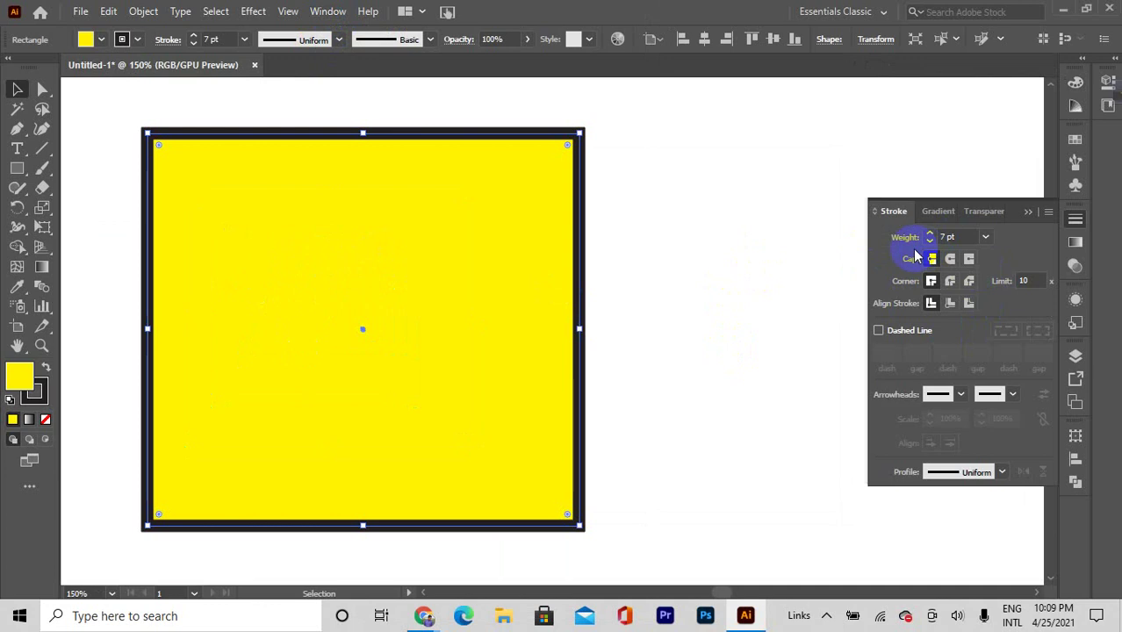
Set the yellow rectangle's stroke weight to 9 pt and its cap to Projecting Cap
left_click(987, 237)
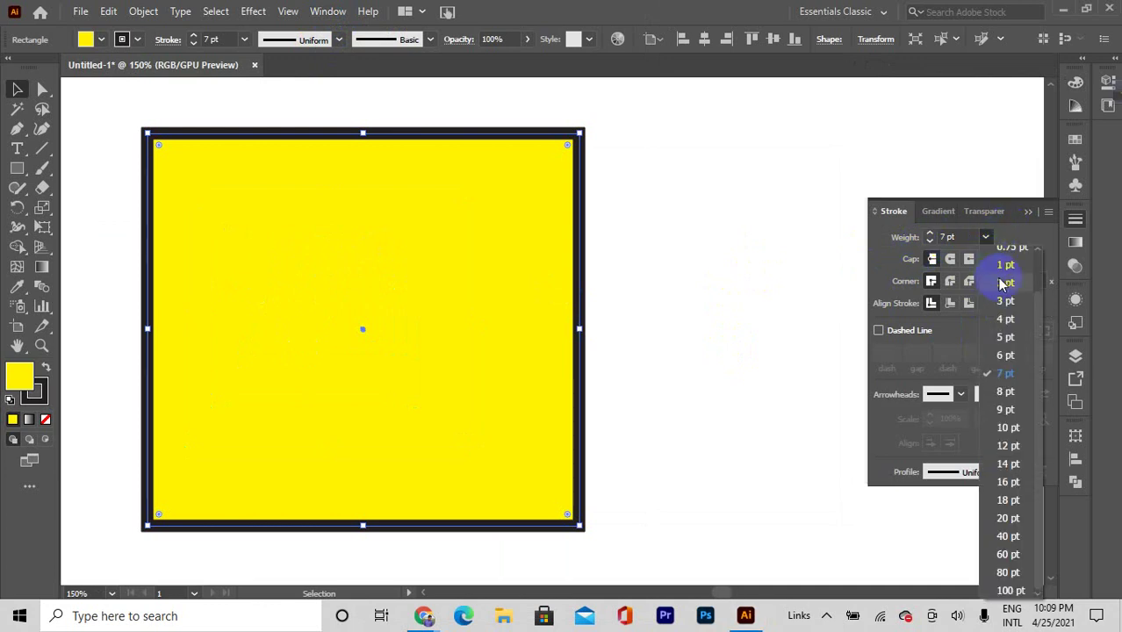
left_click(1006, 395)
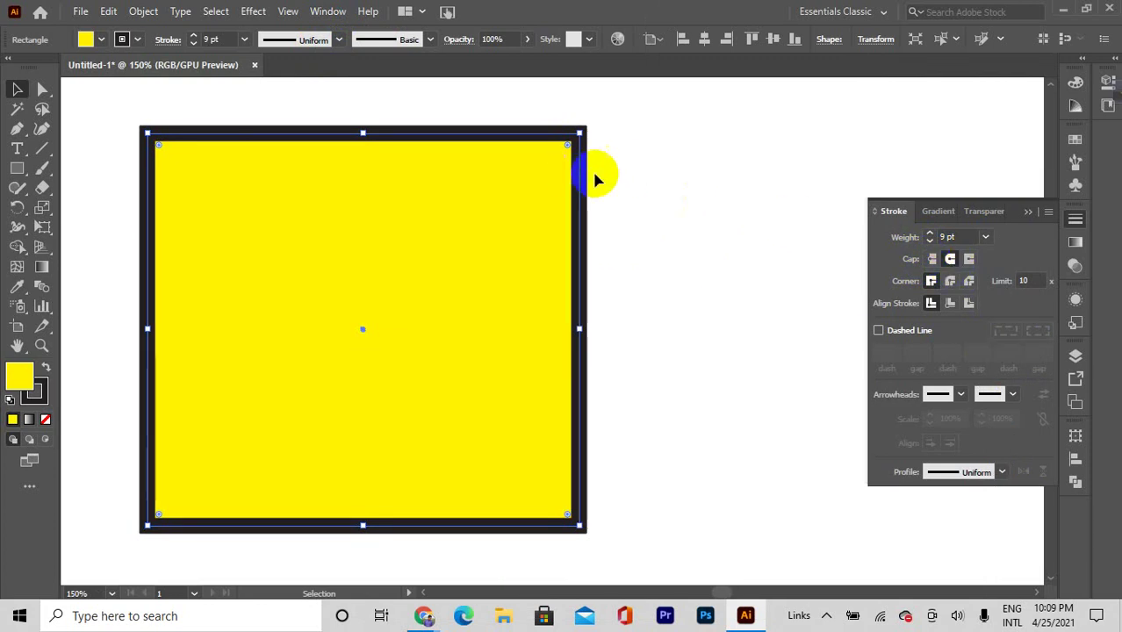
left_click(969, 259)
scroll(607, 236, "down", 3)
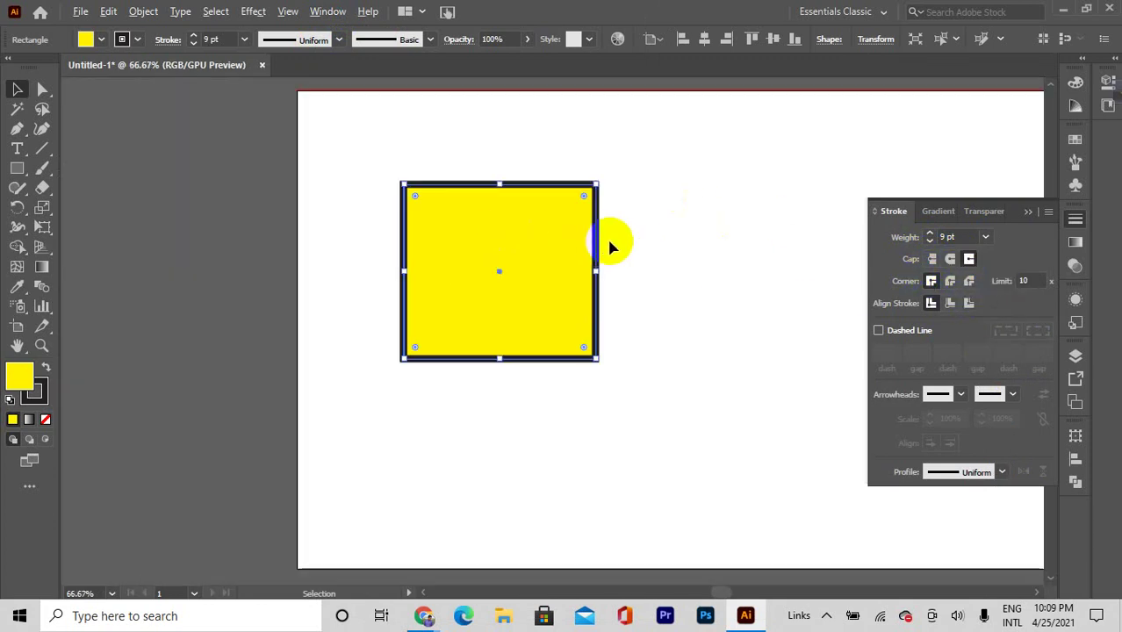
Draw a straight horizontal line with the Line Segment tool beside the yellow rectangle, near its upper edge
left_click(42, 149)
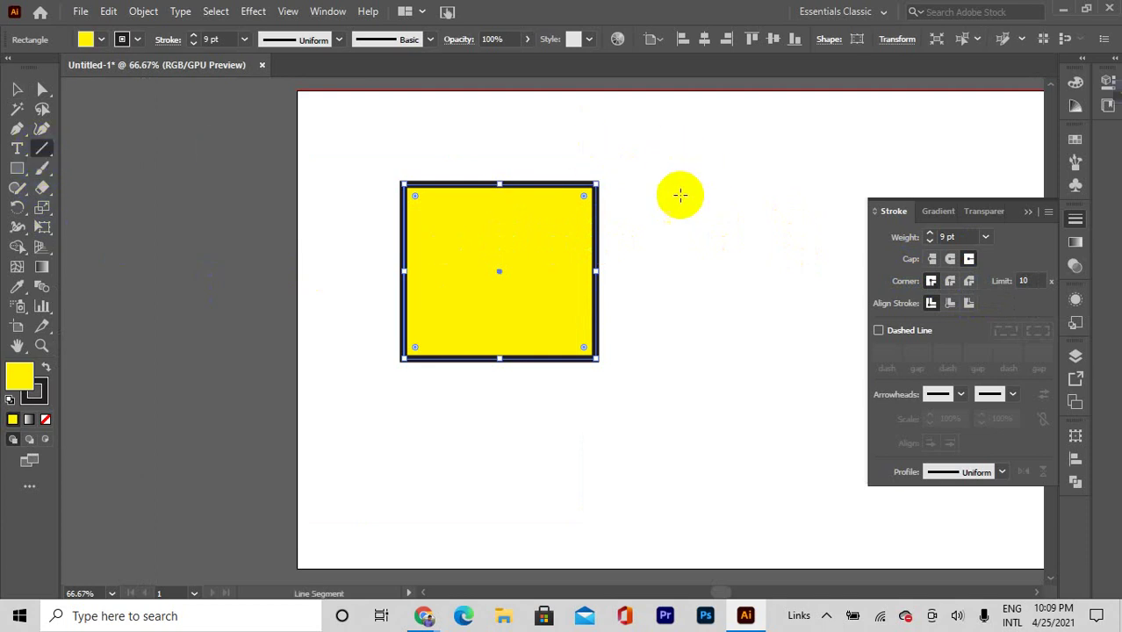
mouse_move(630, 203)
left_mouse_down()
mouse_move(779, 195)
mouse_move(854, 223)
mouse_move(841, 224)
left_mouse_up()
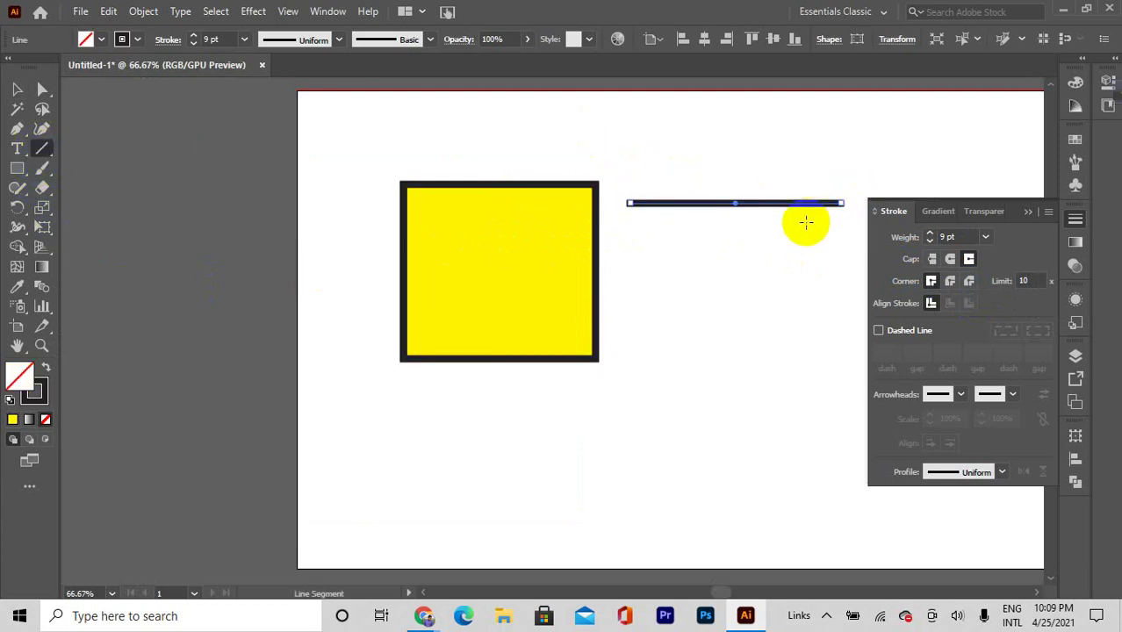
scroll(804, 224, "up", 2)
scroll(693, 187, "up", 1)
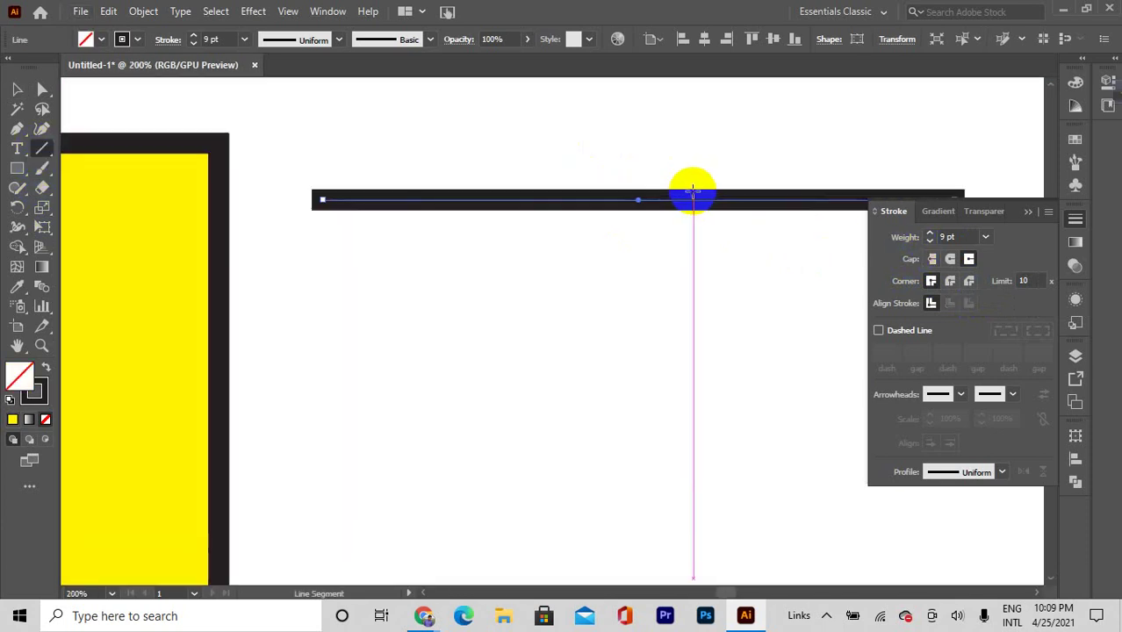
Compare the Round Cap and Butt Cap on the line's ends and keep the Round Cap
left_click(950, 259)
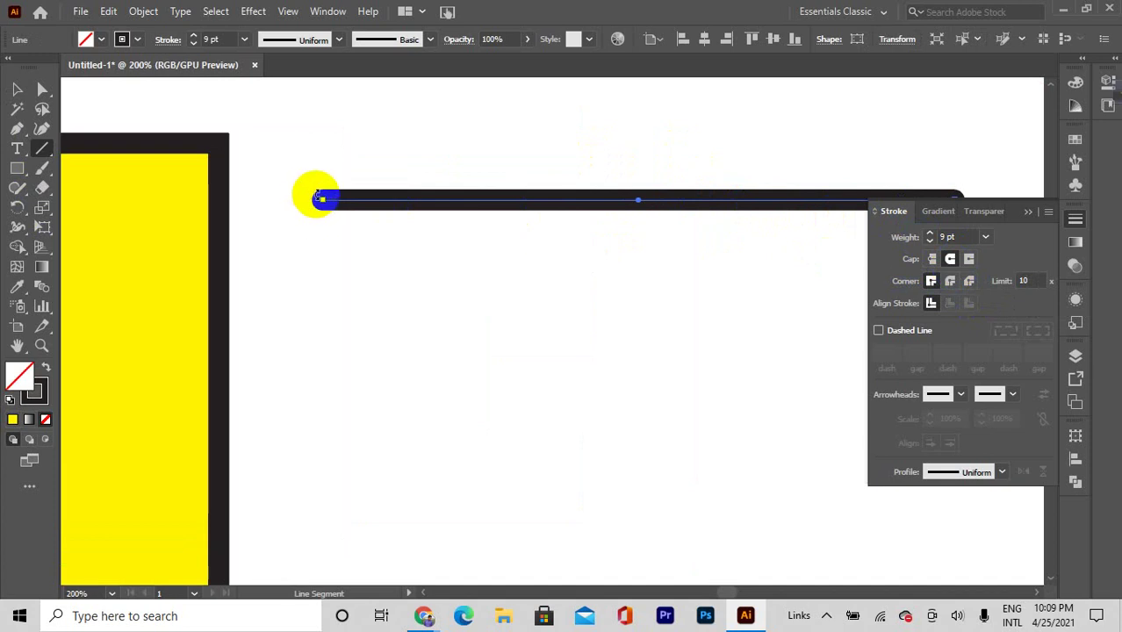
scroll(489, 190, "down", 1)
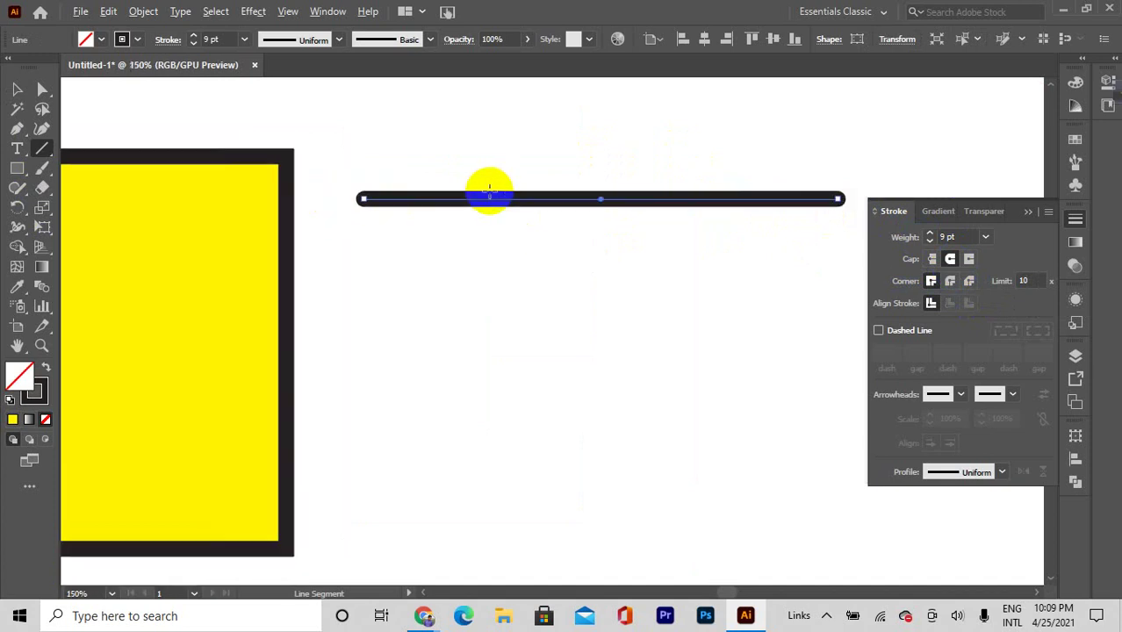
scroll(670, 191, "up", 1)
left_click(930, 259)
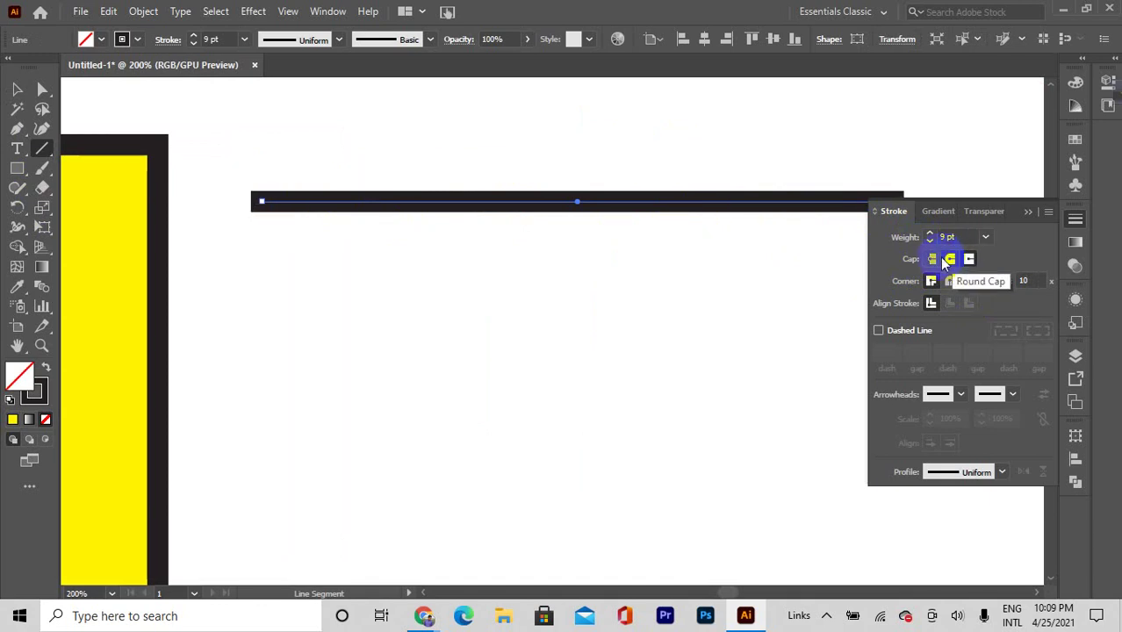
left_click(942, 256)
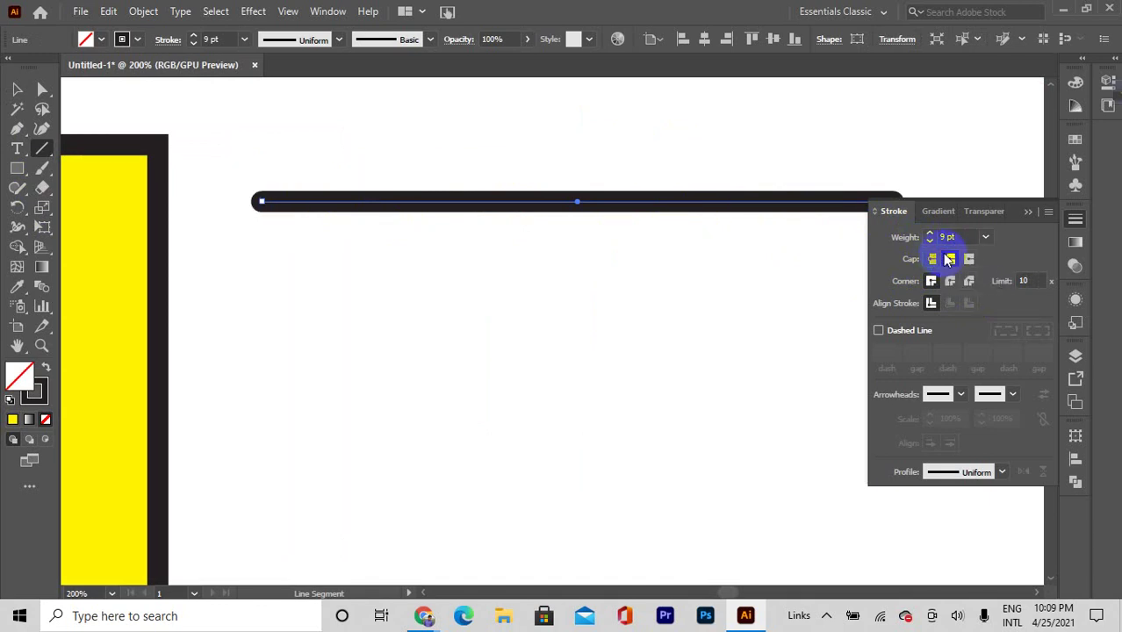
Dismiss the line segment options and select the yellow rectangle with the Selection tool
key("ctrl+0")
scroll(495, 197, "up", 1)
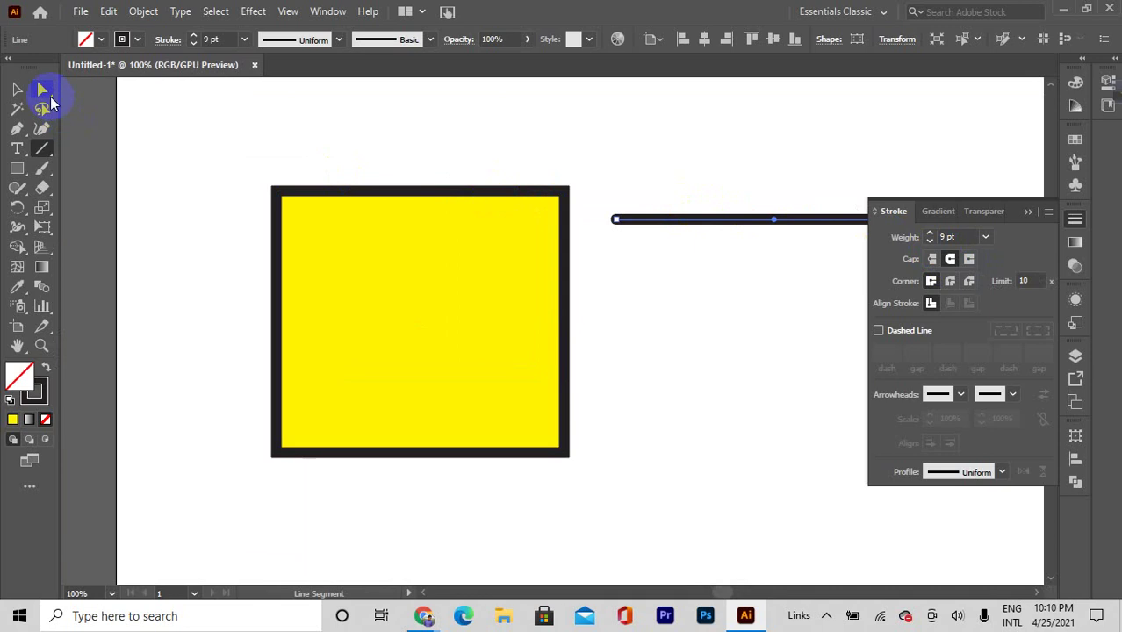
left_click(338, 182)
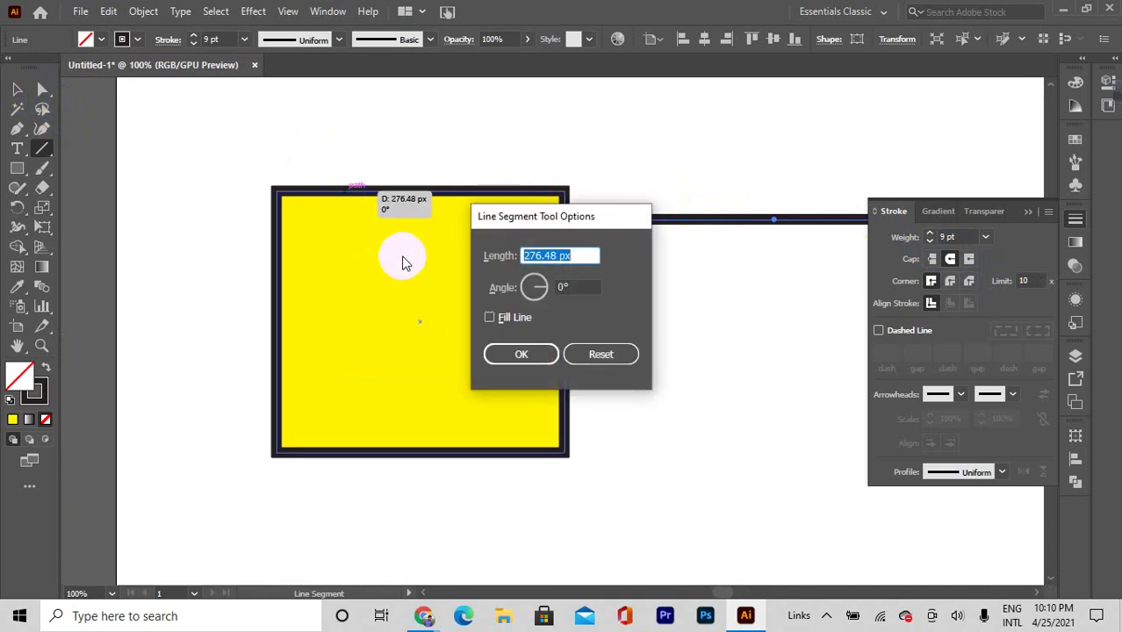
left_click(590, 351)
left_click(18, 90)
left_click(426, 214)
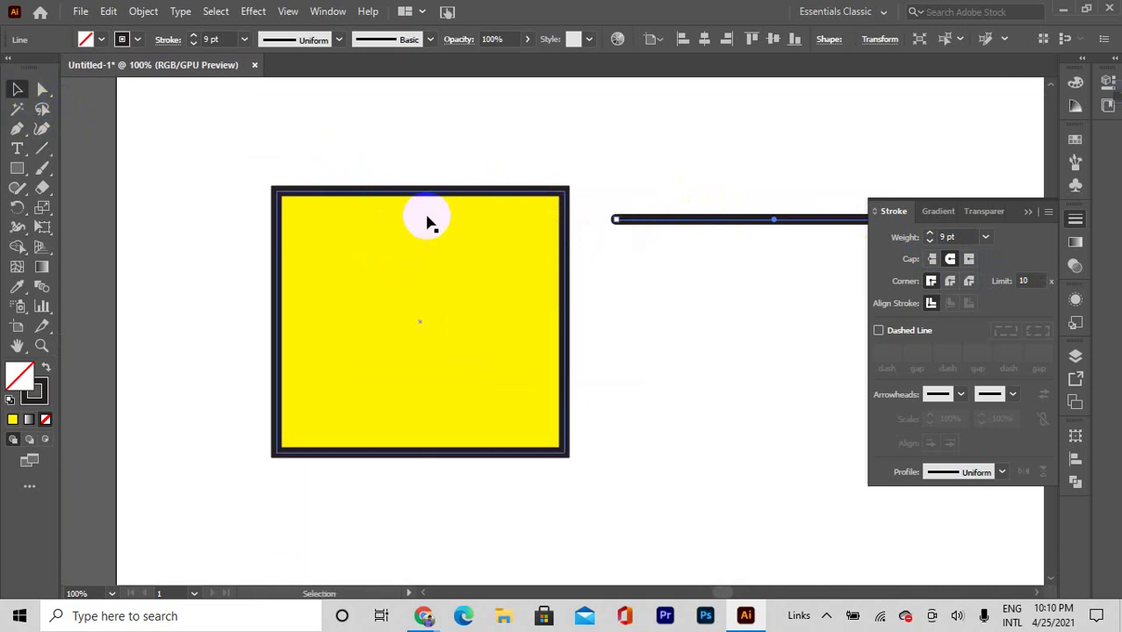
Try the round and bevel joins on the rectangle's stroke corners and return them to the miter join
scroll(525, 288, "up", 1)
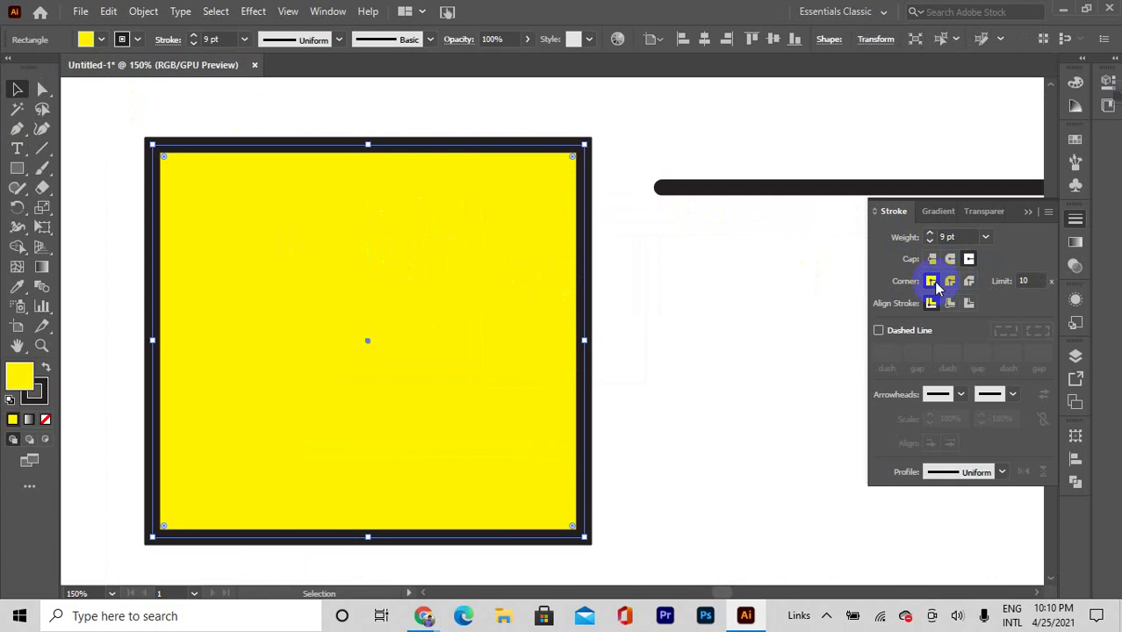
scroll(564, 158, "up", 5)
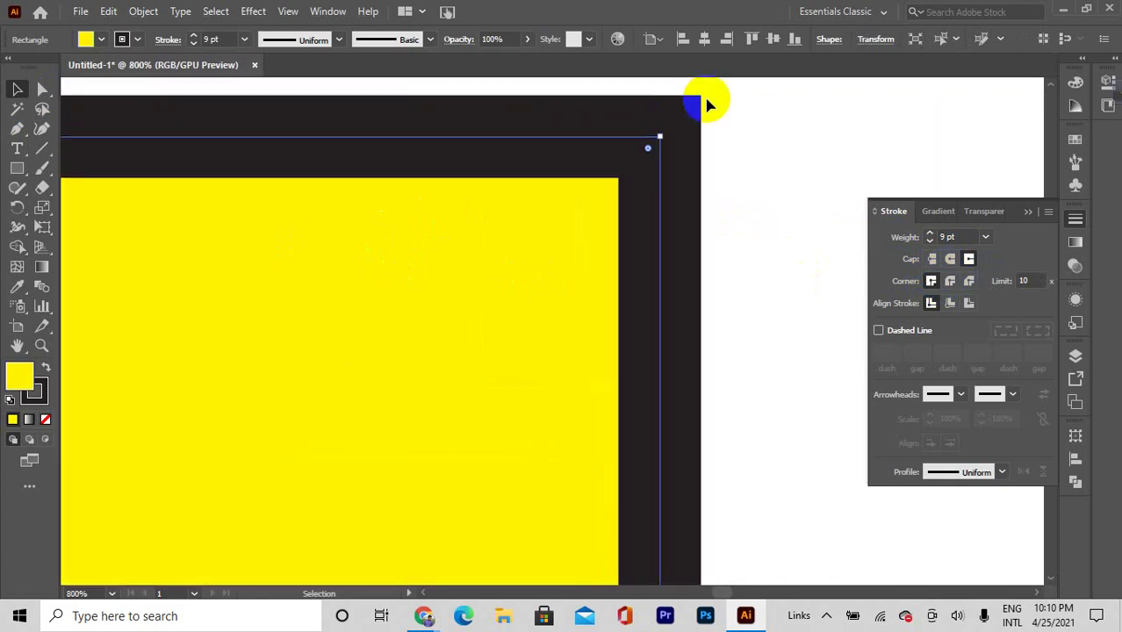
left_click(949, 281)
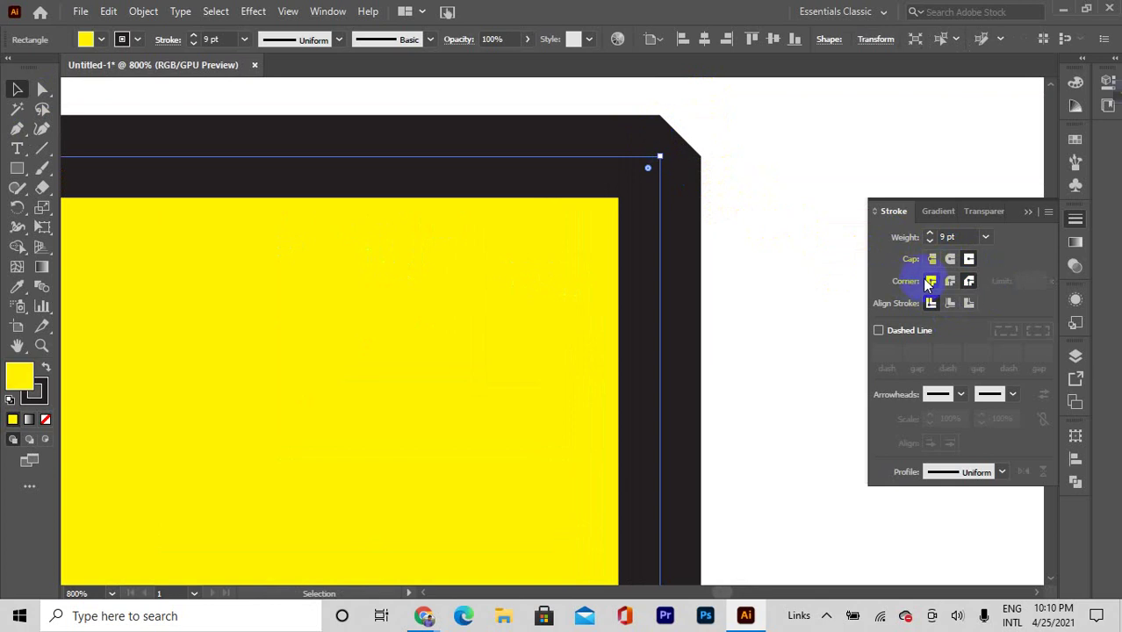
scroll(626, 258, "down", 6)
scroll(575, 274, "up", 3)
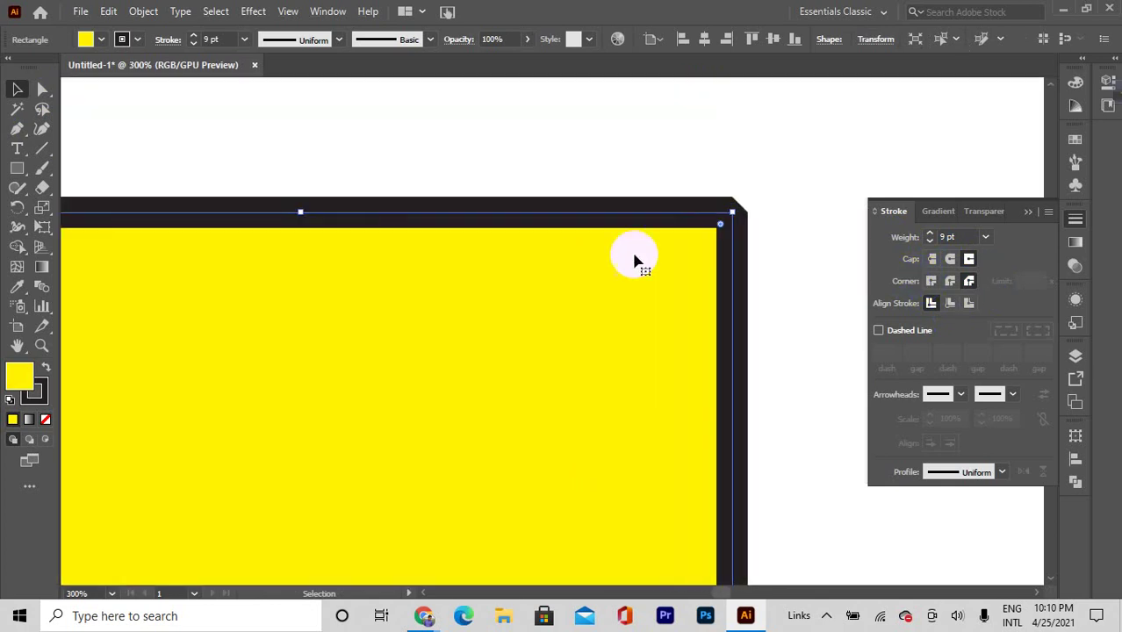
left_click(931, 281)
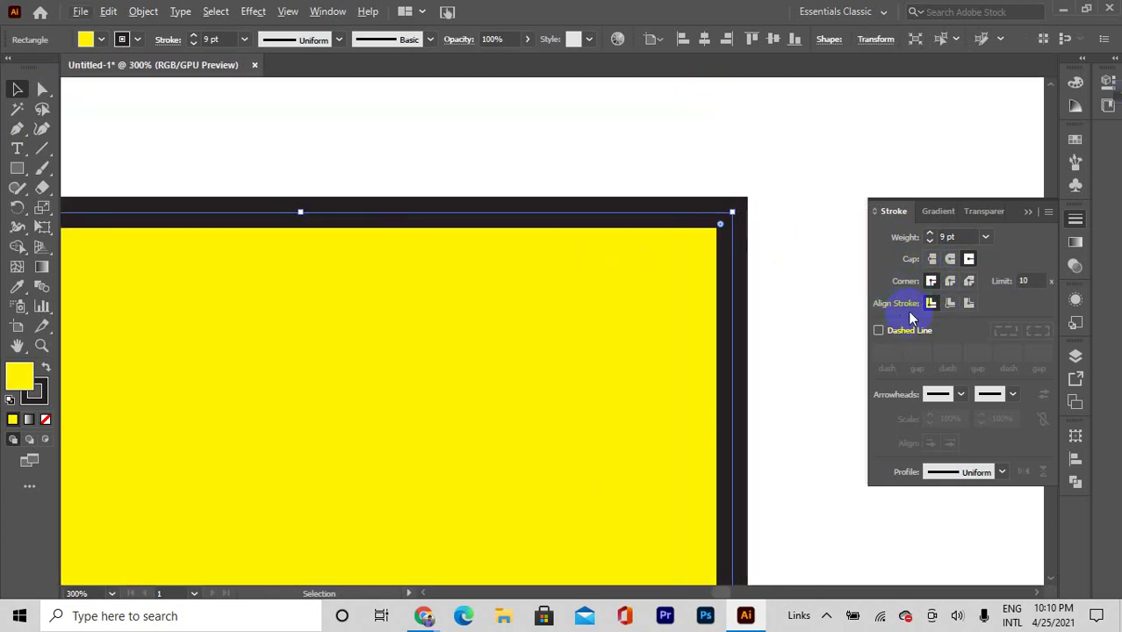
Compare inside and outside stroke alignment on the rectangle and keep the stroke aligned to the outside
scroll(646, 305, "up", 2)
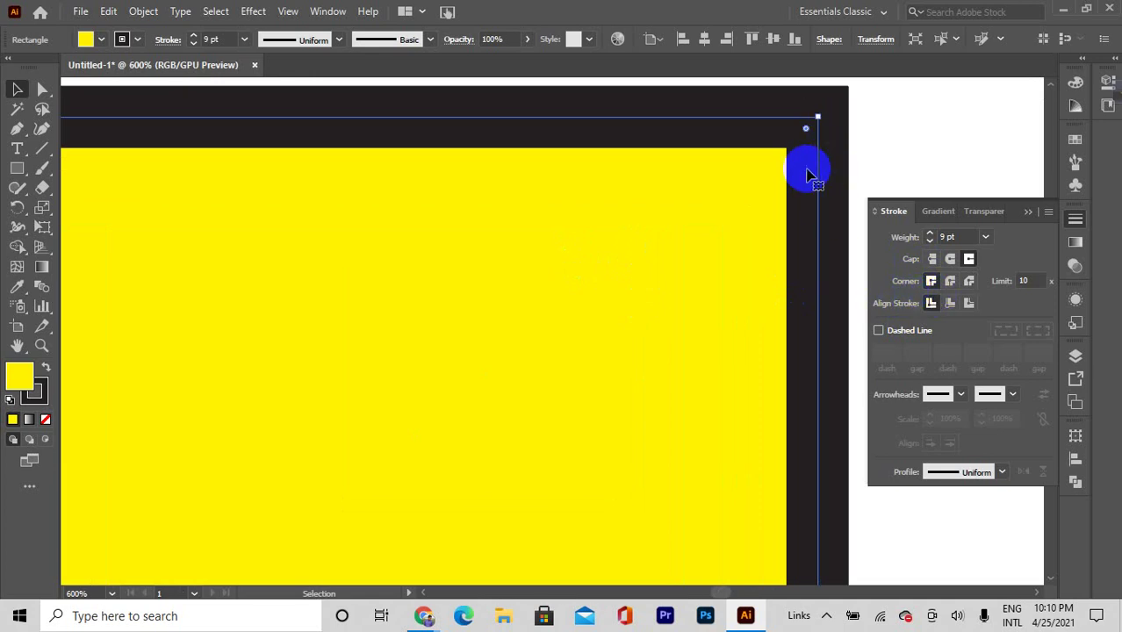
left_click(948, 304)
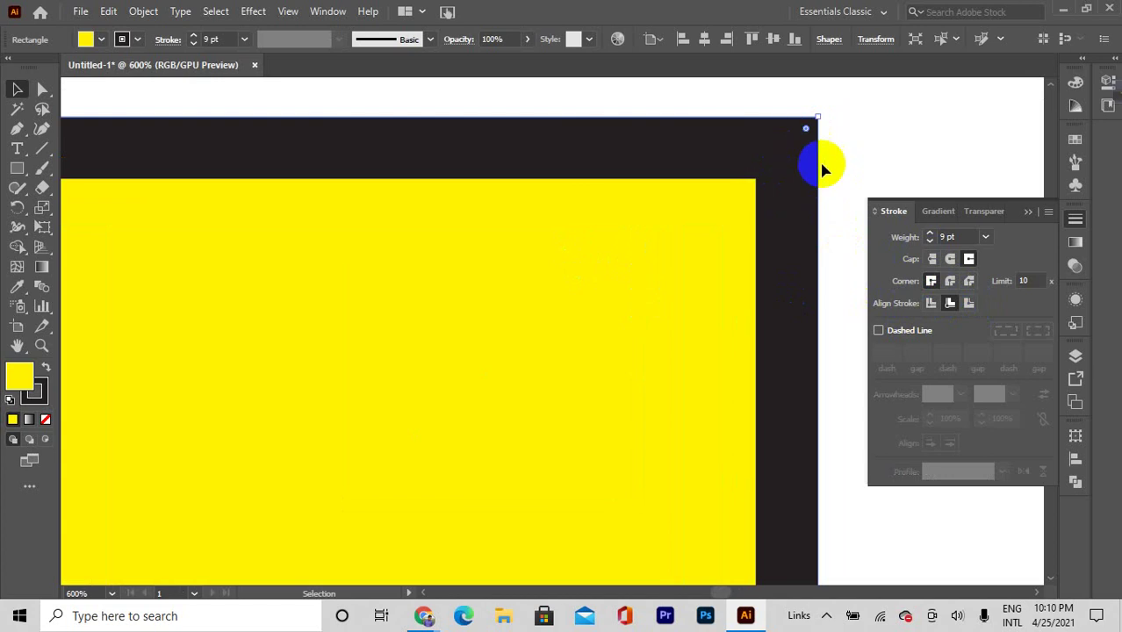
left_click(973, 304)
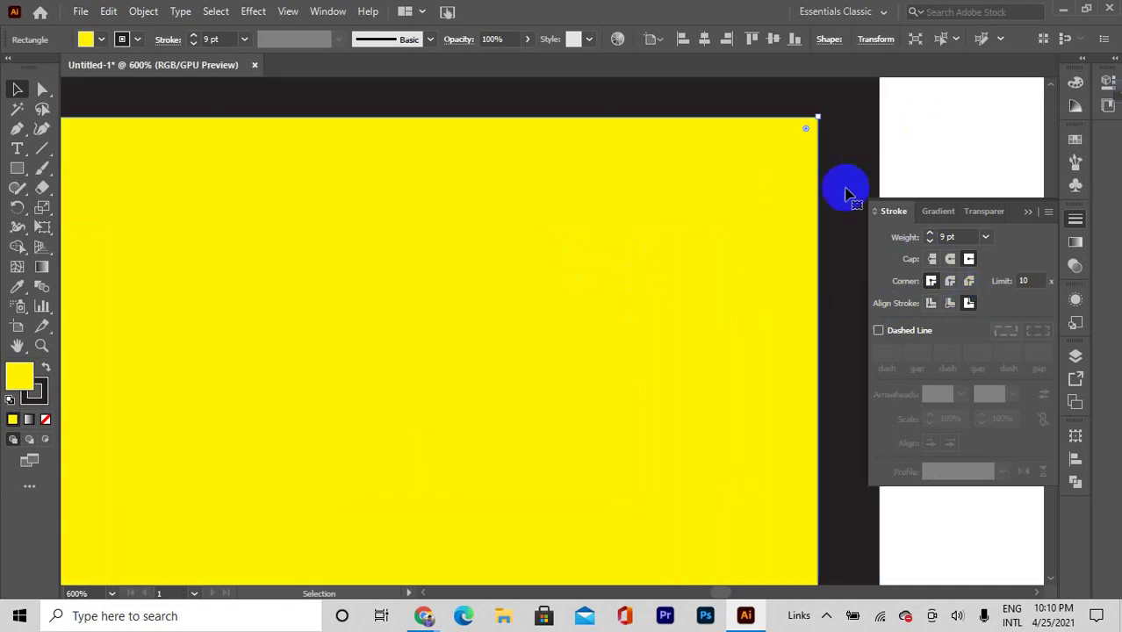
scroll(632, 185, "down", 4)
scroll(609, 220, "up", 1)
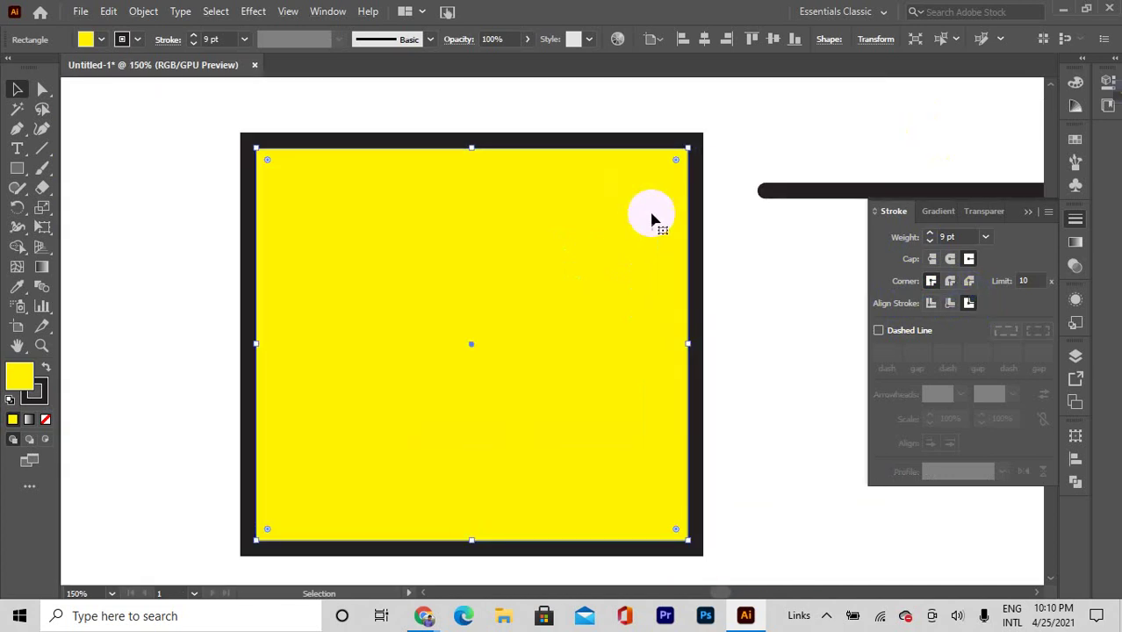
scroll(656, 221, "down", 1)
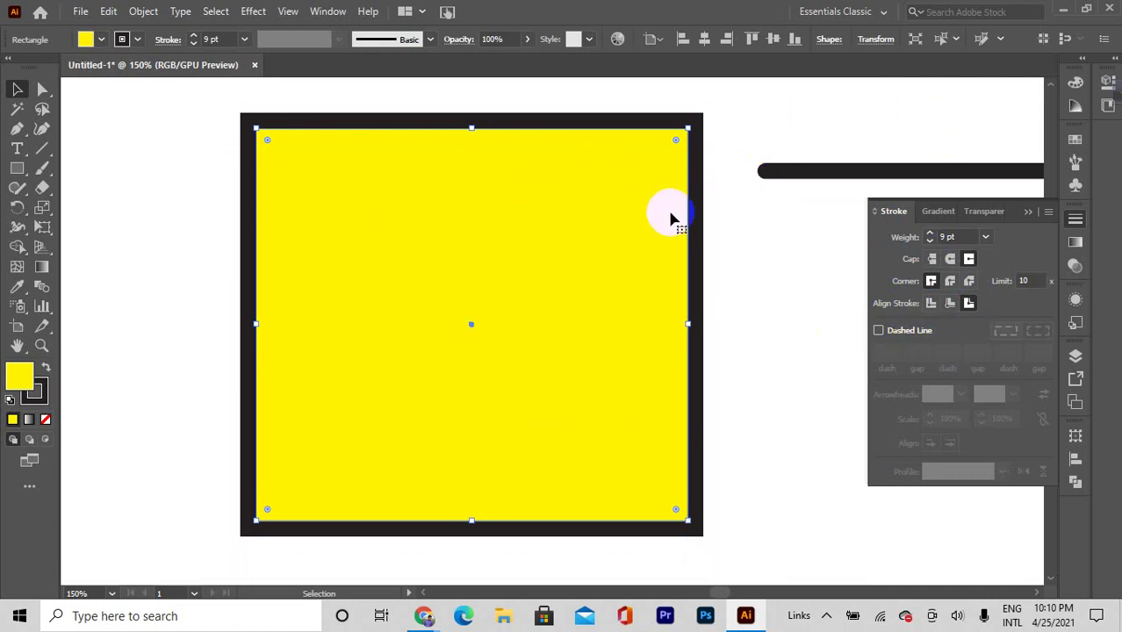
scroll(637, 217, "down", 1)
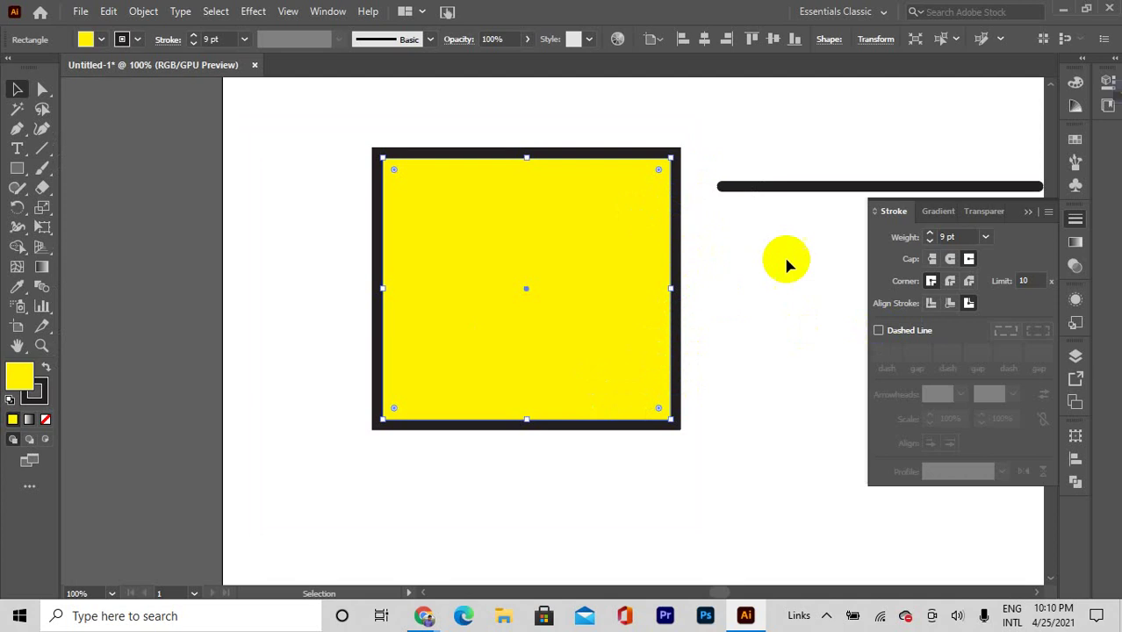
Turn the horizontal line into a dashed line with a dash length of 37 pt
scroll(664, 220, "down", 1)
scroll(822, 209, "up", 1)
left_click(809, 188)
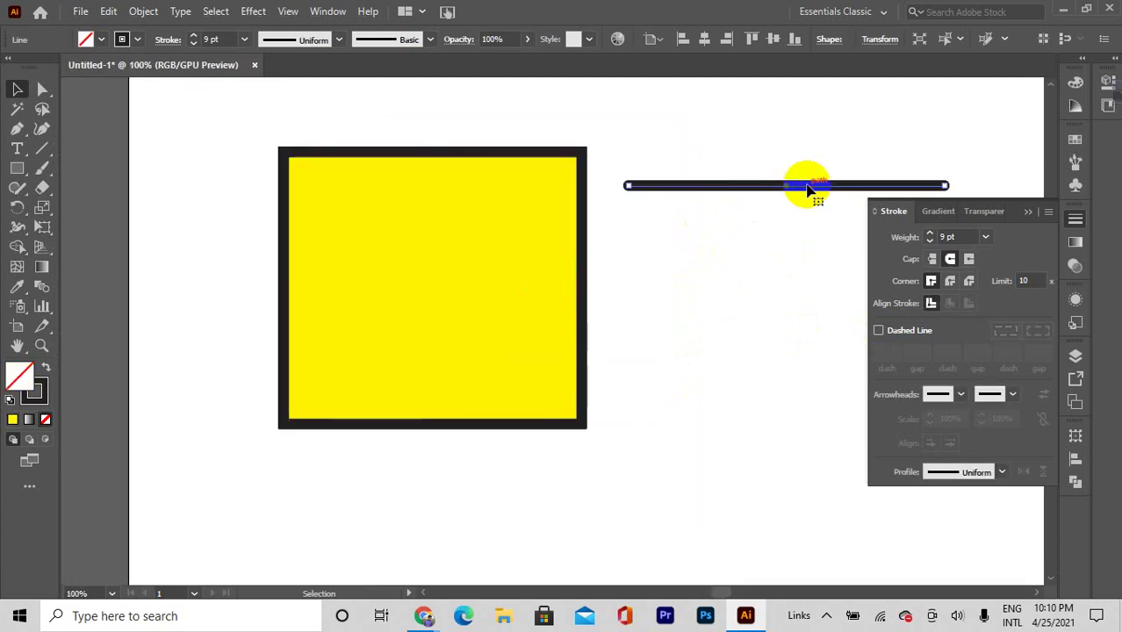
left_click(896, 334)
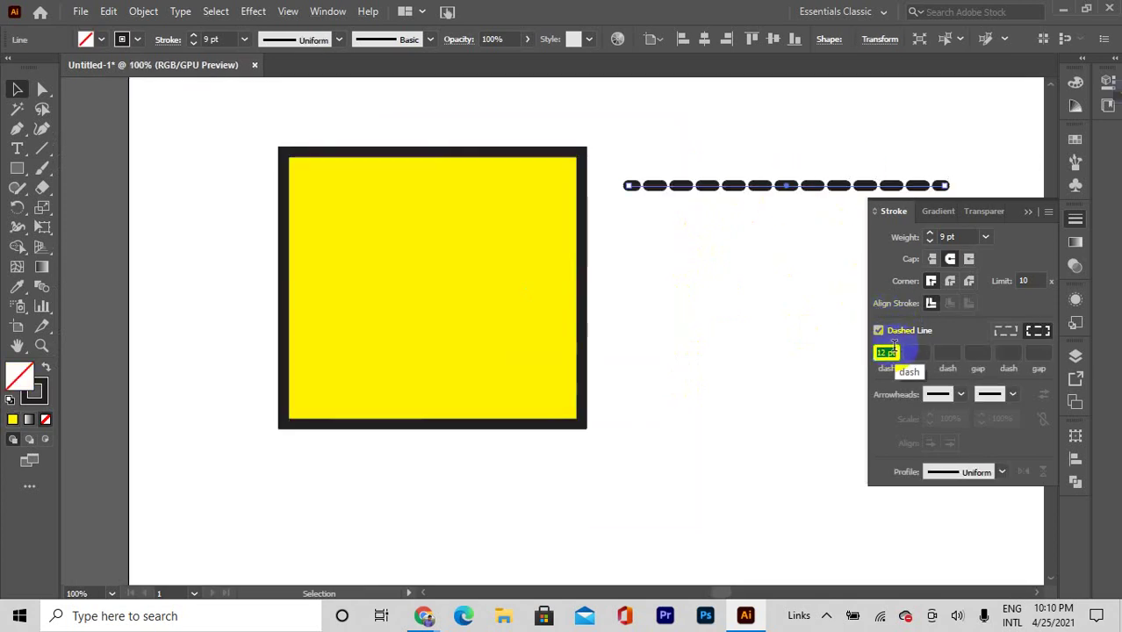
scroll(894, 344, "up", 15)
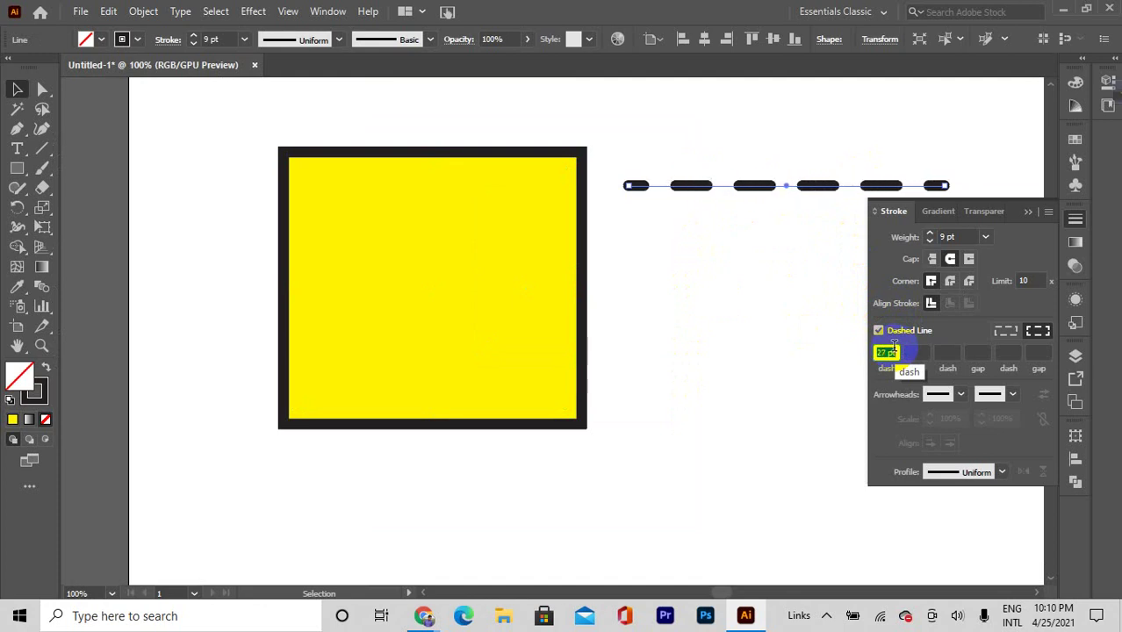
scroll(894, 344, "up", 9)
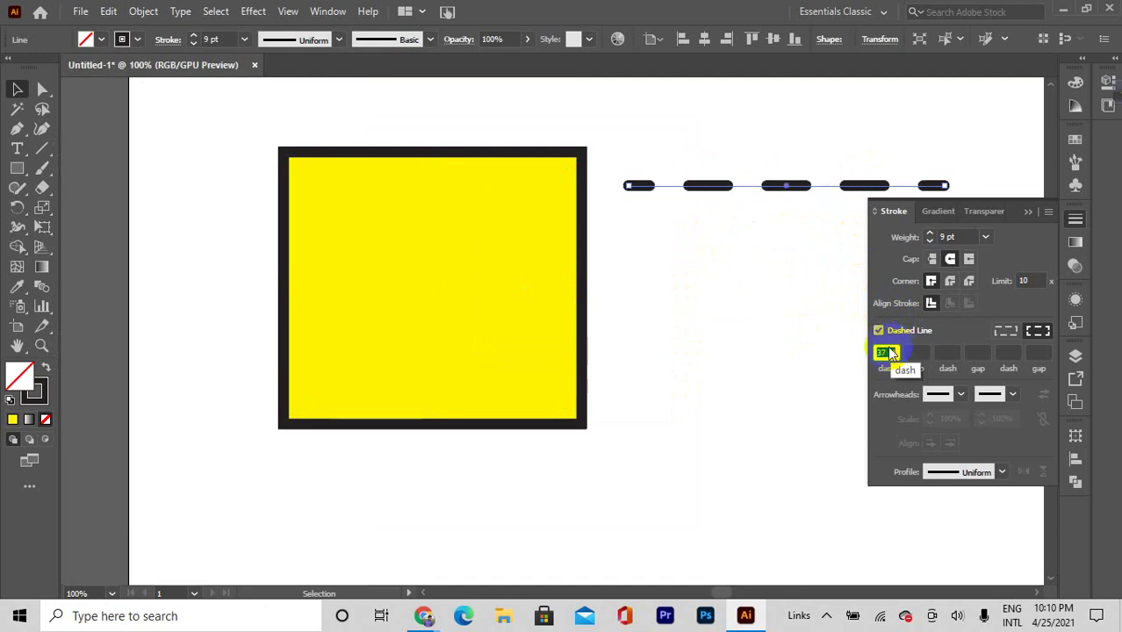
Set the dashed line's gap to 36 pt
scroll(909, 352, "up", 1)
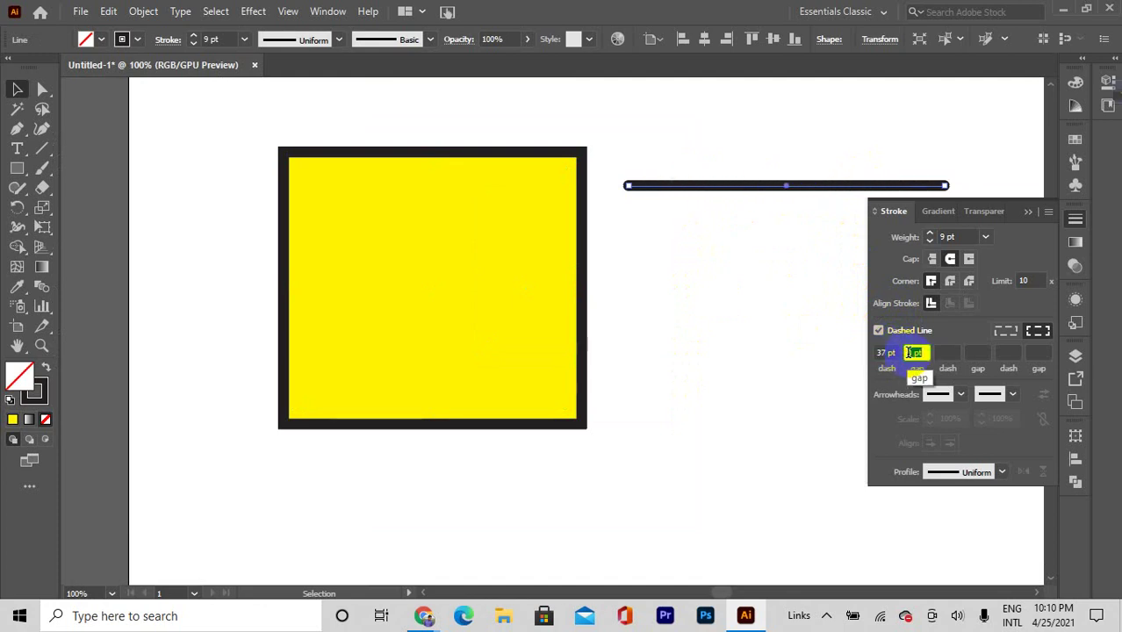
scroll(910, 352, "up", 6)
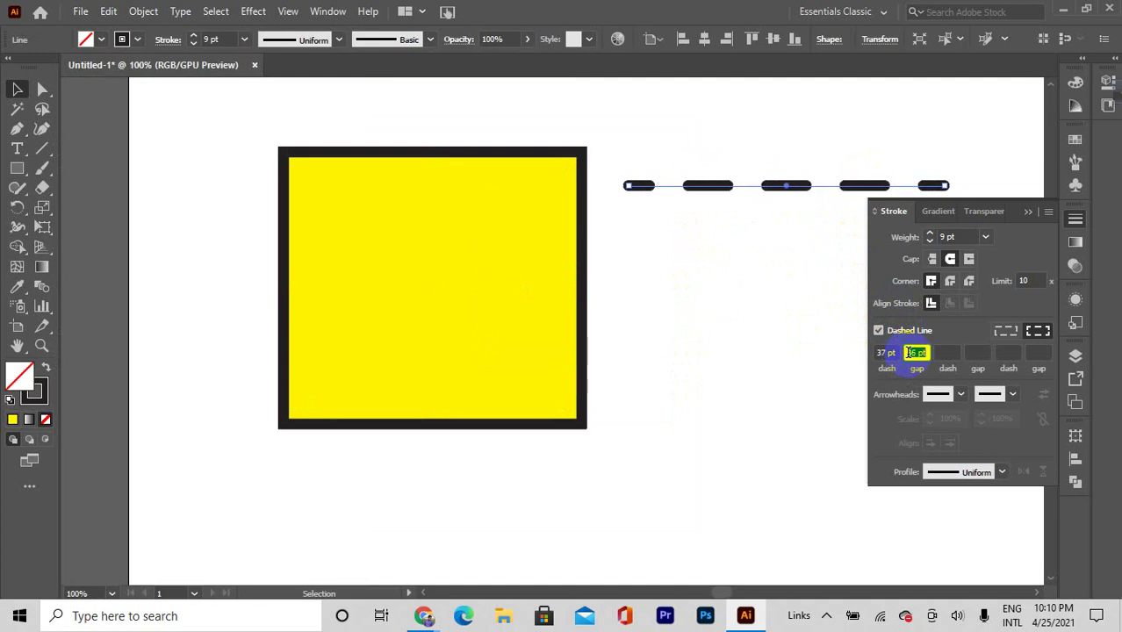
scroll(723, 200, "down", 3)
scroll(721, 211, "up", 3)
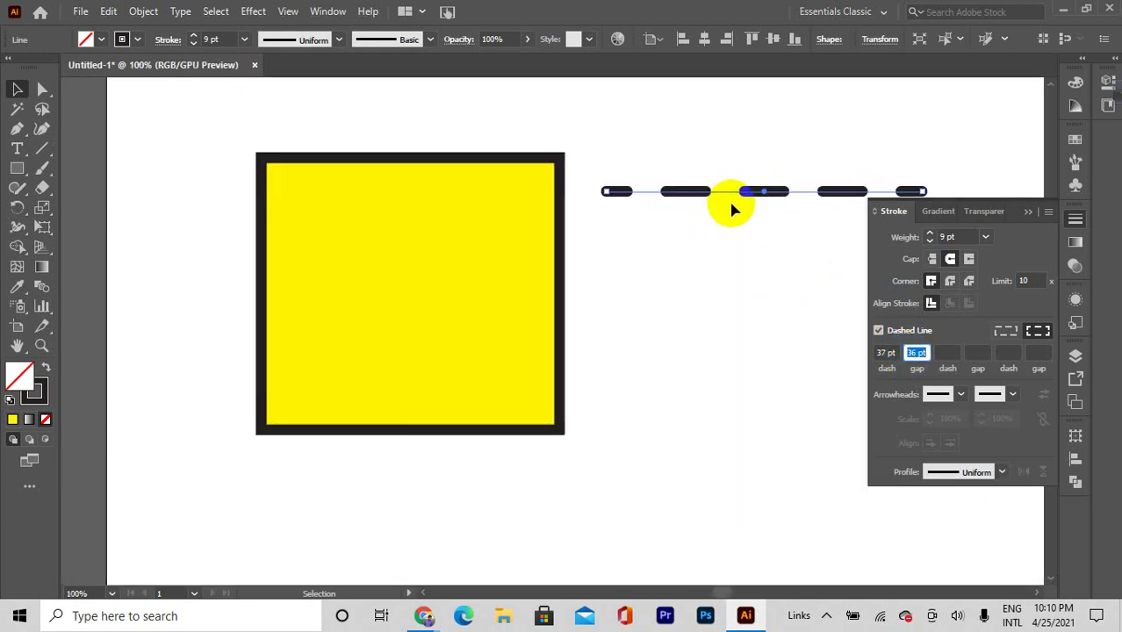
Reduce the dashed line's weight to 2 pt and move it just below the yellow rectangle
left_click(985, 236)
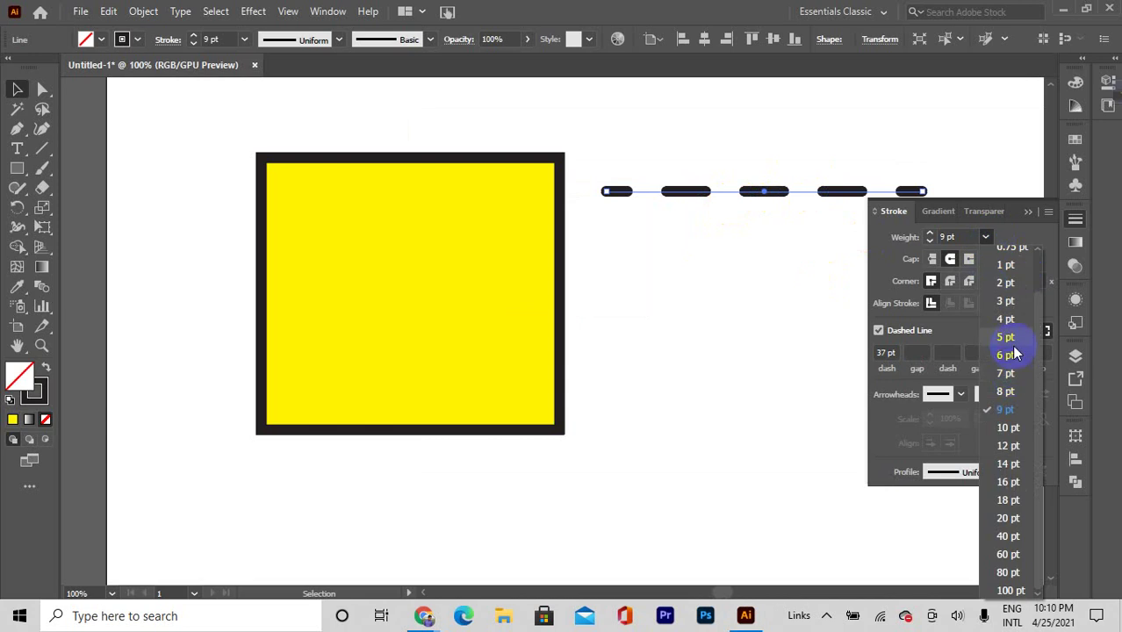
left_click(1017, 283)
left_click(759, 278)
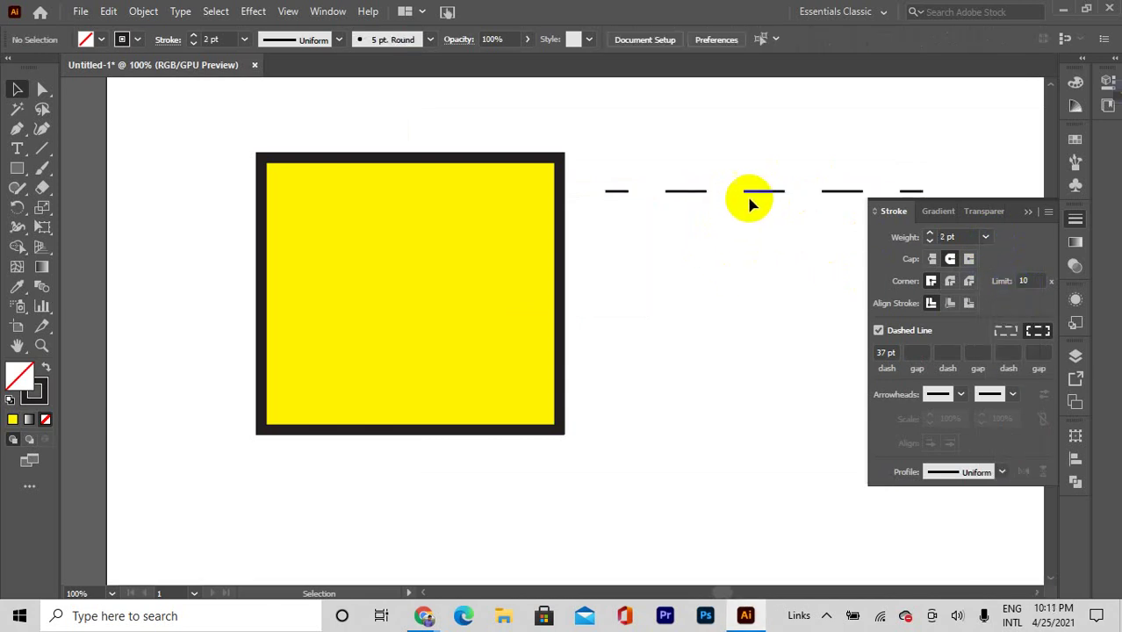
left_click_drag(751, 202, 397, 470)
Apply the round join to the corners of the yellow rectangle's stroke
left_click(560, 198)
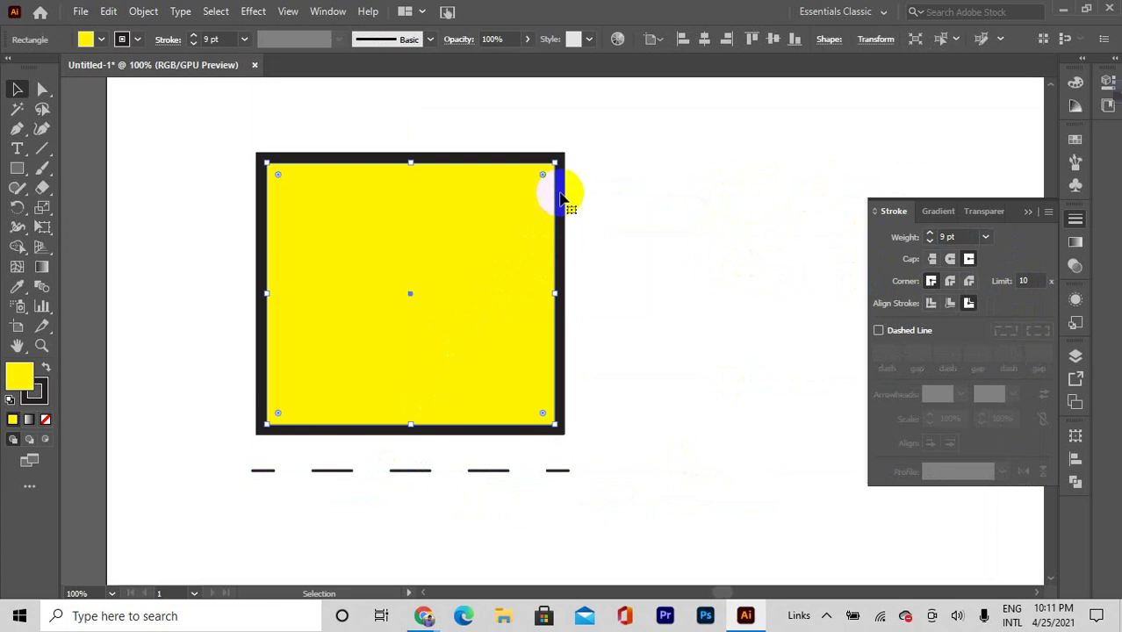
left_click(969, 282)
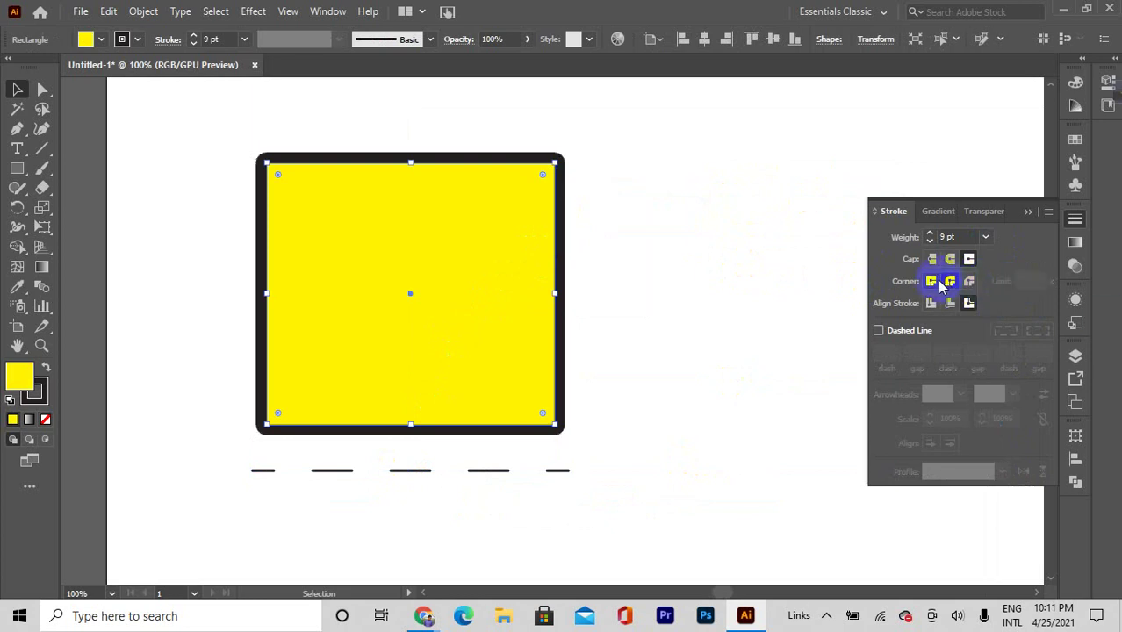
Align the yellow rectangle's stroke to the center and give it arrowheads, Arrow 15 at the start and Arrow 14 at the end
left_click(931, 303)
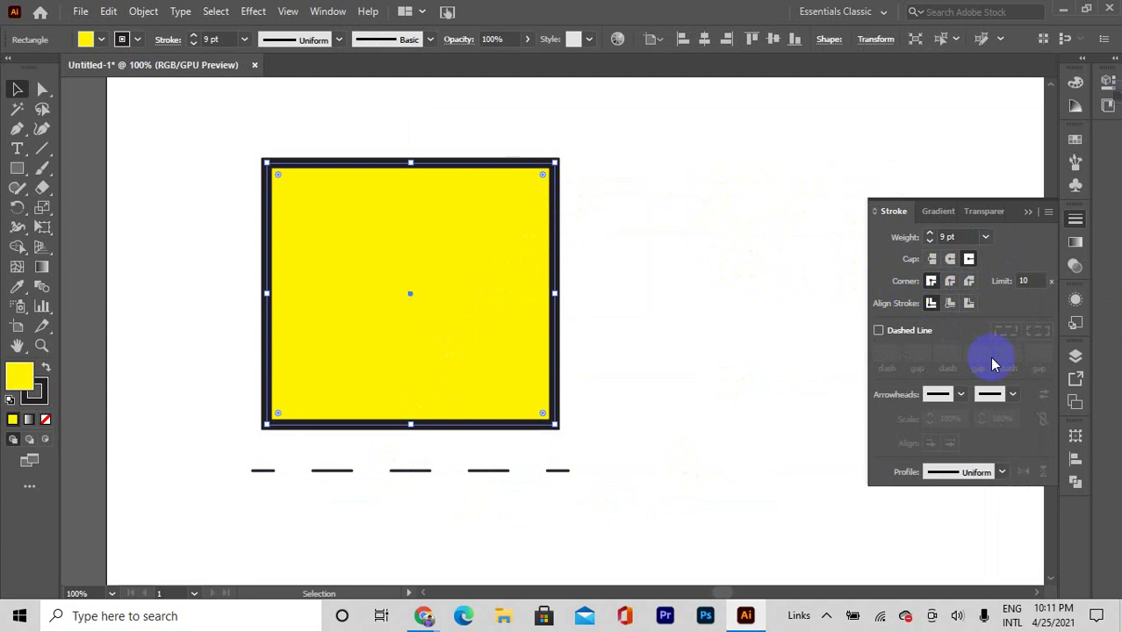
left_click(961, 396)
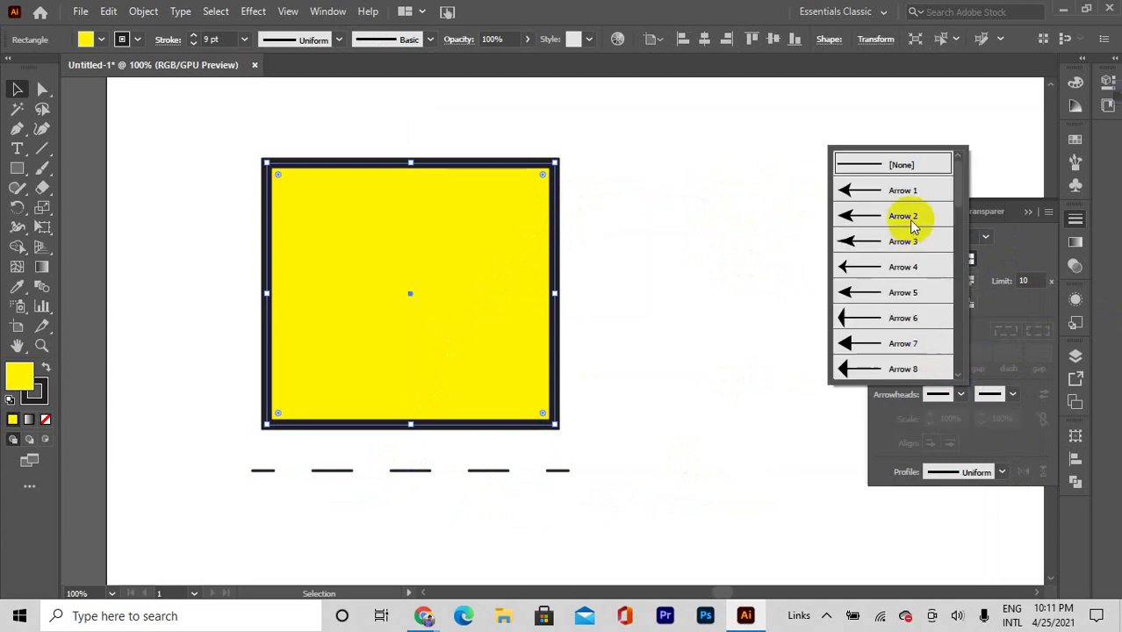
scroll(913, 226, "down", 4)
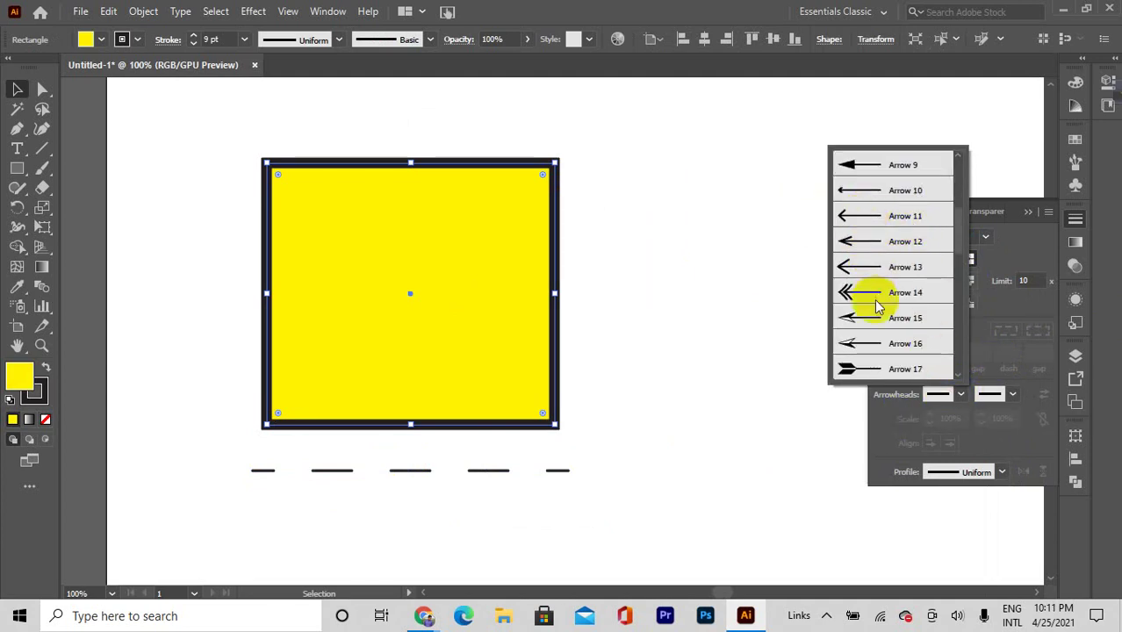
left_click(867, 319)
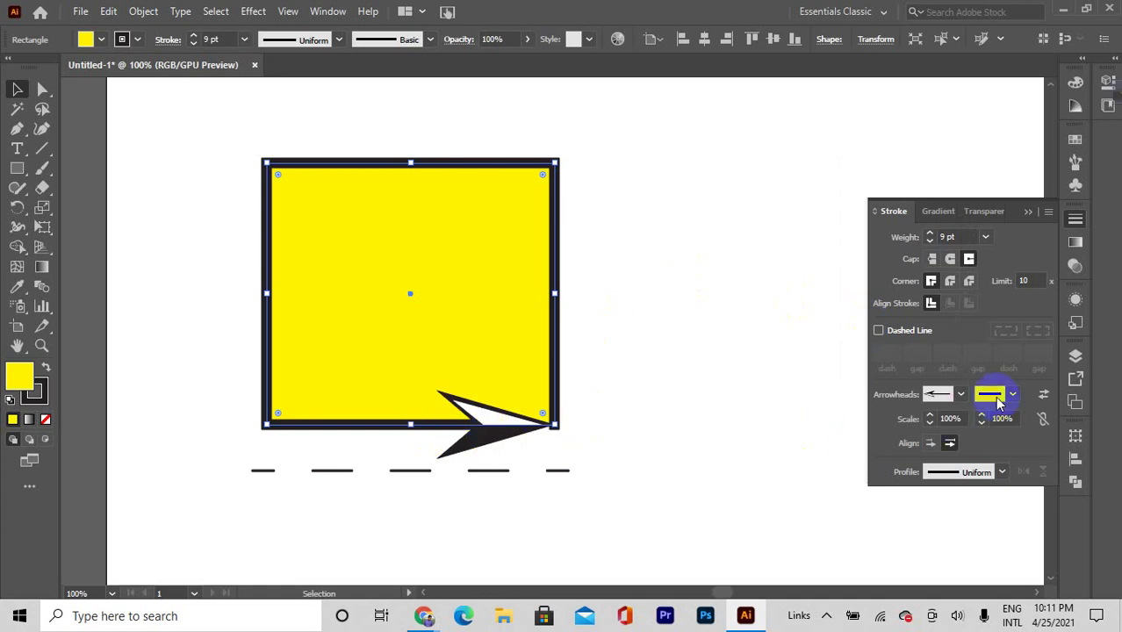
left_click(1024, 397)
scroll(924, 297, "down", 5)
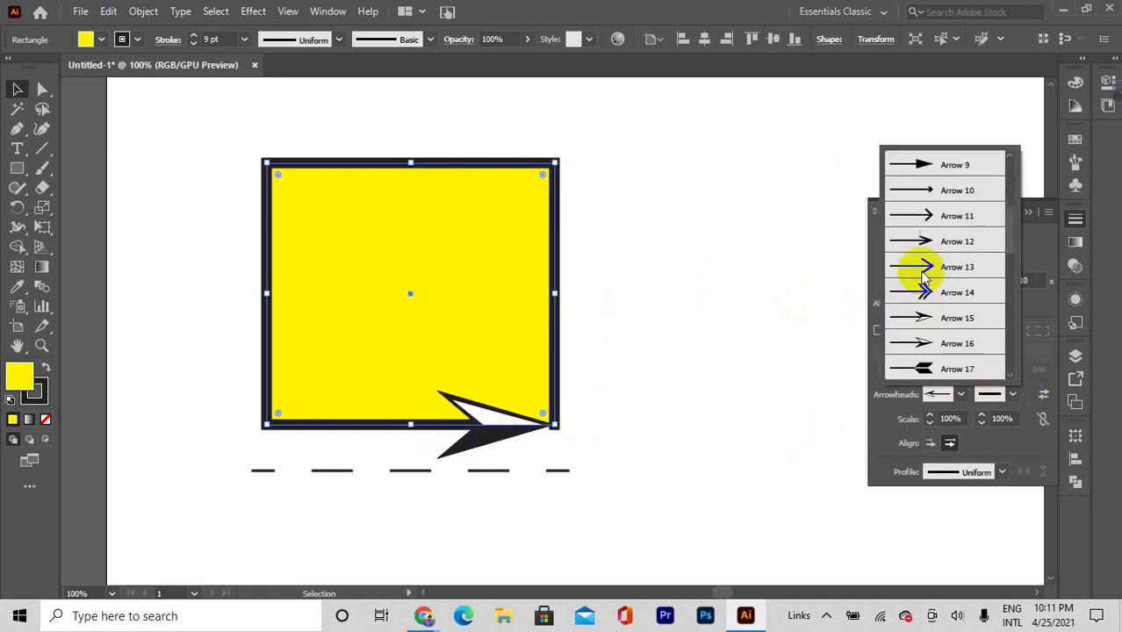
left_click(924, 293)
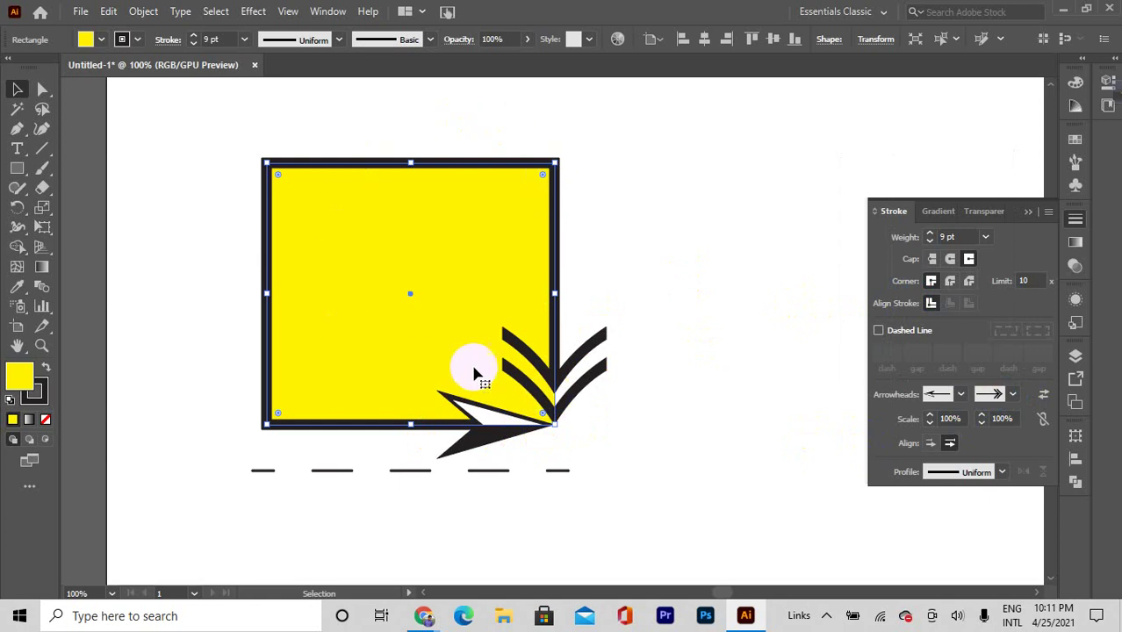
Add a pointing-hand arrowhead to the start of the dashed line and the hollow-triangle Arrow 26 to its end
left_click(494, 475)
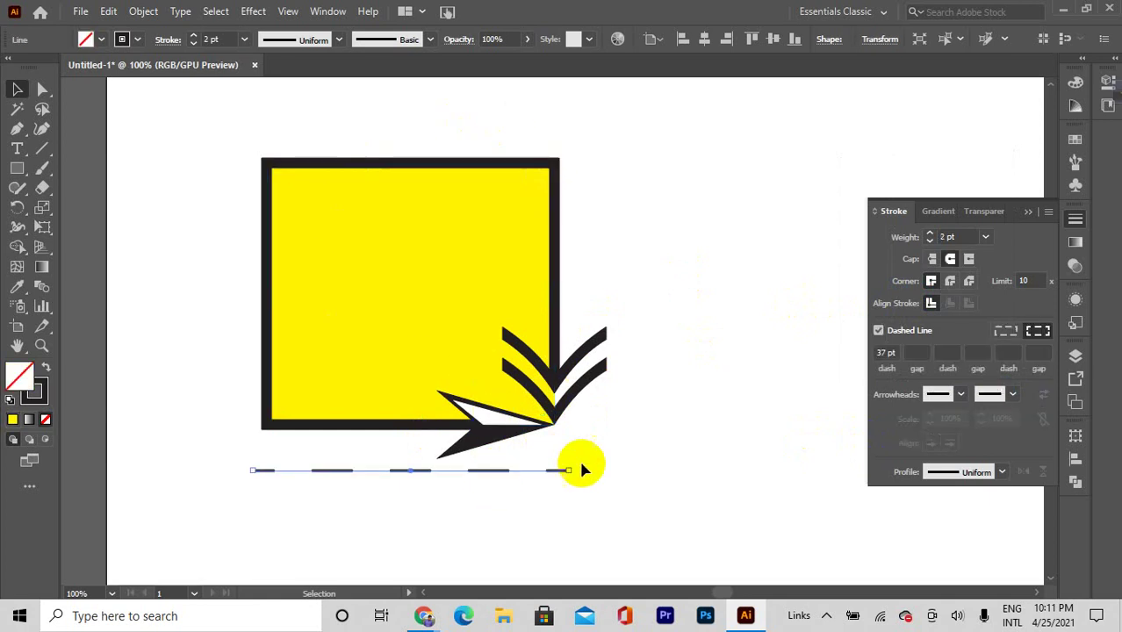
left_click(966, 399)
scroll(853, 341, "down", 10)
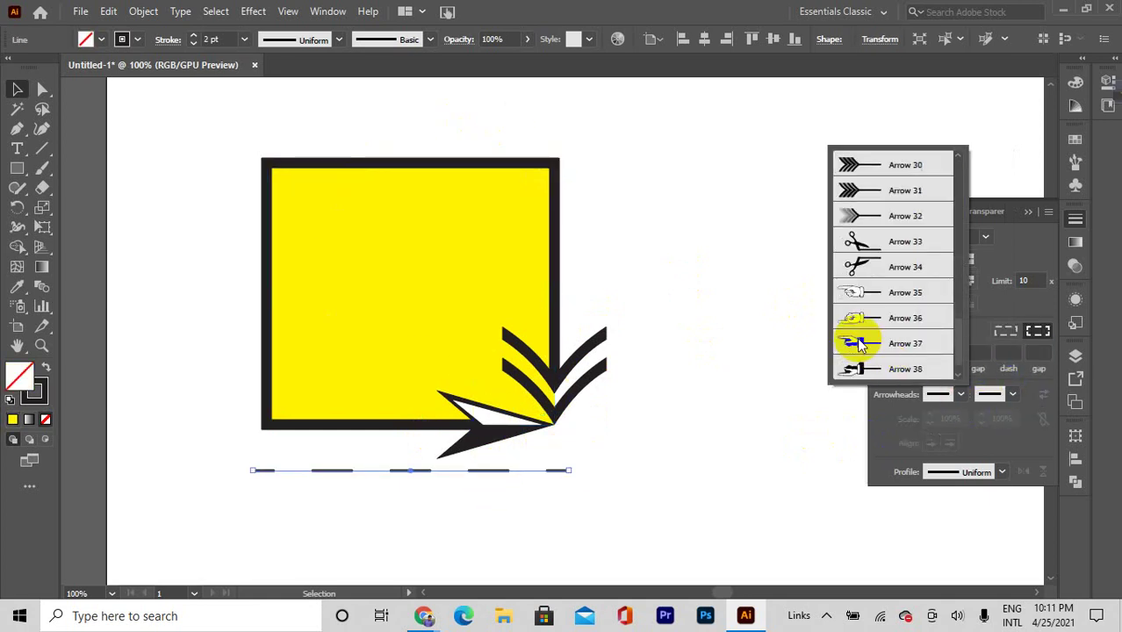
left_click(856, 344)
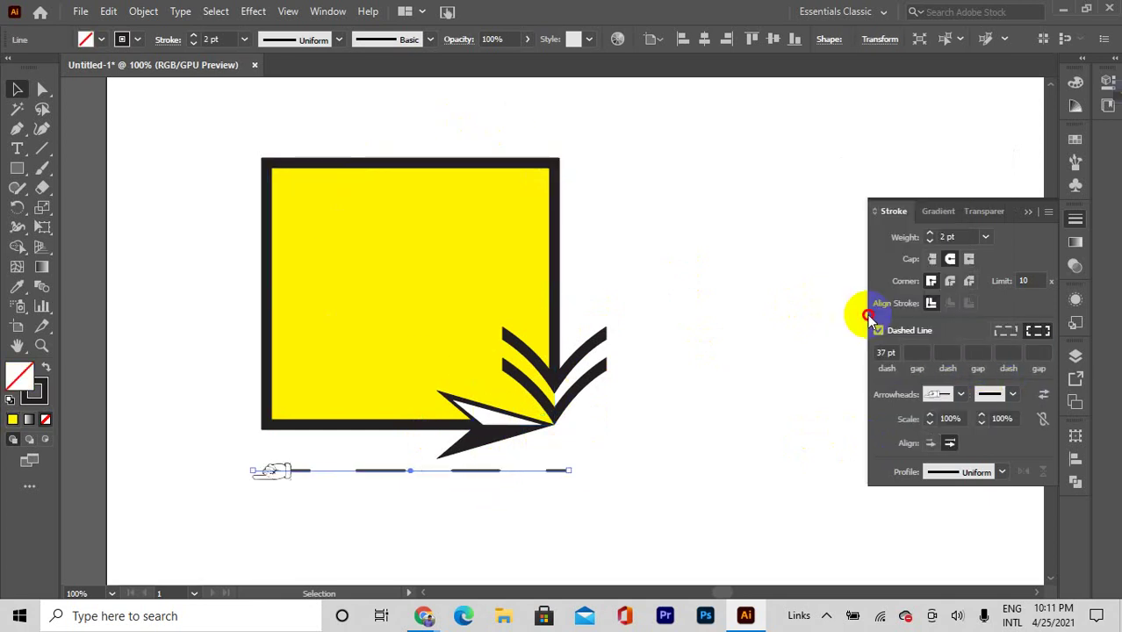
left_click(1014, 394)
scroll(982, 326, "down", 7)
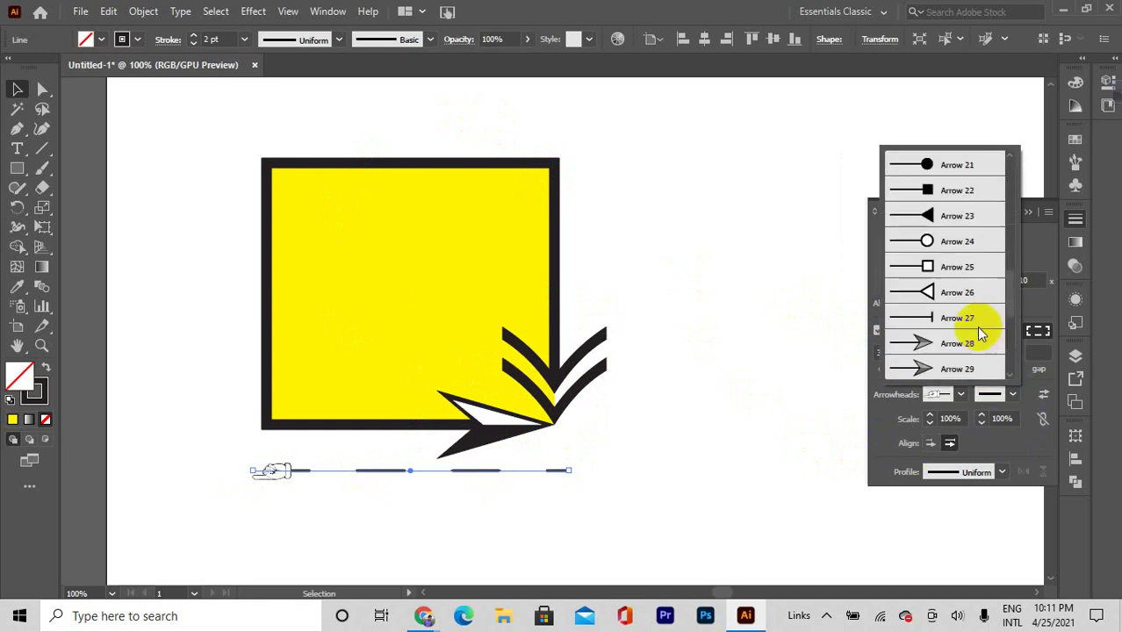
left_click(922, 290)
left_click(619, 458)
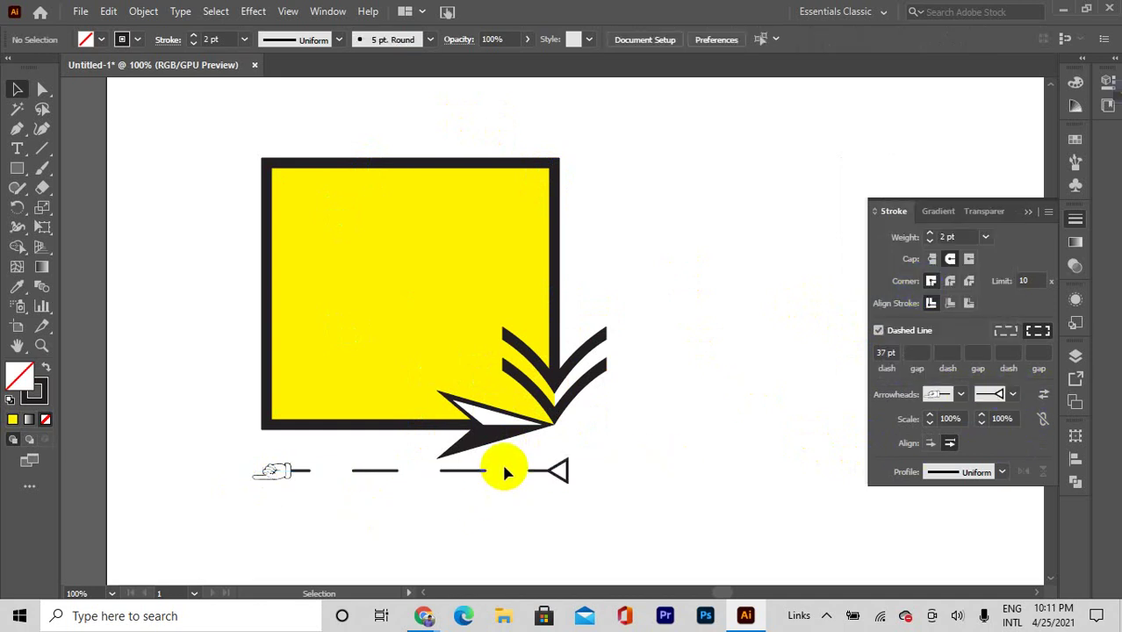
left_click(494, 388)
scroll(275, 230, "down", 1)
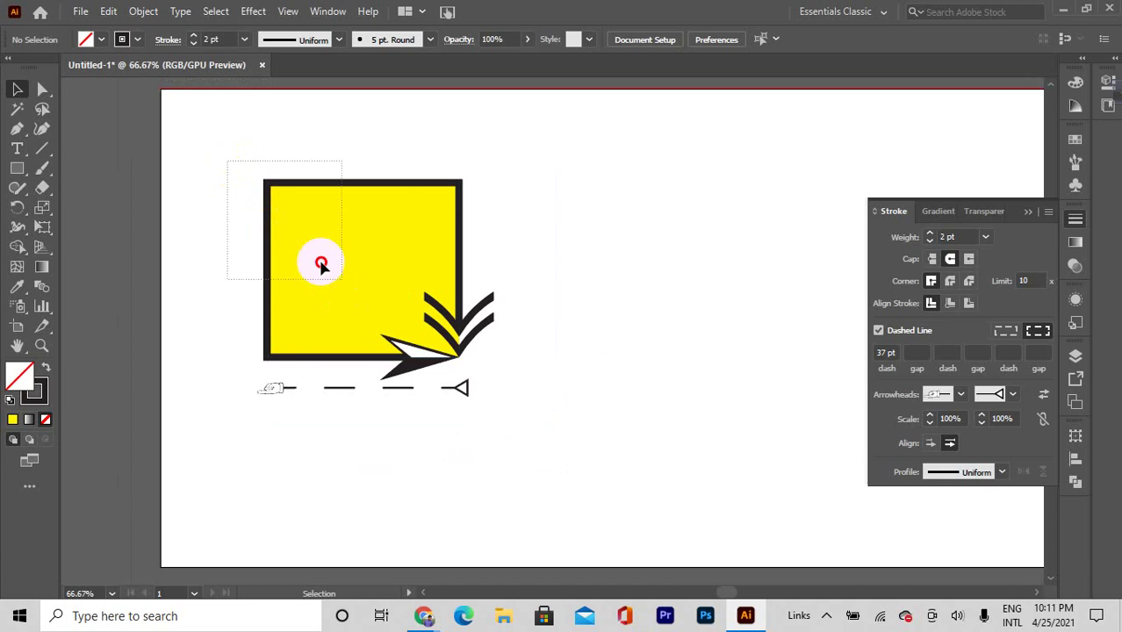
left_click(320, 259)
left_click(516, 319)
scroll(516, 320, "down", 2)
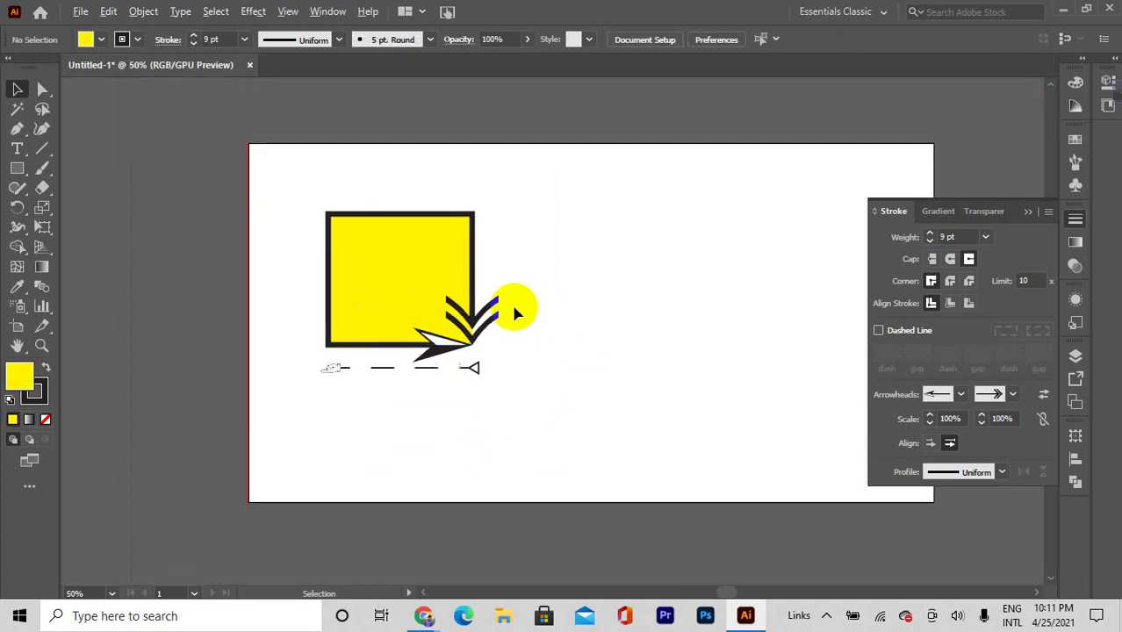
scroll(664, 293, "up", 1)
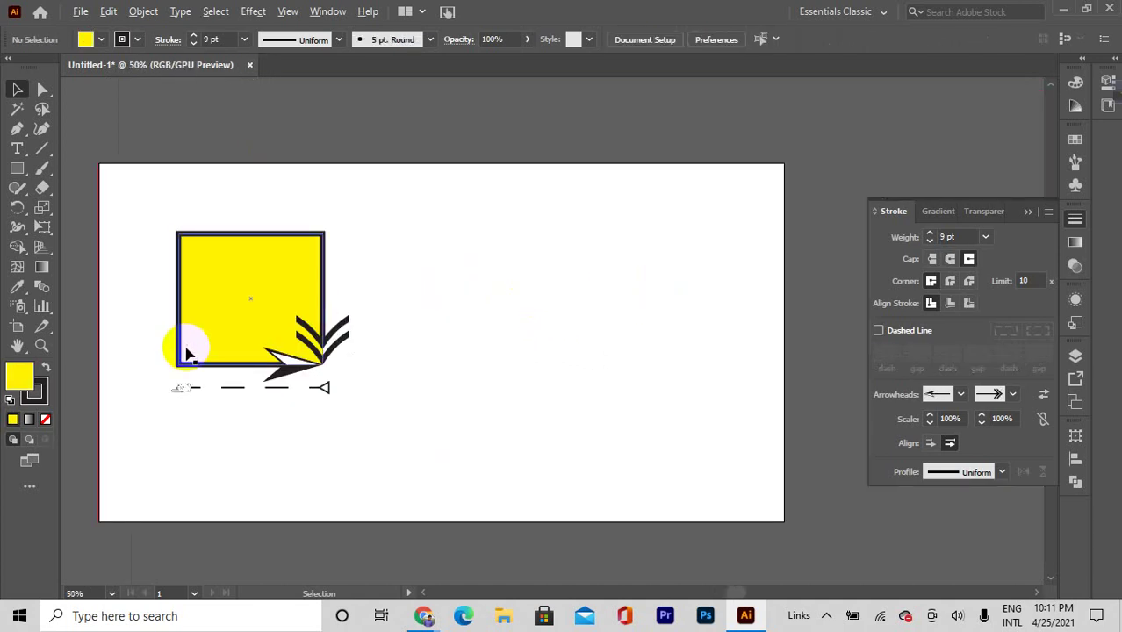
scroll(188, 352, "down", 1)
scroll(105, 355, "up", 1)
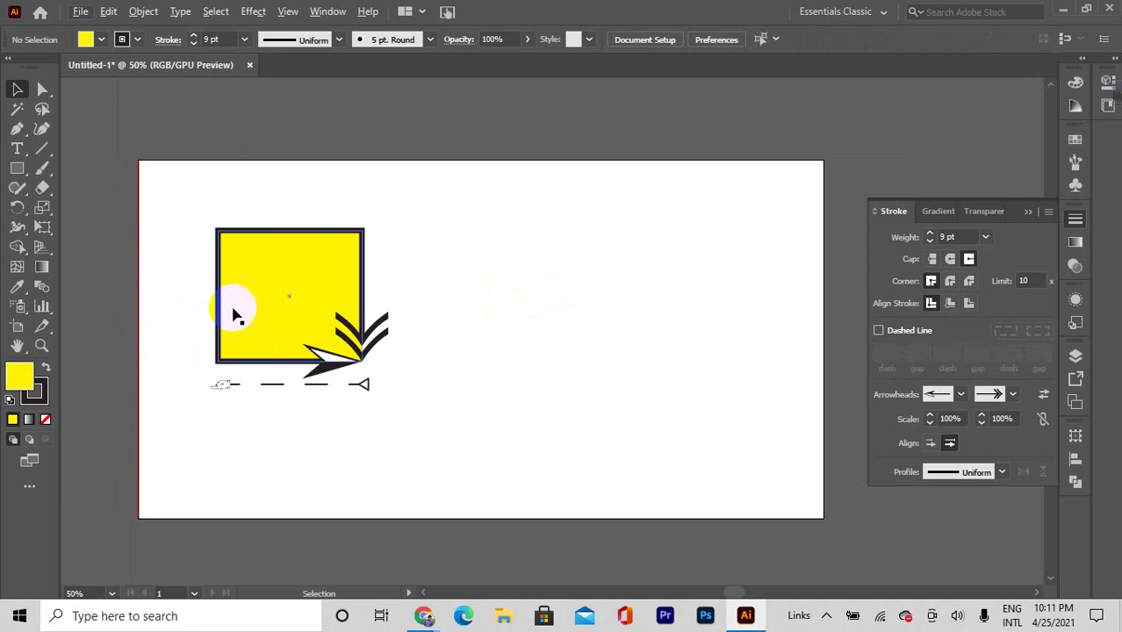
scroll(233, 308, "down", 1)
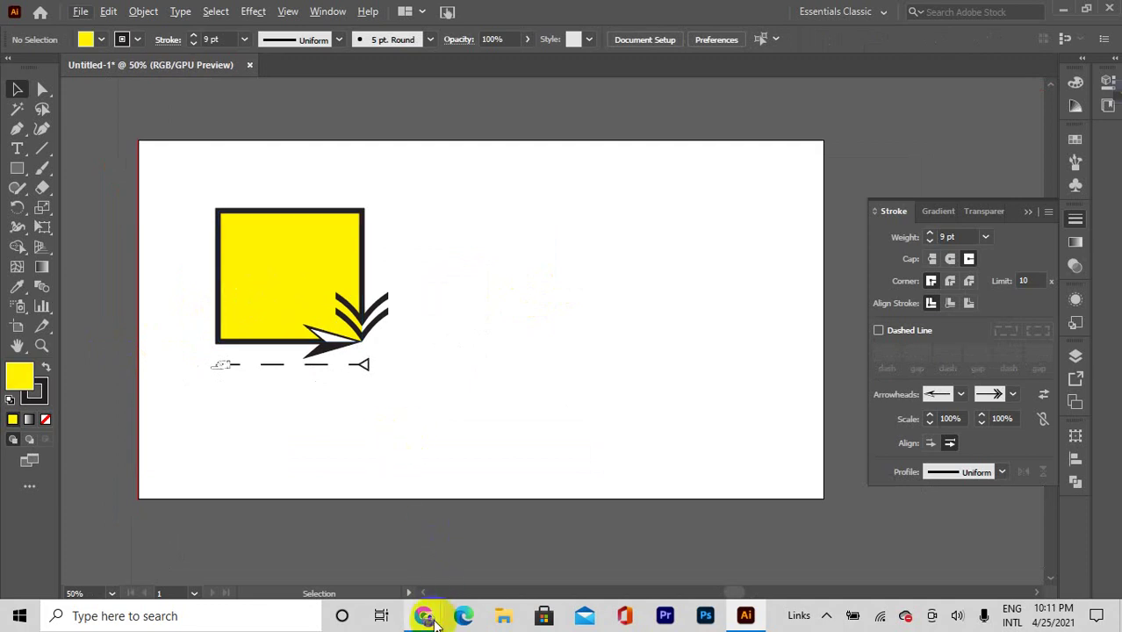
Switch to the Google Meet call in the browser, check the participant list, and return to Illustrator
mouse_move(433, 621)
left_click(363, 570)
scroll(953, 413, "down", 1)
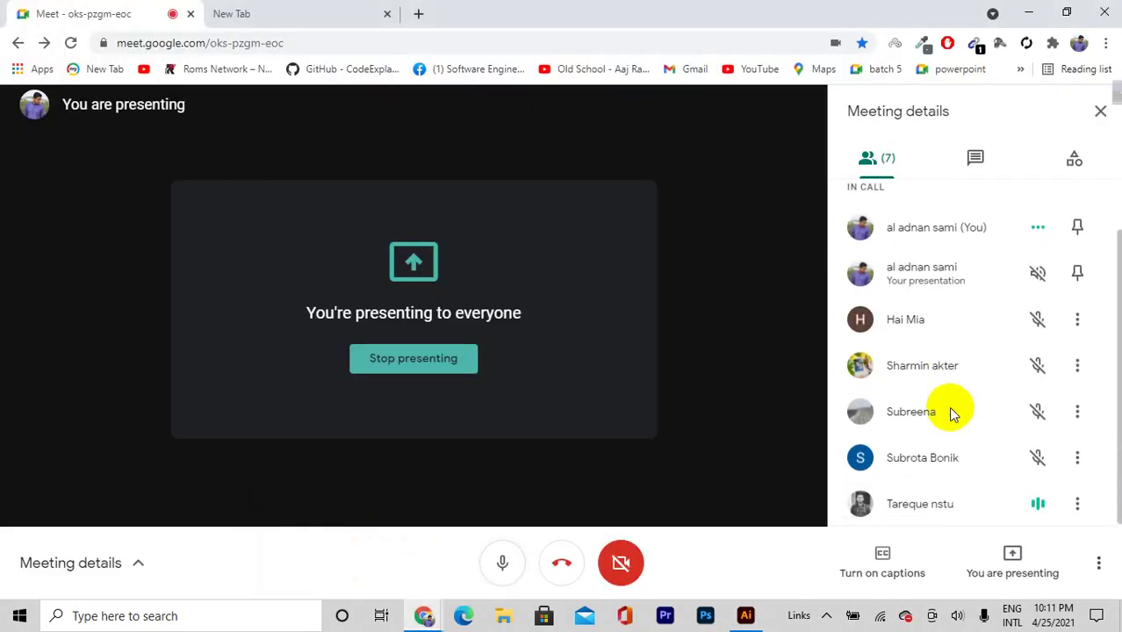
left_click(760, 612)
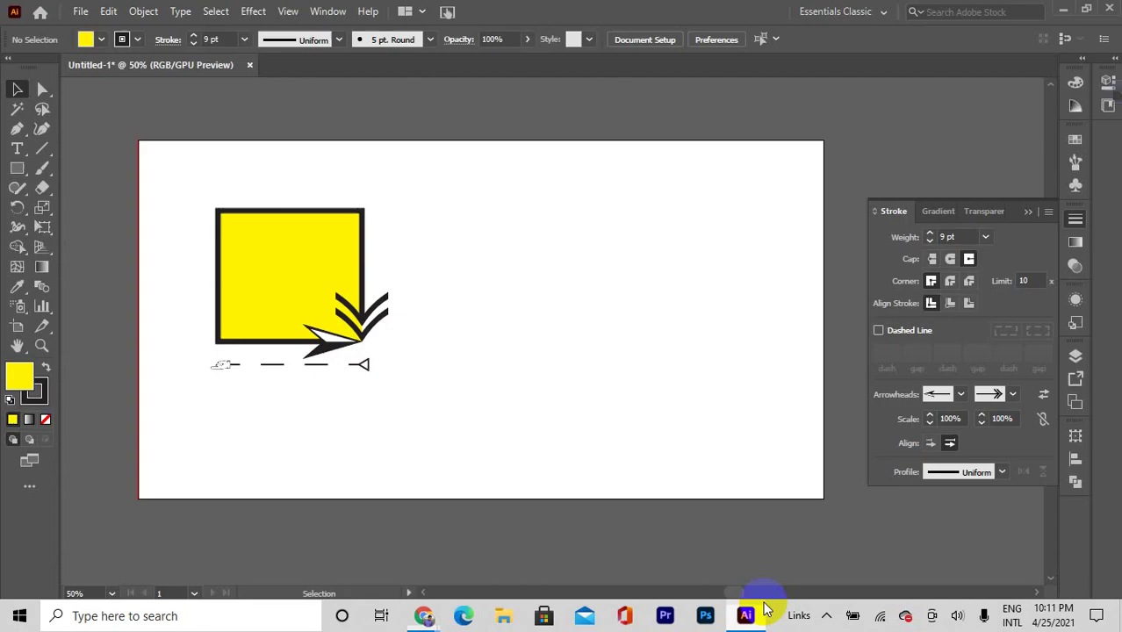
Delete the yellow rectangle and the dashed line together, and collapse the stroke options to clear the workspace
left_click_drag(188, 170, 533, 452)
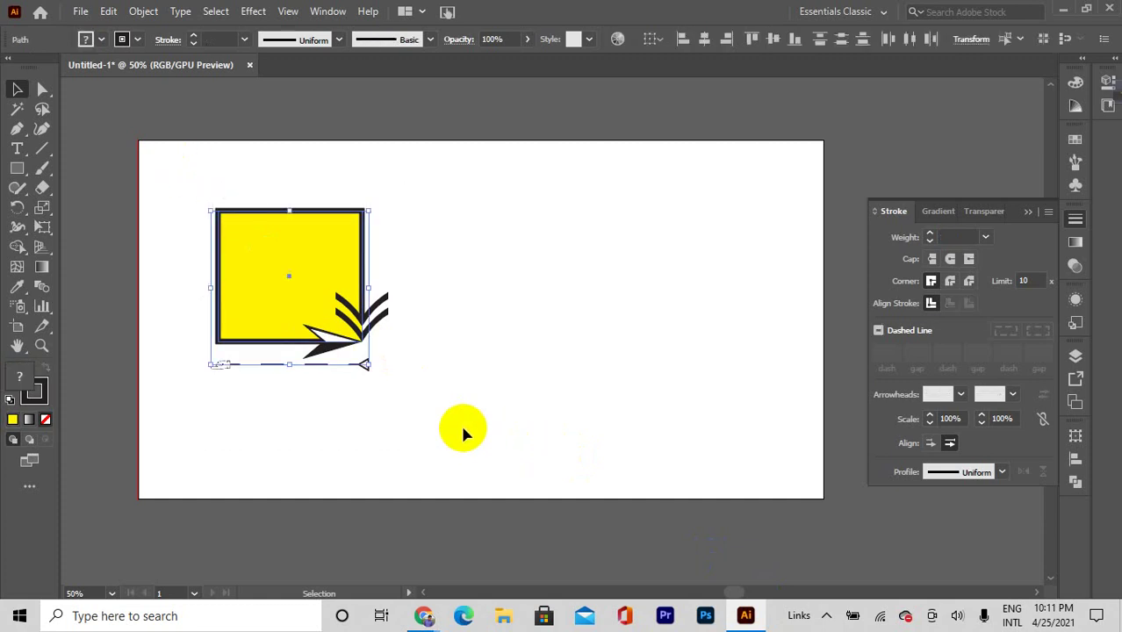
left_click(1023, 368)
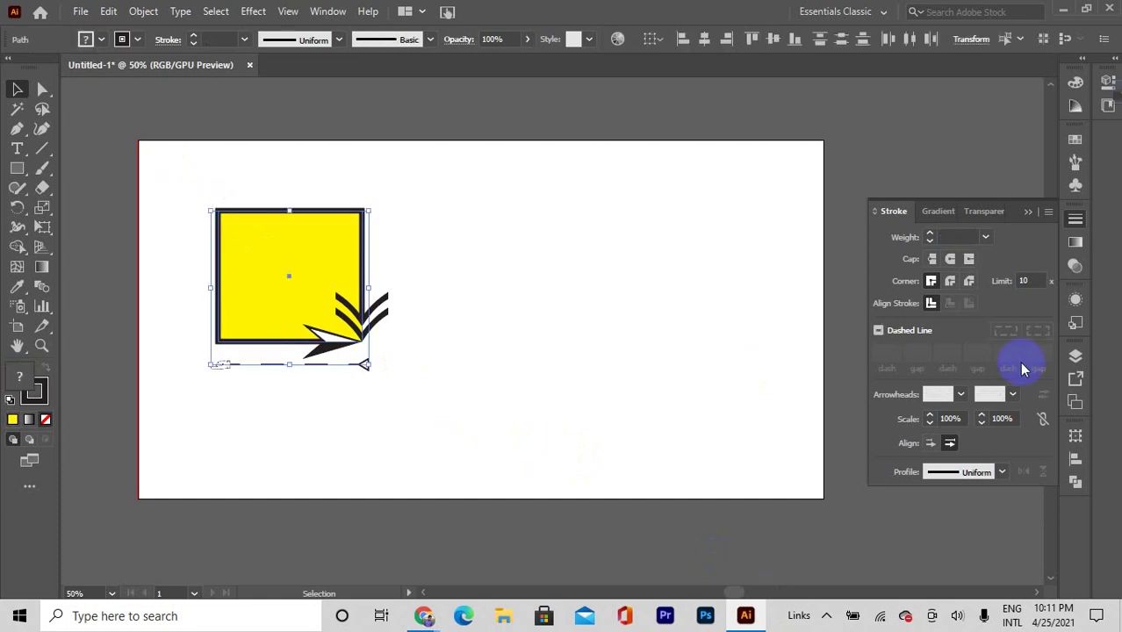
scroll(376, 271, "up", 1)
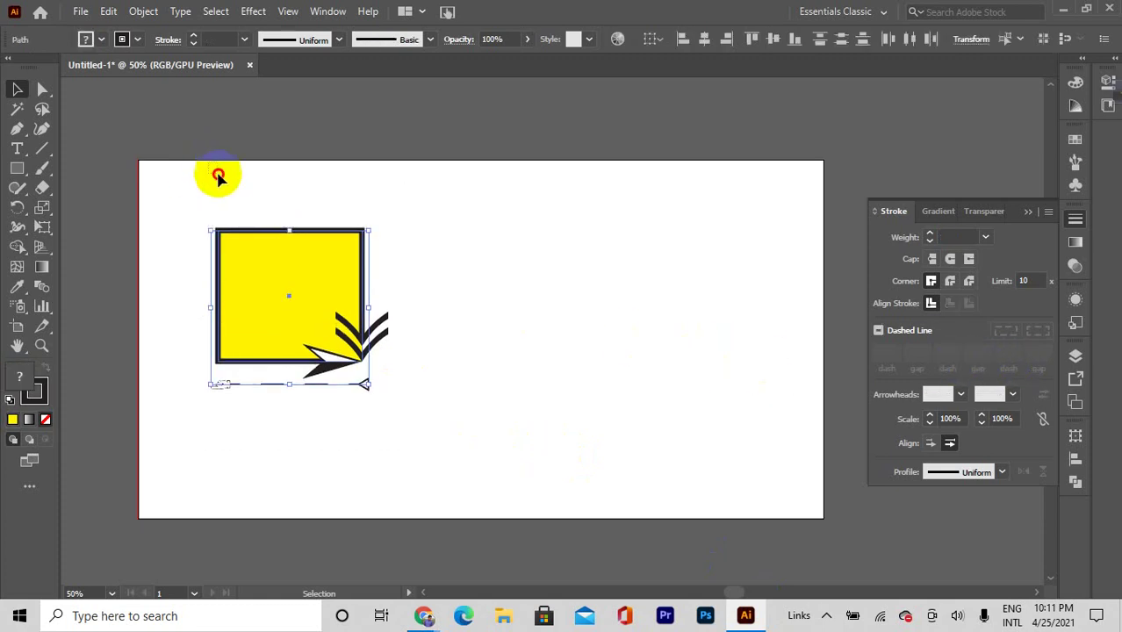
left_click(356, 321)
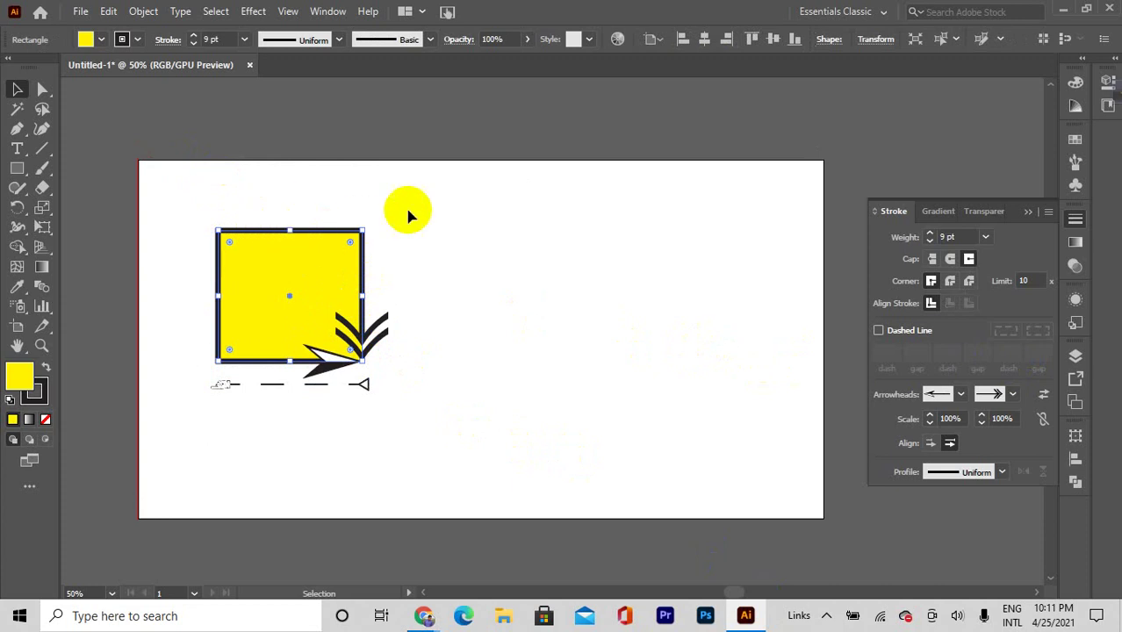
left_click_drag(408, 211, 206, 421)
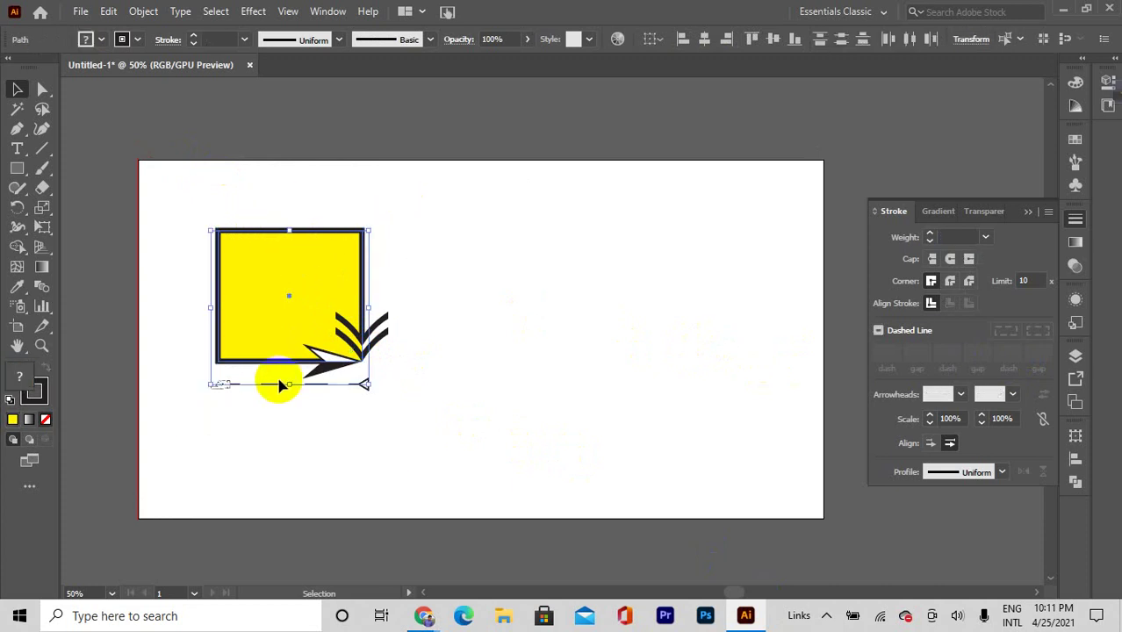
key("Delete")
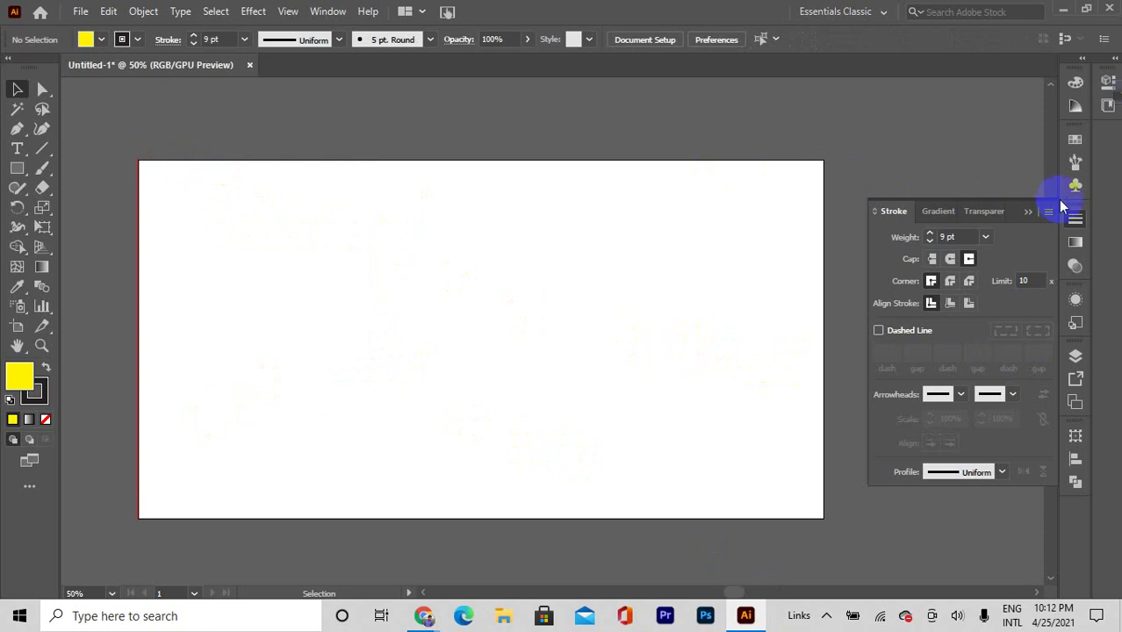
left_click(1033, 211)
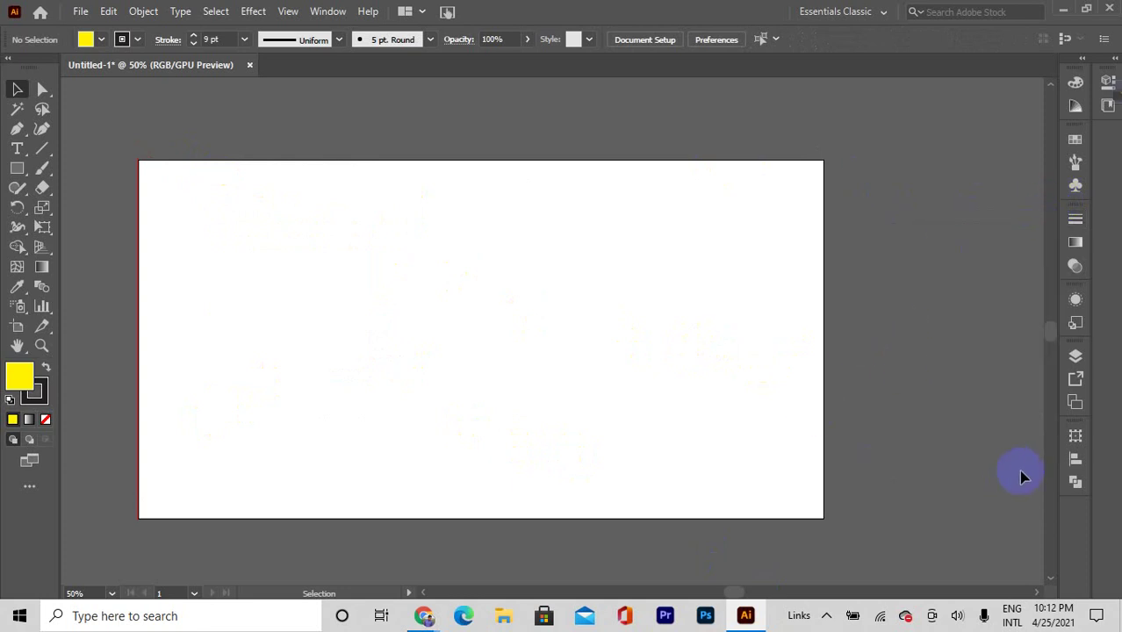
Draw four overlapping yellow rectangles with the Rectangle tool on the left half of the artboard
left_click(15, 173)
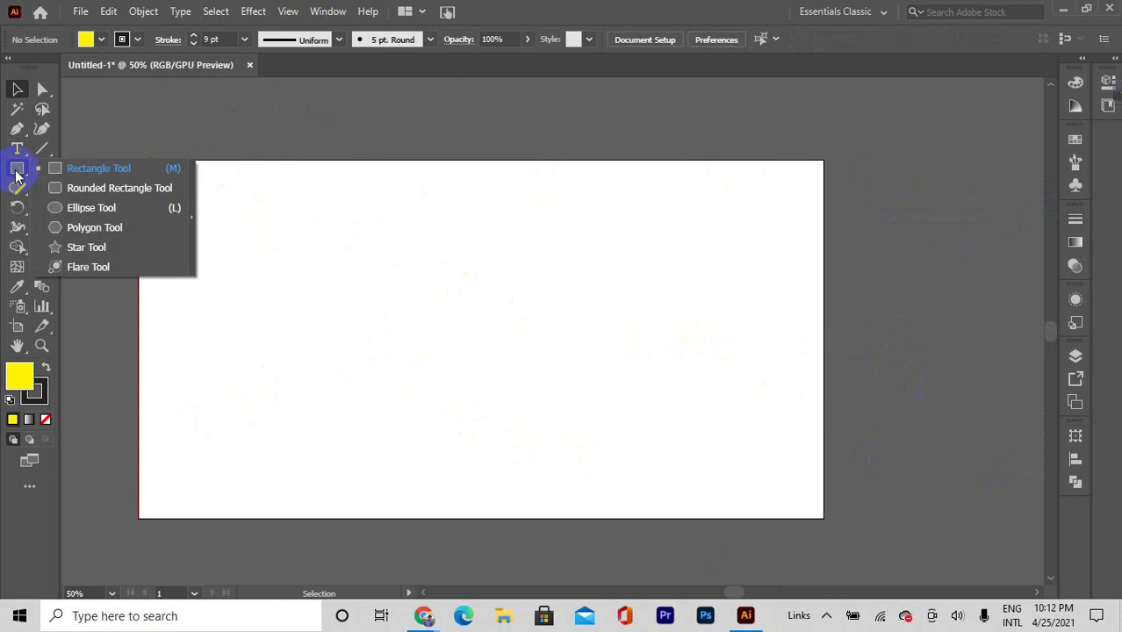
left_click(72, 168)
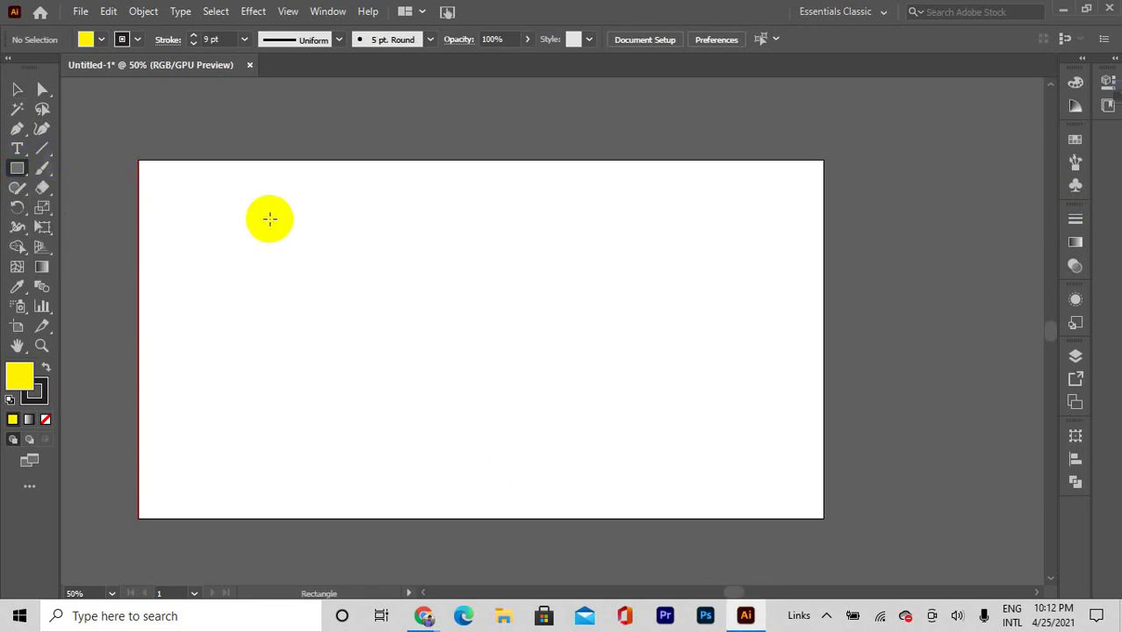
left_click_drag(269, 220, 430, 366)
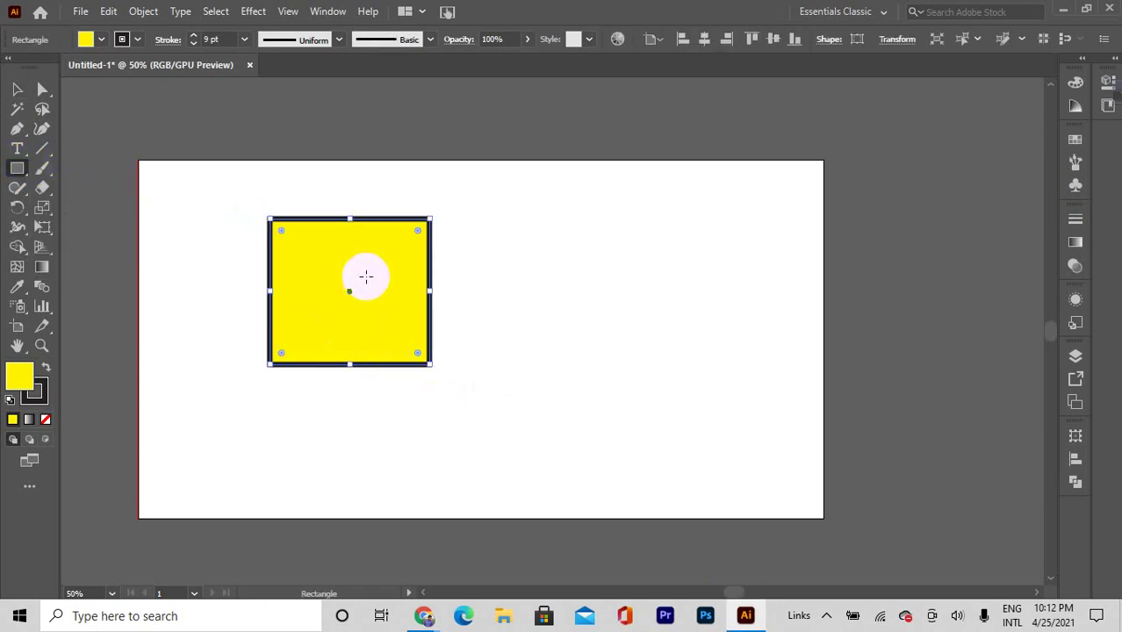
left_click_drag(354, 267, 509, 405)
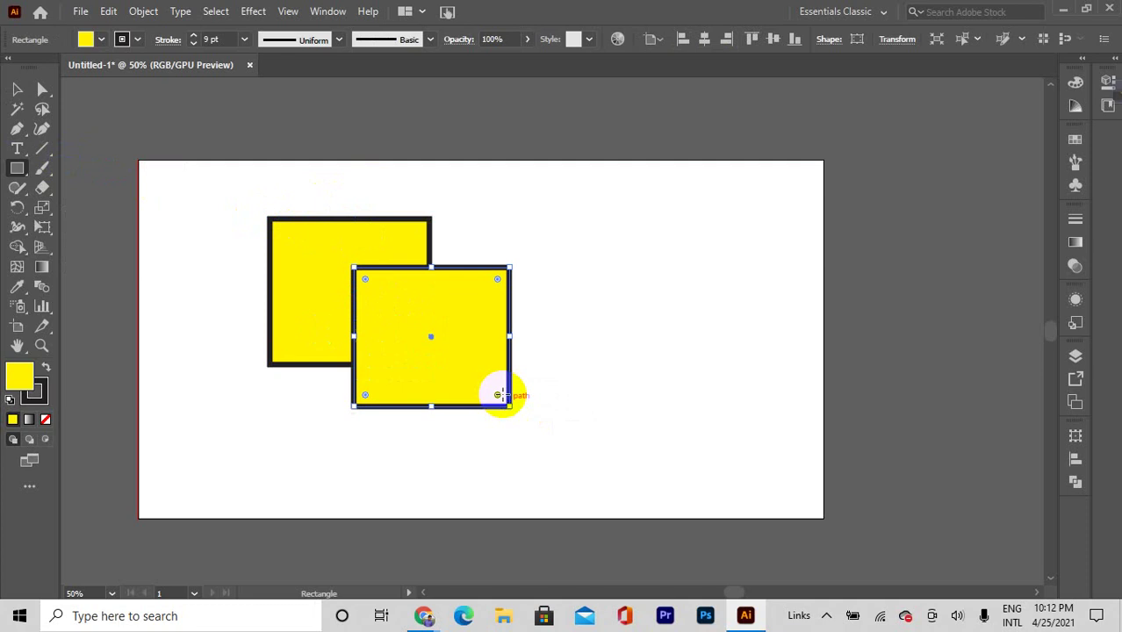
left_click_drag(300, 171, 395, 316)
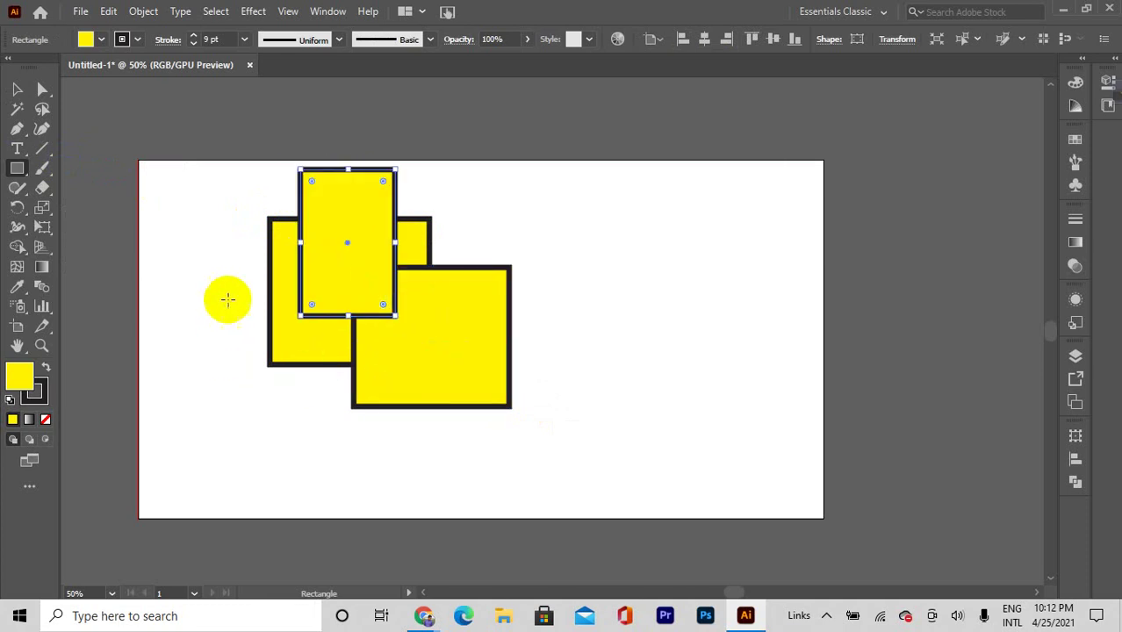
left_click_drag(224, 276, 316, 396)
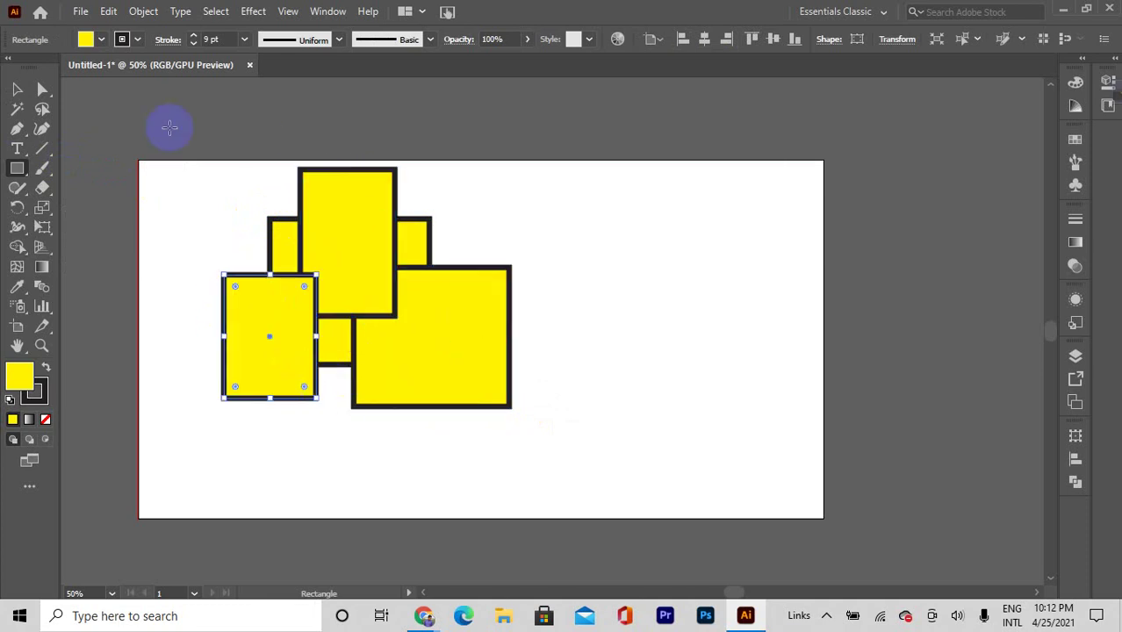
Select all four overlapping rectangles together and bring up the Pathfinder options
left_click(20, 90)
left_click_drag(195, 113, 598, 448)
left_click(222, 130)
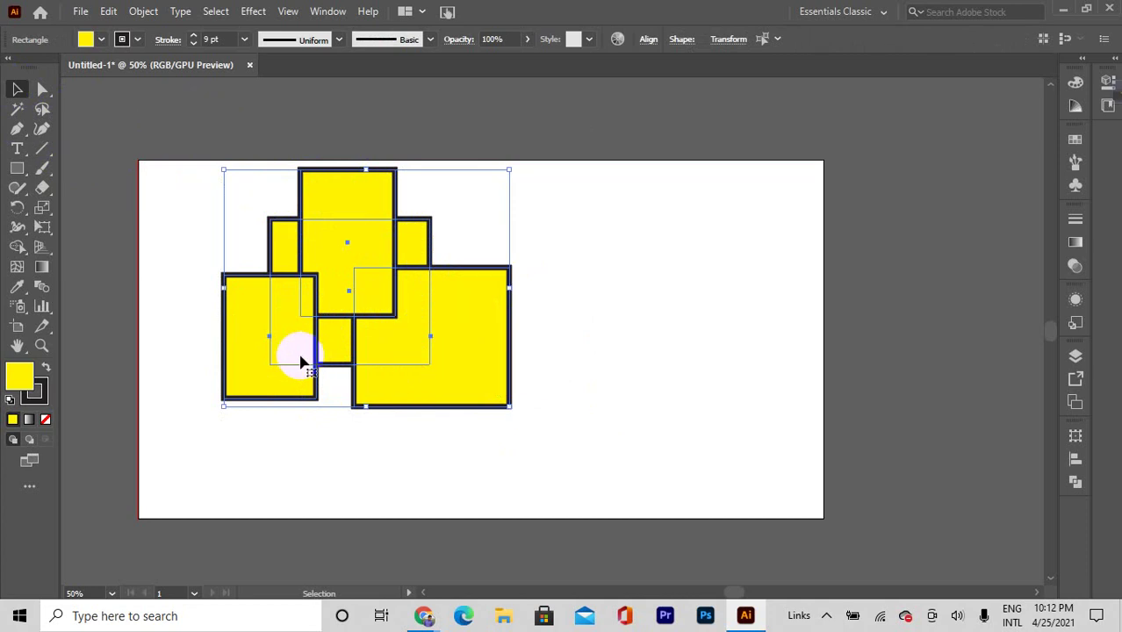
left_click(613, 125)
left_click_drag(613, 126, 194, 436)
left_click(604, 126)
left_click_drag(604, 126, 260, 391)
left_click(338, 12)
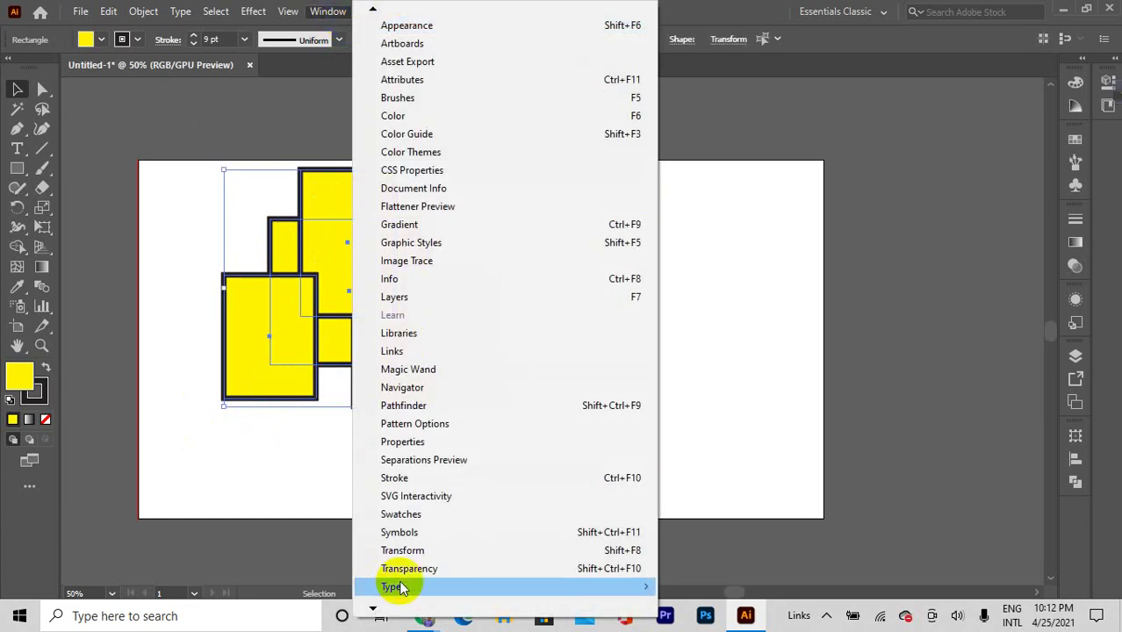
mouse_move(377, 605)
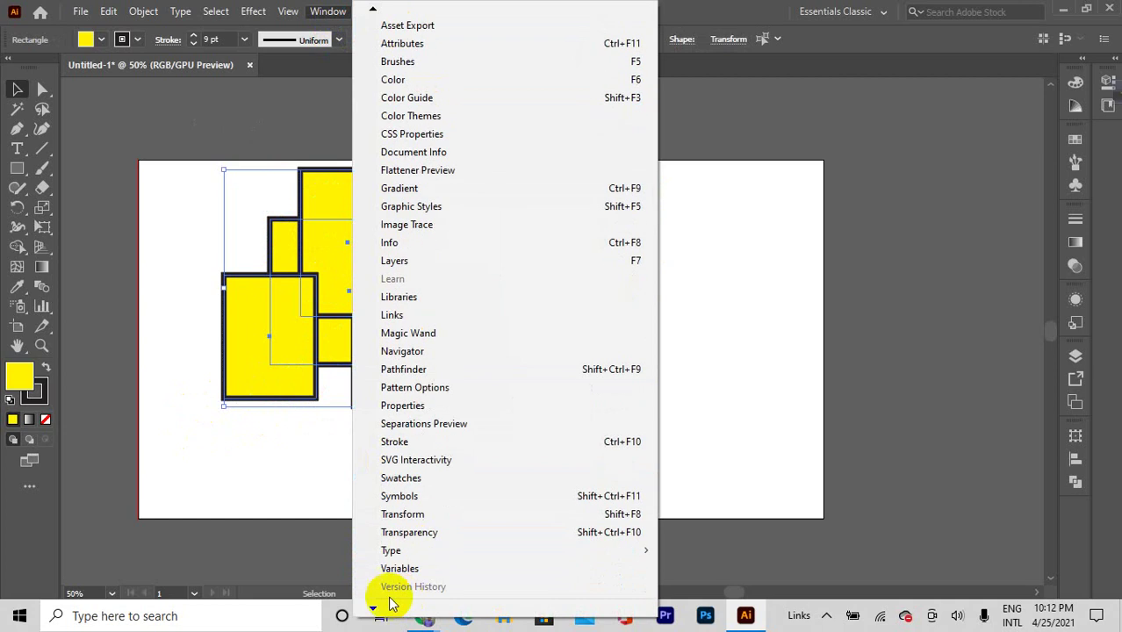
left_click(453, 376)
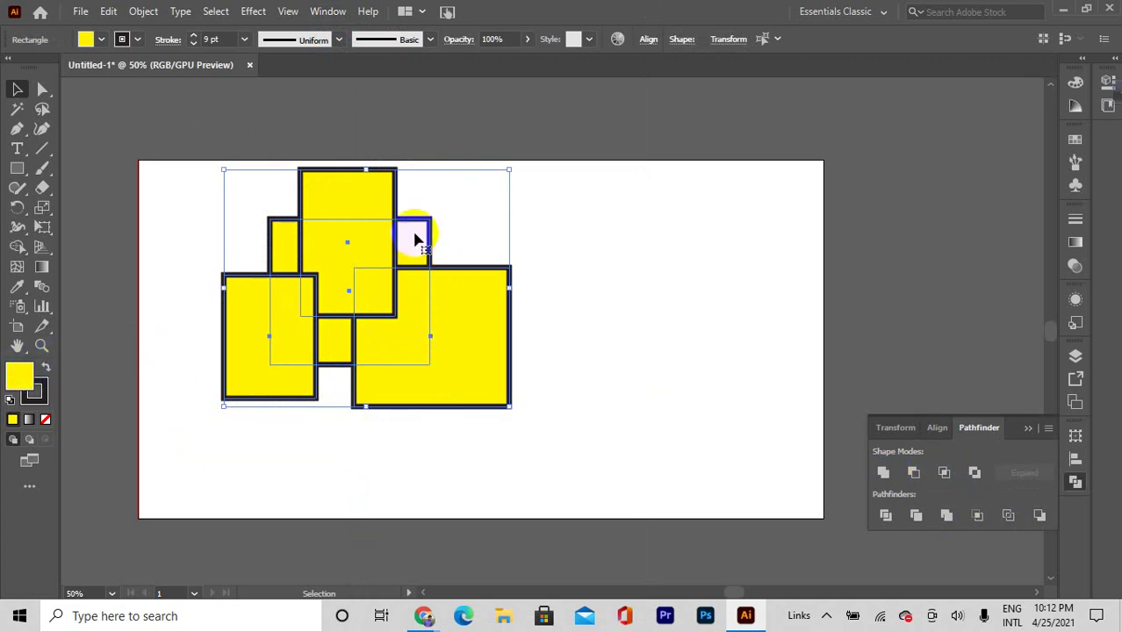
Unite the four overlapping rectangles into a single shape and move it toward the middle of the artboard
left_click(883, 473)
left_click(612, 305)
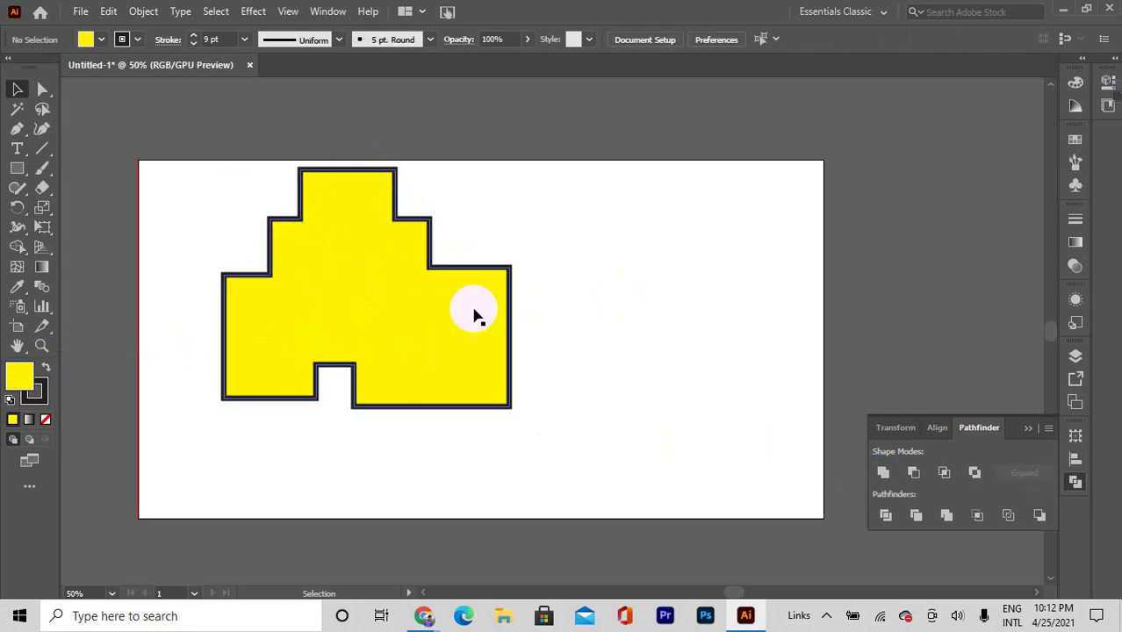
left_click_drag(473, 311, 584, 304)
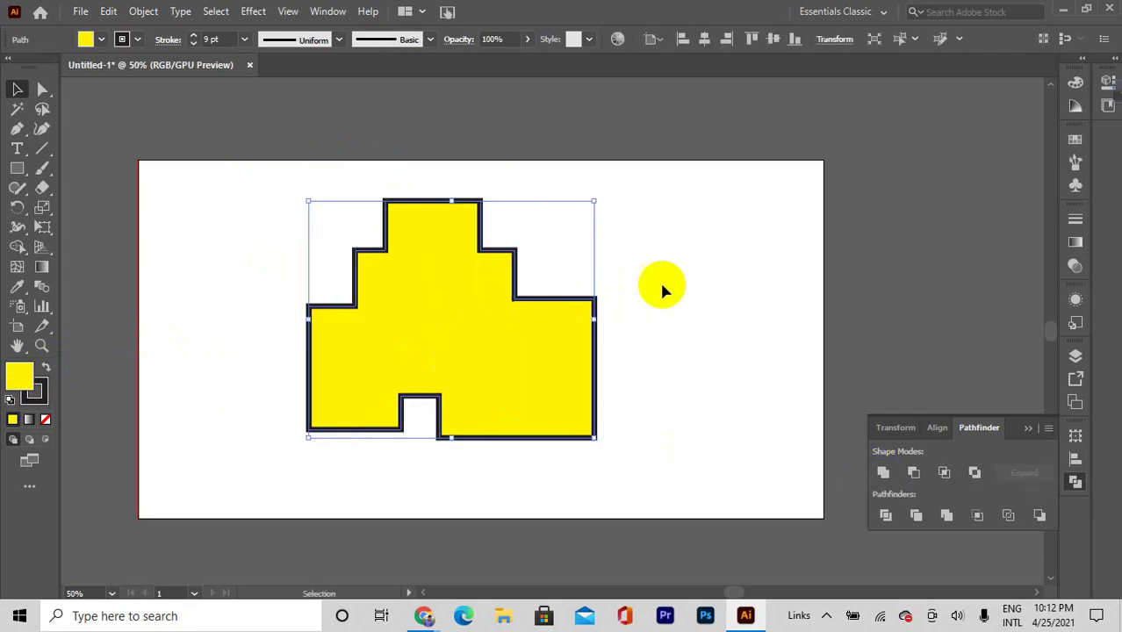
left_click(714, 288)
left_click(484, 250)
left_click(384, 225)
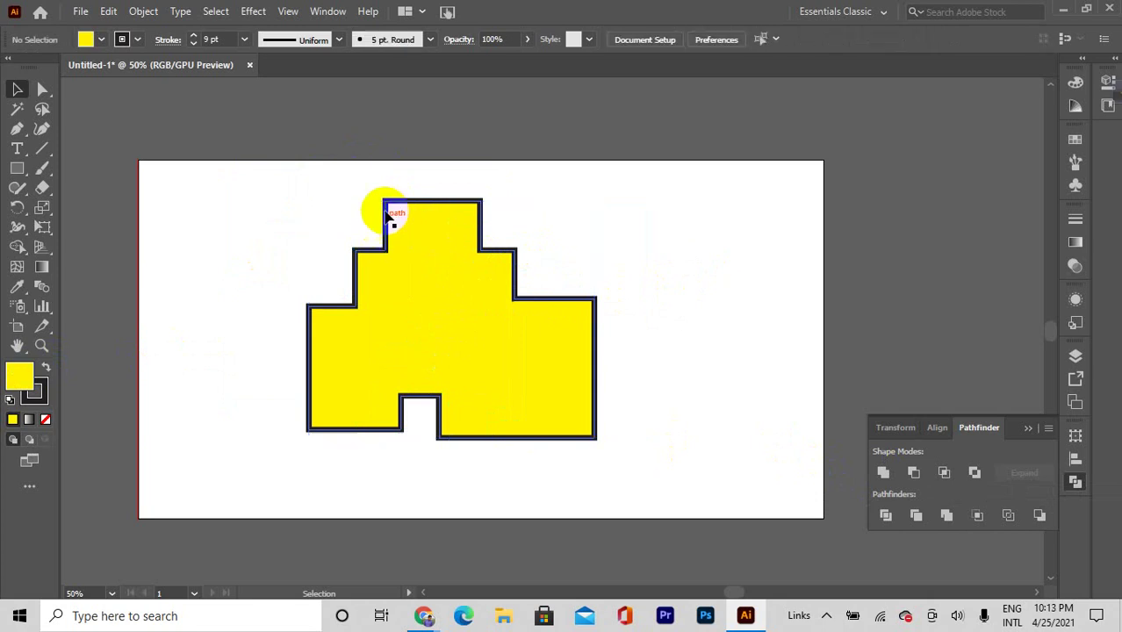
left_click(576, 351)
Undo the moves and the Unite operation on the combined yellow shape, and return to the Selection tool
key("a")
key("ctrl+z")
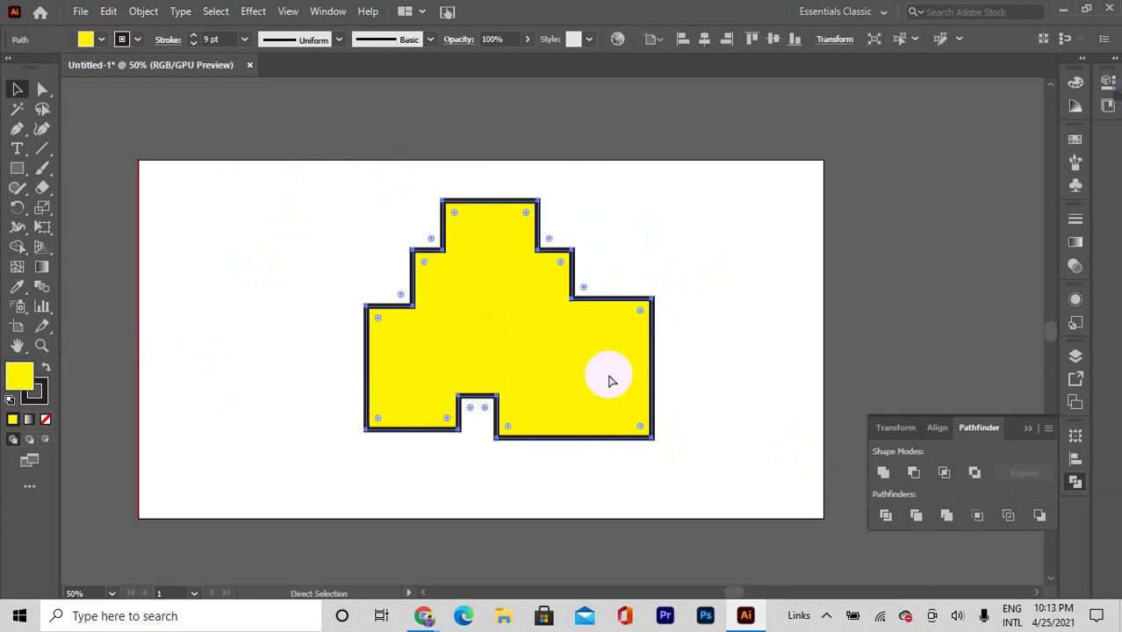
key("ctrl+z")
key("v")
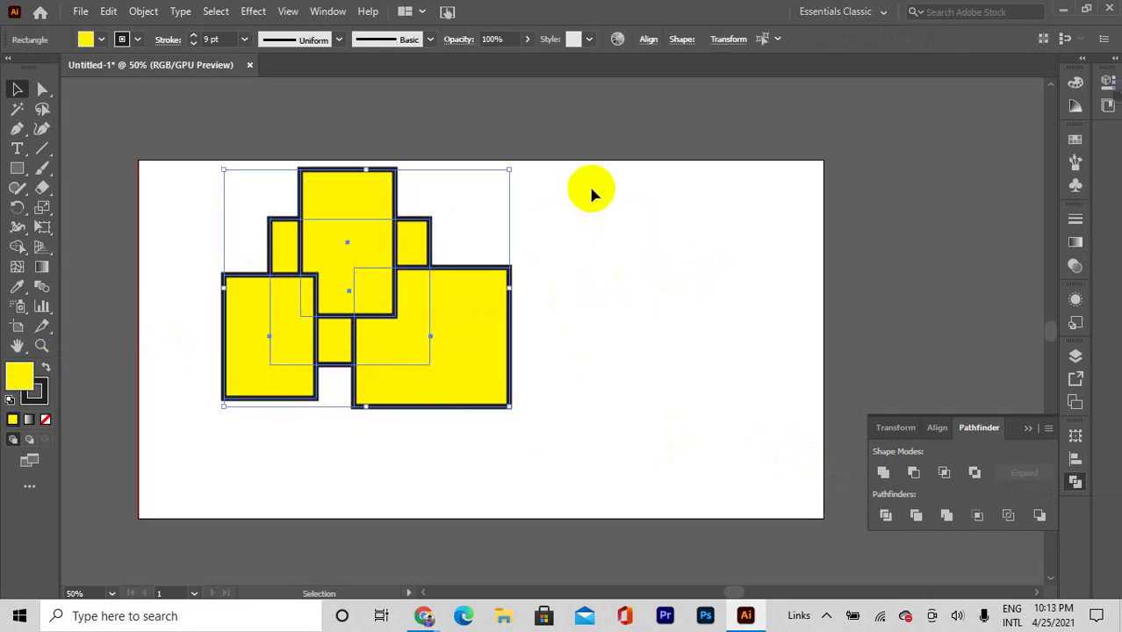
Reselect all four rectangles, try Minus Front on them, and undo it
left_click(588, 184)
left_click_drag(601, 118, 207, 400)
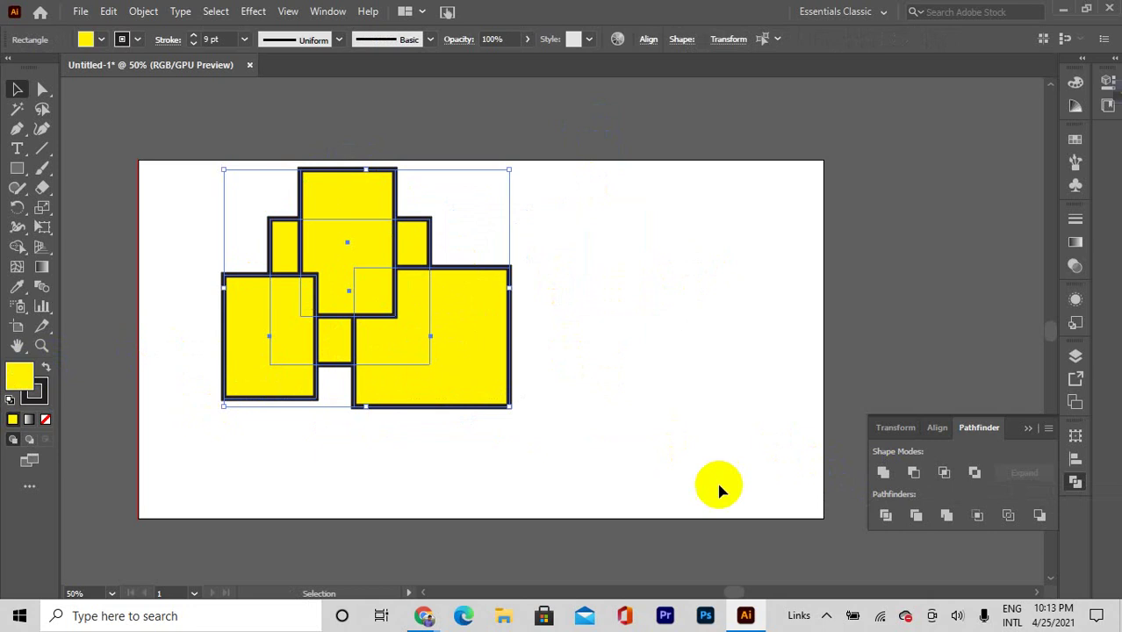
left_click(915, 475)
key("ctrl+z")
Separate the rearmost and the large lower rectangle from the group by moving both to the right half of the artboard
left_click(669, 255)
left_click_drag(415, 237, 405, 265)
left_click_drag(450, 311, 580, 312)
left_click_drag(389, 334, 728, 333)
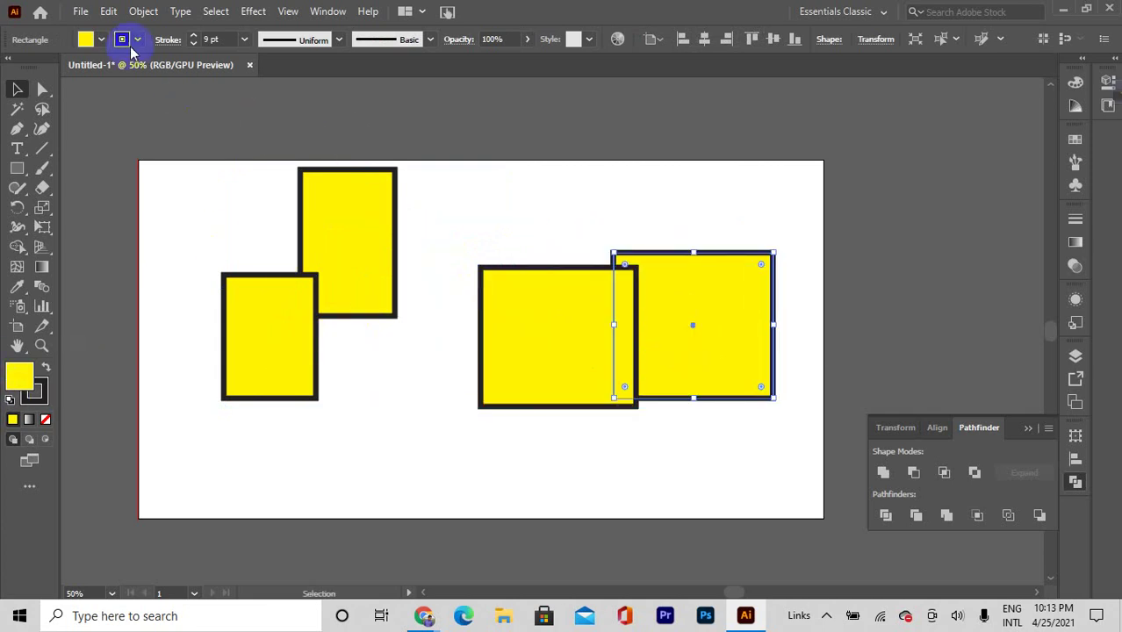
Fill the rear rectangle of the separated pair with green and position it partly behind the yellow one
left_click(97, 40)
left_click(80, 68)
left_click(432, 150)
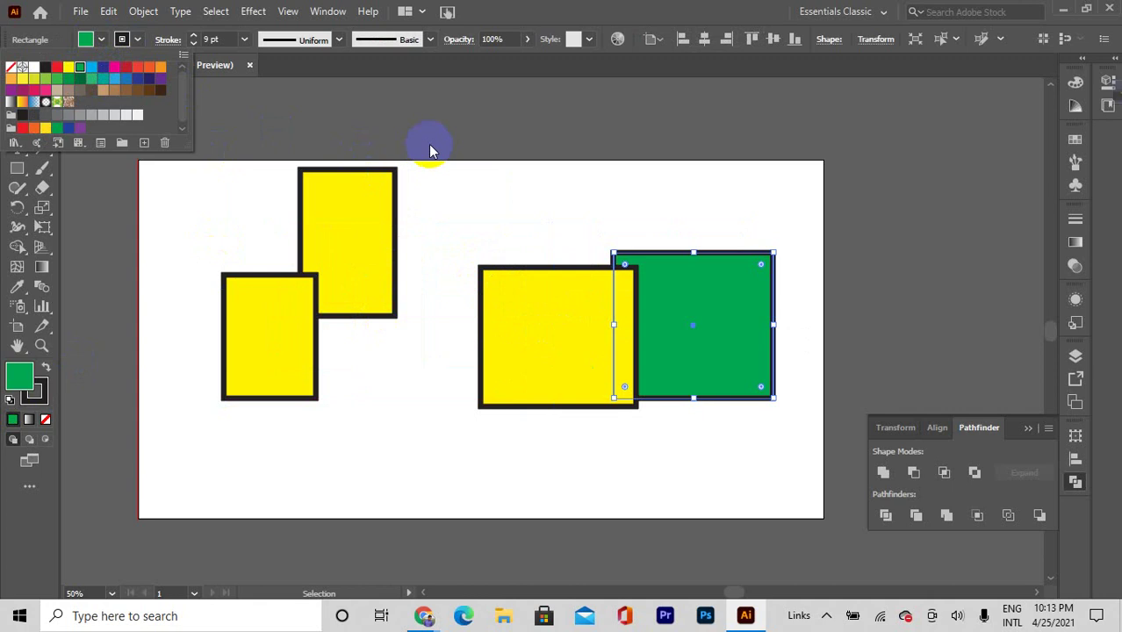
left_click_drag(690, 314, 609, 288)
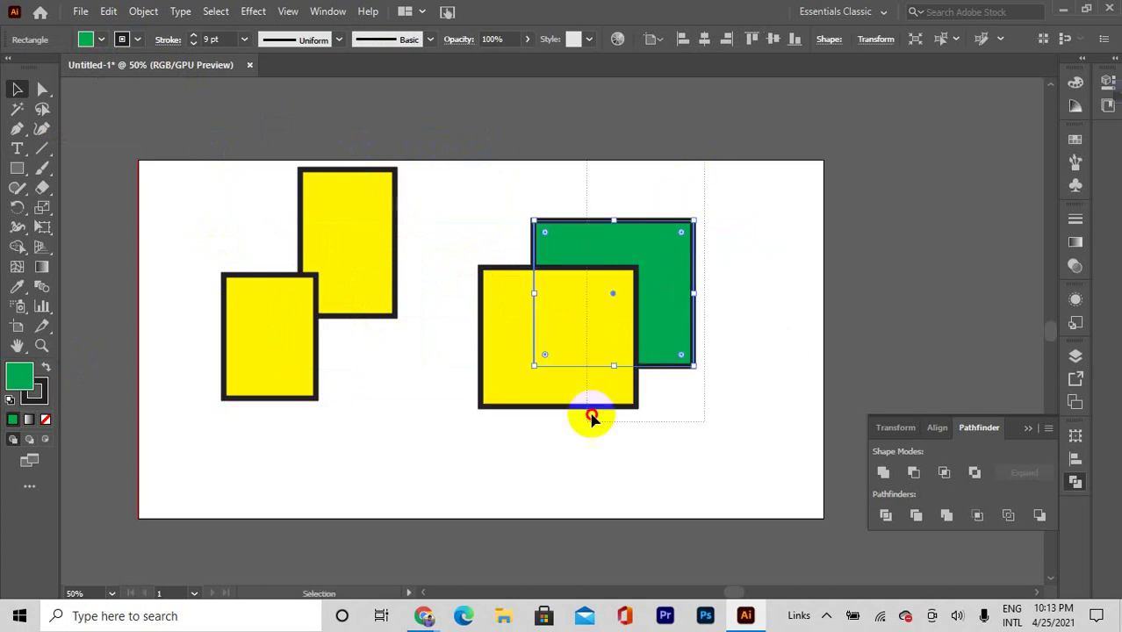
Subtract the front yellow rectangle from the green one with Minus Front, and undo it
left_click(585, 405, "shift")
left_click(913, 475)
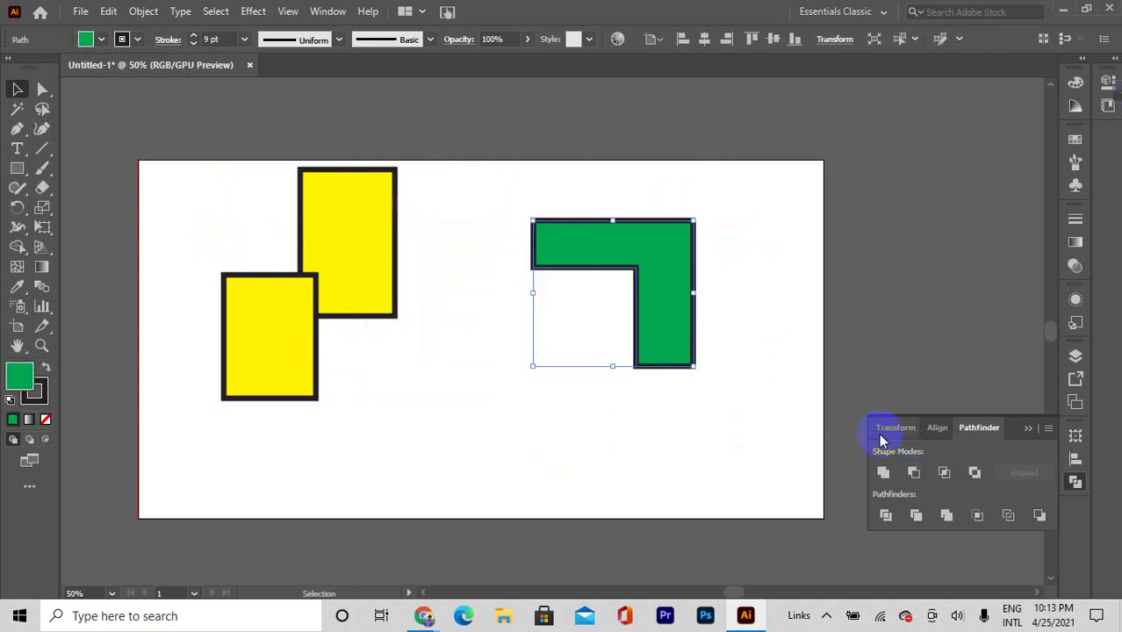
key("ctrl+z")
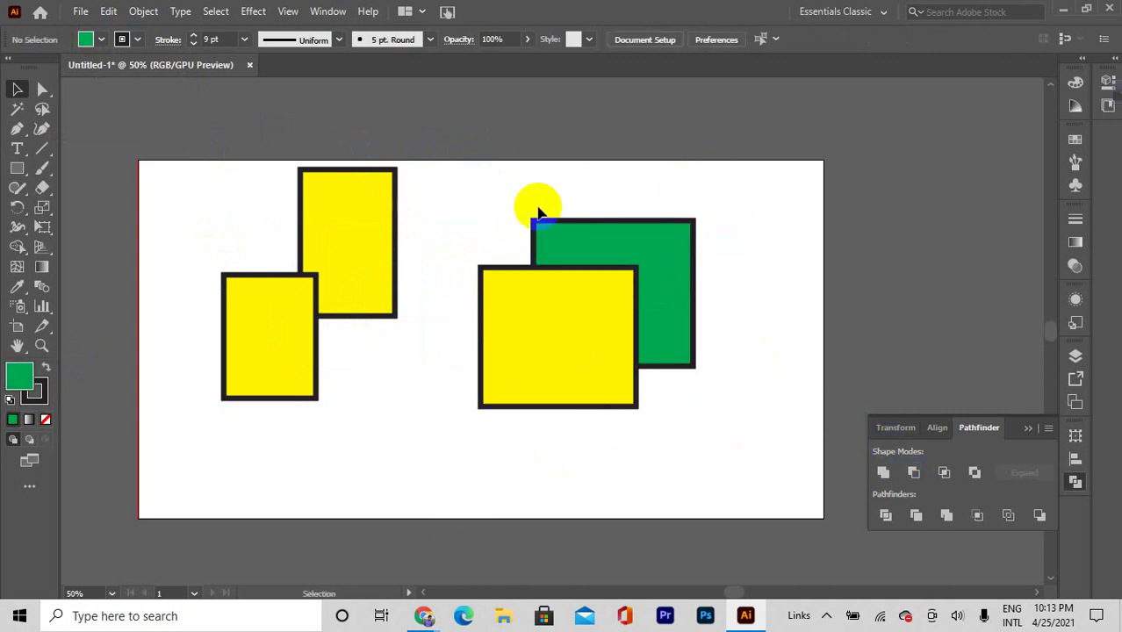
Reselect the yellow and green rectangles, repeat the Minus Front subtraction, and revert it
left_click_drag(536, 206, 612, 331)
left_click(514, 314)
left_click(893, 509)
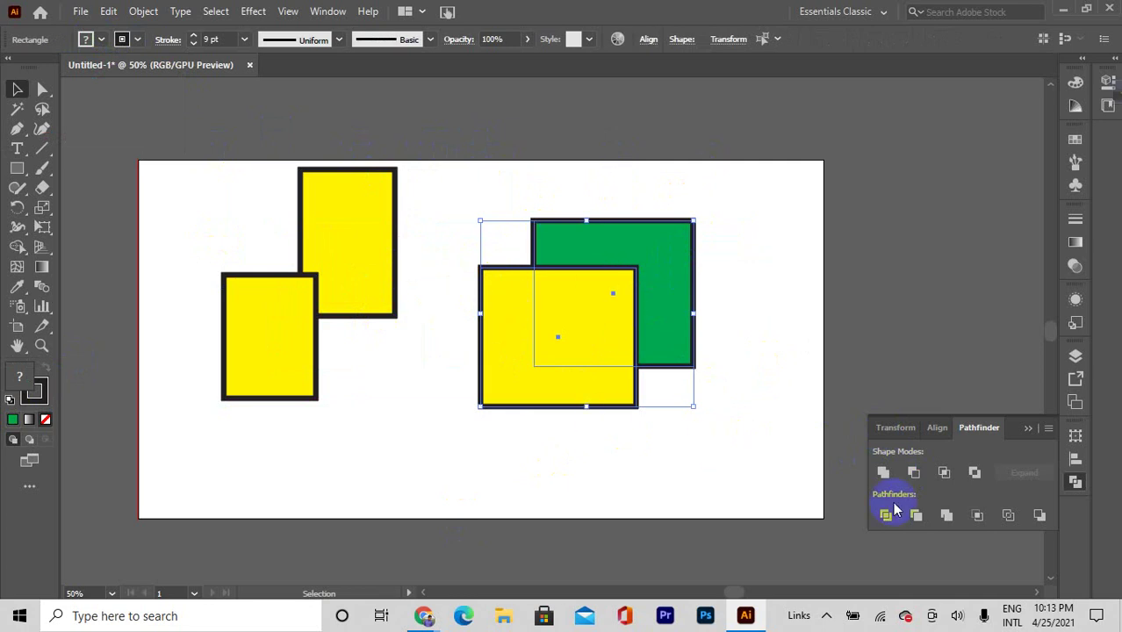
left_click(926, 479)
left_click(858, 335)
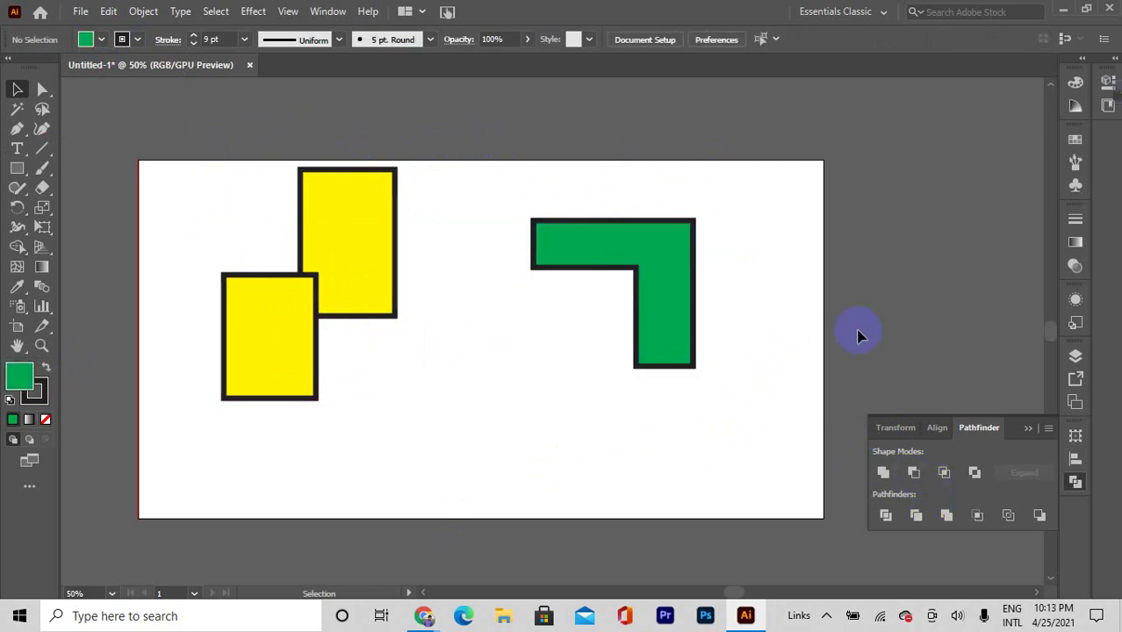
key("ctrl+z")
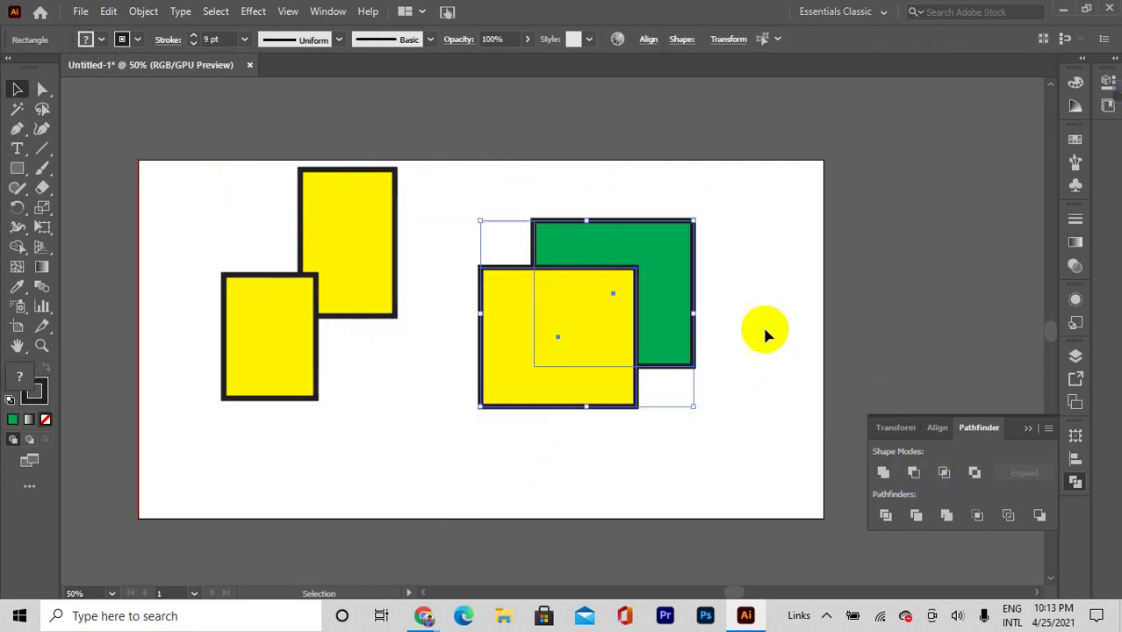
Move the yellow rectangle to cover most of the green one, and cut it out with Minus Front
left_click(456, 455)
left_click_drag(510, 374, 556, 335)
left_click_drag(549, 170, 772, 439)
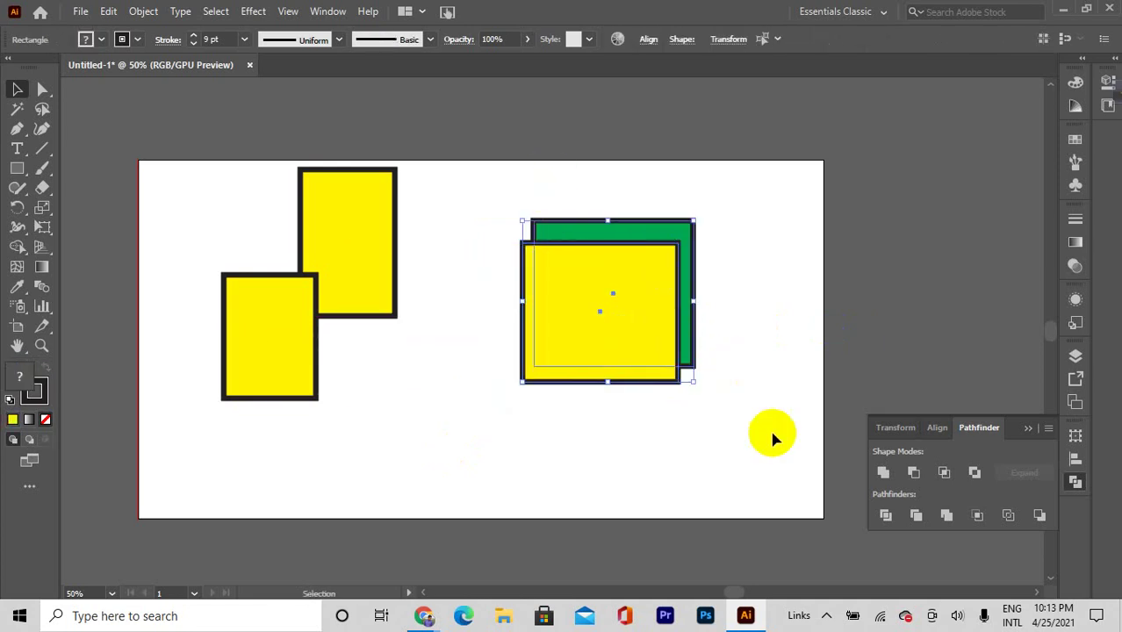
left_click(914, 473)
left_click(836, 360)
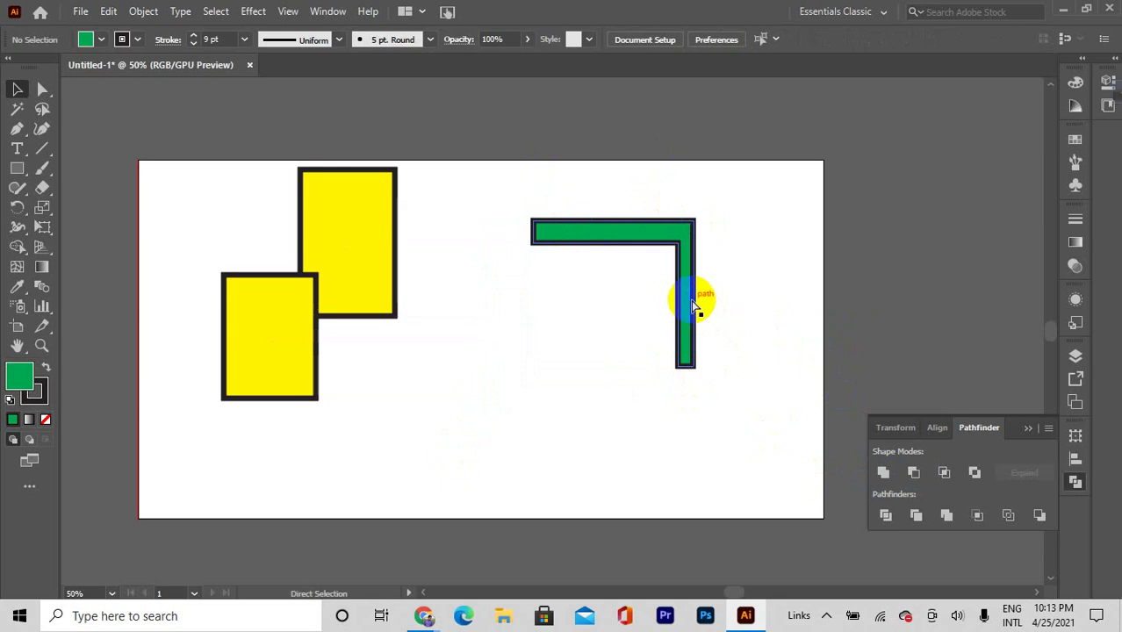
Undo the subtraction, the green fill and the moves back to the original group of four overlapping yellow rectangles
key("ctrl+z")
key("ctrl+z")
key("ctrl+z")
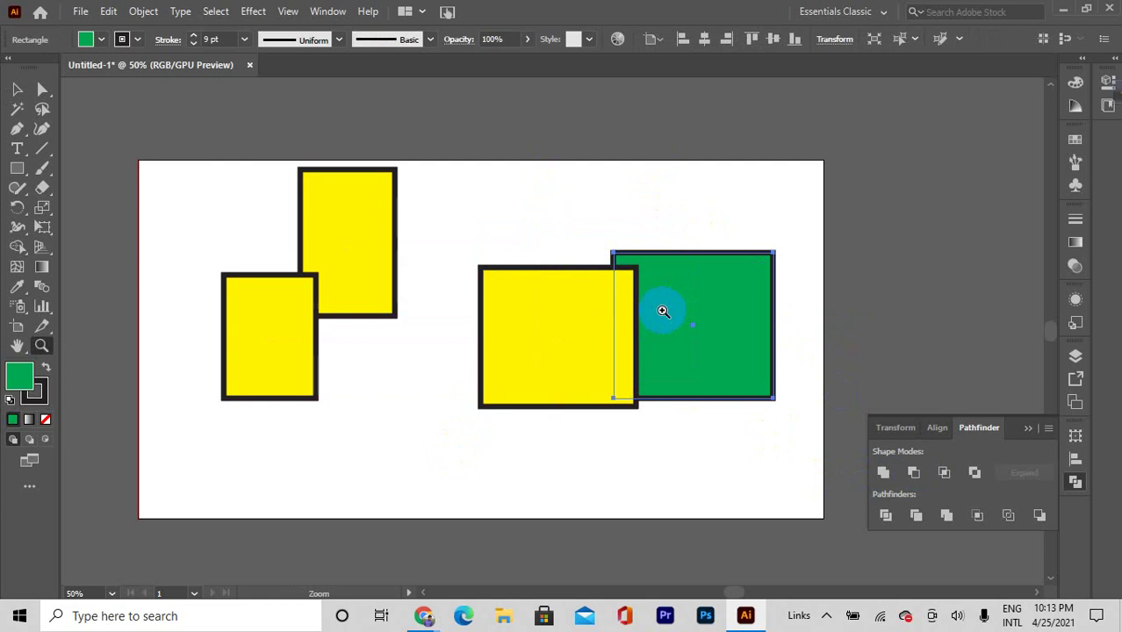
key("ctrl+z")
key("ctrl+z")
key("ctrl+z")
key("ctrl+z")
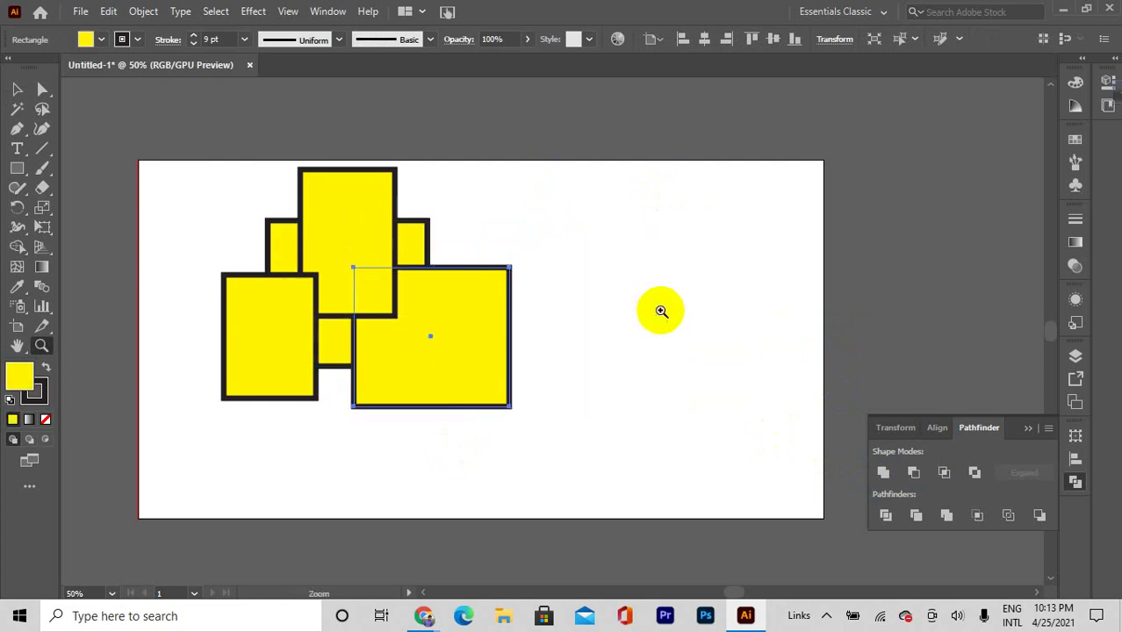
Try the Intersect shape mode on all four overlapping rectangles selected together
left_click(220, 189)
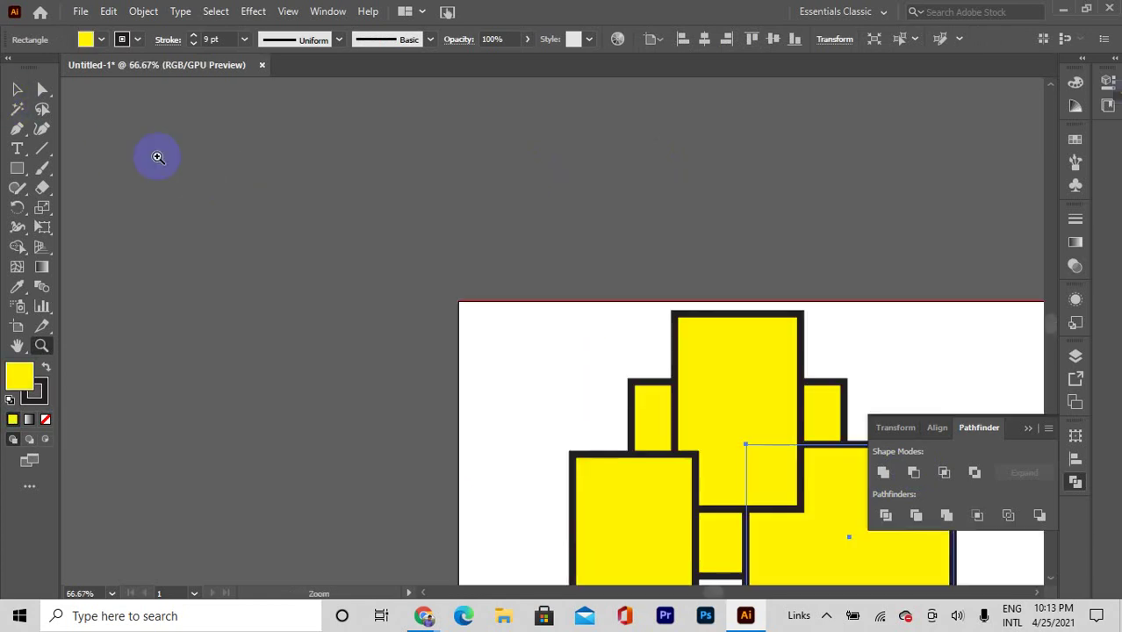
scroll(291, 268, "down", 5)
key("super")
left_click(858, 353, "alt")
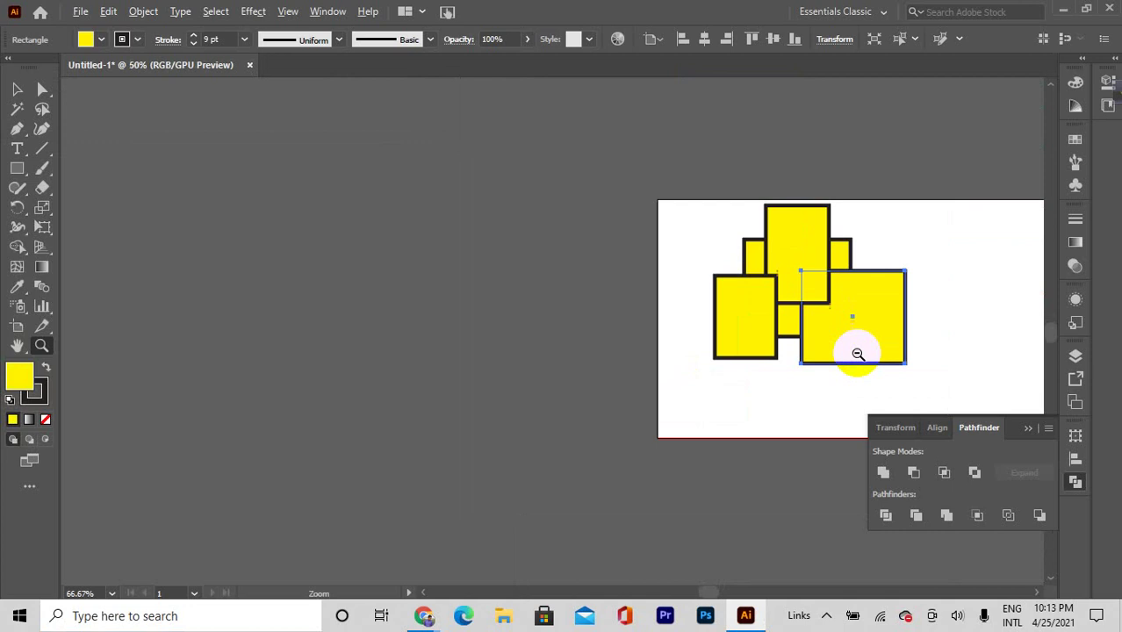
left_click(858, 354, "alt")
key("ctrl+0")
left_click(13, 89)
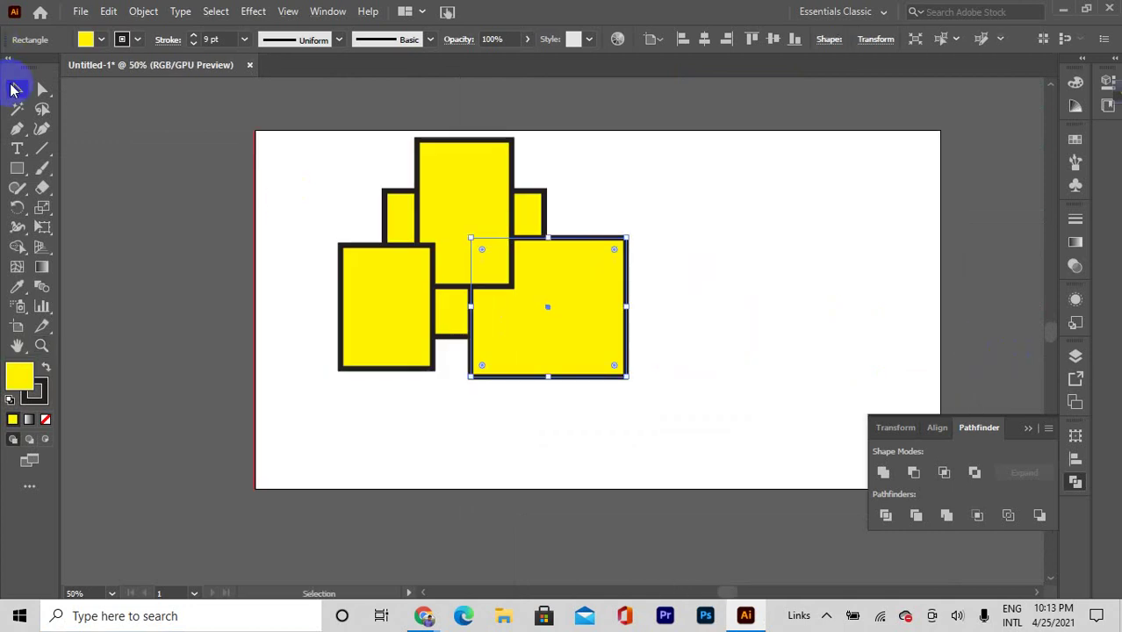
left_click_drag(281, 138, 605, 380)
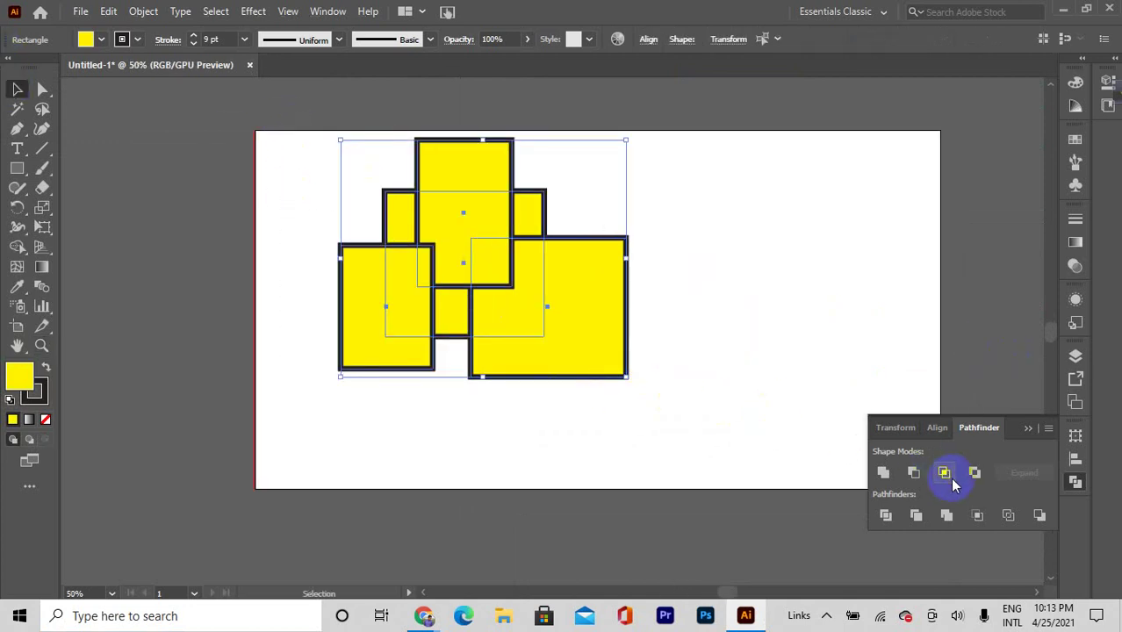
left_click(945, 475)
left_click(698, 330)
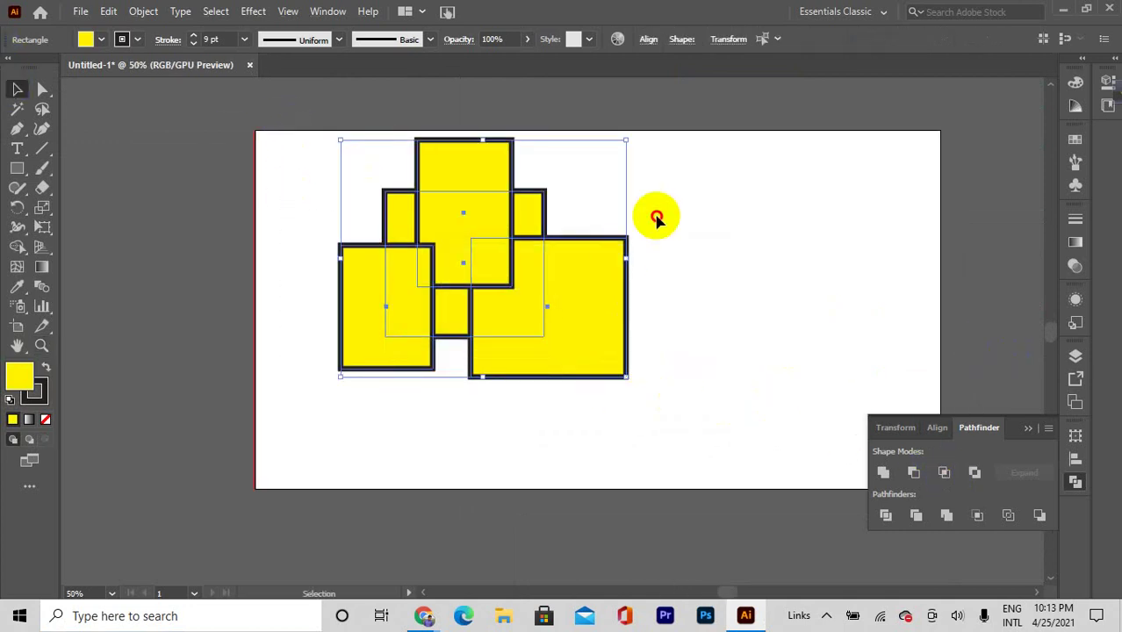
left_click(656, 217)
Move the top rectangle and the large lower one to the artboard's right side so they overlap, and select both
left_click_drag(446, 175, 865, 284)
left_click_drag(541, 286, 800, 299)
left_click_drag(860, 182, 812, 374)
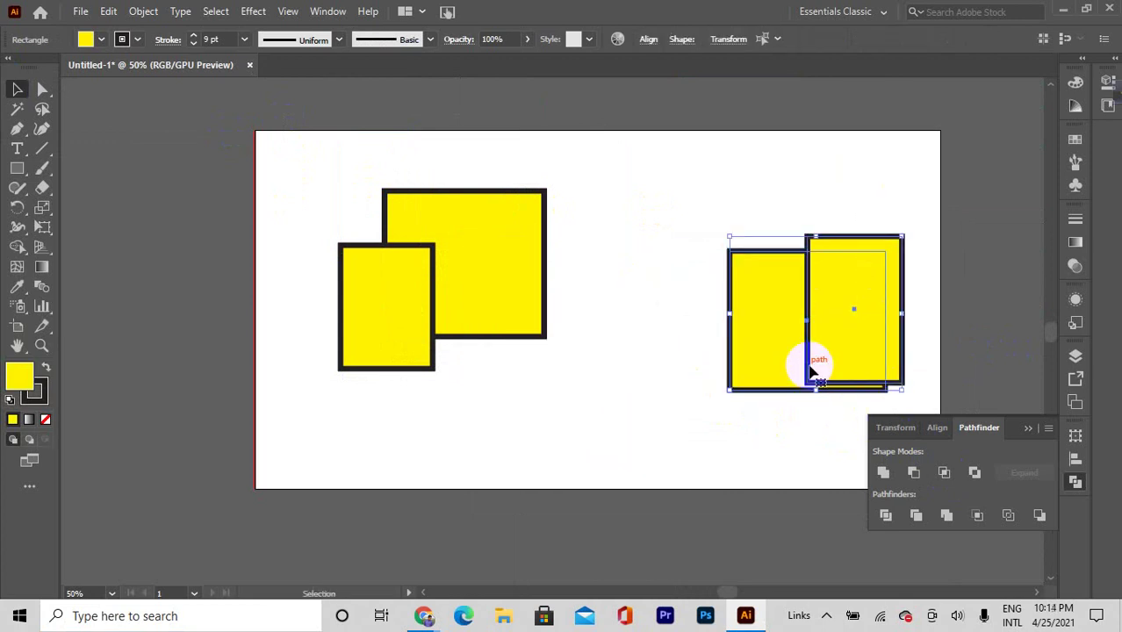
Apply Intersect to the two selected yellow rectangles, and undo it
left_click(945, 472)
scroll(896, 373, "up", 2)
key("ctrl+z")
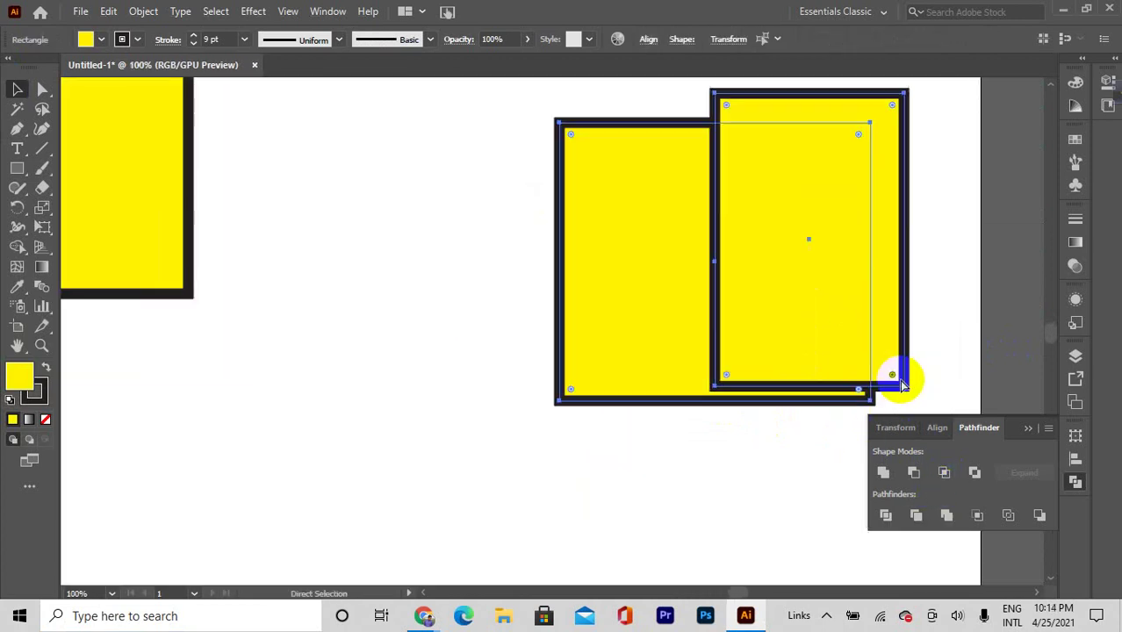
scroll(268, 327, "down", 1)
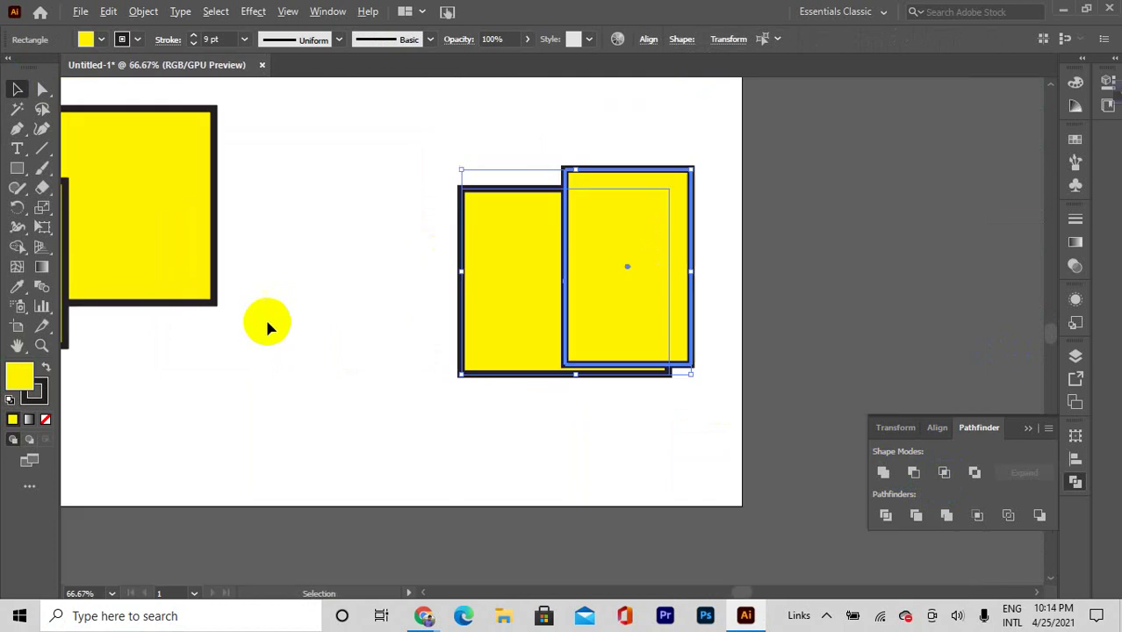
Fill the tall front rectangle with light blue and shift it slightly up and outward from the yellow one
left_click(533, 162)
left_click(602, 205)
left_click(101, 39)
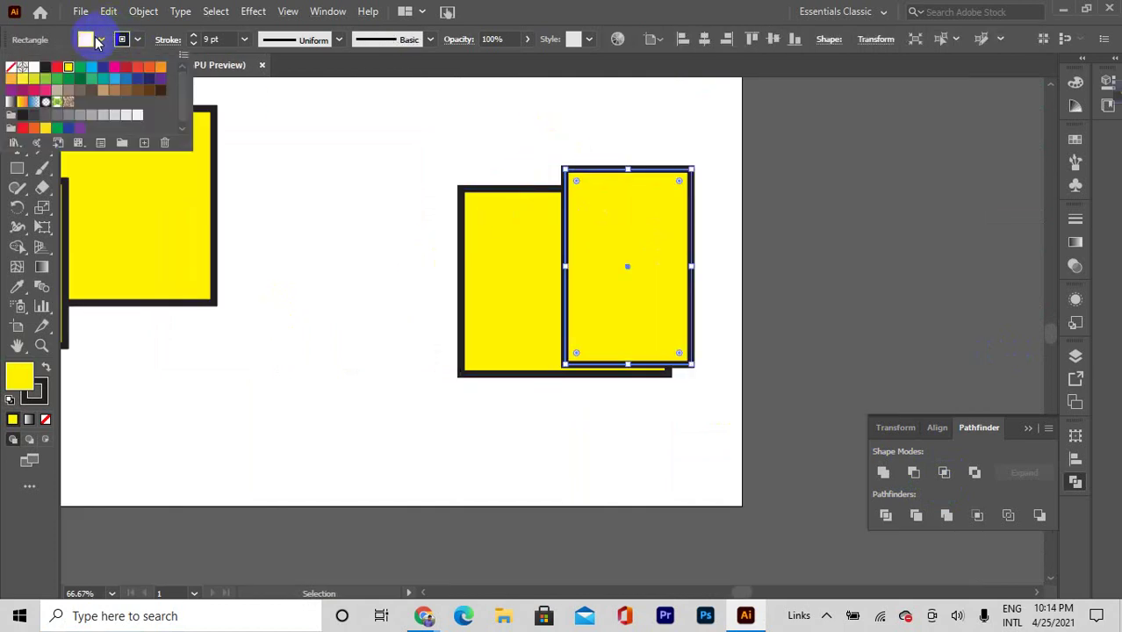
left_click(112, 85)
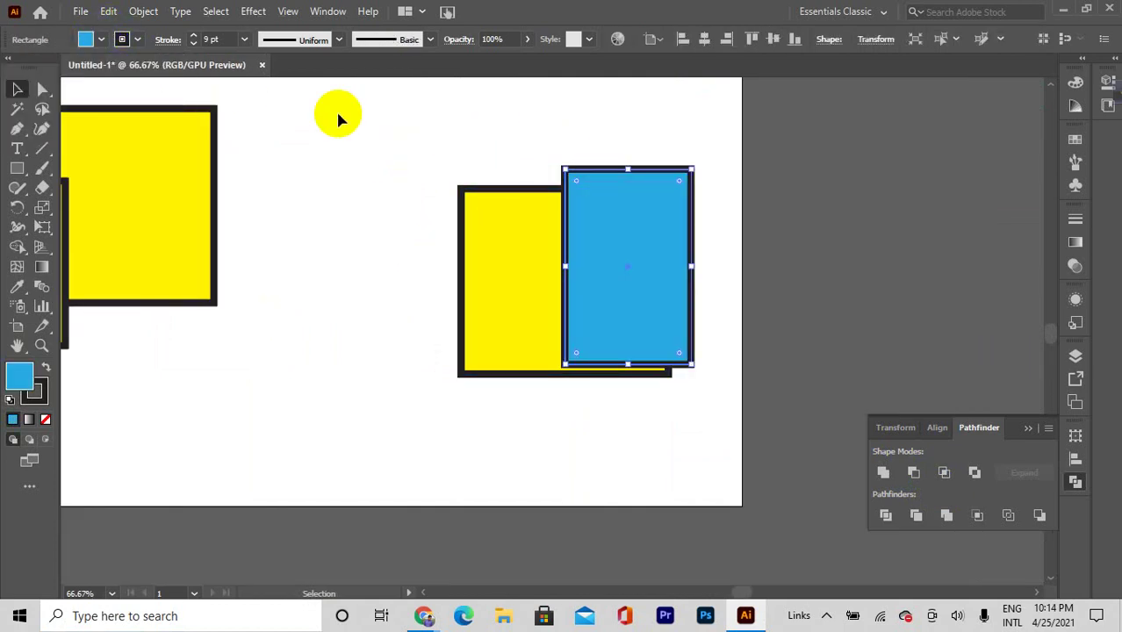
left_click(105, 140)
left_click_drag(628, 242, 671, 229)
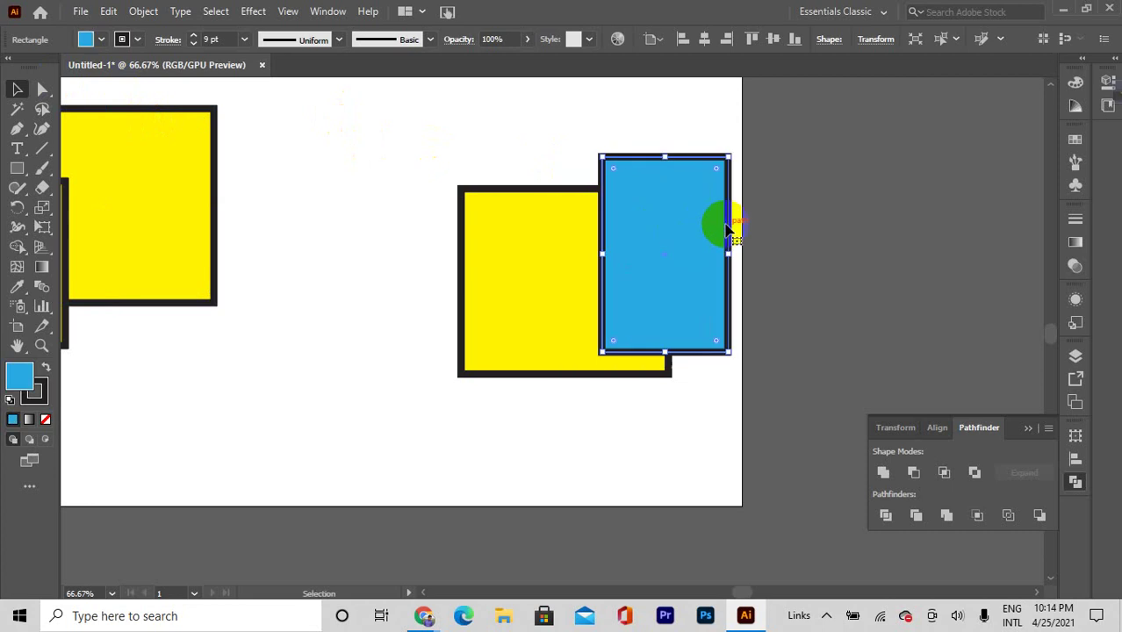
Intersect the blue rectangle with the yellow one behind it, and likewise intersect the remaining overlapping yellow pair
left_click_drag(501, 126, 719, 405)
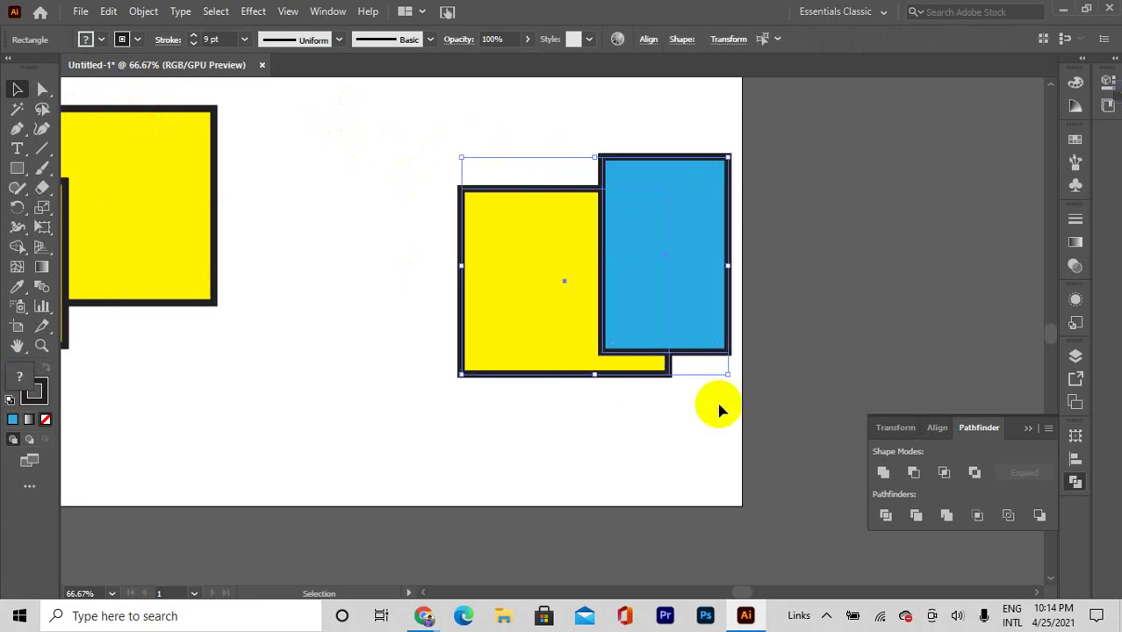
left_click(954, 477)
scroll(681, 287, "down", 2)
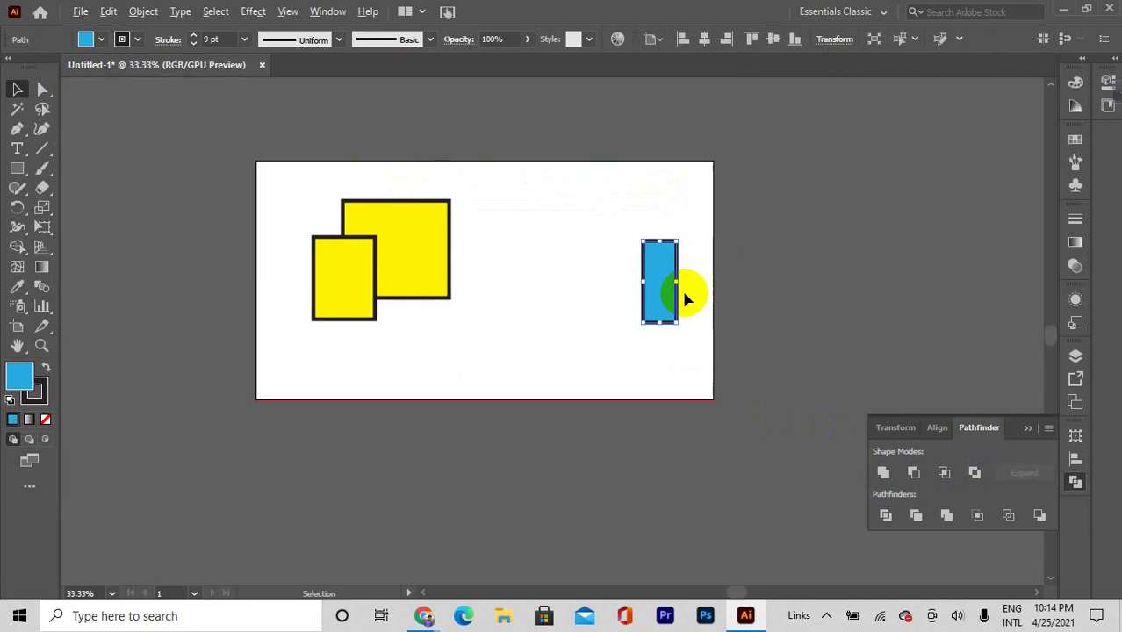
left_click_drag(260, 174, 464, 329)
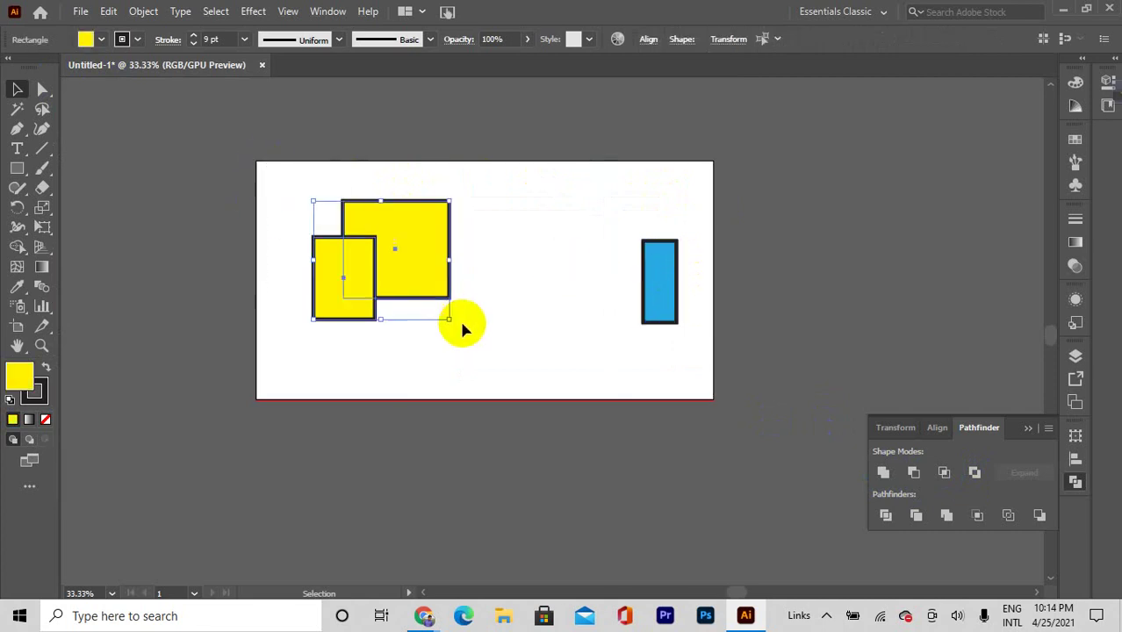
left_click(946, 475)
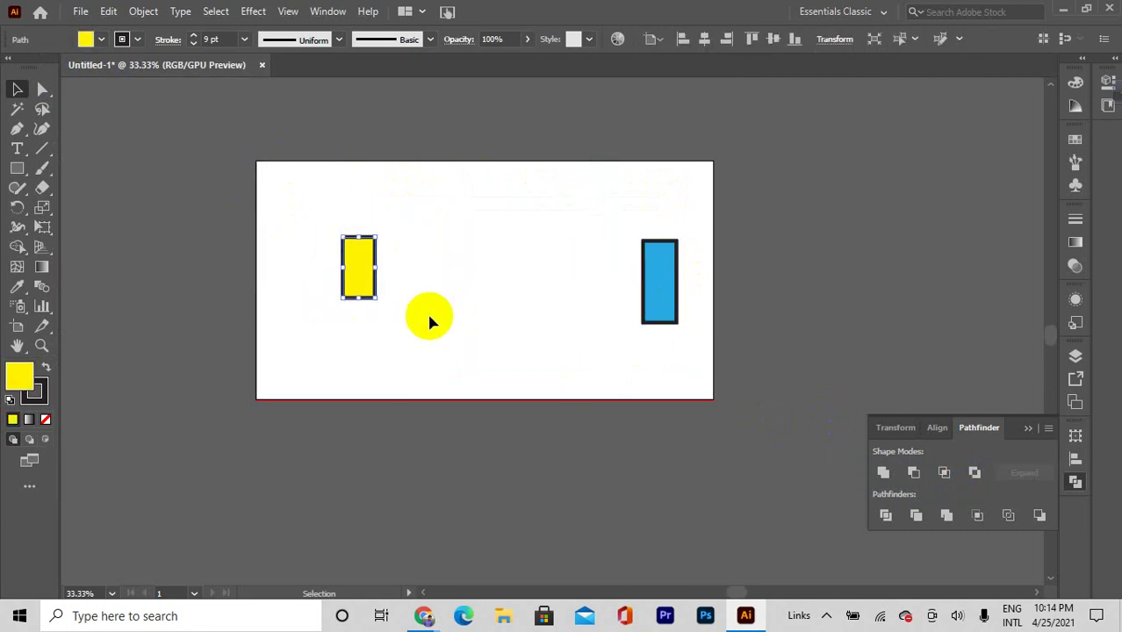
Line up the yellow and blue bars near the artboard's upper edge with a taller duplicate of the blue bar beside them
left_click_drag(359, 262, 424, 203)
left_click_drag(671, 293, 529, 210)
left_click(573, 197)
left_click_drag(519, 161, 525, 141)
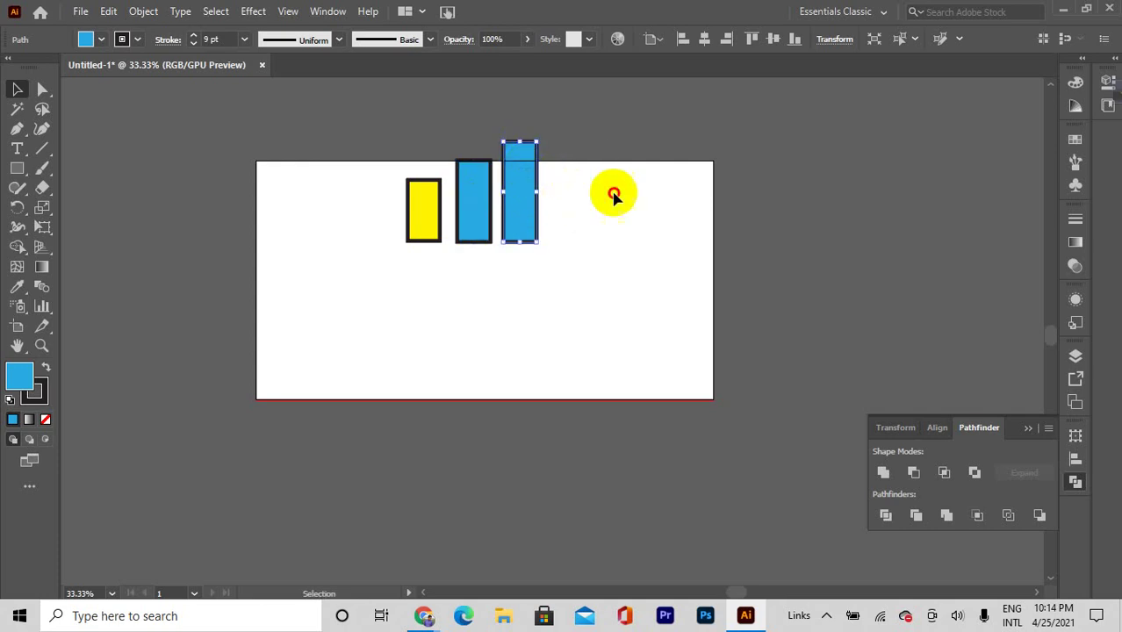
Scale the three bars down together and move them to the artboard's upper-left corner, leaving them deselected
left_click_drag(356, 129, 358, 223)
left_click_drag(335, 215, 251, 161)
left_click(518, 296)
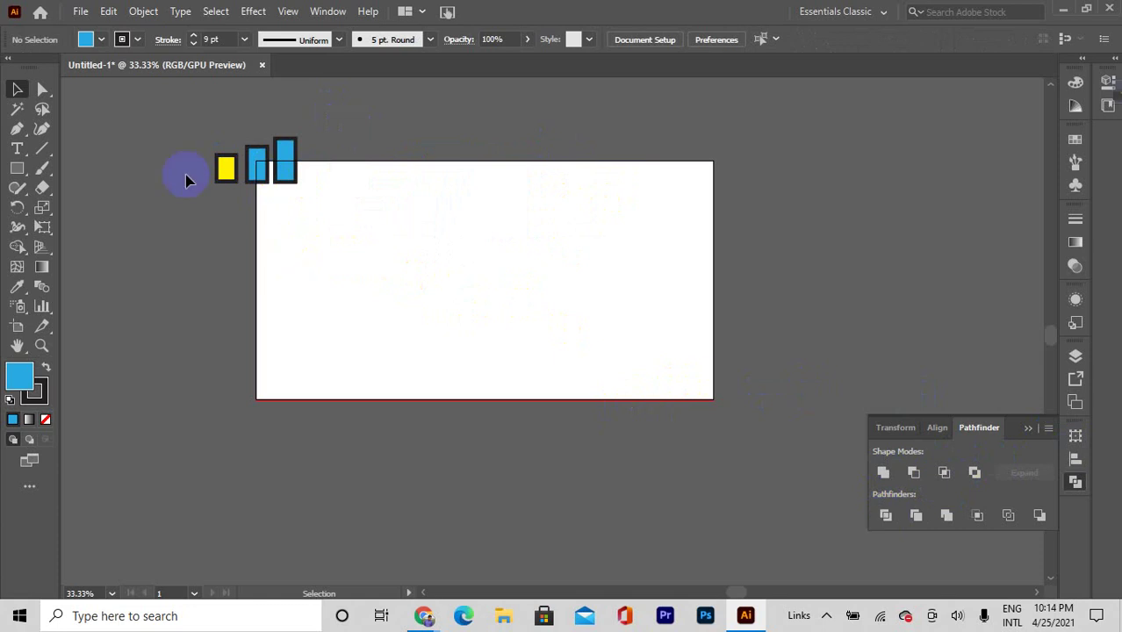
Undo the bar arrangement, Intersect and blue fill edits back to the four overlapping yellow rectangles
key("ctrl+z")
key("ctrl+z")
key("ctrl+z")
key("ctrl+z")
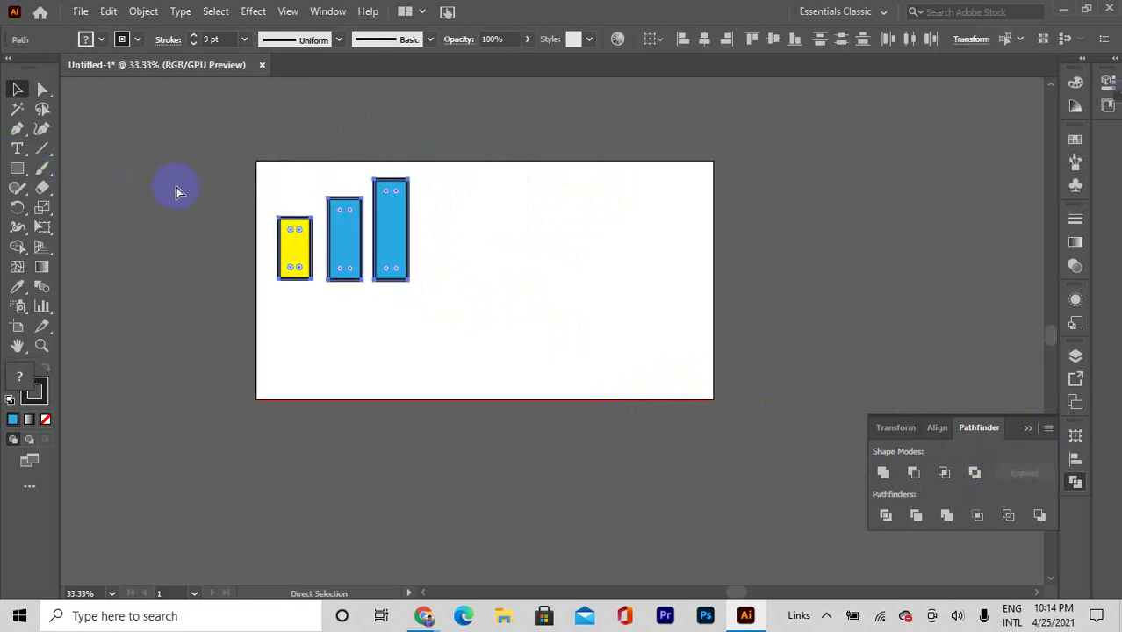
key("ctrl+z")
key("ctrl+z")
key("ctrl+z")
key("ctrl+z")
key("ctrl+z")
key("ctrl+z")
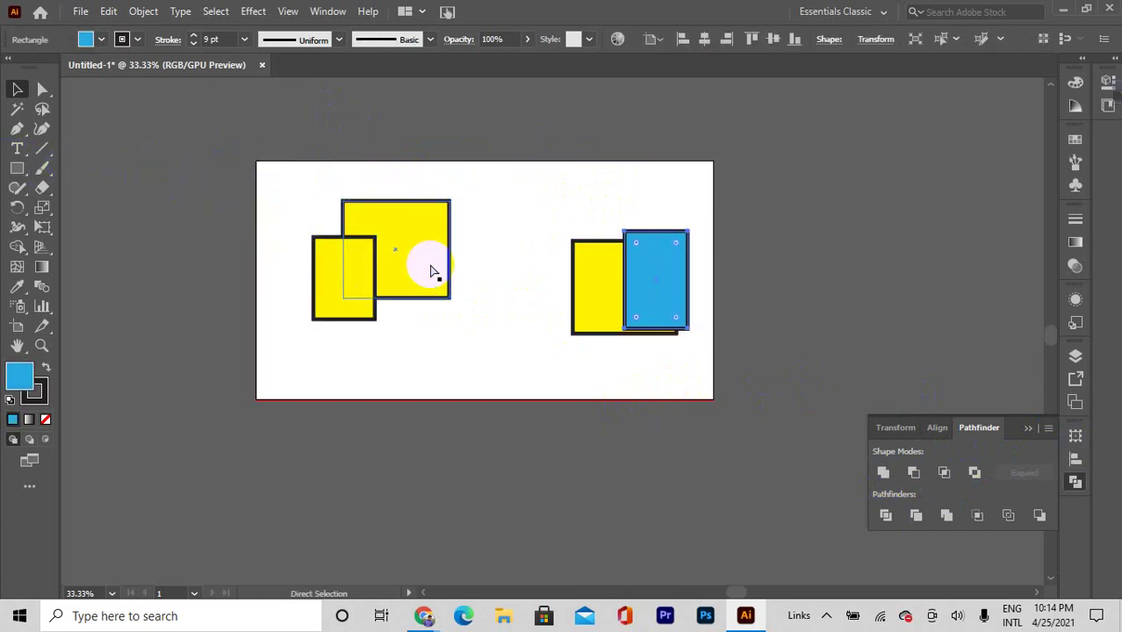
key("ctrl+z")
key("ctrl+z")
left_click(566, 219)
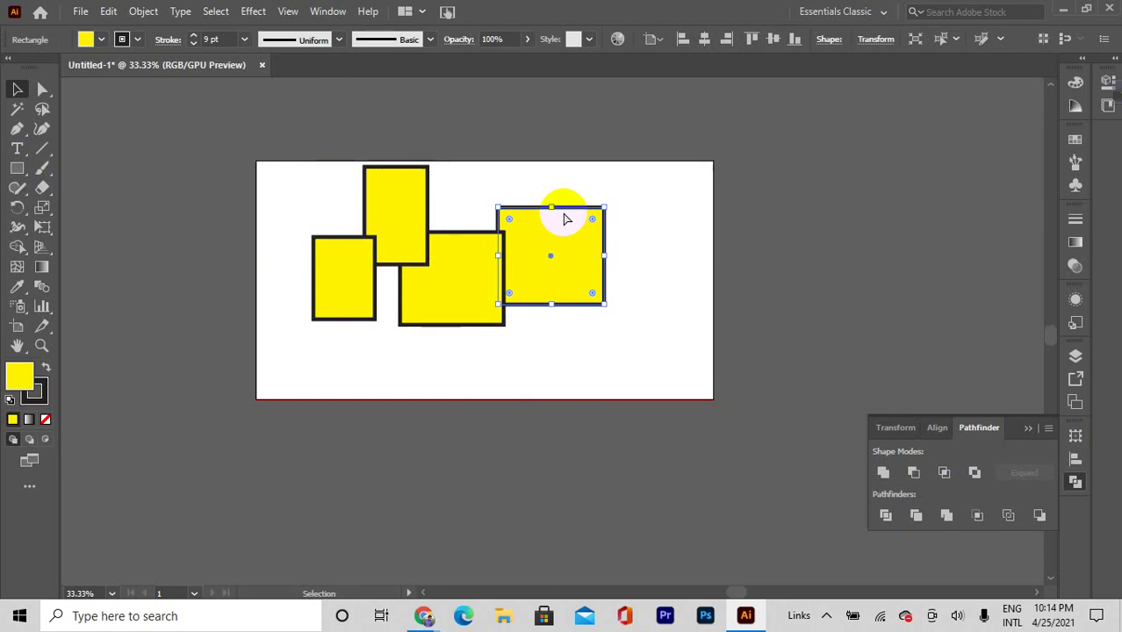
key("ctrl+z")
key("ctrl+z")
key("ctrl+z")
key("ctrl+z")
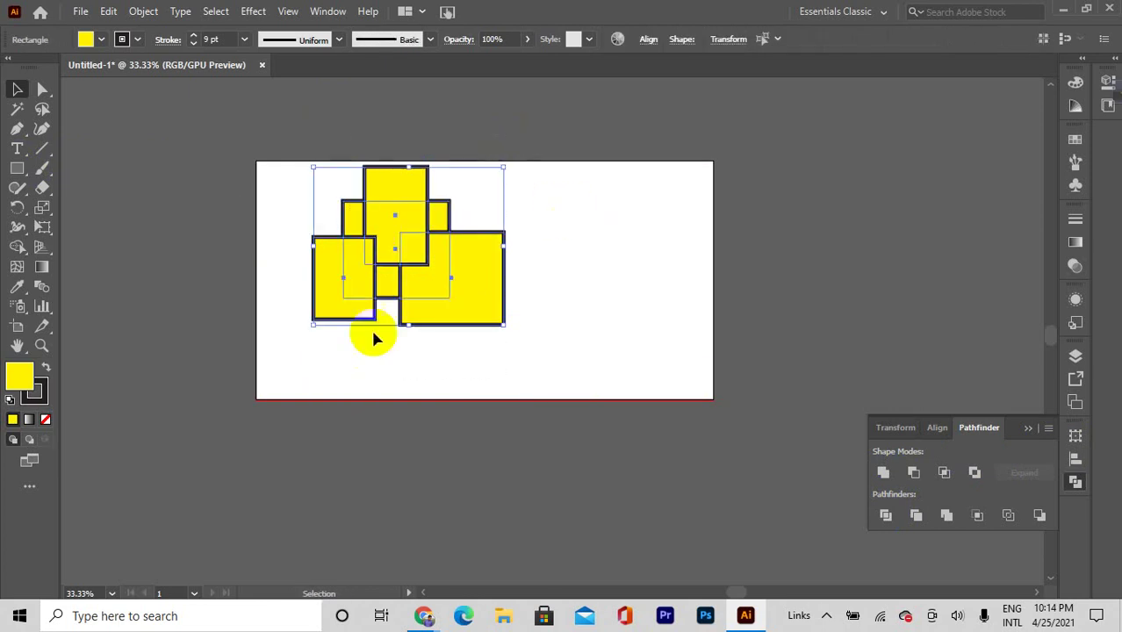
Fill the large lower-right rectangle with magenta
left_click(481, 282)
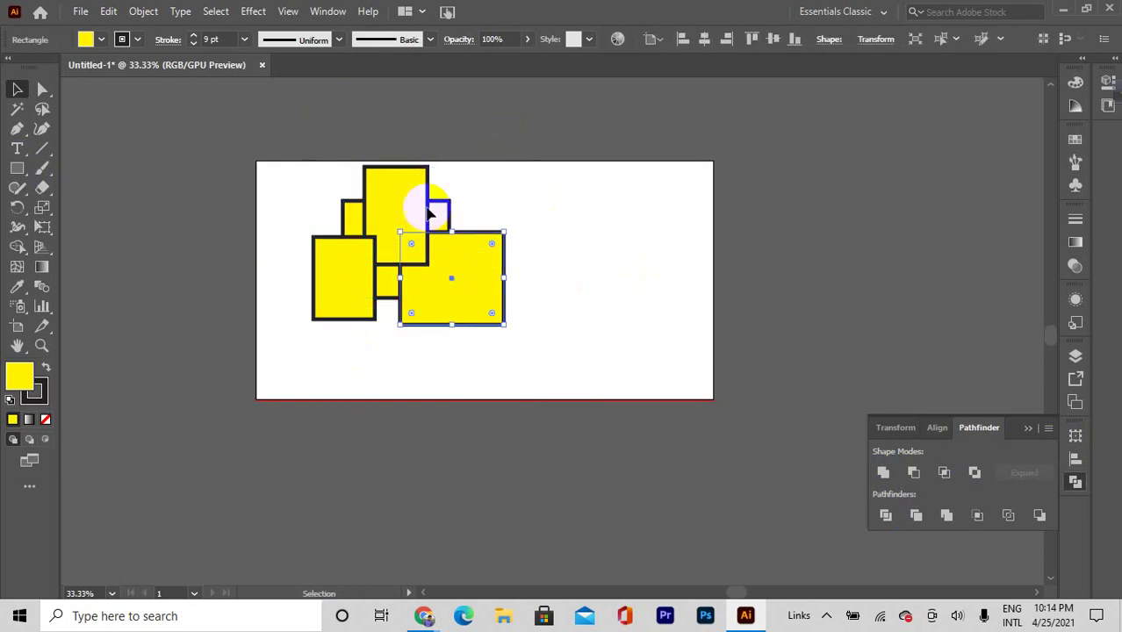
left_click(97, 39)
left_click(120, 72)
left_click(226, 173)
Fill the lower-left rectangle with dark red
left_click(332, 246)
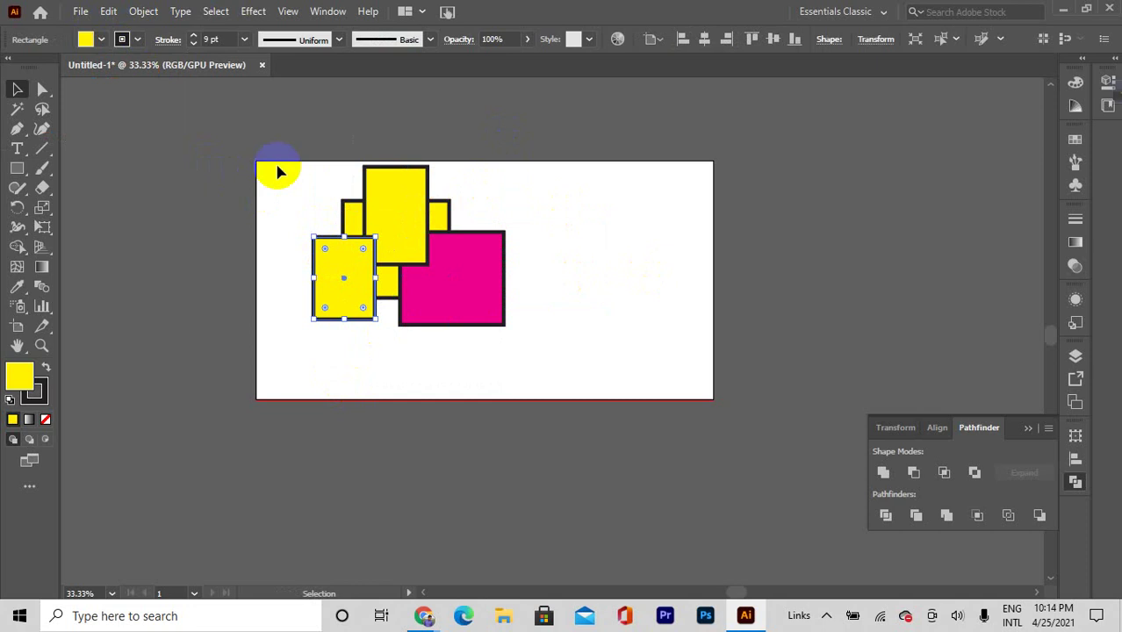
left_click(124, 40)
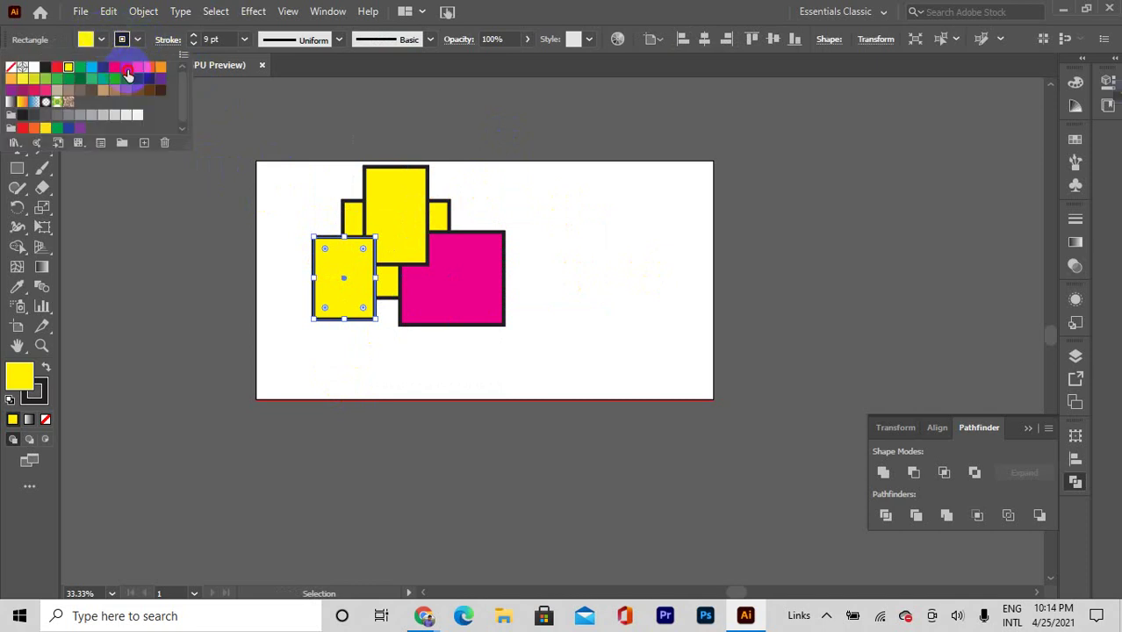
left_click(127, 69)
left_click(248, 138)
Give the tall upper rectangle an orange stroke and a matching orange fill
left_click(390, 204)
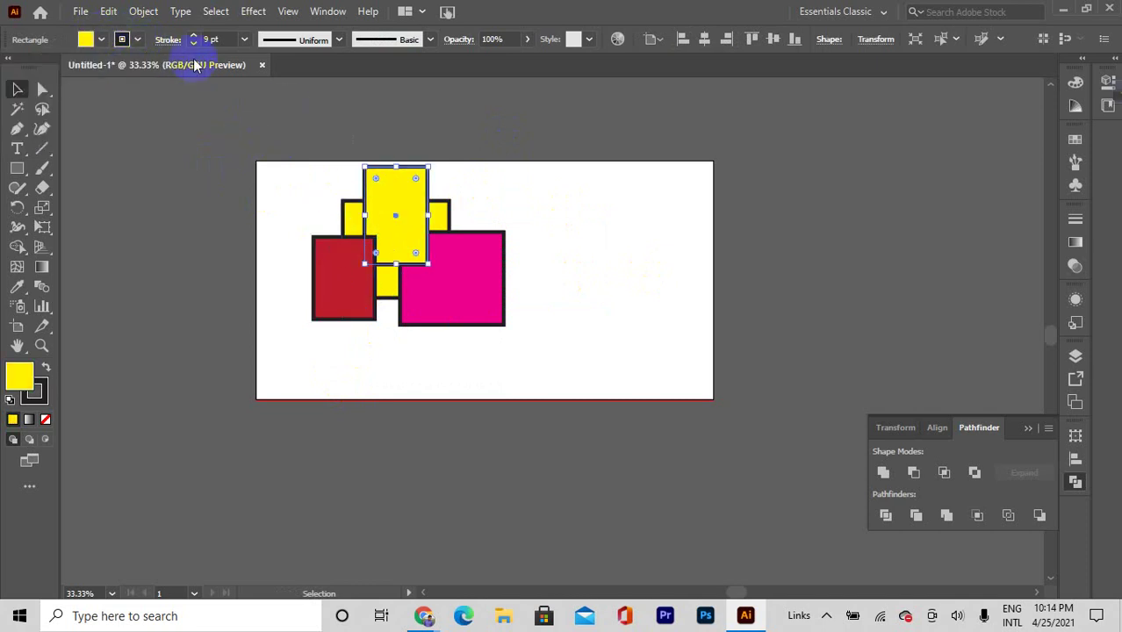
left_click(137, 40)
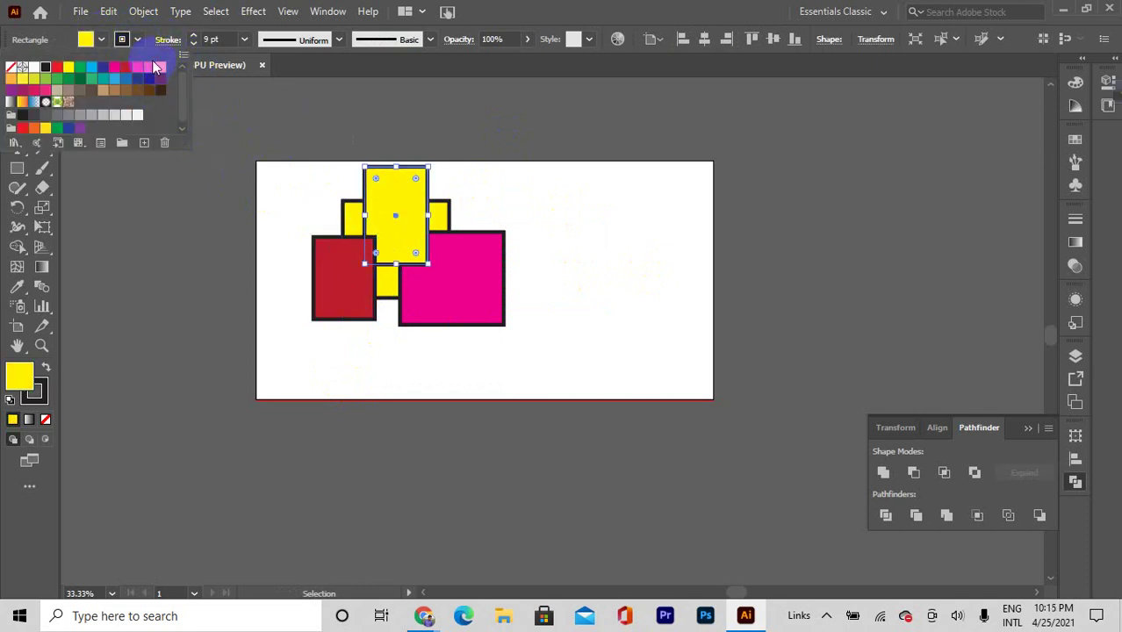
left_click(161, 78)
left_click(244, 137)
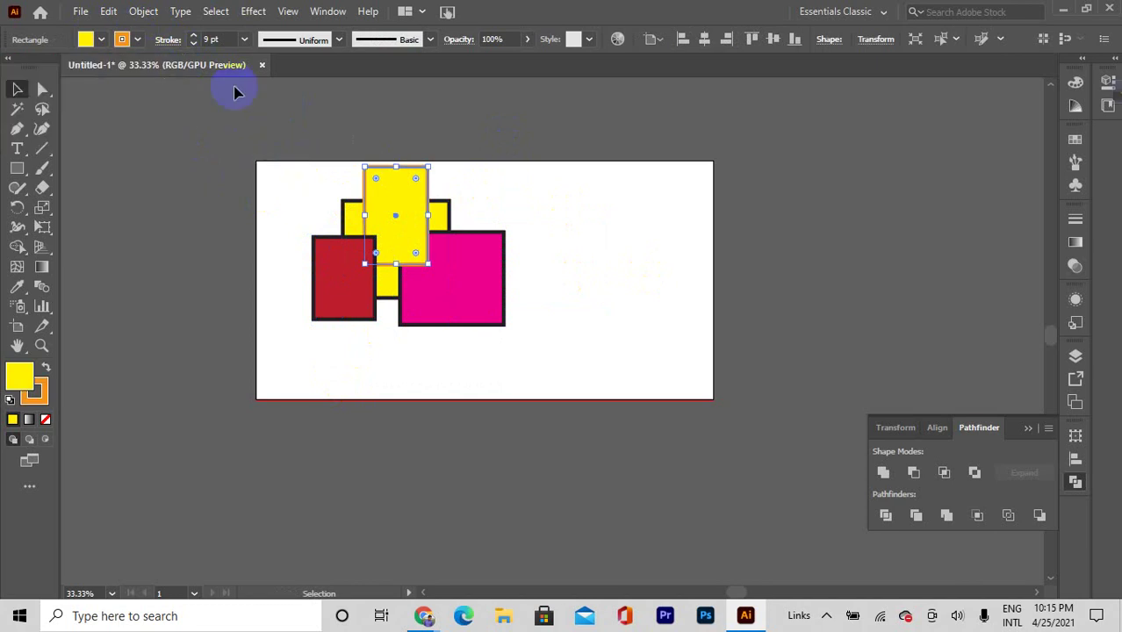
left_click(120, 38)
left_click(159, 70)
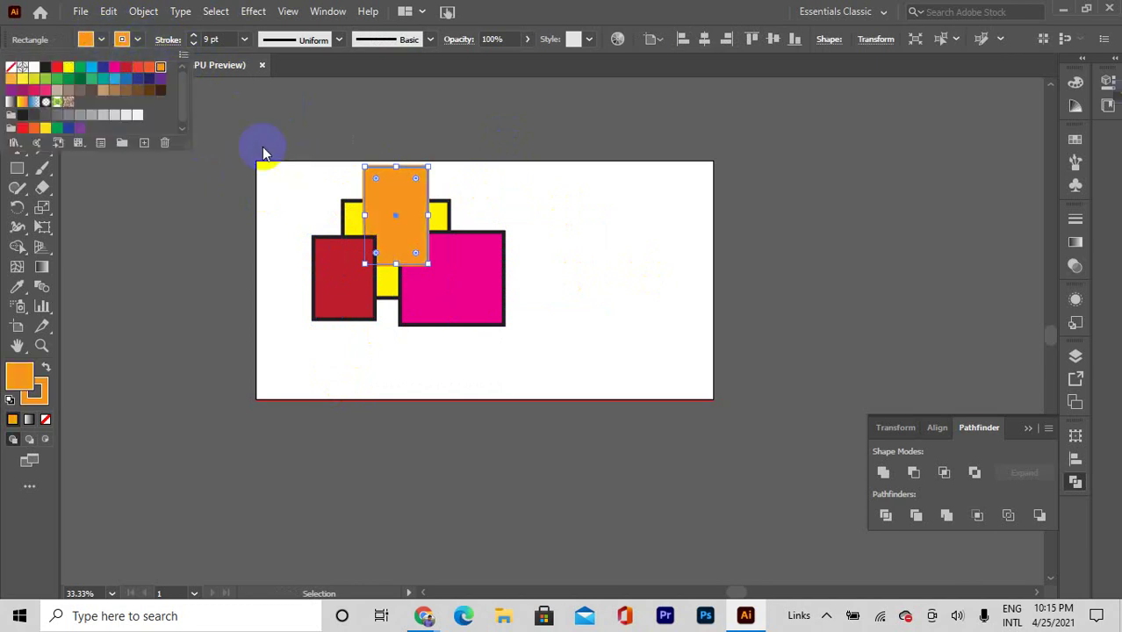
left_click(263, 150)
Split the four overlapping rectangles along their intersections with Pathfinder Divide, leaving the result deselected
left_click(490, 193)
left_click_drag(526, 179, 360, 283)
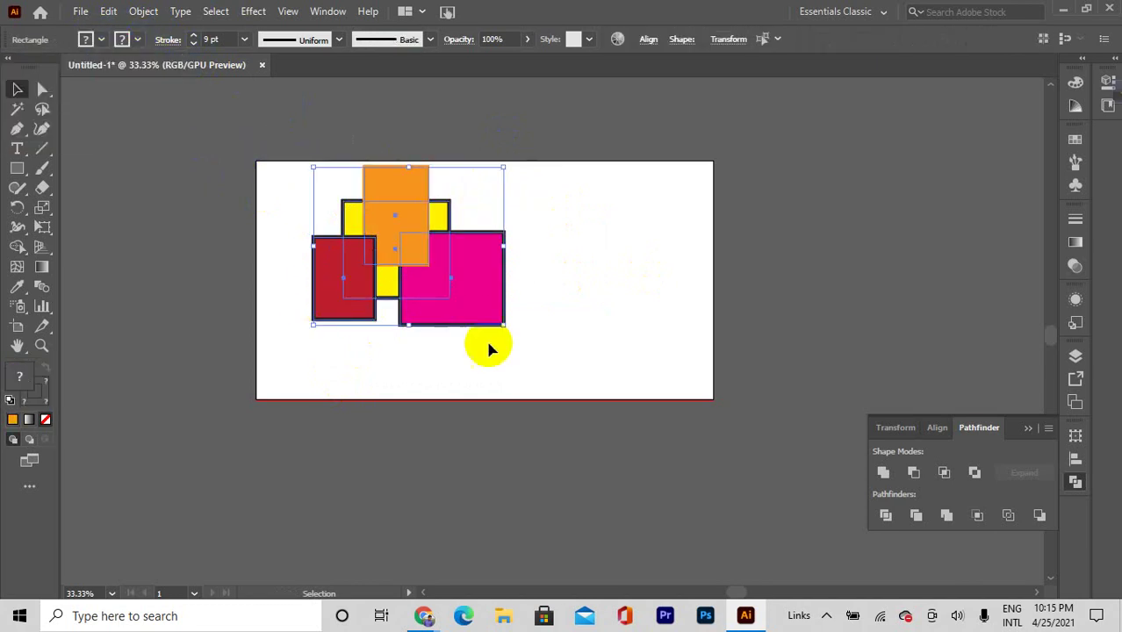
left_click(887, 516)
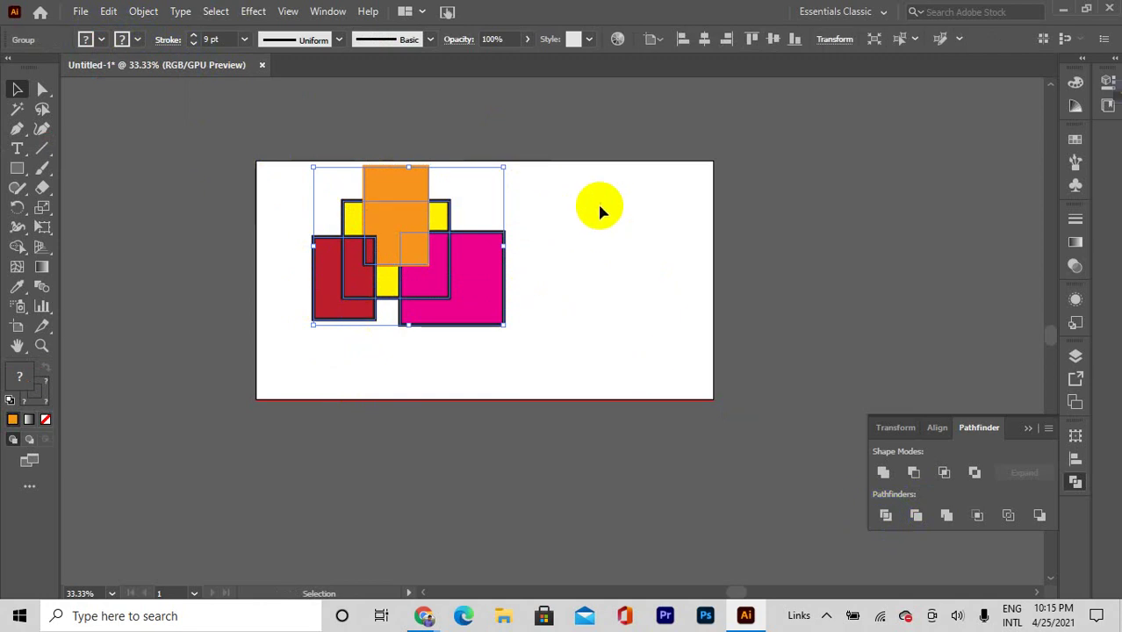
left_click(569, 246)
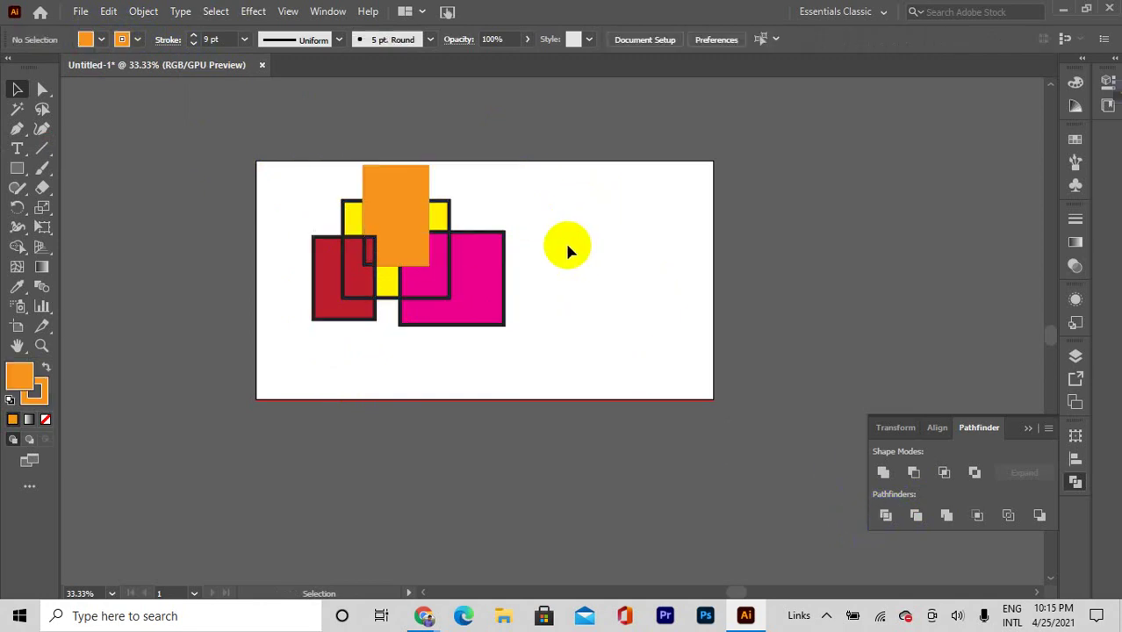
Shift the divided group slightly down toward the artboard's centre and ungroup it into separate pieces
left_click(475, 259)
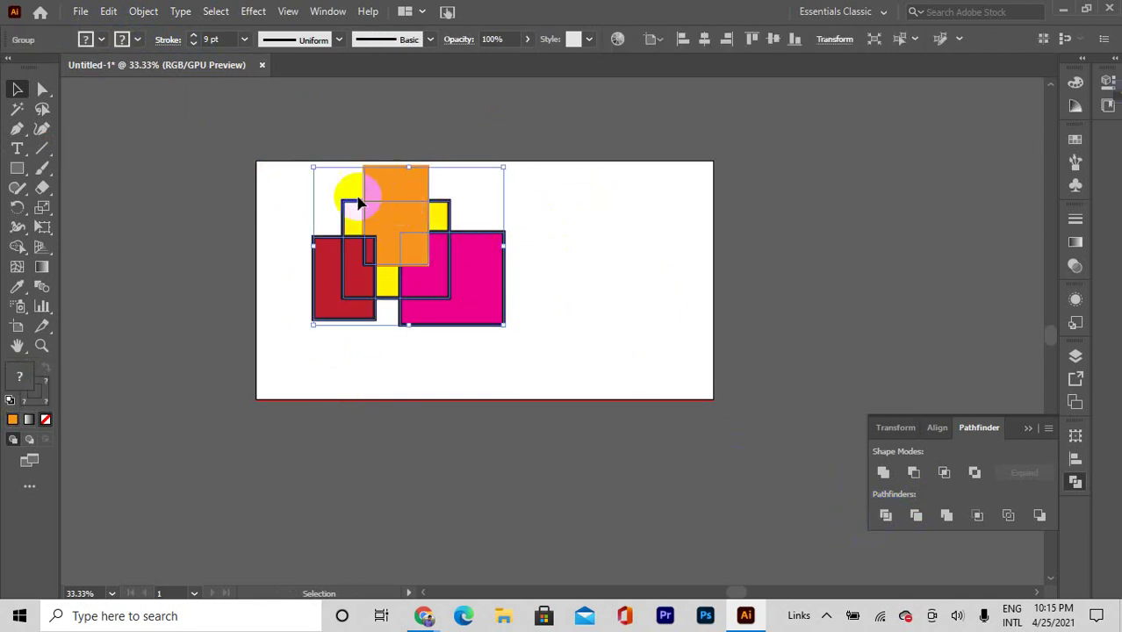
left_click(326, 195)
left_click_drag(395, 228, 441, 253)
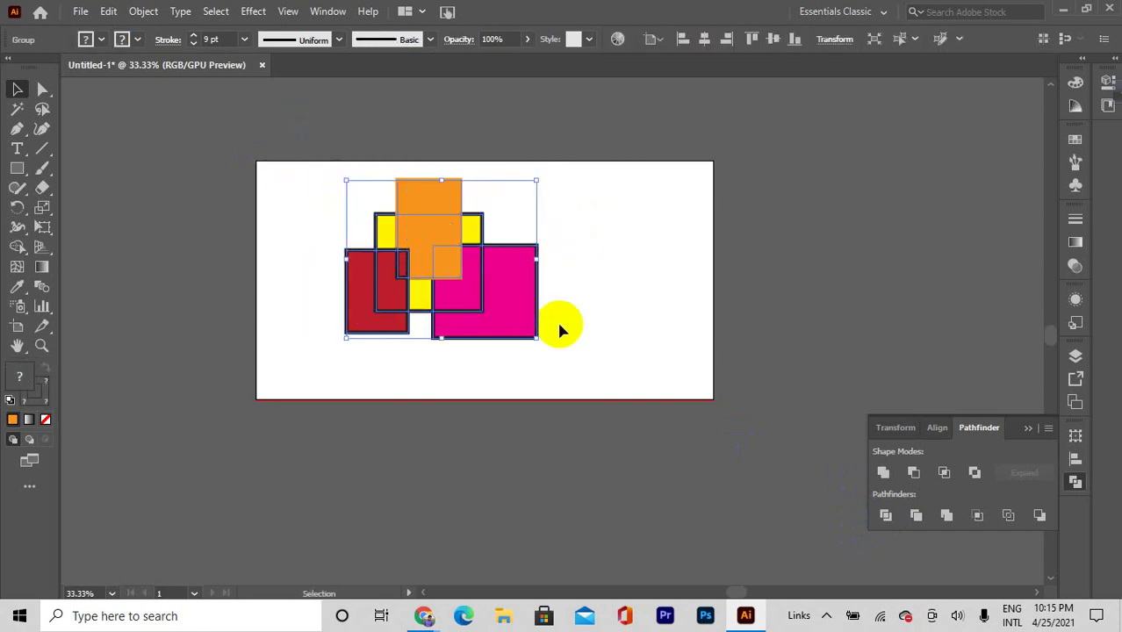
key("ctrl")
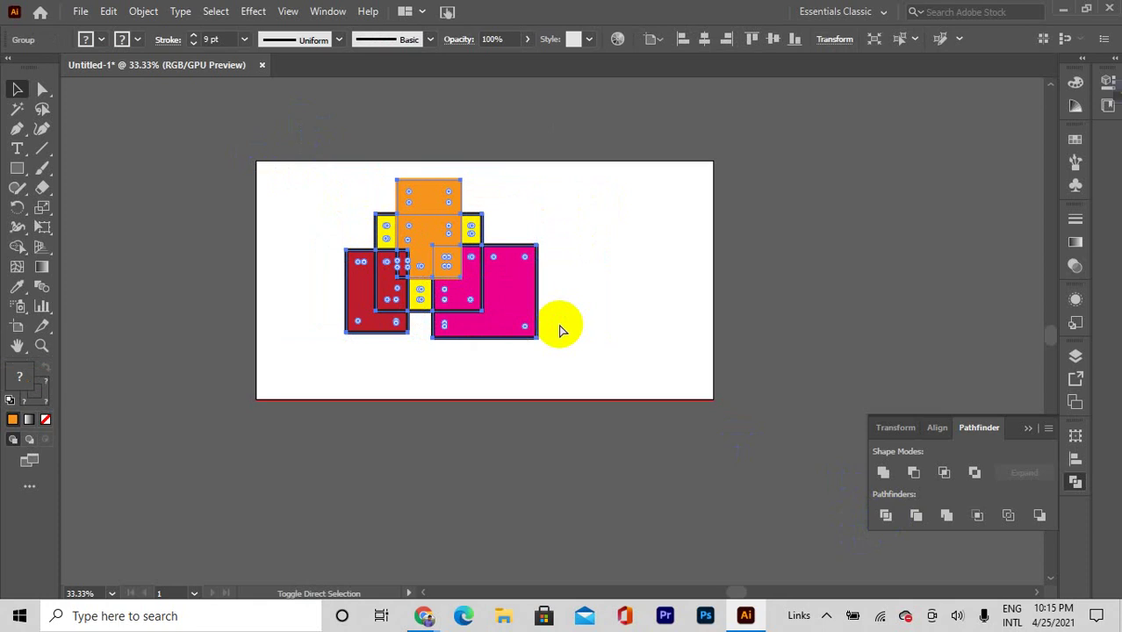
left_click(441, 207)
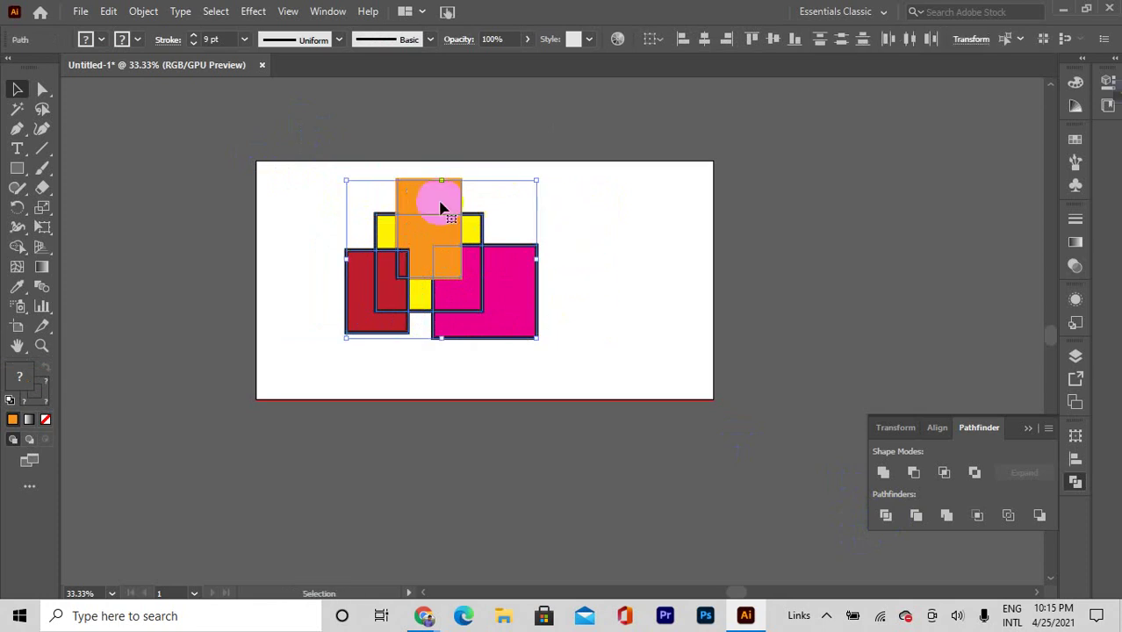
Pull the magenta, lower yellow and red pieces away from the stack and spread them across the artboard
left_click_drag(518, 263, 655, 248)
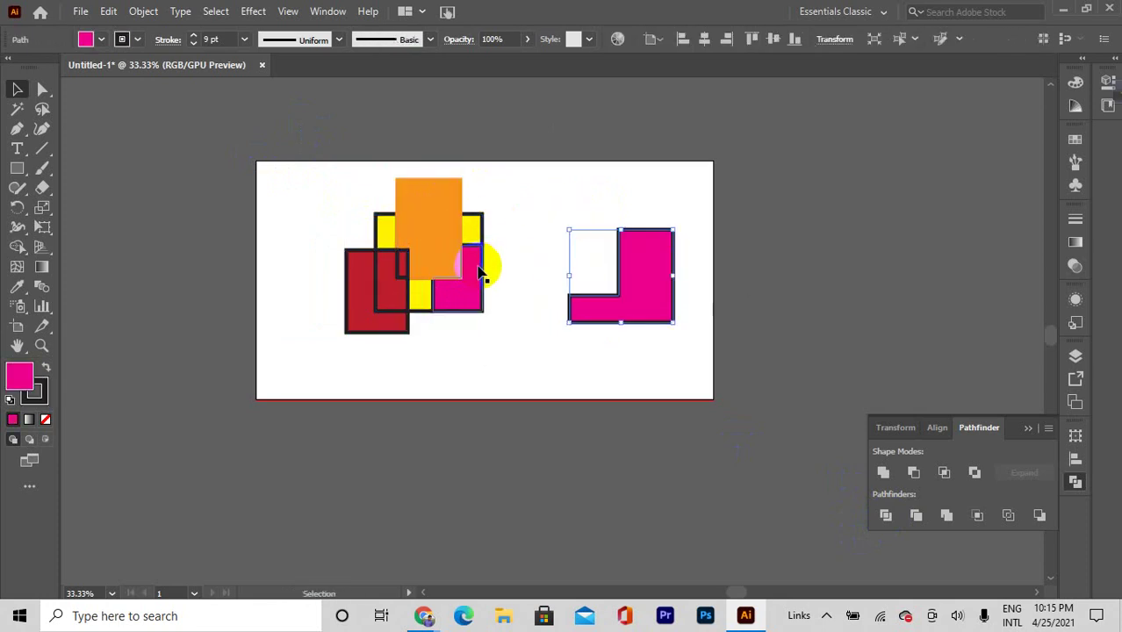
left_click_drag(475, 285, 509, 363)
left_click_drag(426, 301, 324, 328)
left_click_drag(377, 301, 380, 378)
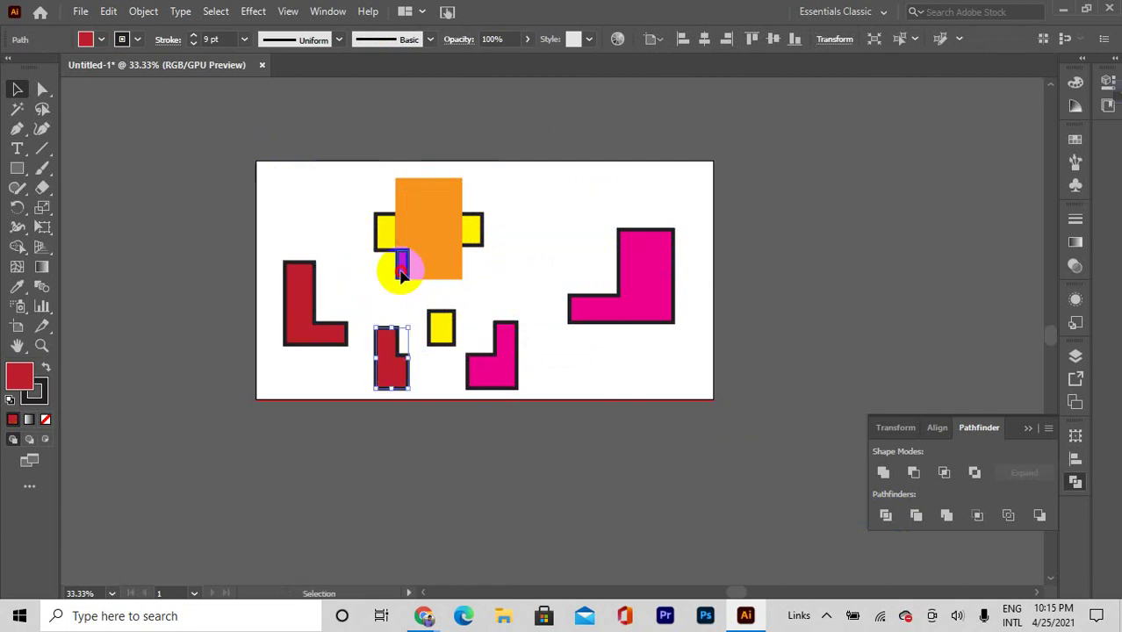
left_click_drag(400, 275, 373, 275)
Separate the orange pieces and the two upper yellow pieces, and space the red sliver away from them
left_click_drag(438, 251, 429, 289)
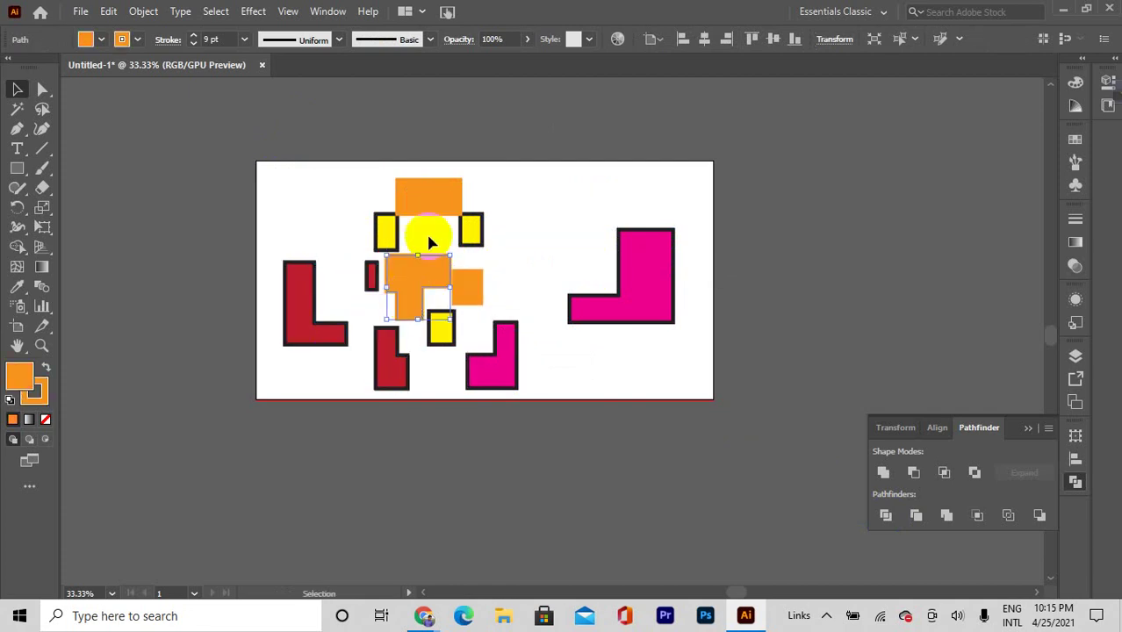
left_click_drag(430, 202, 535, 149)
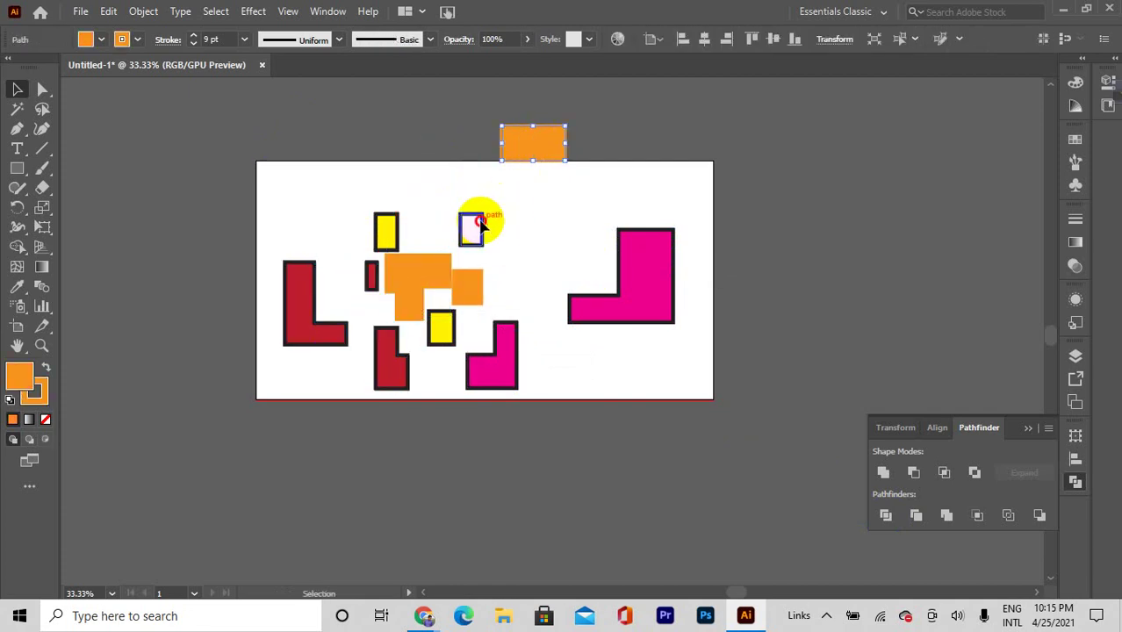
left_click_drag(481, 227, 543, 230)
left_click_drag(388, 221, 348, 187)
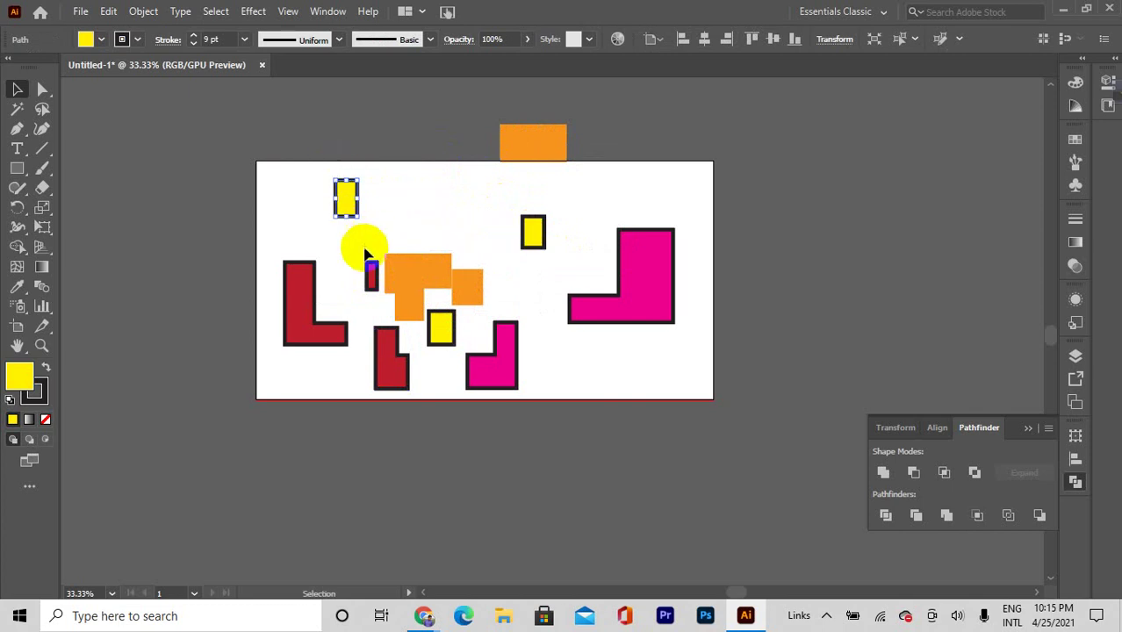
left_click_drag(370, 274, 341, 272)
left_click_drag(428, 281, 435, 235)
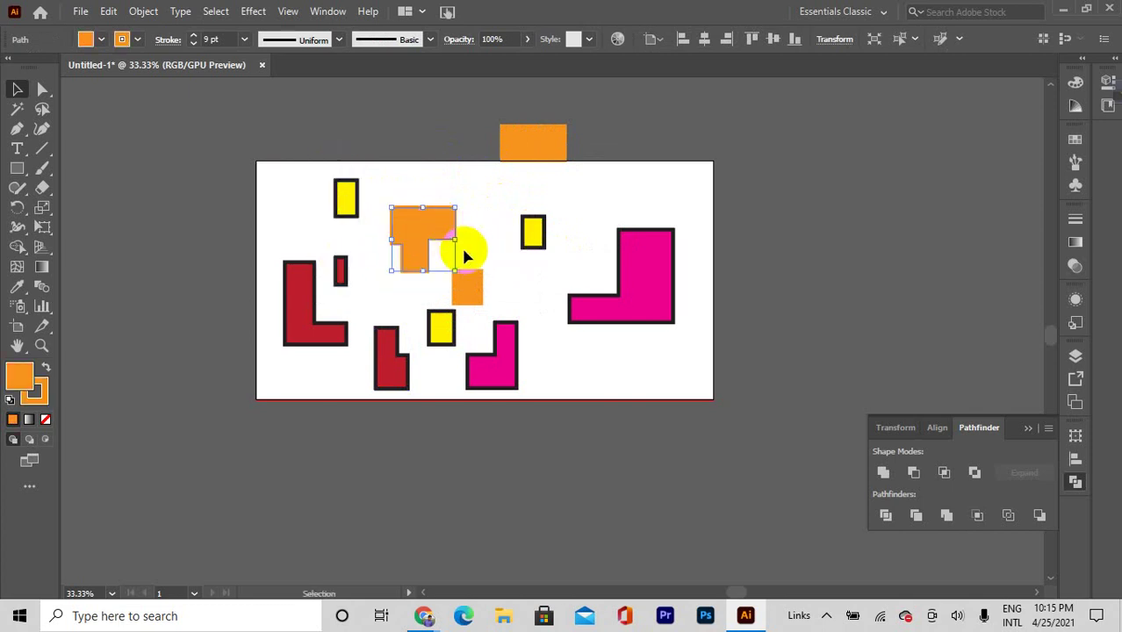
Delete all the separated pieces to leave the artboard empty
left_click(488, 252)
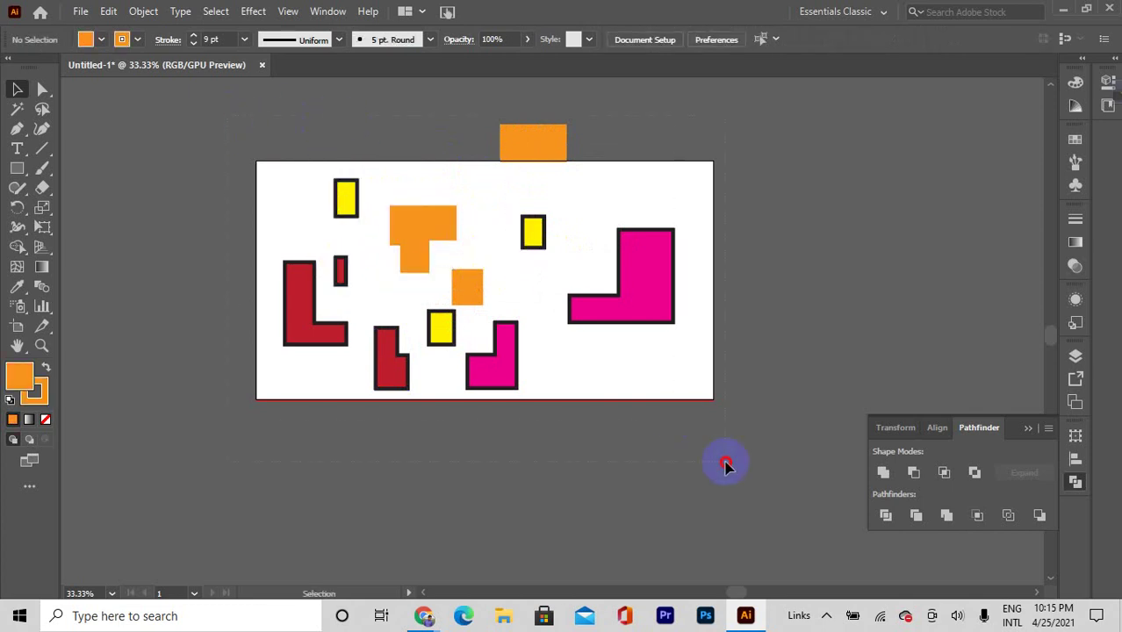
key("ctrl+a")
key("Delete")
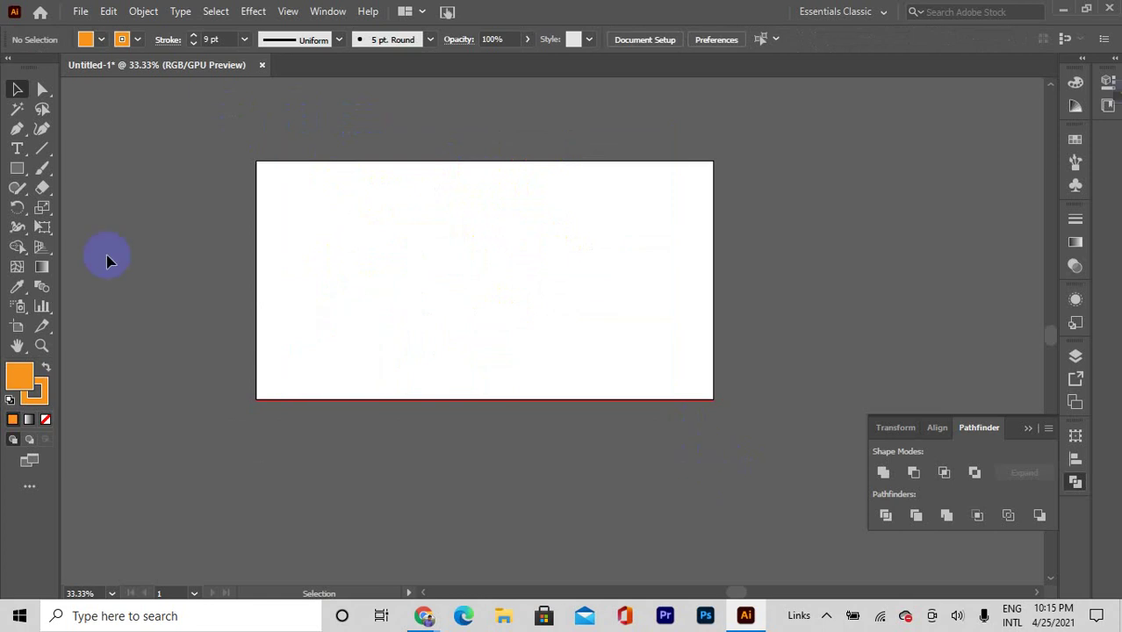
Draw a large orange circle with the Ellipse tool, extending slightly past the artboard's upper edge
left_click(23, 176)
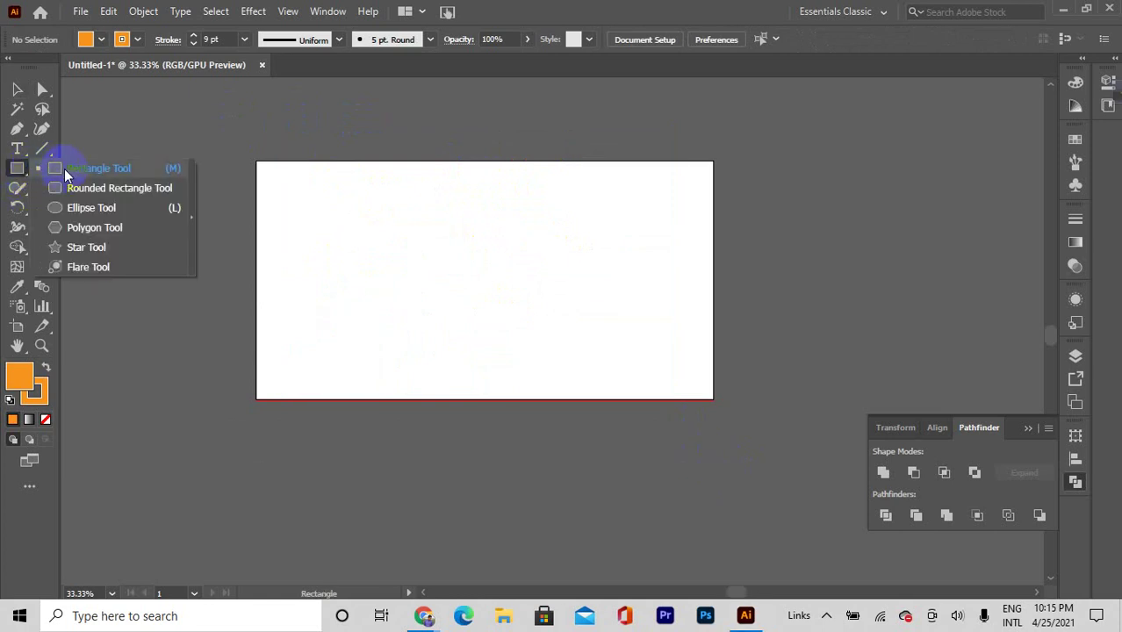
left_click(83, 187)
left_click(17, 170)
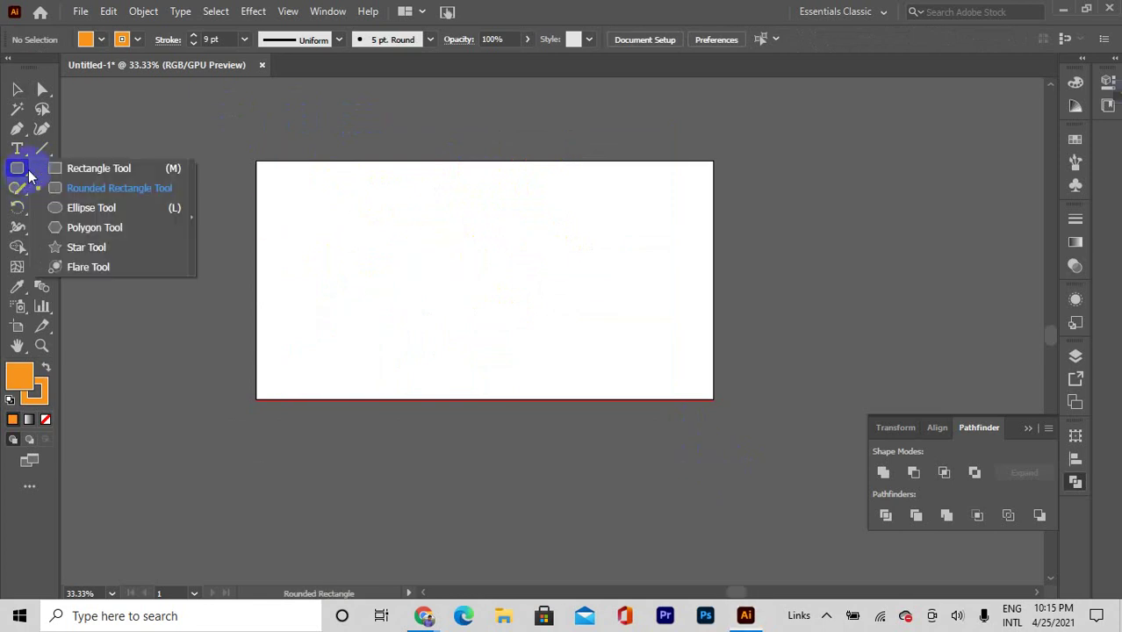
left_click(77, 206)
left_click_drag(437, 239, 537, 326)
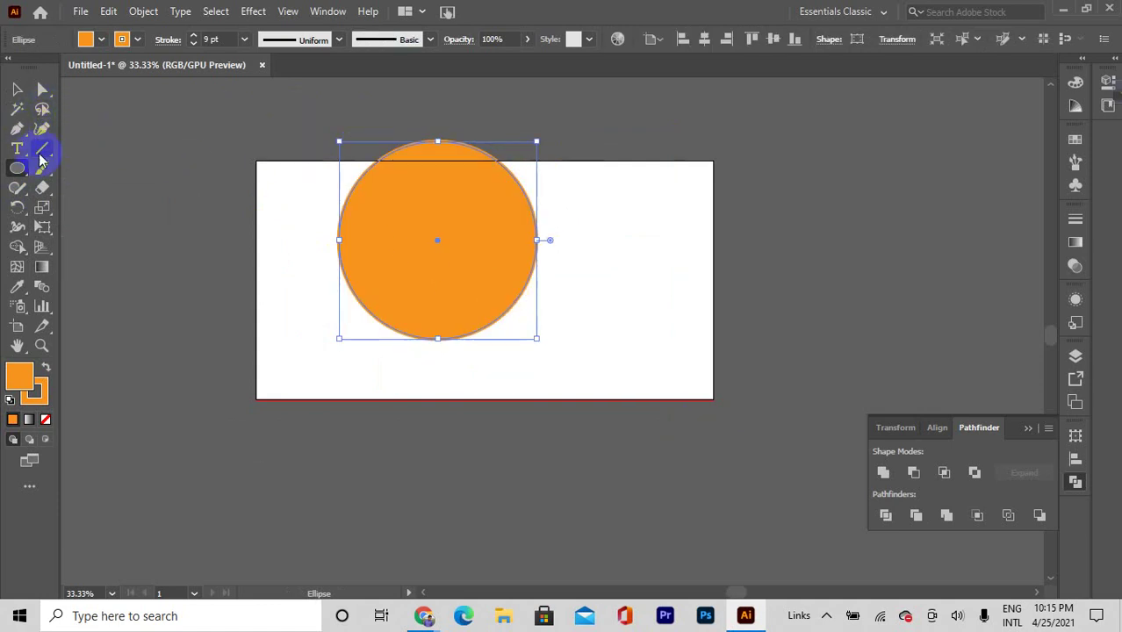
Draw a nearly horizontal line through the circle's middle past both sides and split the circle along it with Pathfinder Divide
mouse_move(306, 236)
left_mouse_down()
mouse_move(597, 261)
mouse_move(621, 239)
left_mouse_up()
left_click(16, 86)
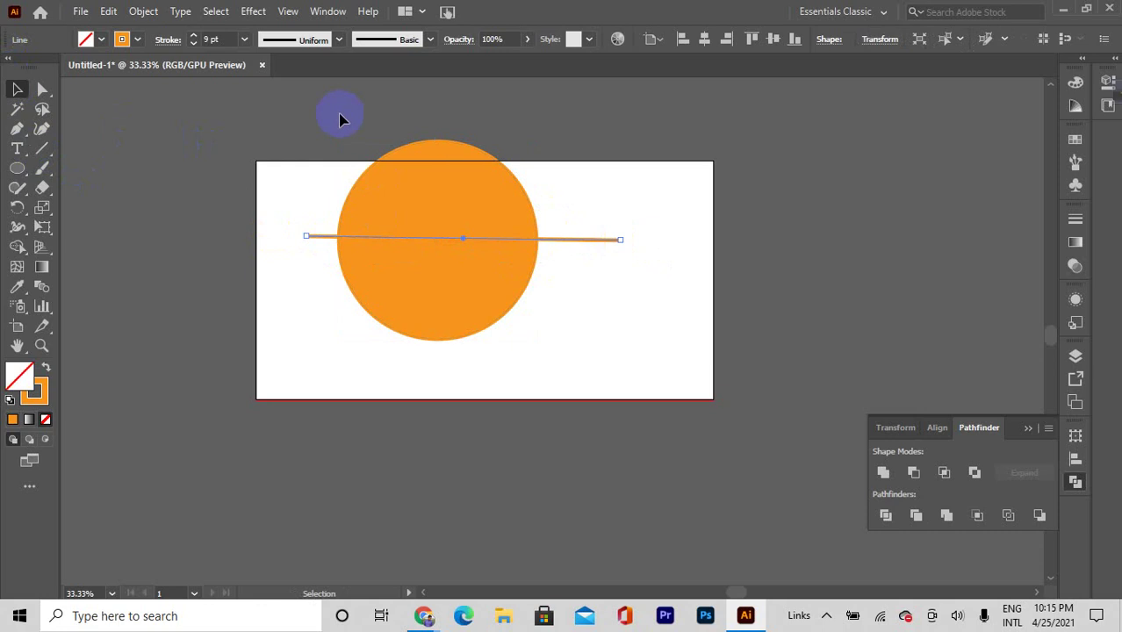
left_click_drag(338, 113, 524, 307)
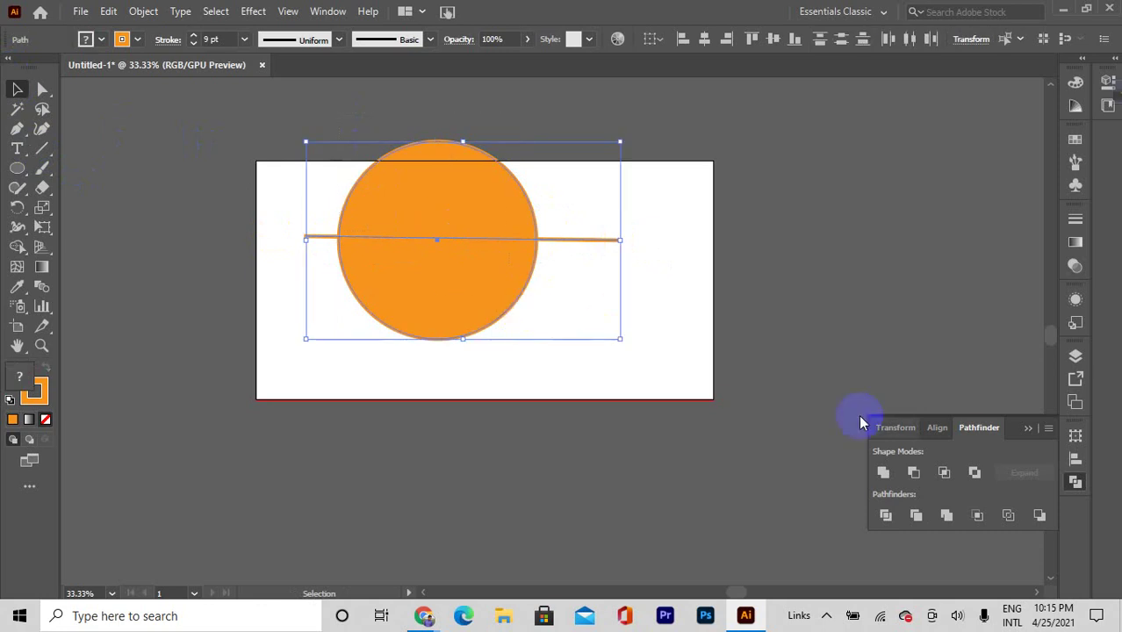
left_click(886, 516)
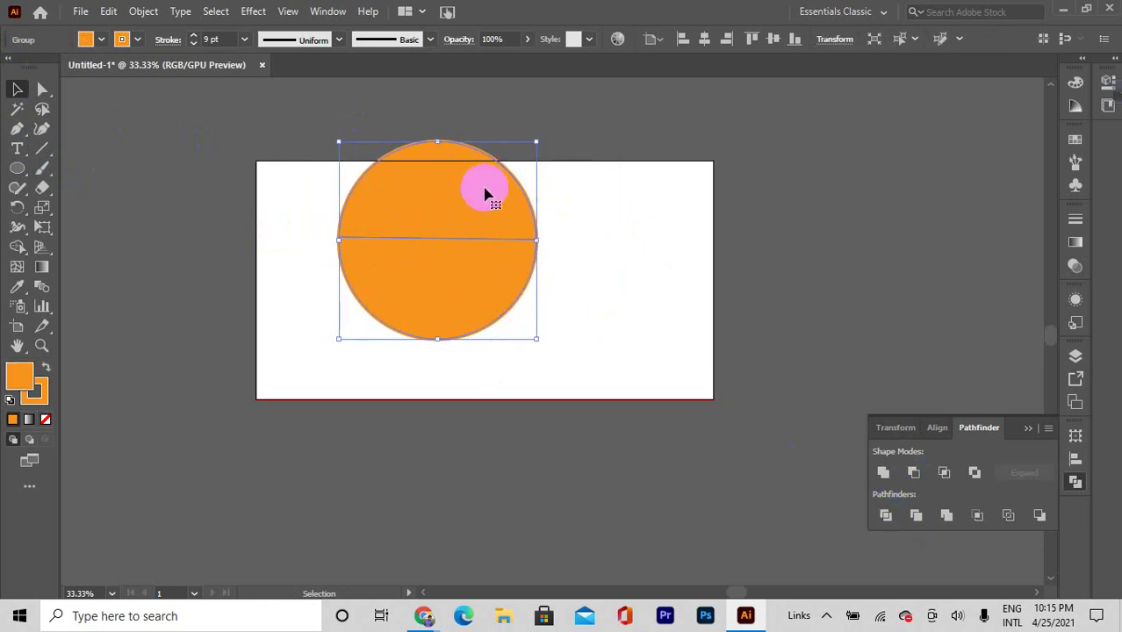
Ungroup the divided circle and move its two halves apart vertically, leaving a gap between them
left_click_drag(485, 194, 536, 161)
left_click(534, 202)
left_click_drag(458, 342, 481, 376)
left_click_drag(477, 196, 472, 218)
left_click(585, 247)
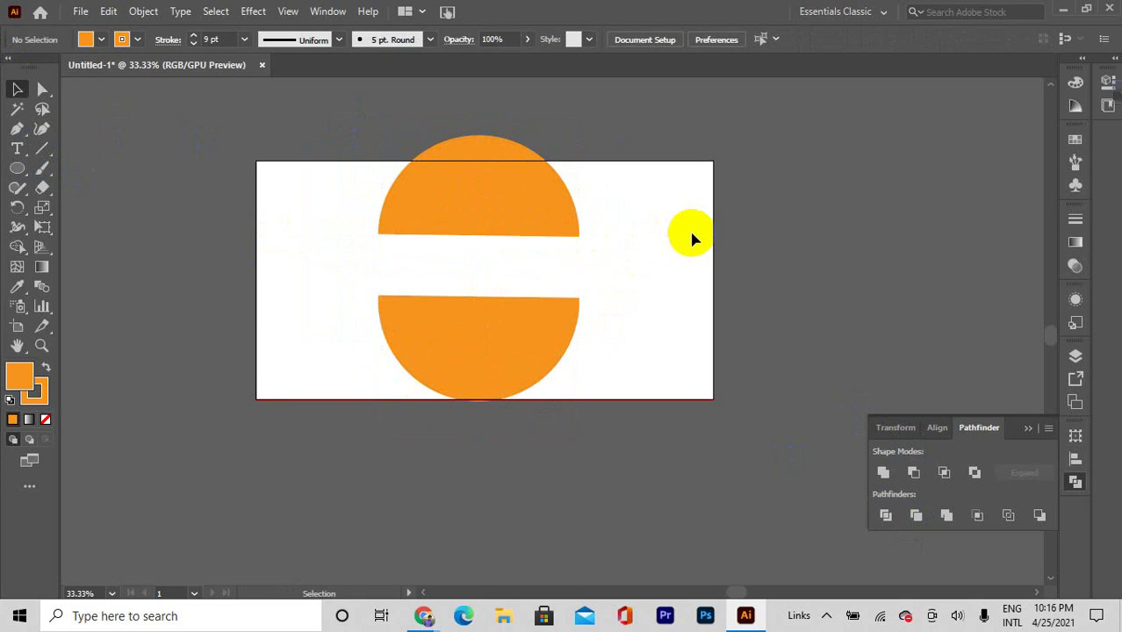
Arrange the half-circles side by side, the lower half over the artboard's left edge and the upper half near the upper middle
left_click_drag(556, 218, 487, 275)
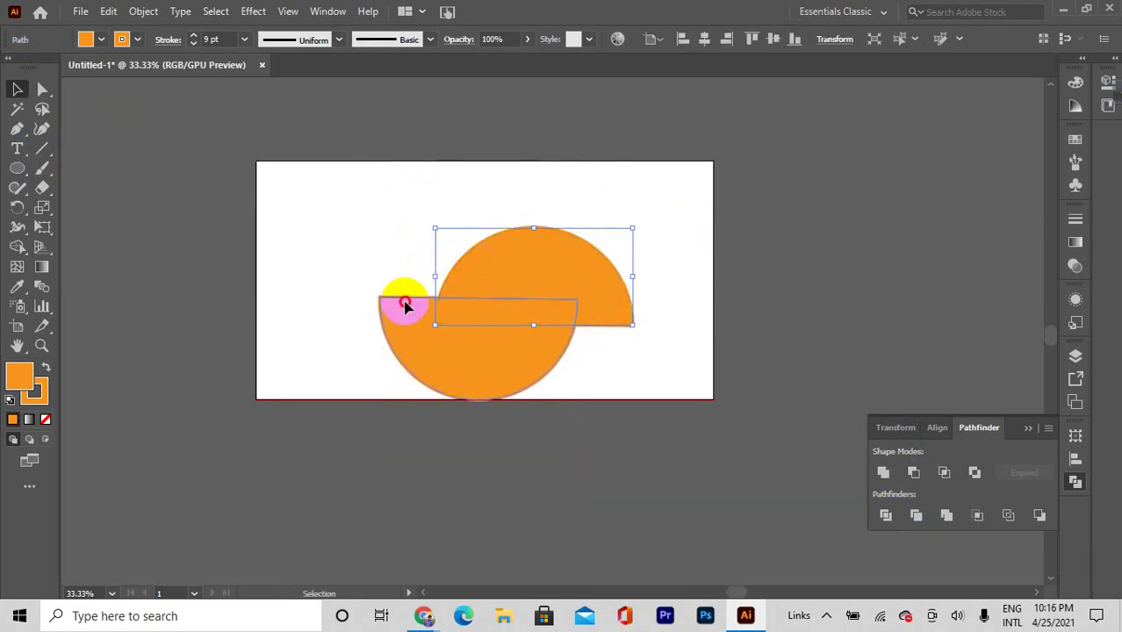
left_click_drag(400, 296, 249, 196)
left_click_drag(501, 288, 491, 229)
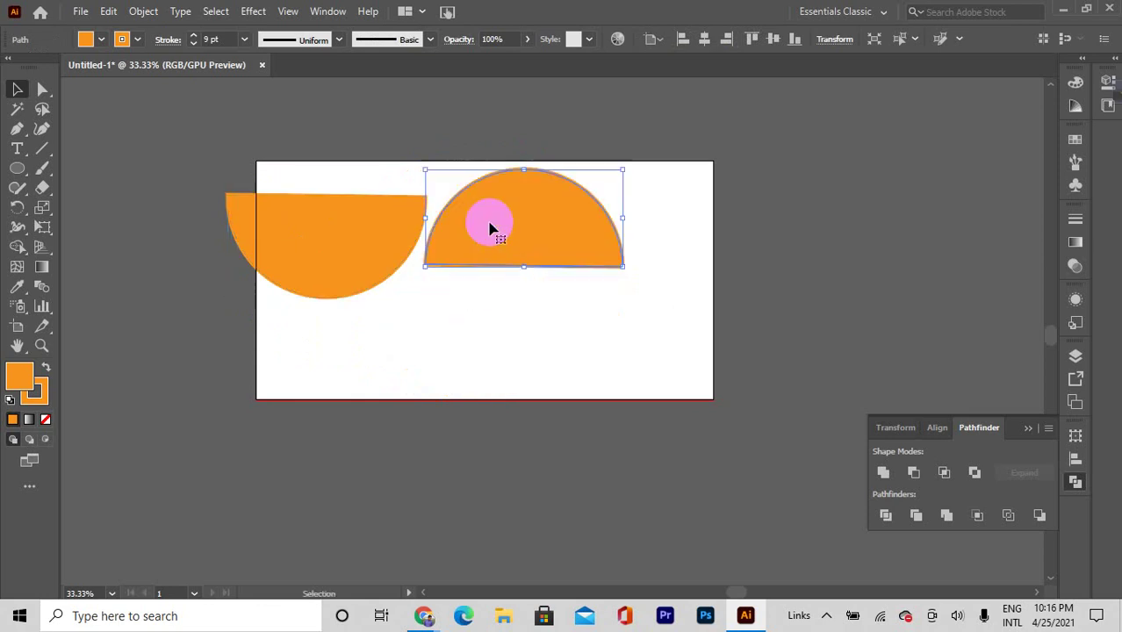
Delete both half-circles and place a large orange hexagon, drawn with the Polygon tool, slightly past the artboard's upper edge
left_click_drag(237, 263, 605, 347)
key("Delete")
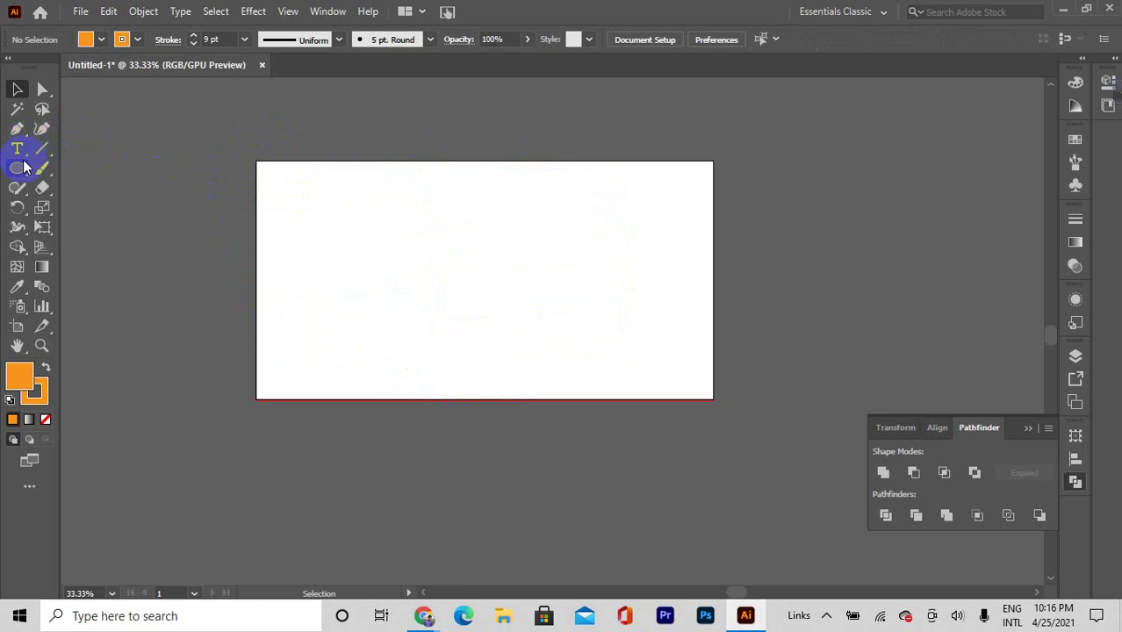
left_click_drag(24, 166, 87, 236)
left_click_drag(463, 218, 459, 333)
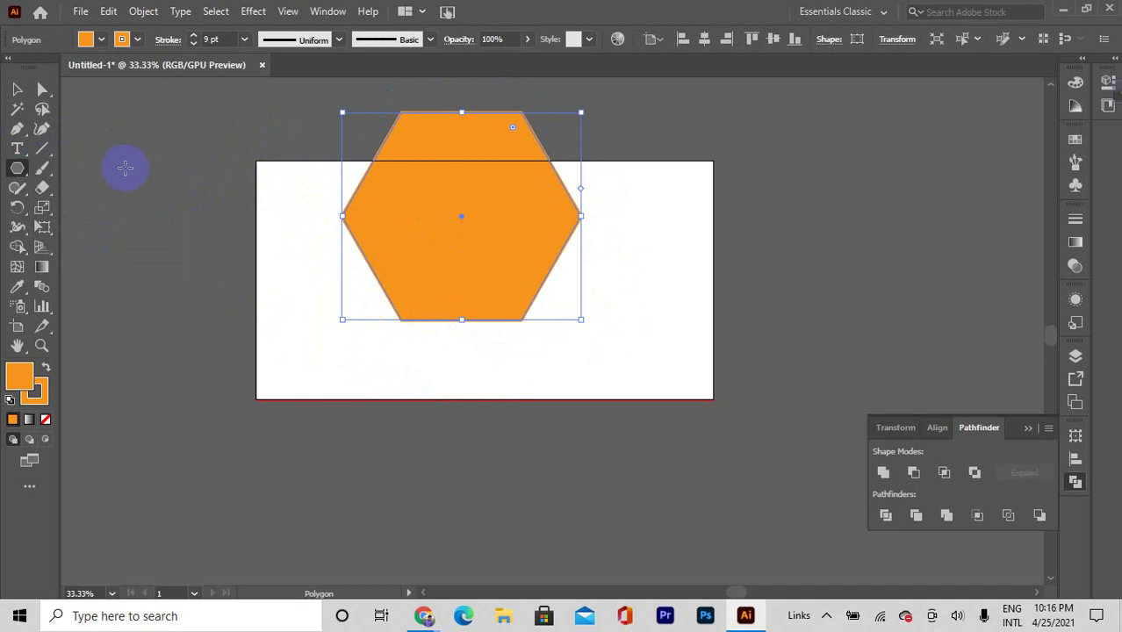
left_click(18, 92)
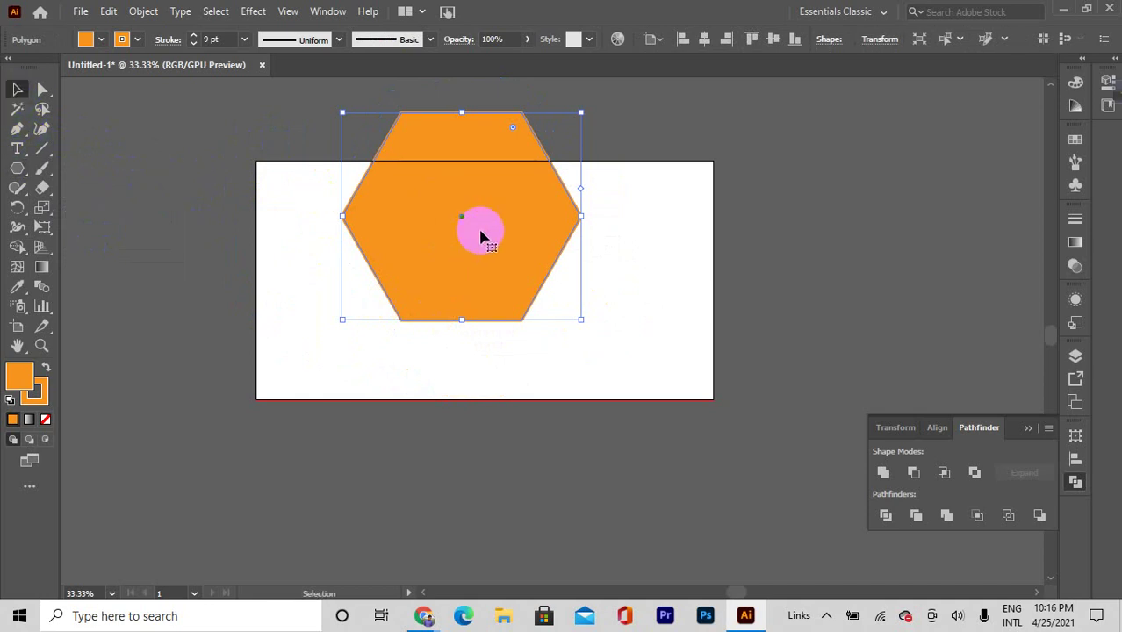
left_click_drag(481, 236, 453, 272)
Draw a tall ellipse overlapping the hexagon's right part and split both shapes with Pathfinder Divide
left_click_drag(6, 178, 53, 203)
left_click_drag(448, 123, 669, 405)
left_click(18, 89)
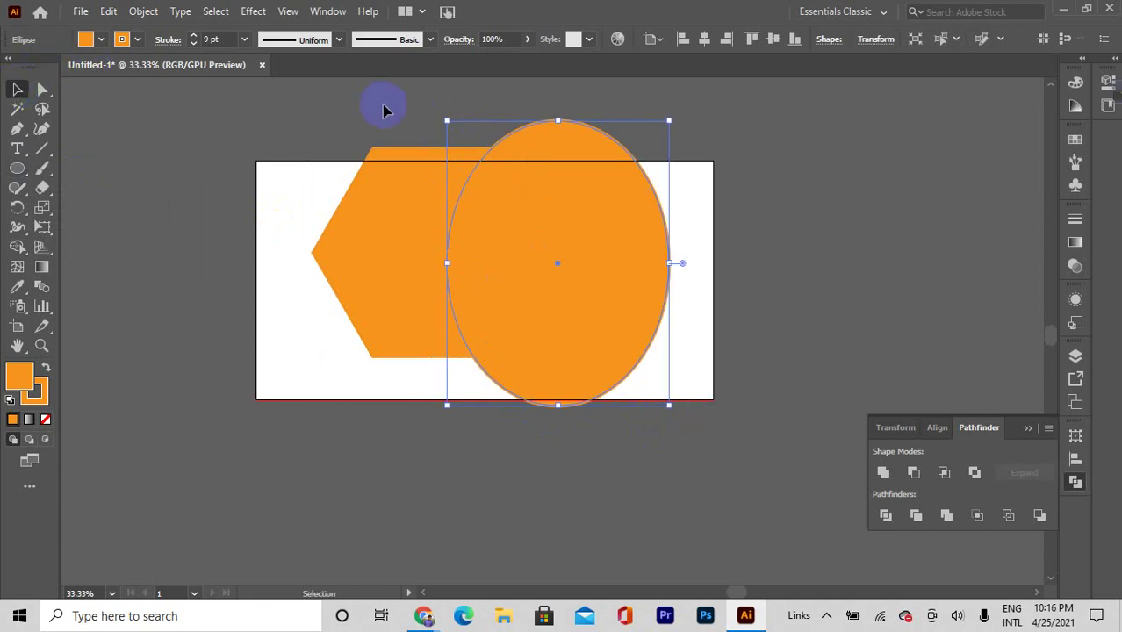
left_click_drag(381, 105, 708, 401)
left_click(885, 515)
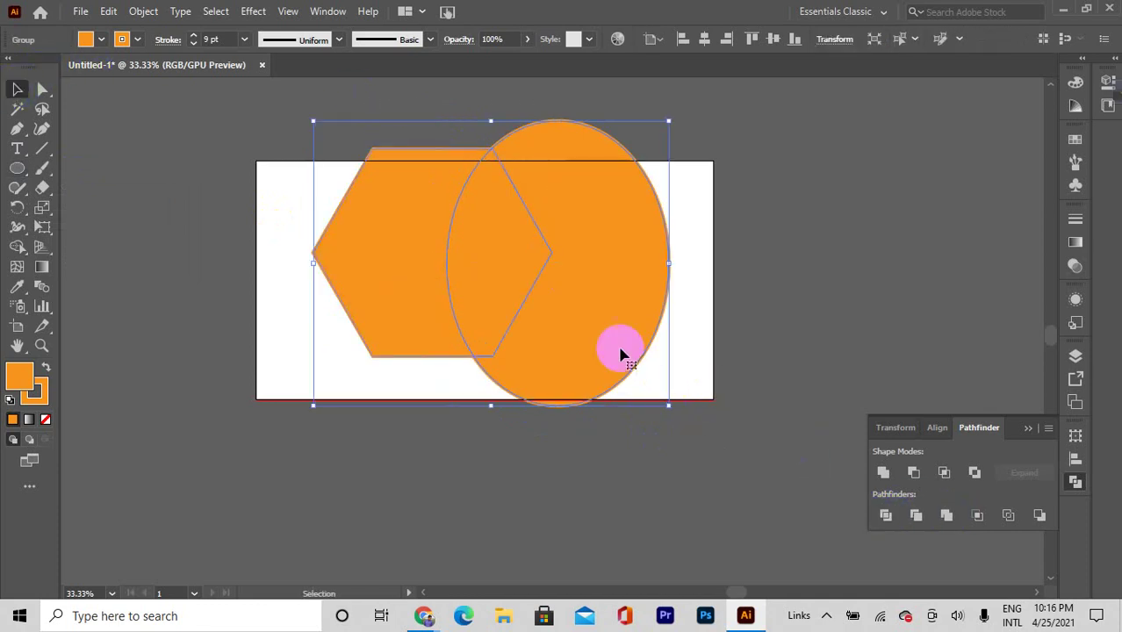
Ungroup the divided hexagon and ellipse and move the three pieces apart horizontally, leaving gaps between them
key("ctrl+z")
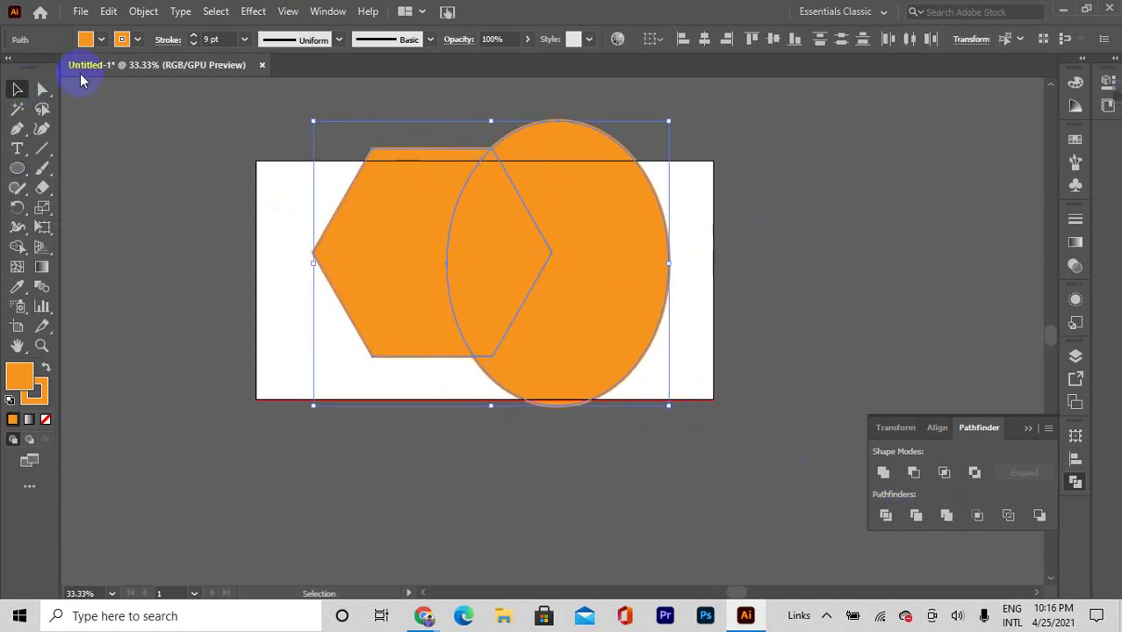
left_click_drag(581, 273, 680, 257)
left_click_drag(463, 254, 518, 266)
right_click(518, 268)
left_click(431, 255)
left_click_drag(431, 256, 356, 279)
left_click_drag(536, 265, 479, 283)
left_click_drag(645, 288, 623, 315)
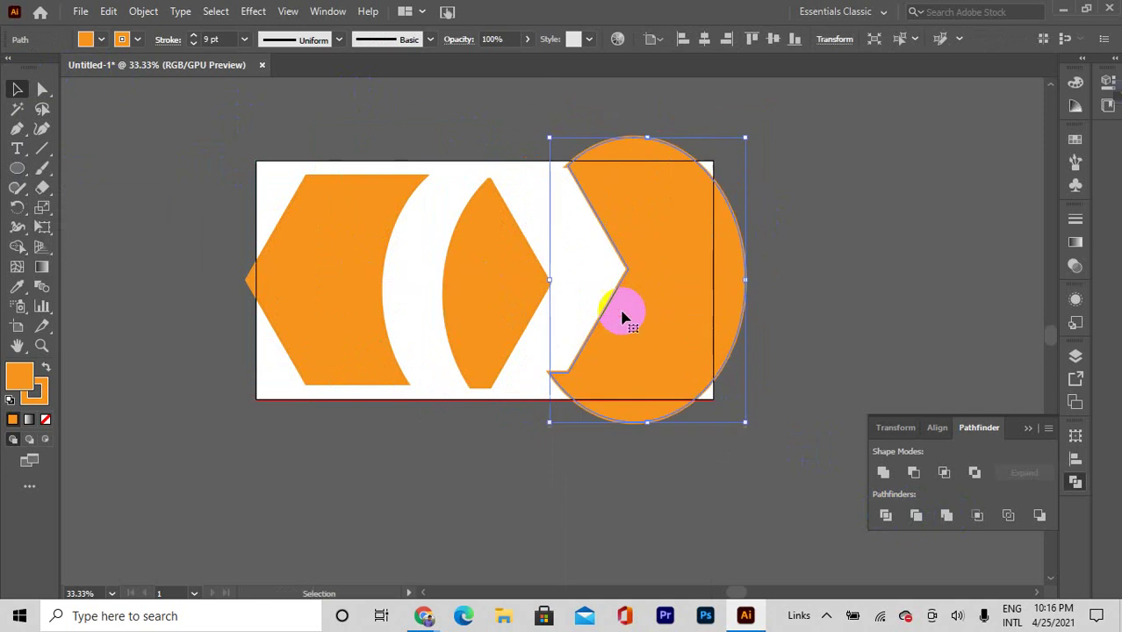
Shift the middle and right pieces to the left to narrow the gaps between the three pieces
left_click(801, 281)
scroll(702, 283, "down", 3)
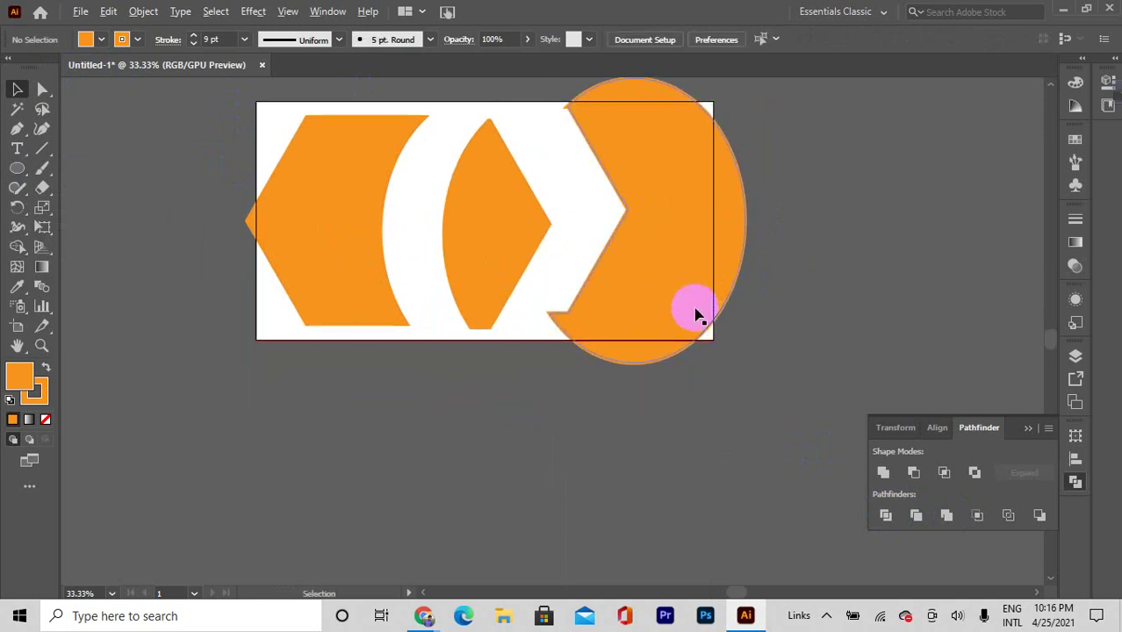
scroll(702, 308, "down", 2)
scroll(764, 281, "up", 1)
scroll(443, 238, "up", 1)
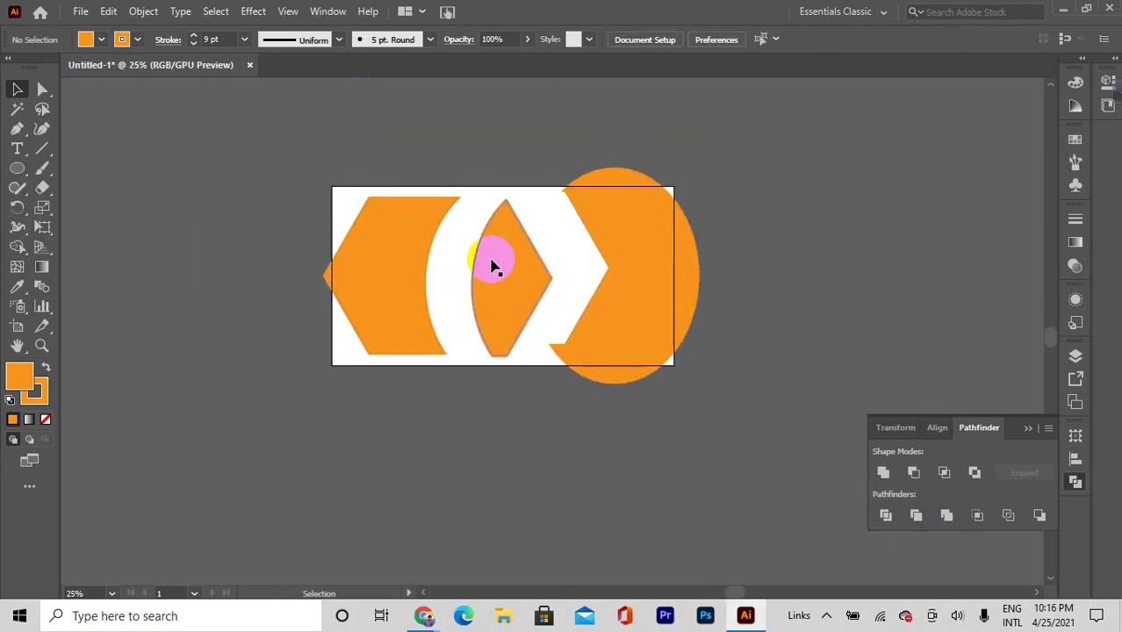
left_click_drag(492, 265, 458, 263)
left_click_drag(619, 266, 571, 266)
Delete the three pieces and draw an orange rectangle with a square overlapping its upper-right corner
left_click_drag(349, 179, 676, 365)
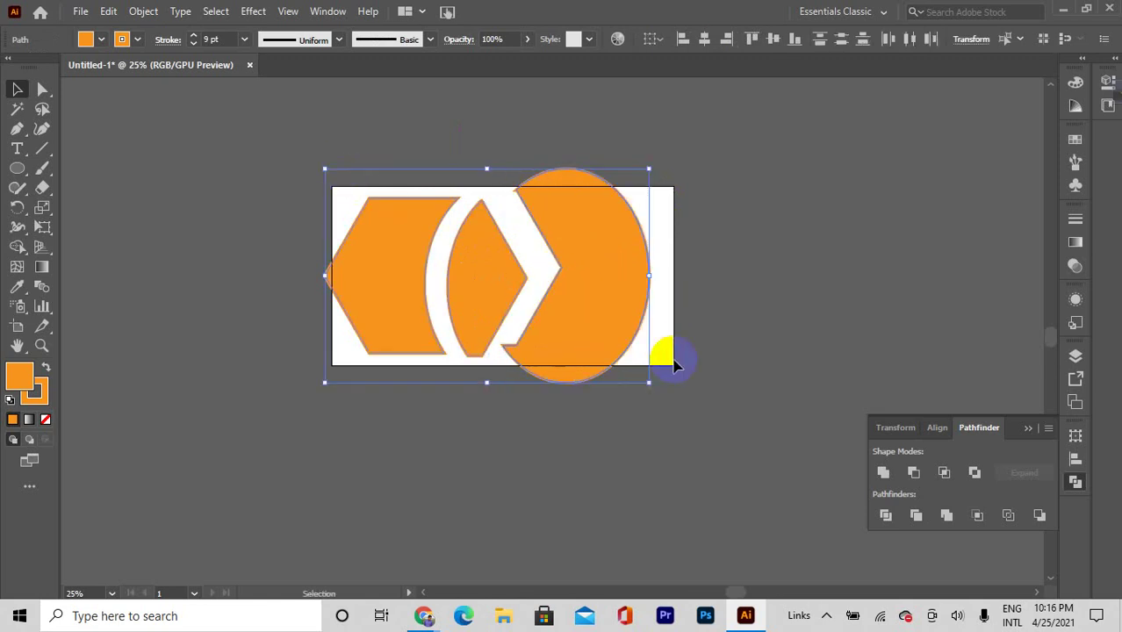
key("Delete")
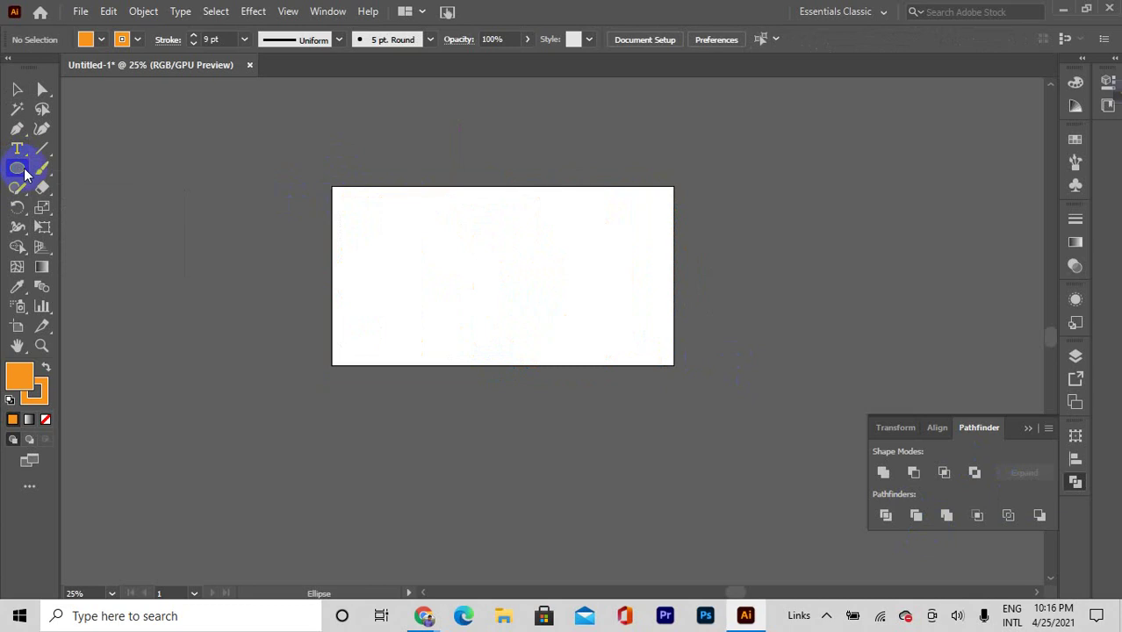
left_click_drag(16, 168, 93, 178)
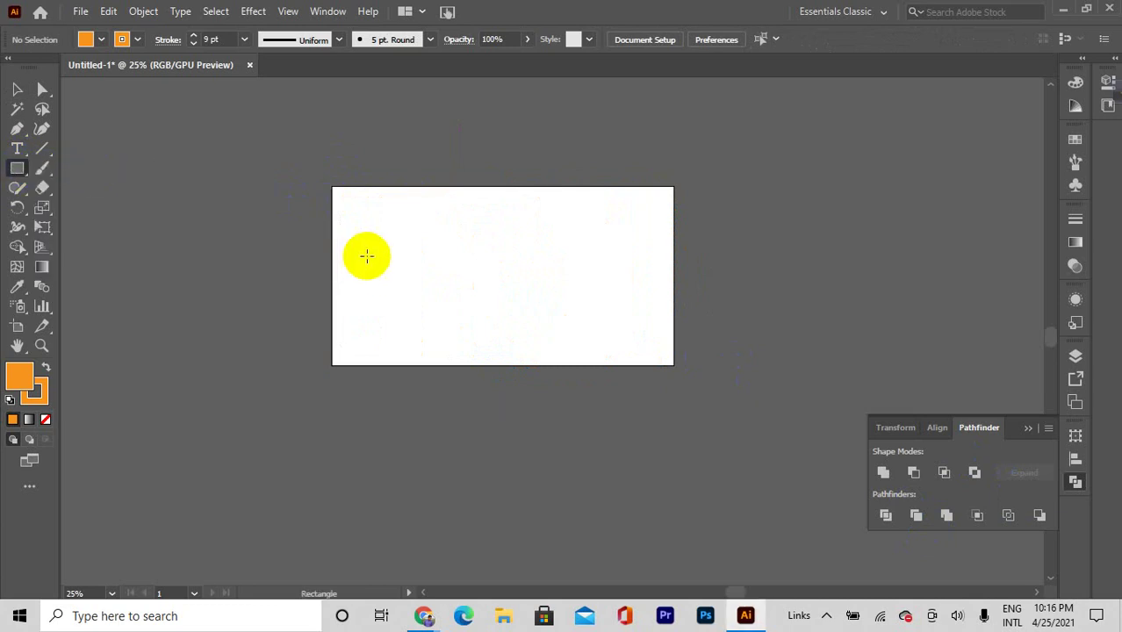
left_click_drag(365, 254, 500, 343)
left_click_drag(457, 224, 551, 319)
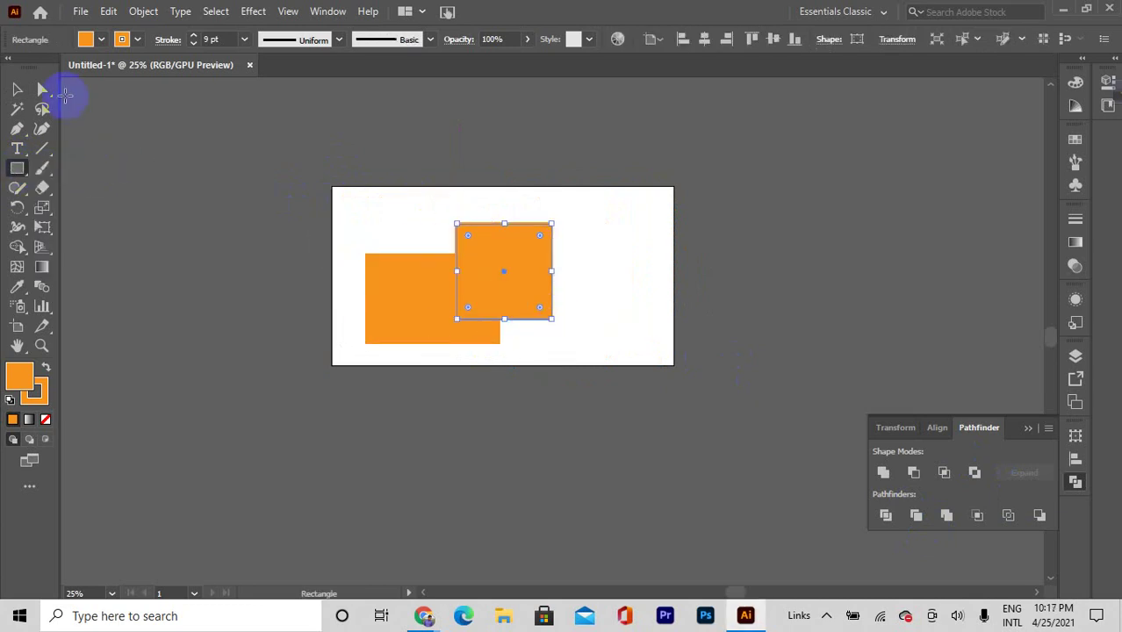
Fill the overlapping square with yellow, keeping its orange stroke, and deselect it
left_click(98, 40)
left_click(69, 69)
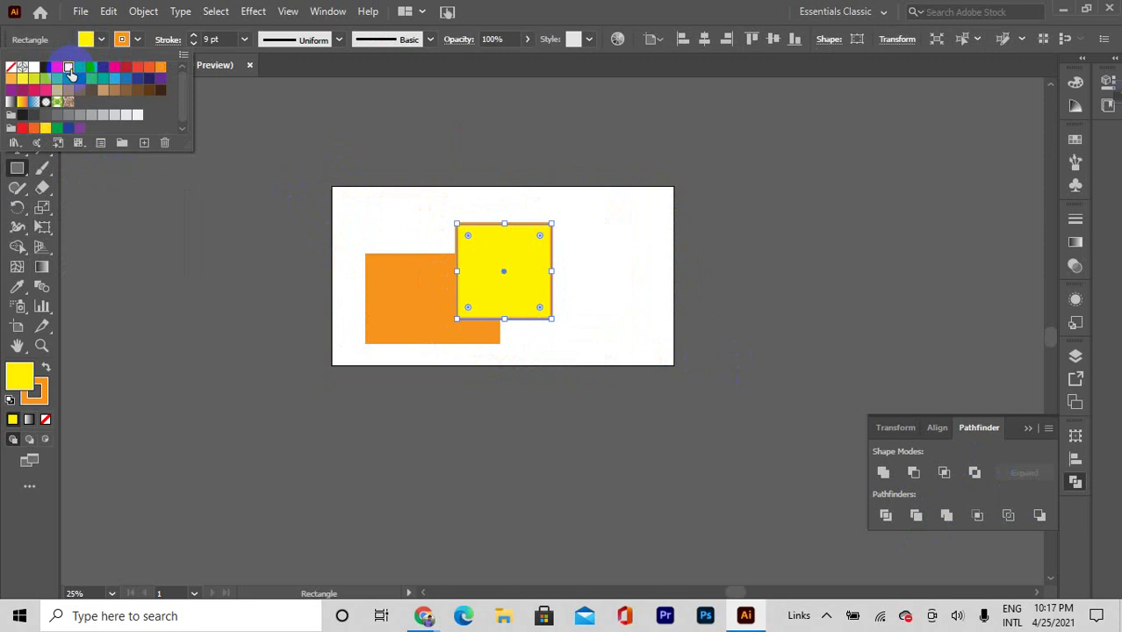
left_click(75, 216)
left_click_drag(385, 167, 513, 342)
key("ctrl+z")
left_click(16, 89)
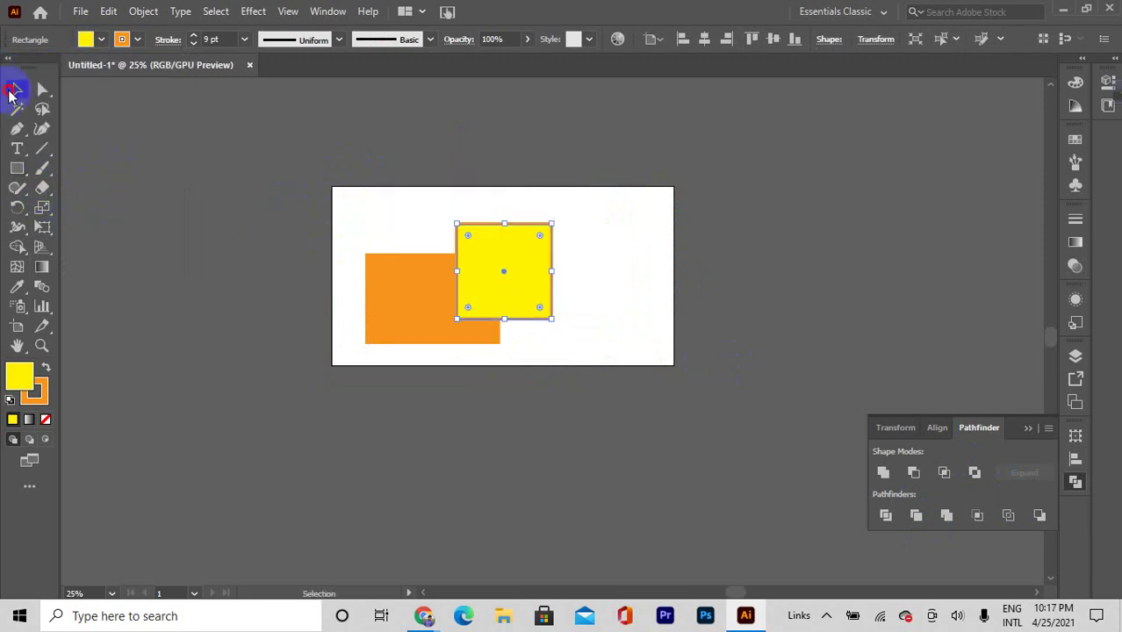
left_click(587, 312)
Select the orange rectangle and yellow square and apply Pathfinder Trim to them
scroll(514, 324, "up", 2)
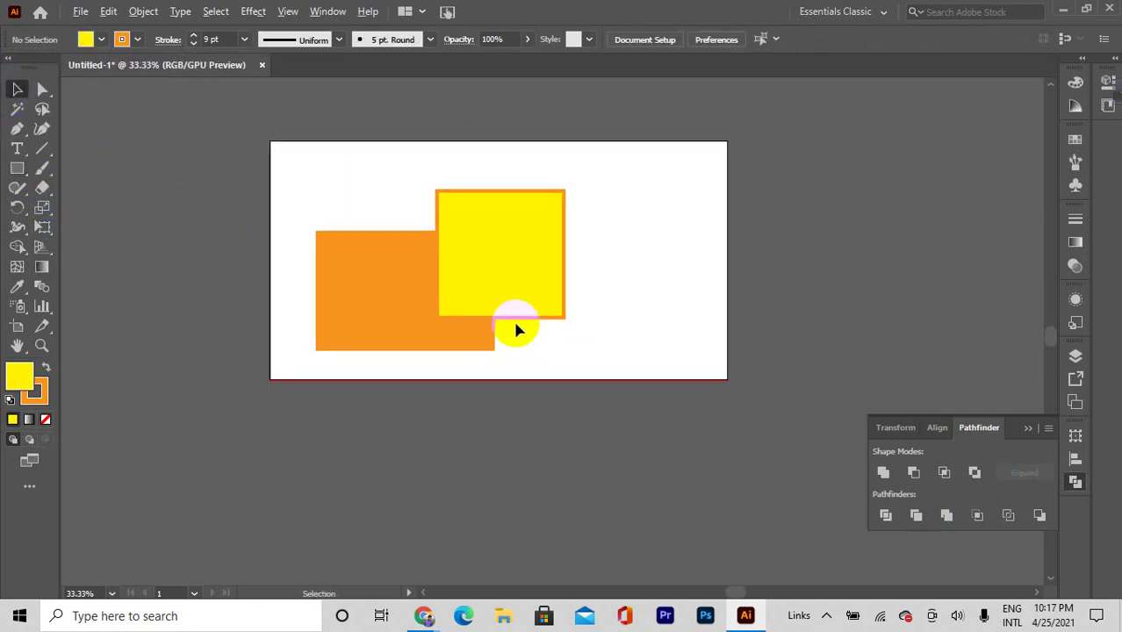
left_click(428, 231)
key("ctrl+a")
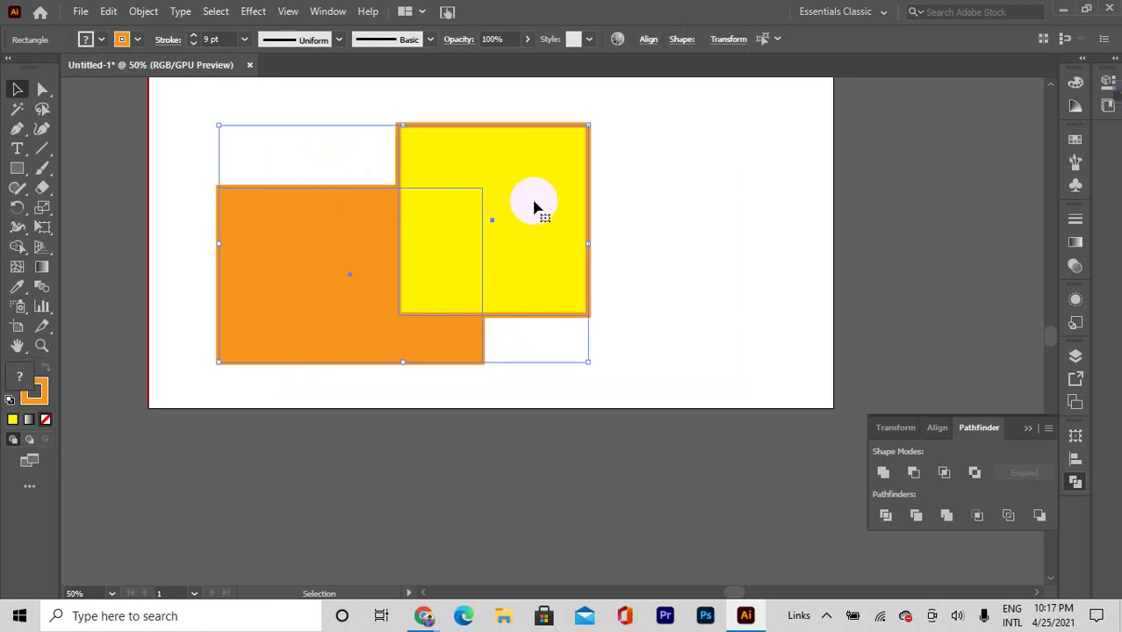
left_click(916, 516)
key("ctrl+z")
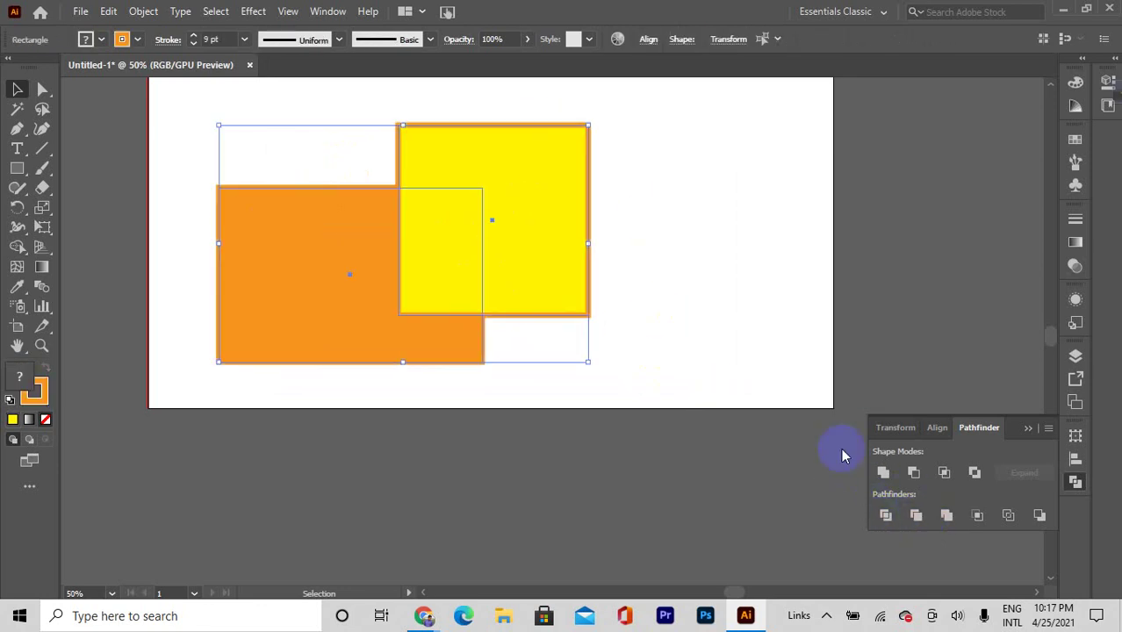
left_click(916, 517)
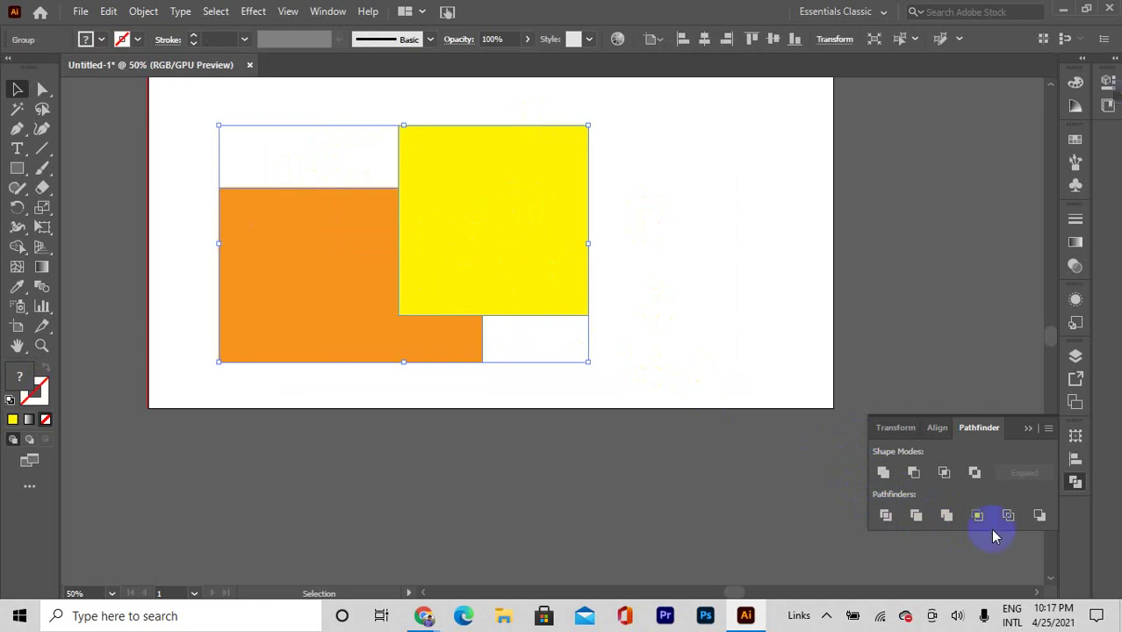
Ungroup the trimmed shapes and move the yellow square up and to the right, away from the orange piece
left_click(759, 152)
left_click(459, 186)
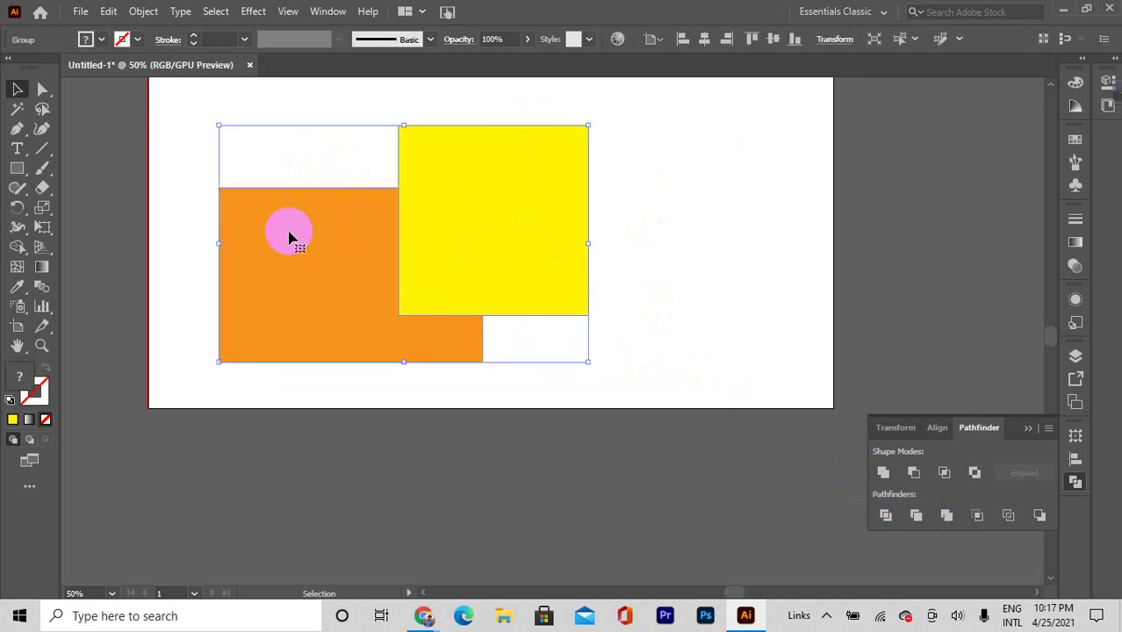
left_click(696, 233)
left_click_drag(533, 221, 689, 175)
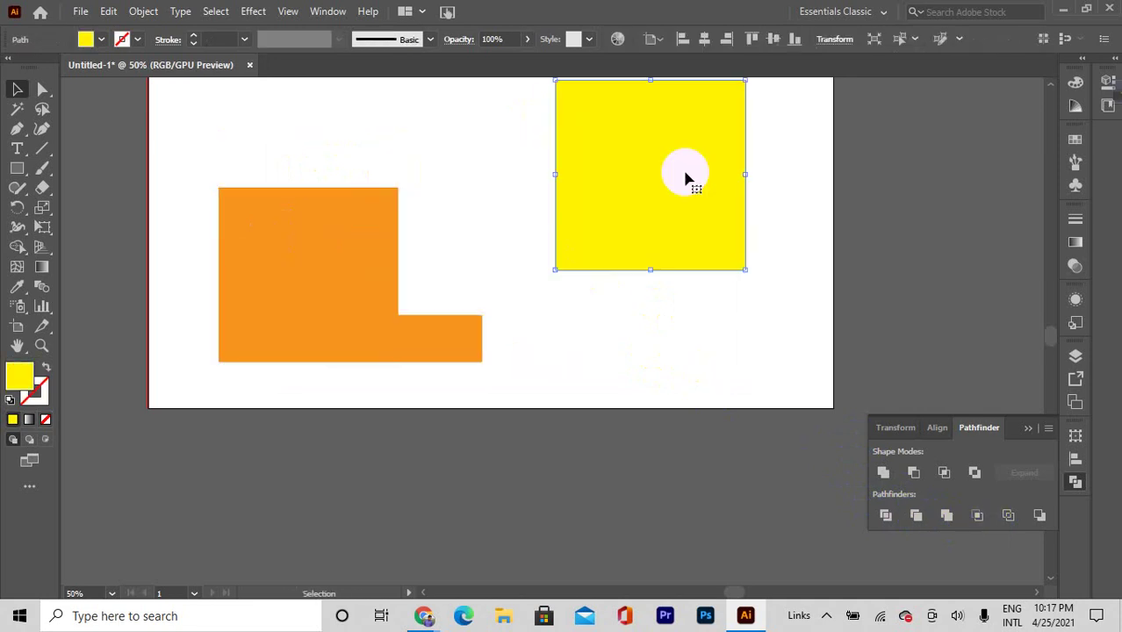
Return the yellow square to its place in the orange piece's cut-out corner and select it
left_click_drag(318, 256, 345, 260)
left_click_drag(668, 197, 511, 243)
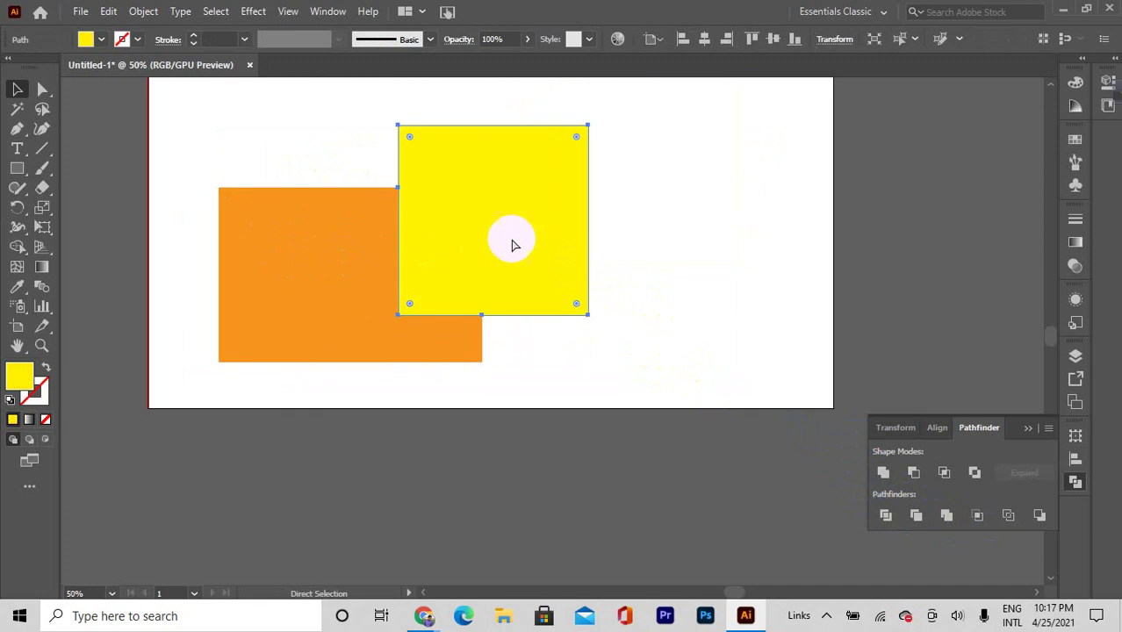
left_click(666, 185)
left_click(362, 196)
left_click(438, 187)
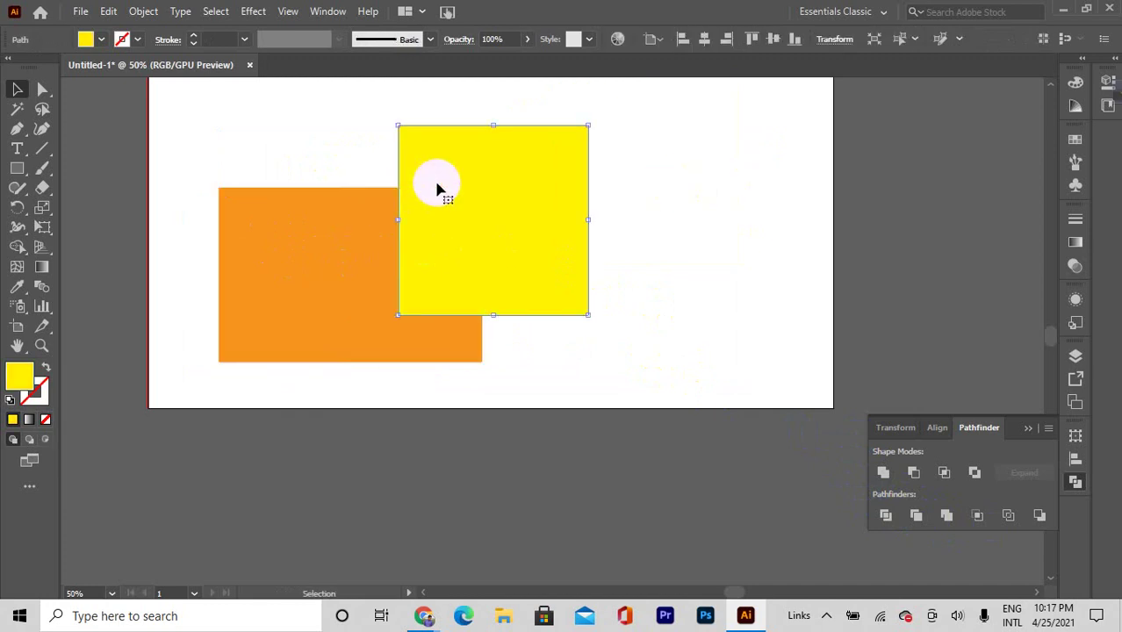
left_click(571, 258)
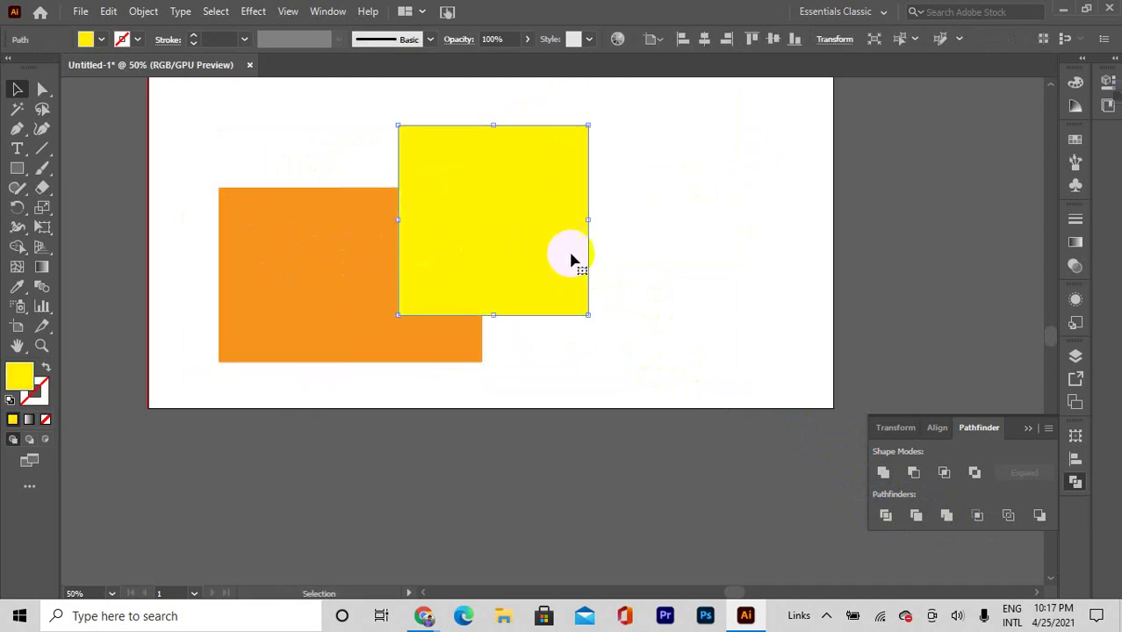
Pull the yellow square away again and refit it into the orange piece, shifting both slightly up and left
left_click(916, 516)
left_click_drag(477, 257, 646, 220)
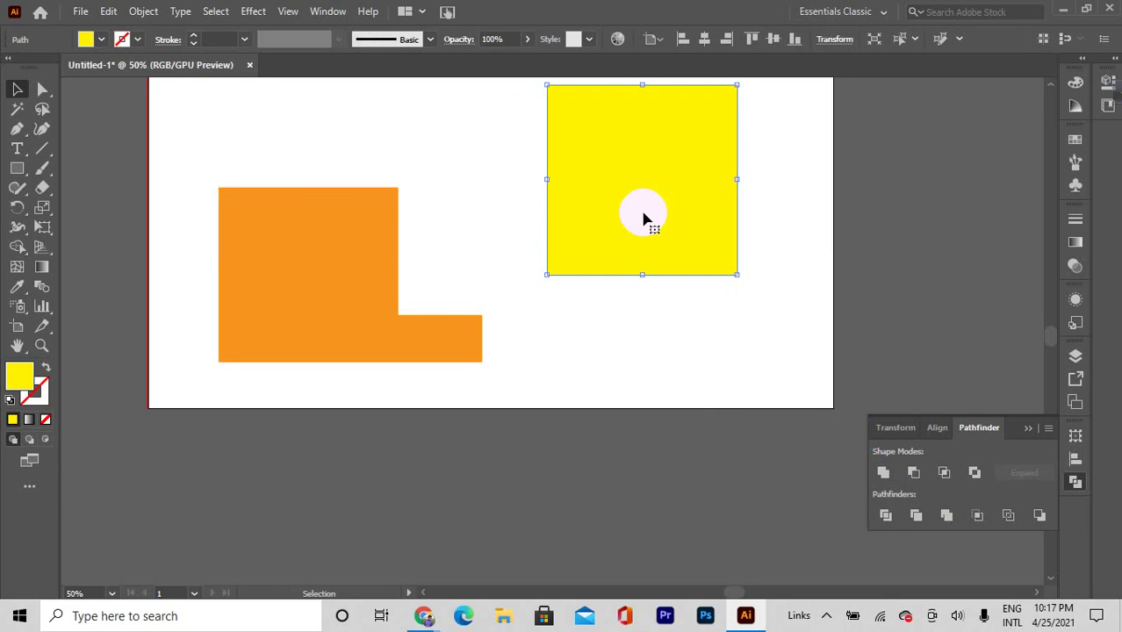
left_click_drag(365, 214, 312, 202)
left_click_drag(625, 195, 424, 218)
Select the trimmed orange and yellow pieces together and apply Pathfinder Divide to them
left_click_drag(268, 138, 420, 300)
key("a")
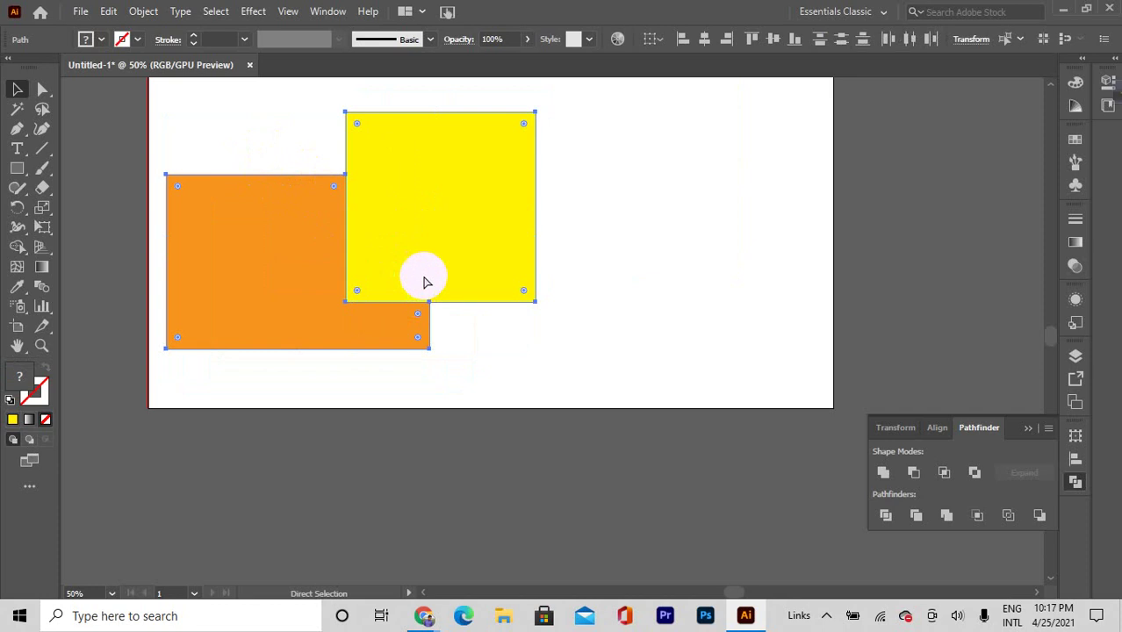
left_click(886, 516)
scroll(790, 439, "down", 2)
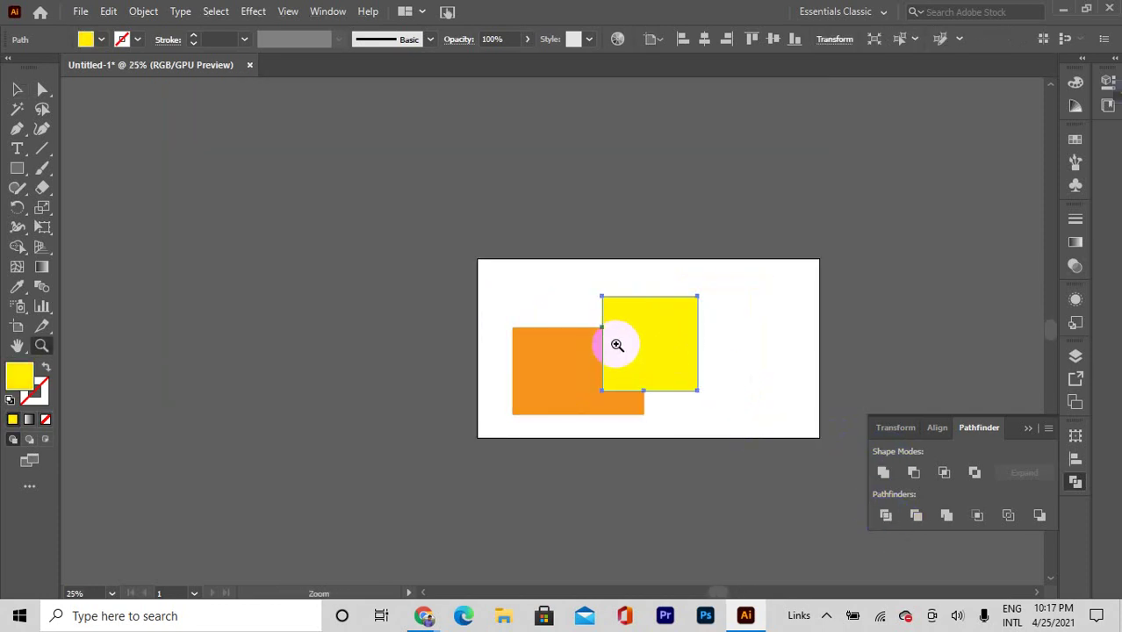
left_click(17, 89)
left_click_drag(476, 253, 691, 418)
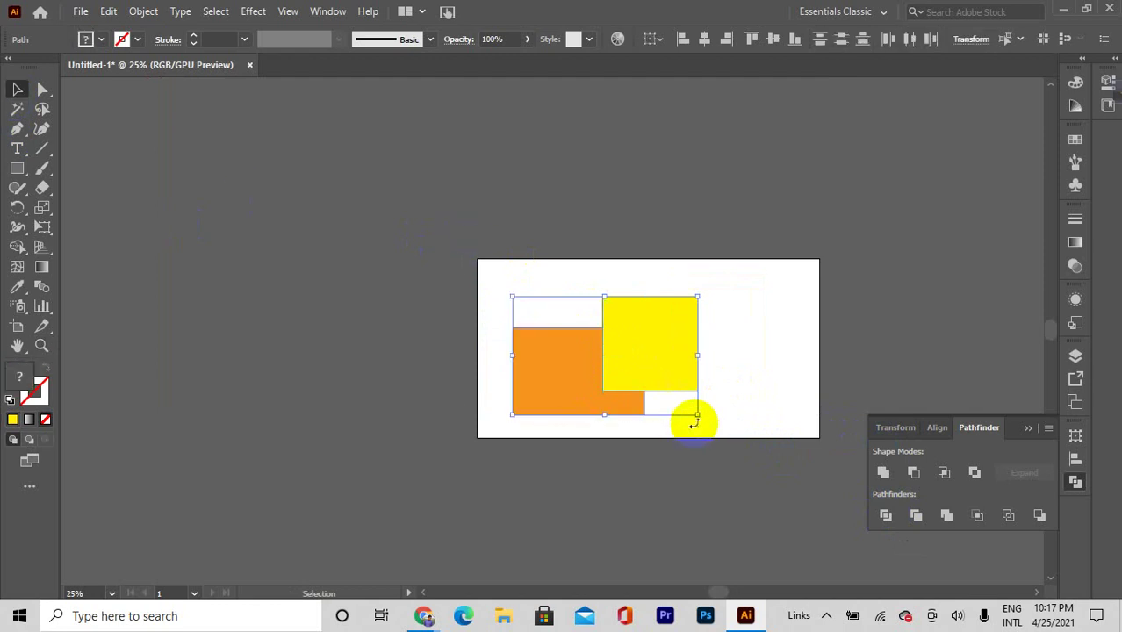
left_click(886, 514)
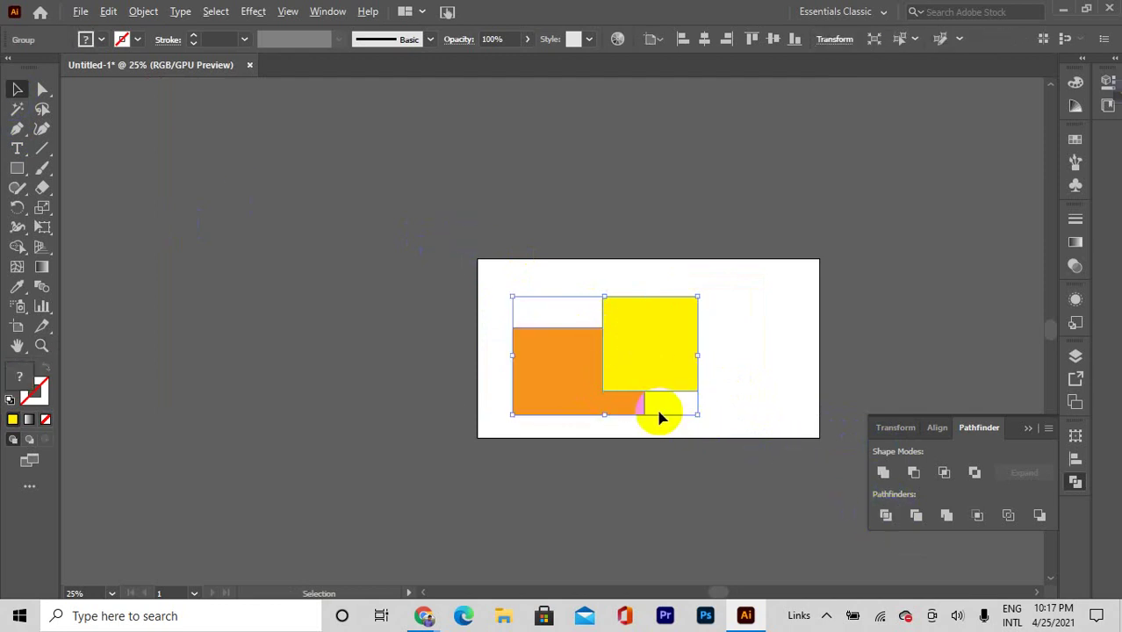
Undo the Divide and Trim operations to restore the two original overlapping rectangles with their 9 pt strokes
scroll(660, 418, "down", 2)
scroll(763, 436, "up", 3)
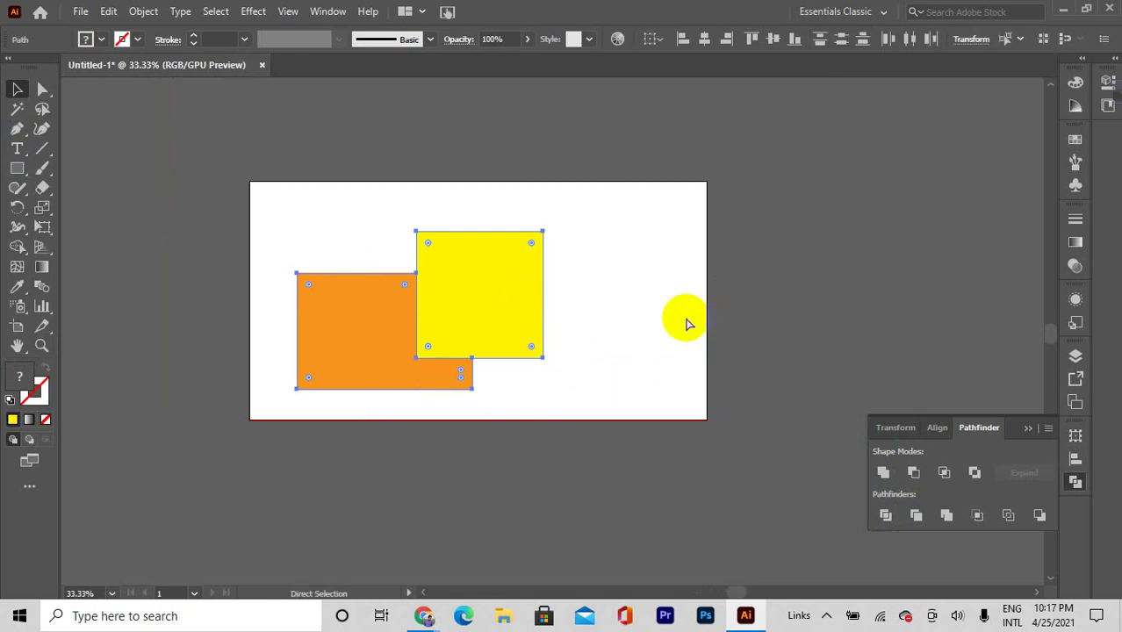
left_click(633, 316)
left_click(544, 293)
left_click(550, 294)
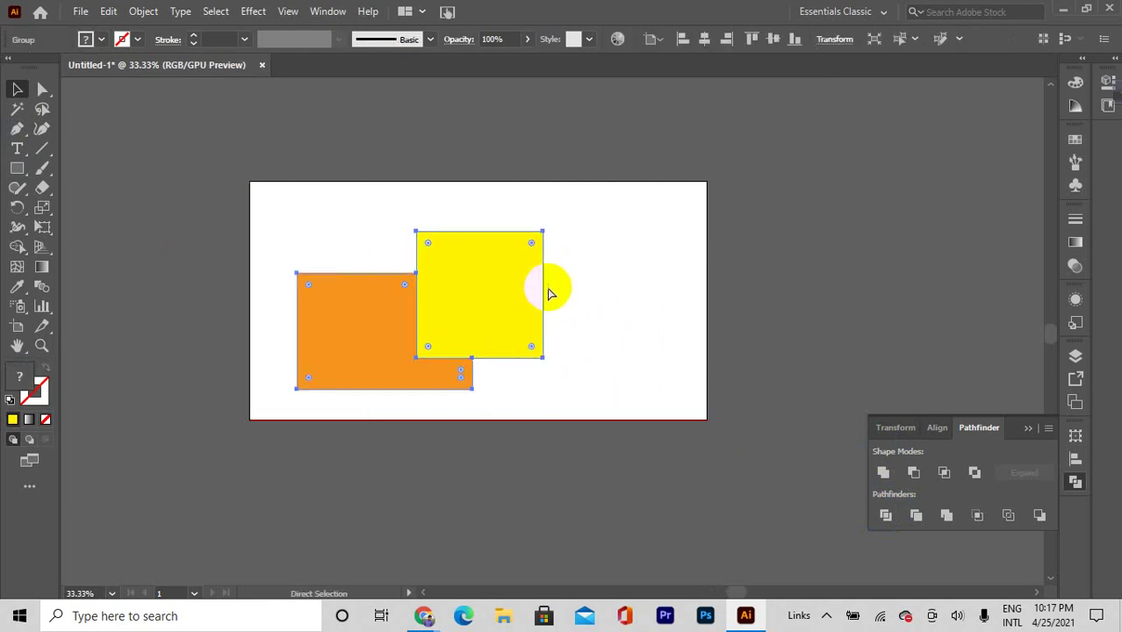
key("v")
left_click(445, 343)
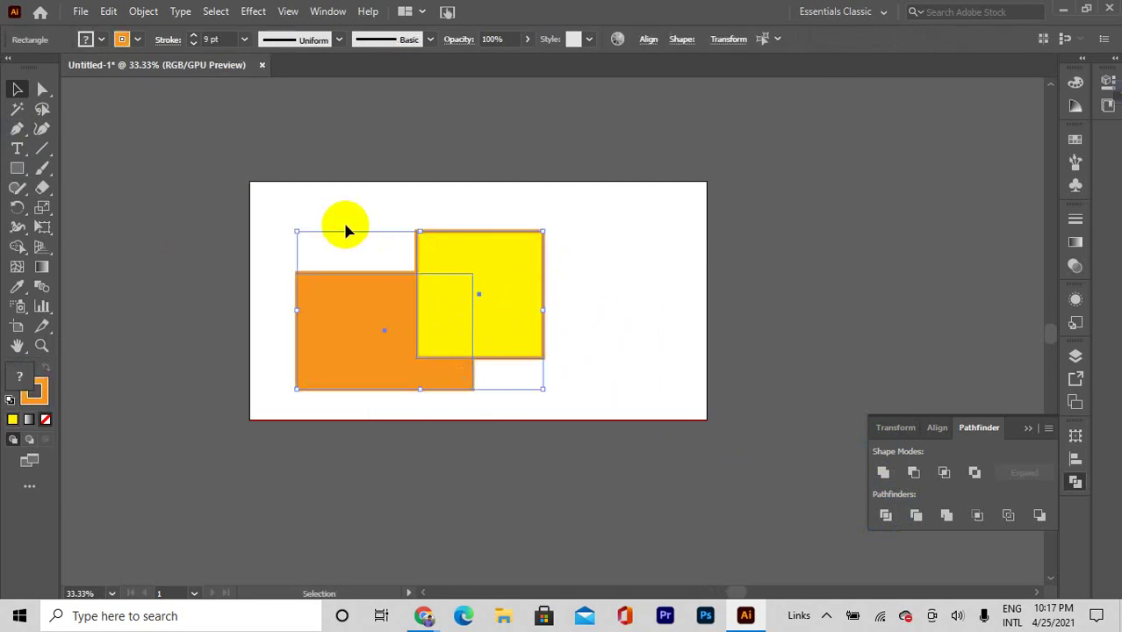
Try Pathfinder Divide on the overlapping orange rectangle and yellow square, undo it and apply Trim instead
left_click(886, 518)
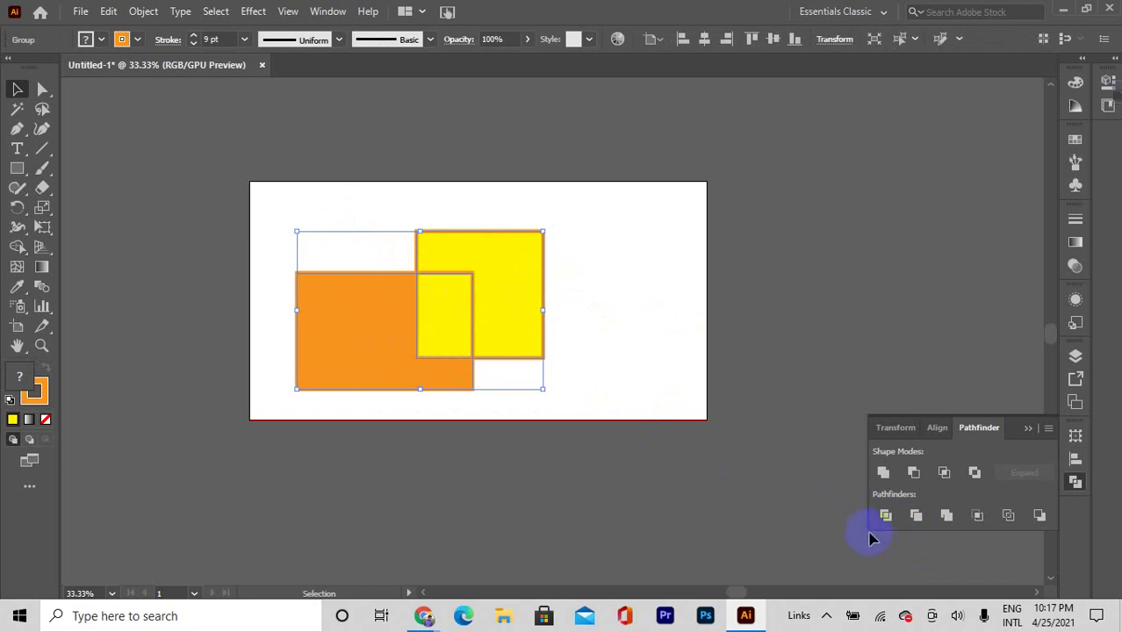
key("a")
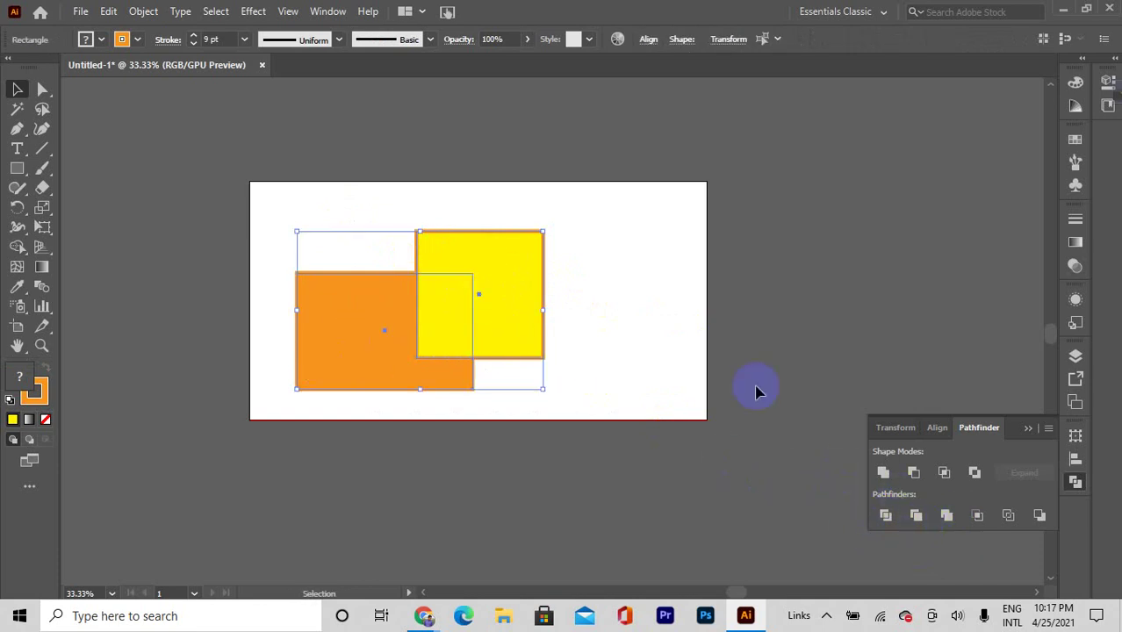
left_click(376, 351)
left_click(449, 375)
left_click(917, 527)
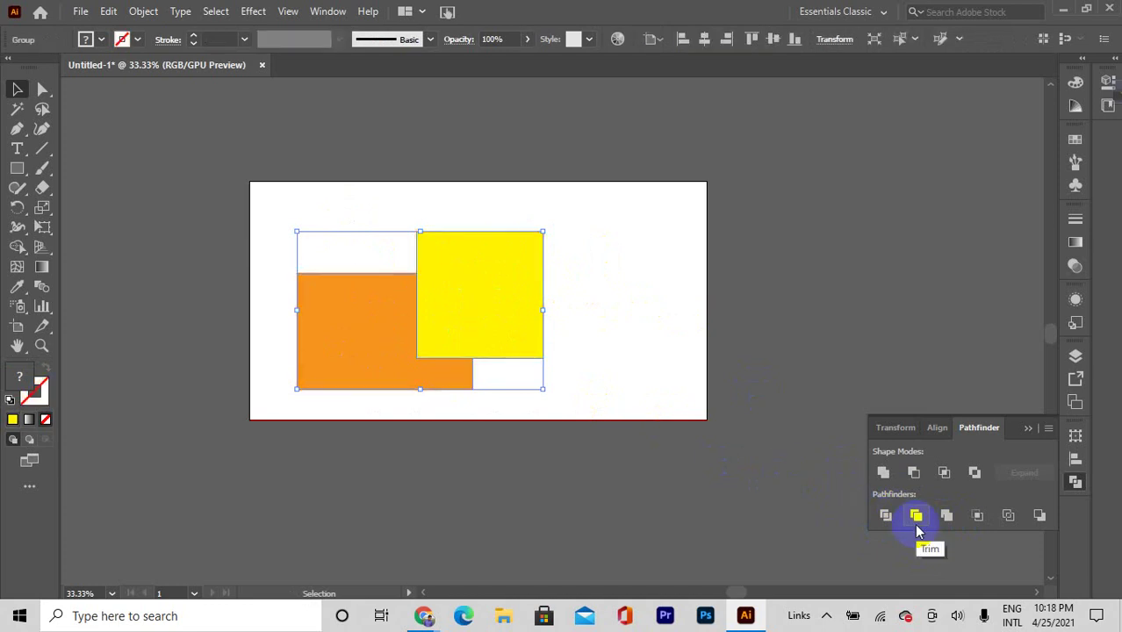
Undo the Trim, apply Pathfinder Merge to the orange rectangle and yellow square, and move the merged group up and right
key("ctrl+z")
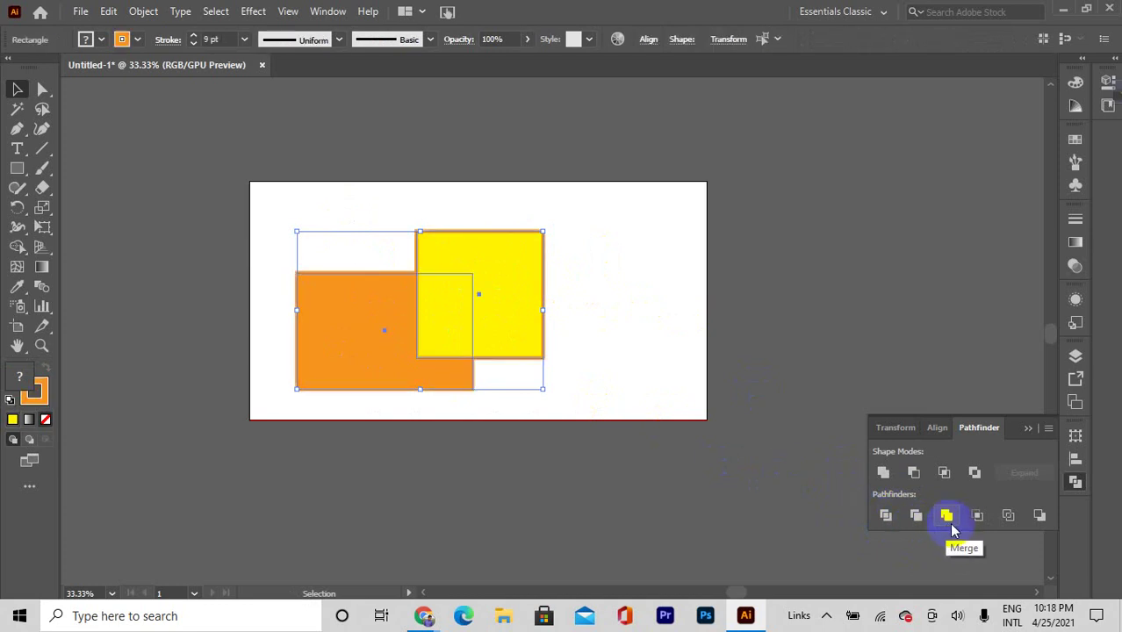
left_click(952, 525)
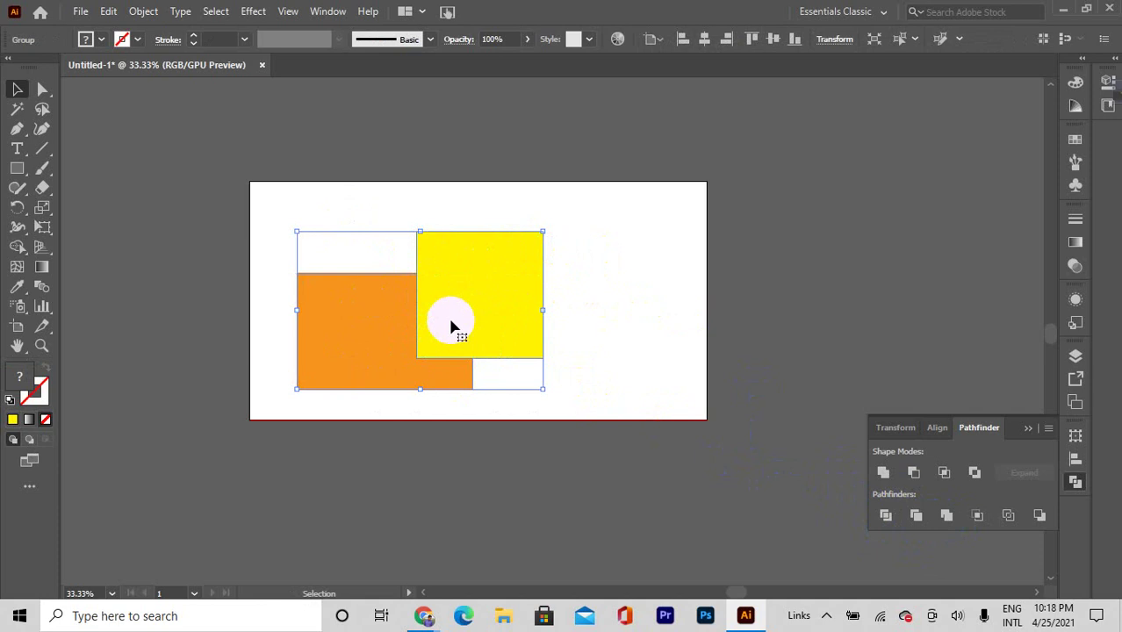
left_click_drag(494, 320, 531, 304)
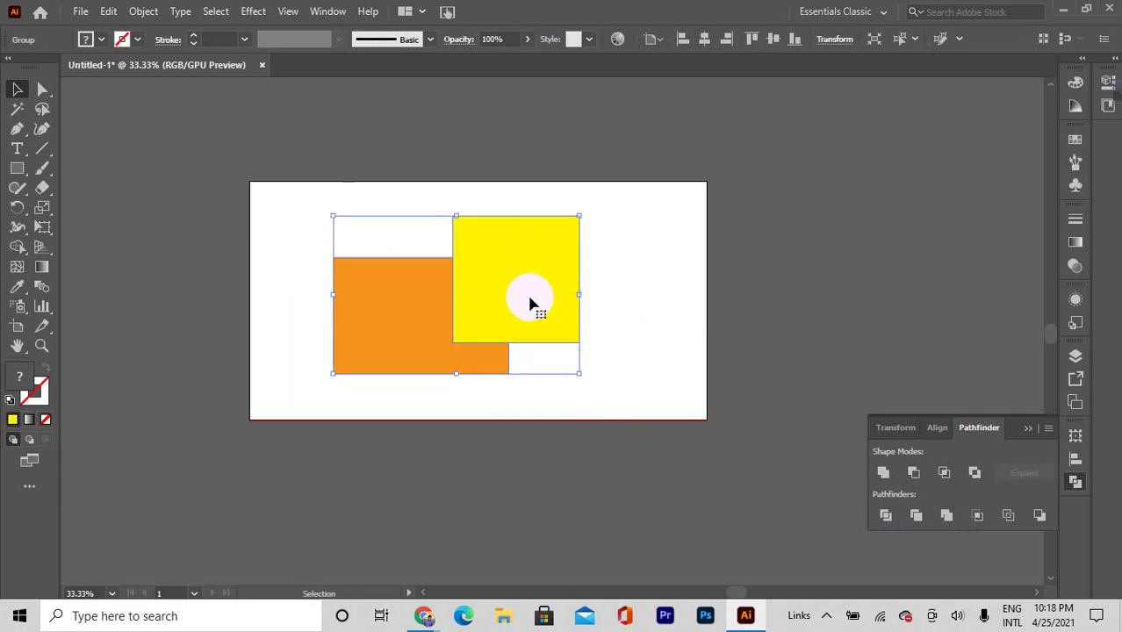
Try to pull the yellow square away from the orange piece of the merged group and undo the changes
key("a")
left_click(380, 303)
key("v")
left_click(535, 332)
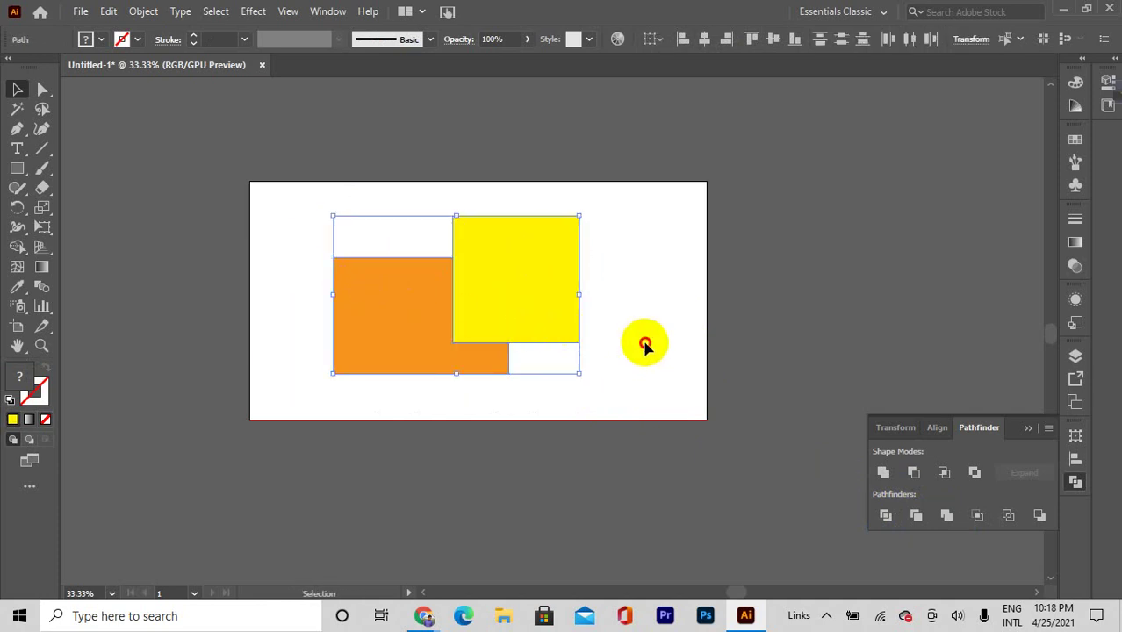
left_click(643, 343)
left_click_drag(546, 299, 637, 281)
left_click(418, 313)
key("ctrl+z")
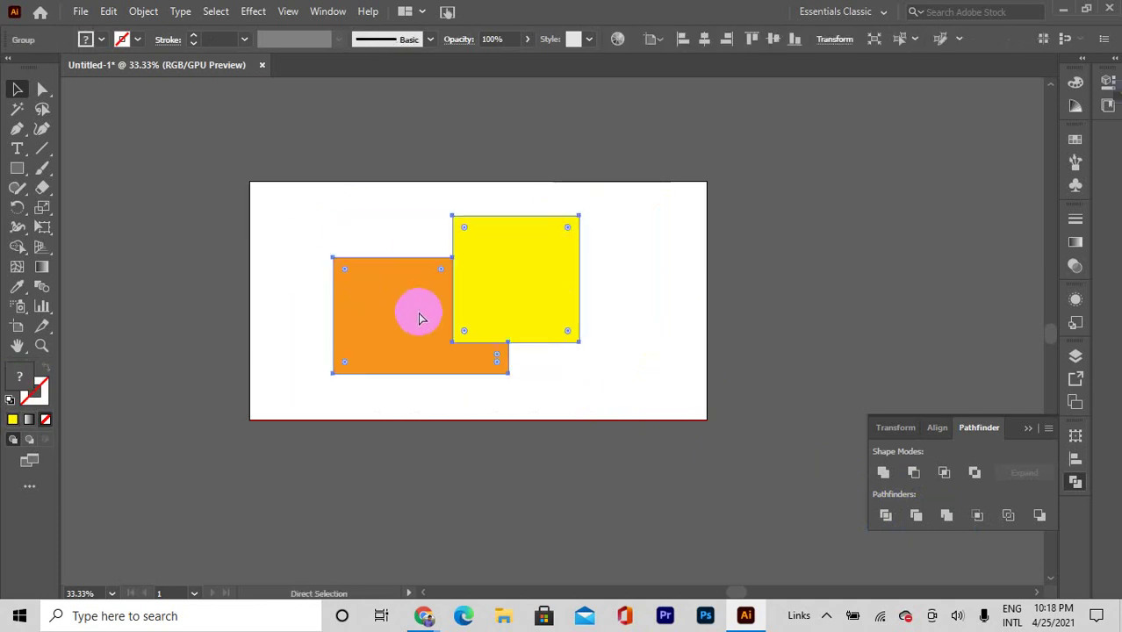
left_click(12, 420)
key("ctrl+z")
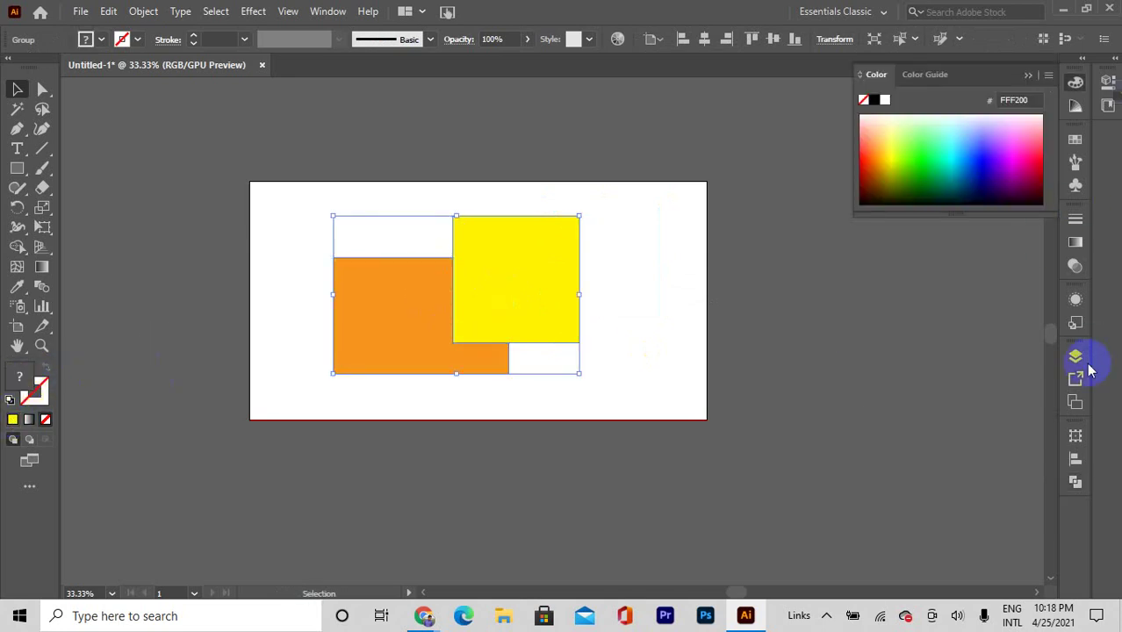
Apply Pathfinder Outline to the merged group and delete the outlined shapes from the artboard
left_click(1076, 482)
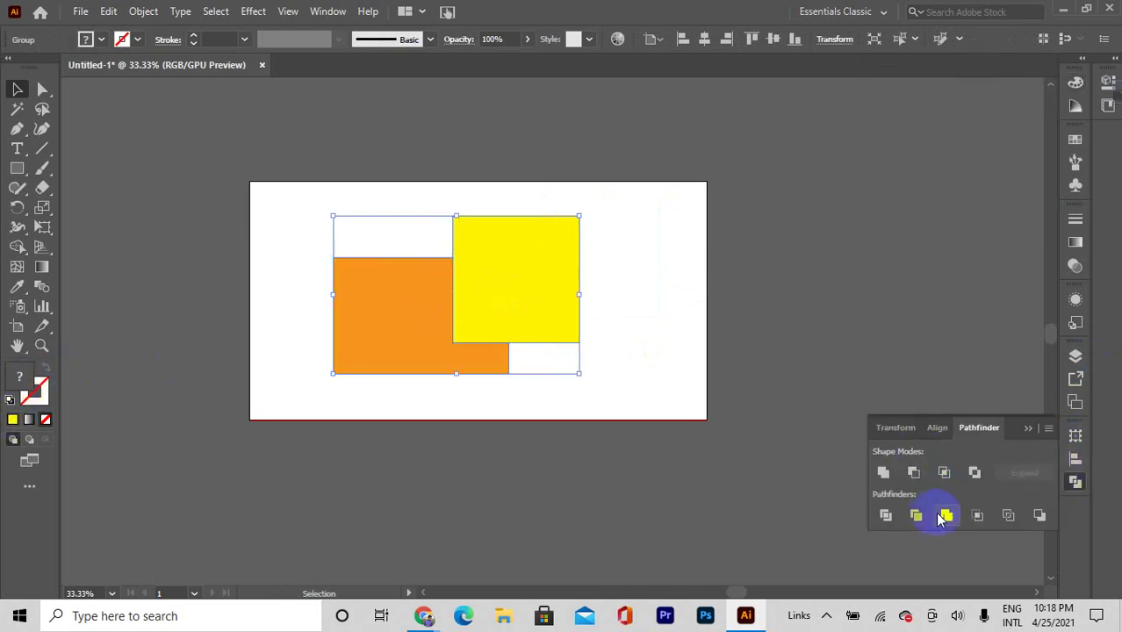
left_click(1010, 518)
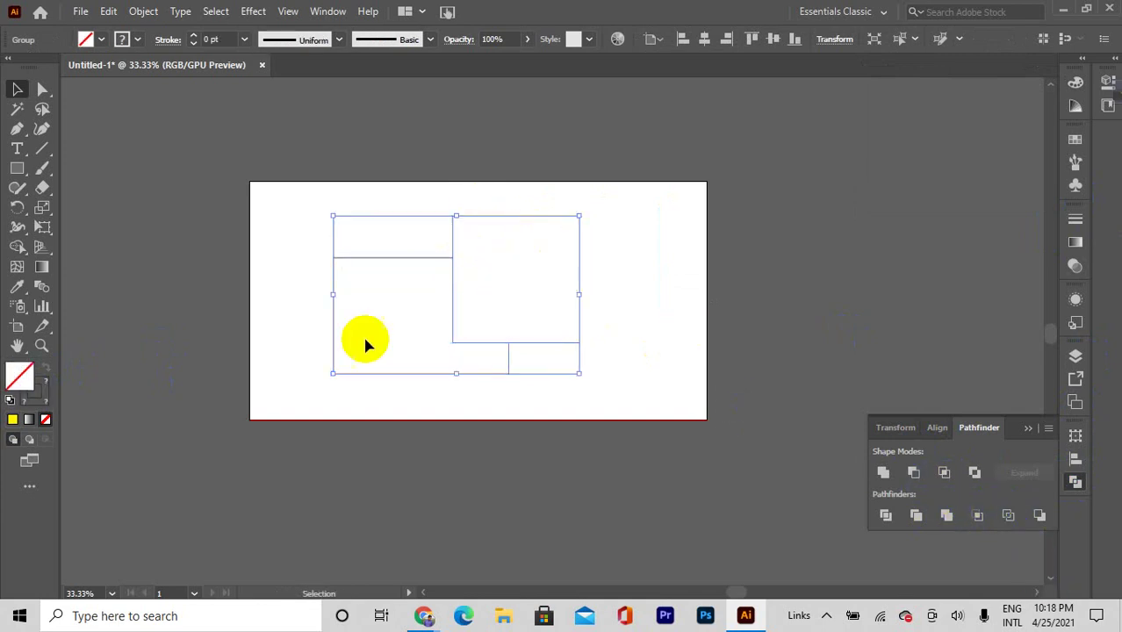
left_click_drag(292, 183, 603, 408)
key("Delete")
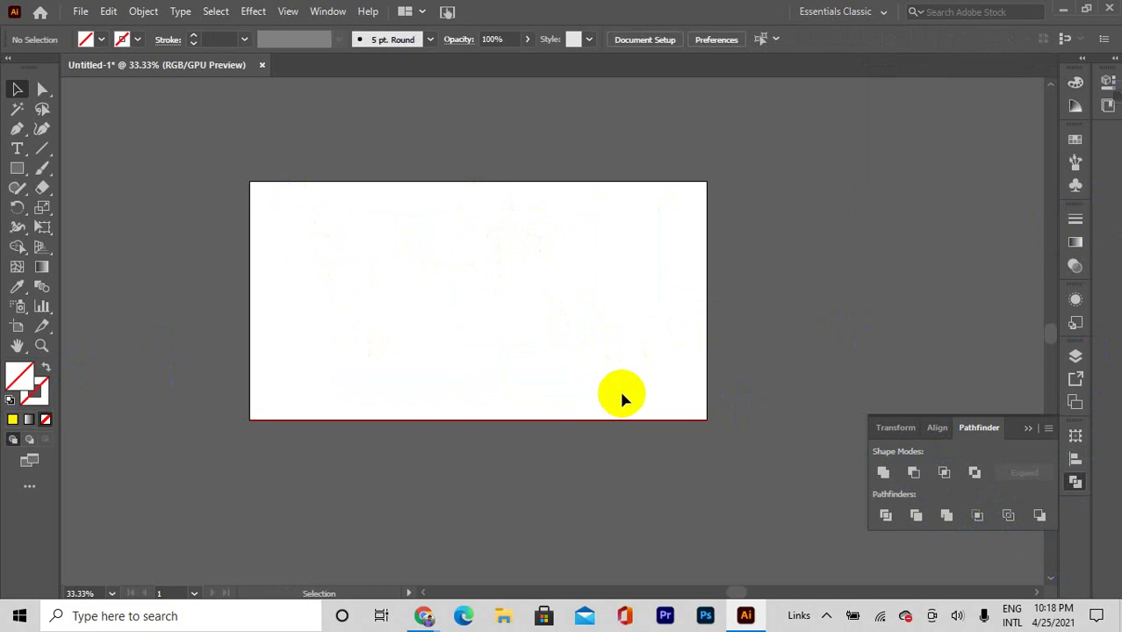
scroll(604, 349, "up", 1)
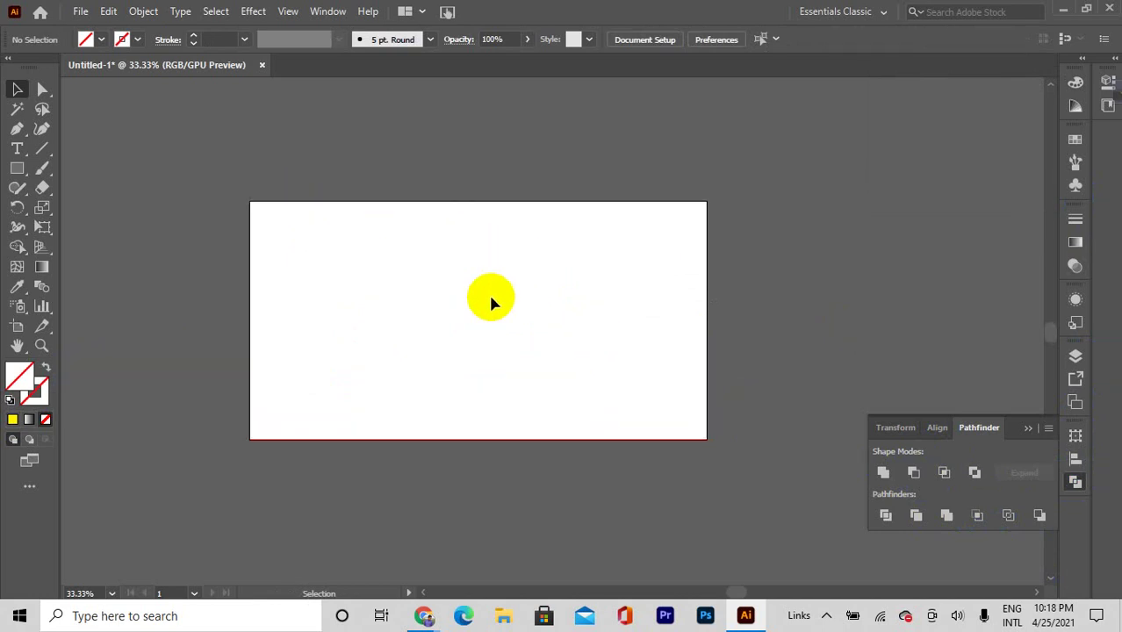
scroll(491, 299, "up", 1)
scroll(491, 299, "up", 1)
scroll(491, 299, "down", 2)
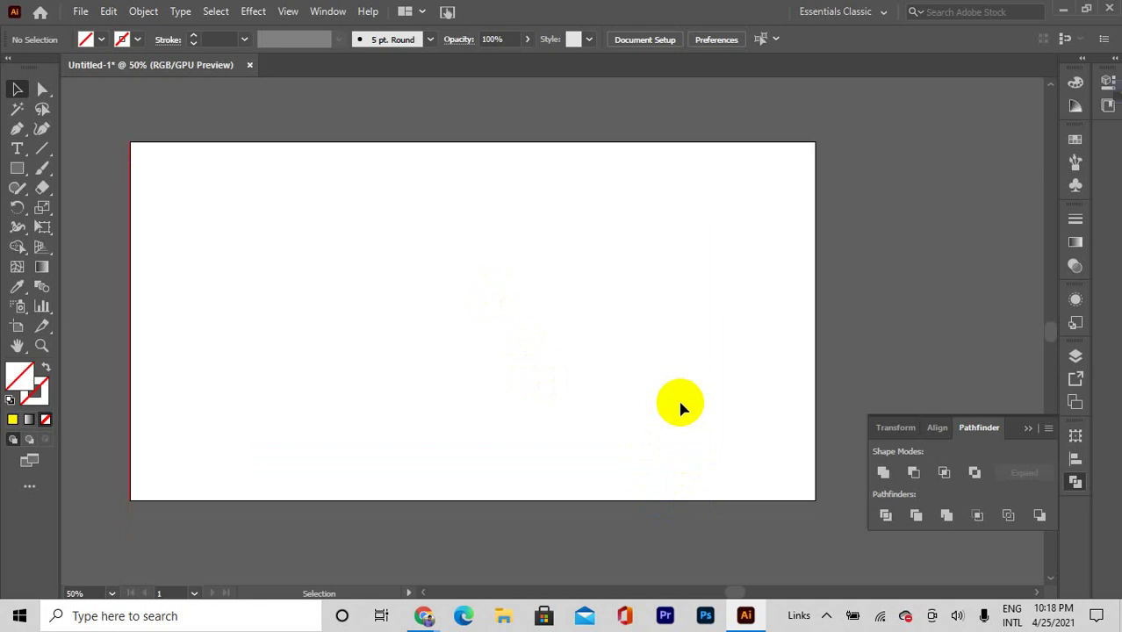
left_click(176, 593)
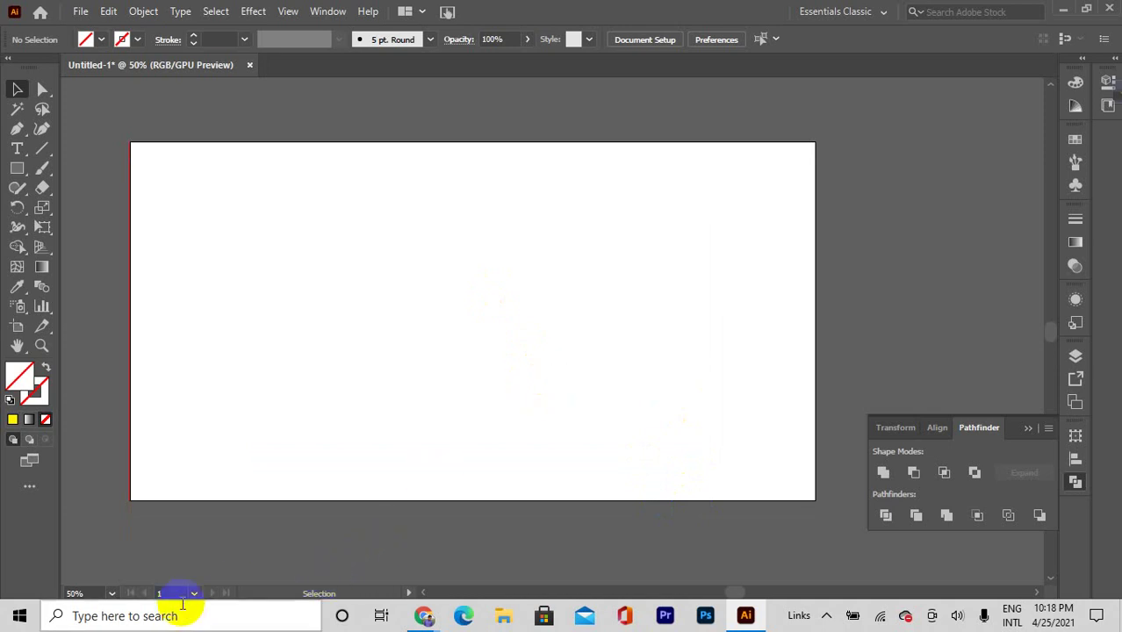
left_click(182, 615)
left_click(872, 354)
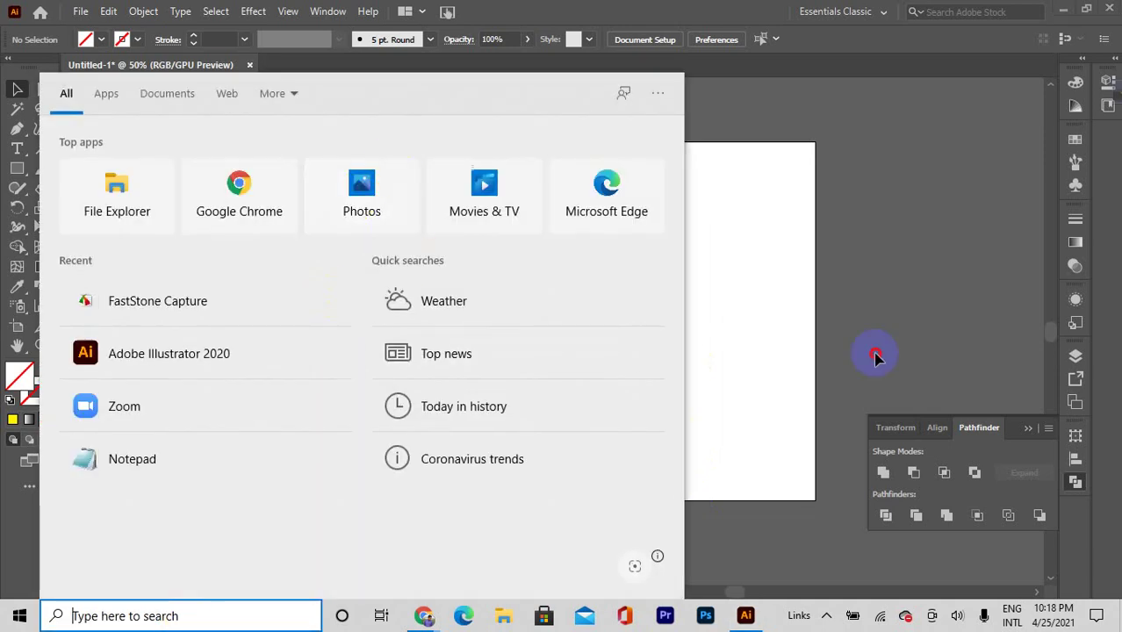
Switch to the Chrome browser and search Google for "crome" from the New Tab page
mouse_move(420, 612)
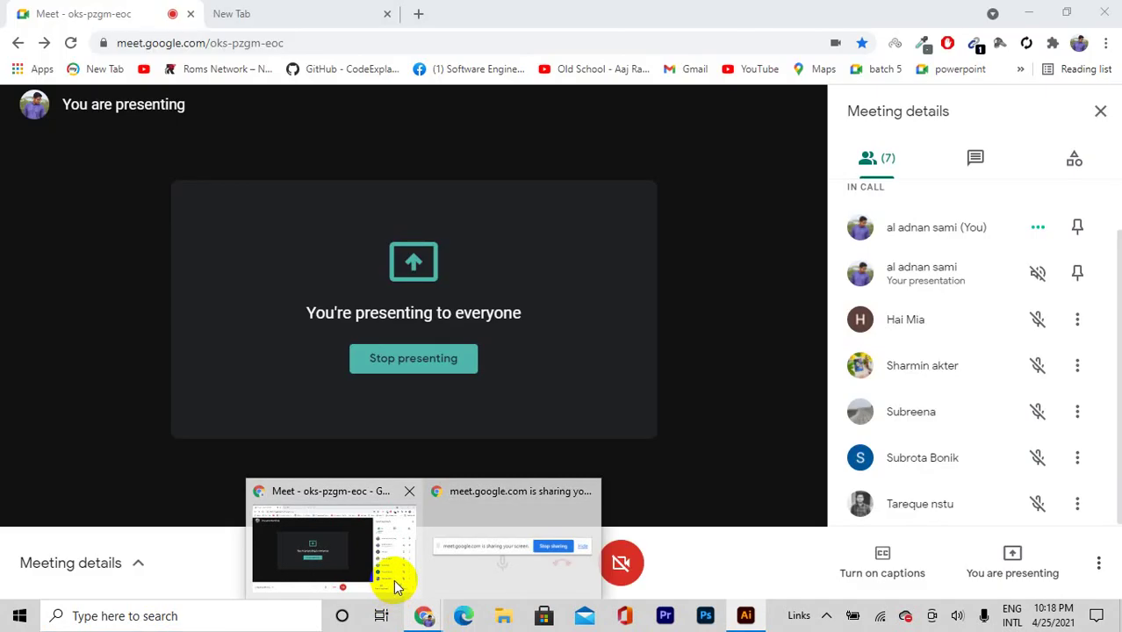
left_click(394, 584)
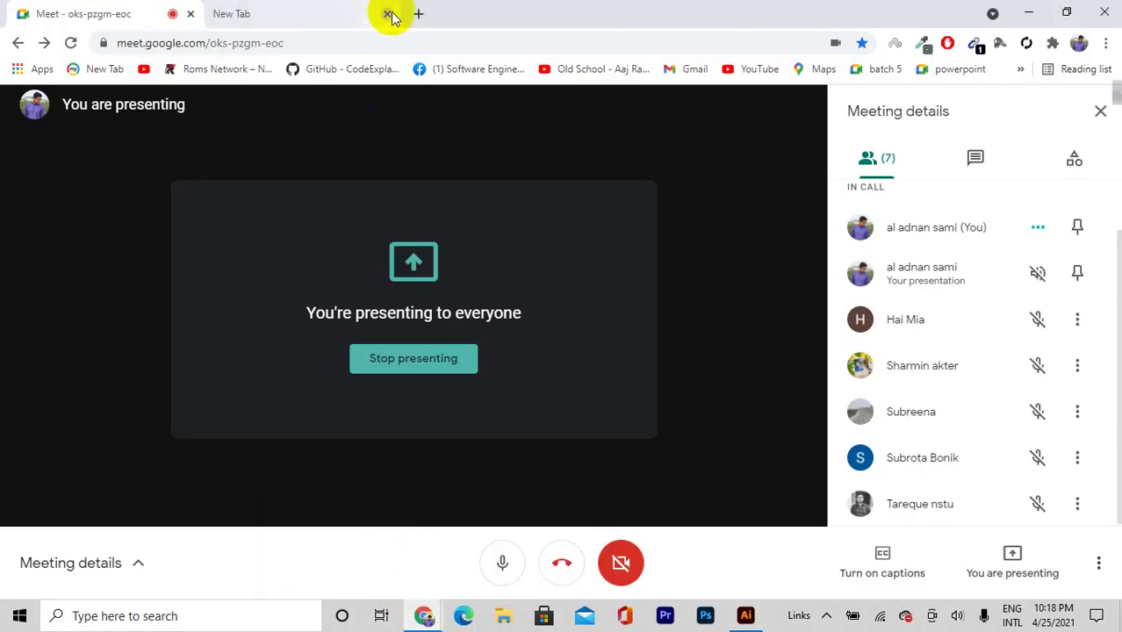
left_click(364, 9)
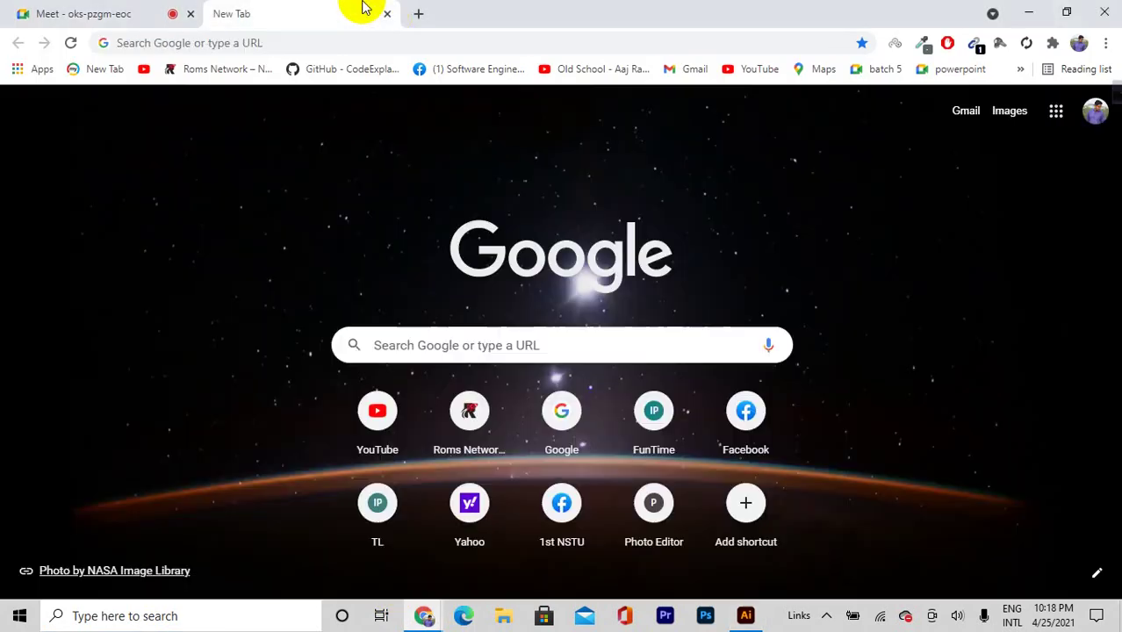
left_click(315, 42)
type("g")
key("BackSpace")
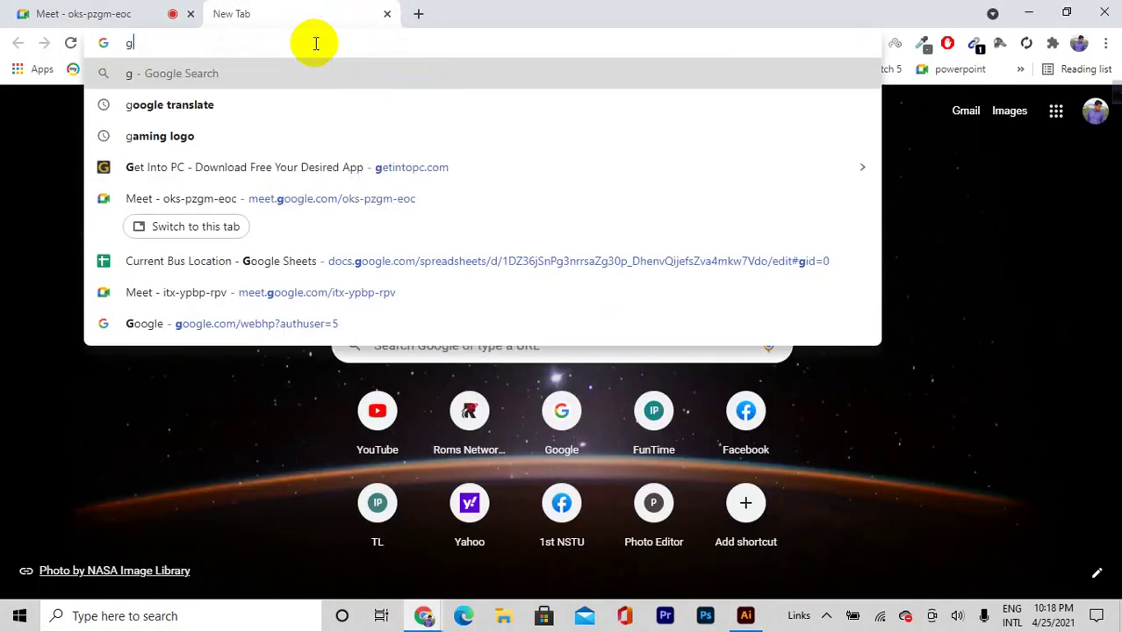
type("com")
key("BackSpace")
key("BackSpace")
key("BackSpace")
key("BackSpace")
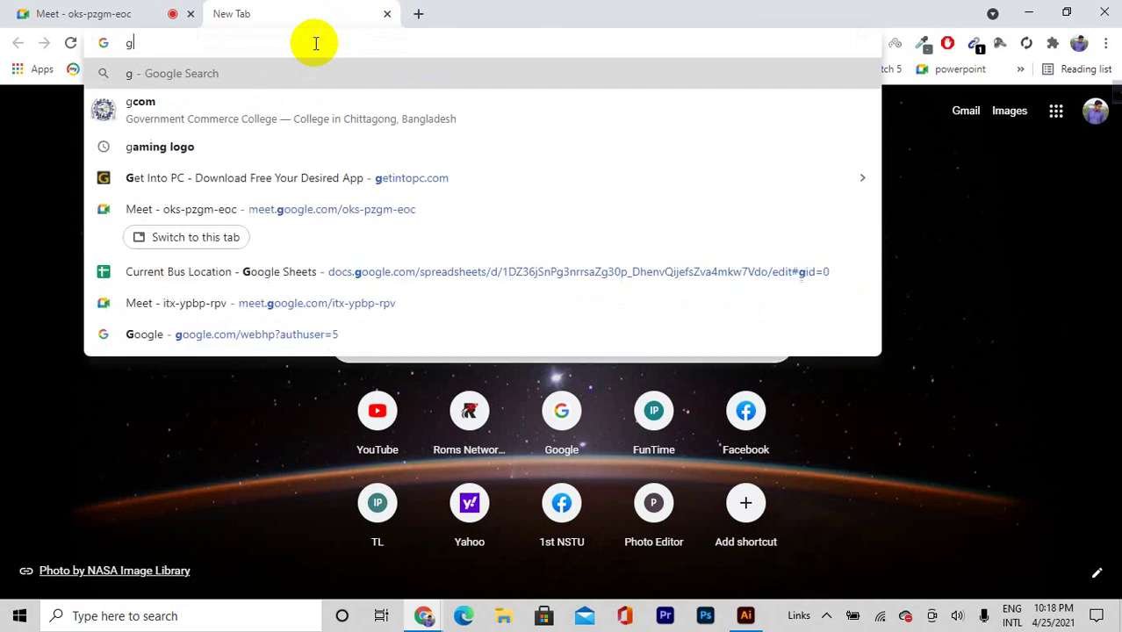
type("crome")
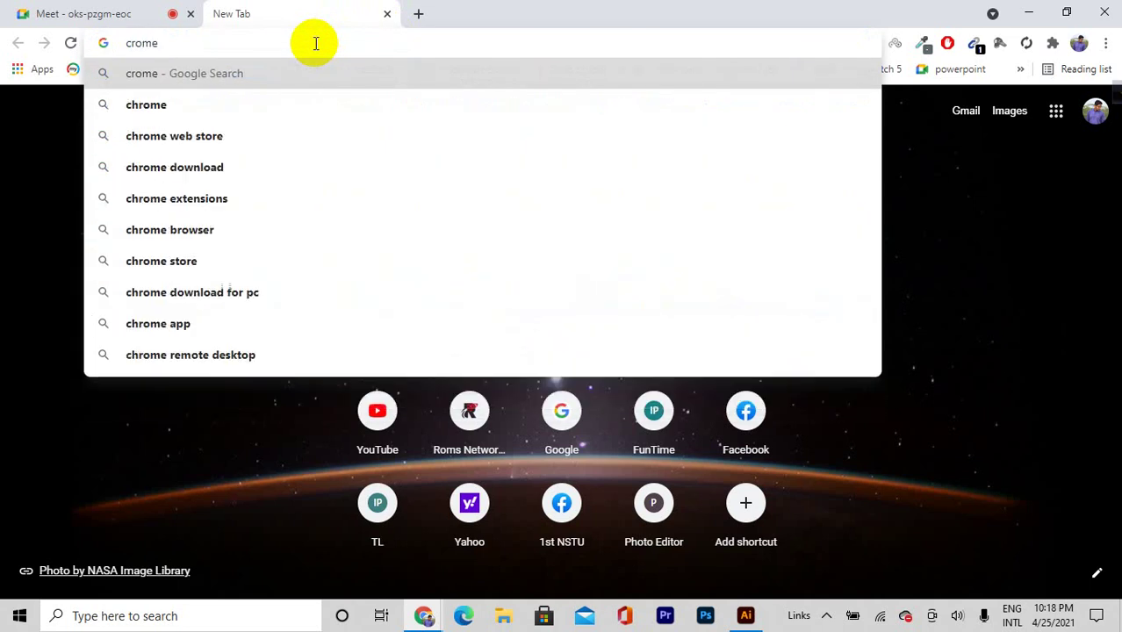
key("Return")
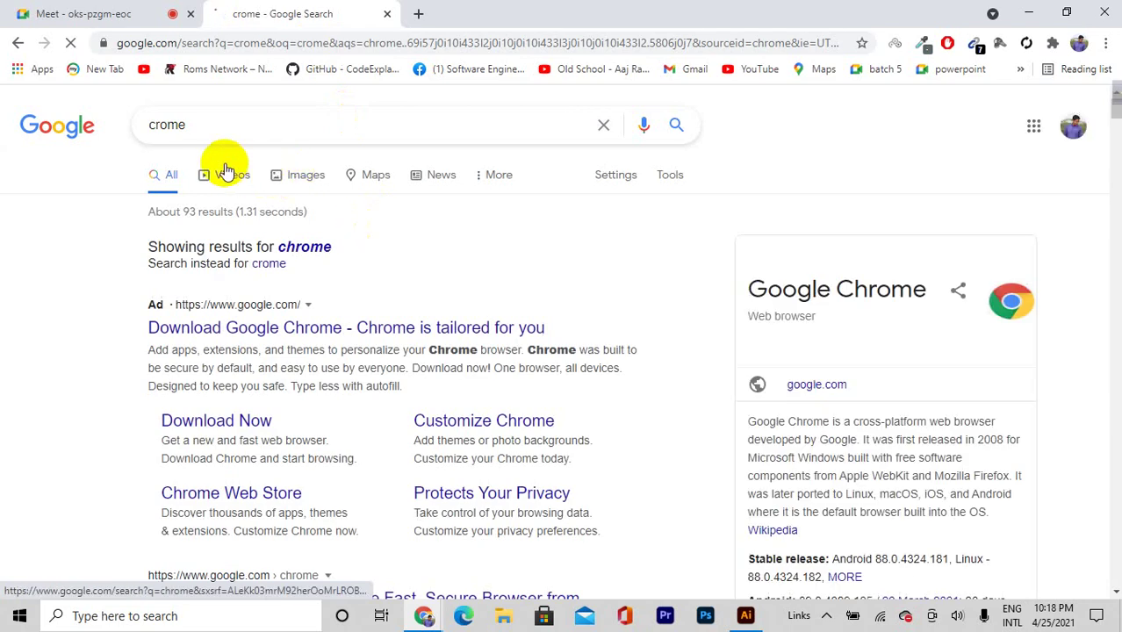
Show the image results and save the XDA Developers picture of the Chrome logo to the computer
left_click(290, 175)
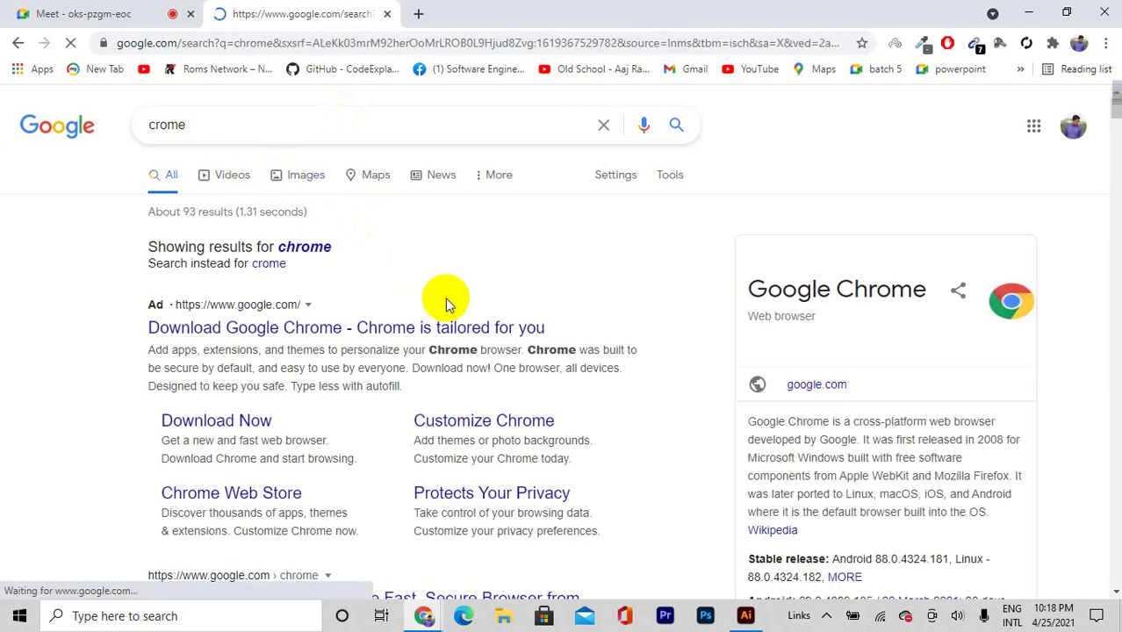
scroll(481, 347, "down", 1)
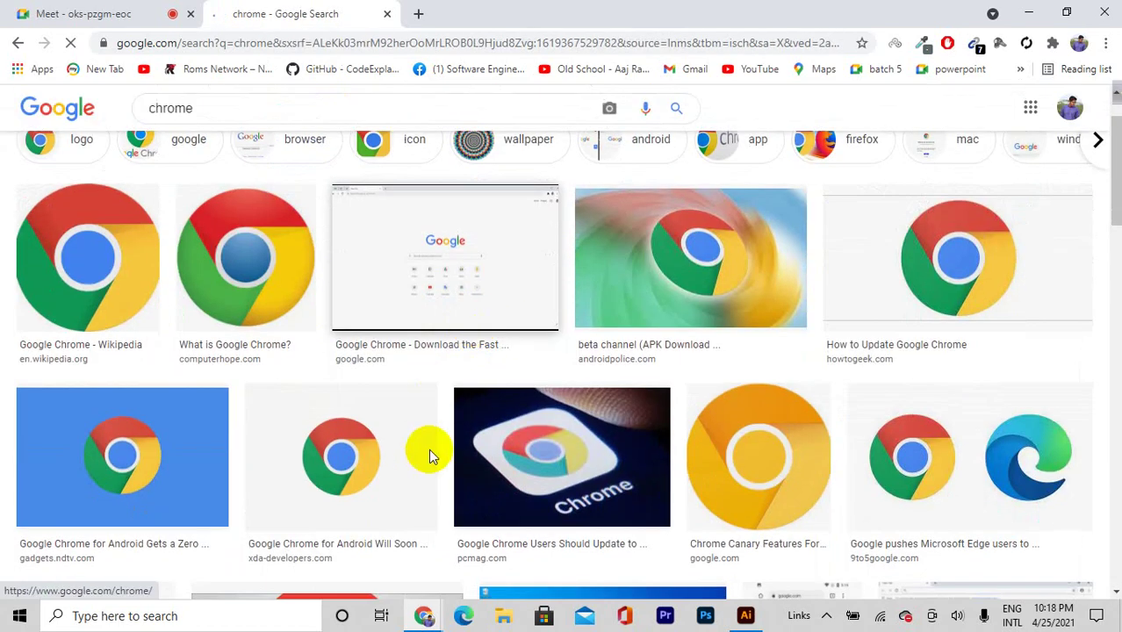
left_click(359, 482)
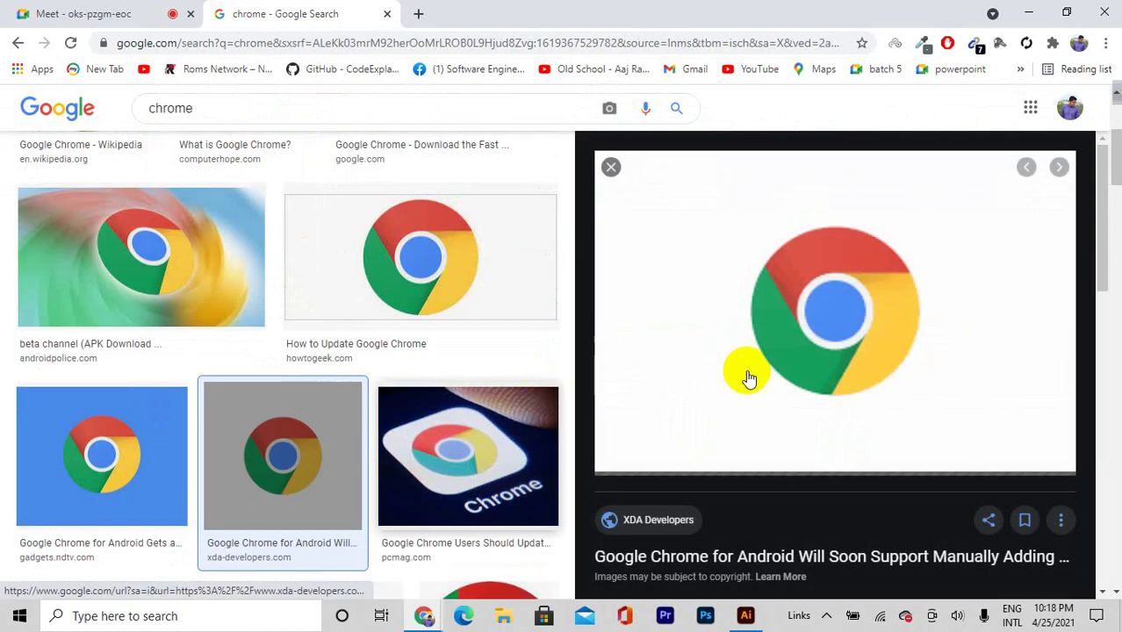
right_click(877, 303)
left_click(916, 475)
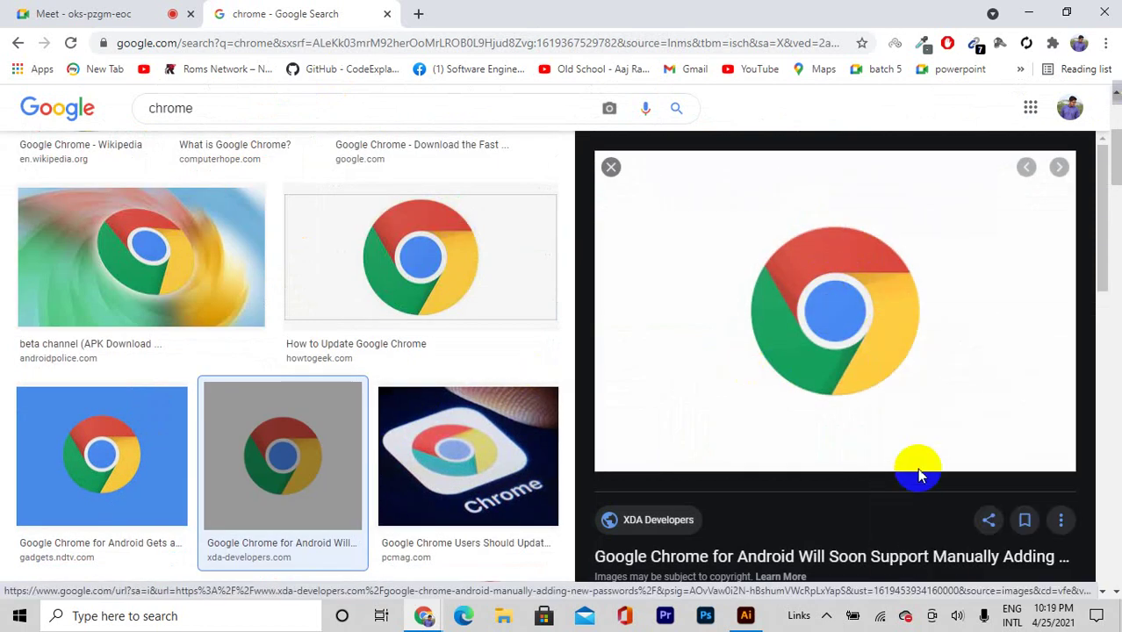
left_click(399, 370)
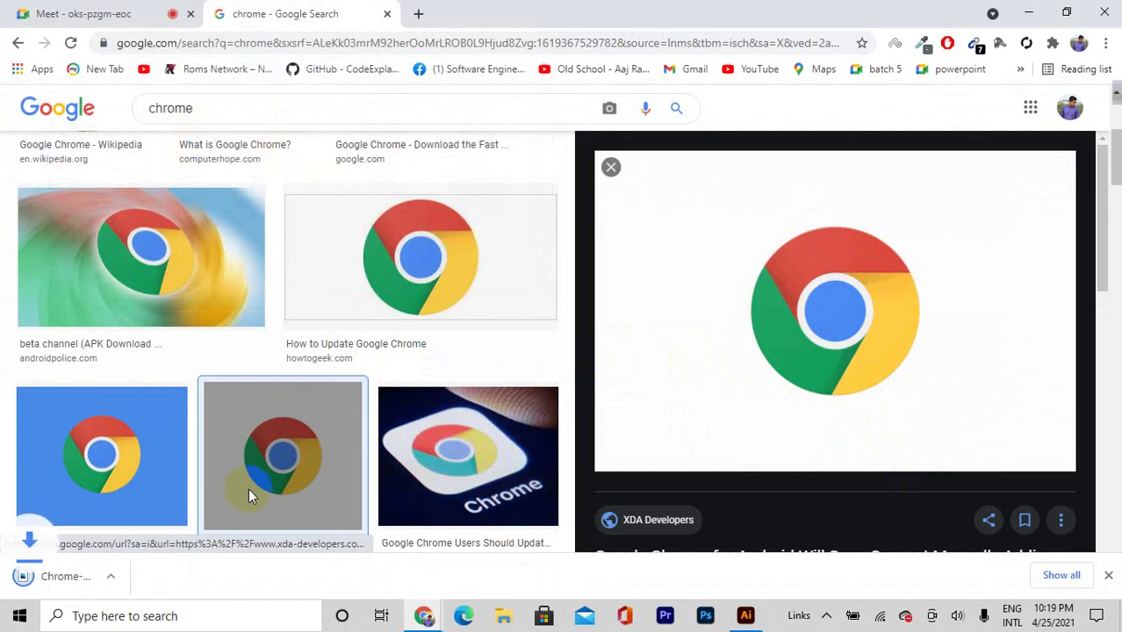
Place the downloaded Chrome logo image into the Illustrator document, shrink it and position it just left of the artboard
left_click_drag(618, 612, 382, 268)
scroll(496, 288, "down", 3)
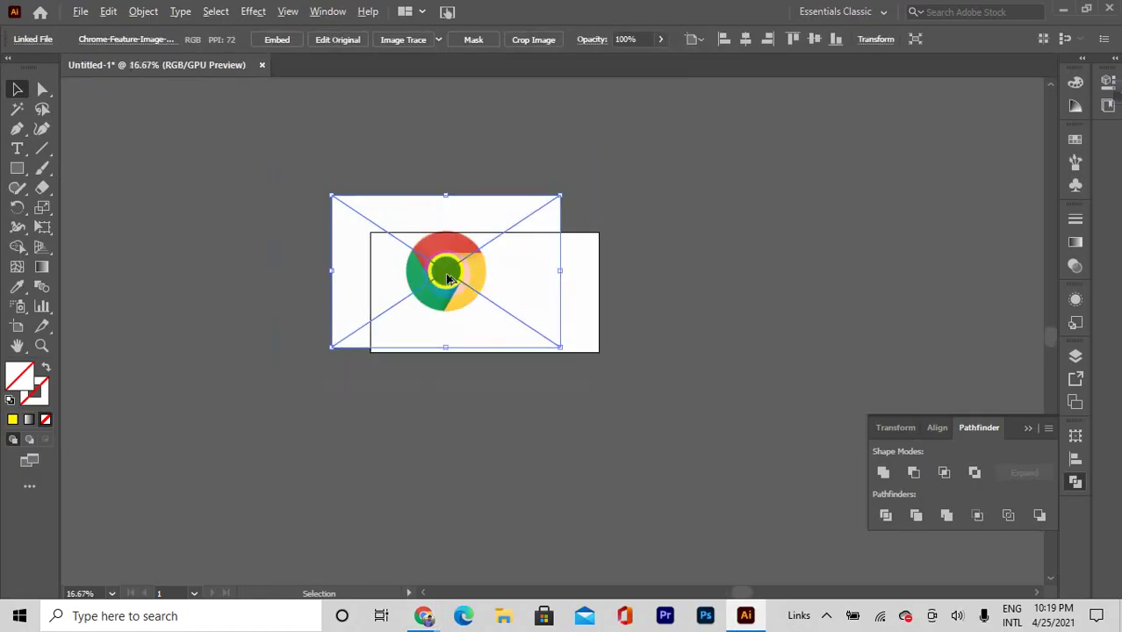
left_click_drag(555, 342, 521, 322)
left_click_drag(491, 285, 343, 295)
Draw a small circle with no fill or stroke near the centre of the artboard using the Ellipse tool
scroll(238, 301, "up", 1)
scroll(241, 298, "up", 1)
scroll(338, 283, "down", 1)
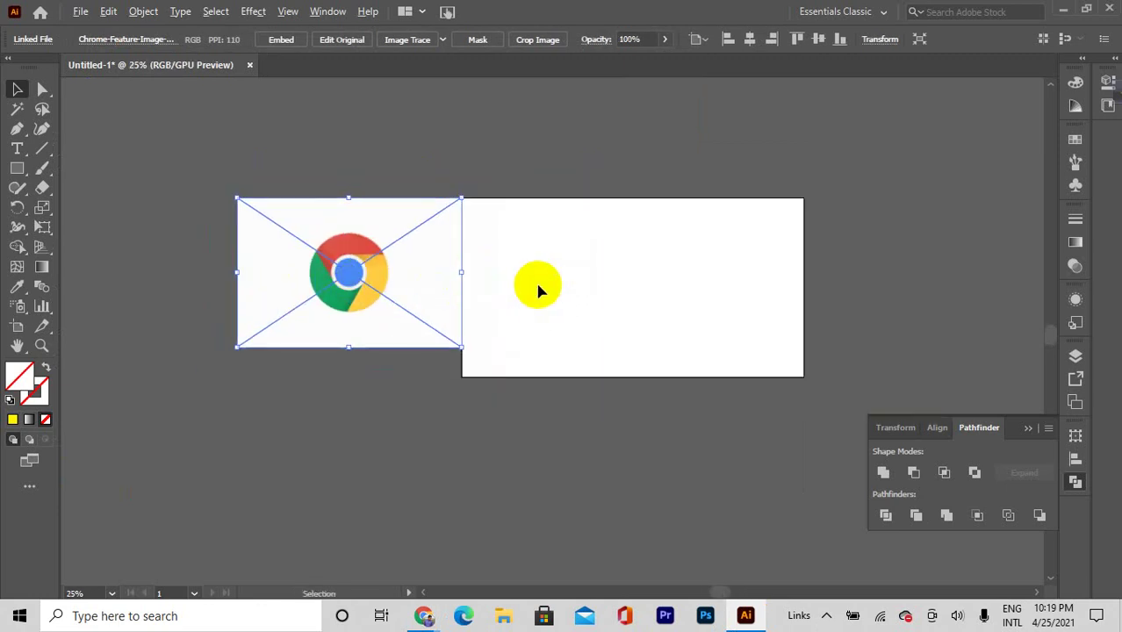
scroll(538, 288, "up", 1)
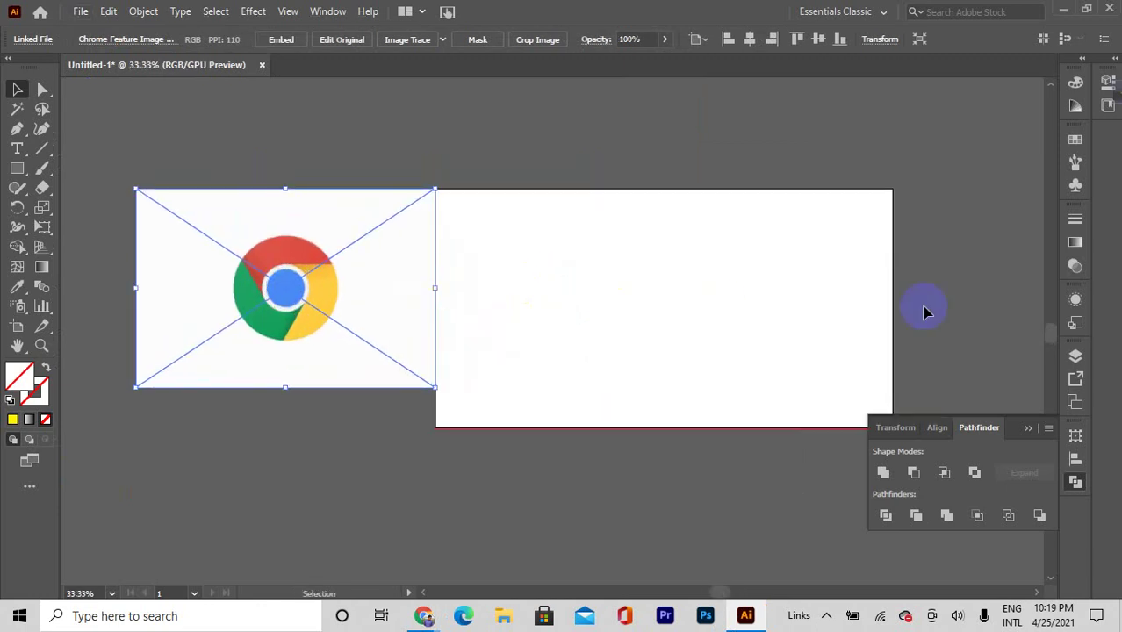
scroll(926, 312, "up", 1)
scroll(869, 305, "down", 1)
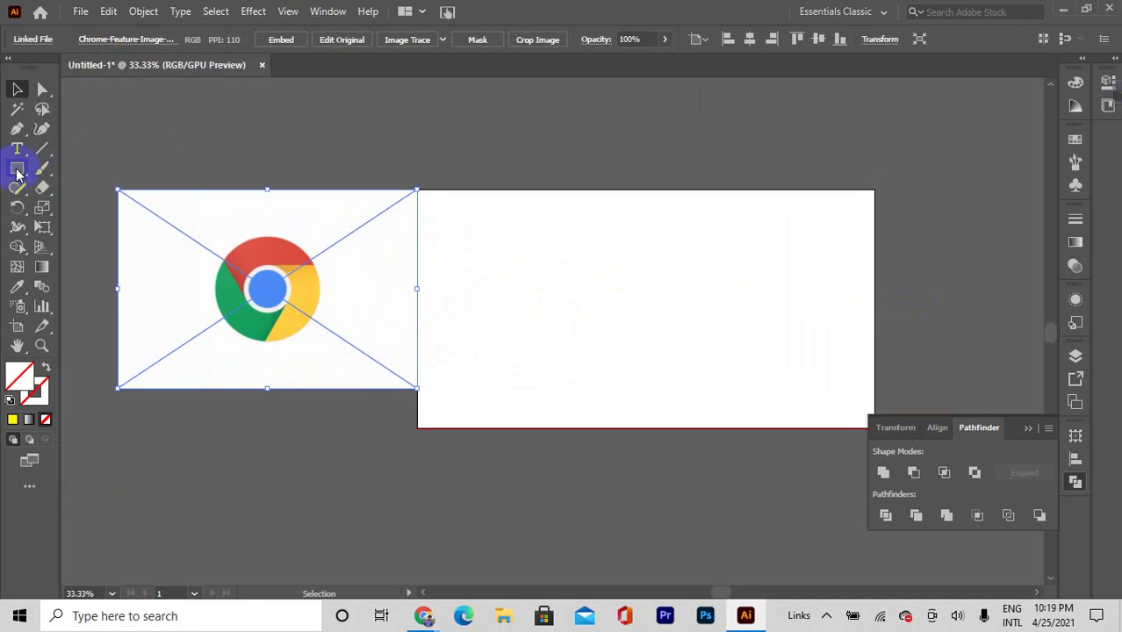
left_click_drag(18, 172, 77, 209)
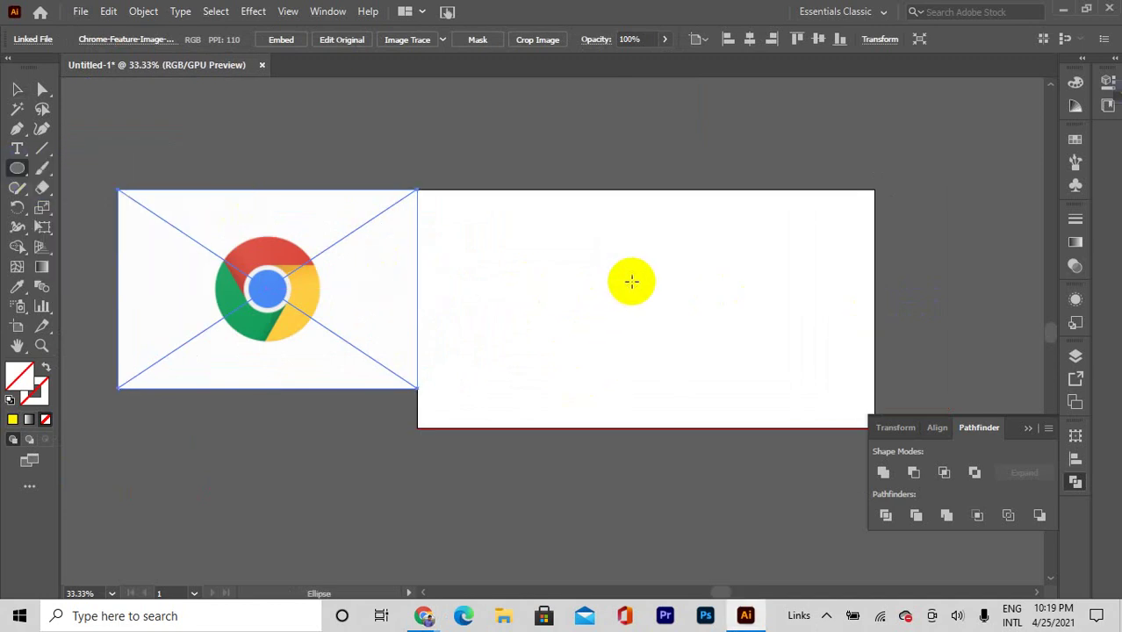
left_click_drag(623, 281, 657, 312)
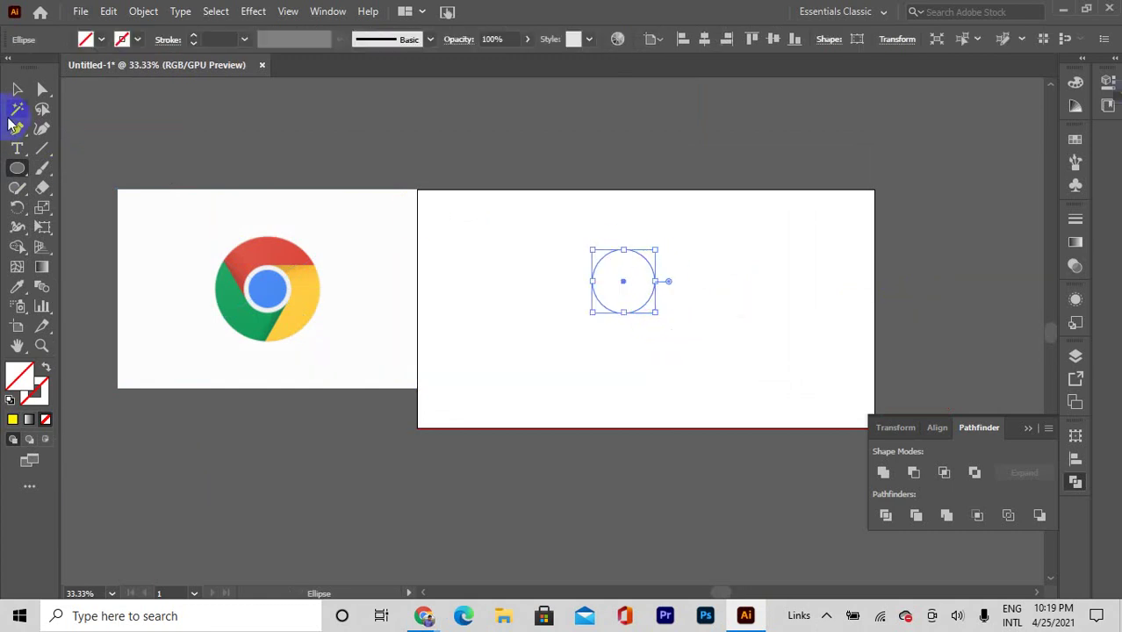
Move the circle slightly down and enlarge it proportionally from its centre to about two and a half times its size
left_click(17, 88)
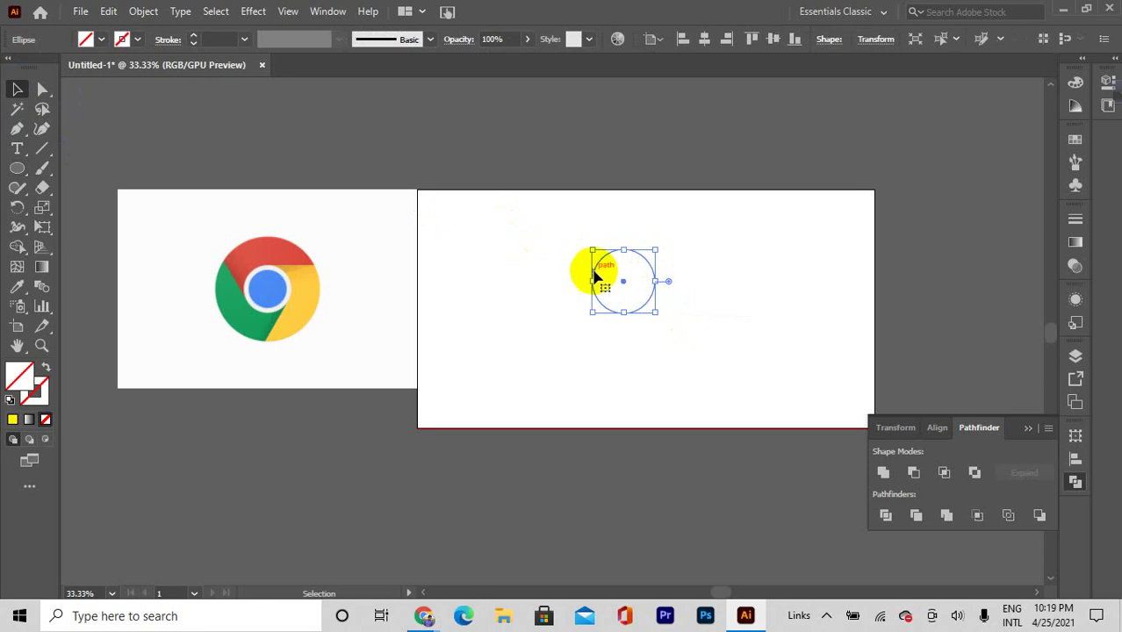
left_click_drag(626, 286, 577, 301)
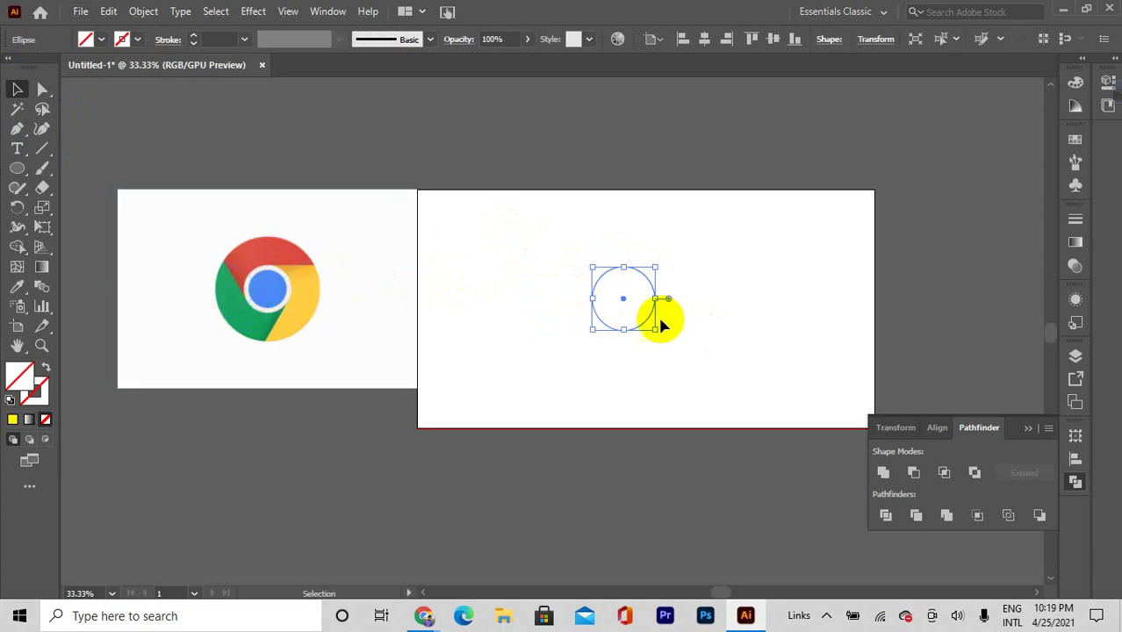
left_click_drag(655, 330, 702, 376)
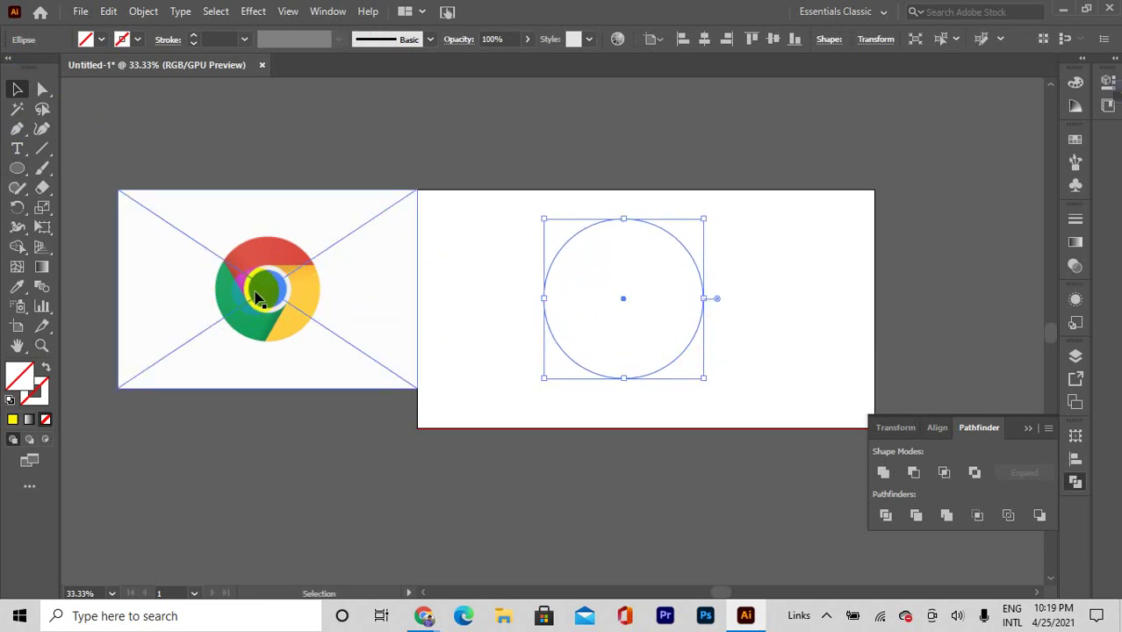
Fill the large circle with yellow FFF200 and draw a smaller yellow circle overlapping its left edge
left_click_drag(27, 170, 96, 186)
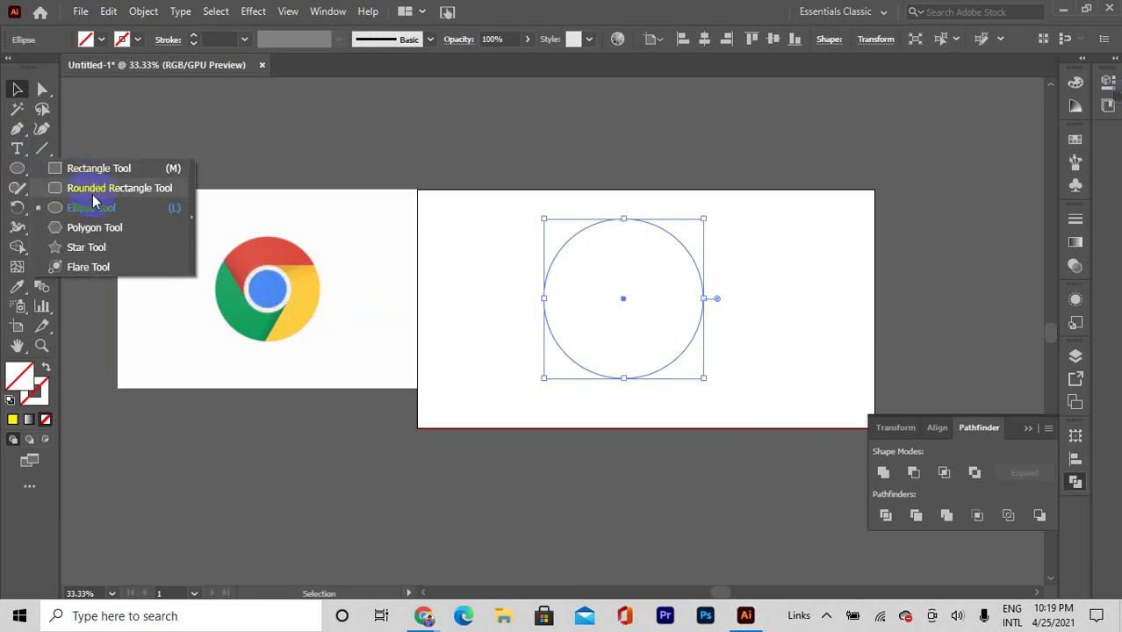
left_click(13, 420)
left_click(24, 174)
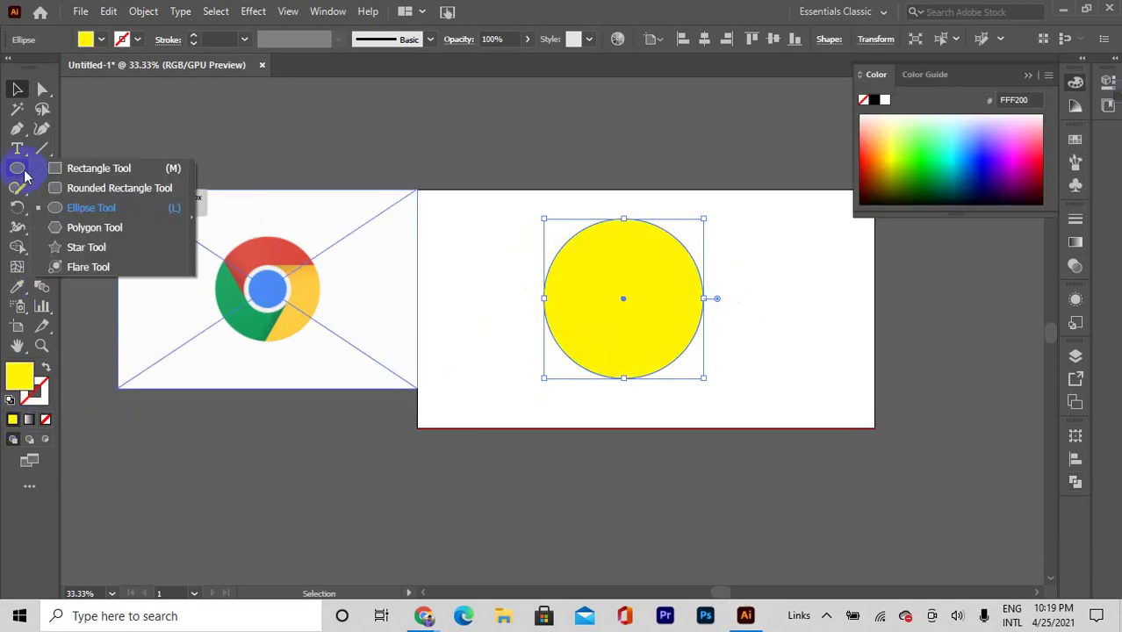
left_click_drag(24, 174, 83, 207)
left_click(686, 310)
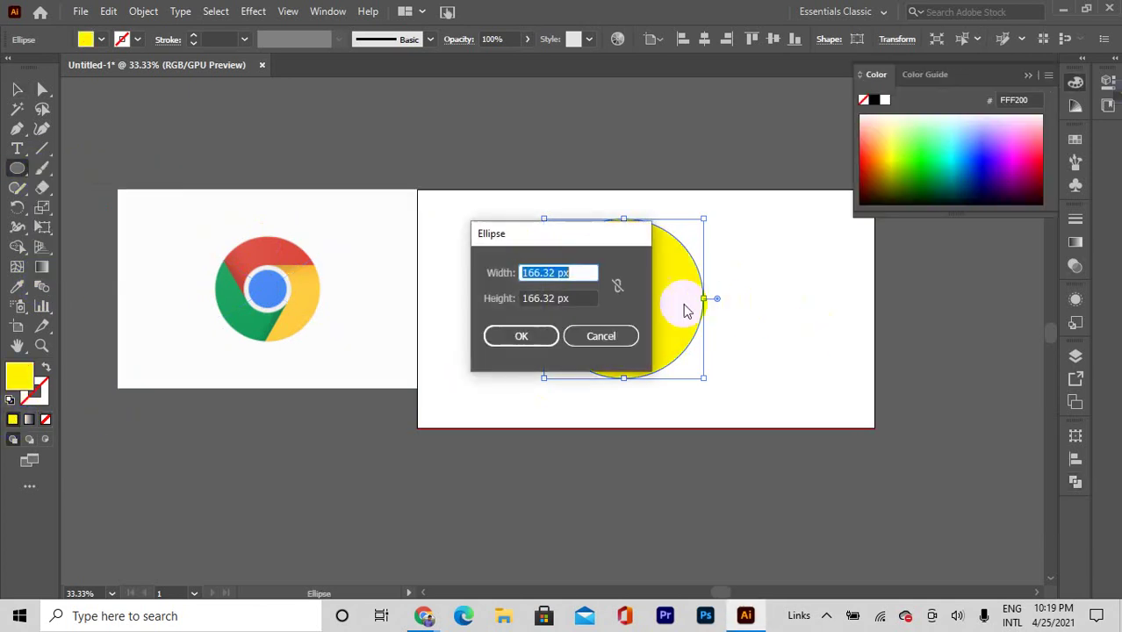
left_click(600, 337)
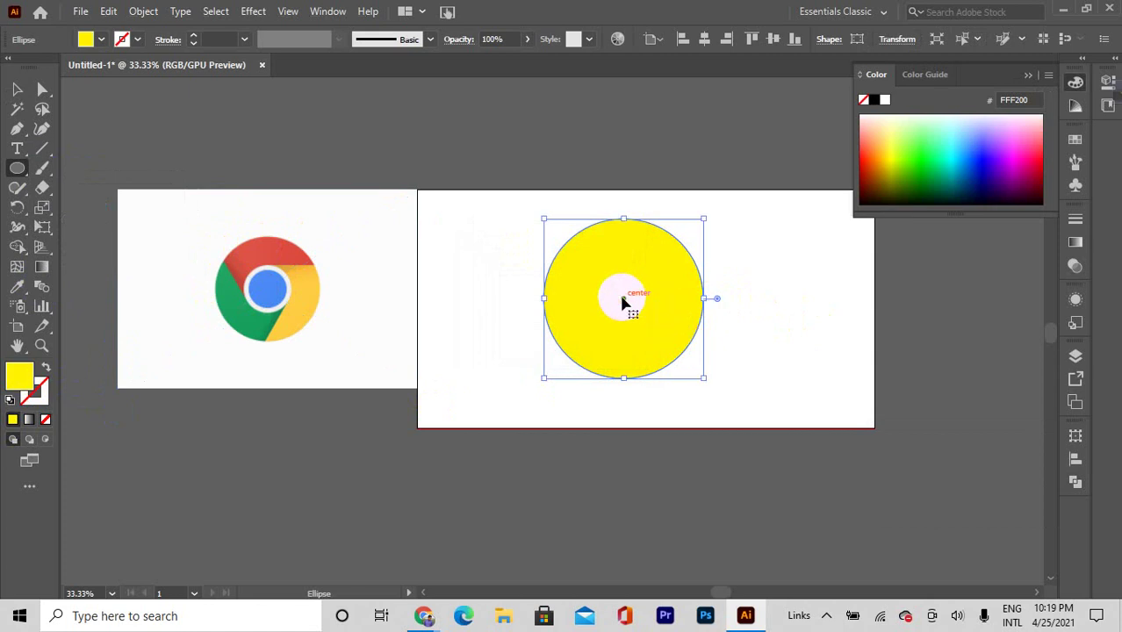
left_click_drag(507, 282, 556, 332)
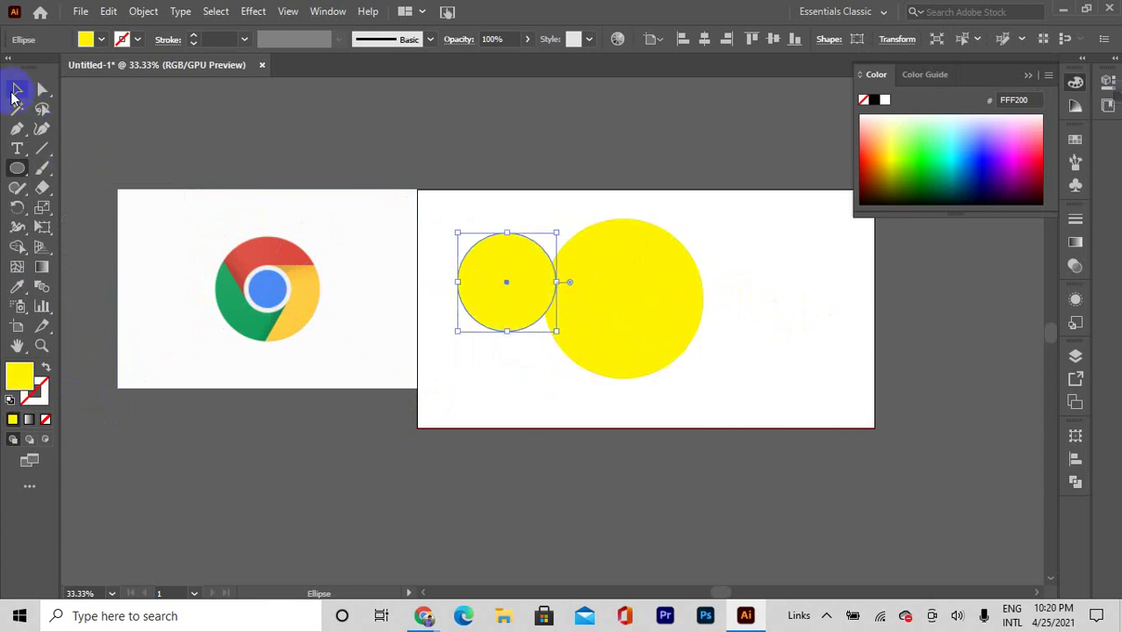
Move the smaller circle to the large circle's centre and shrink it to about half the large circle's diameter
left_click(17, 90)
left_click_drag(504, 284, 620, 301)
left_click_drag(674, 349, 663, 338)
left_click(632, 302)
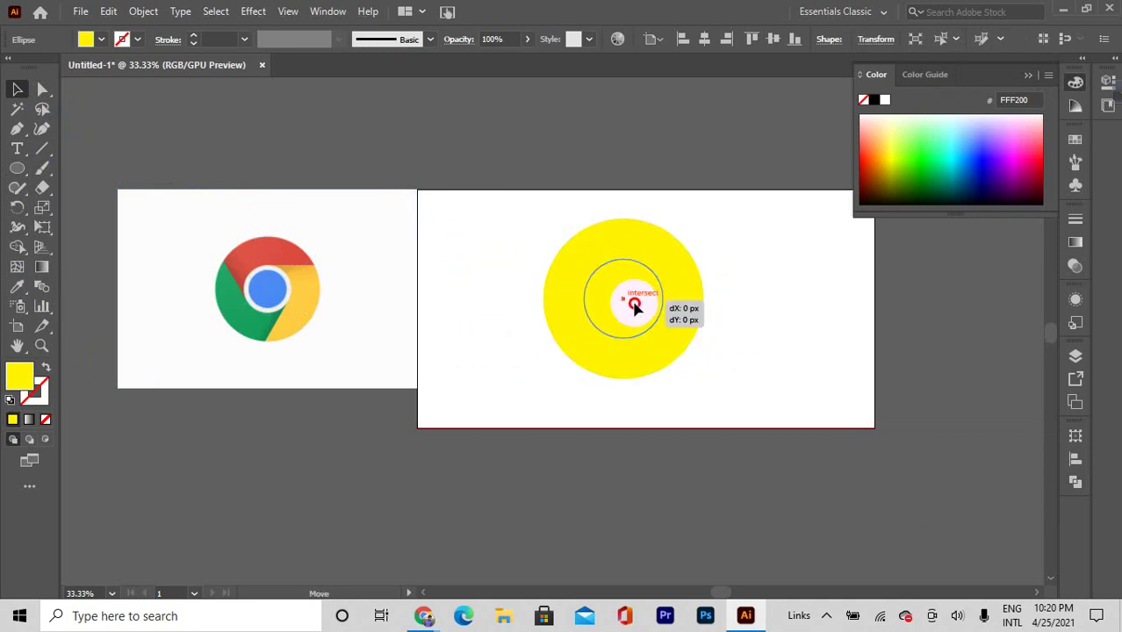
Try to subtract the small circle from the large one with the Minus Front Pathfinder operation
left_click_drag(694, 233, 642, 344)
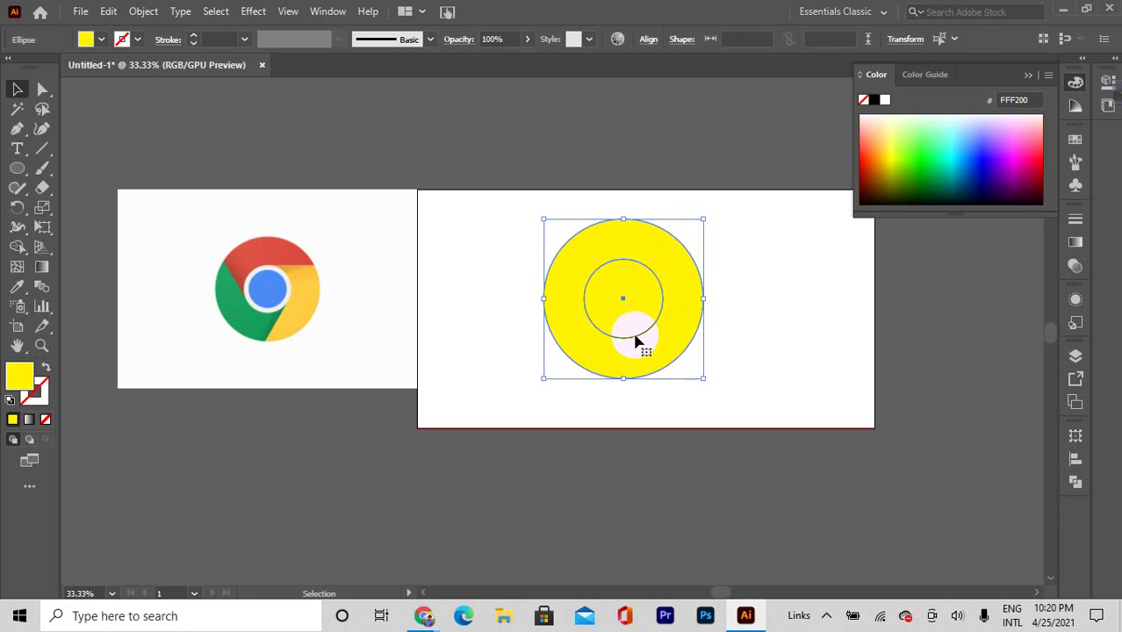
left_click(1077, 479)
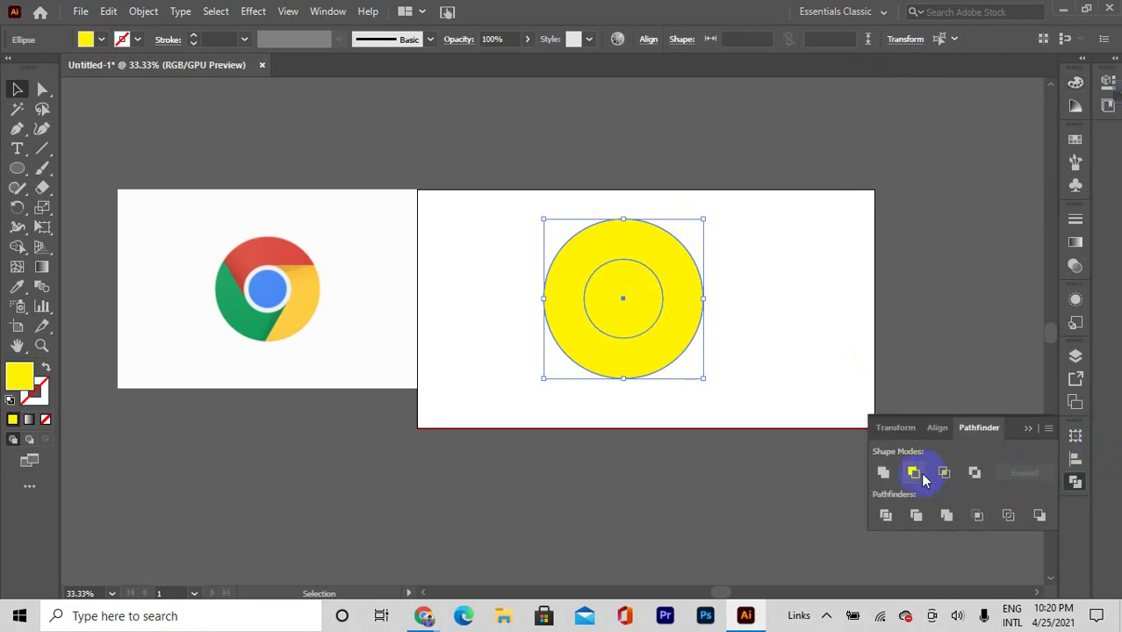
left_click(921, 475)
left_click(697, 330)
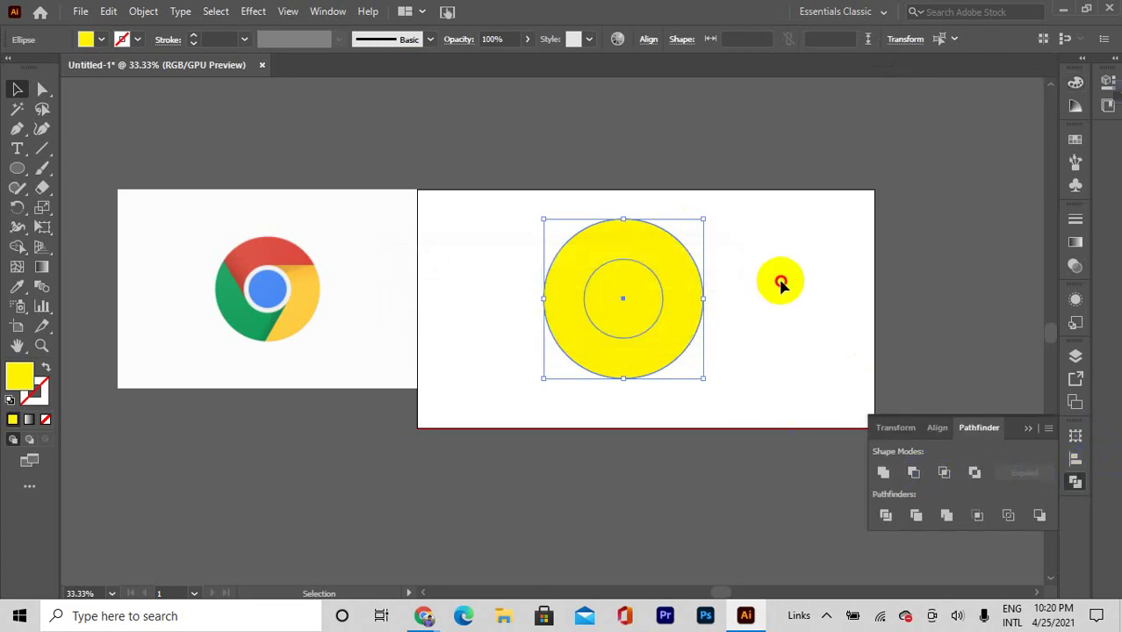
left_click(796, 225)
left_click_drag(796, 226, 639, 406)
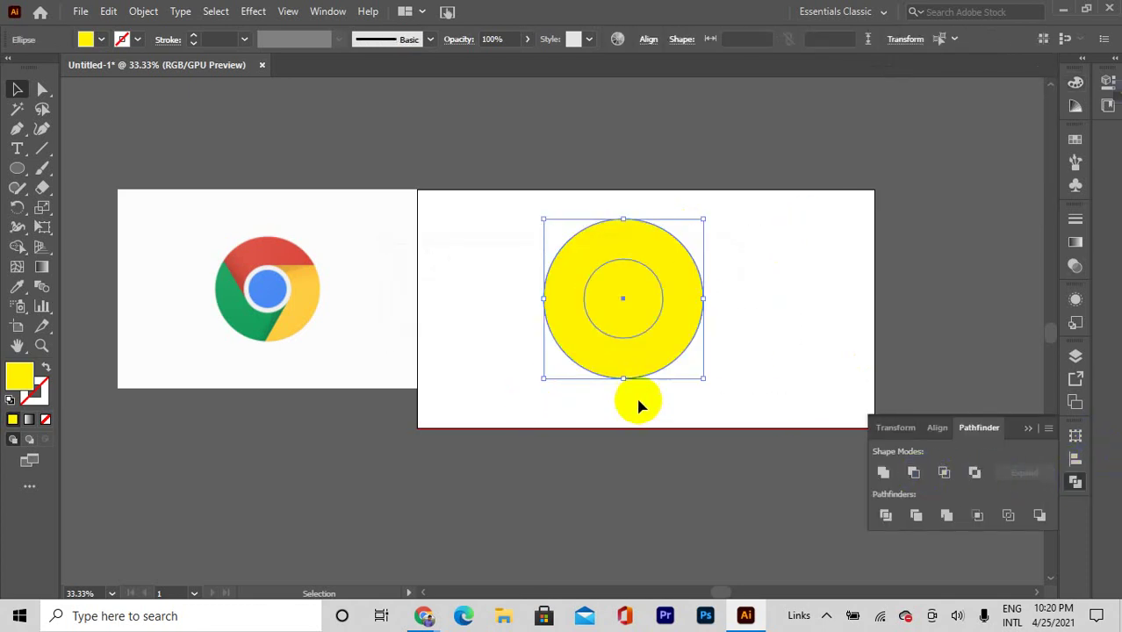
left_click(920, 476)
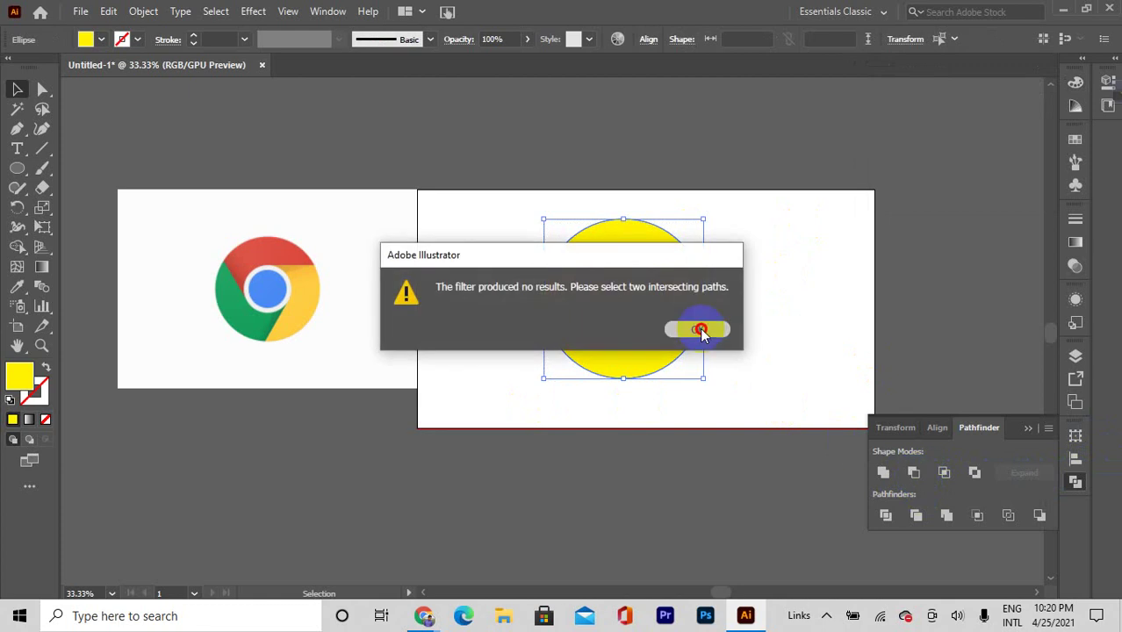
left_click(700, 331)
Split the two circles with the Divide Pathfinder operation, ungroup the pieces and delete the inner disc, leaving a yellow ring
left_click(887, 514)
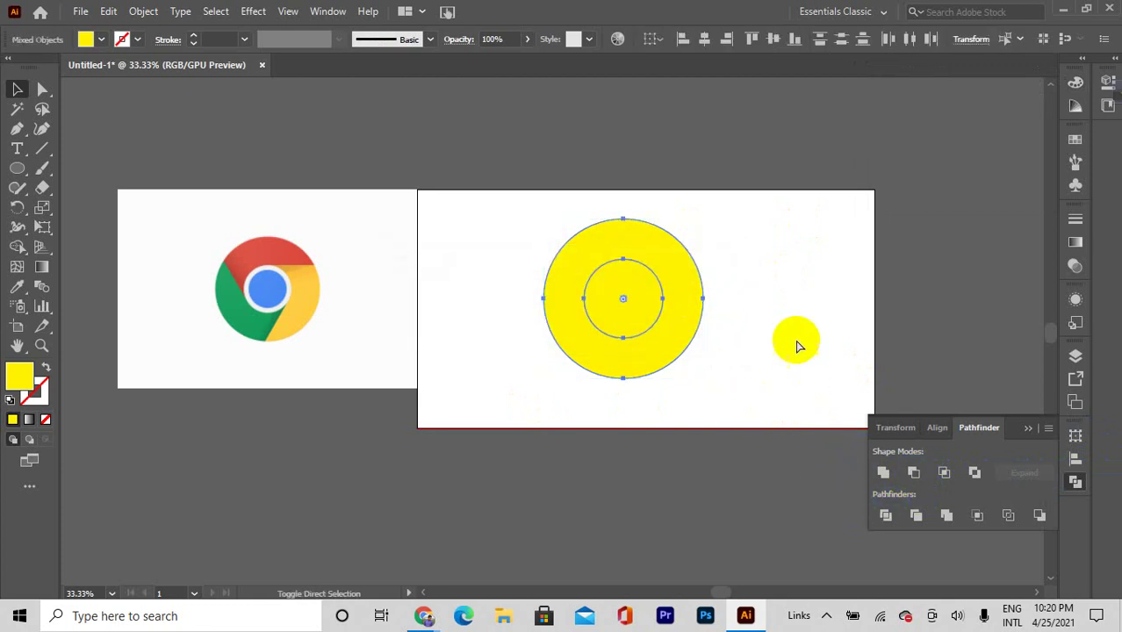
left_click(783, 286)
left_click(633, 308)
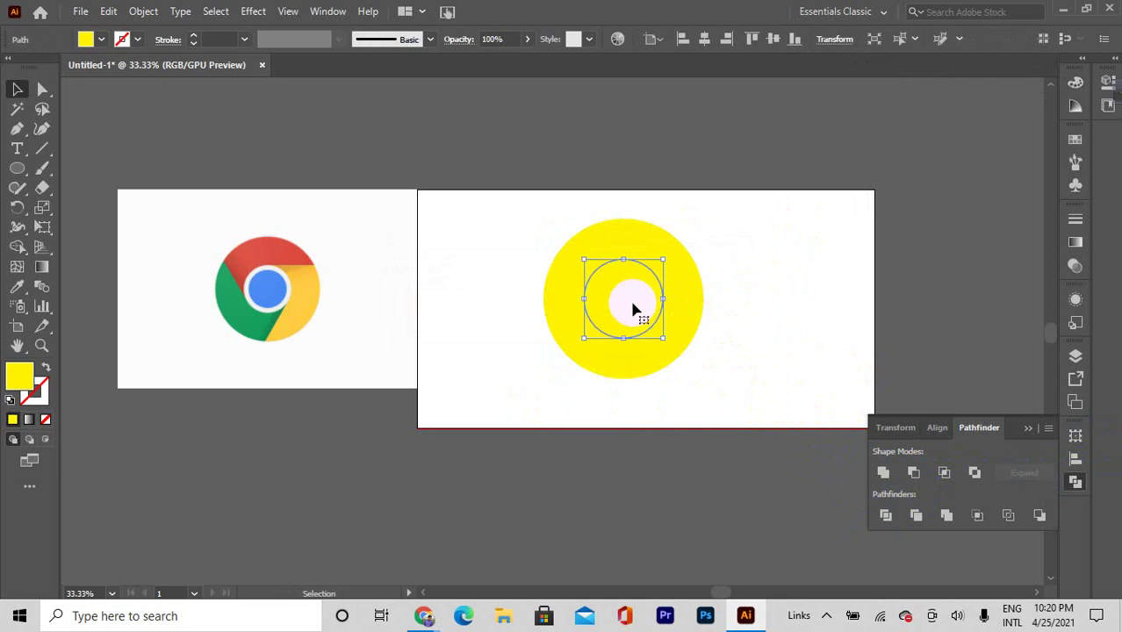
key("Delete")
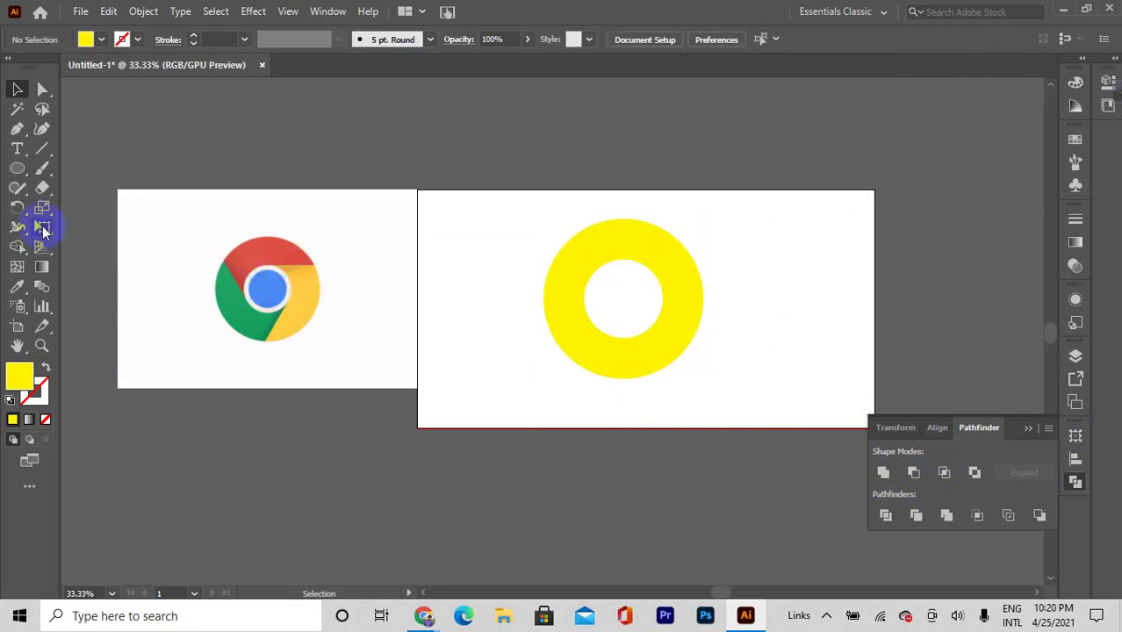
Draw a circle slightly smaller than the ring's hole at its centre and fill it with blue sampled from the reference logo
left_click(18, 167)
mouse_move(603, 283)
left_mouse_down()
mouse_move(653, 320)
mouse_move(623, 298)
left_mouse_up()
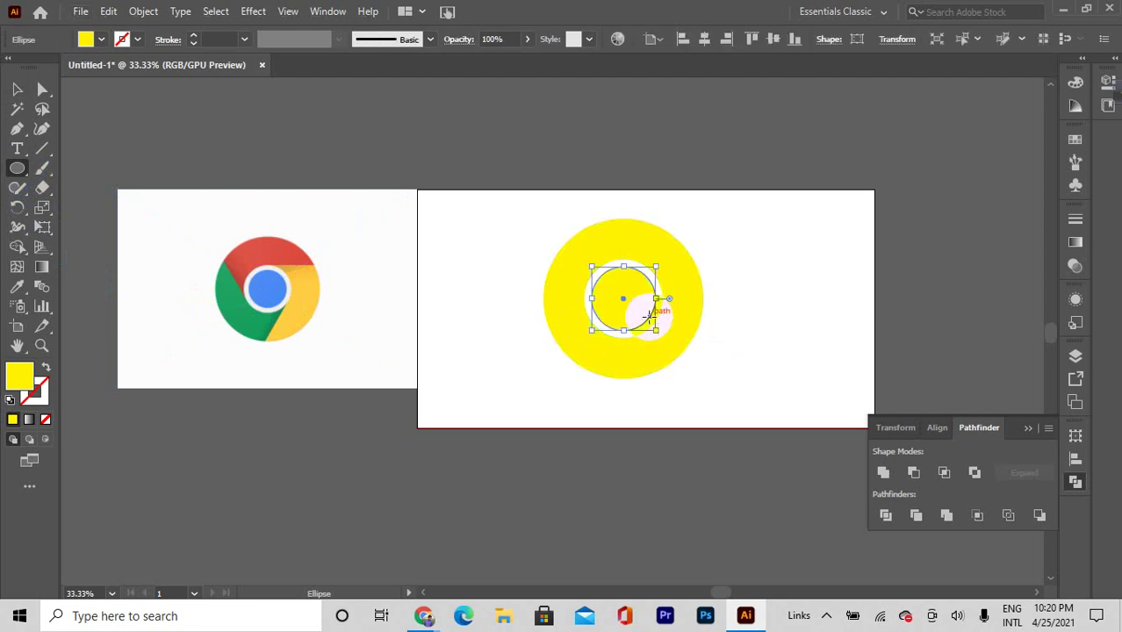
left_click(18, 288)
left_click(268, 292)
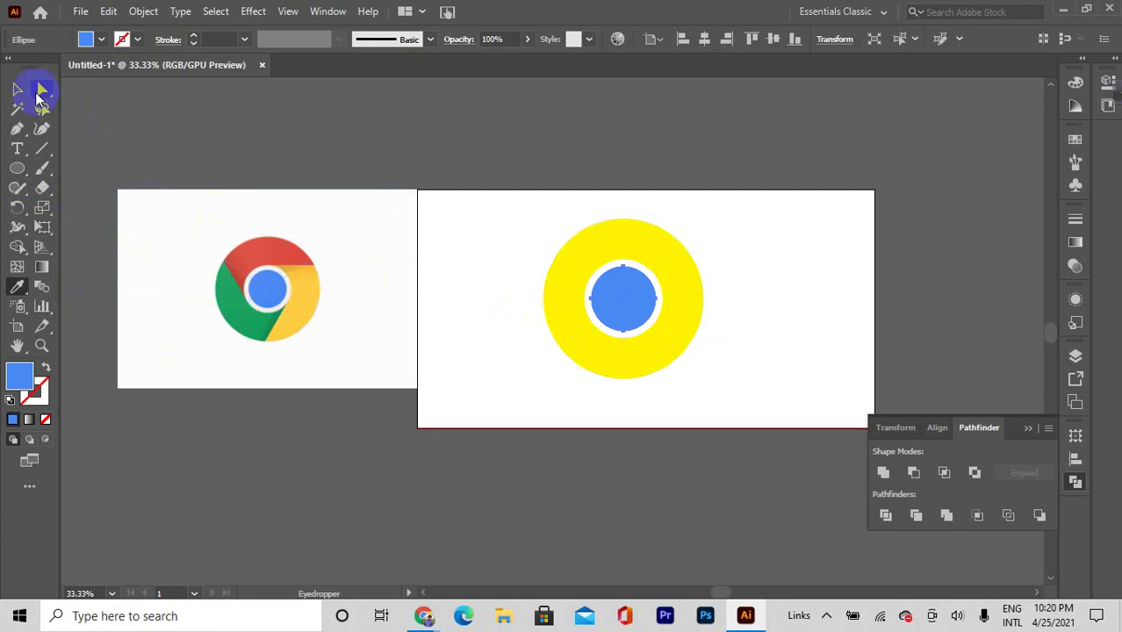
left_click(36, 92)
left_click(217, 168)
left_click(612, 268)
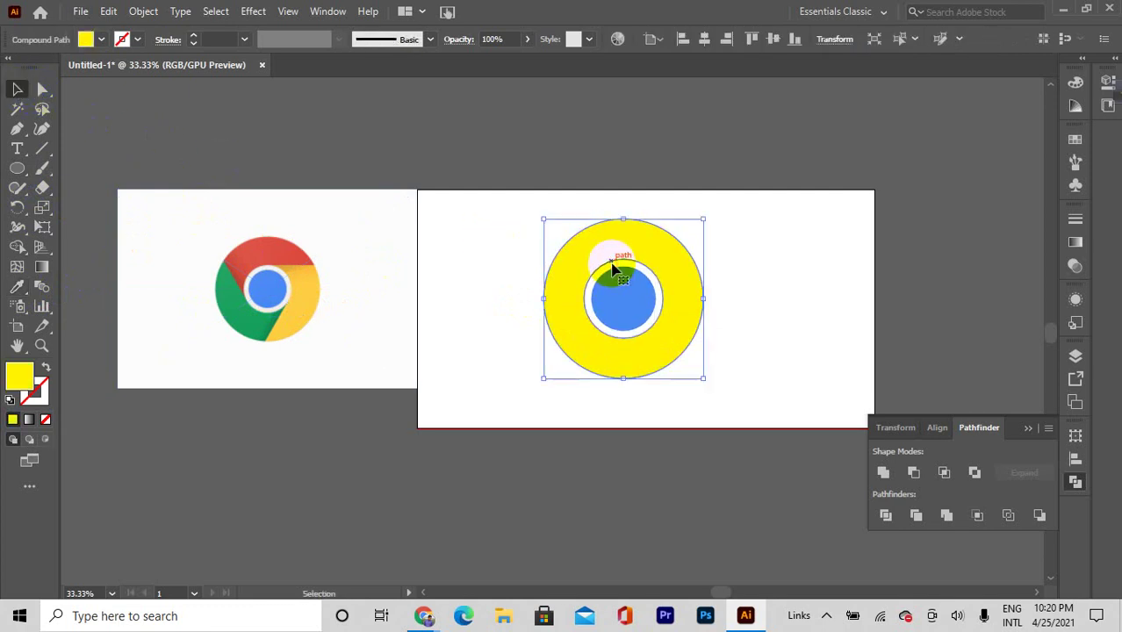
left_click_drag(612, 268, 681, 271)
left_click(636, 296)
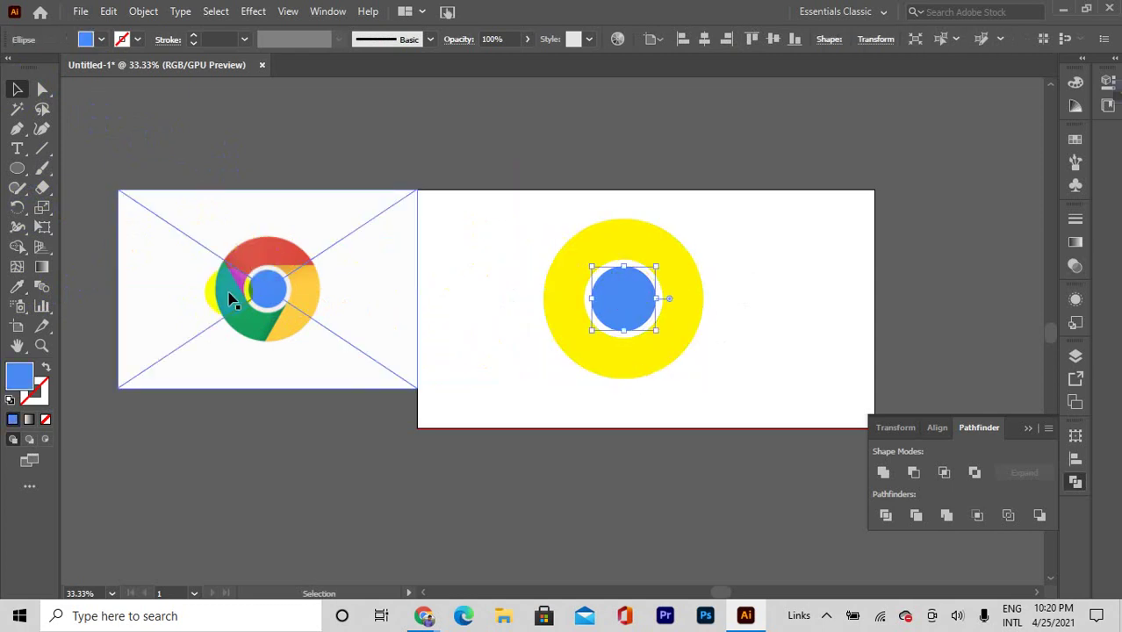
scroll(632, 306, "up", 1)
scroll(697, 270, "up", 1)
scroll(691, 261, "down", 1)
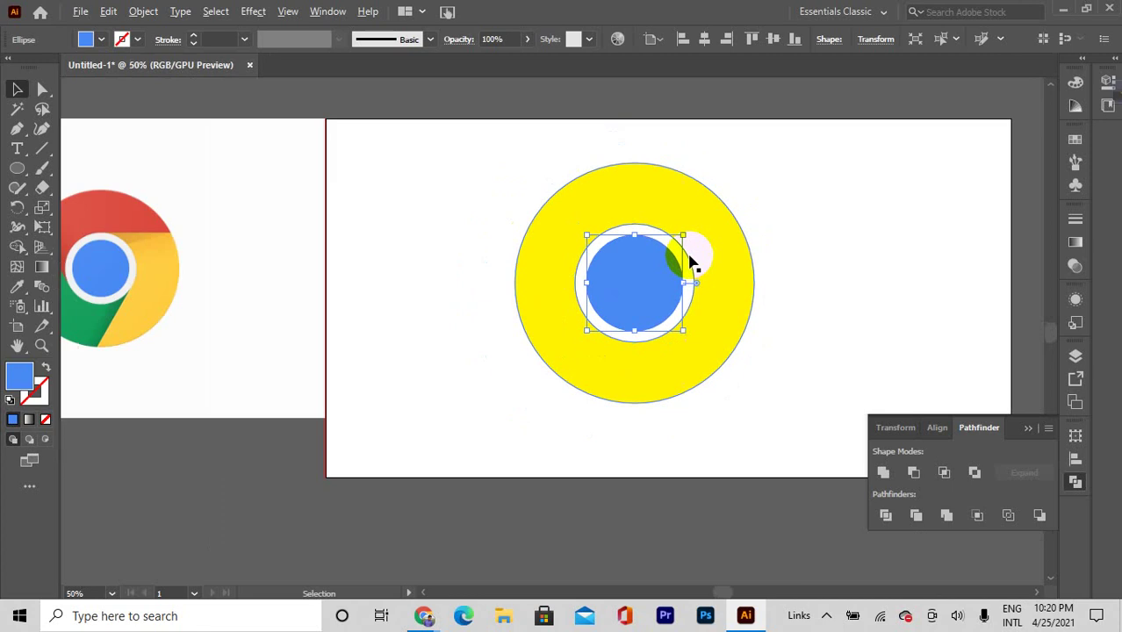
Draw a straight line from the top of the ring's inner edge outward past the outer edge at the upper right
left_click(42, 148)
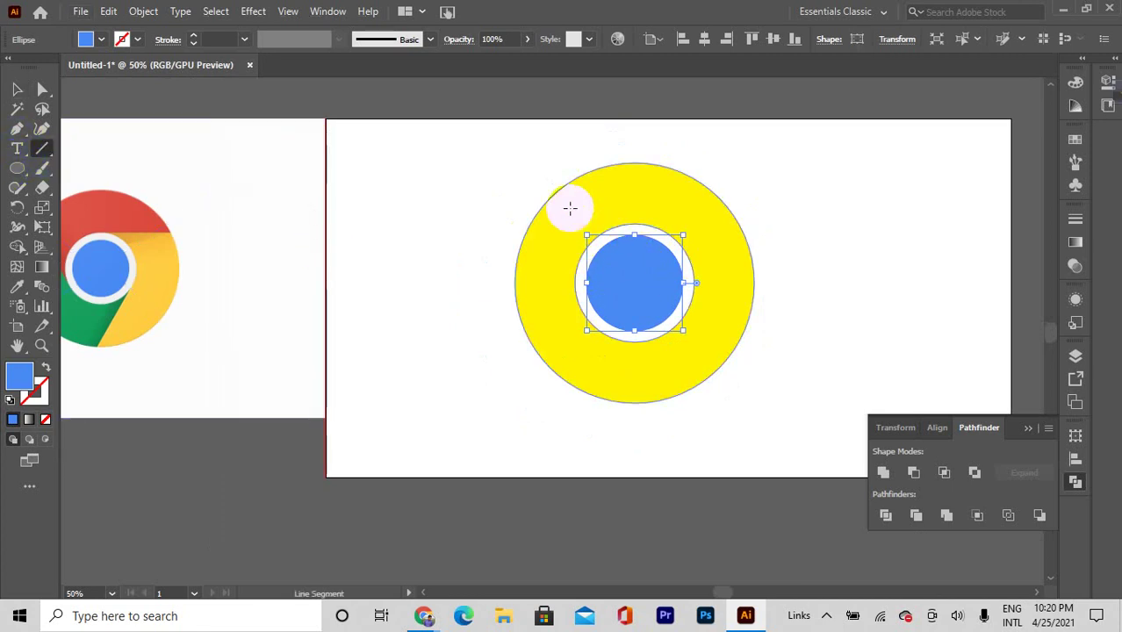
left_click(17, 89)
left_click(432, 184)
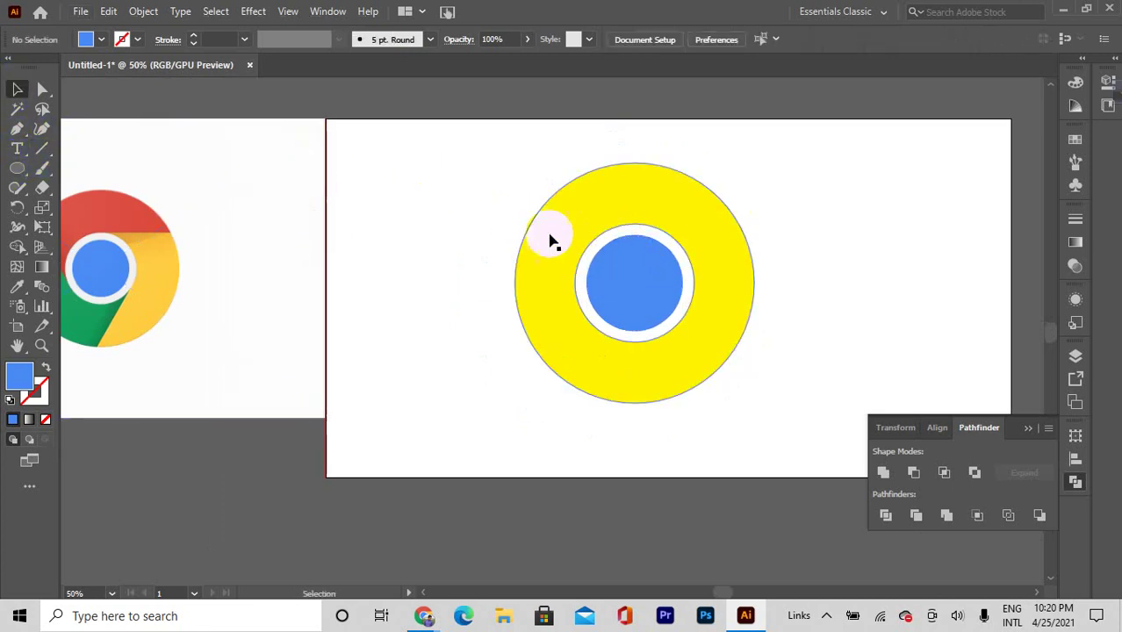
left_click(42, 148)
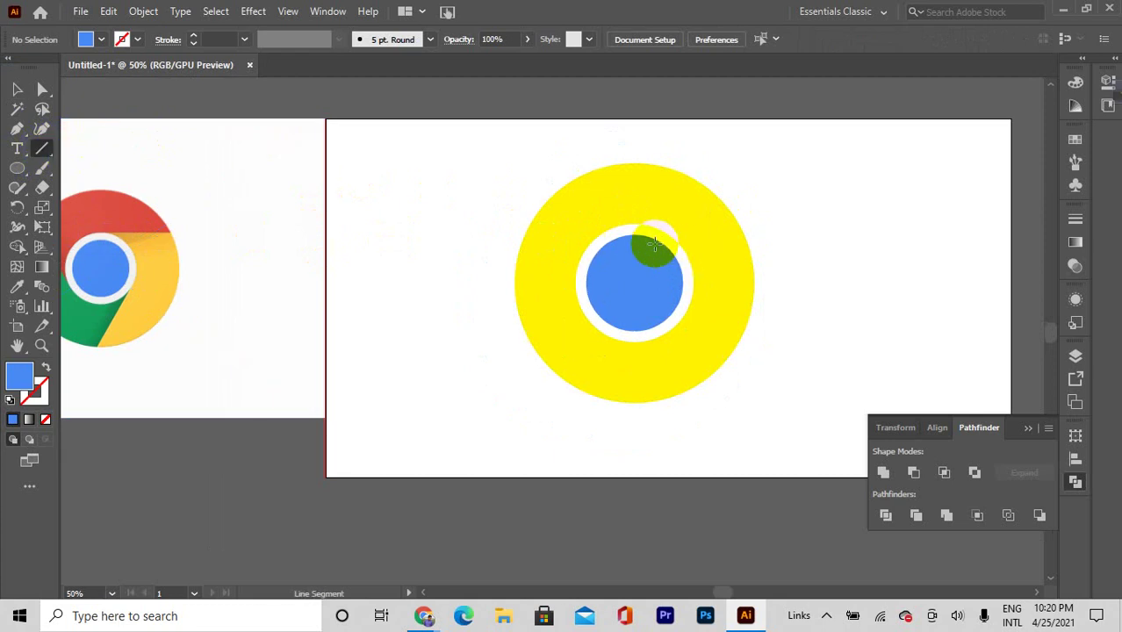
scroll(635, 235, "up", 2)
left_click_drag(611, 215, 913, 173)
left_click(600, 242)
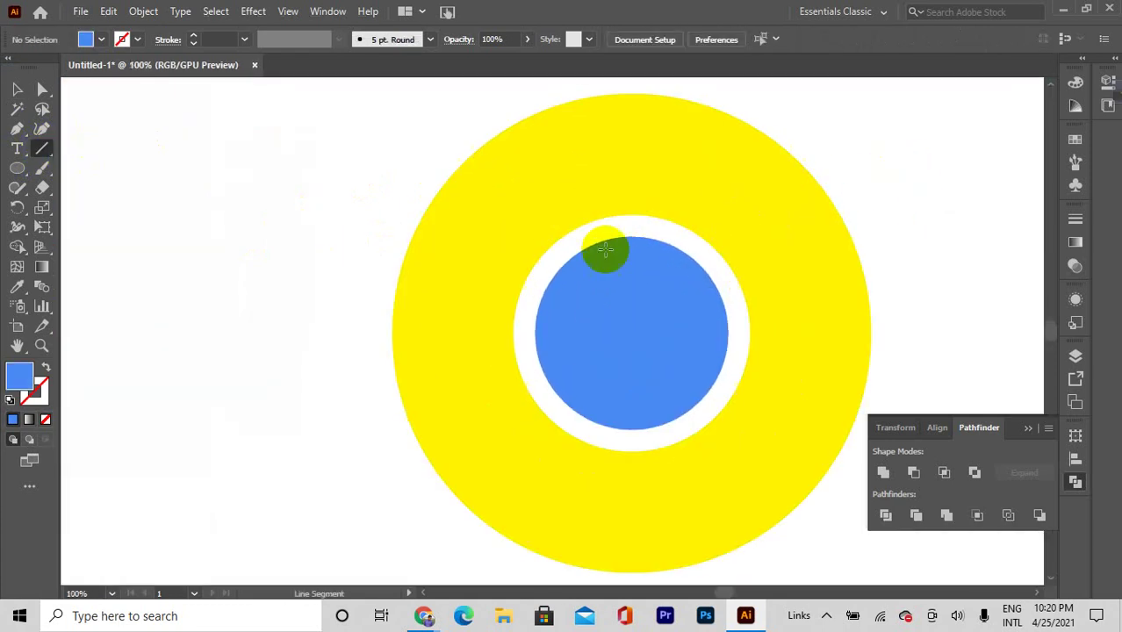
left_click_drag(593, 227, 847, 155)
key("ctrl+z")
left_click(603, 219)
left_click_drag(600, 218, 864, 155)
scroll(619, 252, "up", 2)
scroll(619, 252, "up", 1)
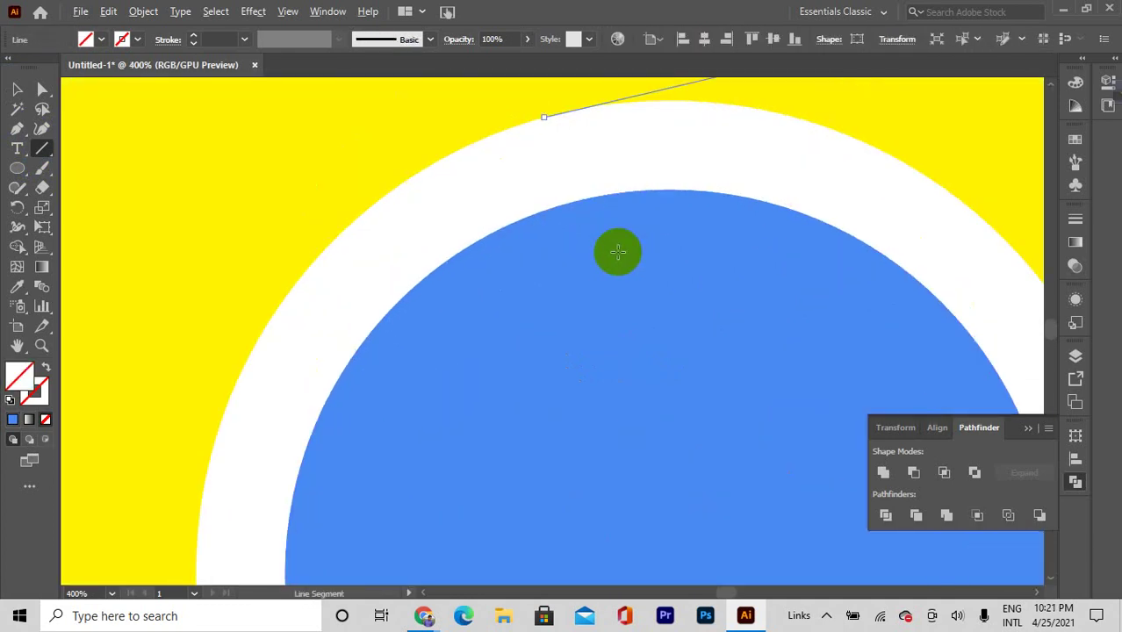
Draw two more lines across the ring, from the inner edge's lower left to the outer upper left, and from its lower right past the bottom
scroll(618, 250, "down", 4)
scroll(600, 295, "down", 2)
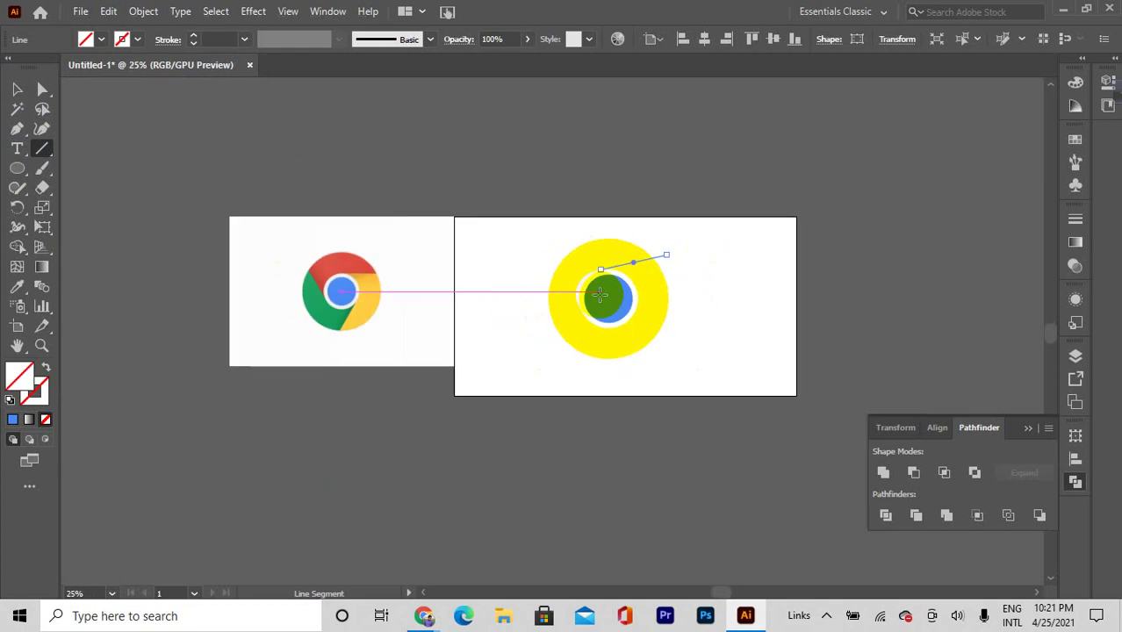
scroll(610, 323, "up", 3)
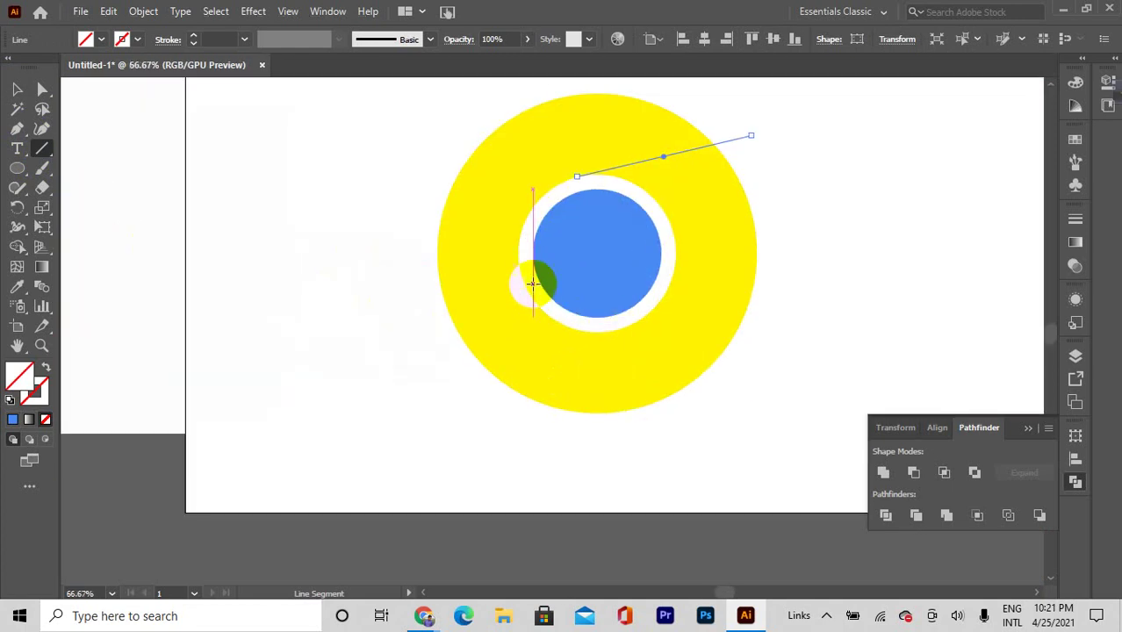
left_click_drag(531, 299, 438, 194)
scroll(706, 341, "down", 2)
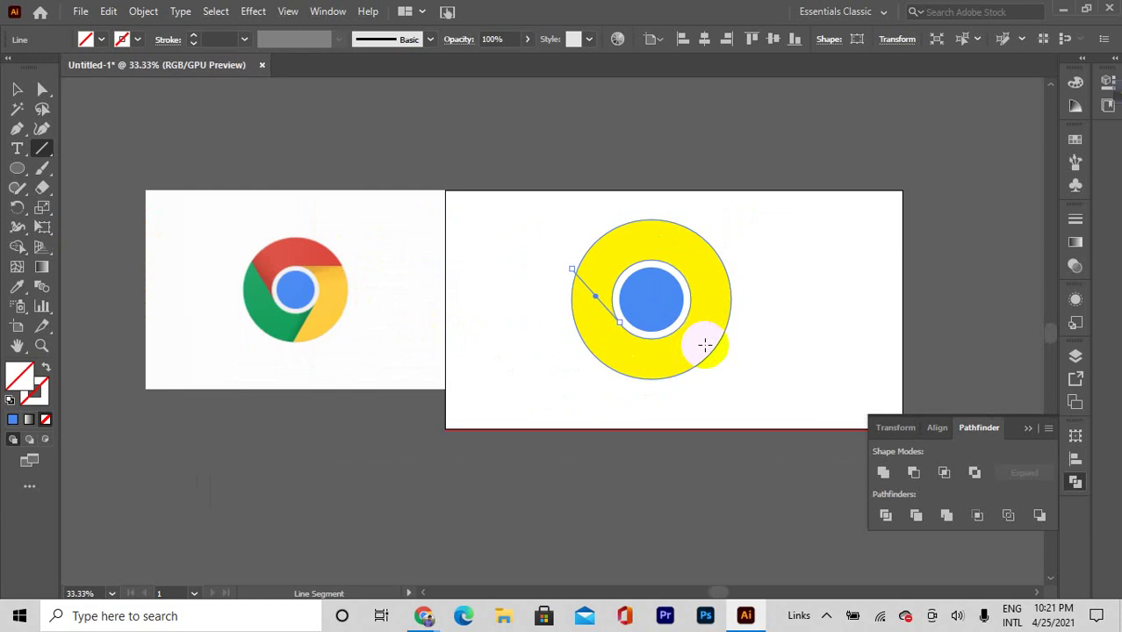
left_click_drag(687, 322, 652, 384)
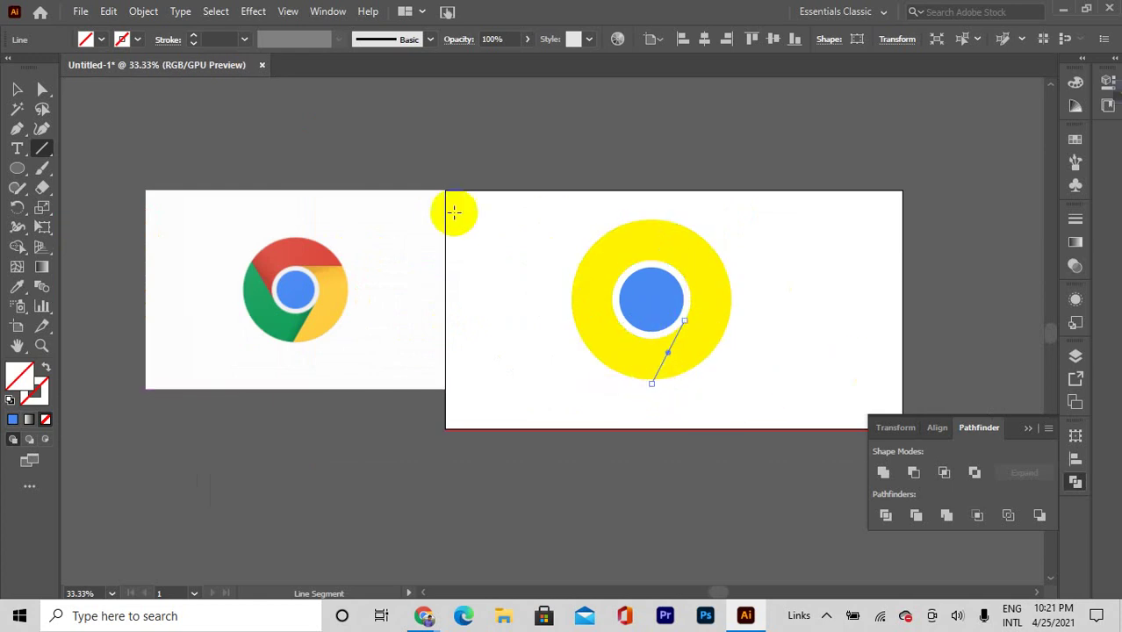
Select the ring, the three lines and the blue circle, split them with the Divide Pathfinder operation and ungroup the pieces
left_click(17, 88)
left_click_drag(504, 198, 905, 428)
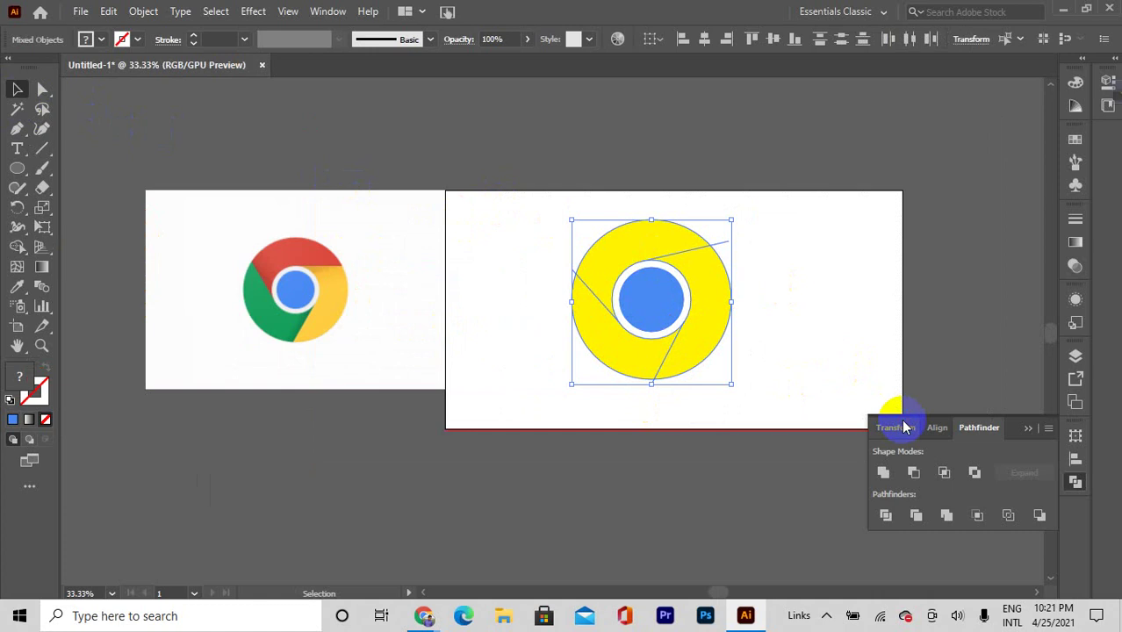
scroll(702, 335, "up", 4)
scroll(727, 355, "down", 2)
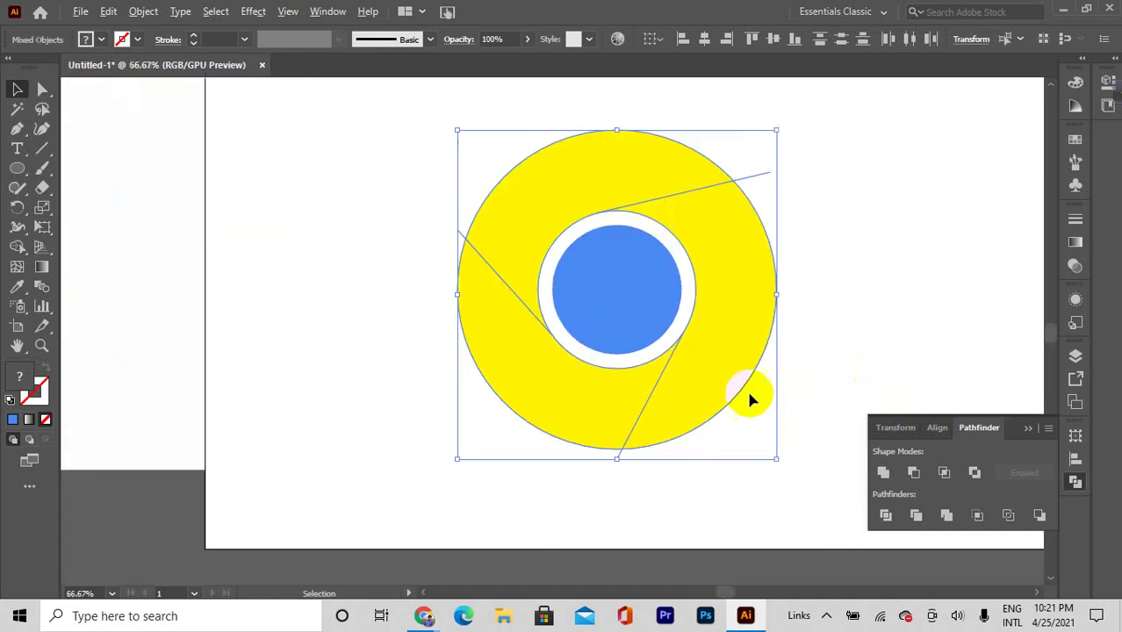
left_click(884, 518)
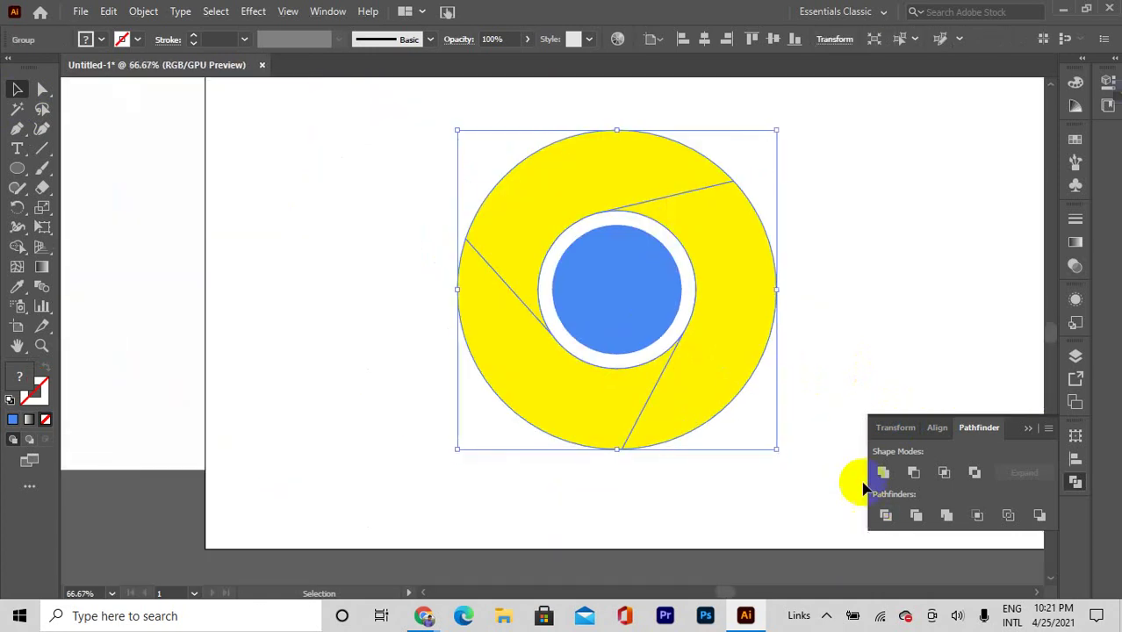
scroll(796, 427, "down", 1)
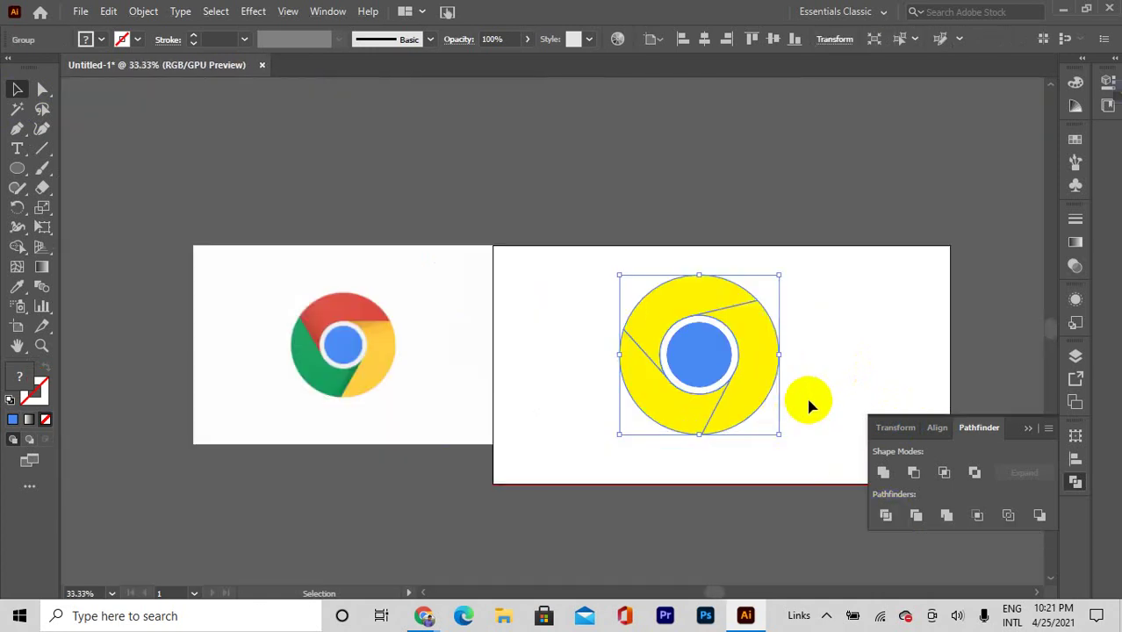
key("ctrl")
Select the ring's right-hand piece and then the left-hand piece to check how the ring was split
left_click(824, 335)
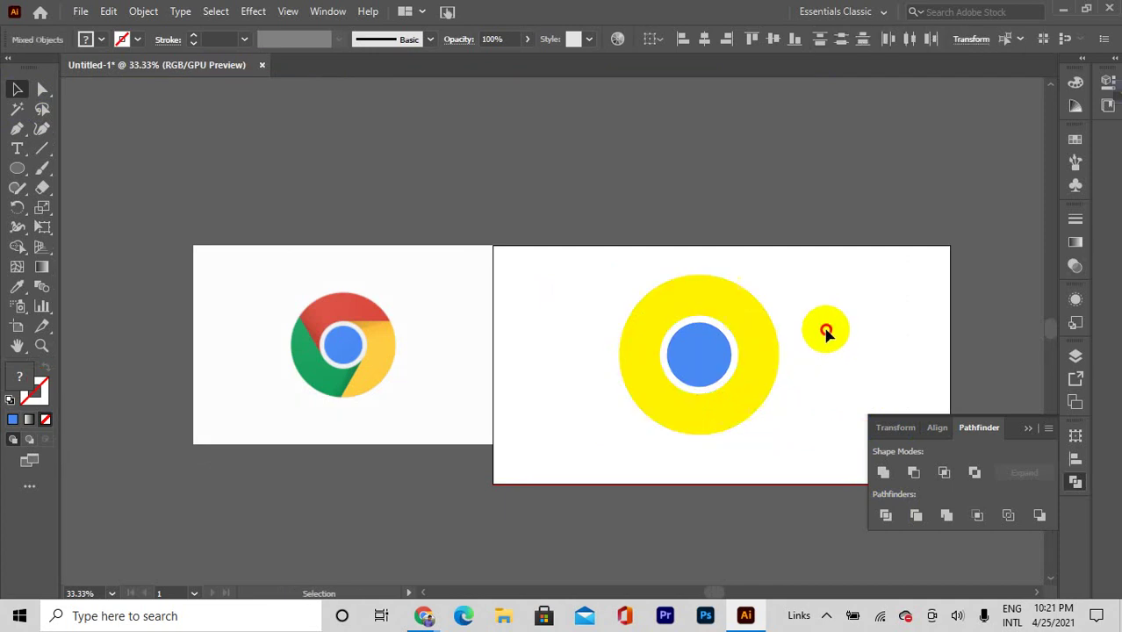
left_click(761, 352)
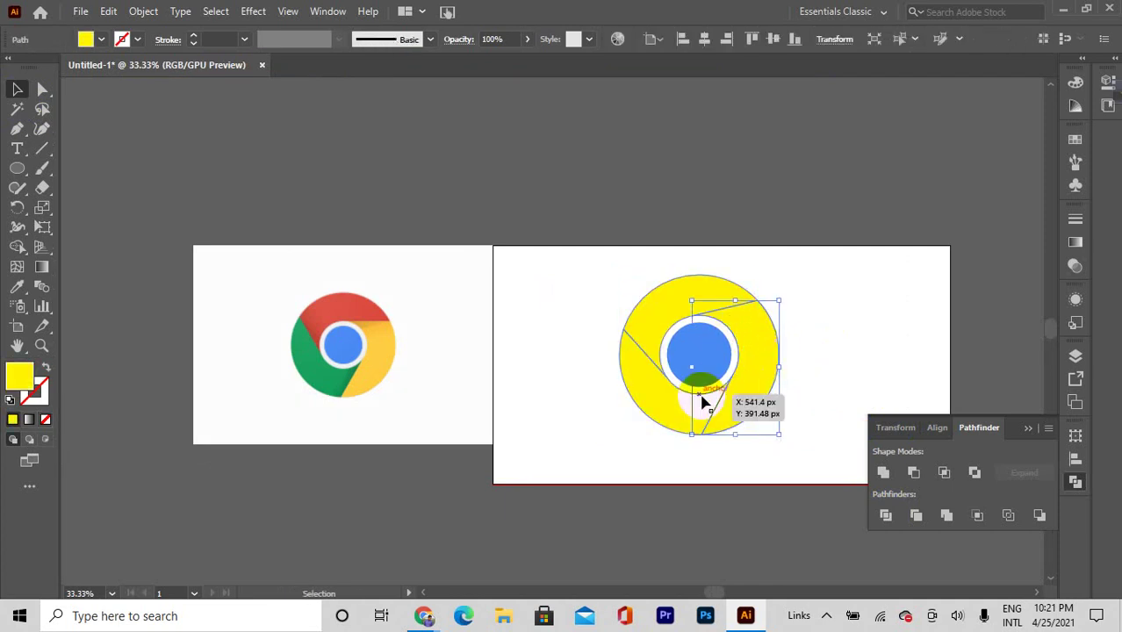
left_click(676, 408)
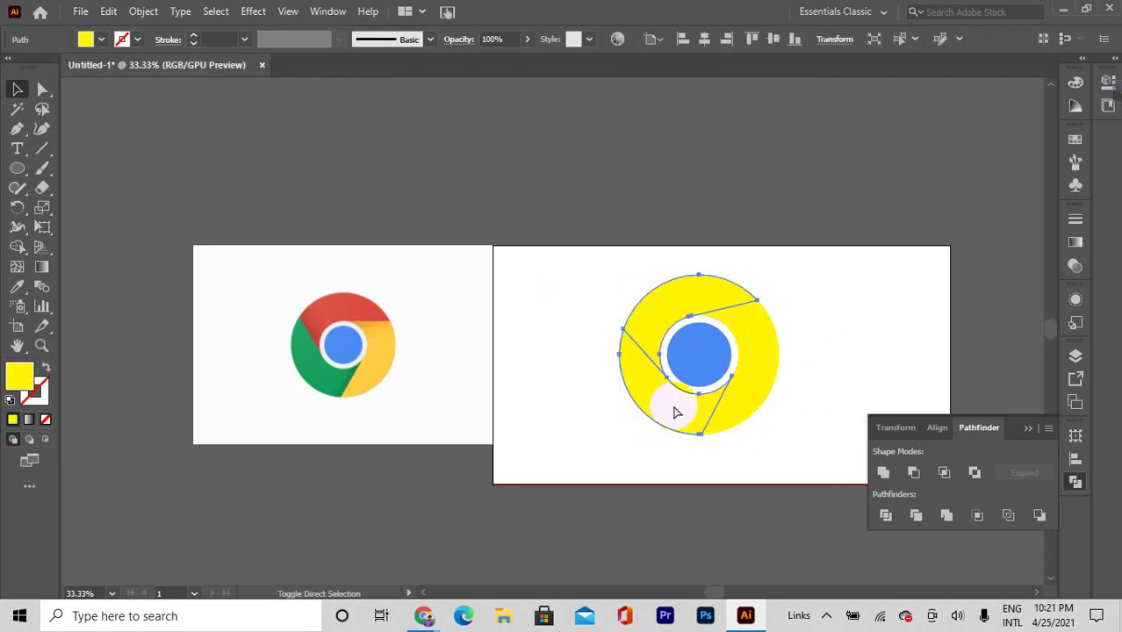
Recolour the ring's right-hand piece with the yellow sampled from the reference logo's right segment
left_click(660, 397)
left_click(663, 400)
scroll(742, 393, "up", 1)
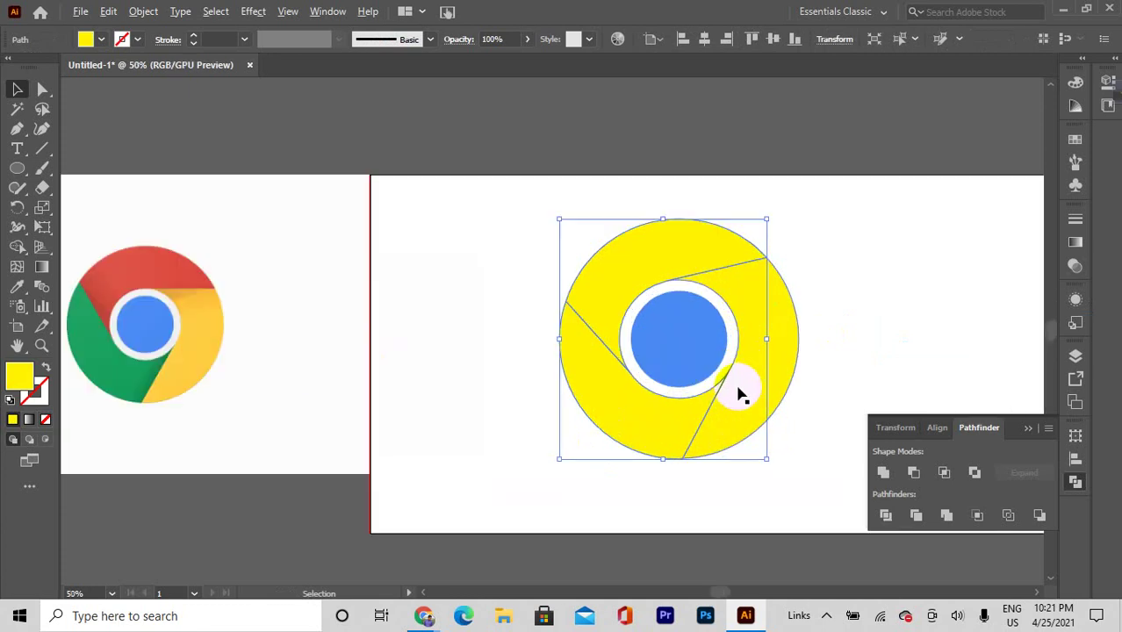
left_click(786, 377)
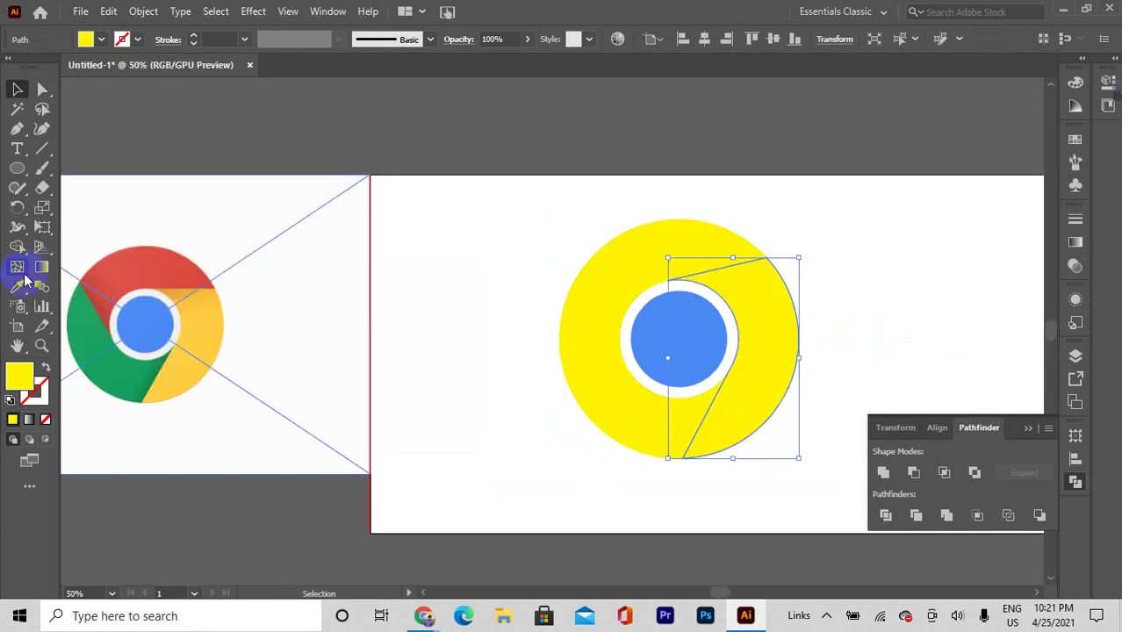
left_click(212, 317)
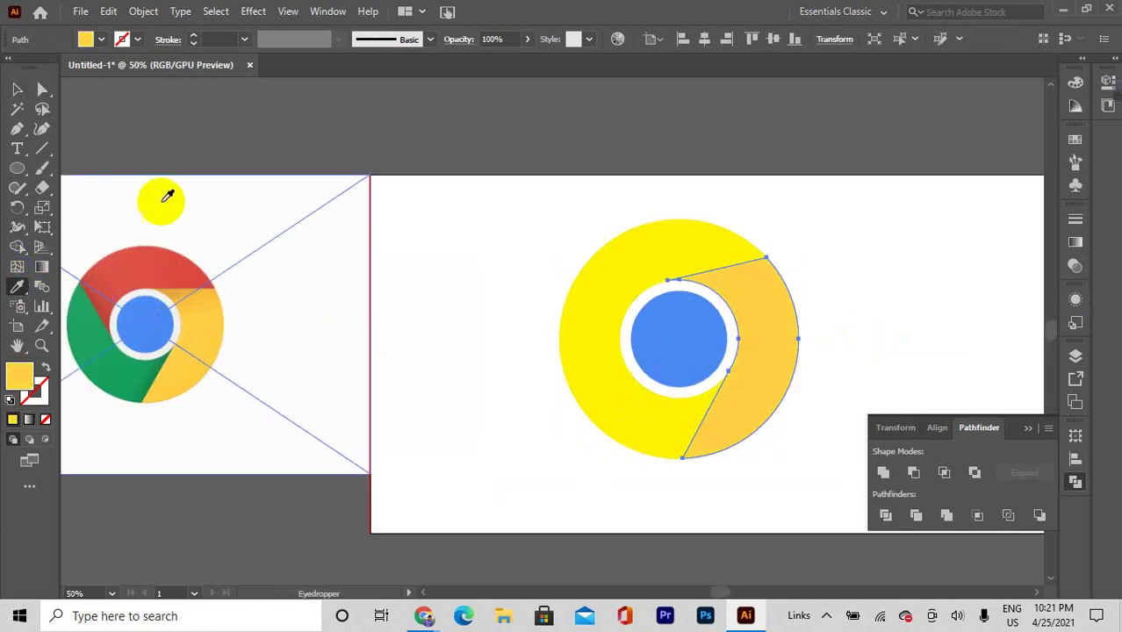
left_click(16, 89)
left_click(521, 285)
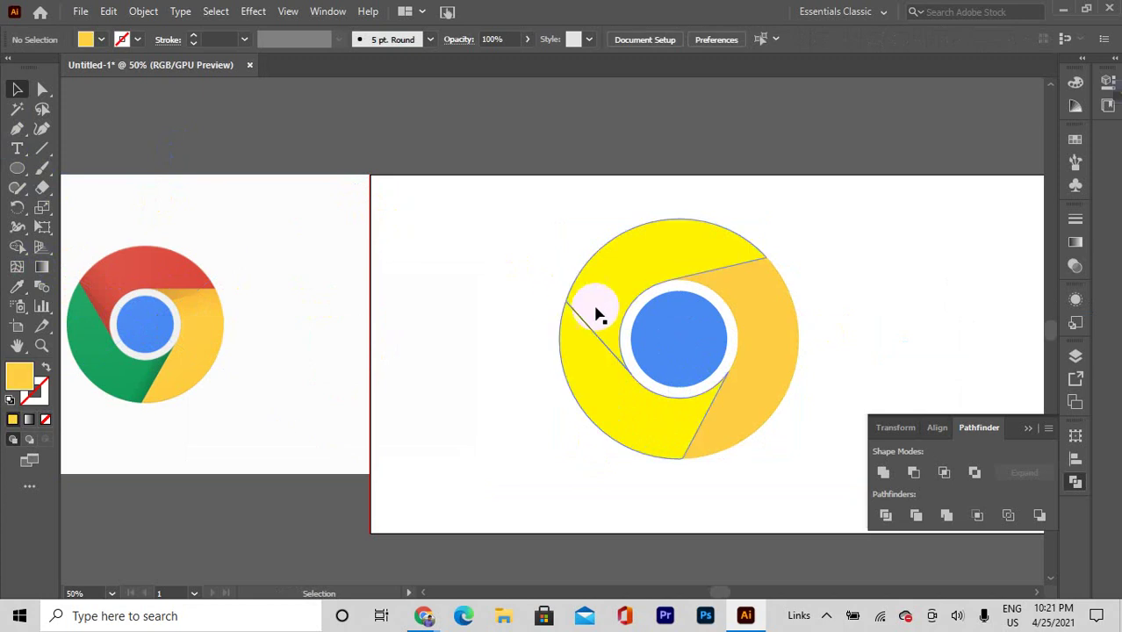
Try to split the ring's remaining yellow piece with the Divide Pathfinder operation and reselect it to check the split
left_click(641, 396)
scroll(641, 400, "up", 3)
scroll(629, 391, "up", 1)
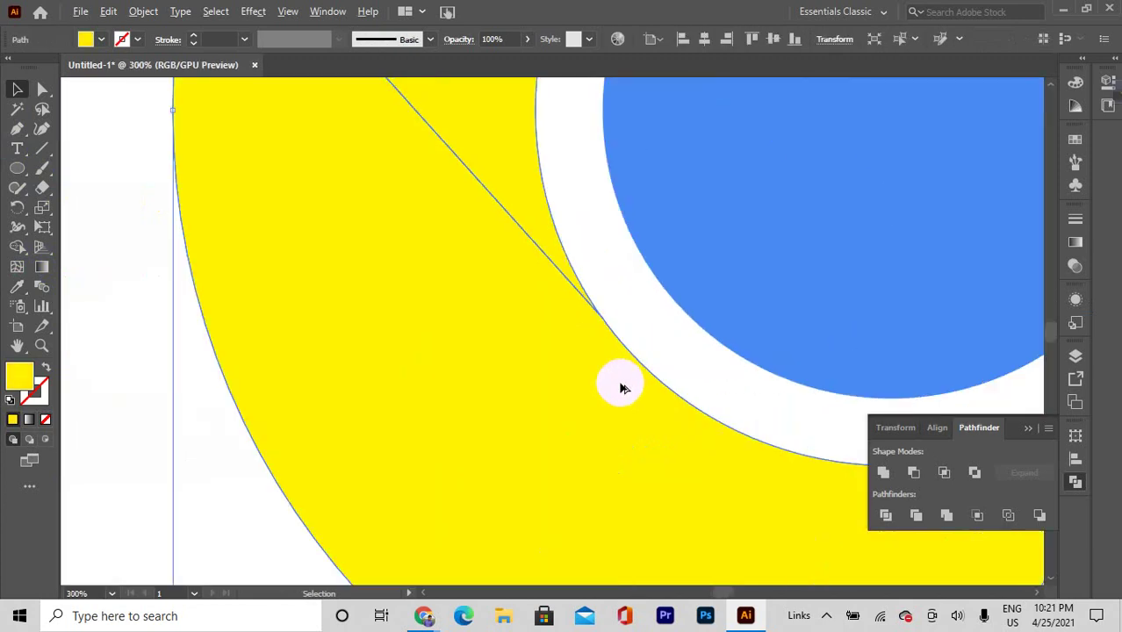
scroll(601, 346, "down", 4)
left_click(896, 517)
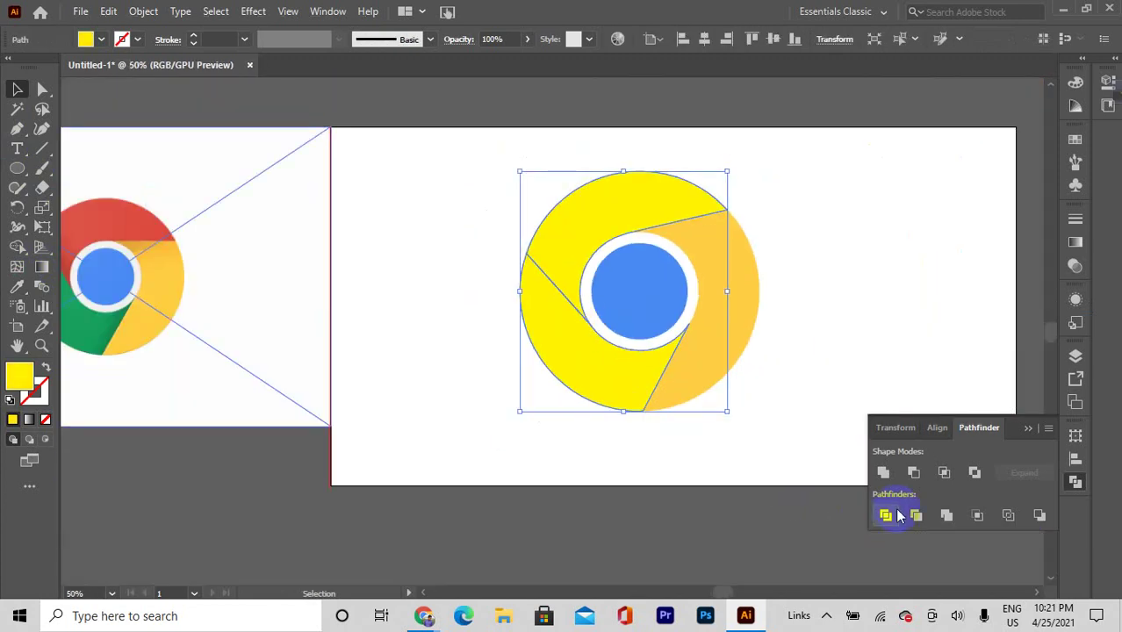
left_click(669, 445)
left_click(573, 352)
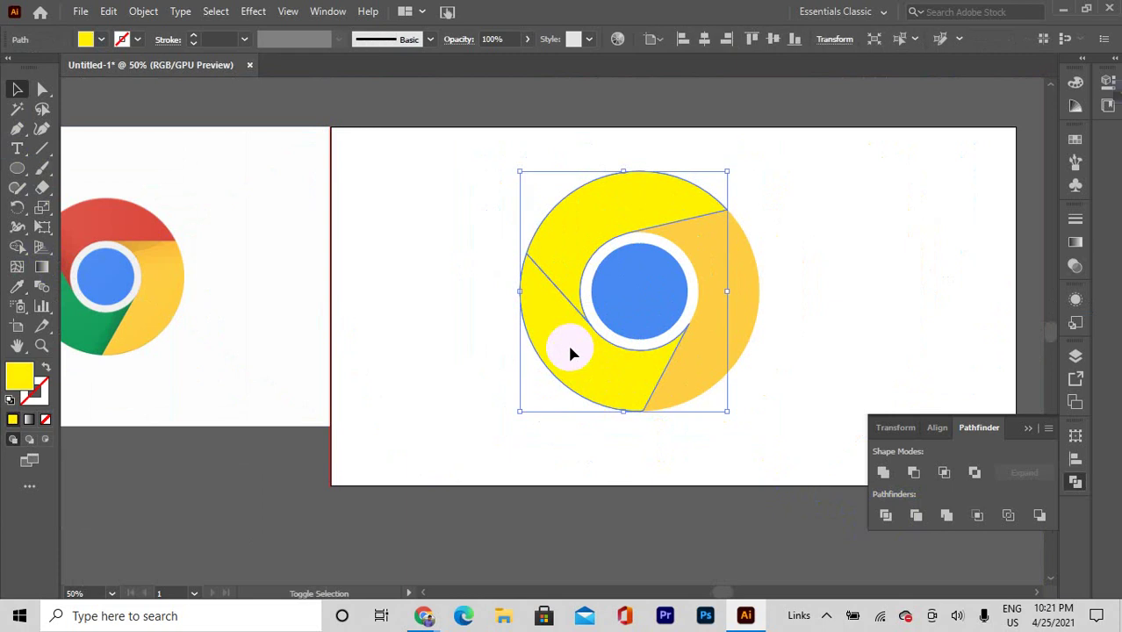
left_click(590, 430)
left_click(600, 364)
scroll(682, 354, "down", 2)
Undo the piece colouring, the division and the drawn lines, back to the whole yellow ring
key("a")
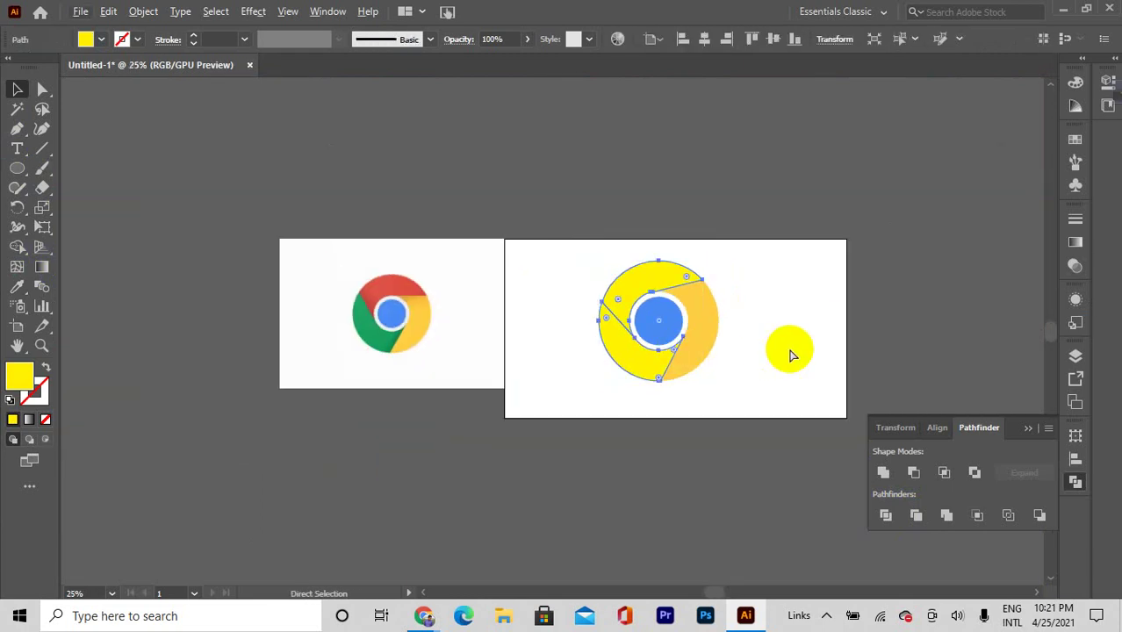
key("Delete")
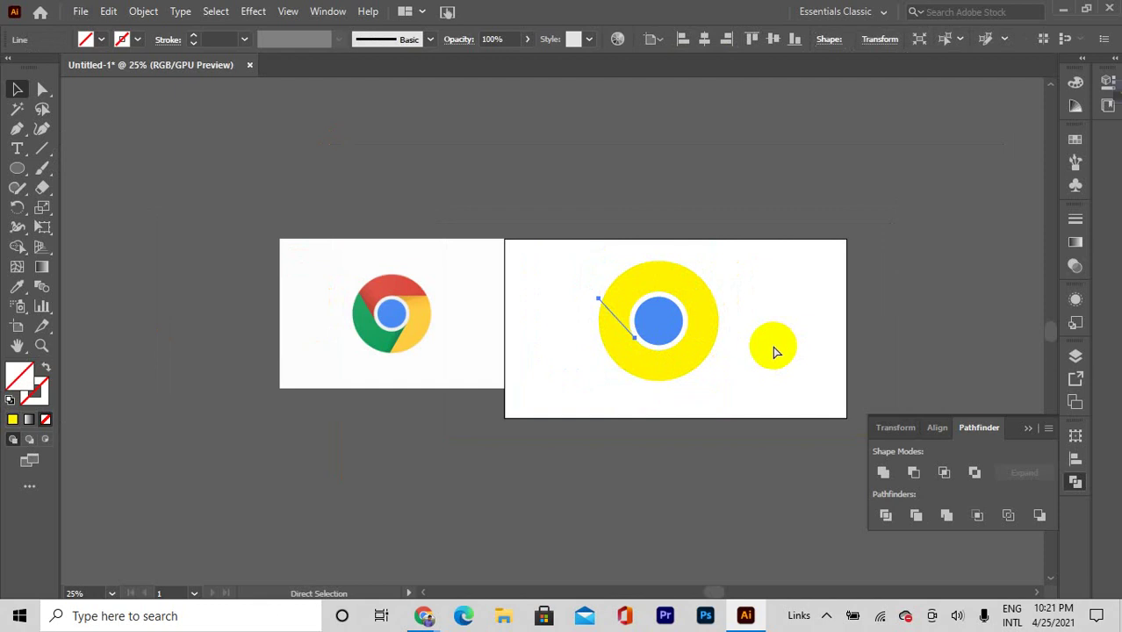
left_click_drag(774, 351, 671, 296)
left_click(663, 315)
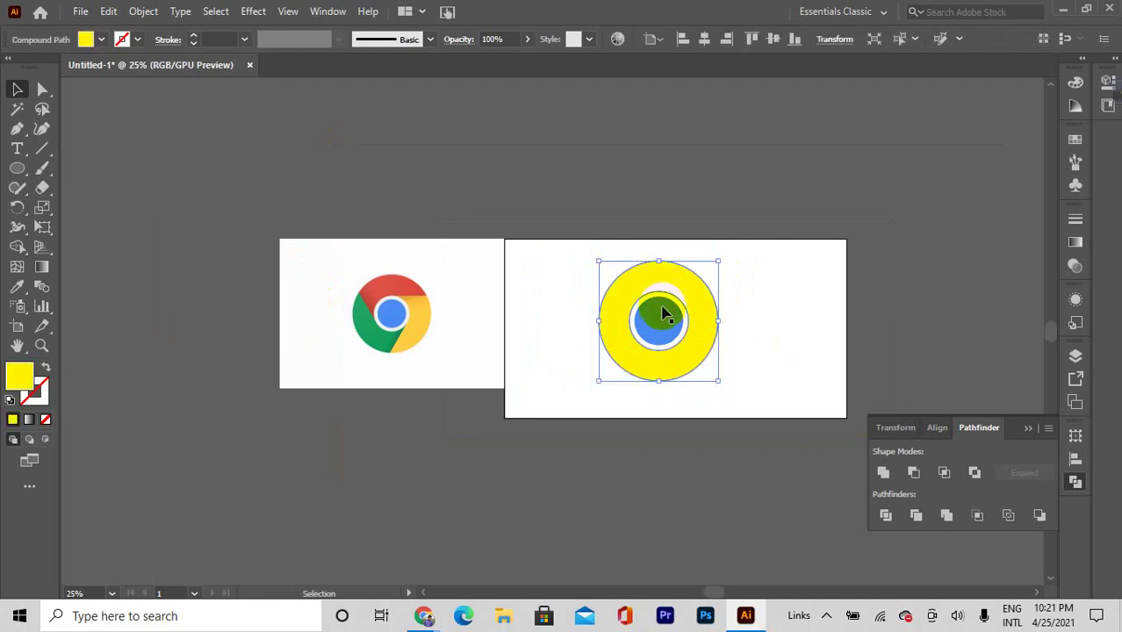
left_click(867, 528)
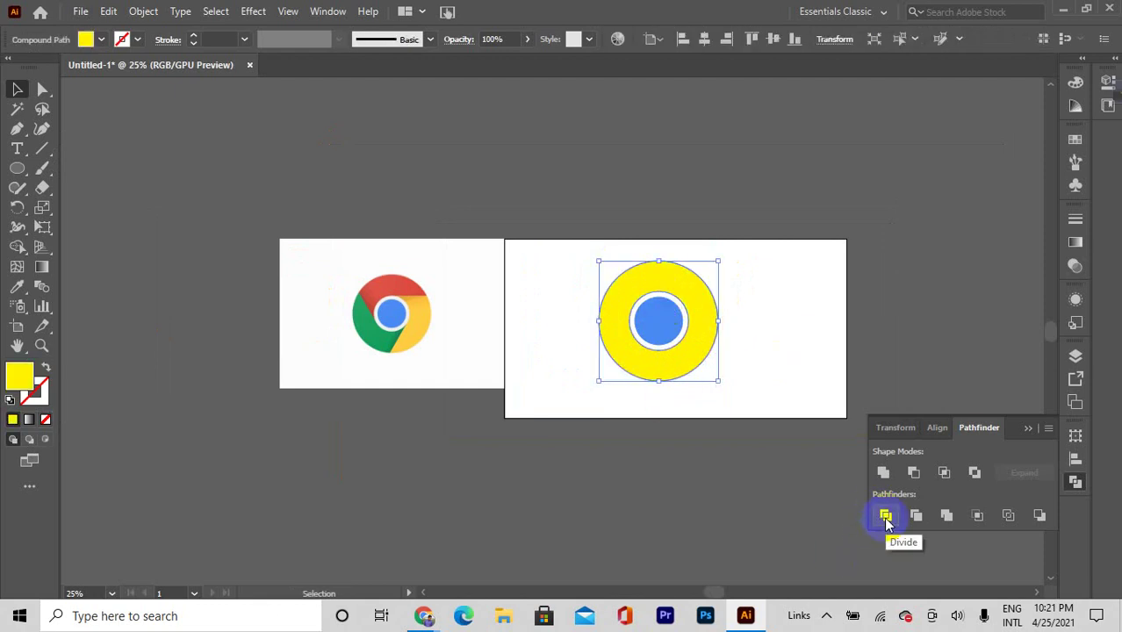
Draw a straight line from the top of the ring's inner edge outward past its outer edge at the upper right
scroll(738, 390, "up", 3)
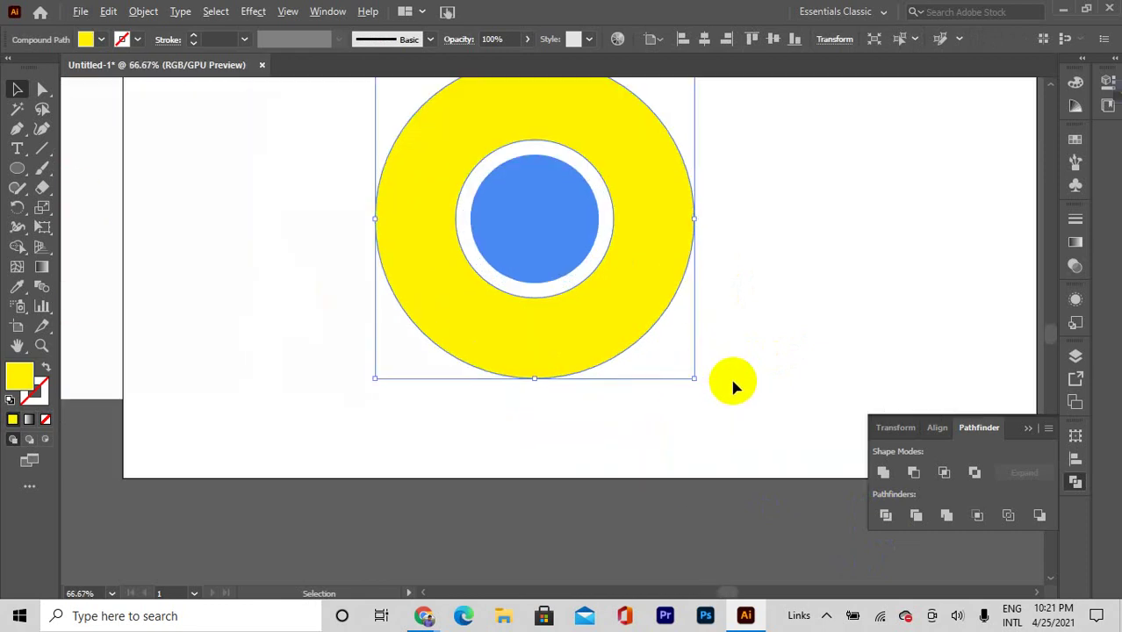
left_click(42, 148)
scroll(545, 255, "up", 2)
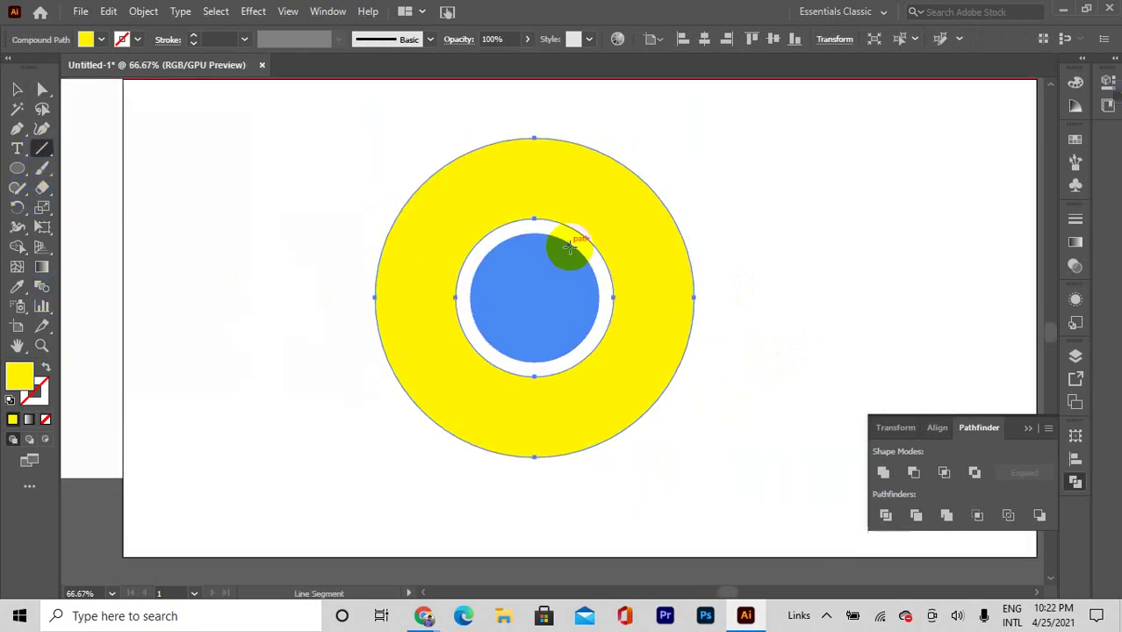
left_click_drag(534, 219, 742, 188)
Draw two more lines starting on the ring's inner edge, from its lower left past the outer upper left and from its lower right past the bottom
scroll(504, 332, "up", 2)
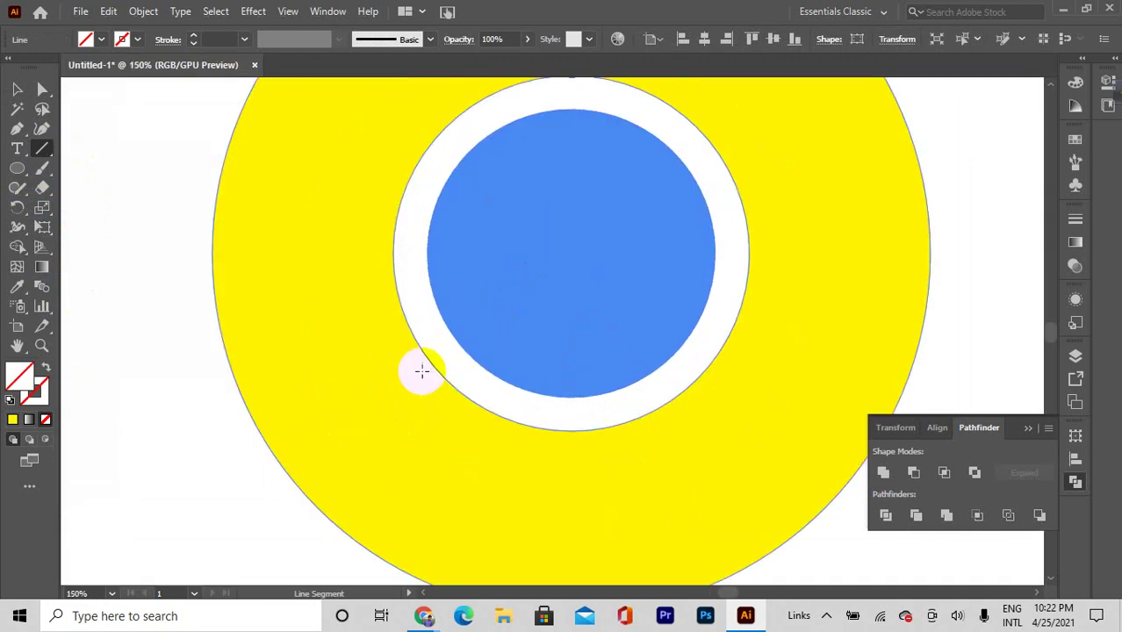
left_click_drag(425, 354, 185, 123)
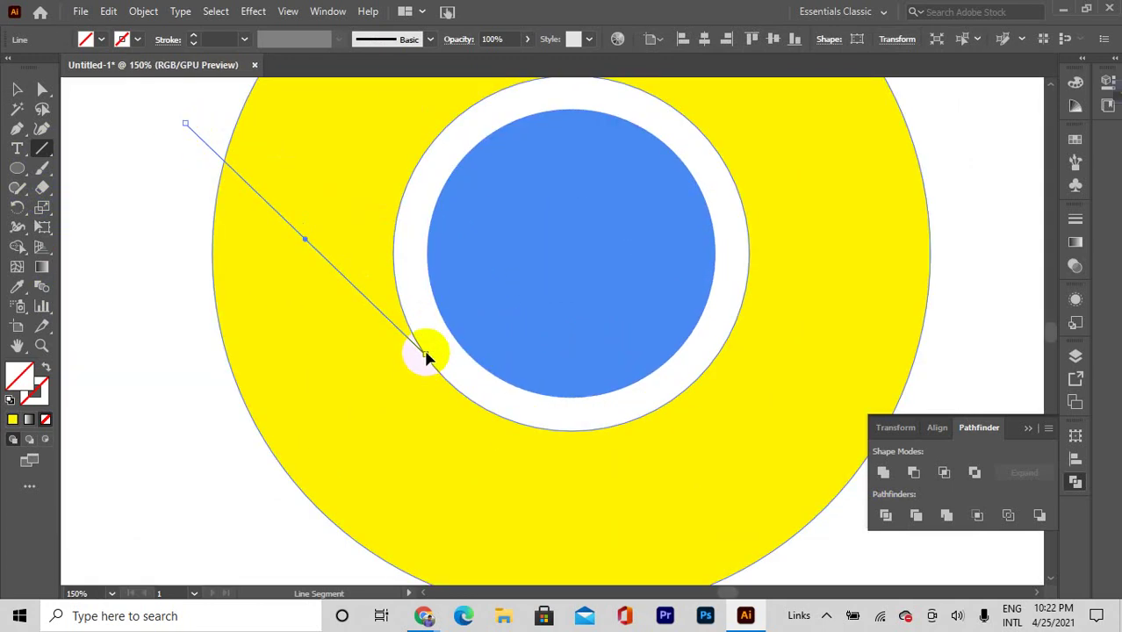
left_click_drag(427, 357, 436, 362)
scroll(526, 400, "down", 3)
left_click_drag(728, 256, 646, 543)
scroll(647, 543, "down", 4)
Select the ring together with the three lines and split it with the Divide Pathfinder operation
left_click(17, 88)
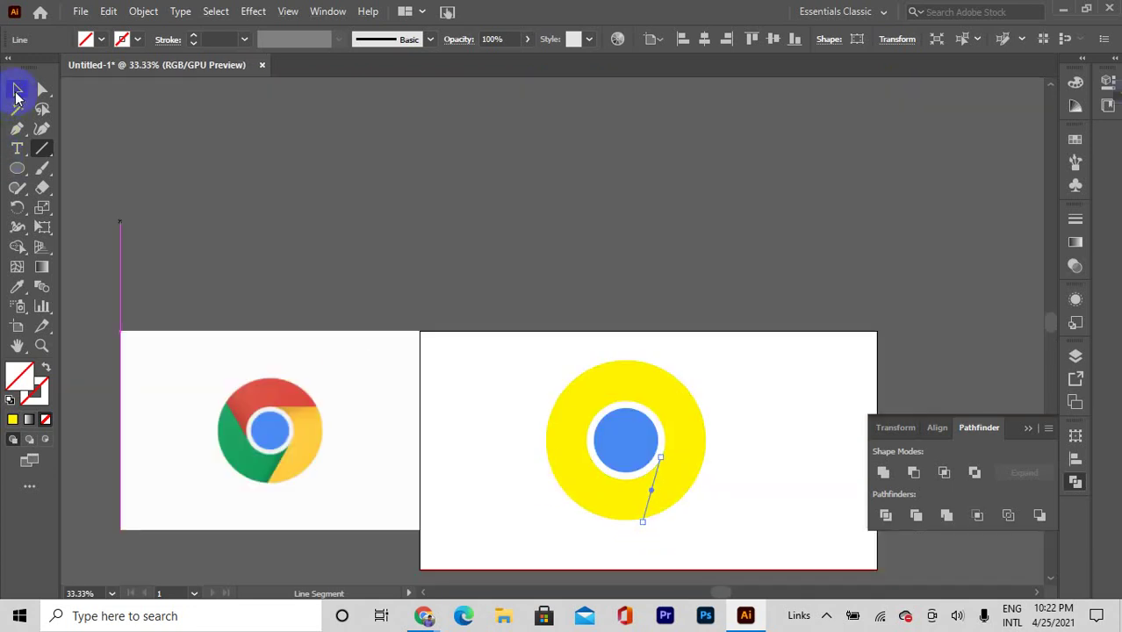
scroll(740, 534, "up", 2)
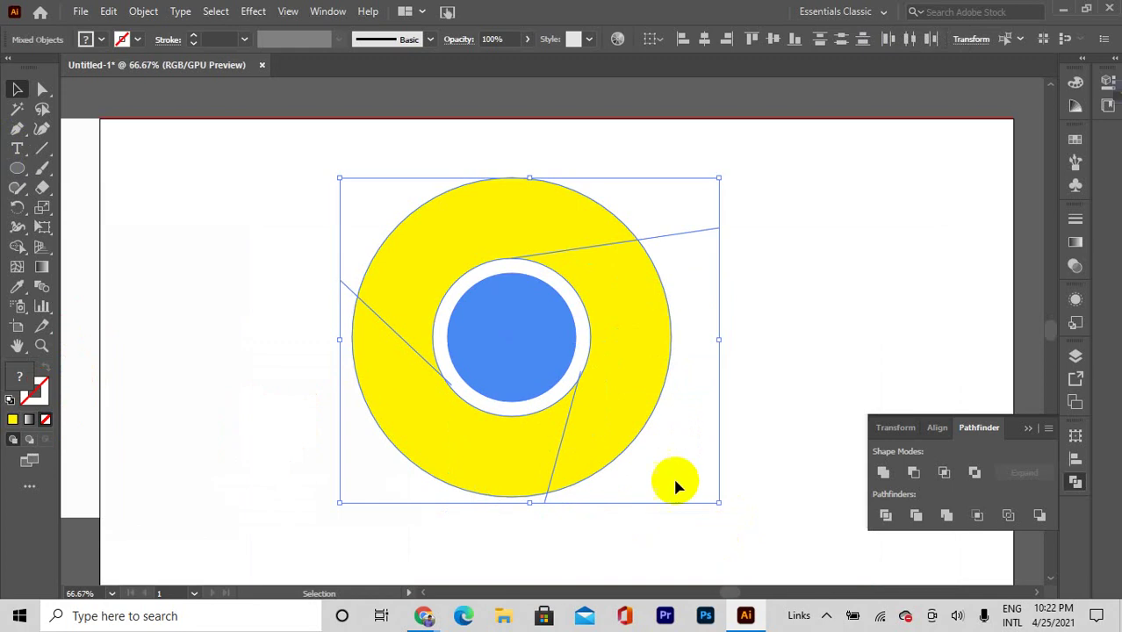
left_click(764, 372)
left_click_drag(341, 161, 746, 521)
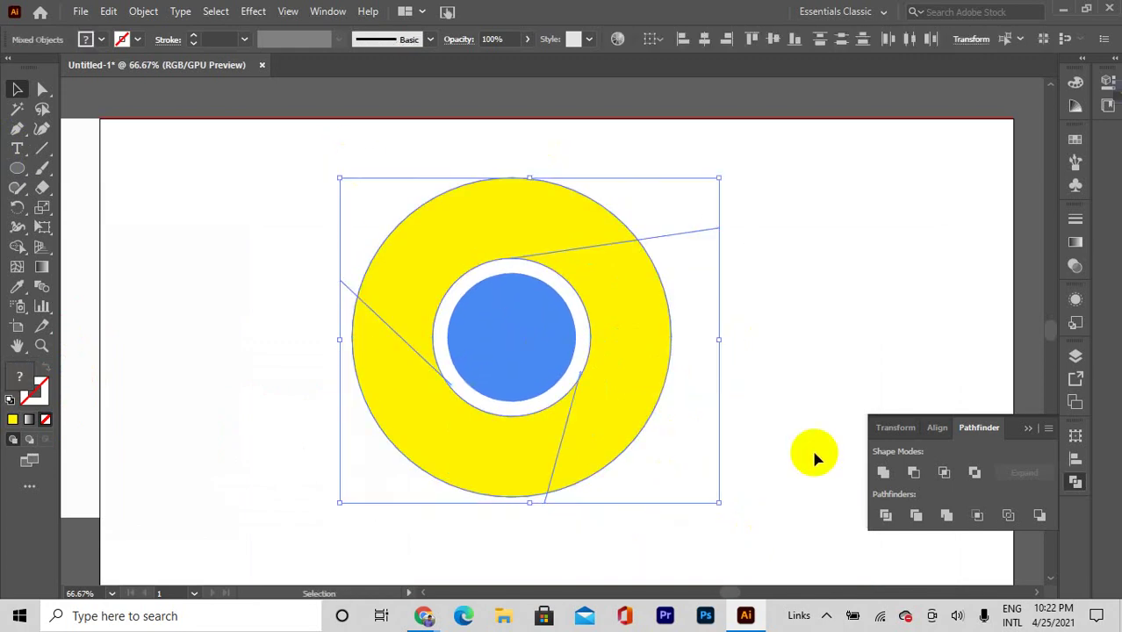
left_click(886, 516)
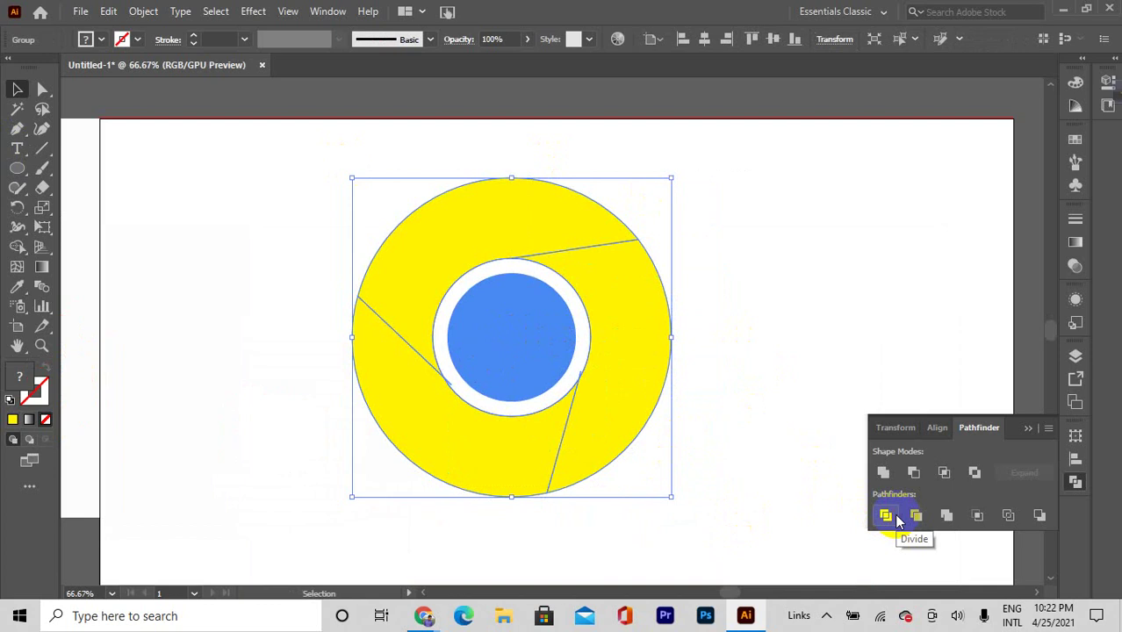
Inspect where the cuts meet the ring's inner edge, then ungroup the divided pieces and deselect them
scroll(505, 262, "up", 3)
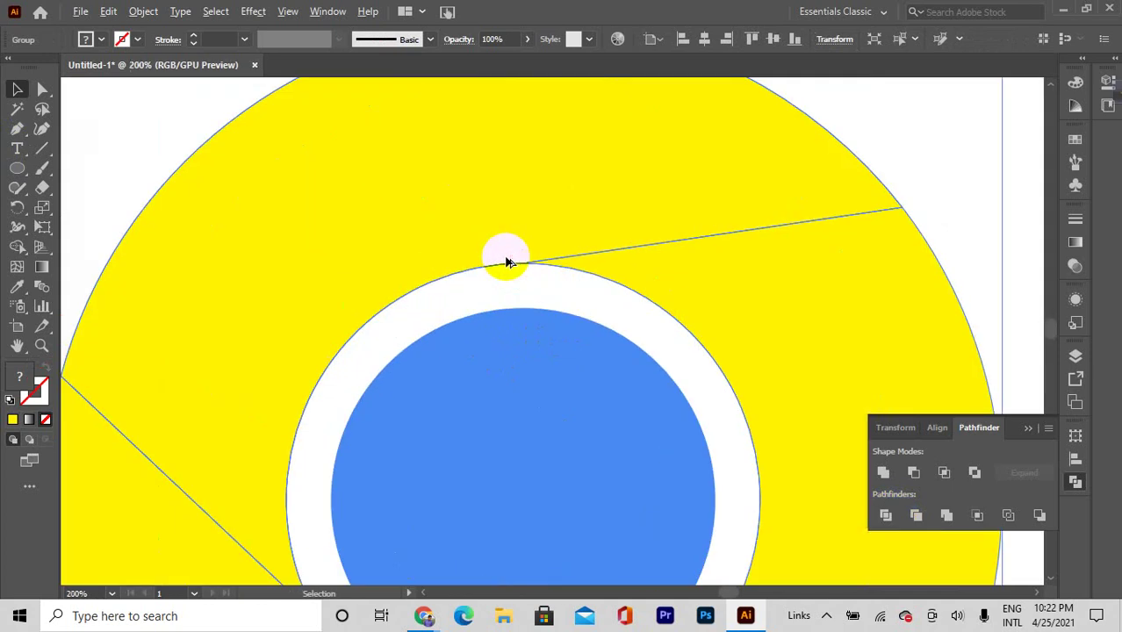
scroll(506, 262, "up", 3)
scroll(541, 249, "down", 8)
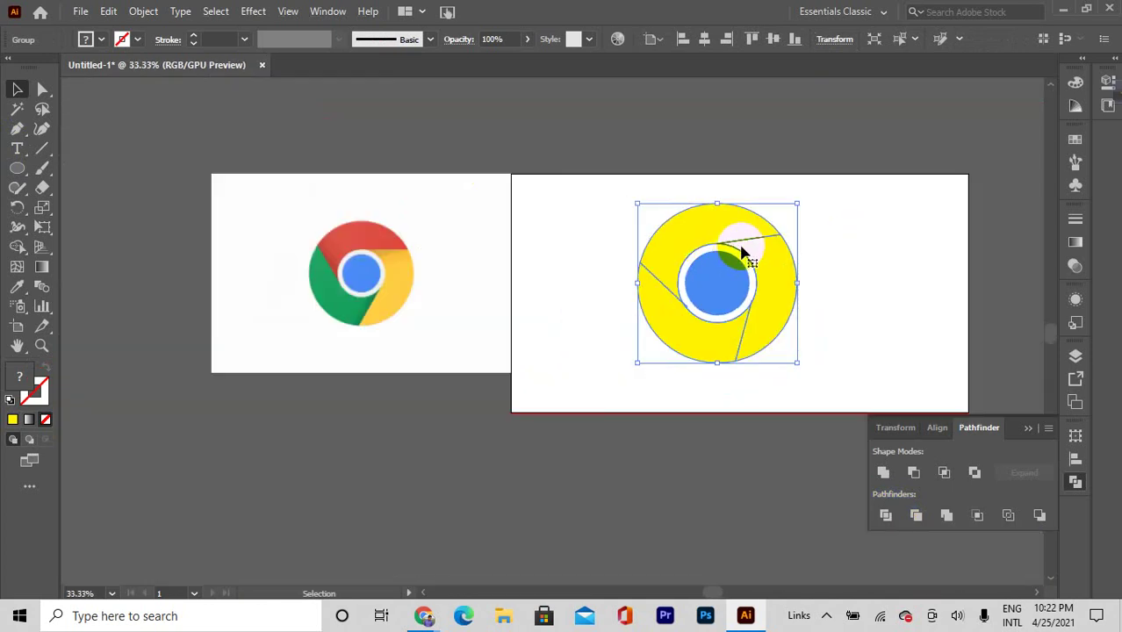
mouse_move(738, 253)
left_mouse_down()
mouse_move(641, 251)
mouse_move(740, 253)
left_mouse_up()
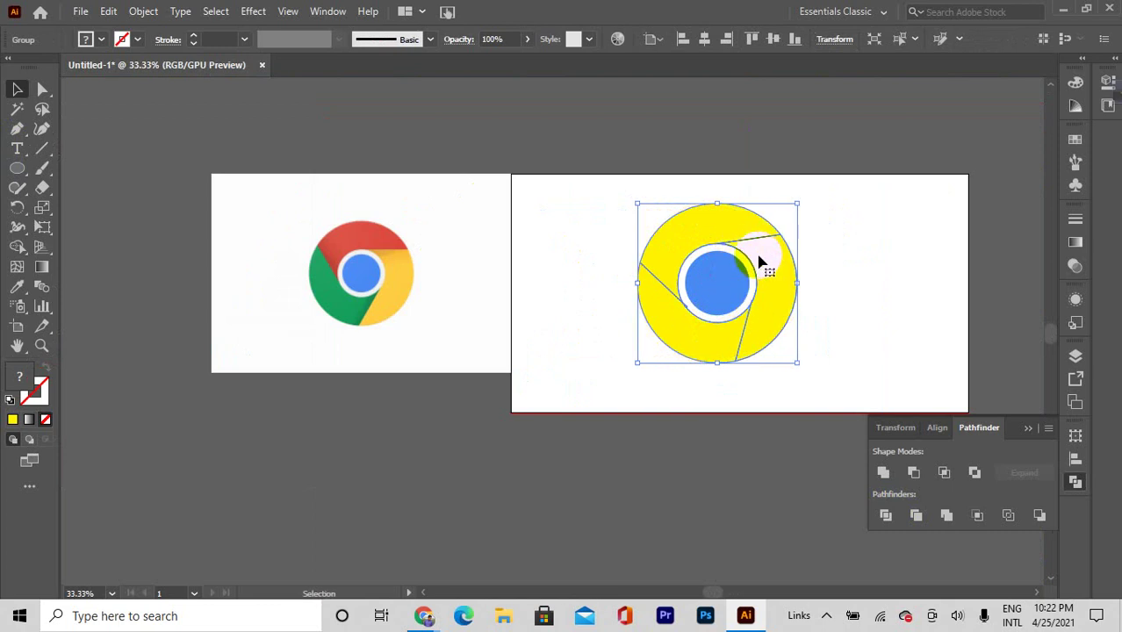
scroll(903, 323, "up", 1)
key("ctrl")
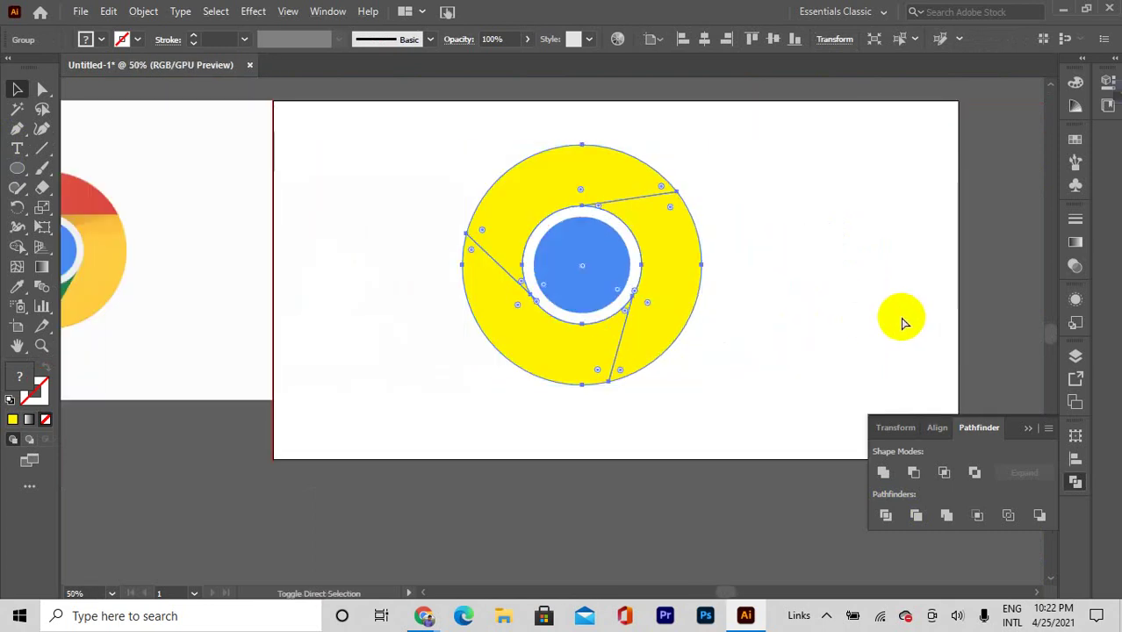
key("ctrl+shift+g")
left_click(834, 281)
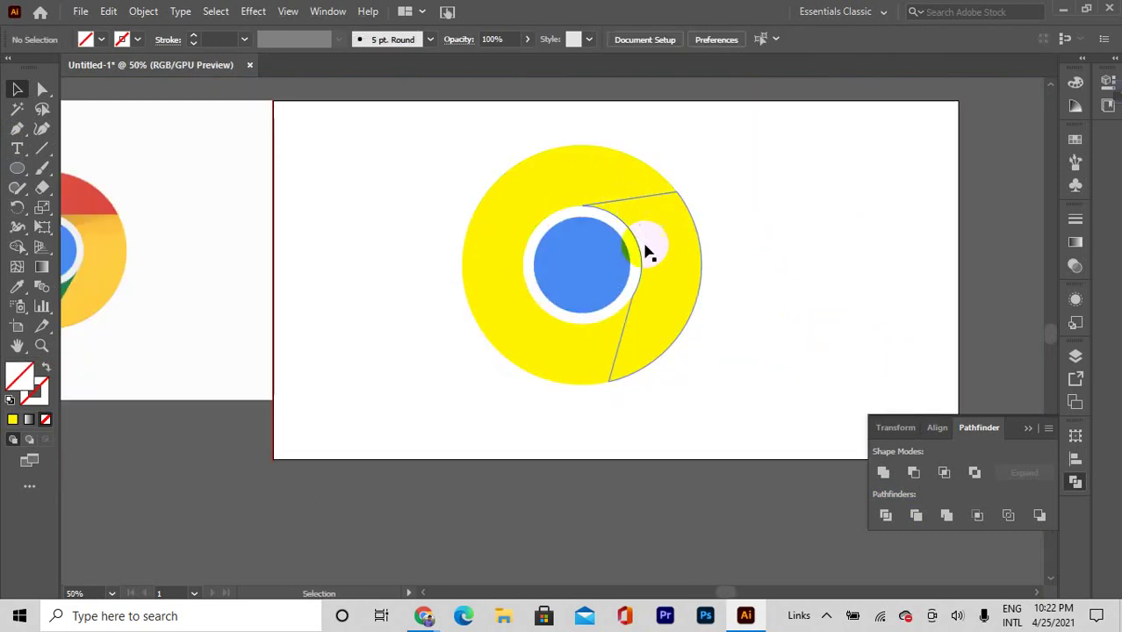
Recolour the ring's upper piece with the red sampled from the reference logo
right_click(531, 300)
left_click(535, 182)
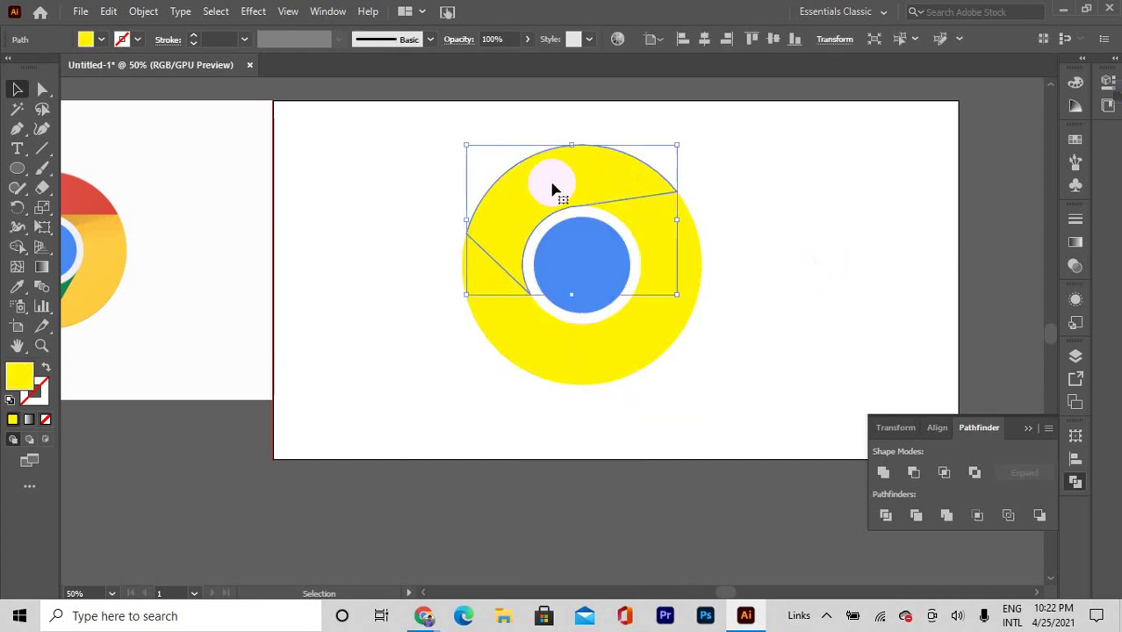
left_click(678, 323)
left_click(544, 187)
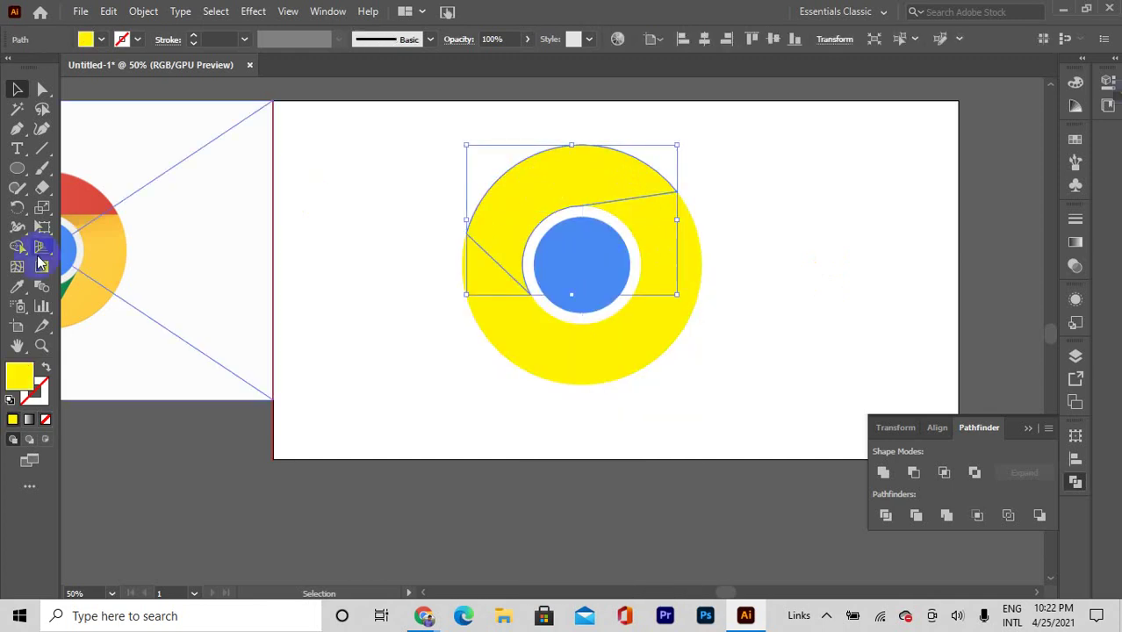
left_click(17, 287)
left_click(98, 200)
scroll(281, 244, "down", 3)
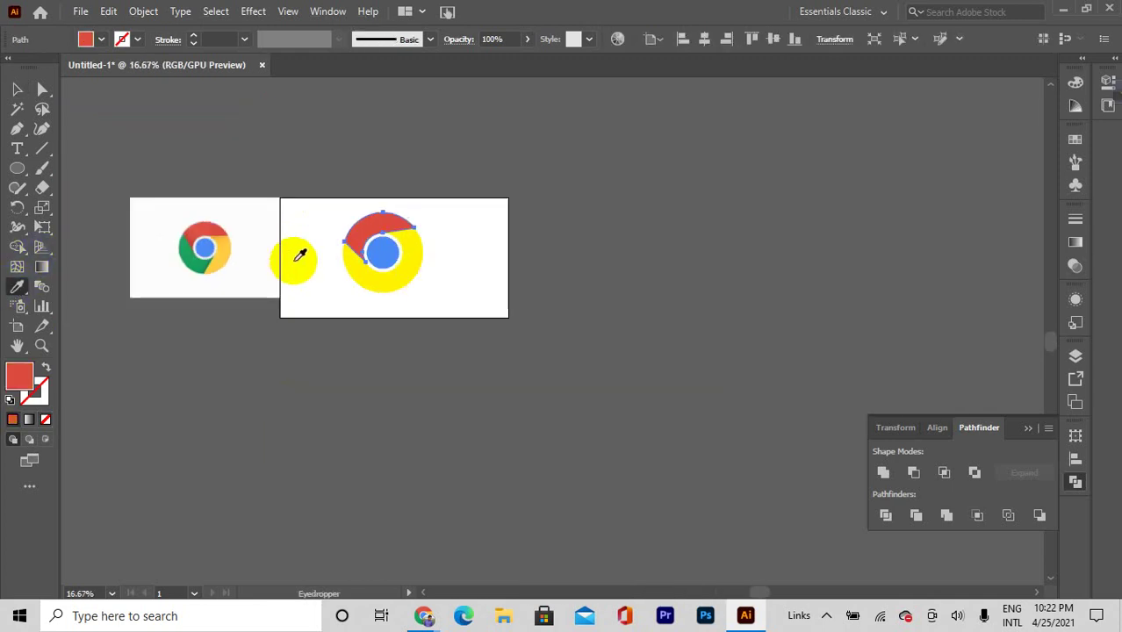
Recolour the ring's lower-left piece with the green sampled from the reference logo
left_click(18, 91)
left_click(381, 288)
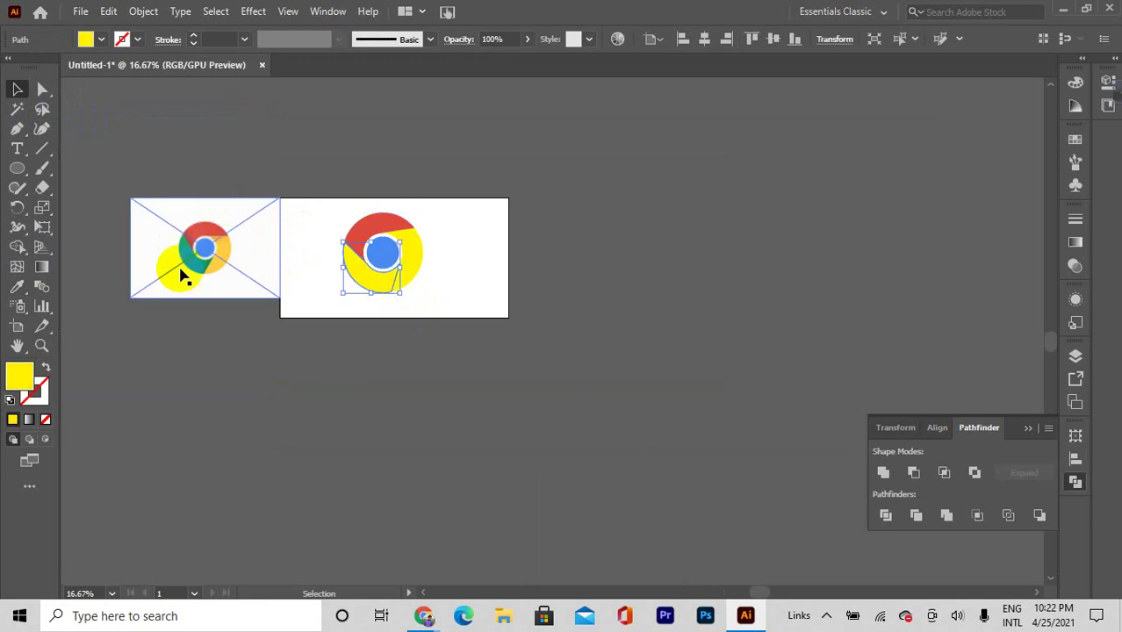
left_click(19, 288)
left_click(200, 249)
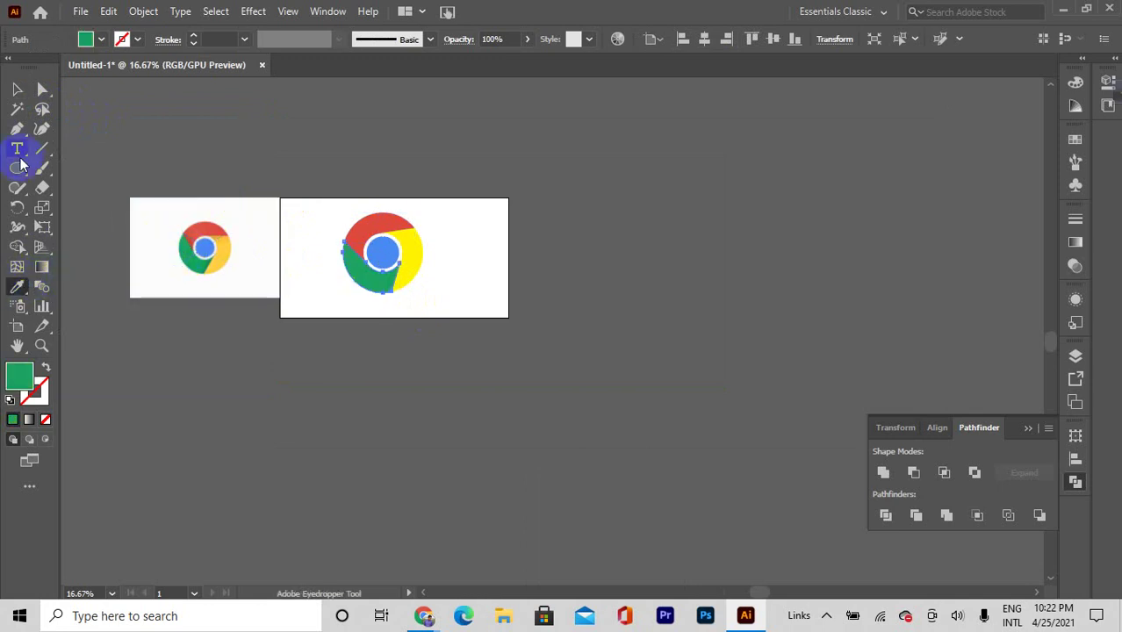
Recolour the ring's right-hand piece with the golden yellow sampled from the reference logo
left_click(18, 91)
left_click(416, 267)
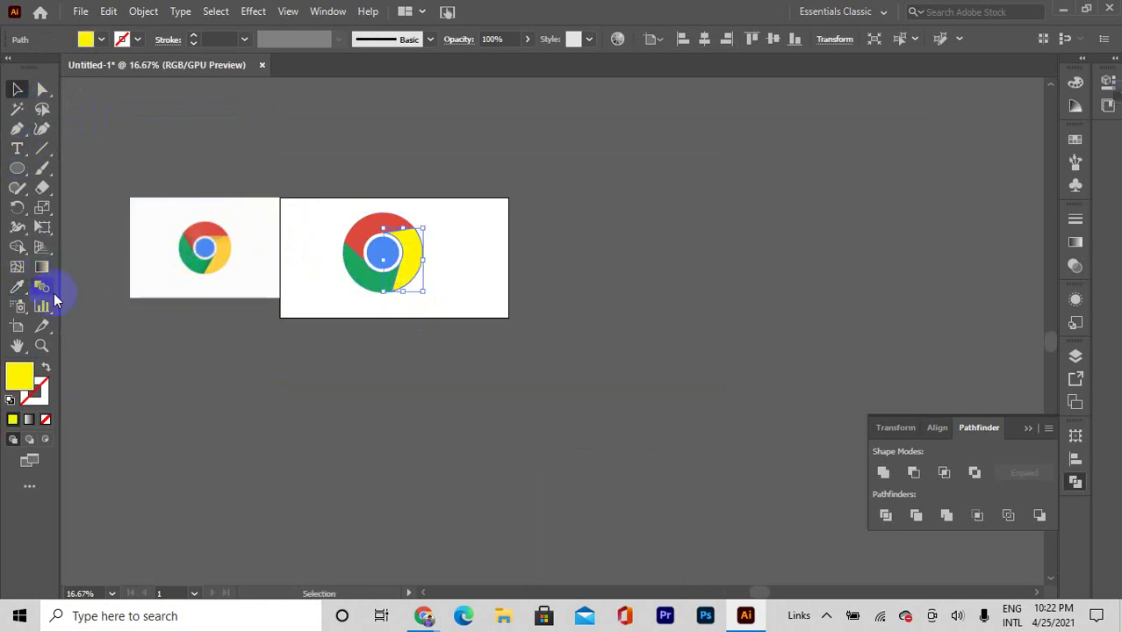
left_click(19, 288)
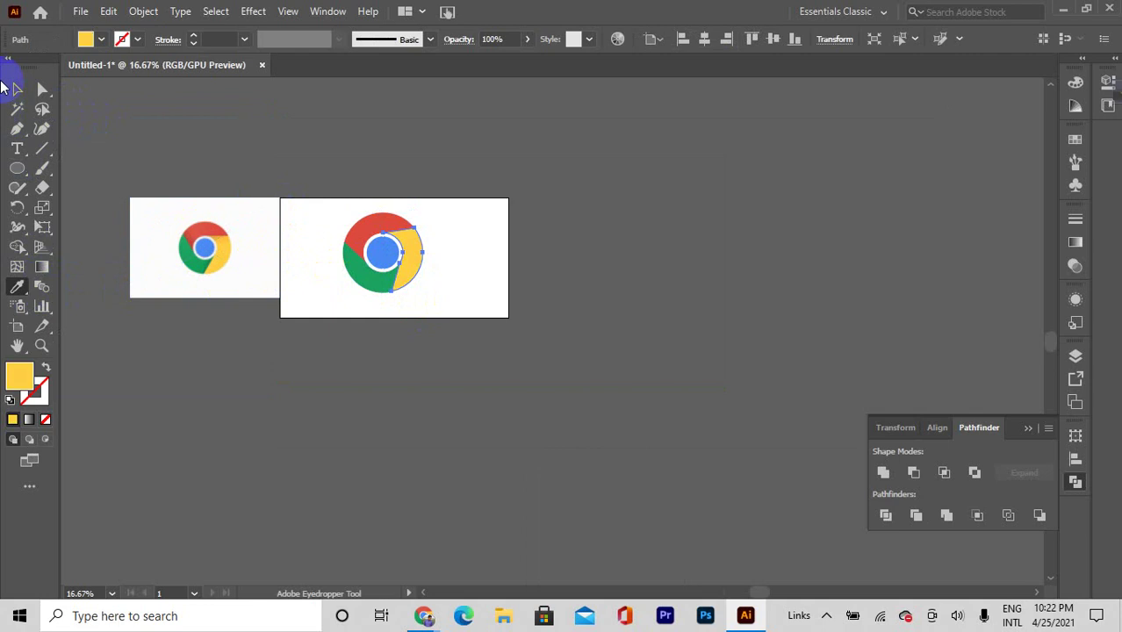
left_click(17, 88)
Deselect the artwork and compare the coloured logo with the reference image
scroll(251, 267, "up", 1)
scroll(310, 273, "up", 1)
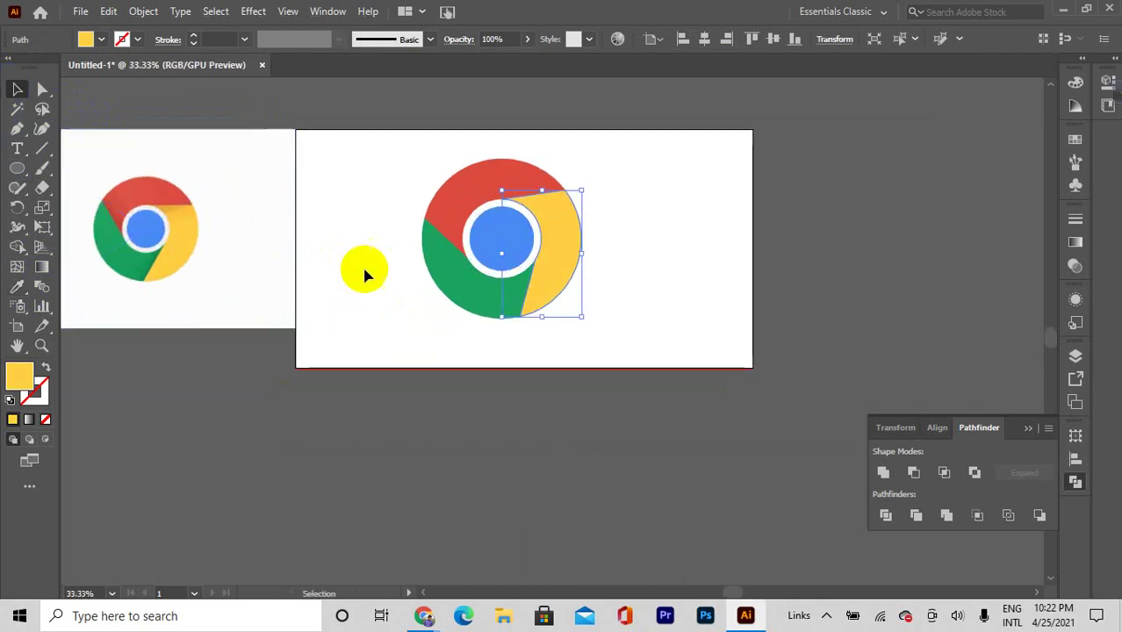
scroll(647, 296, "up", 1)
left_click(646, 296)
scroll(647, 296, "down", 1)
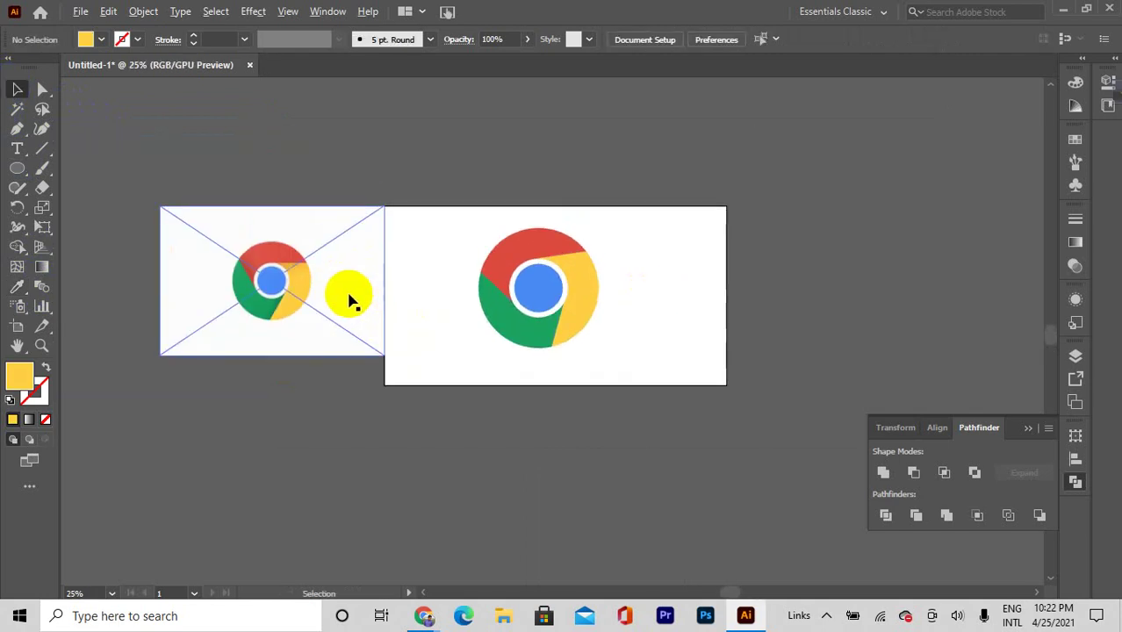
scroll(303, 318, "up", 1)
scroll(363, 320, "up", 1)
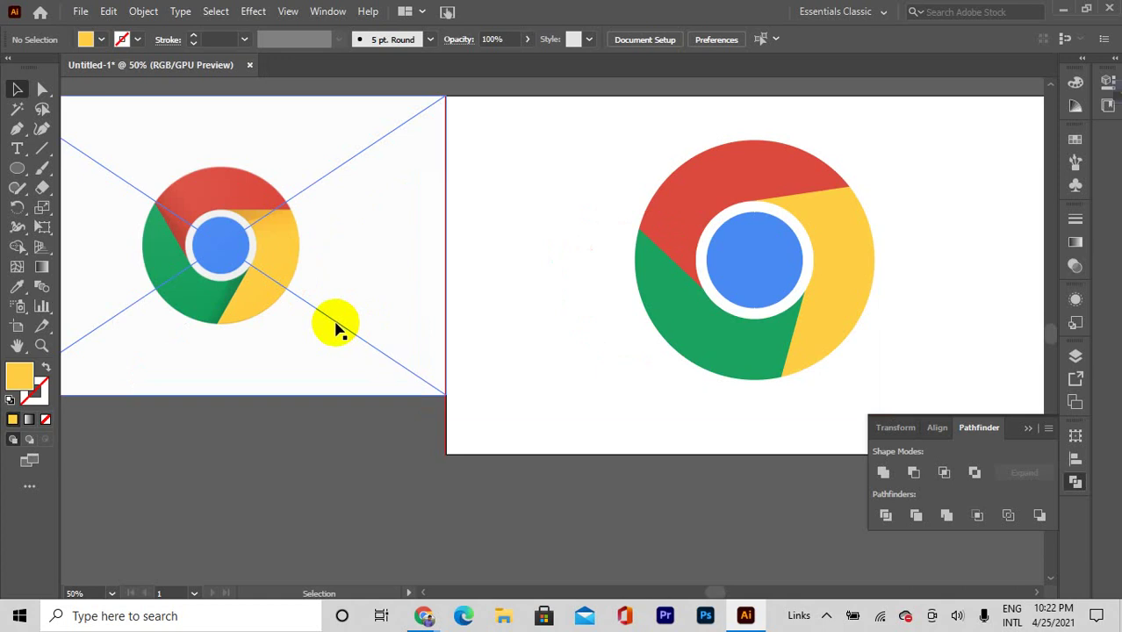
scroll(879, 321, "up", 1)
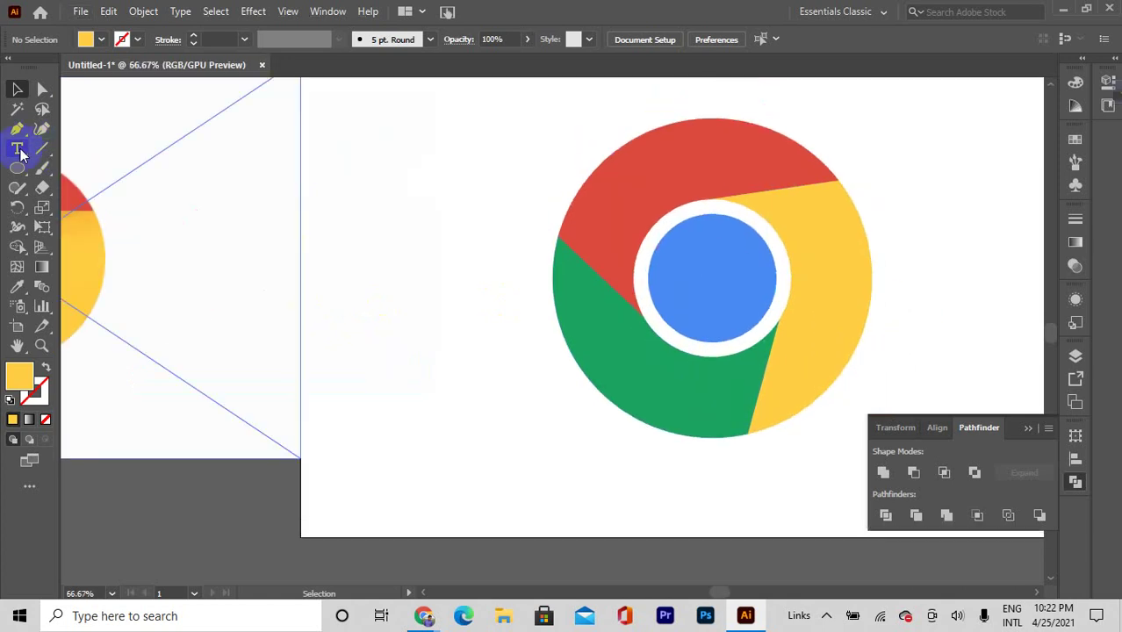
Select the whole drawn logo, scale it down to the reference logo's size and lay it over the reference
scroll(299, 207, "down", 1)
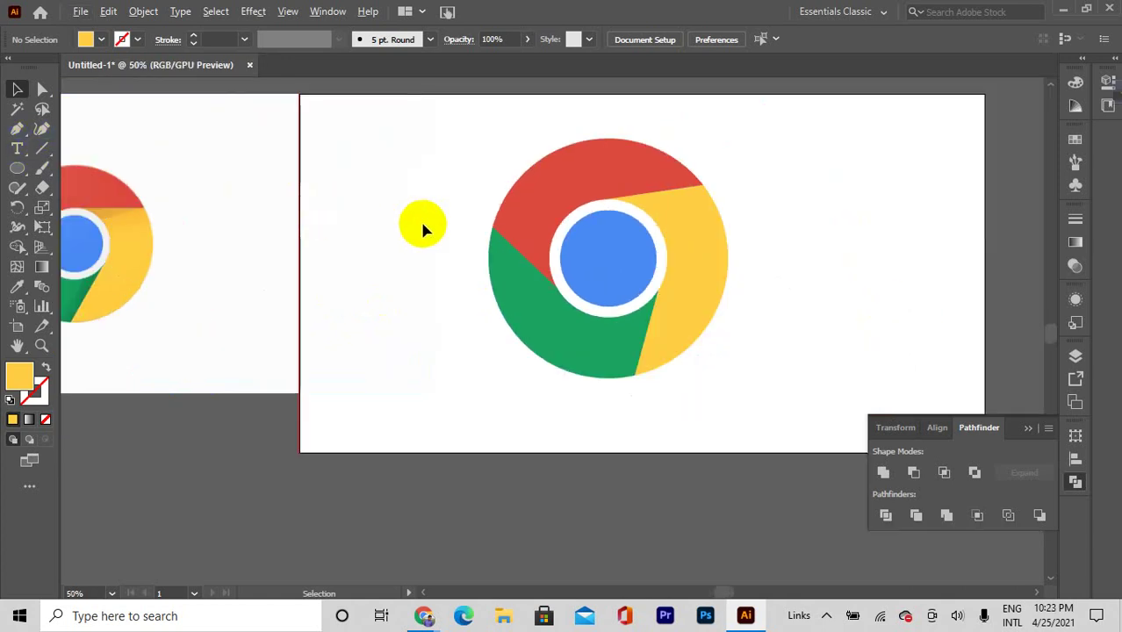
scroll(422, 228, "down", 1)
scroll(422, 227, "down", 1)
left_click(170, 230)
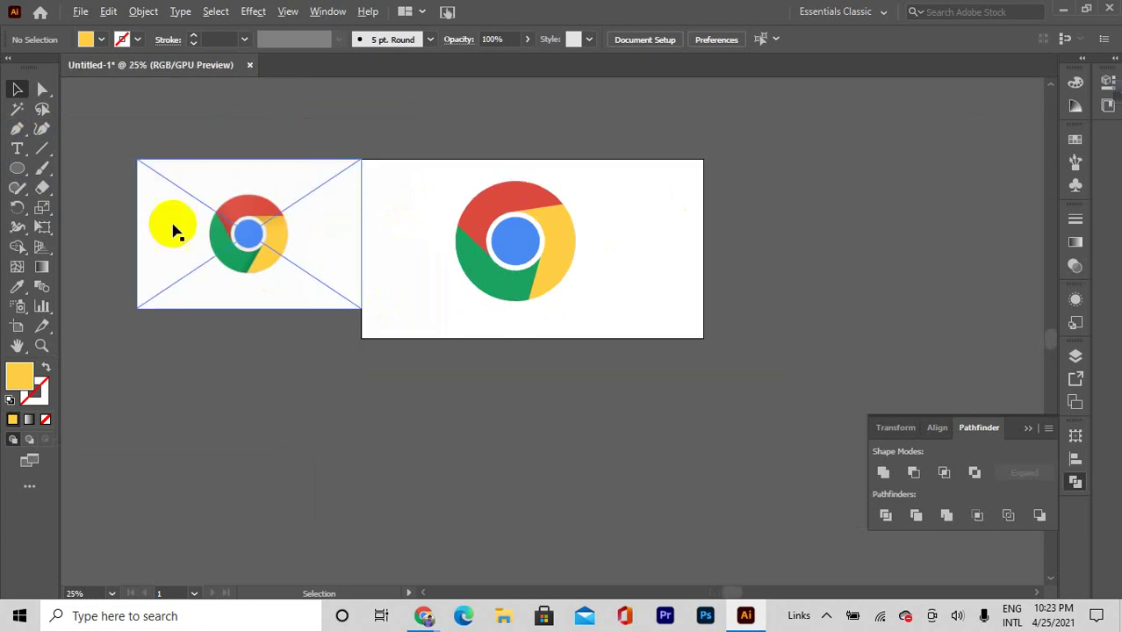
scroll(167, 230, "up", 2)
scroll(756, 272, "down", 2)
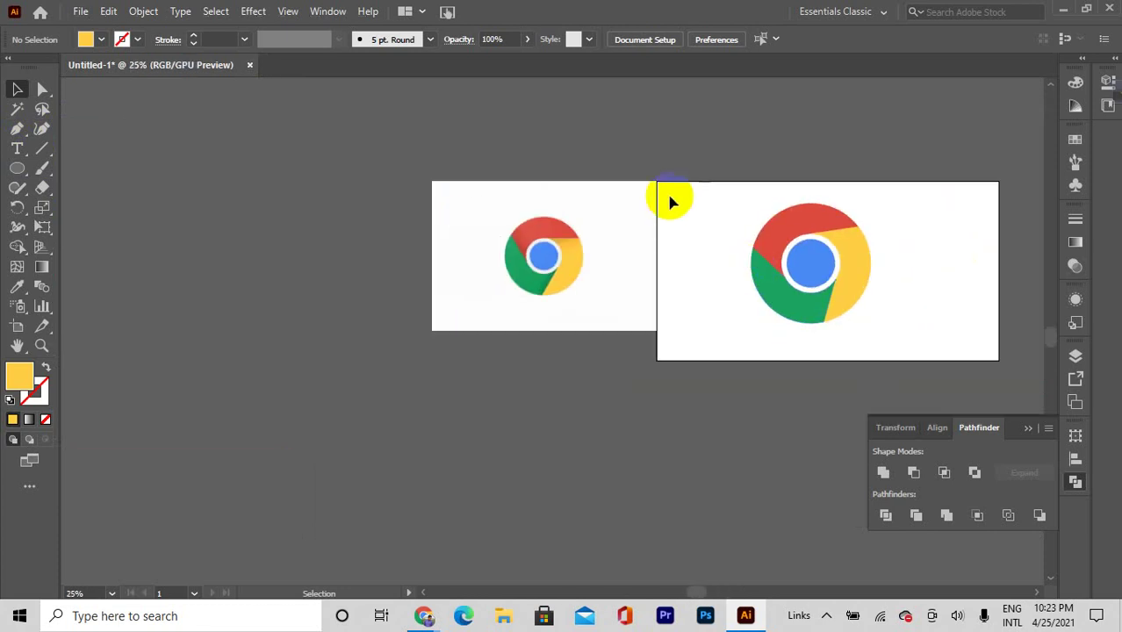
left_click(773, 237)
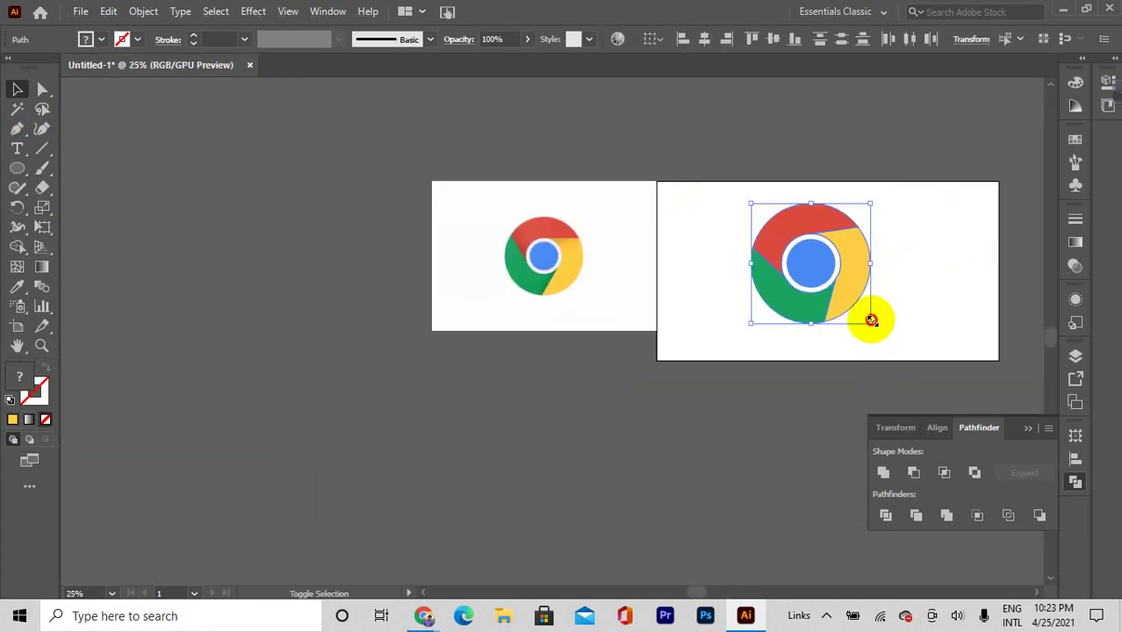
left_click_drag(871, 322, 563, 271)
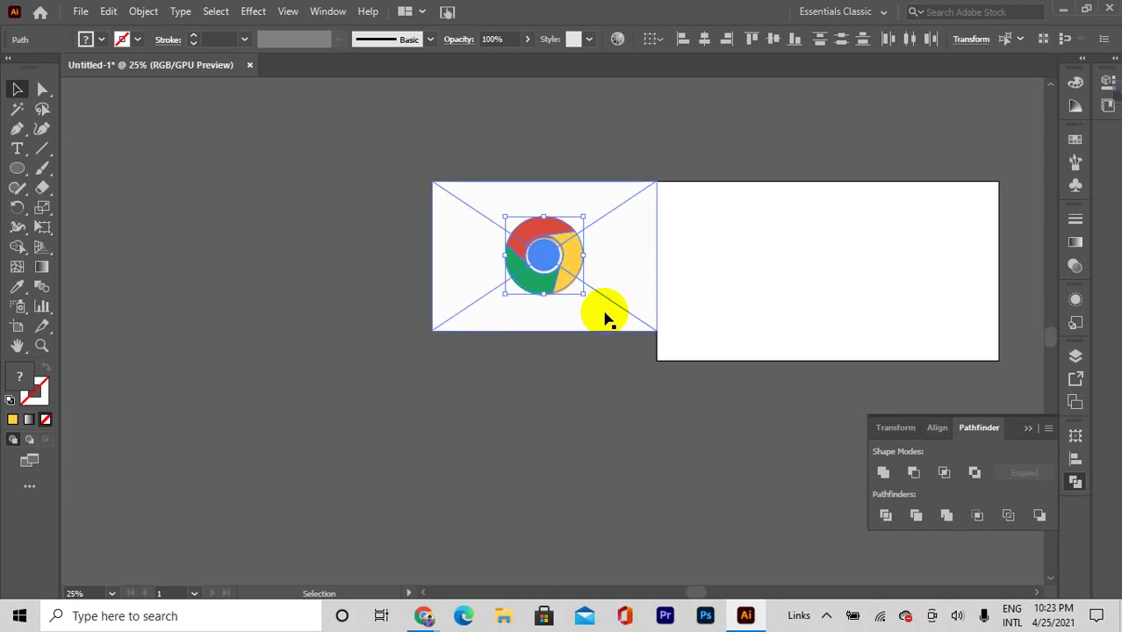
Move the resized logo back onto the artboard and shift the reference image clear of the artboard's left edge
left_click_drag(566, 279, 818, 271)
left_click_drag(852, 306, 881, 309)
left_click(765, 235)
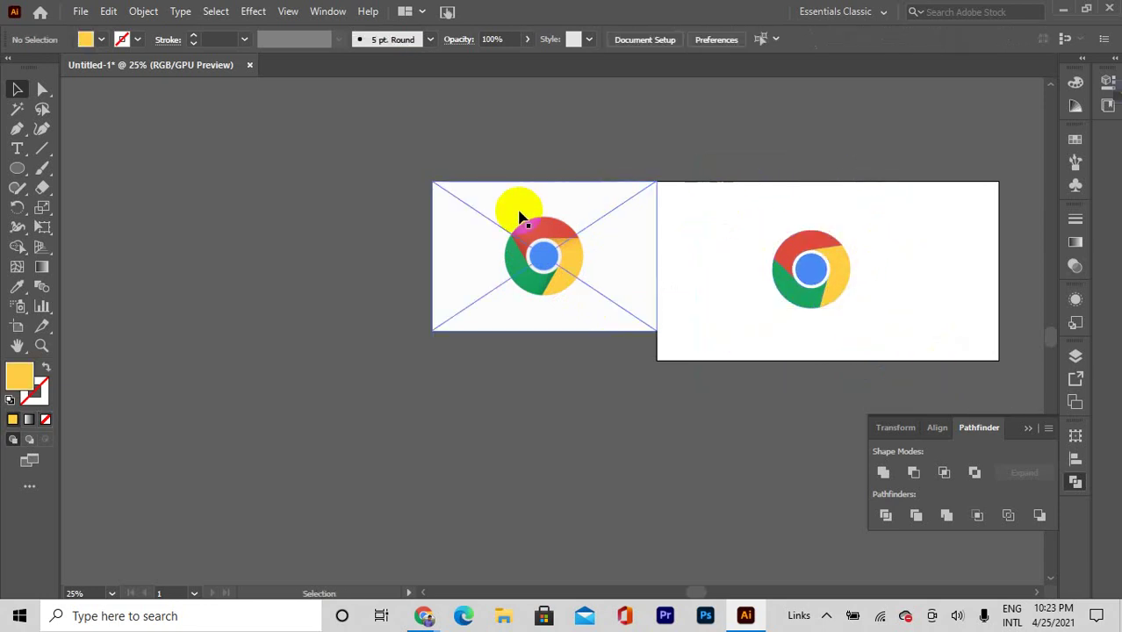
left_click_drag(527, 260, 509, 270)
left_click_drag(724, 209, 948, 353)
left_click(920, 323)
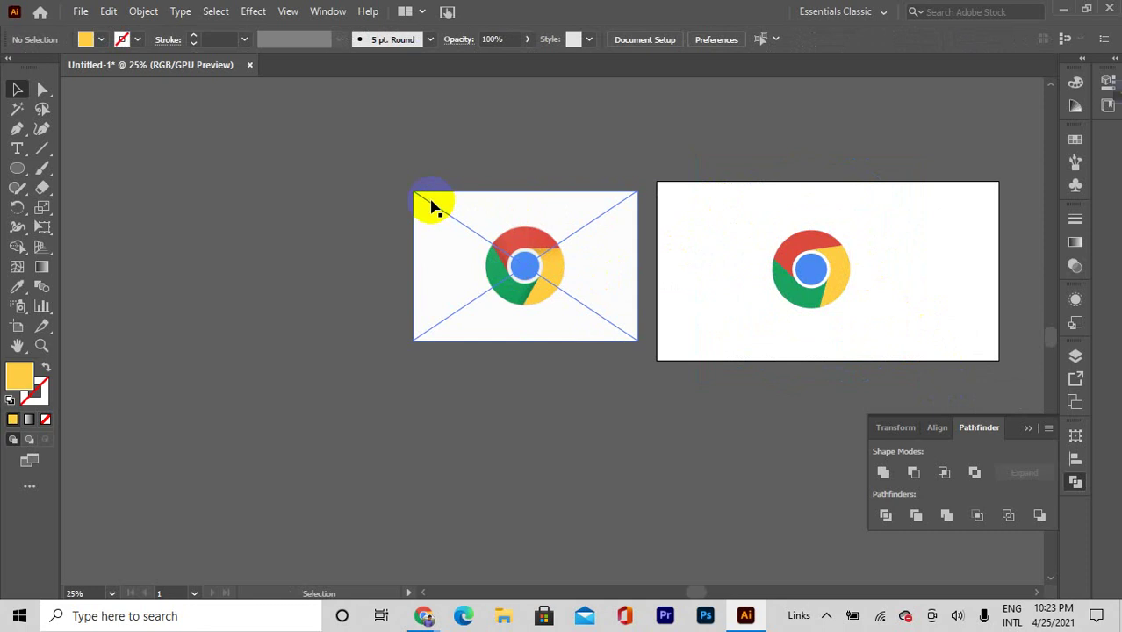
Drag the reference image aside and delete both it and the copy lying behind it
left_click_drag(431, 205, 534, 260)
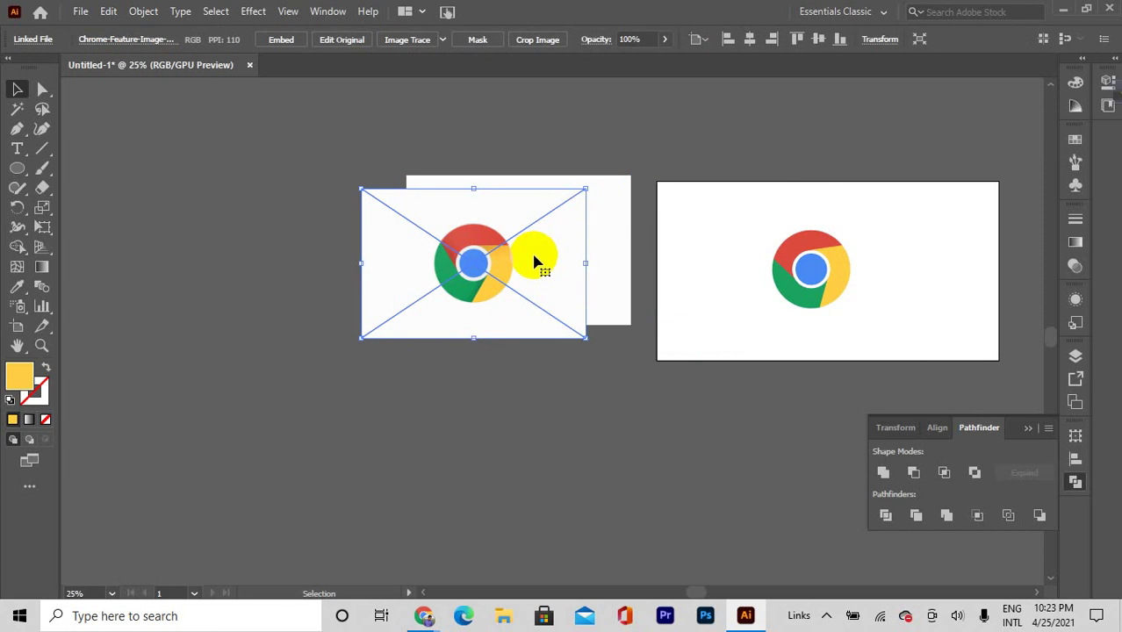
key("Delete")
left_click(534, 260)
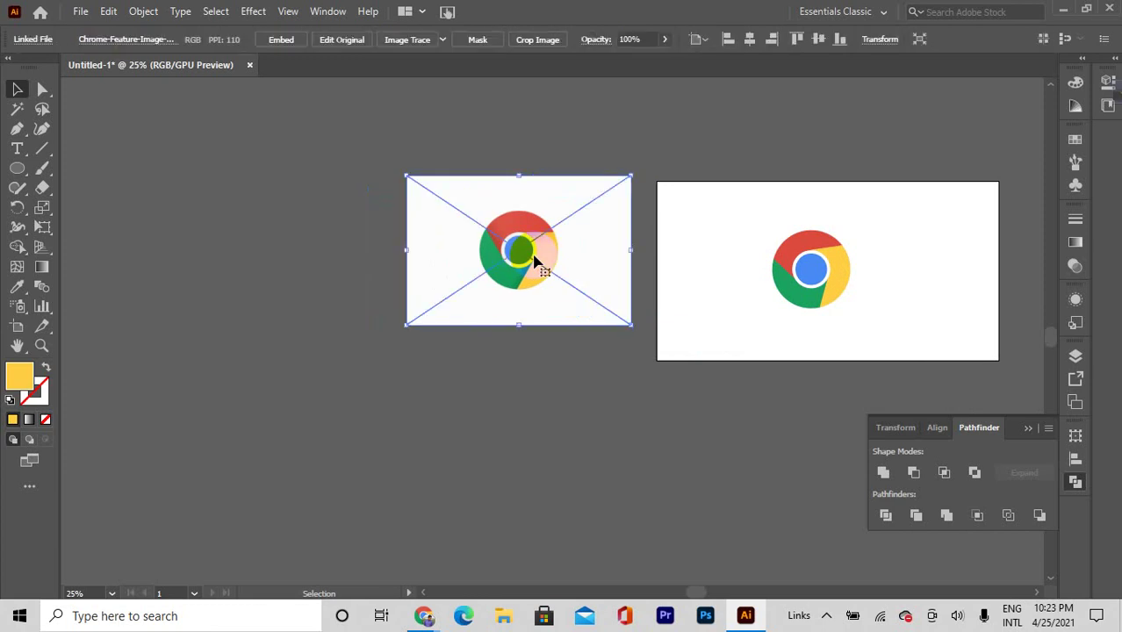
key("Delete")
Move the logo off the artboard to the empty canvas on its left side
left_click_drag(808, 285, 348, 254)
scroll(641, 312, "down", 2)
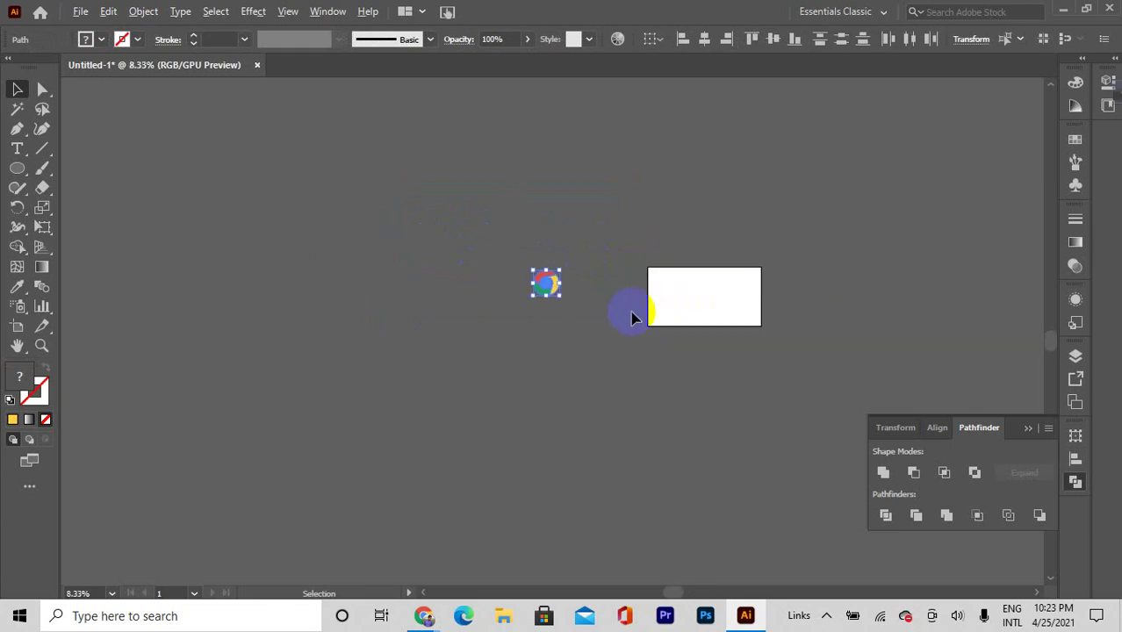
scroll(881, 320, "up", 1)
scroll(533, 278, "up", 1)
scroll(533, 278, "up", 1)
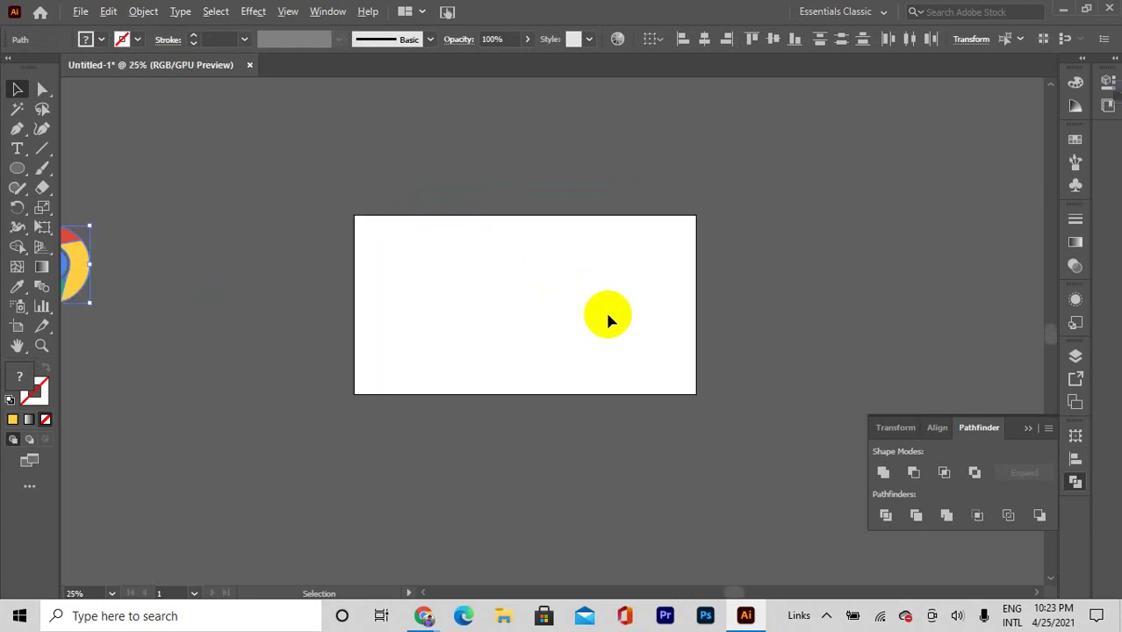
scroll(608, 316, "up", 1)
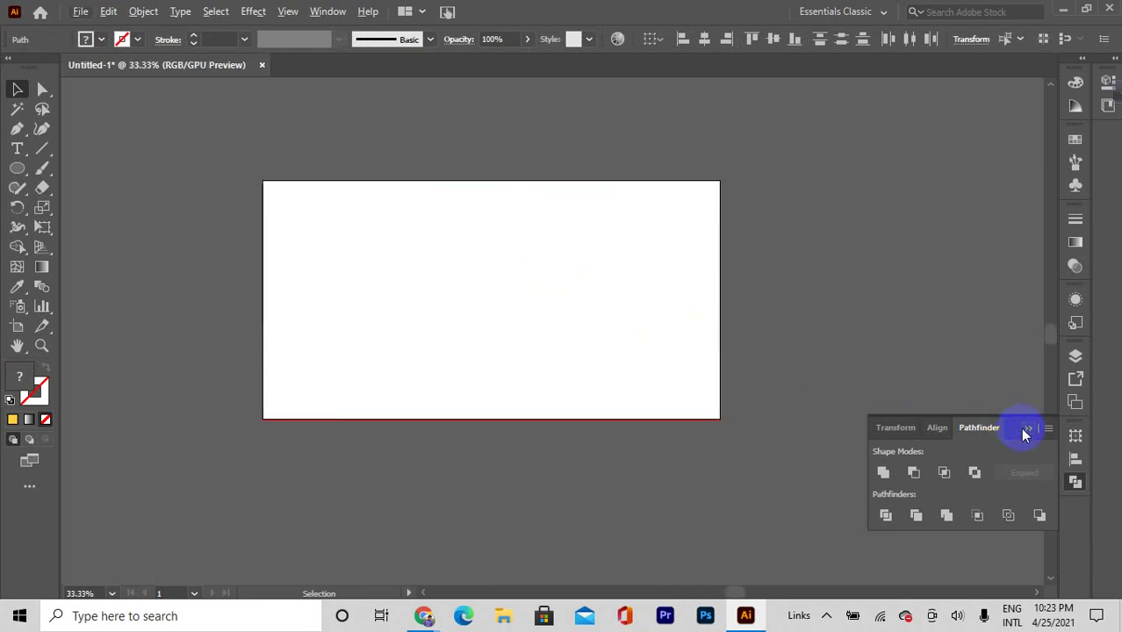
scroll(830, 356, "down", 1)
scroll(835, 356, "up", 1)
scroll(834, 356, "down", 1)
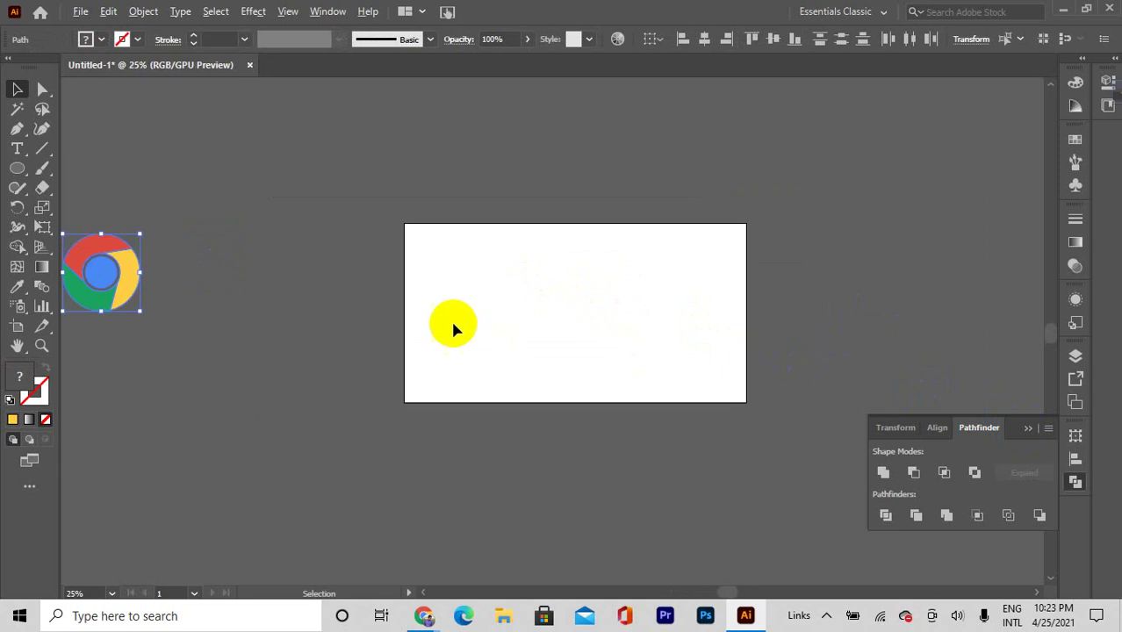
Move the logo back onto the middle of the artboard and deselect it
scroll(451, 318, "down", 1)
left_click_drag(233, 301, 544, 318)
left_click(606, 290)
scroll(606, 290, "up", 1)
scroll(605, 291, "up", 1)
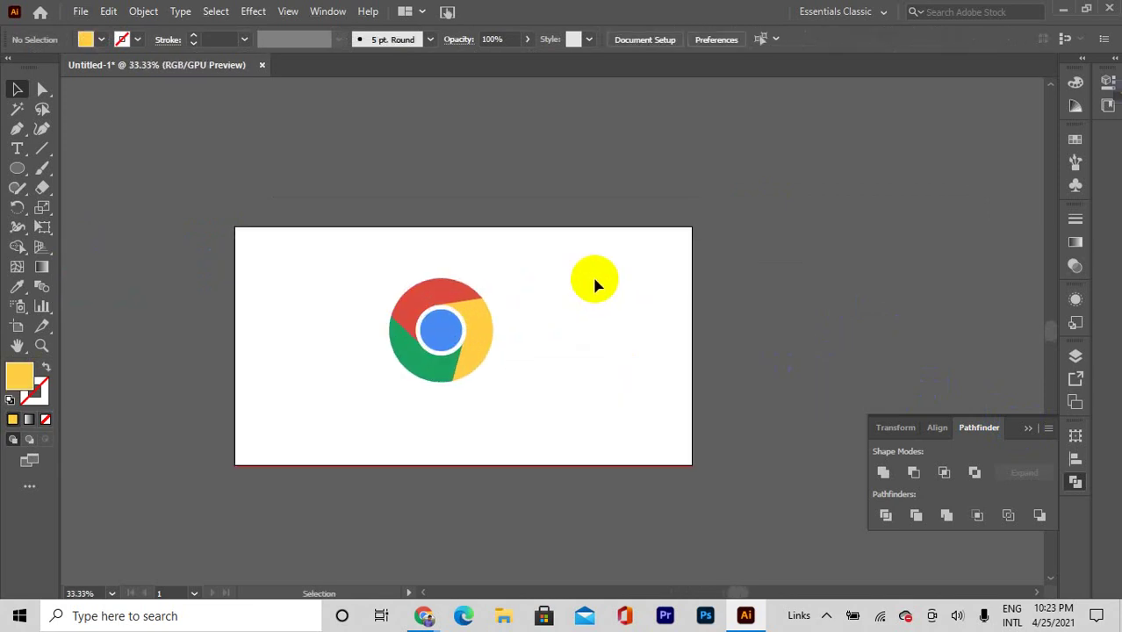
Group all the logo's pieces and ungroup them again
left_click_drag(576, 246, 358, 402)
right_click(479, 327)
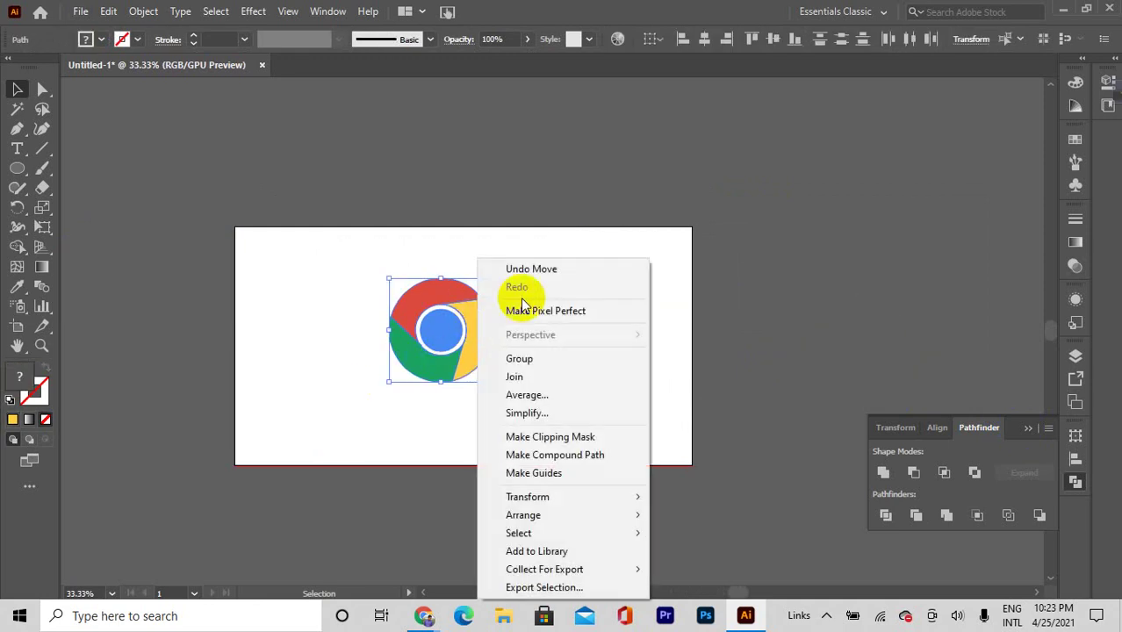
left_click(536, 356)
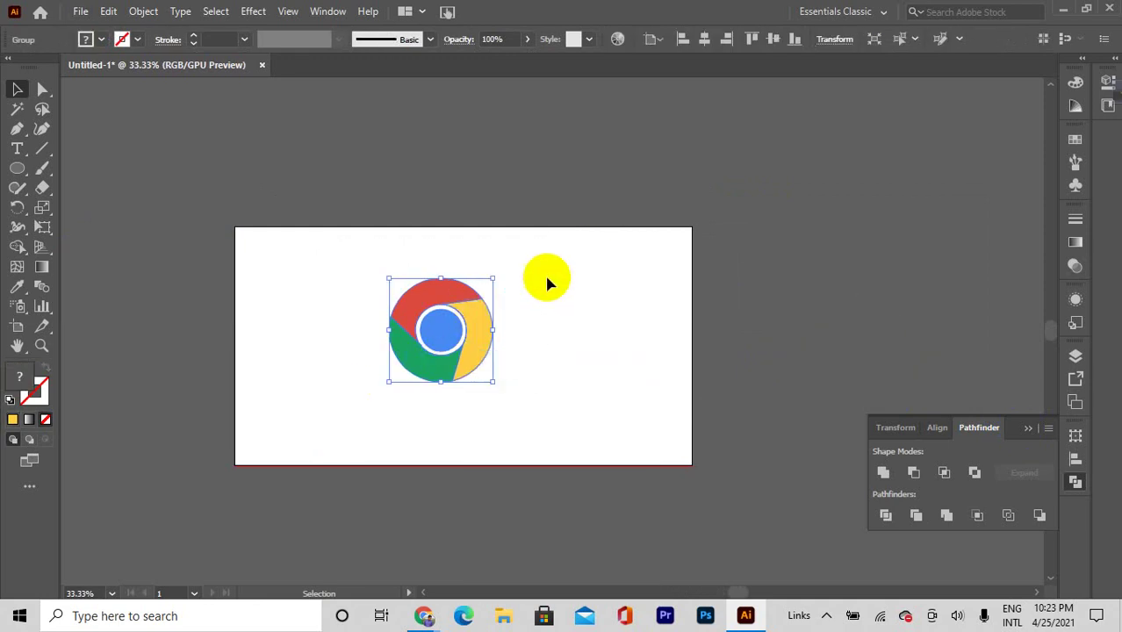
right_click(472, 320)
left_click(541, 175)
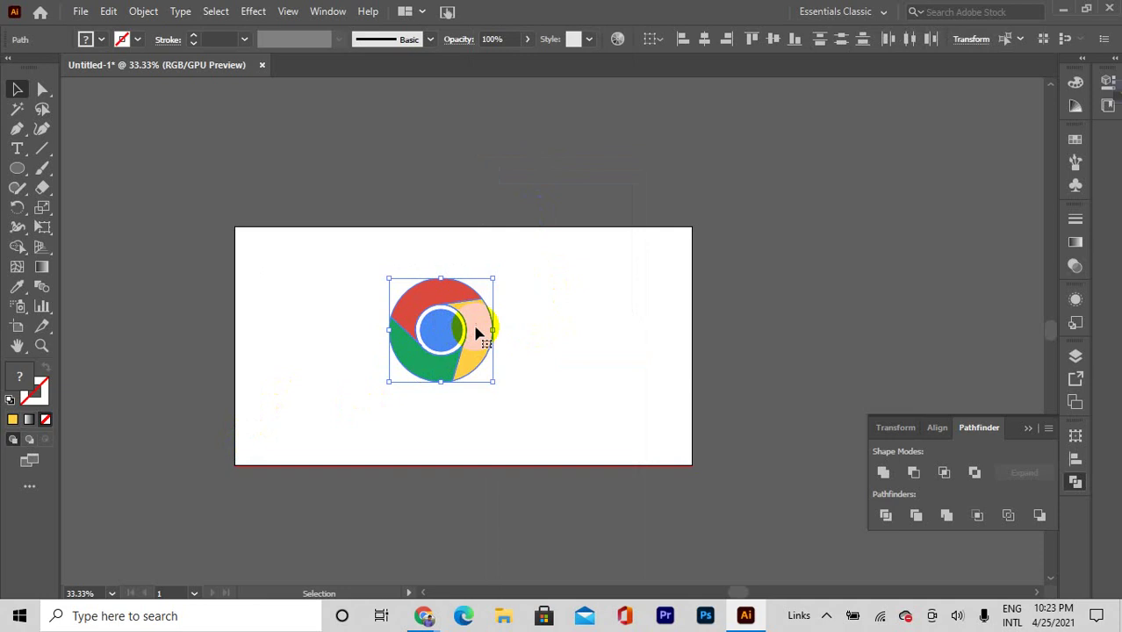
Move the logo off the artboard to the canvas beyond its upper-right corner and deselect it
left_click_drag(477, 334, 818, 211)
left_click(832, 301)
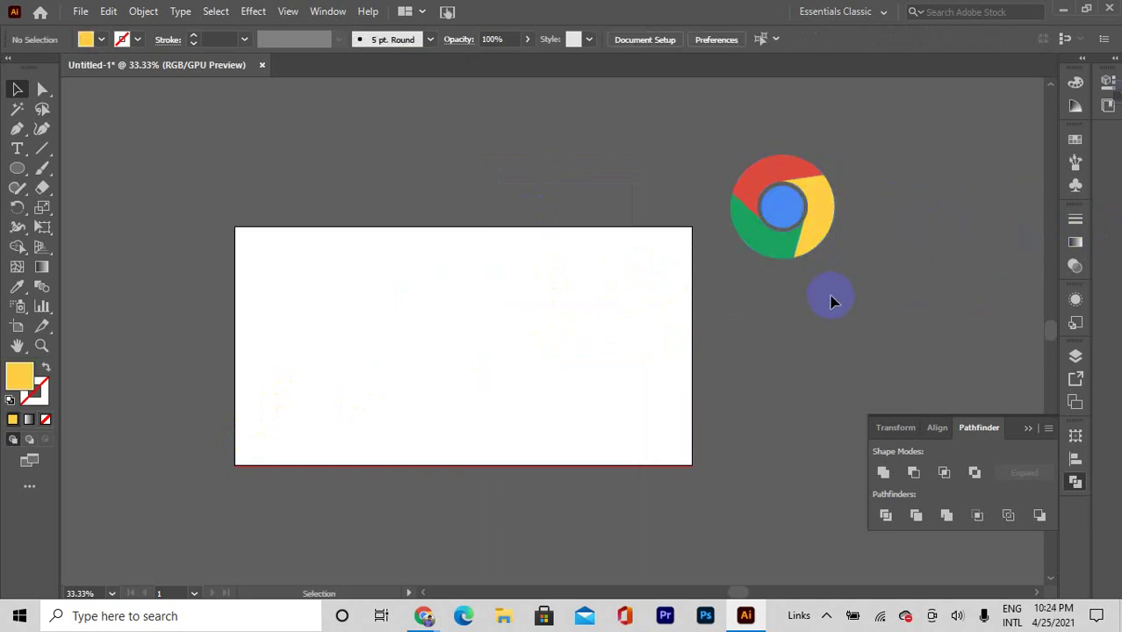
left_click(845, 323)
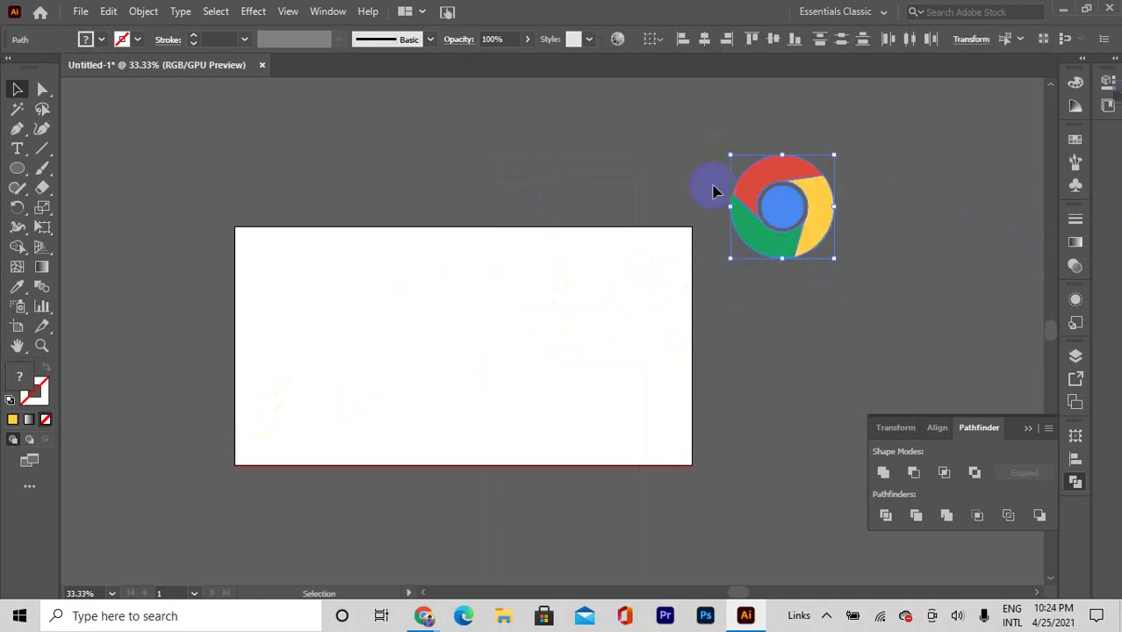
left_click_drag(672, 117, 971, 363)
right_click(819, 208)
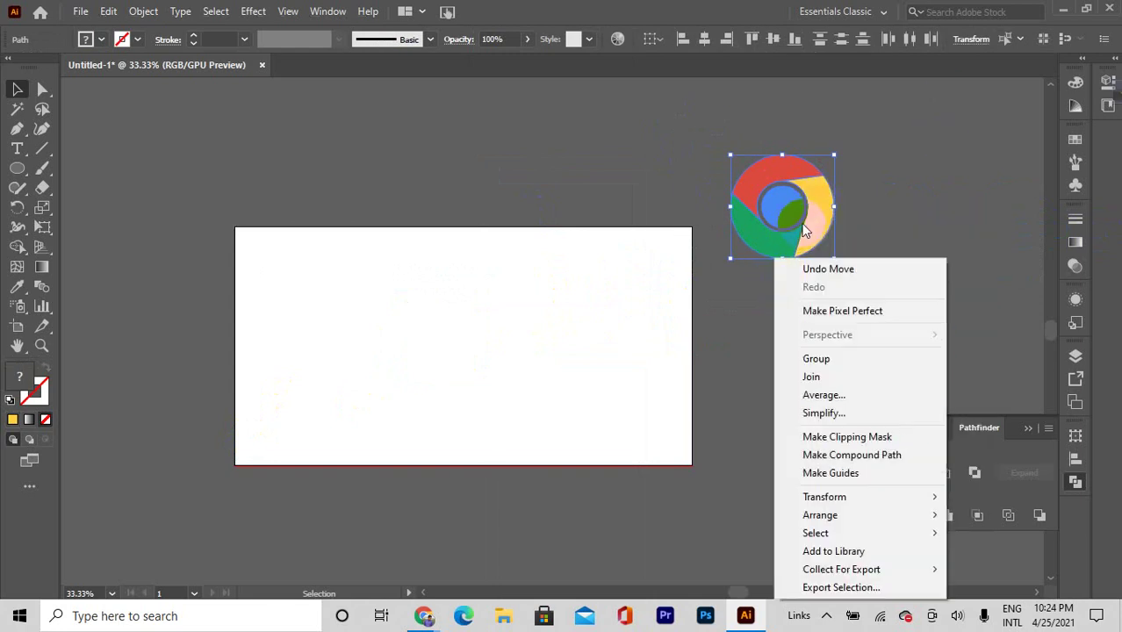
left_click(882, 190)
left_click(882, 190)
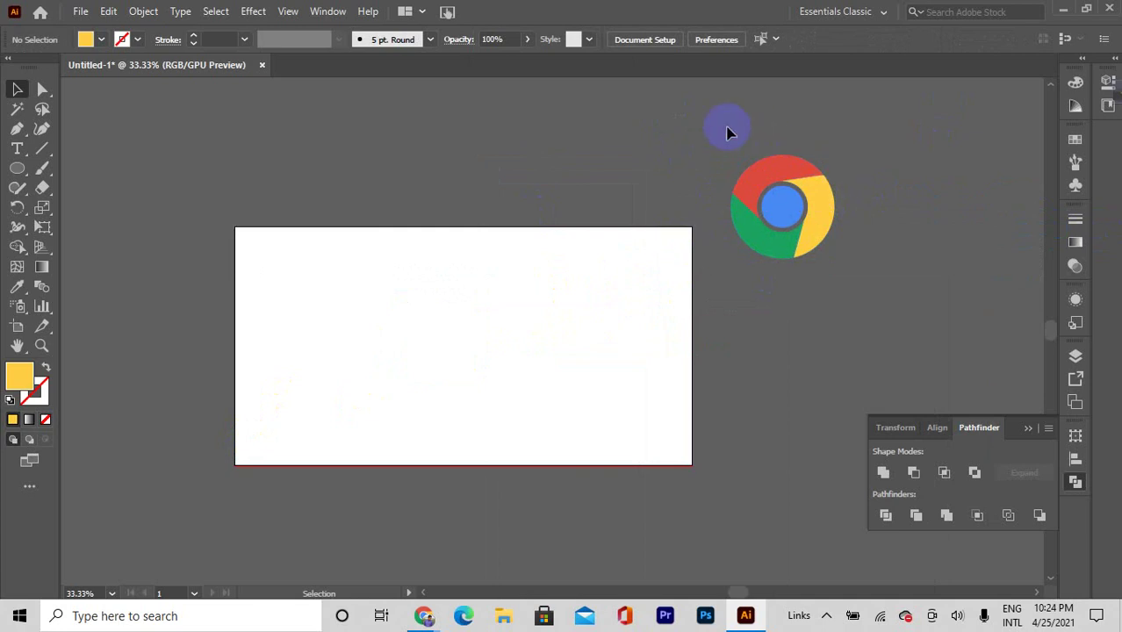
Select all the logo's pieces, shift them slightly down and farther right of the artboard, and deselect them
left_click_drag(726, 126, 834, 284)
left_click_drag(795, 228, 825, 261)
left_click(896, 266)
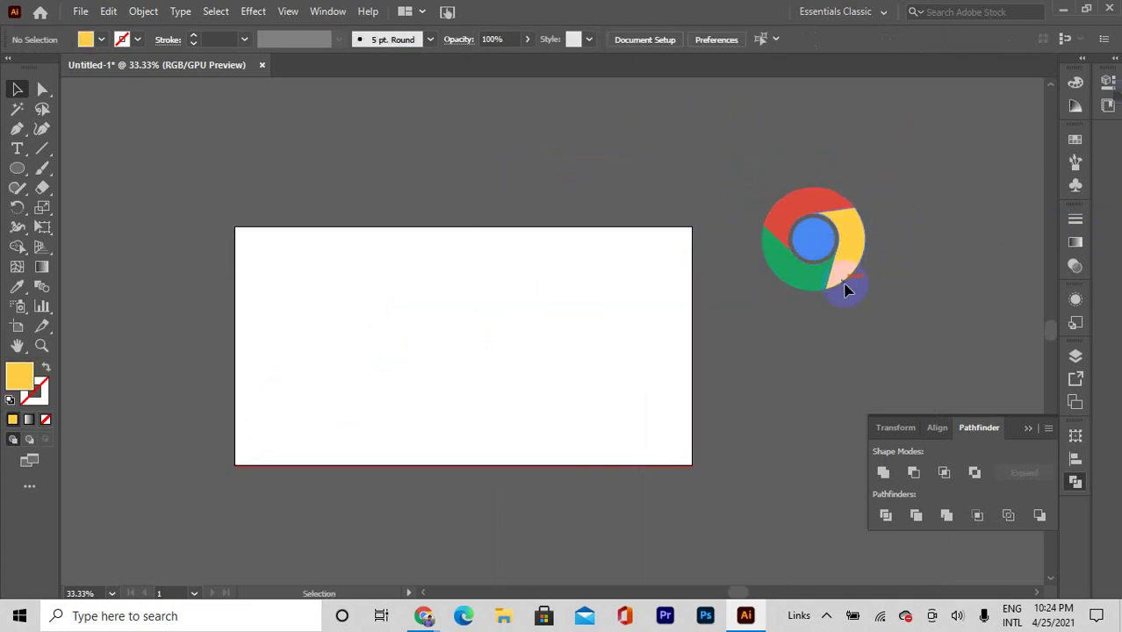
Look through the participant list of the Google Meet call in Chrome and return to Illustrator
mouse_move(426, 618)
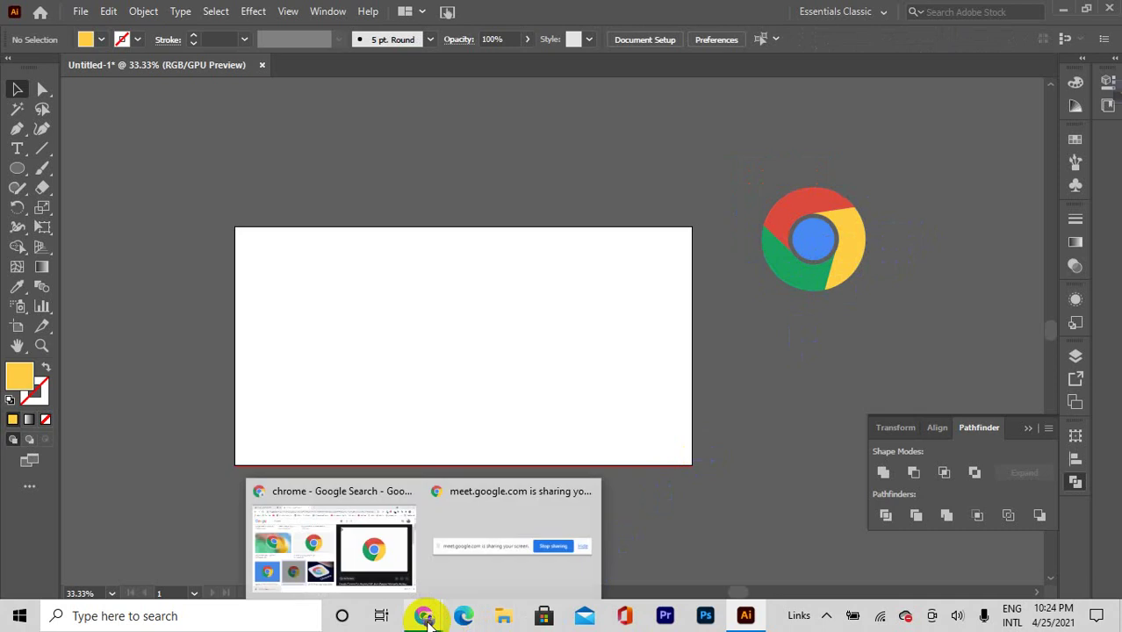
left_click(401, 569)
left_click(145, 7)
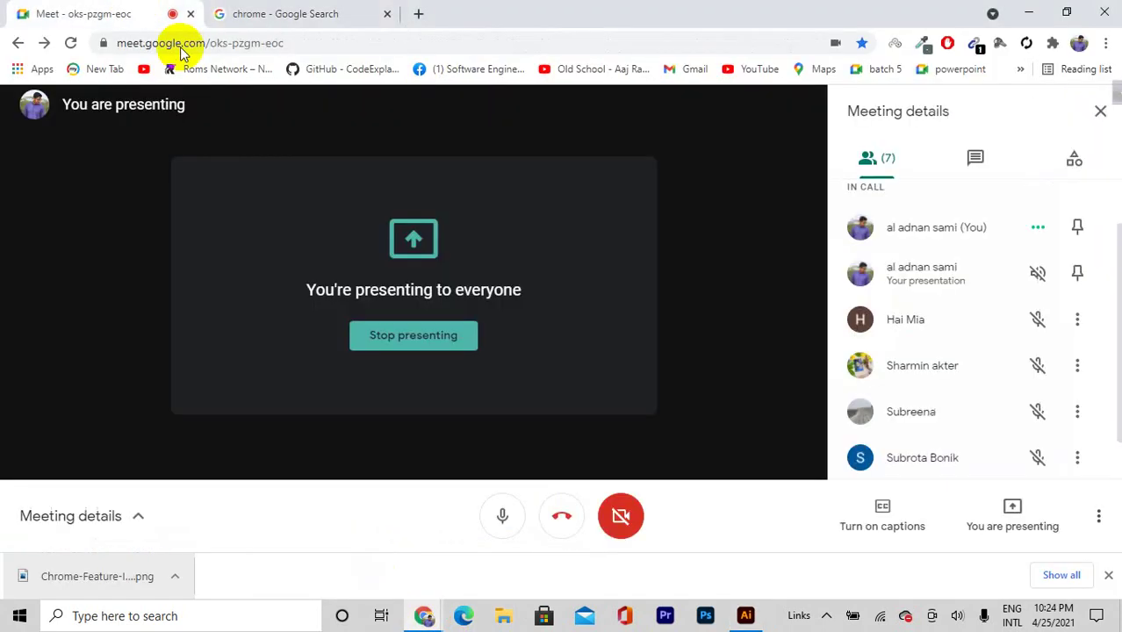
scroll(1001, 402, "down", 1)
scroll(998, 401, "up", 2)
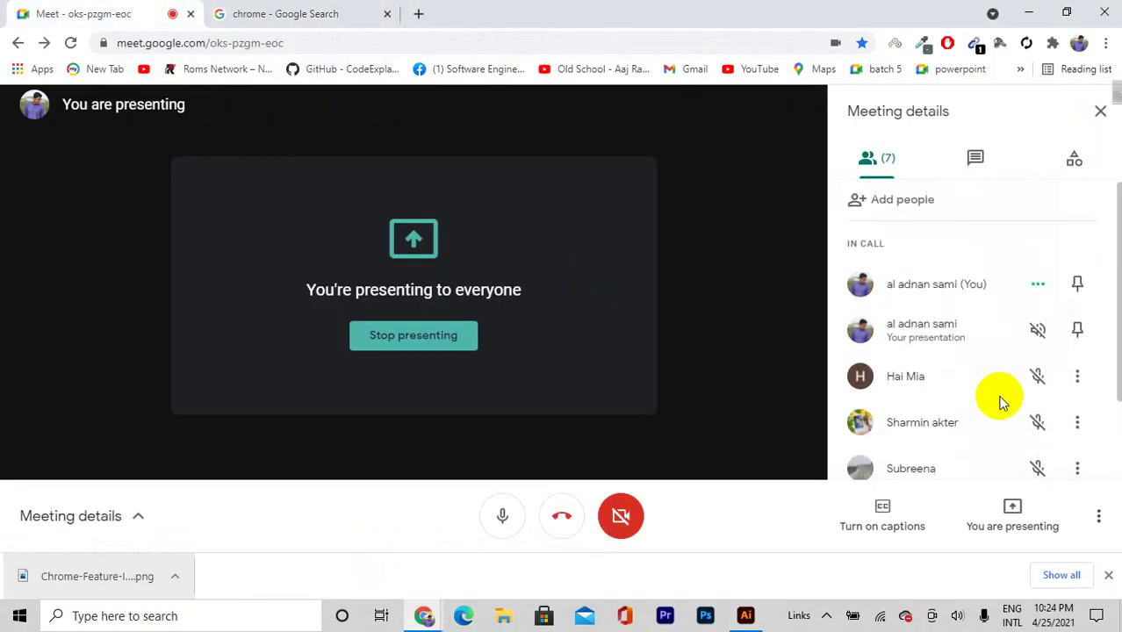
scroll(998, 397, "down", 2)
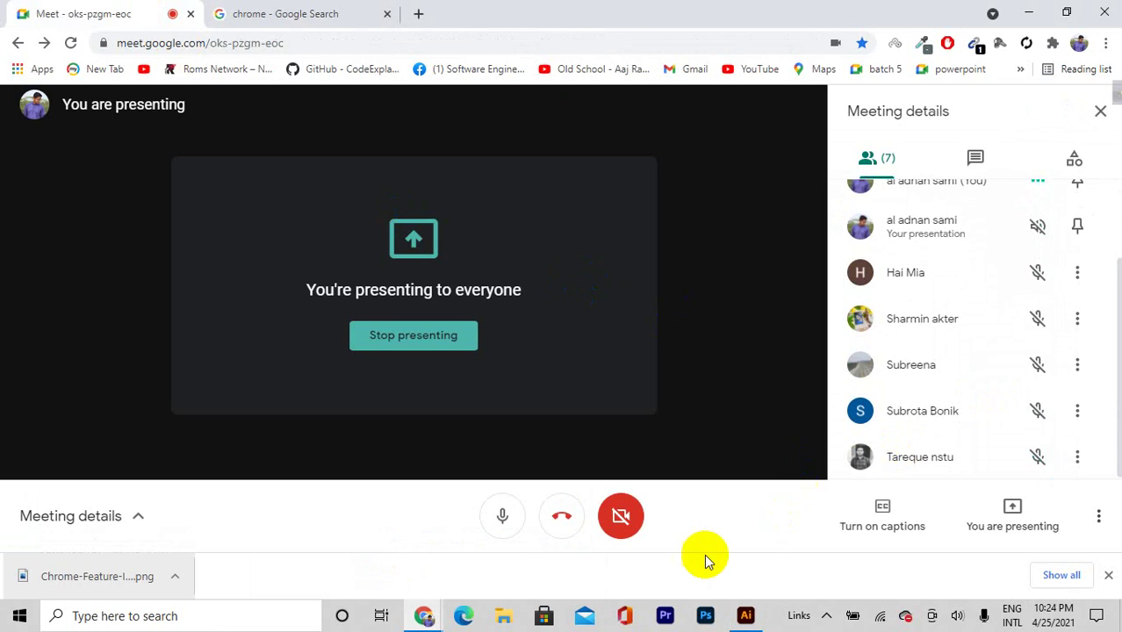
left_click(745, 616)
scroll(386, 281, "down", 2)
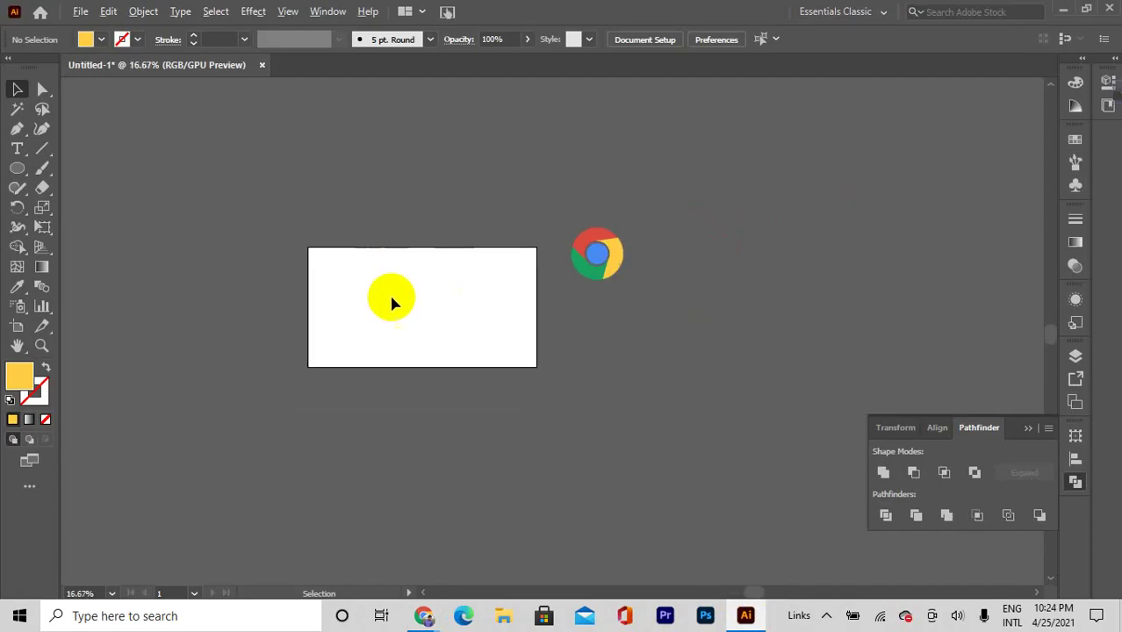
scroll(385, 338, "up", 1)
scroll(281, 290, "up", 2)
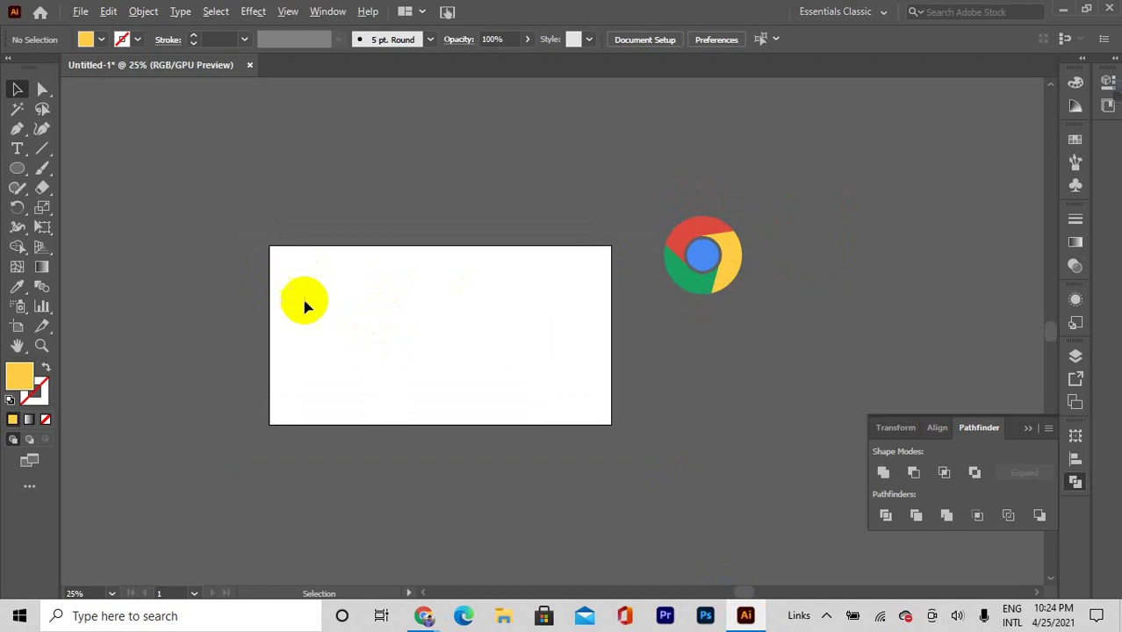
scroll(369, 312, "up", 1)
scroll(414, 315, "down", 1)
scroll(478, 335, "up", 1)
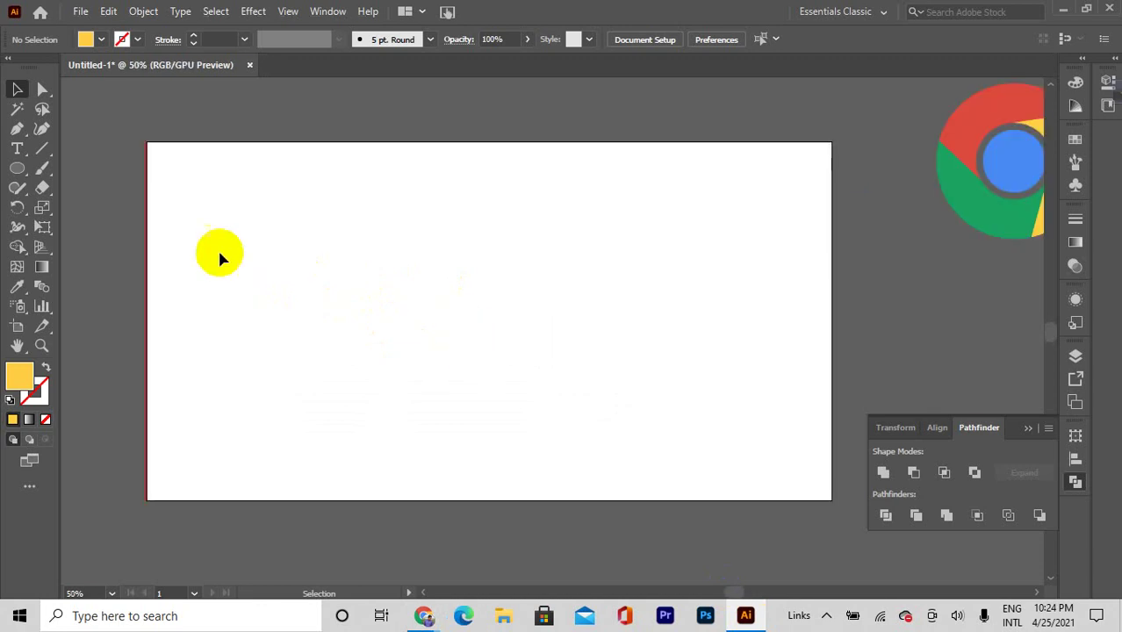
scroll(158, 250, "down", 1)
scroll(228, 246, "up", 1)
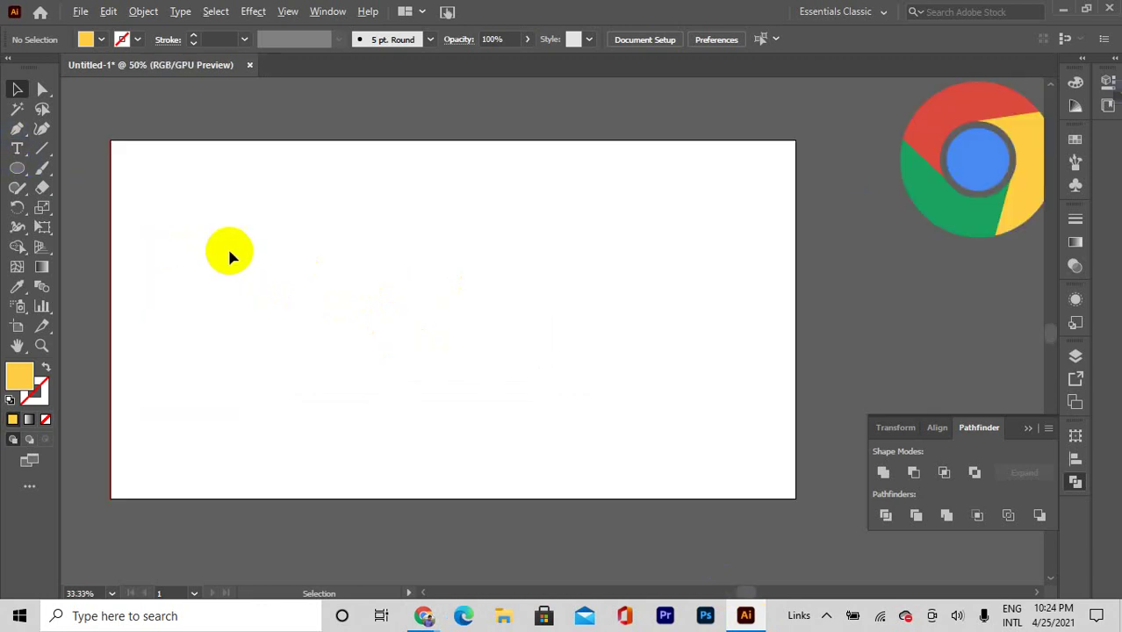
scroll(228, 246, "up", 1)
left_click(15, 151)
left_click_drag(15, 151, 221, 180)
scroll(221, 180, "down", 1)
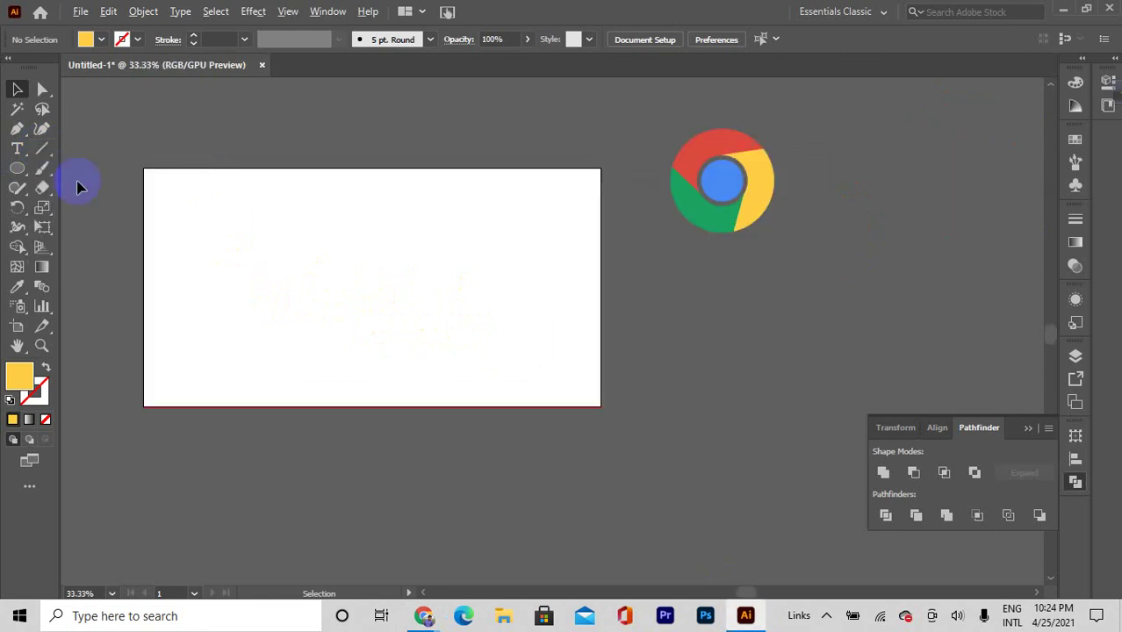
Place a "Lorem ipsum" point text in the artboard's upper-left area and enlarge it to about 135 pt
scroll(79, 182, "up", 1)
left_click(17, 157)
left_click(322, 238)
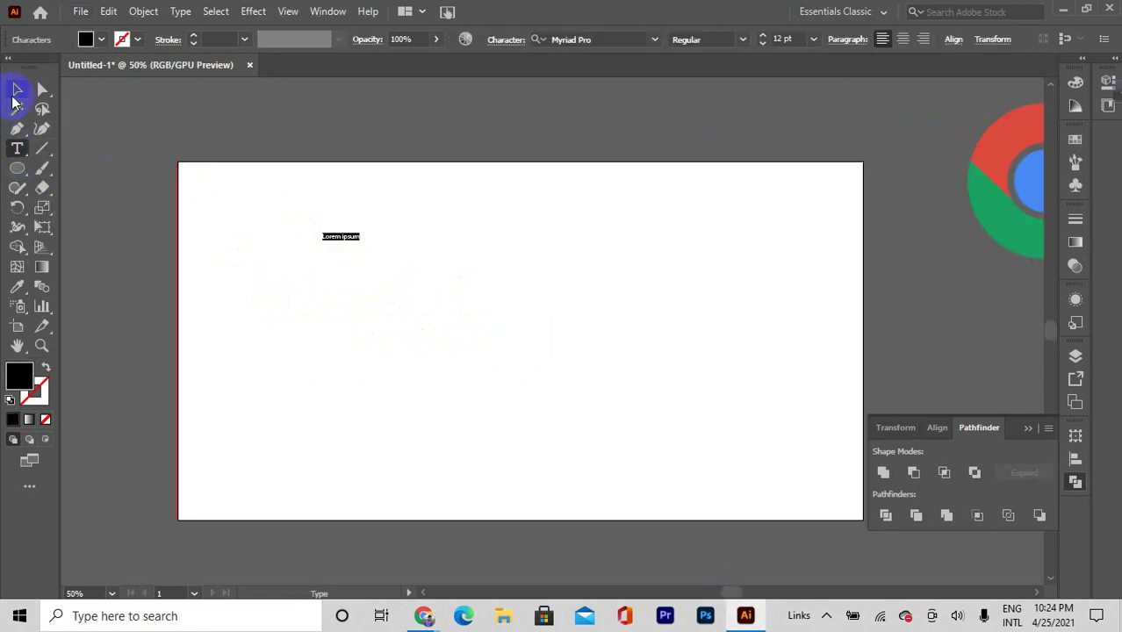
left_click(17, 88)
left_click_drag(360, 249, 646, 316)
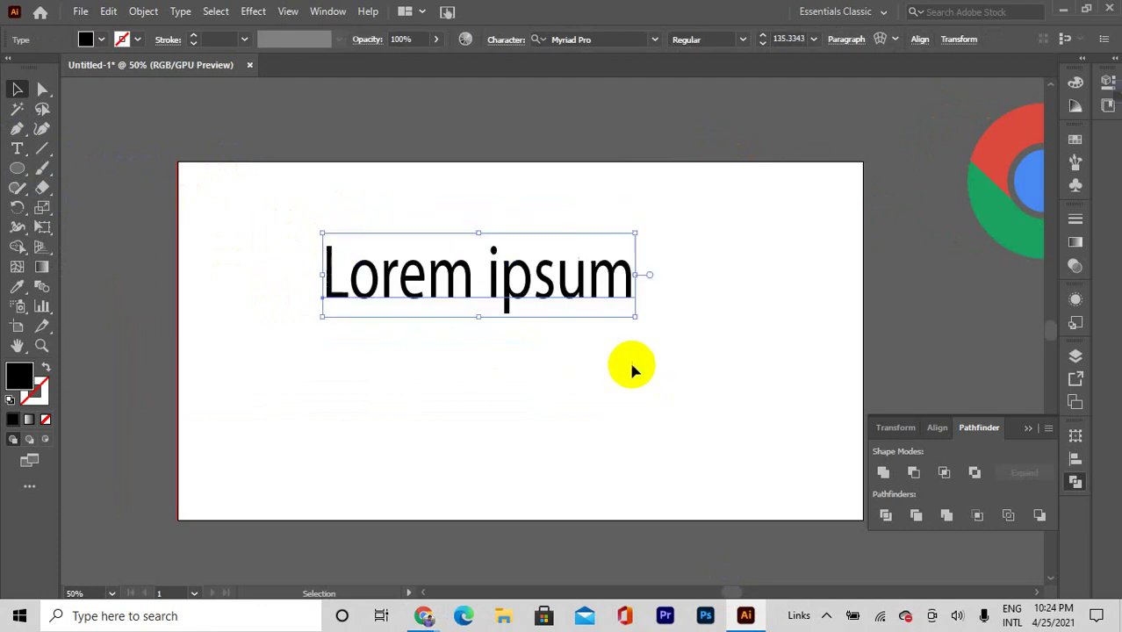
Move the Lorem ipsum text slightly up and to the left on the artboard
left_click_drag(565, 312, 529, 292)
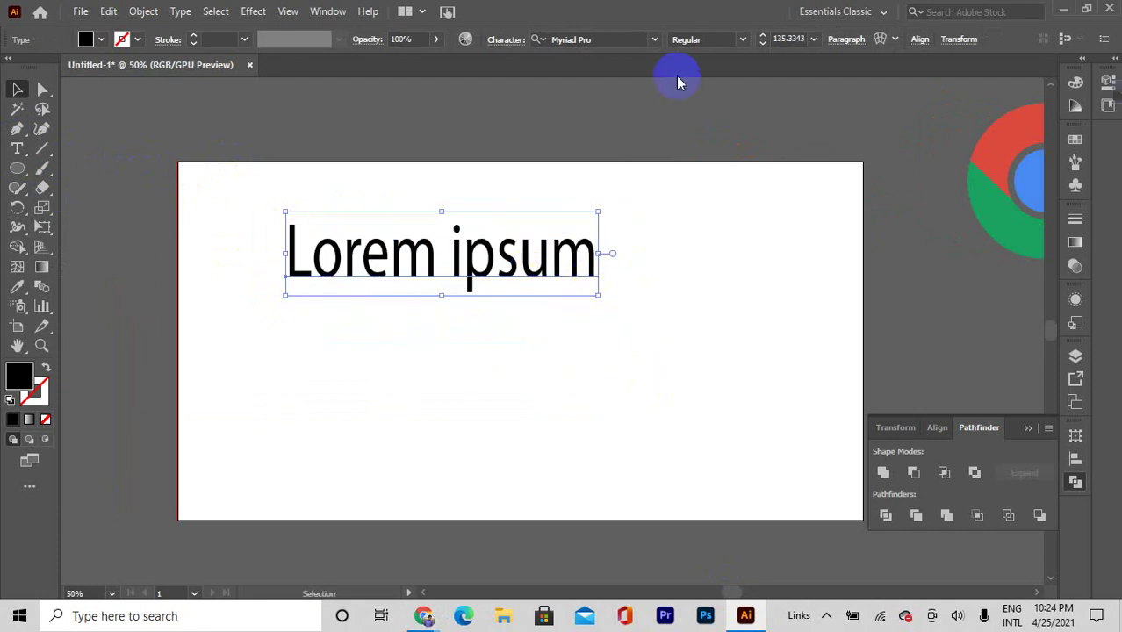
left_click(329, 12)
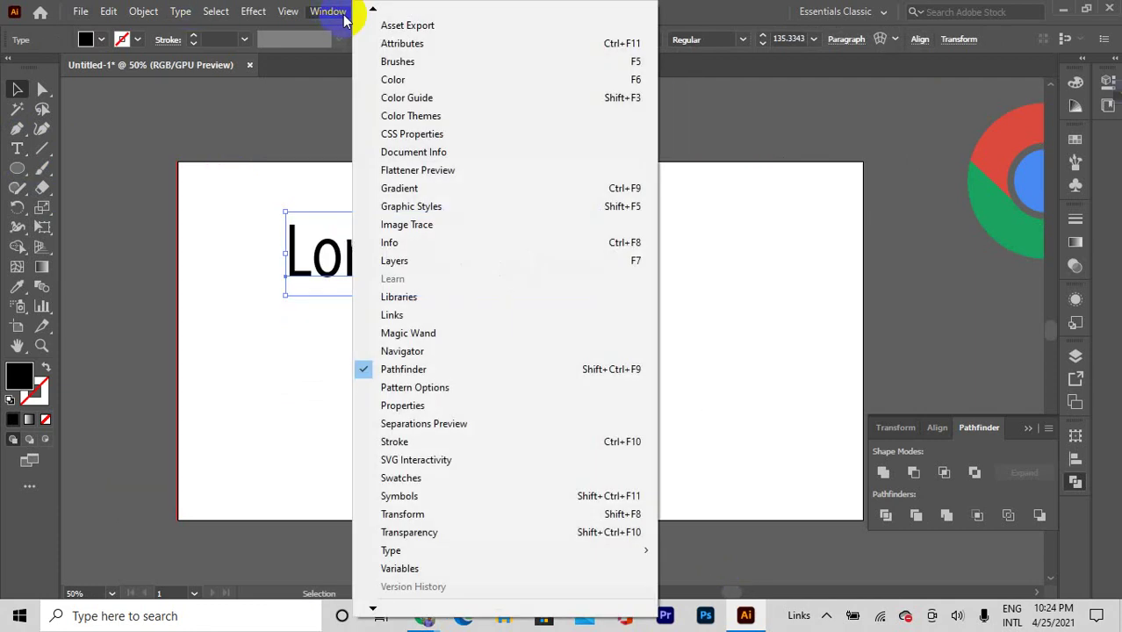
left_click(422, 46)
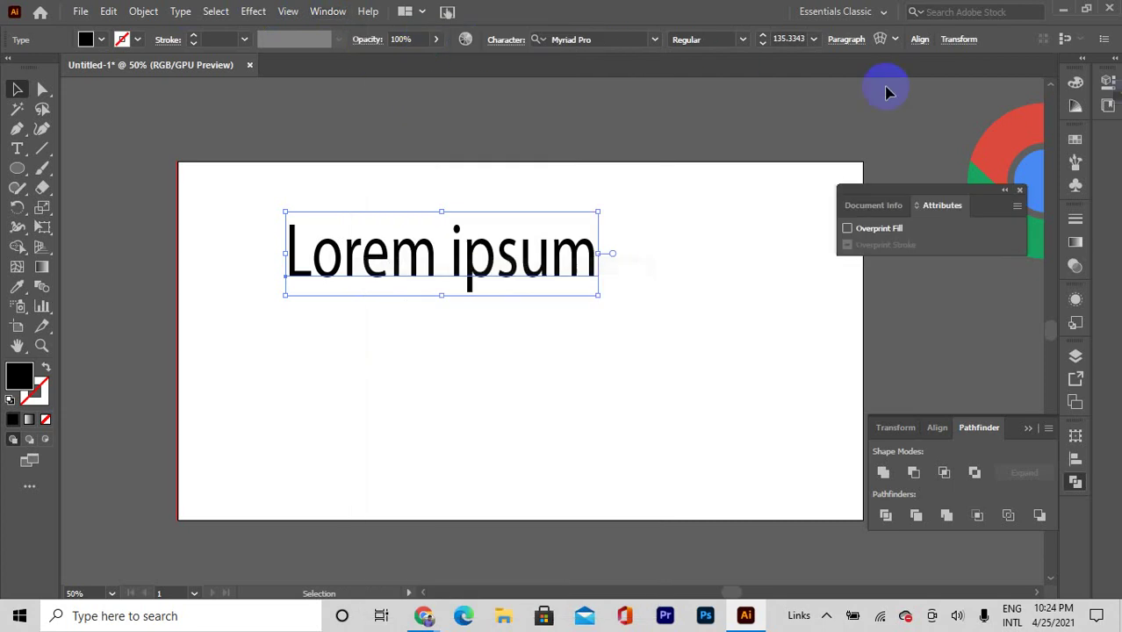
left_click(874, 206)
left_click(937, 205)
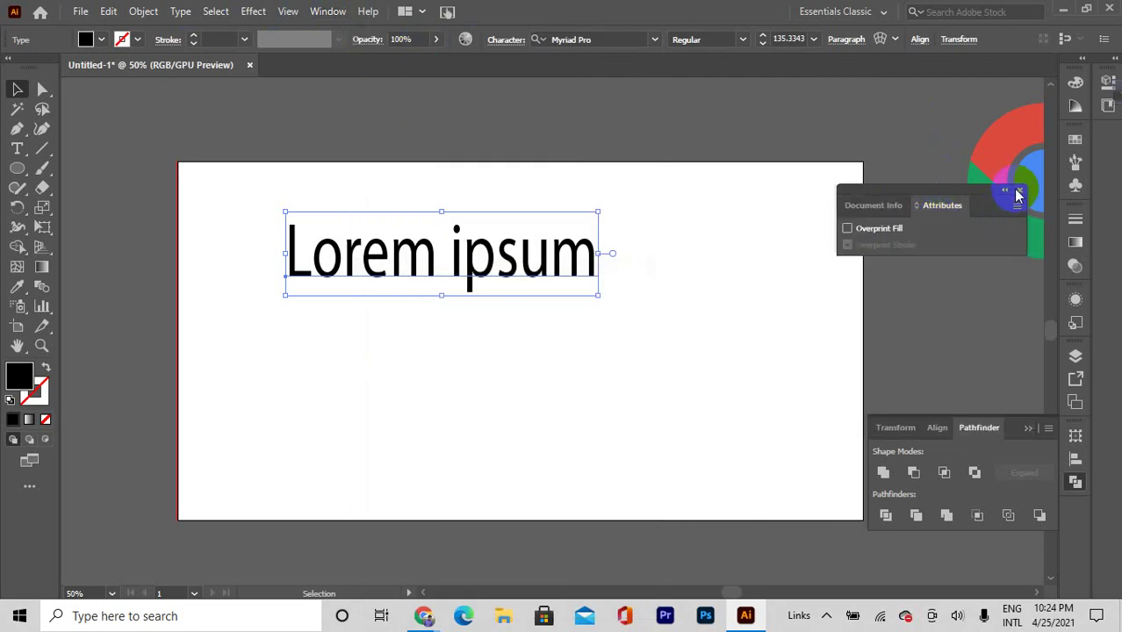
left_click(1020, 190)
Set the Lorem ipsum text's font to Bauhaus 93 and preview the preset font sizes without applying one
left_click(654, 38)
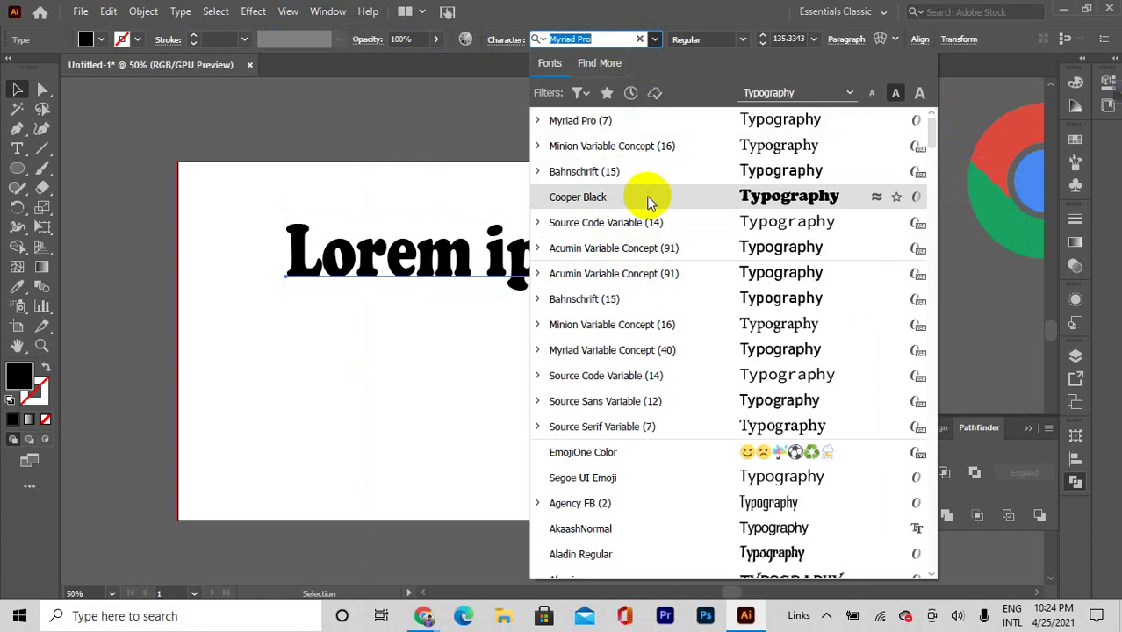
scroll(646, 434, "down", 4)
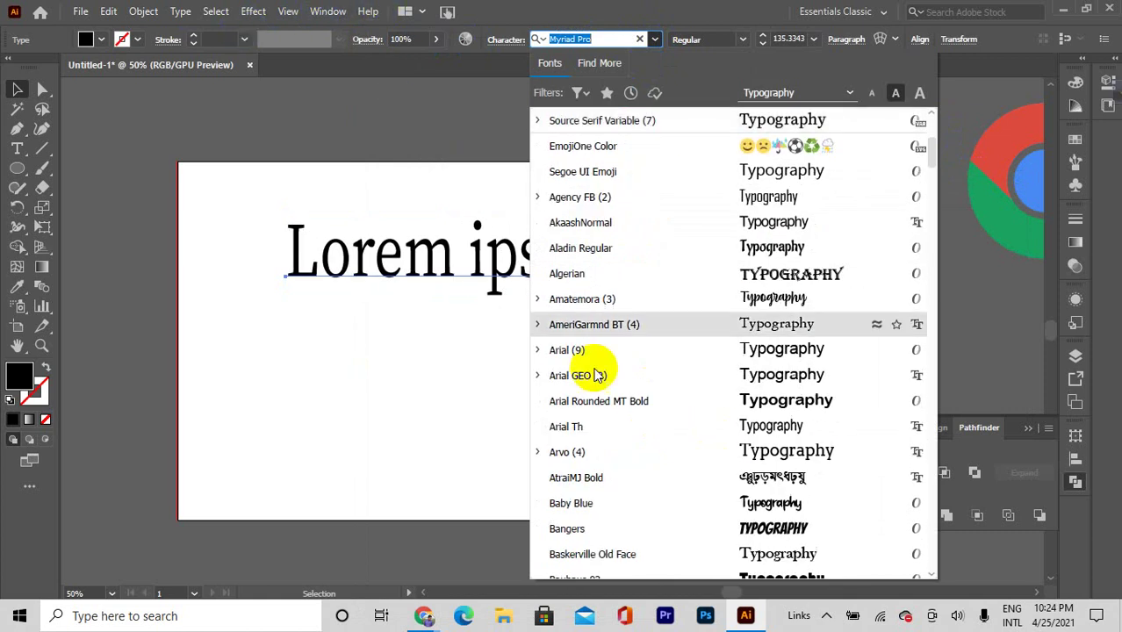
scroll(708, 501, "down", 1)
left_click(711, 501)
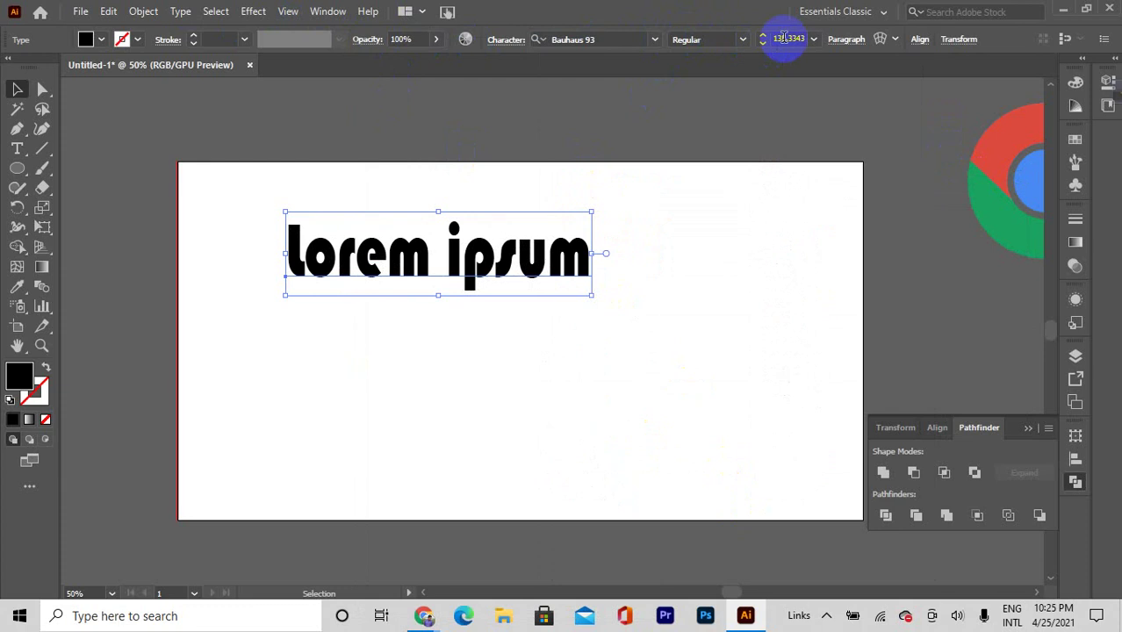
left_click(814, 39)
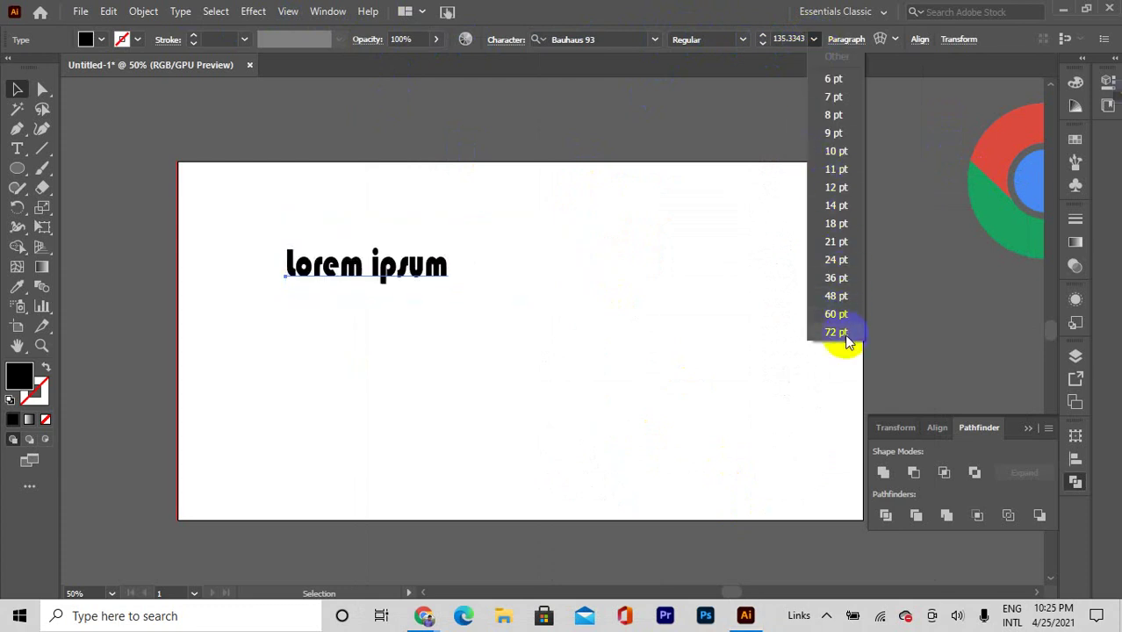
left_click(149, 133)
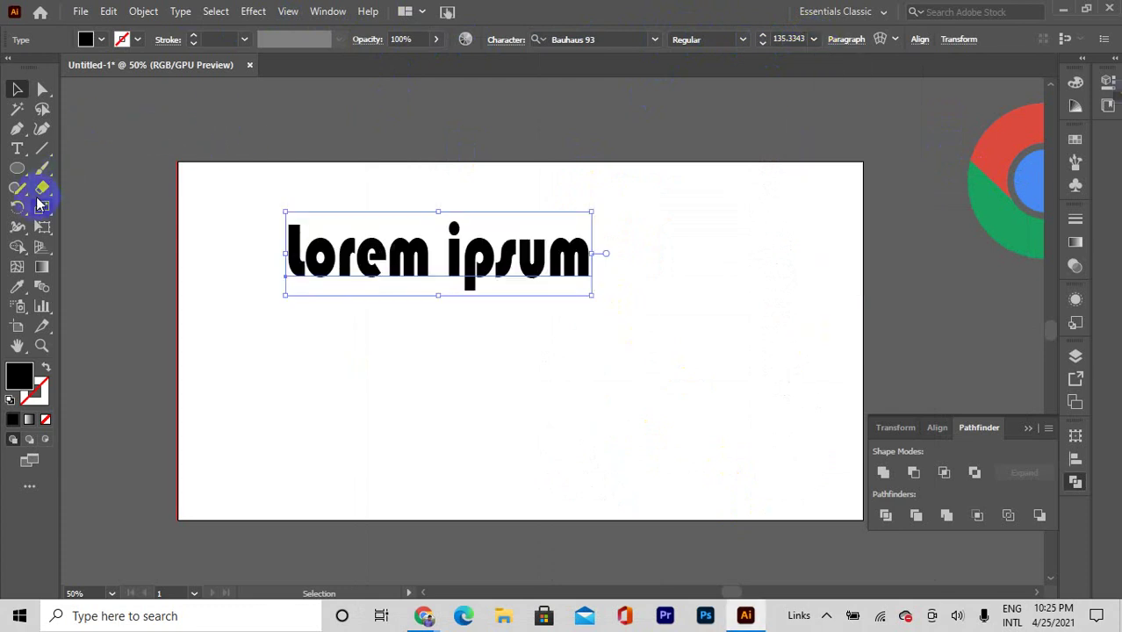
Move the Lorem ipsum text to the artboard's upper-right edge, mostly outside it, and activate the Area Type tool
left_click_drag(397, 272, 699, 148)
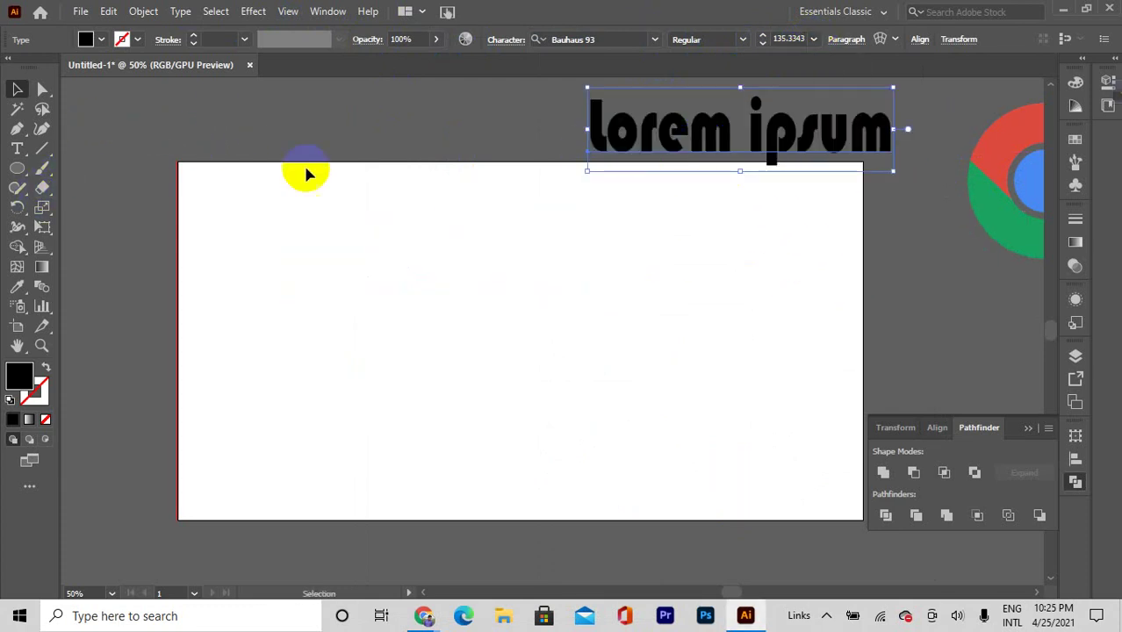
left_click(17, 148)
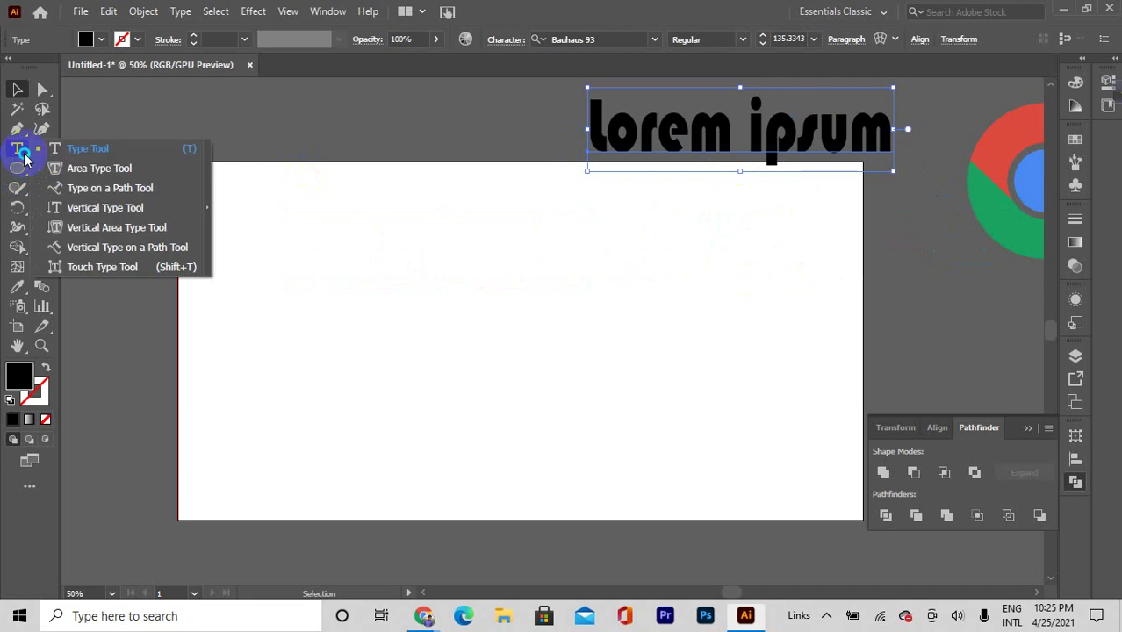
left_click(76, 173)
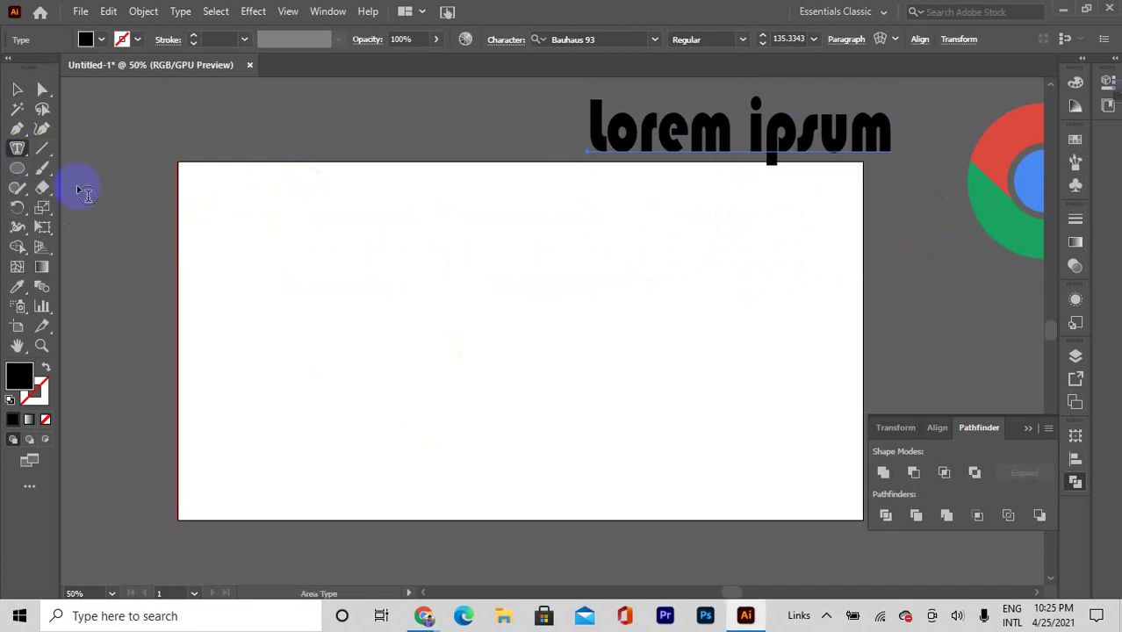
Draw a large black five-pointed star with the Star tool and move it onto the left half of the artboard
left_click_drag(17, 167, 100, 165)
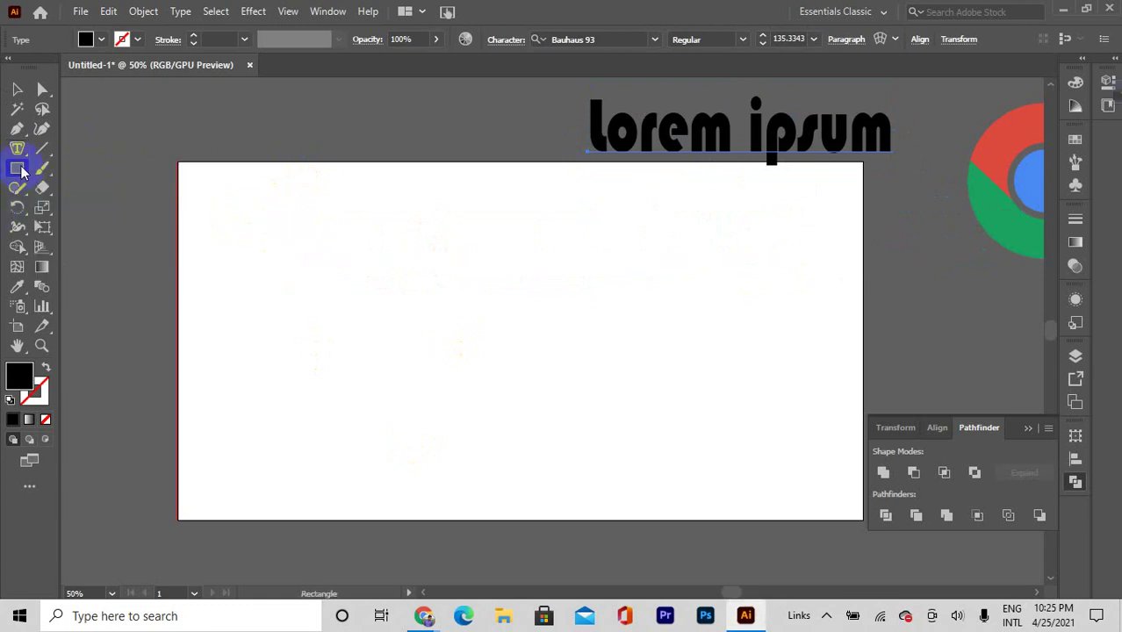
left_click_drag(17, 167, 94, 247)
left_click_drag(230, 208, 346, 285)
left_click(17, 88)
left_click(266, 139)
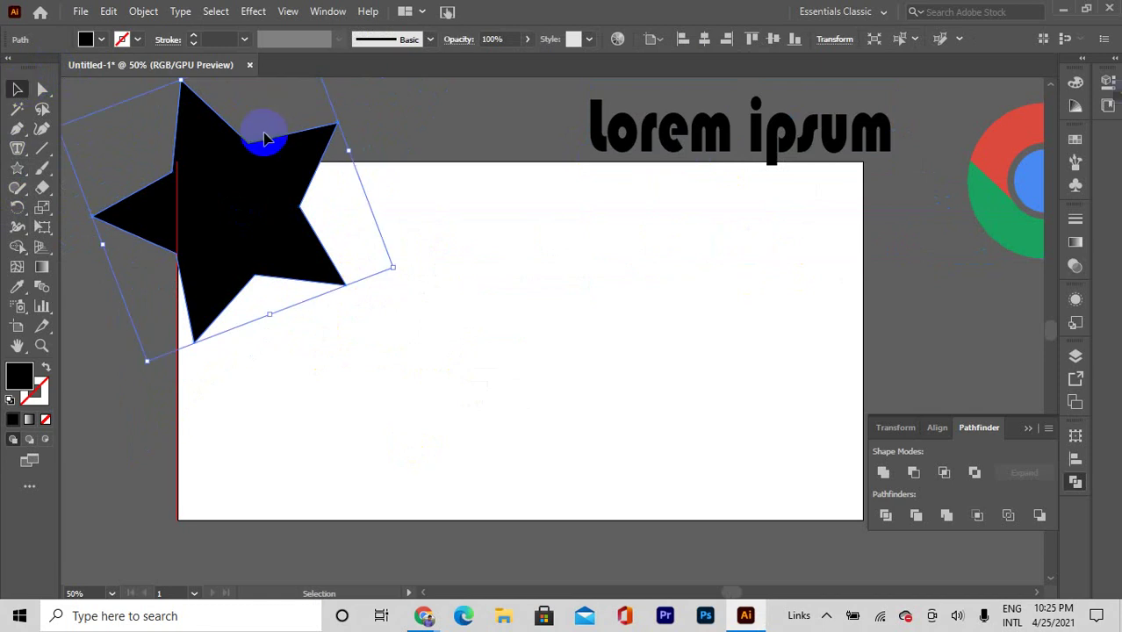
left_click_drag(276, 141, 426, 269)
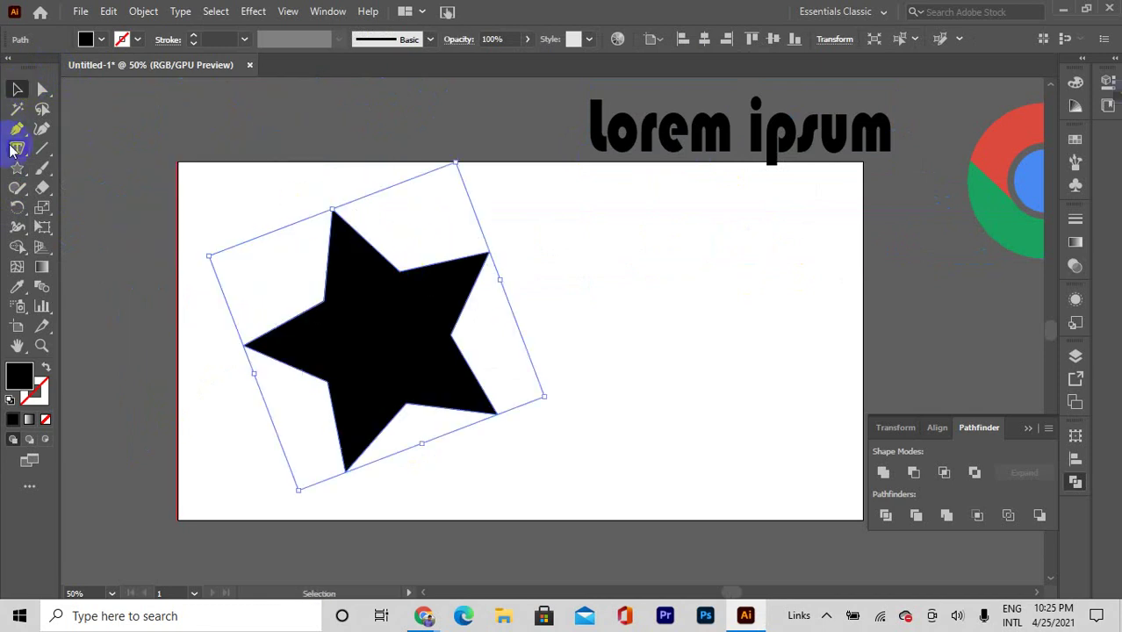
Convert the star into an area type object filled with placeholder text
left_click(15, 150)
left_click(323, 279)
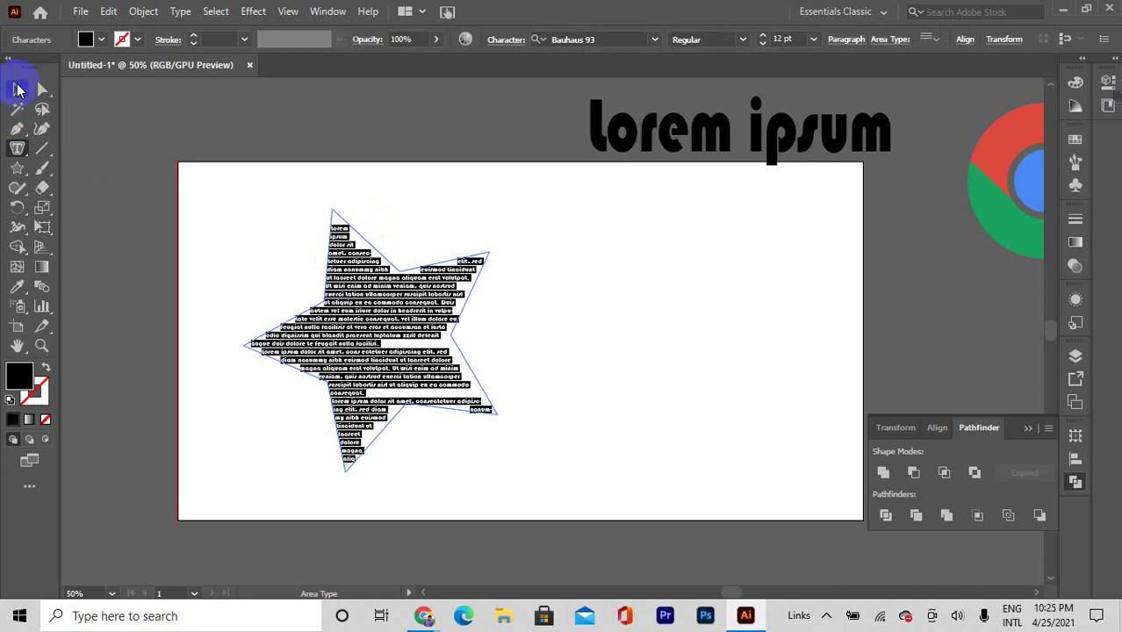
left_click(18, 89)
Select the placeholder text inside the star and set its font size to 36 pt
double_click(358, 320)
triple_click(355, 321)
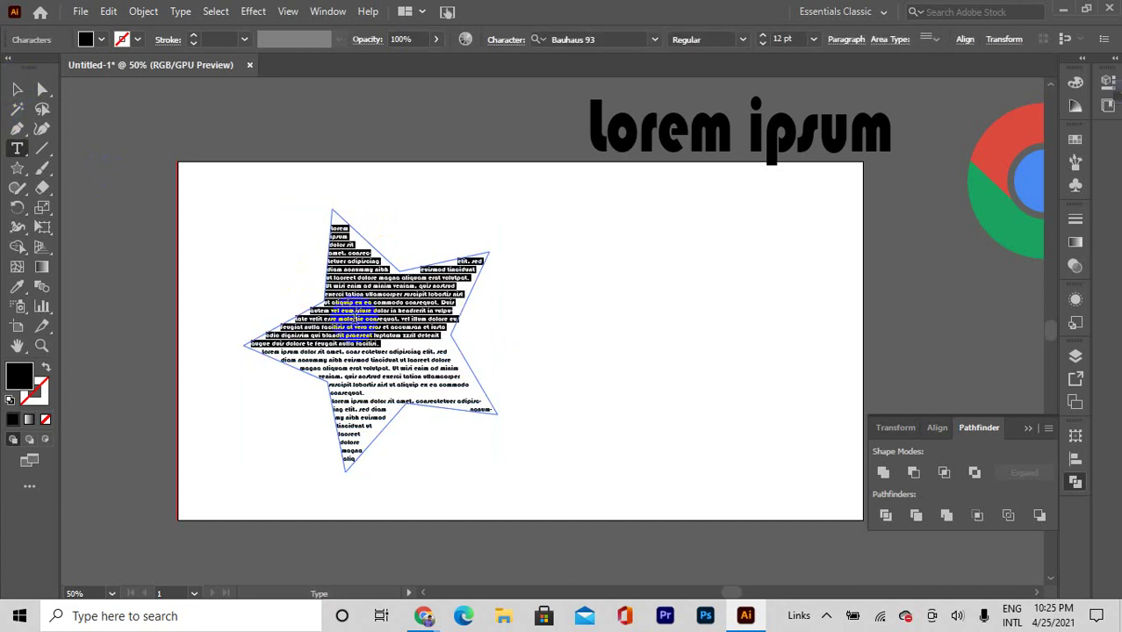
triple_click(373, 358)
left_click(336, 253)
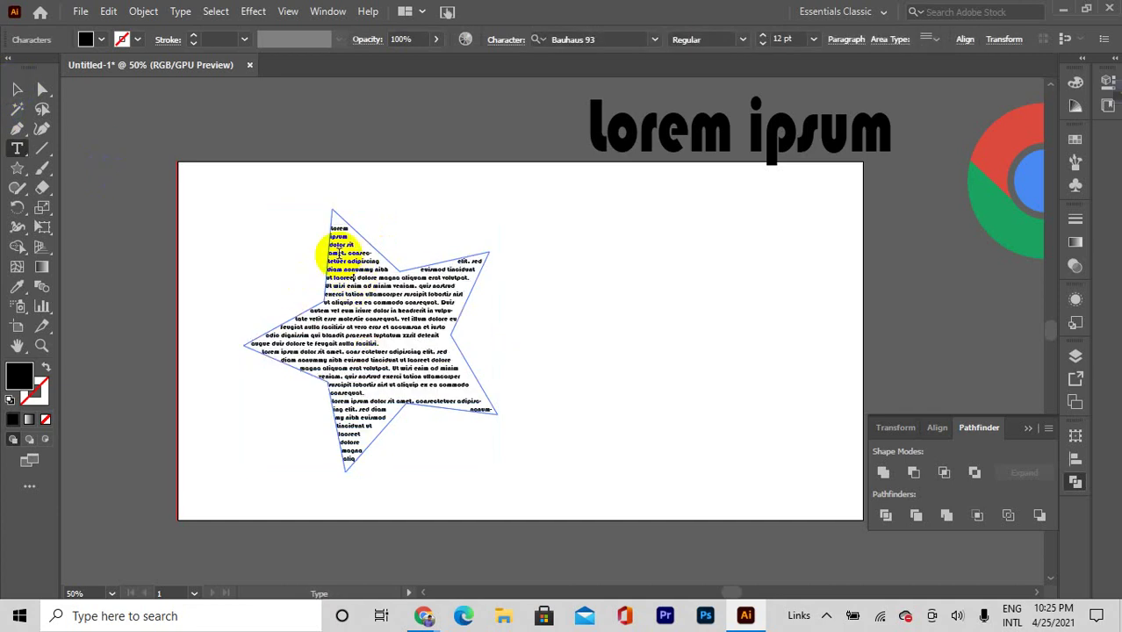
left_click_drag(332, 220, 451, 471)
left_click(813, 38)
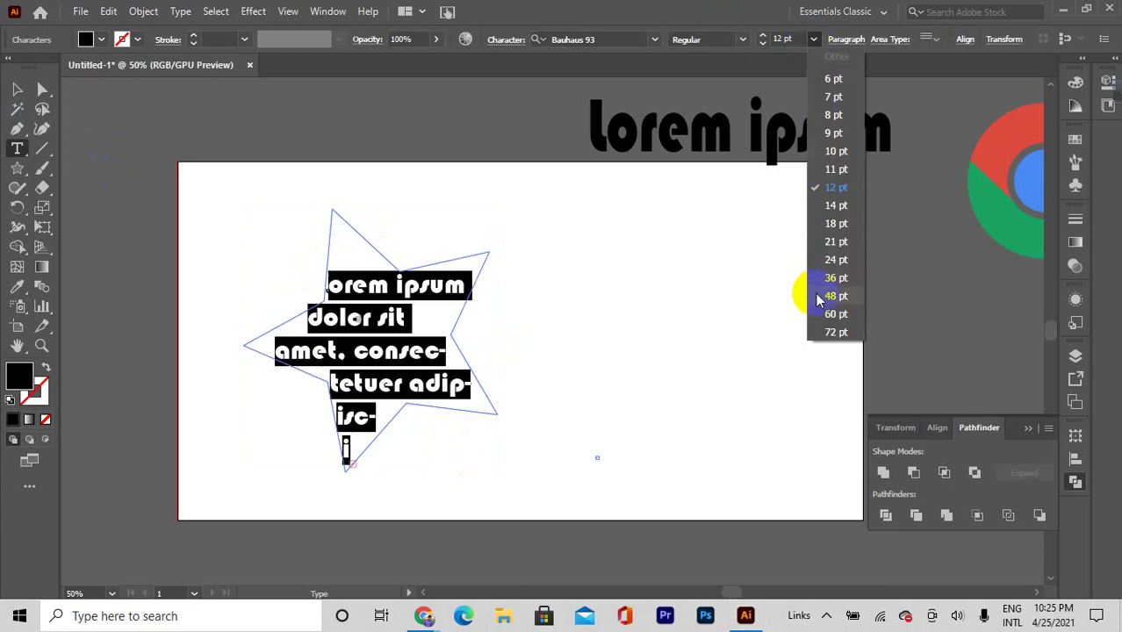
left_click(837, 280)
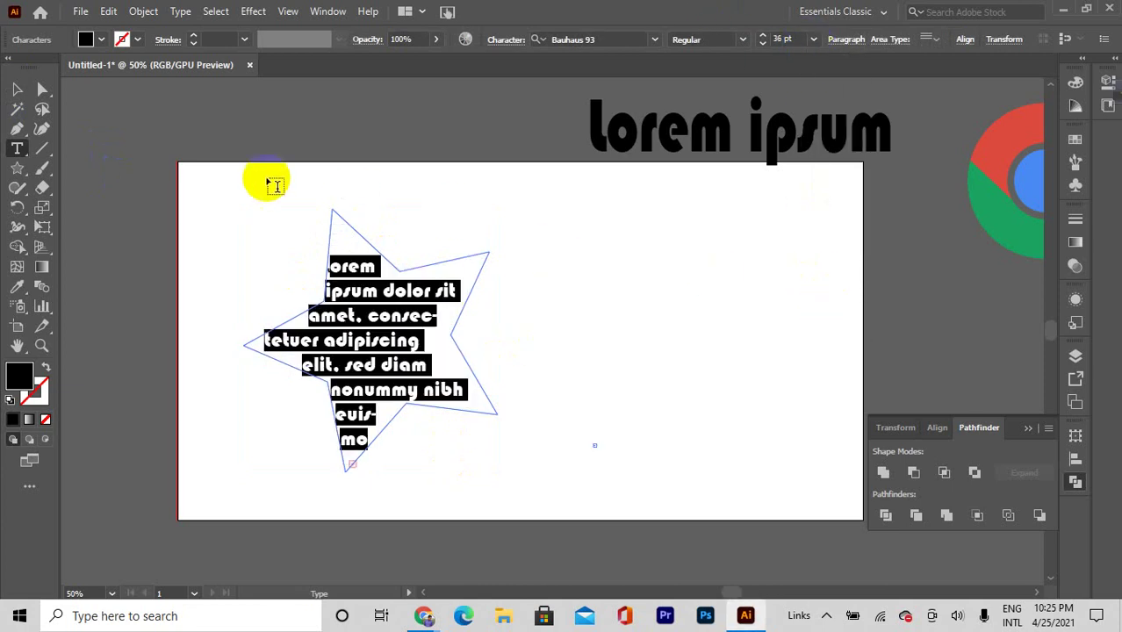
Replace all of the star's placeholder text with a few lines of random letters
left_click(21, 89)
double_click(401, 316)
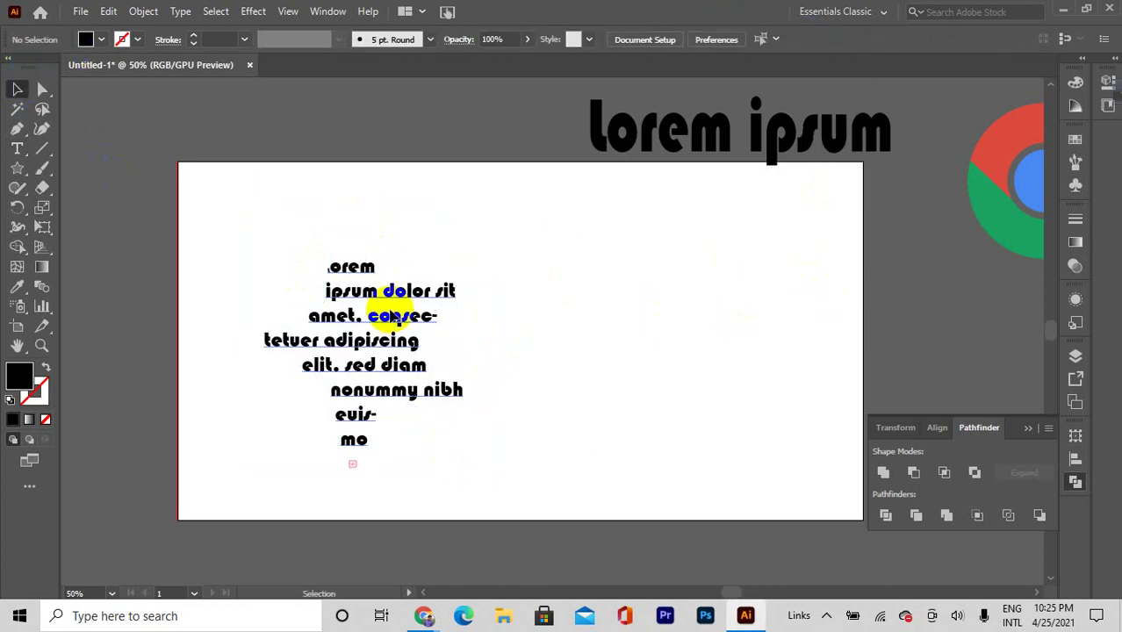
triple_click(373, 314)
key("ctrl+z")
key("ctrl+z")
key("ctrl+z")
key("ctrl+z")
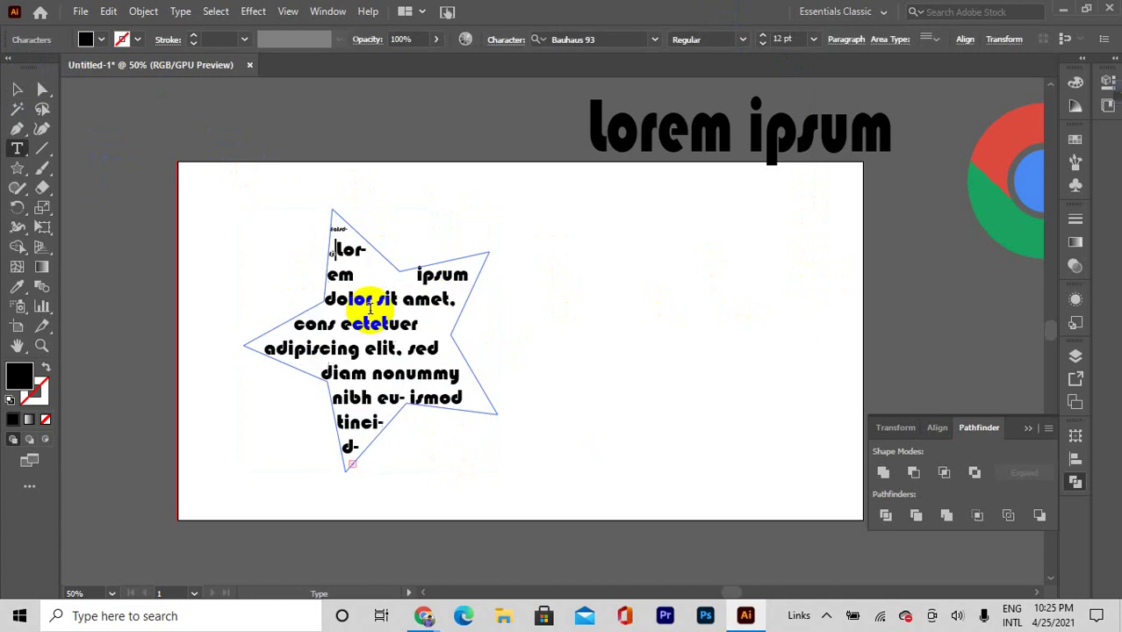
key("ctrl+a")
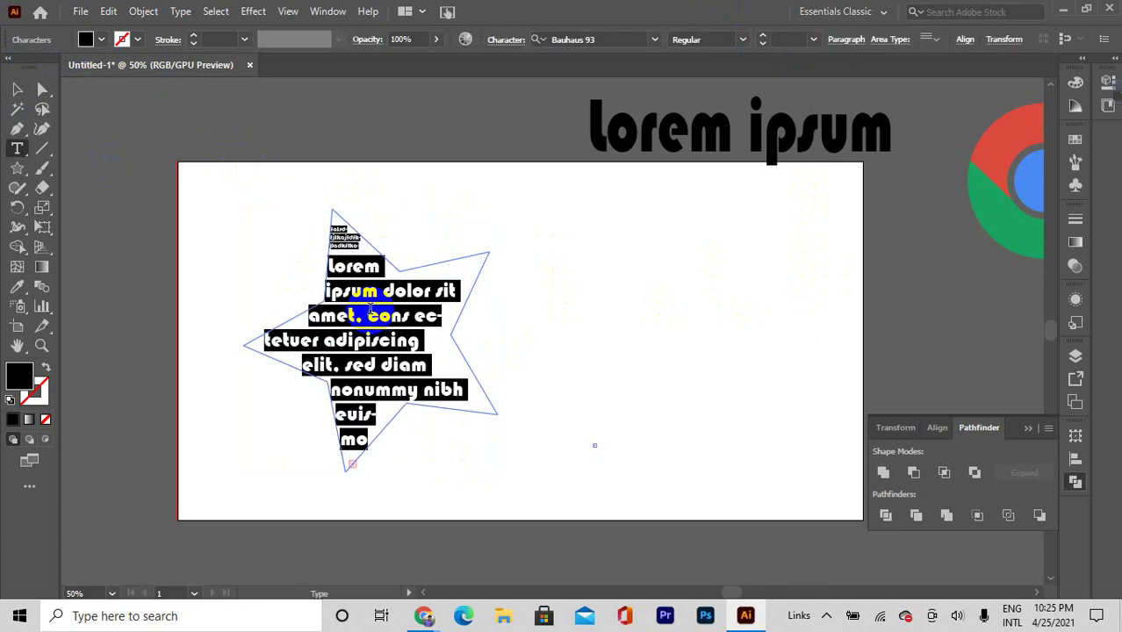
key("BackSpace")
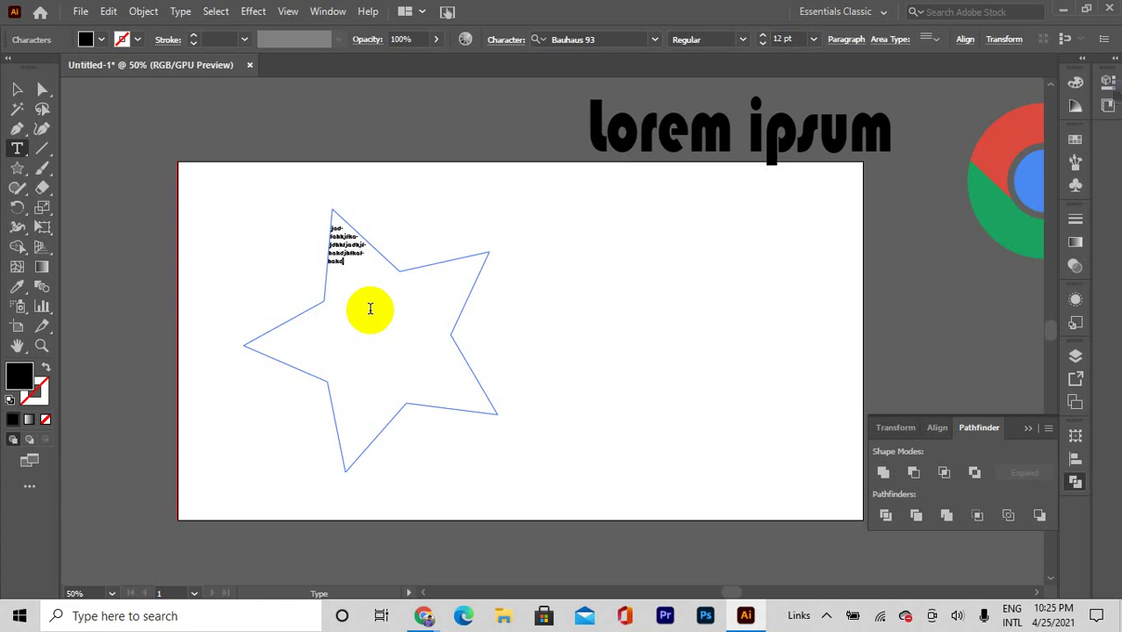
Move the star text object toward the artboard's left edge and delete it
left_click(17, 89)
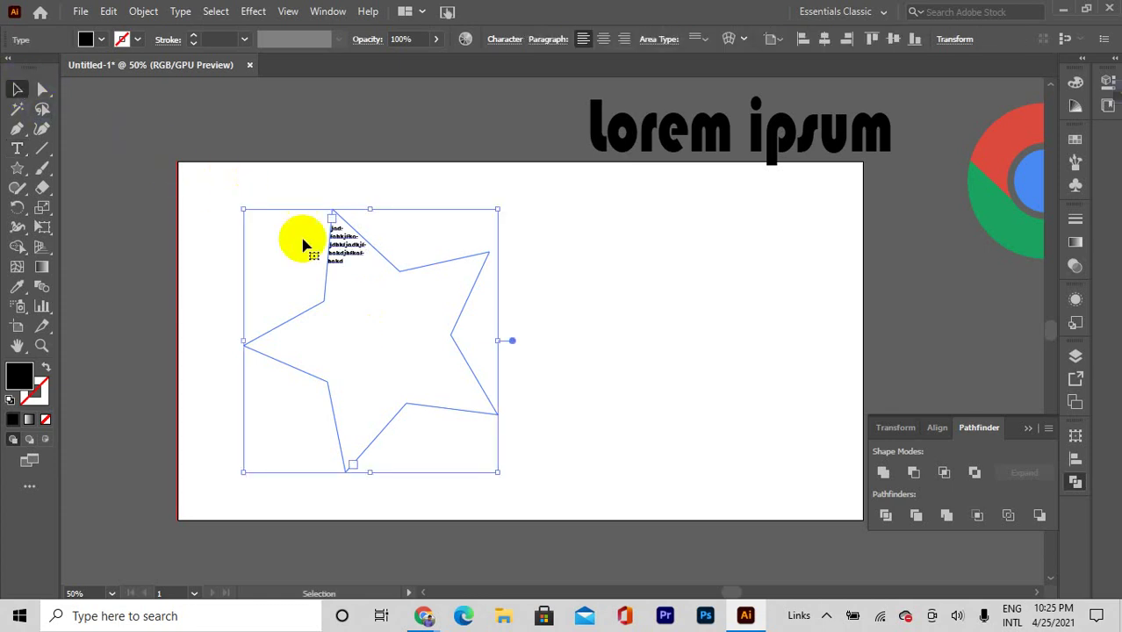
left_click_drag(306, 293, 228, 277)
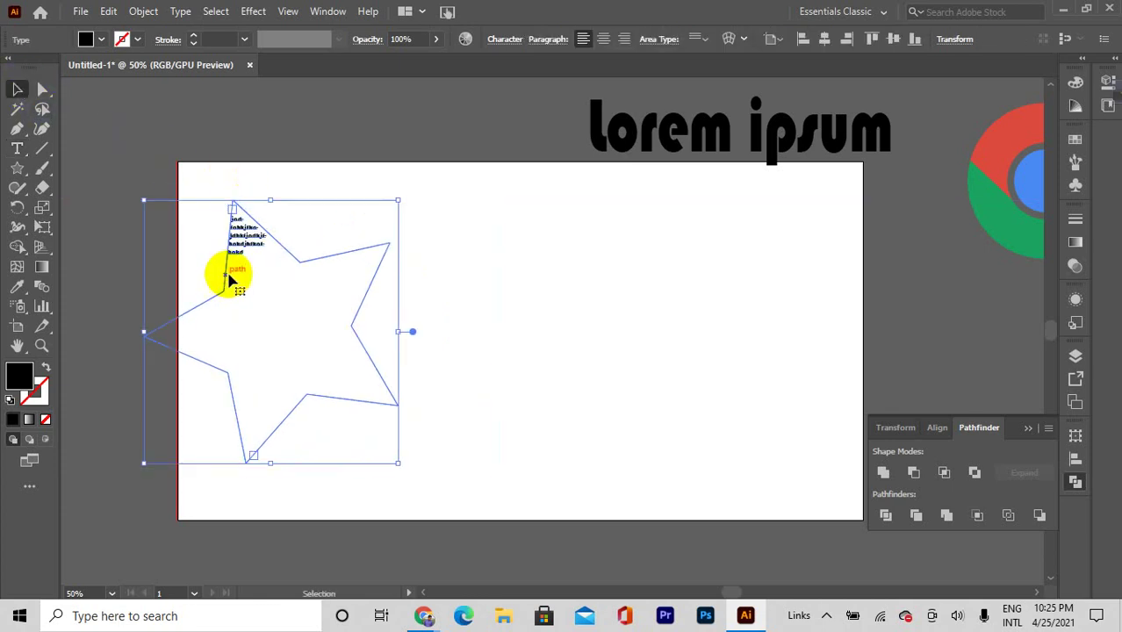
key("Delete")
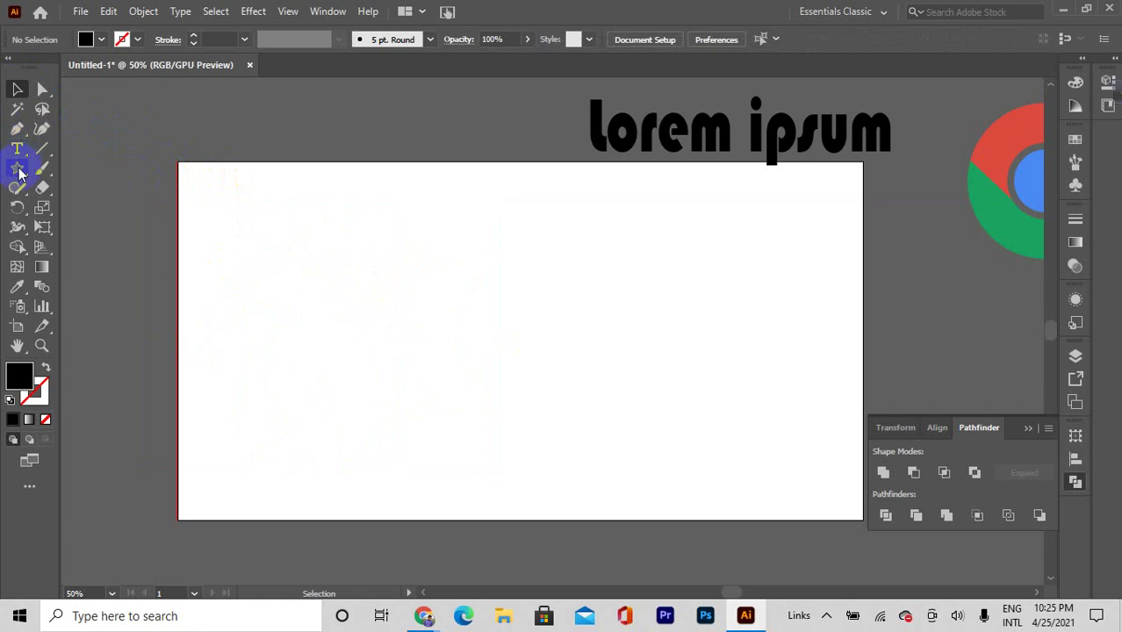
Draw a closed, curved freeform shape in the middle of the artboard with the Pen tool
left_click_drag(17, 148, 55, 130)
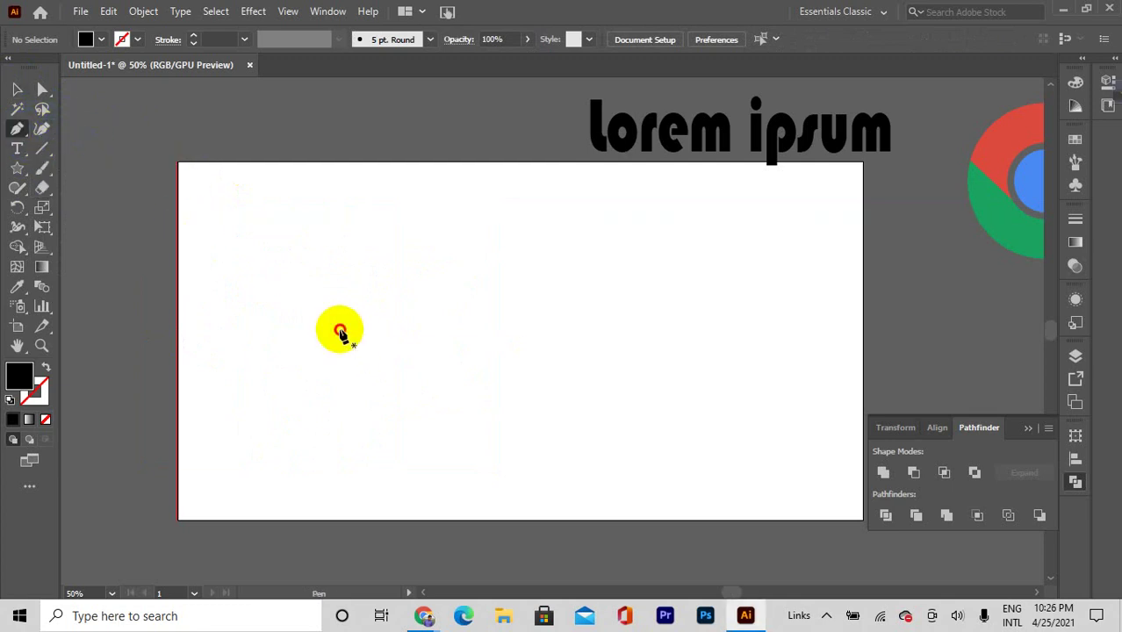
left_click(340, 329)
left_click_drag(453, 298, 584, 381)
left_click_drag(440, 423, 374, 417)
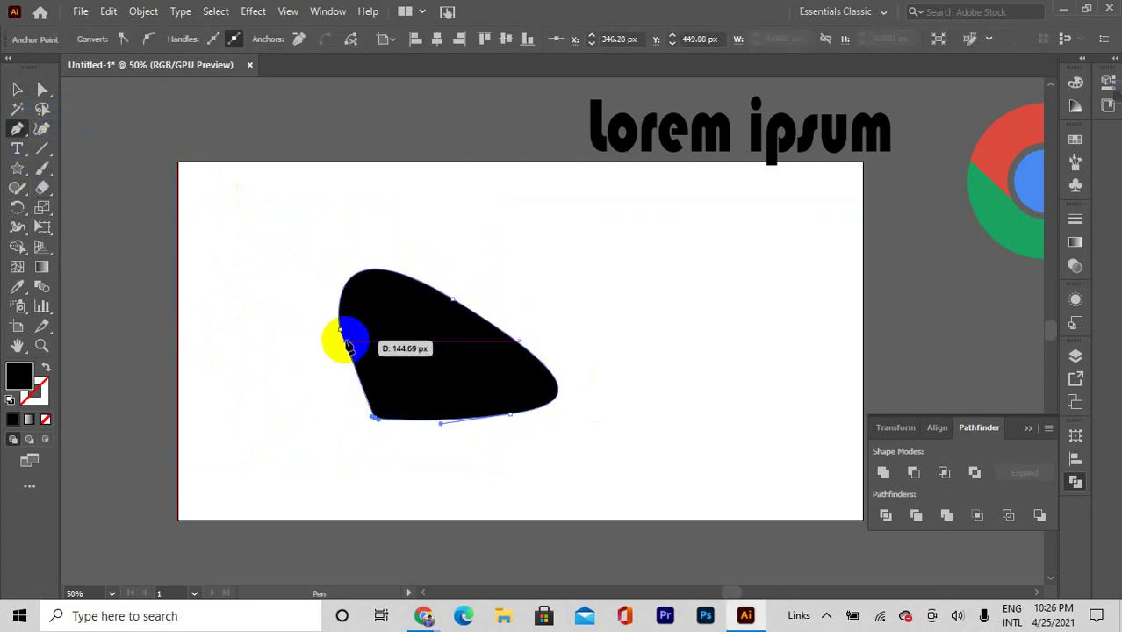
left_click_drag(343, 334, 355, 386)
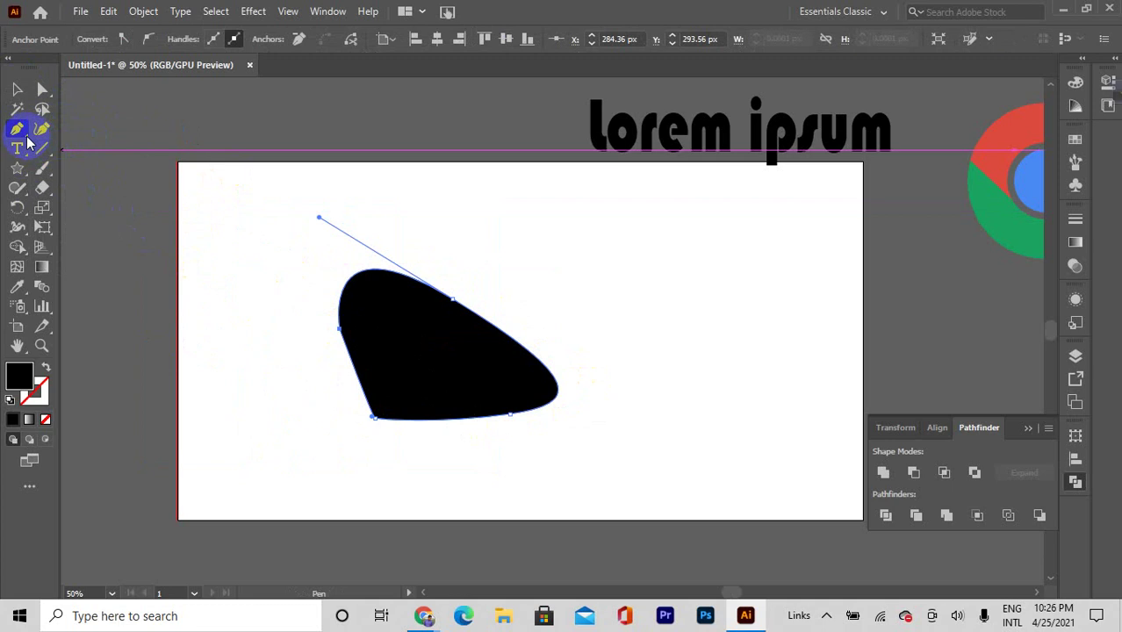
Place type along the freeform shape's outline with the Type on a Path tool and enter a person's name in place of the placeholder text
left_click_drag(20, 156, 55, 191)
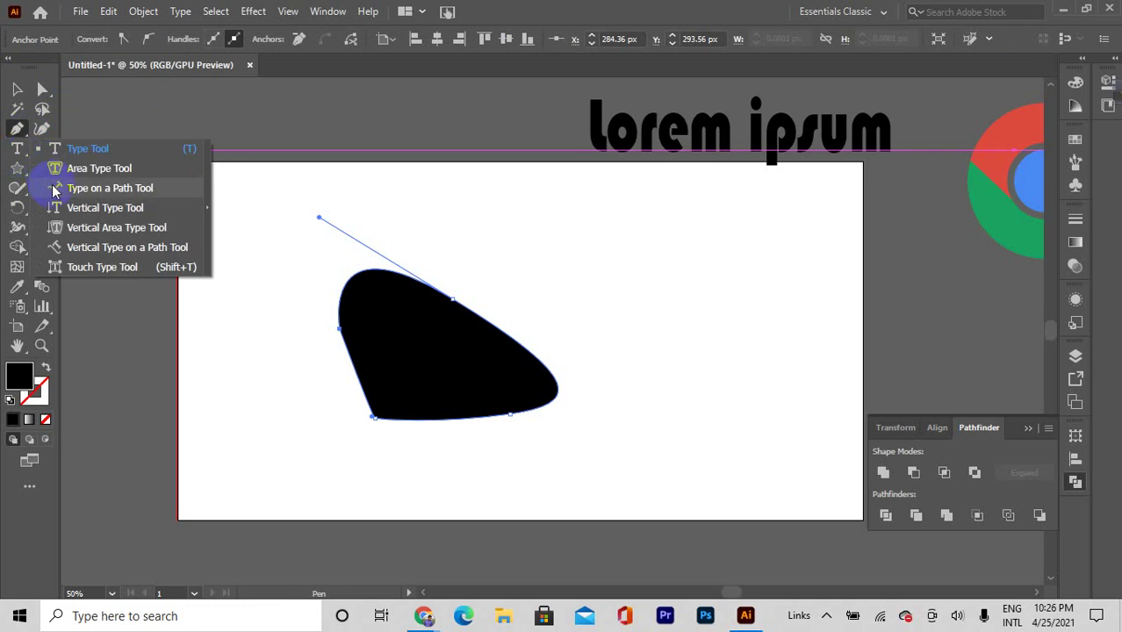
left_click(342, 289)
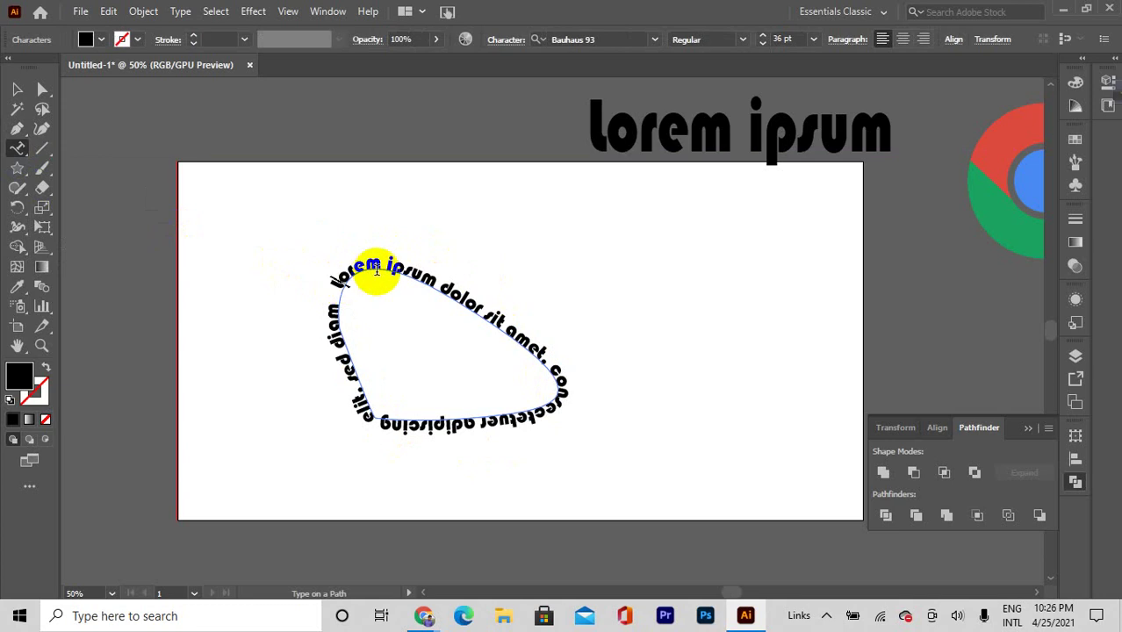
type("adnan sami")
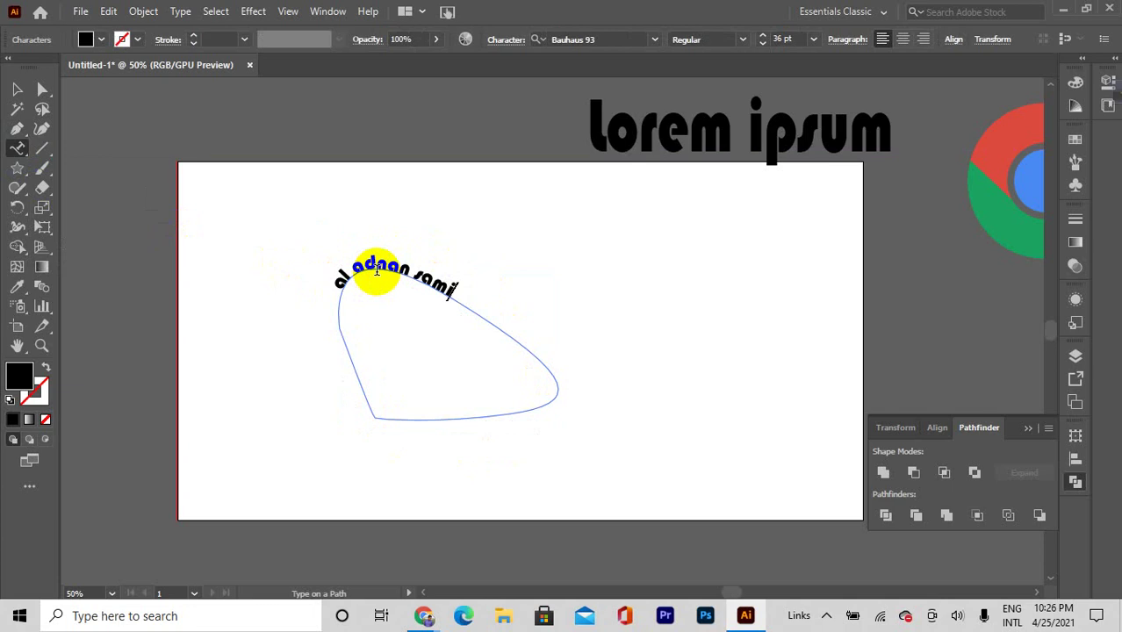
left_click(377, 271)
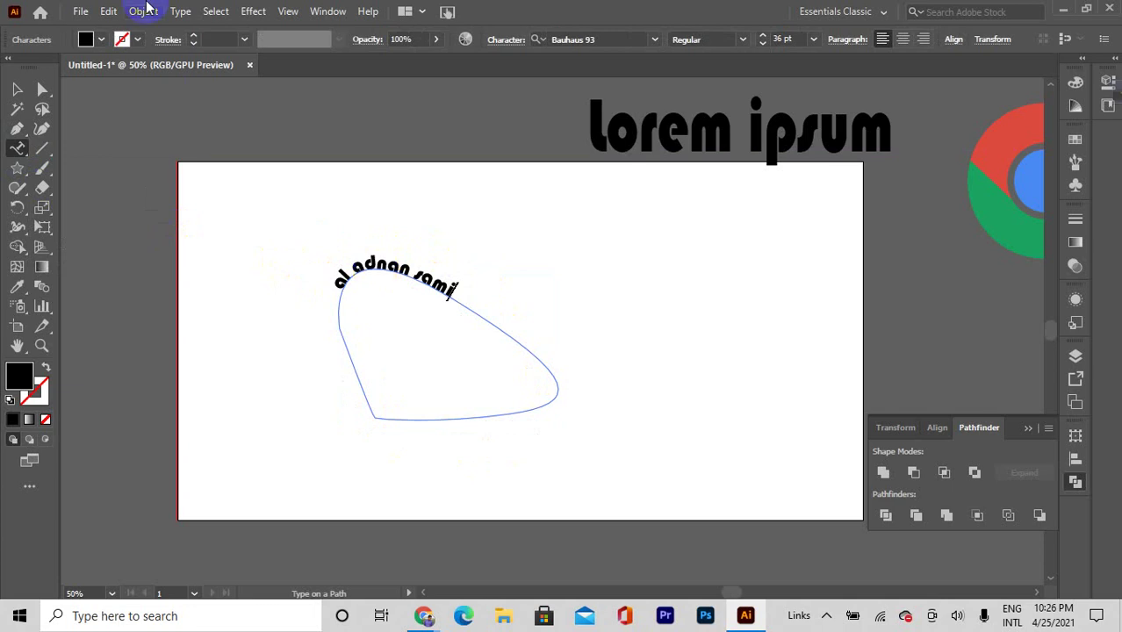
left_click(13, 81)
left_click(17, 149)
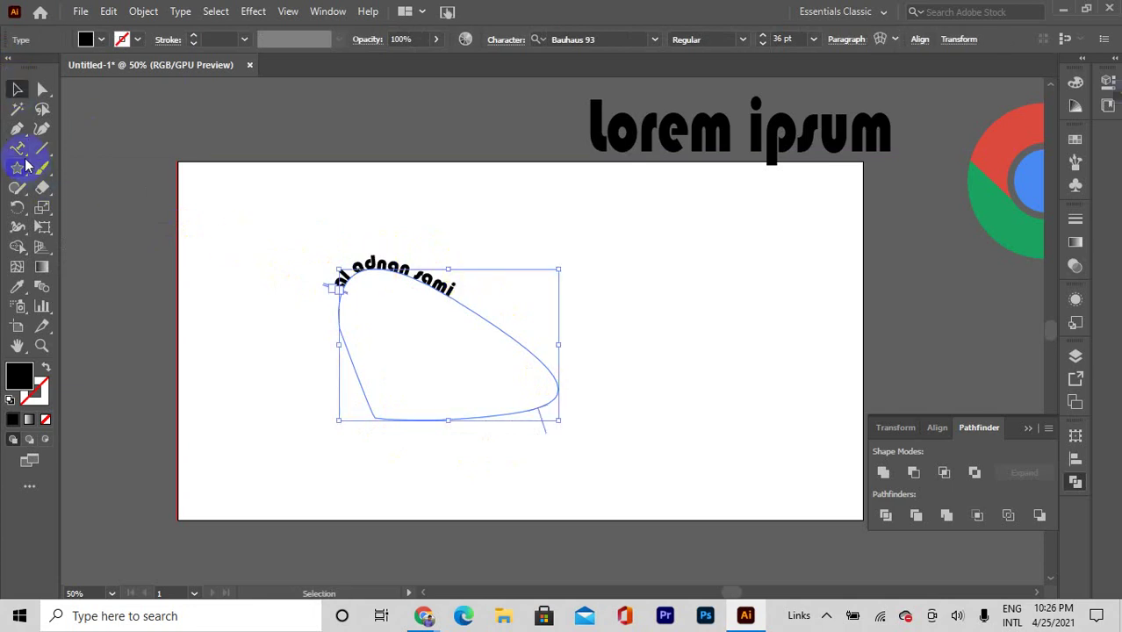
double_click(434, 260)
double_click(335, 290)
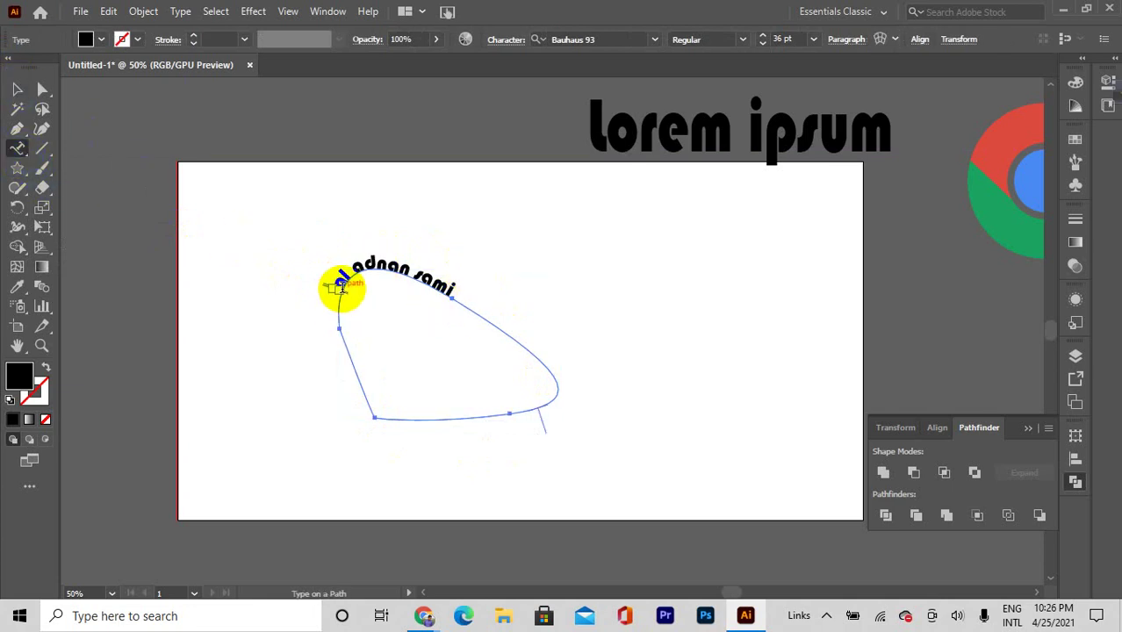
left_click(335, 288)
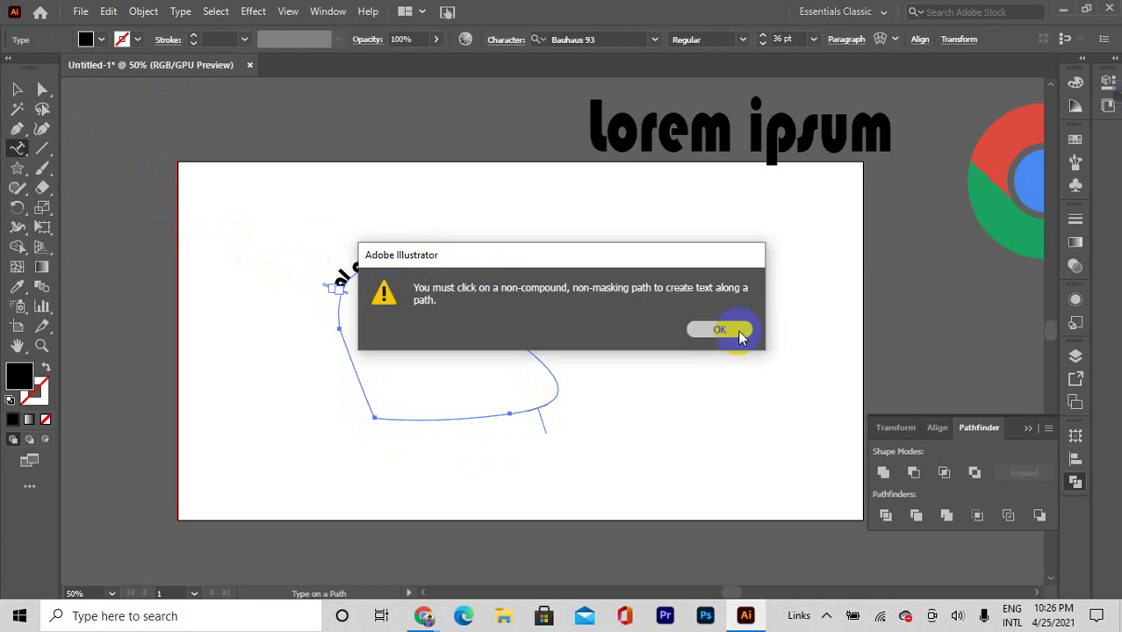
left_click(740, 338)
Delete the type object that runs along the freeform path
left_click(16, 89)
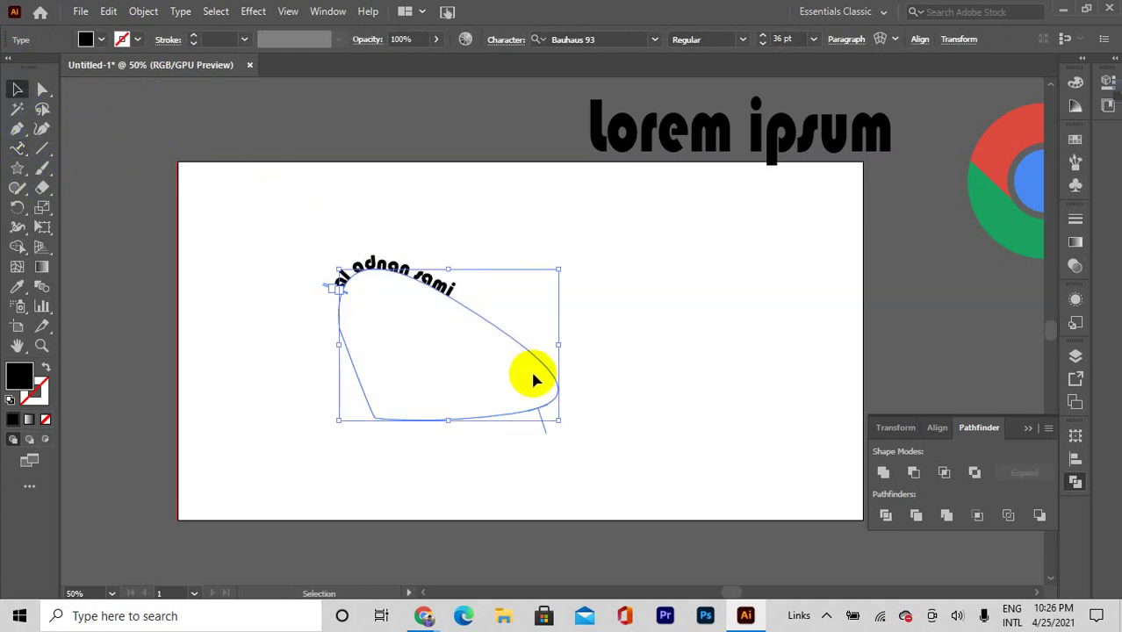
key("Delete")
Place vertical point type in the left part of the artboard and replace its placeholder text with a person's name
left_click_drag(18, 150, 107, 215)
left_click(297, 242)
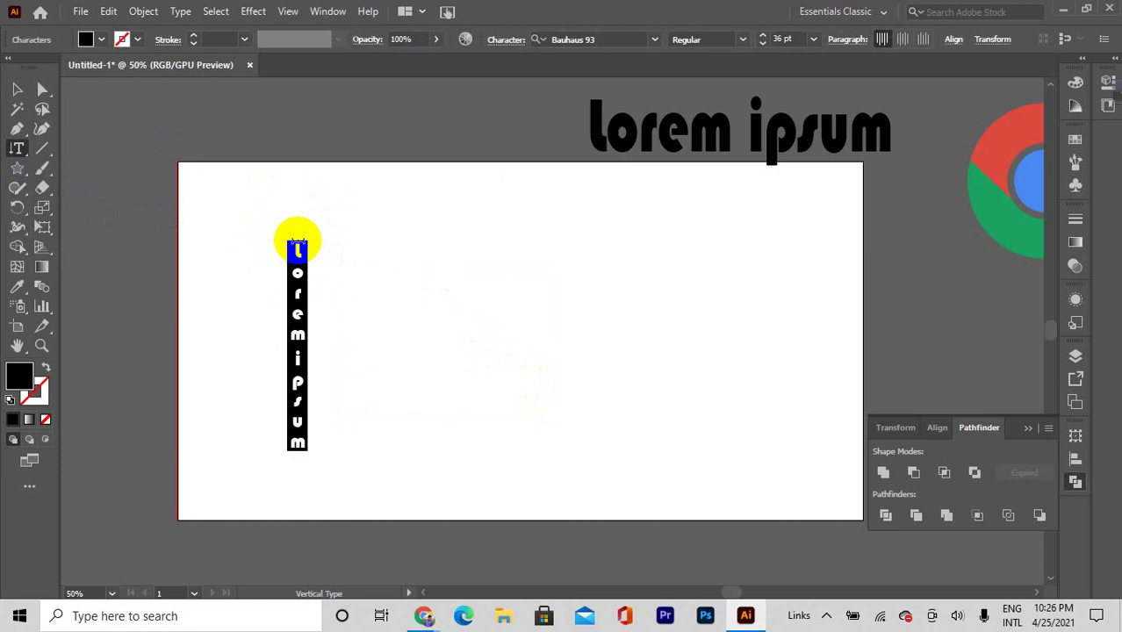
type("al adnan sami")
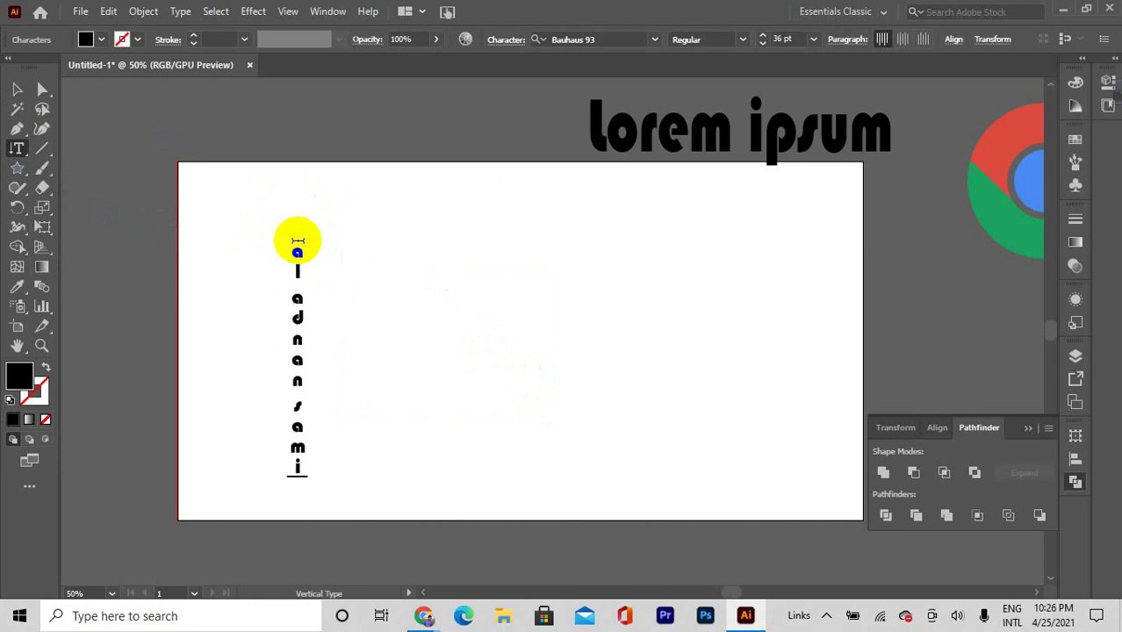
left_click(216, 563)
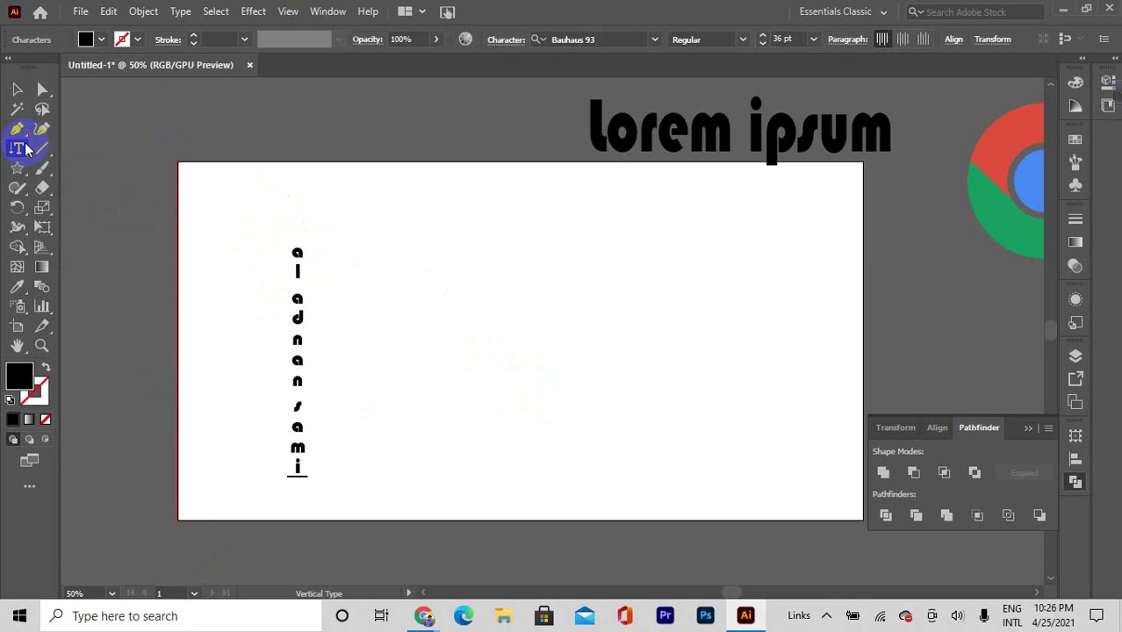
Draw an upright ellipse in the right part of the artboard and fill it with vertical area type placeholder text
left_click_drag(25, 149, 75, 230)
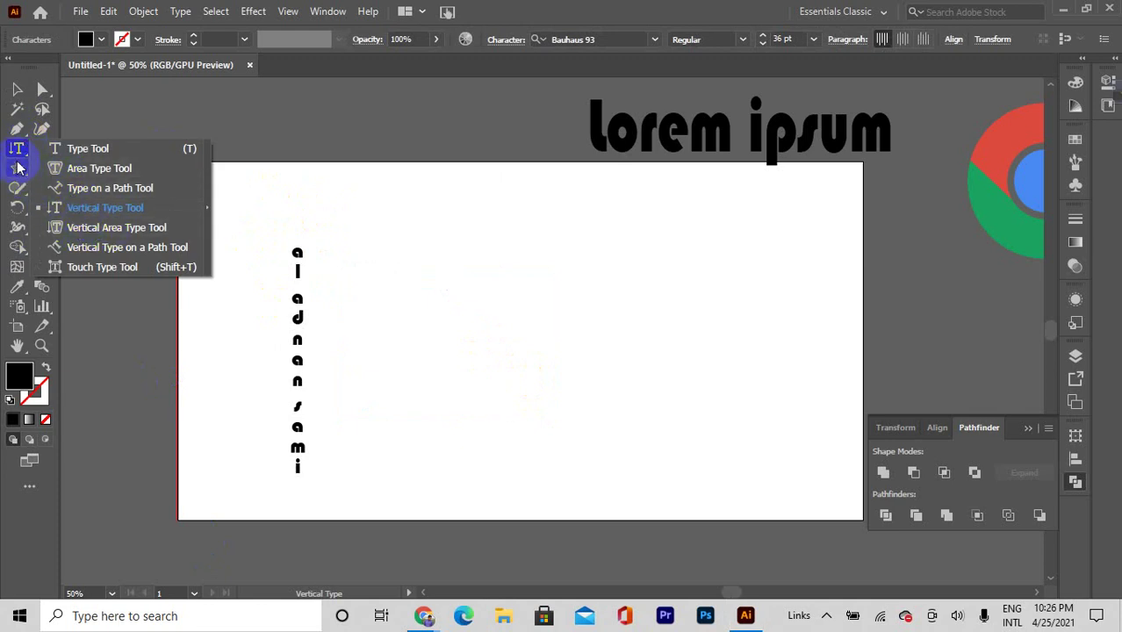
left_click_drag(18, 167, 108, 213)
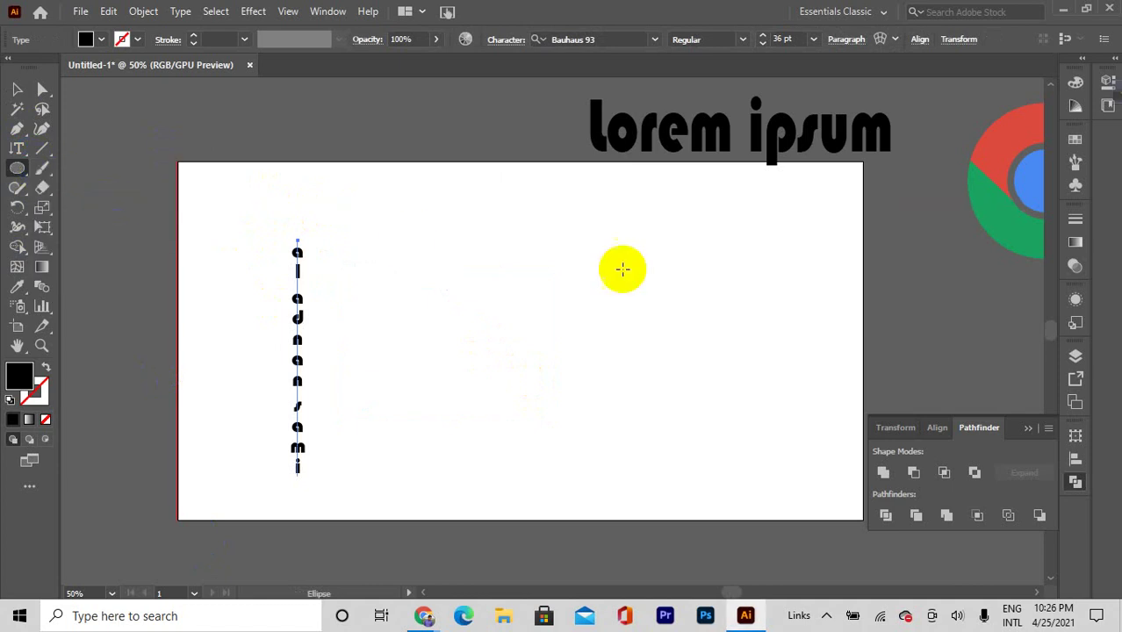
left_click_drag(626, 271, 792, 516)
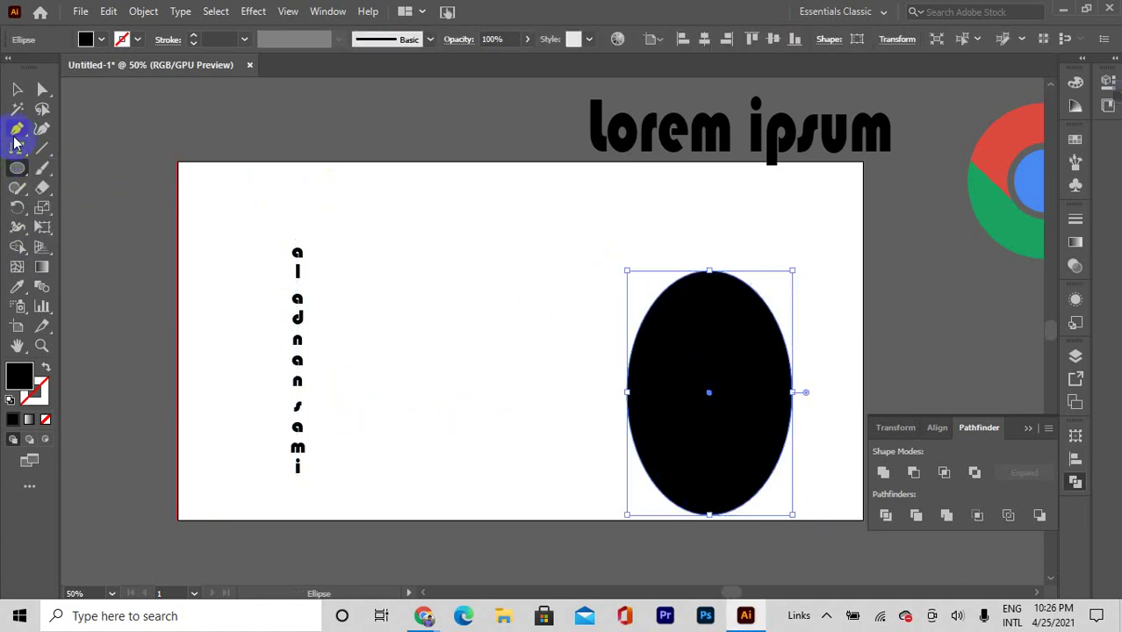
left_click_drag(15, 140, 70, 225)
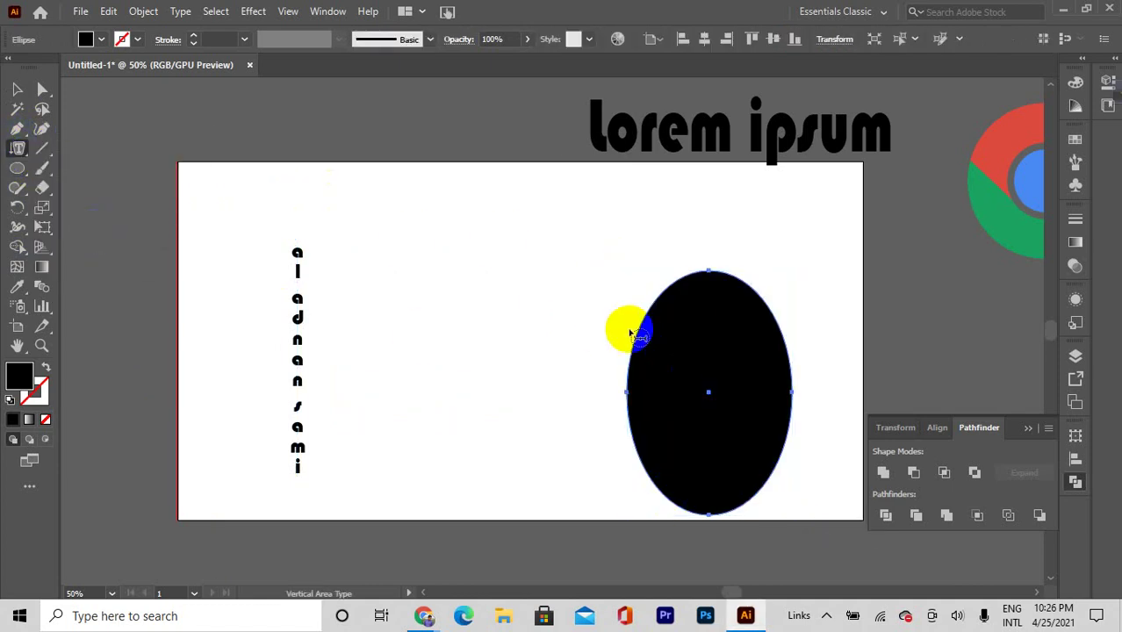
left_click(634, 330)
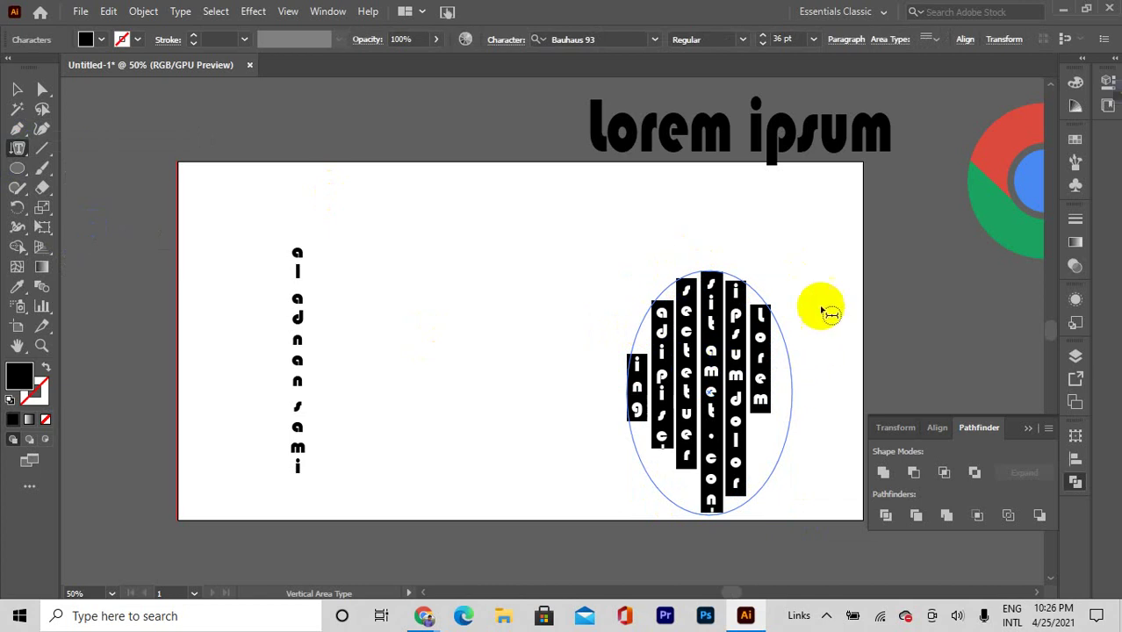
Delete the vertical name text, the ellipse's area type and the large "Lorem ipsum" text together
left_click_drag(23, 154, 72, 252)
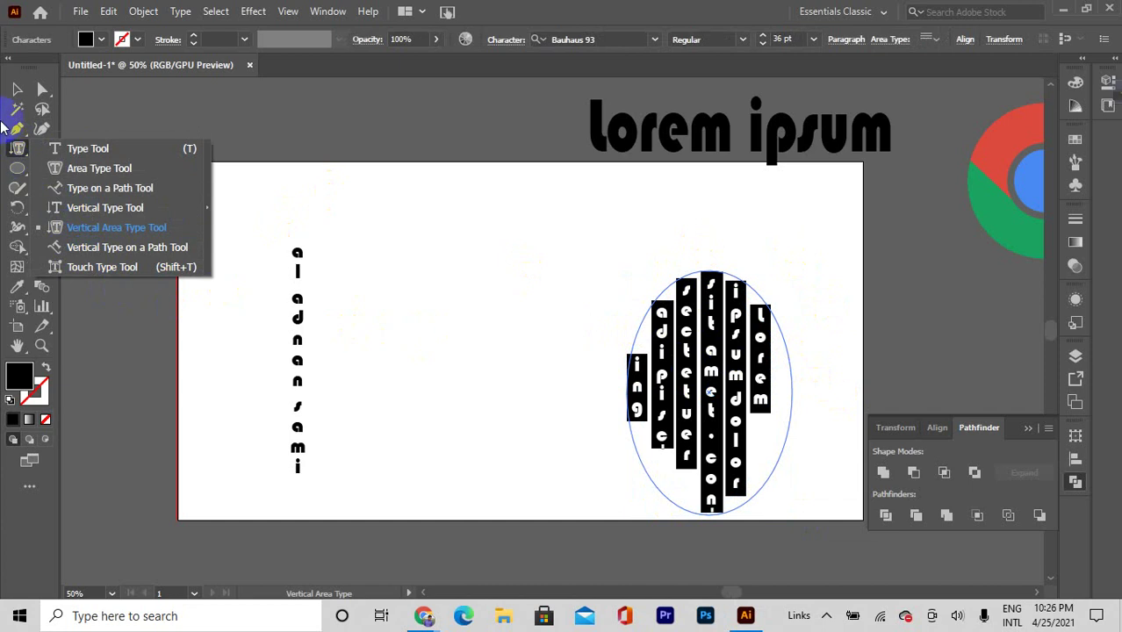
left_click(13, 91)
scroll(417, 156, "up", 2)
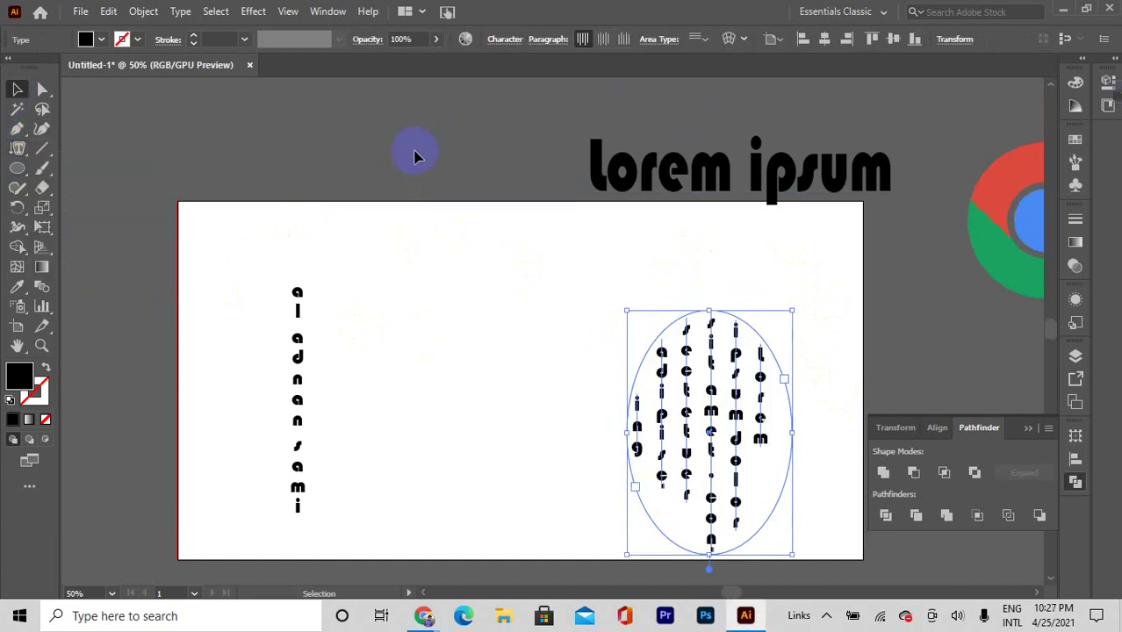
left_click_drag(297, 153, 898, 550)
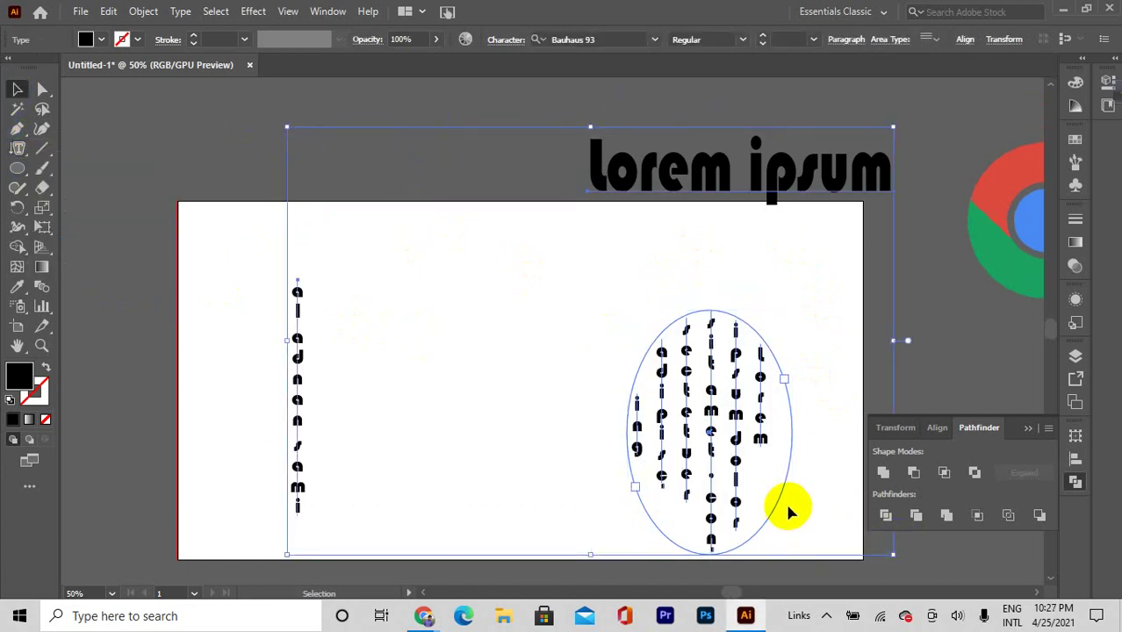
key("Delete")
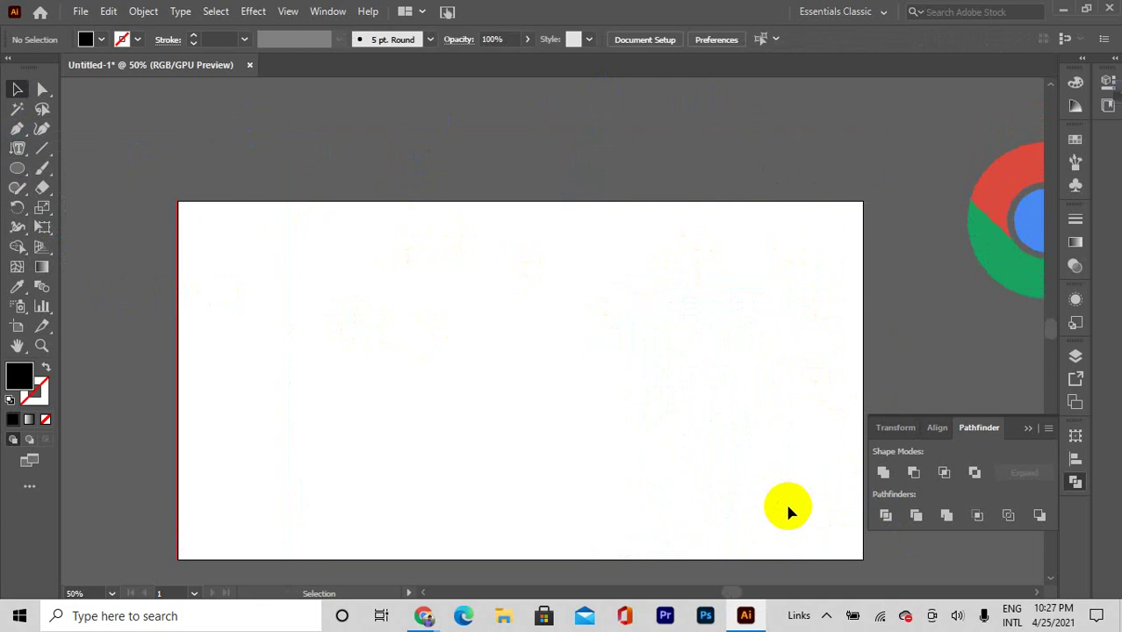
Switch to Chrome, search Google for "bangladesh logo" and open a preview of the round government emblem as reference
mouse_move(426, 618)
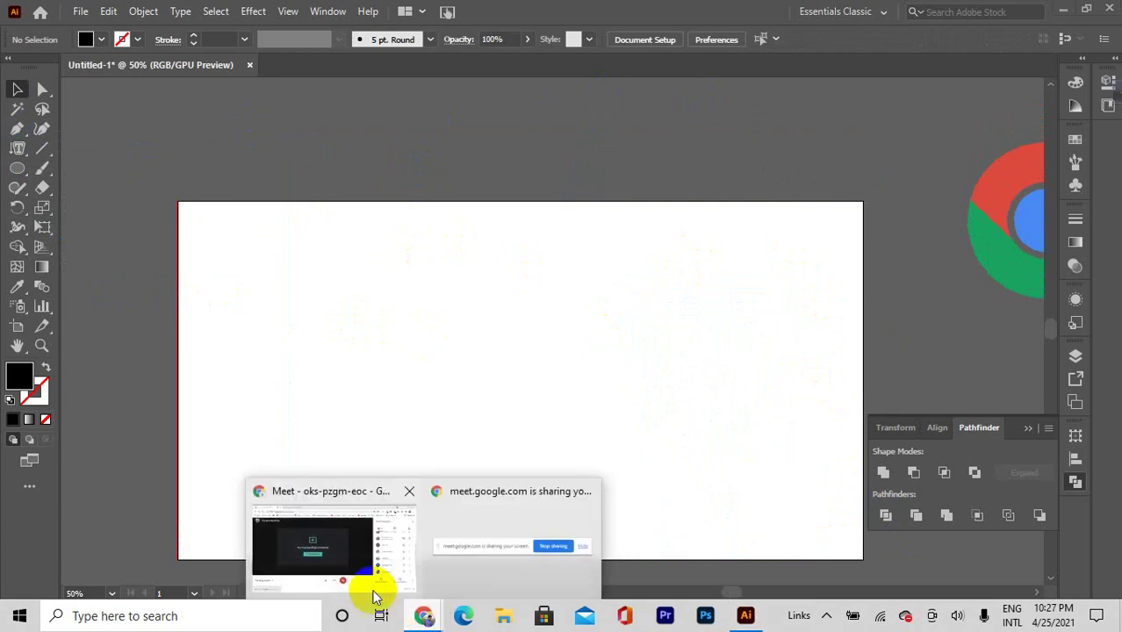
left_click(356, 566)
left_click(416, 15)
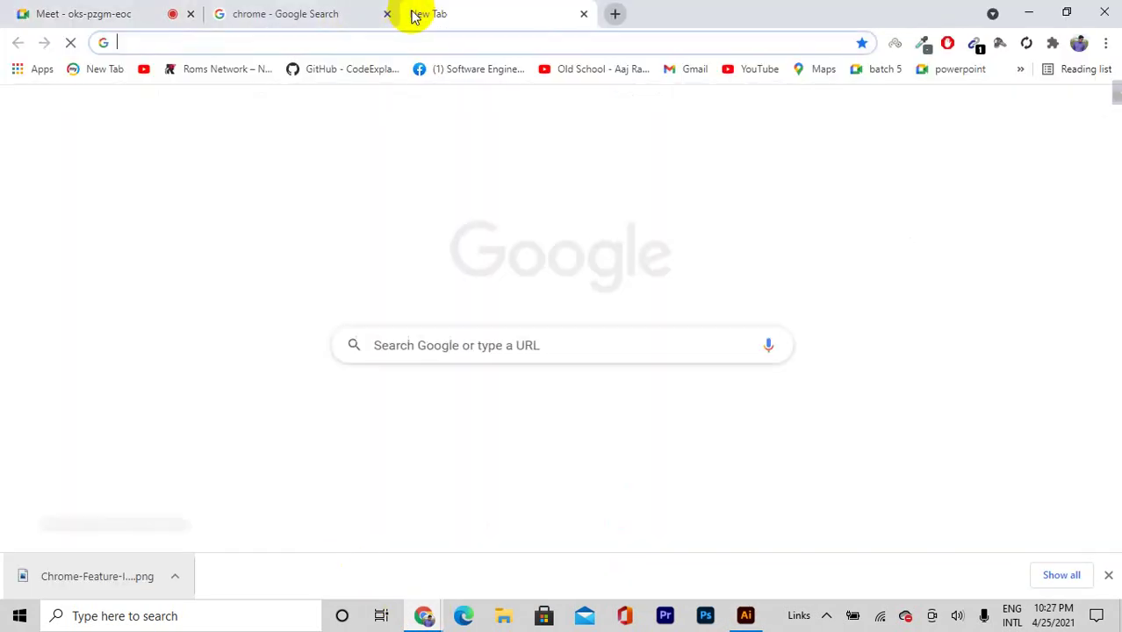
type("bangladesh lo")
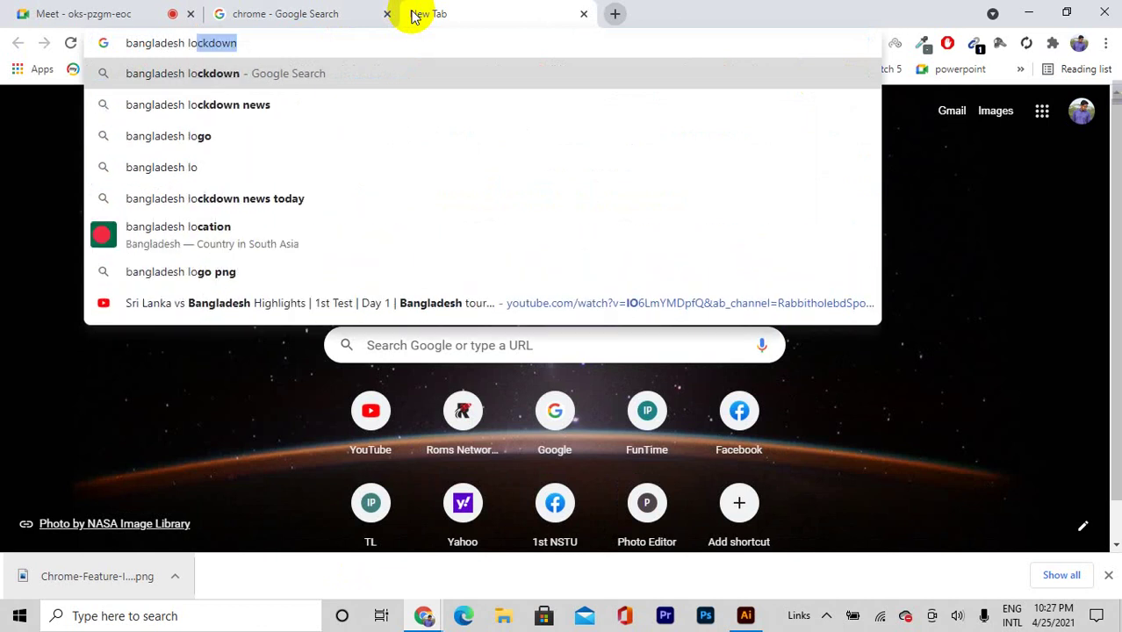
type("go")
key("Return")
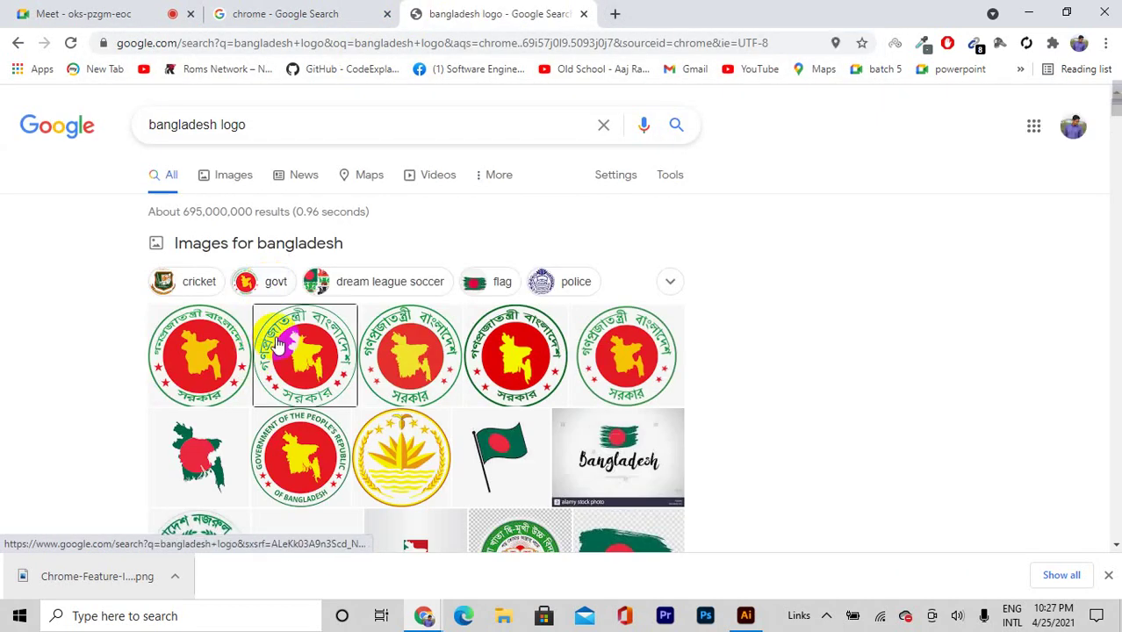
left_click(304, 338)
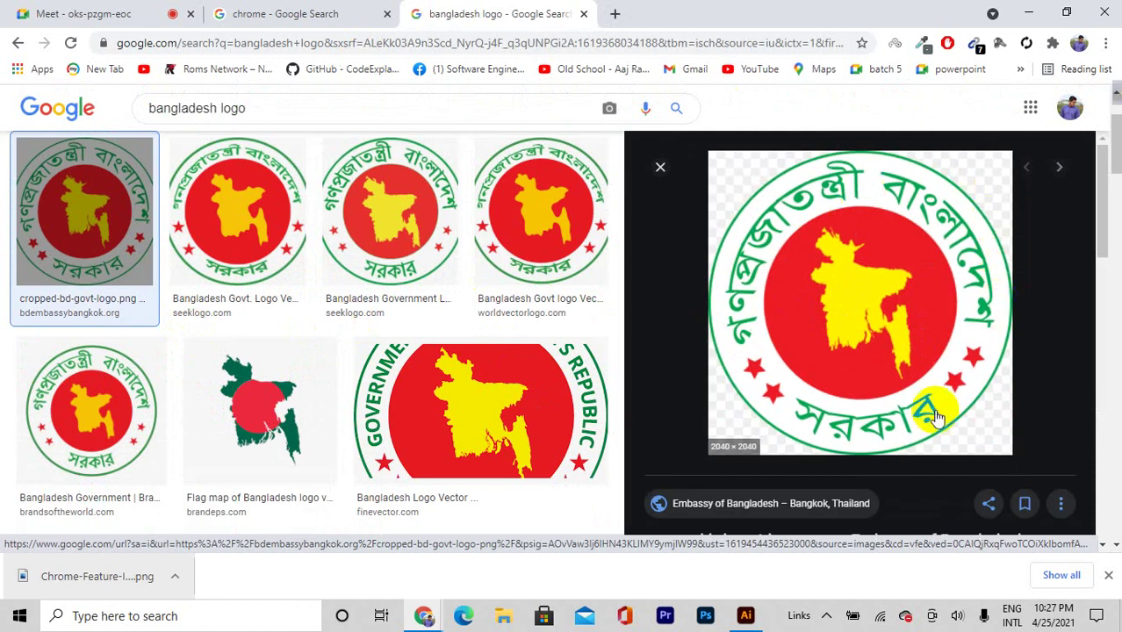
Switch back to Illustrator and draw a large black circle left of the artboard's centre
left_click(746, 615)
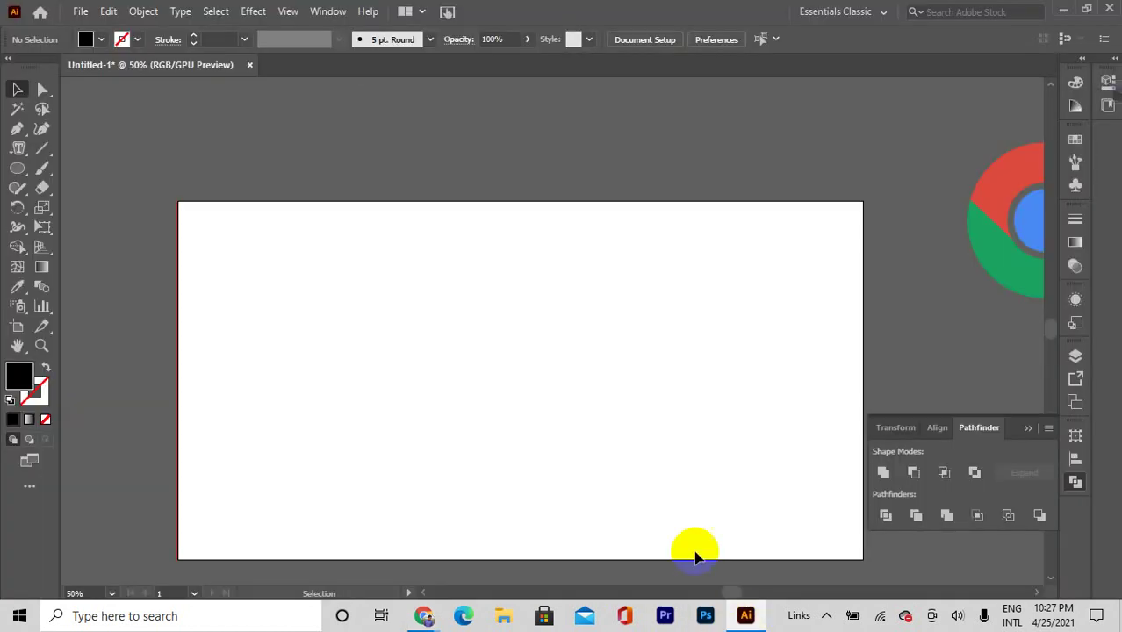
right_click(18, 167)
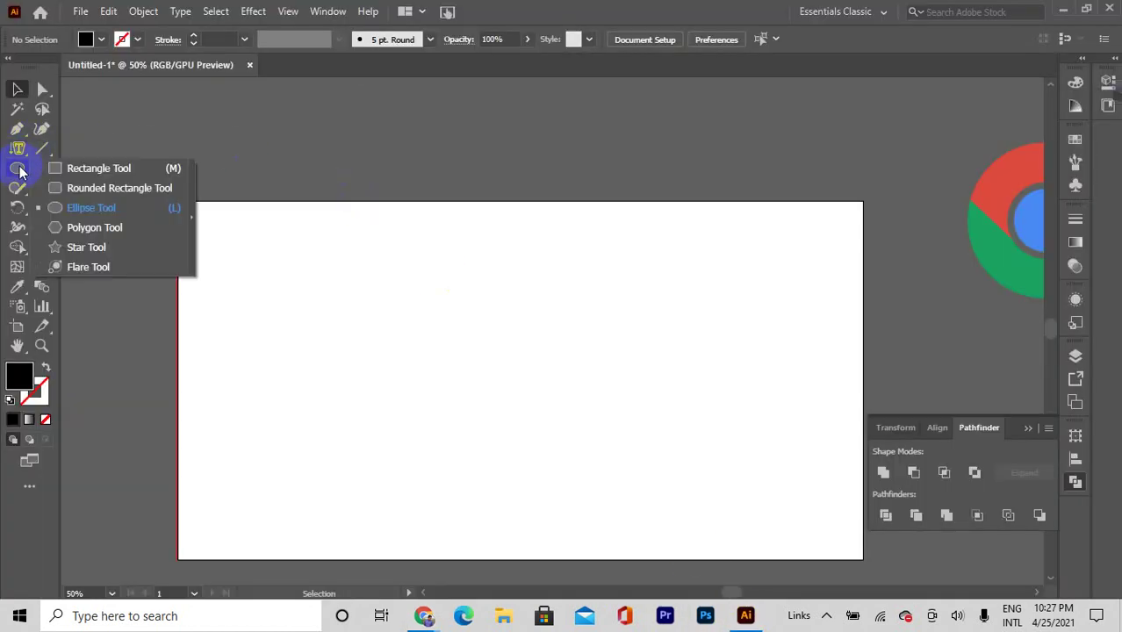
left_click(56, 205)
left_click_drag(425, 388, 541, 476)
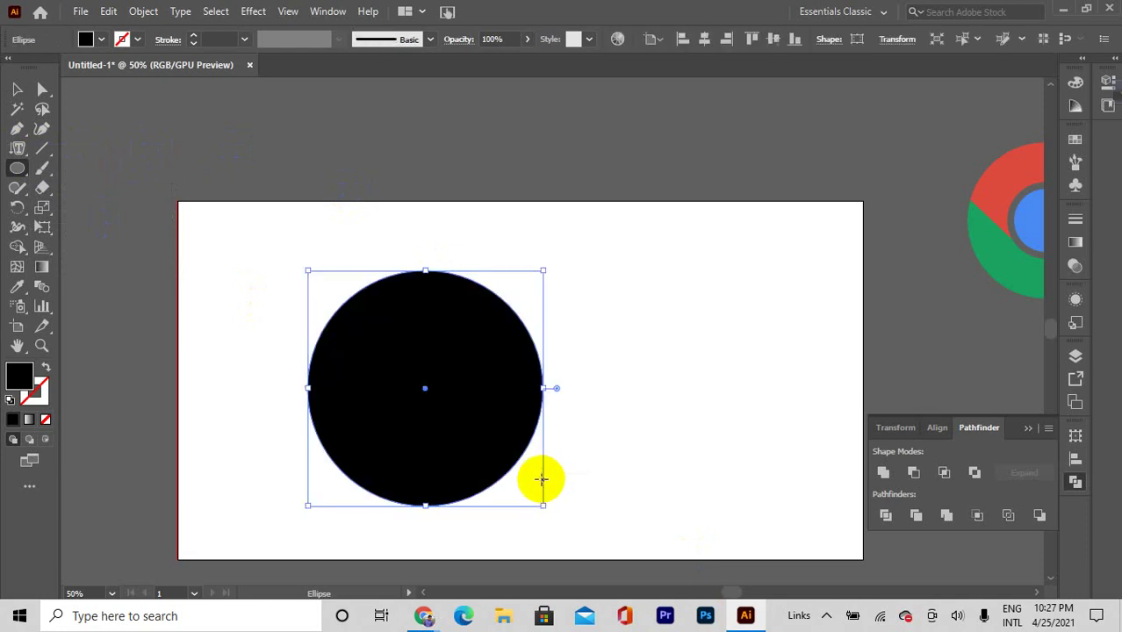
Run placeholder type along the circle's outline with Type on a Path and move the type object slightly up and right
right_click(15, 149)
left_click(66, 188)
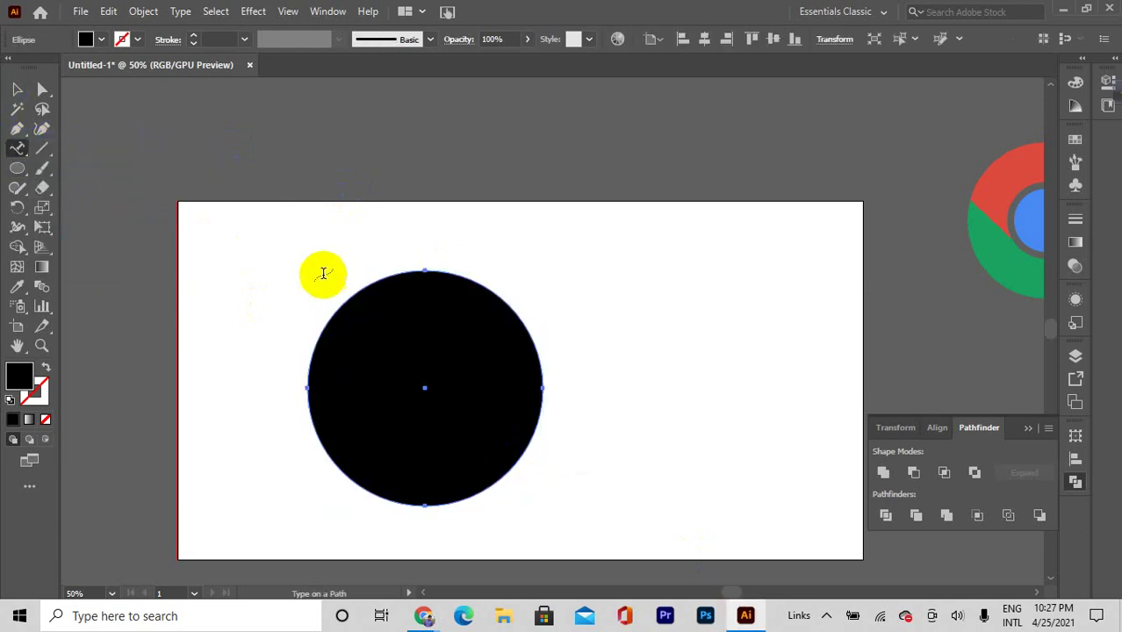
left_click(345, 315)
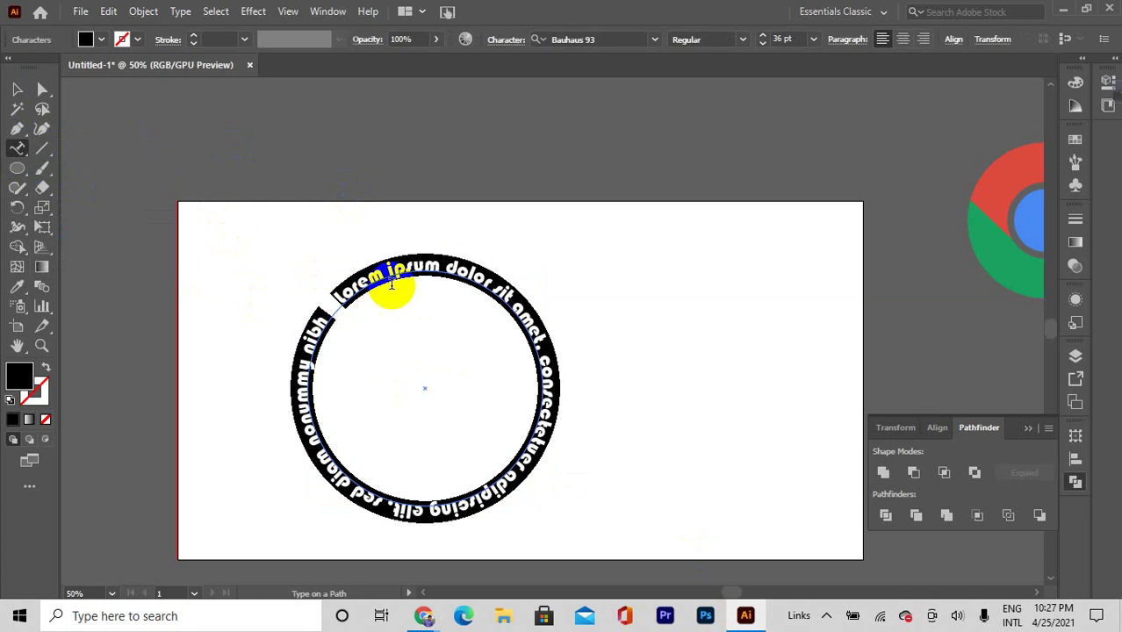
left_click(16, 90)
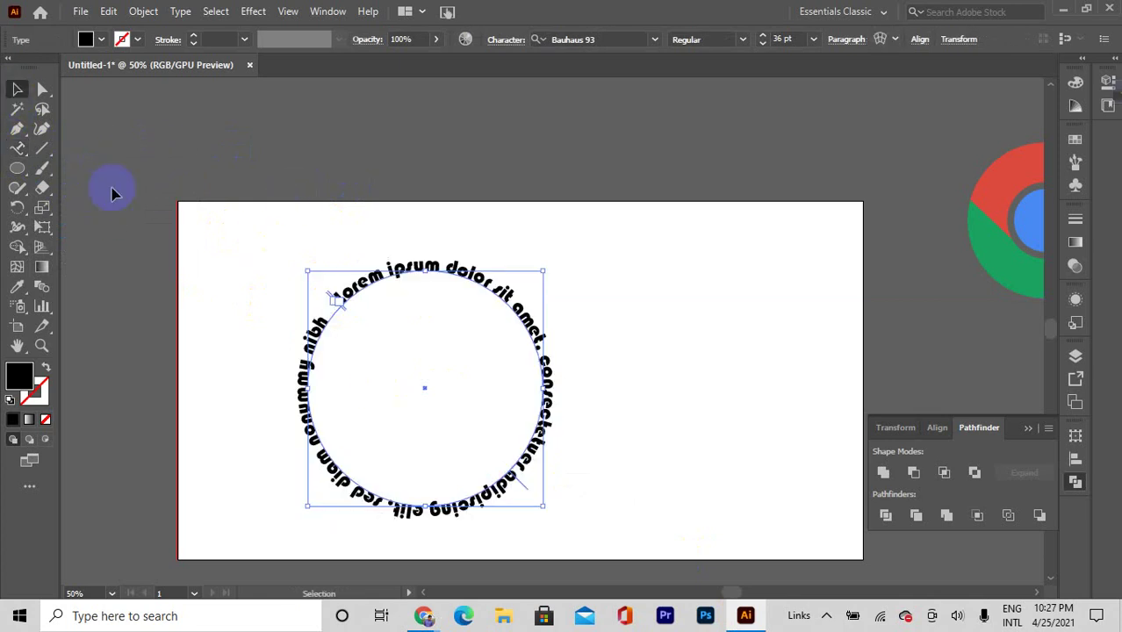
left_click_drag(341, 303, 413, 283)
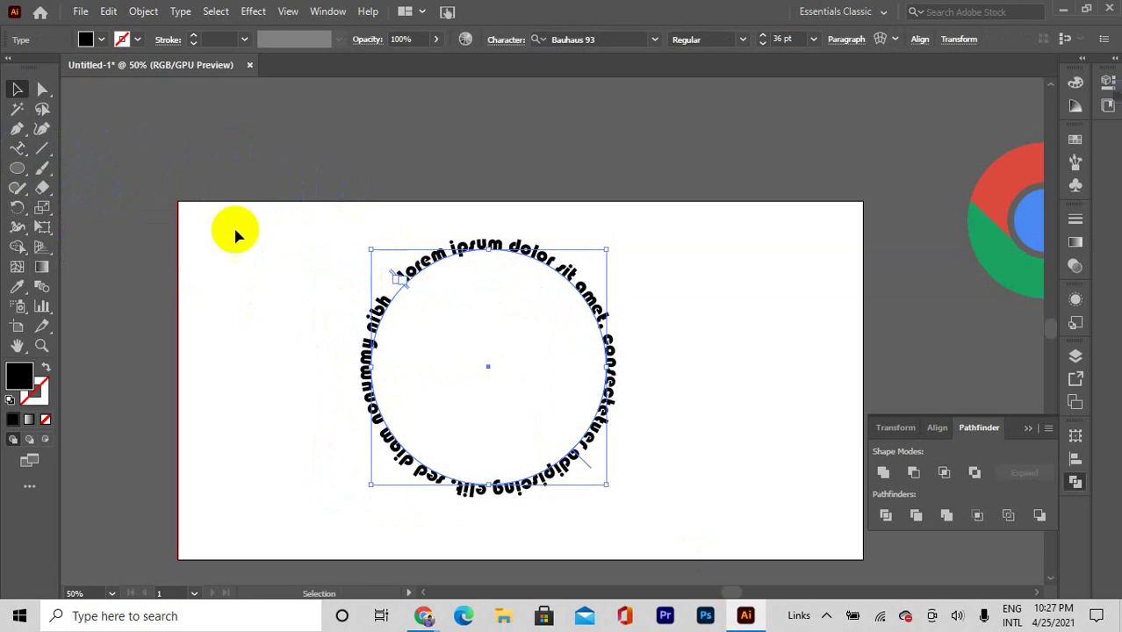
Delete the stretch of circular text from "olor sit amet" through "adip"
left_click(16, 148)
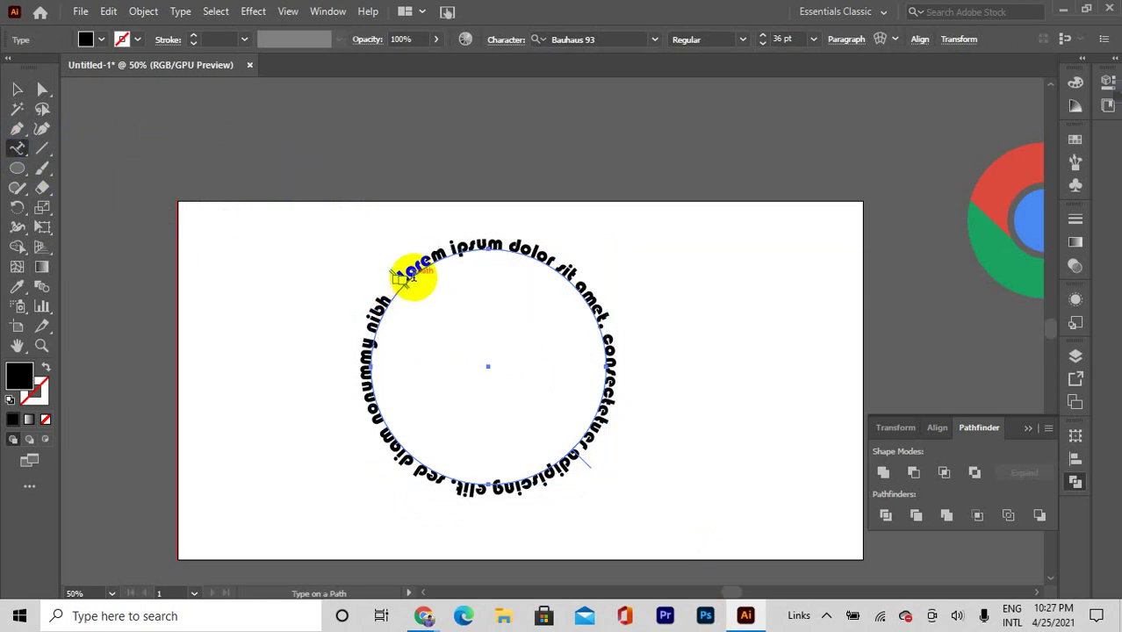
left_click_drag(515, 247, 545, 482)
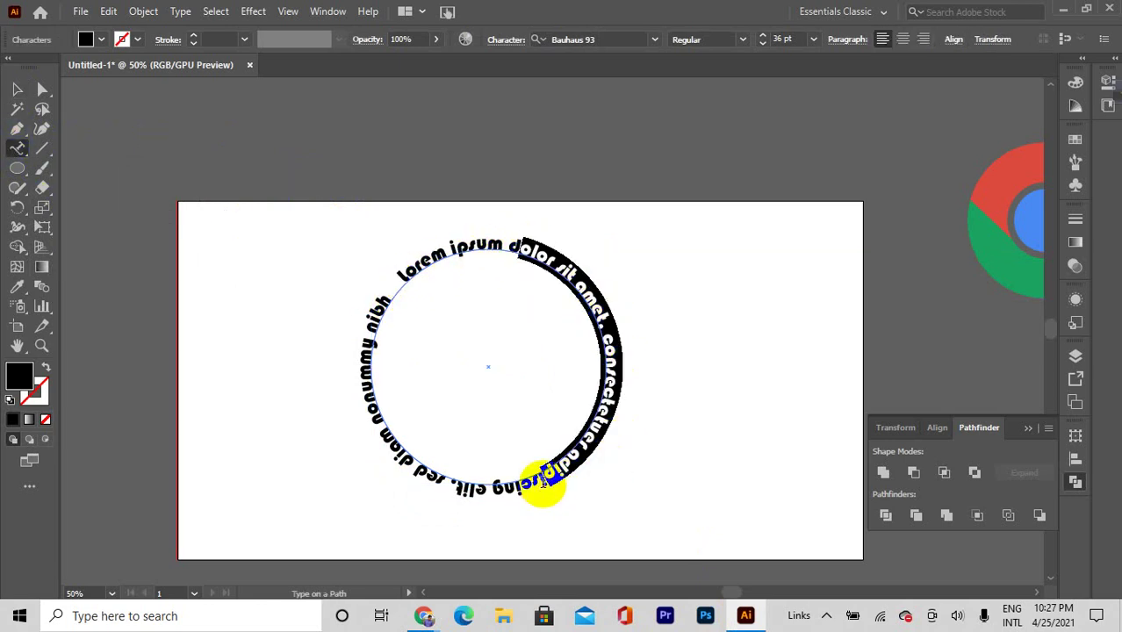
key("BackSpace")
left_click(403, 281)
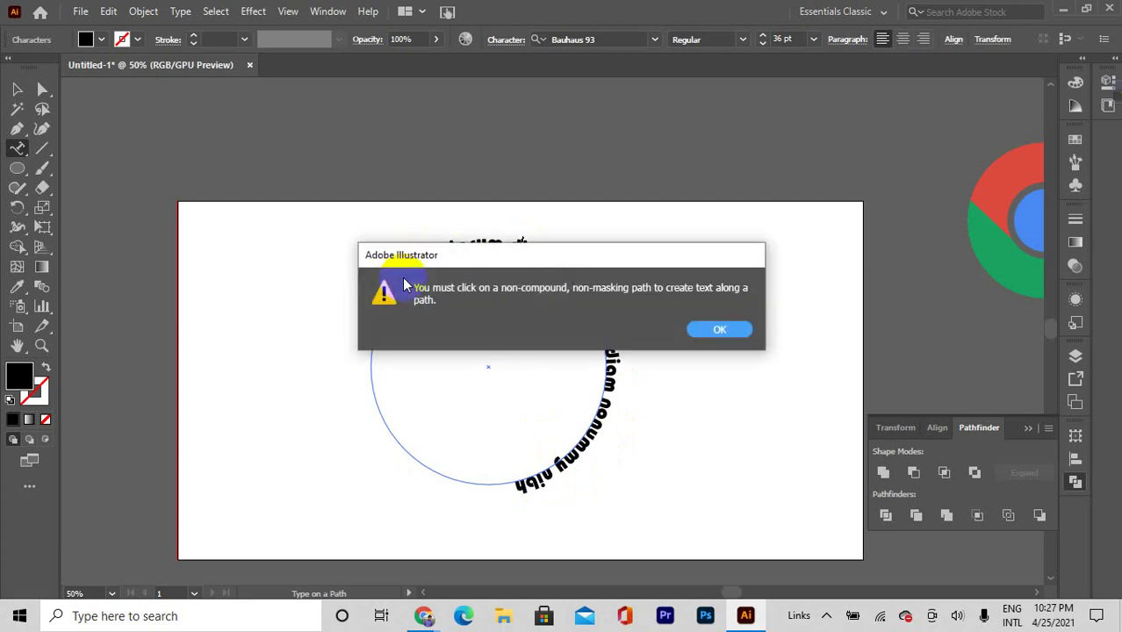
left_click(734, 332)
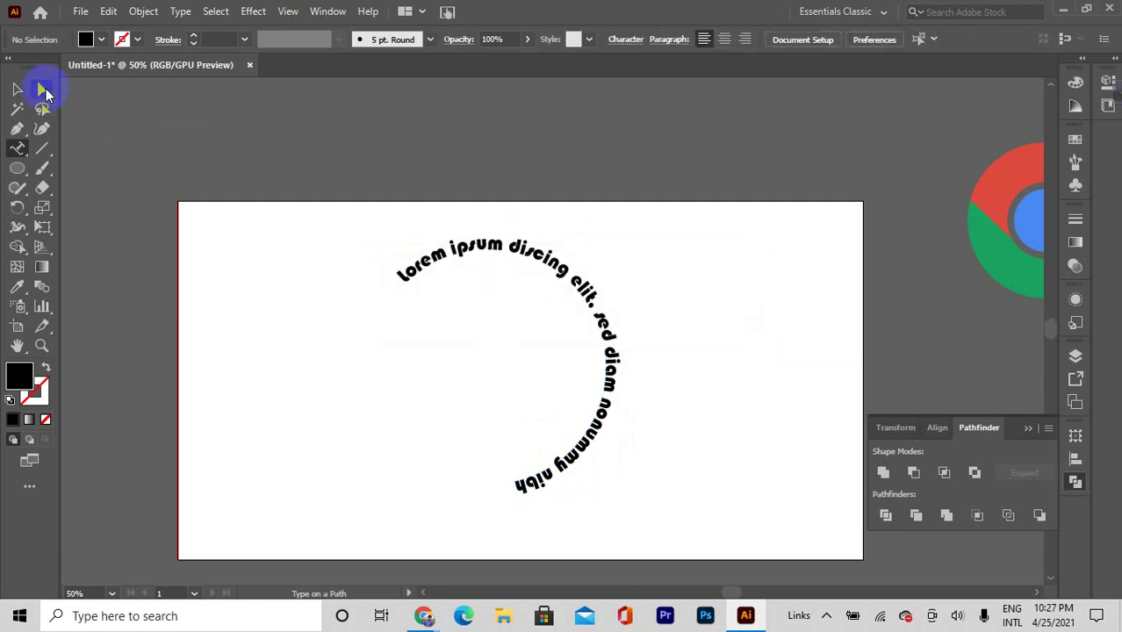
Move the circular type down and left with Direct Selection, and slide its text counterclockwise to arch over the circle's upper half
left_click_drag(44, 92, 83, 91)
left_click(431, 254)
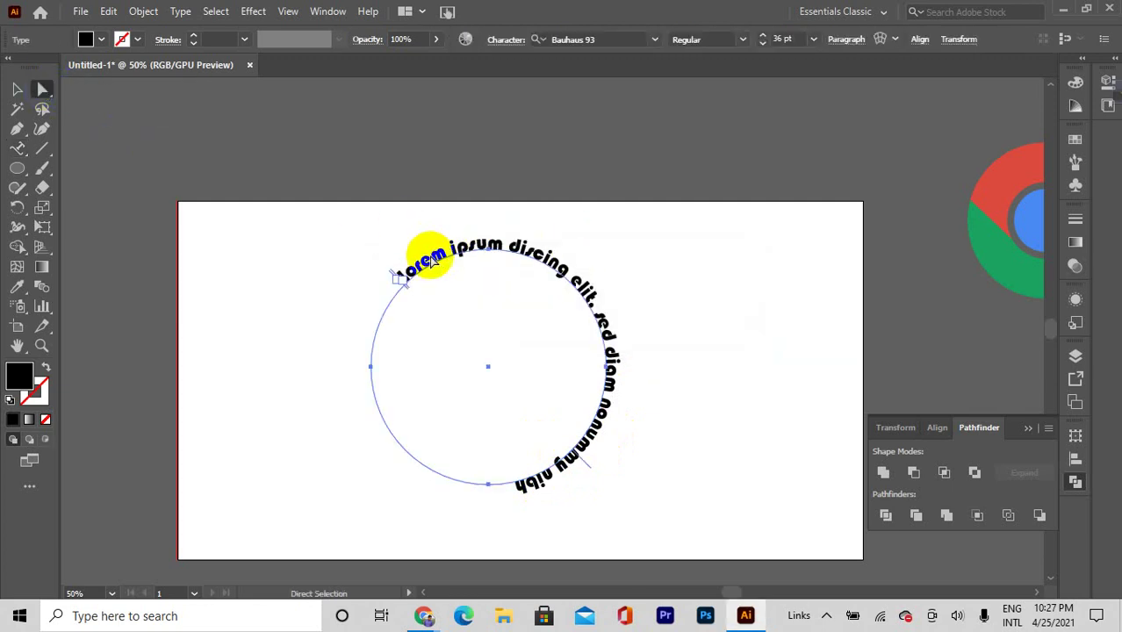
left_click_drag(404, 279, 350, 300)
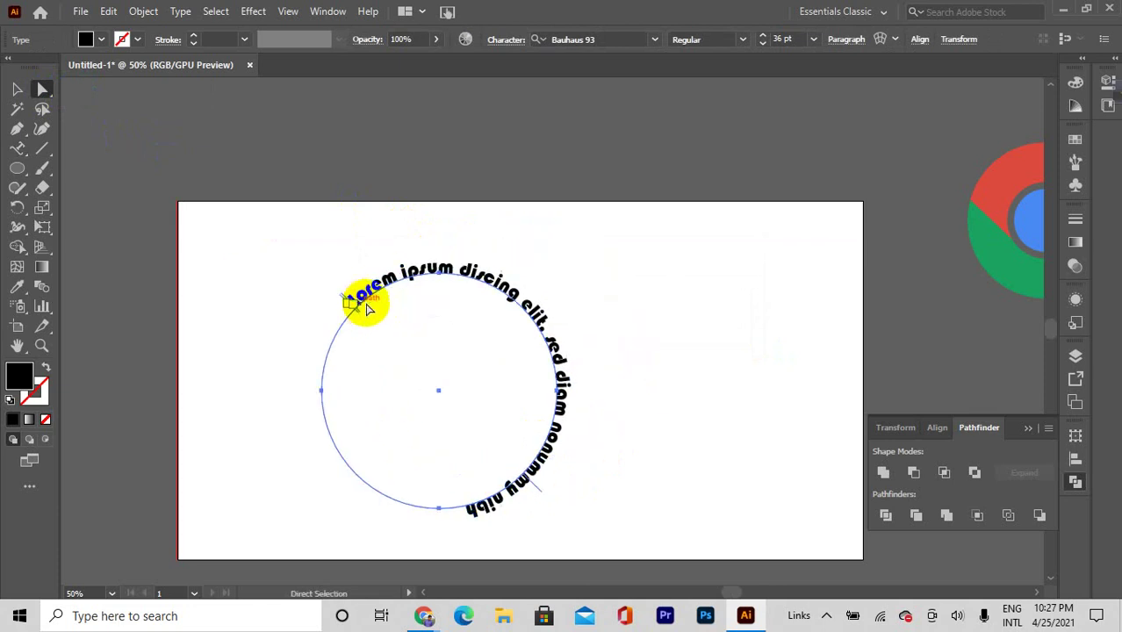
left_click_drag(539, 497, 562, 356)
left_click(609, 306)
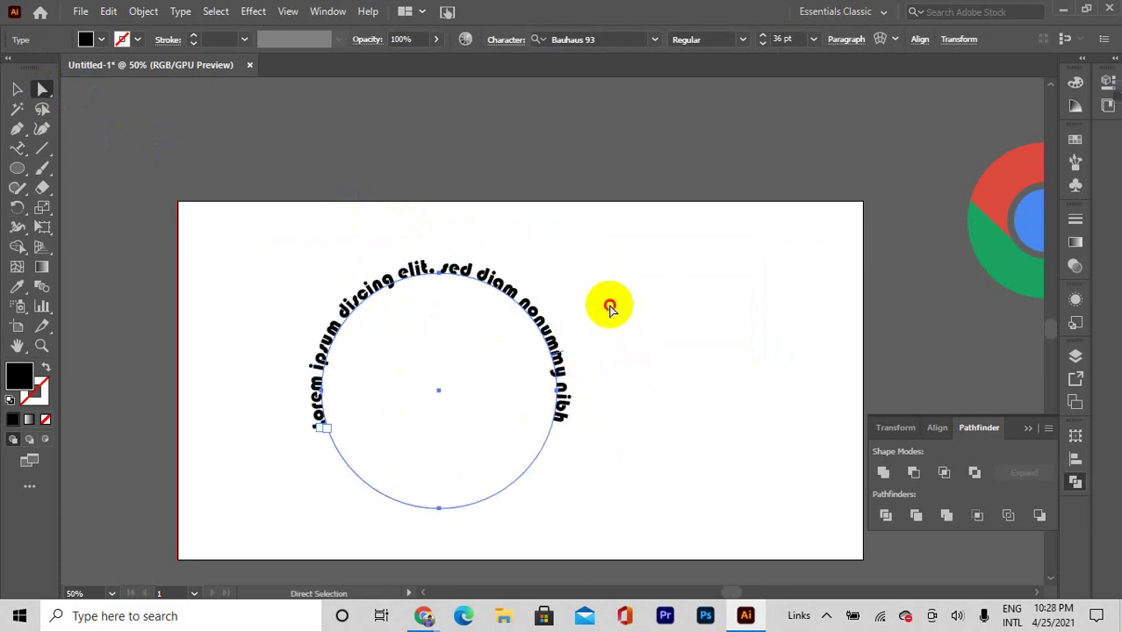
Delete the circular type object from the artboard and collapse the Pathfinder panel
left_click_drag(334, 214, 636, 427)
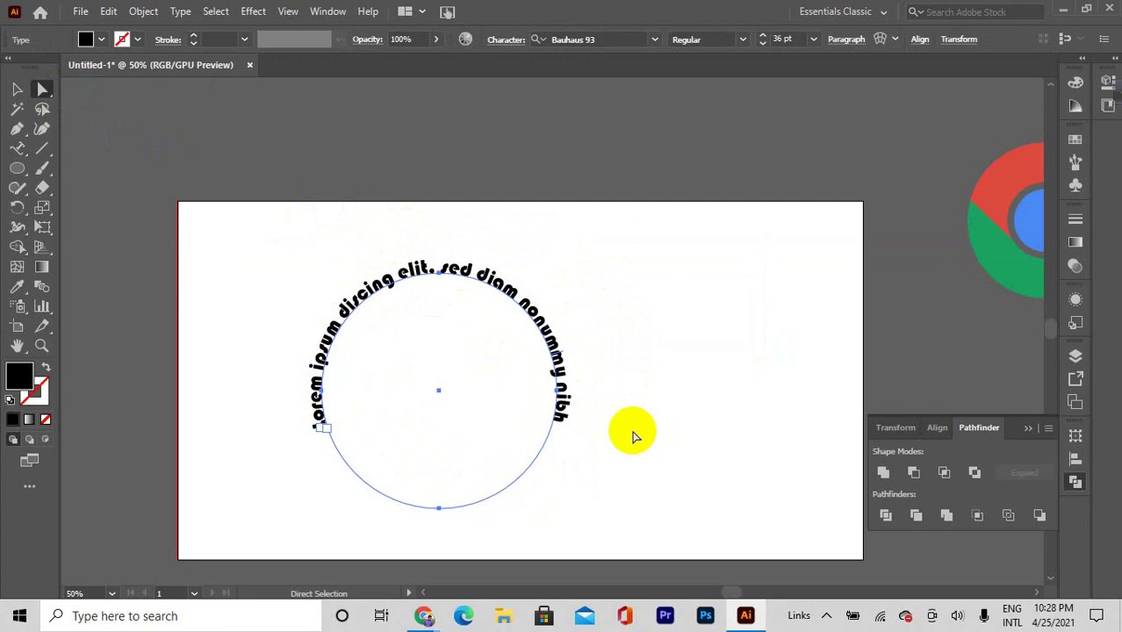
key("Delete")
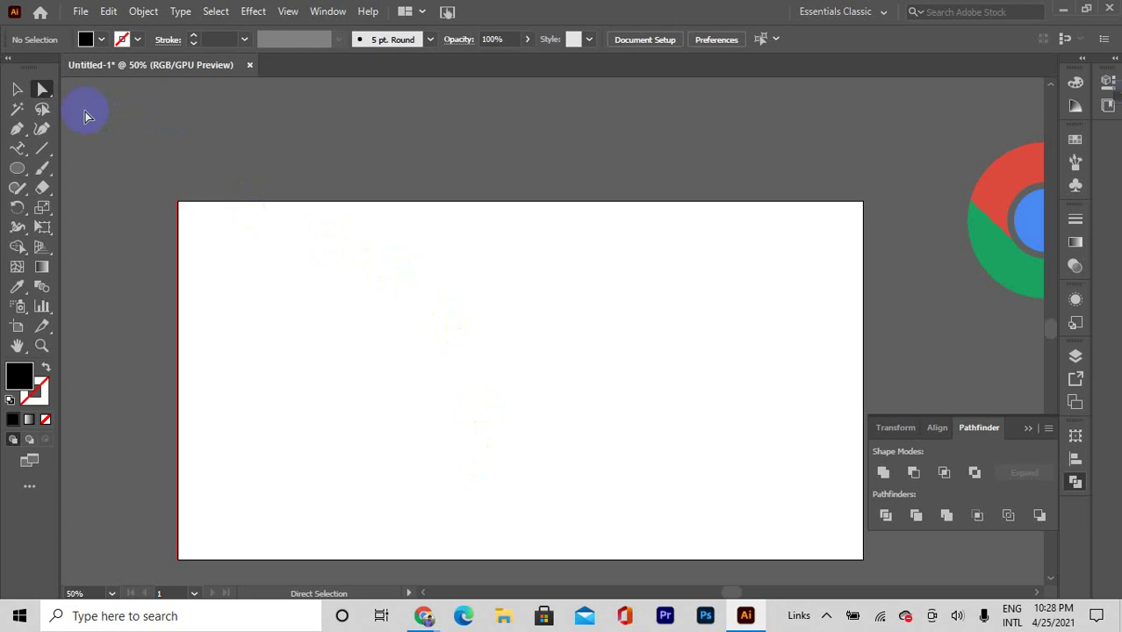
scroll(554, 520, "down", 1)
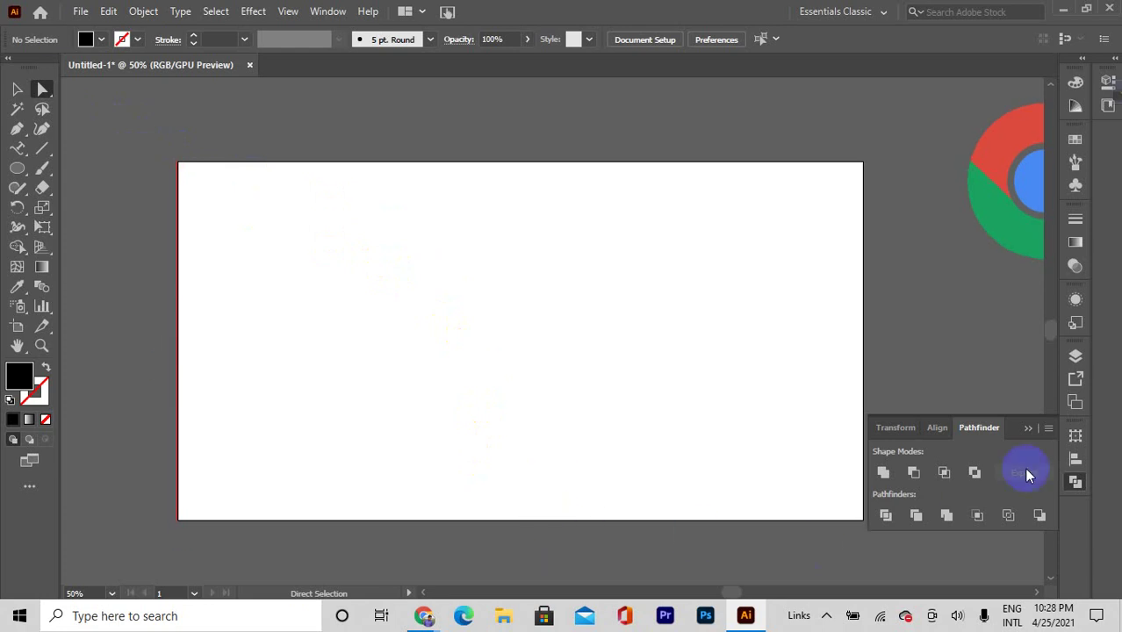
left_click(1027, 430)
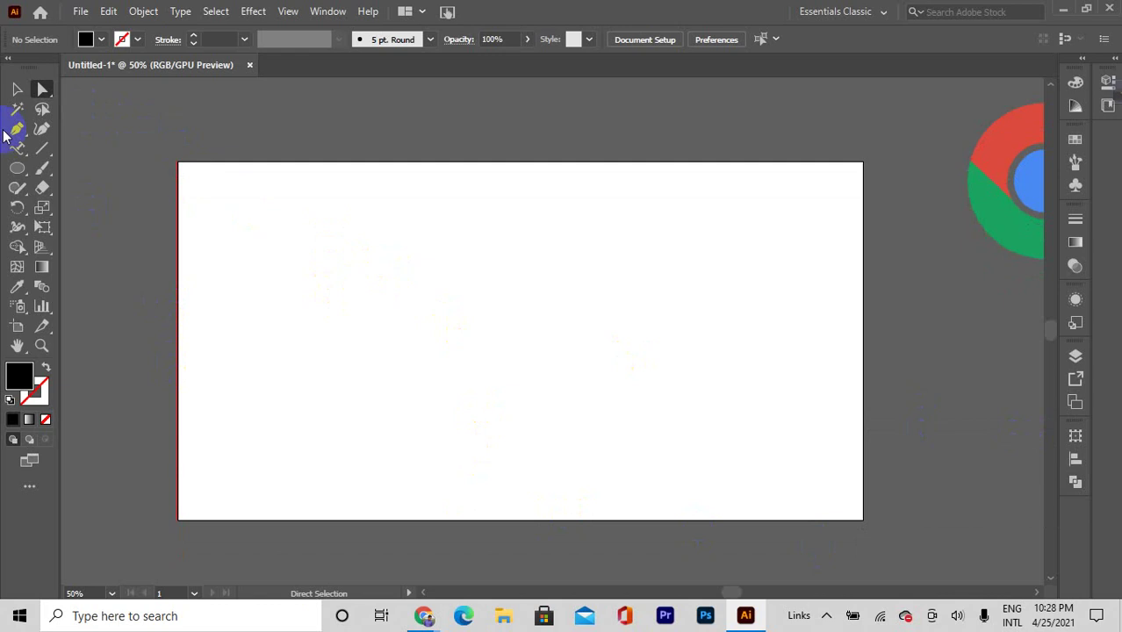
Place "Lorem ipsum" point type, narrow it slightly and move it just above the artboard's upper-left area
left_click_drag(21, 149, 59, 144)
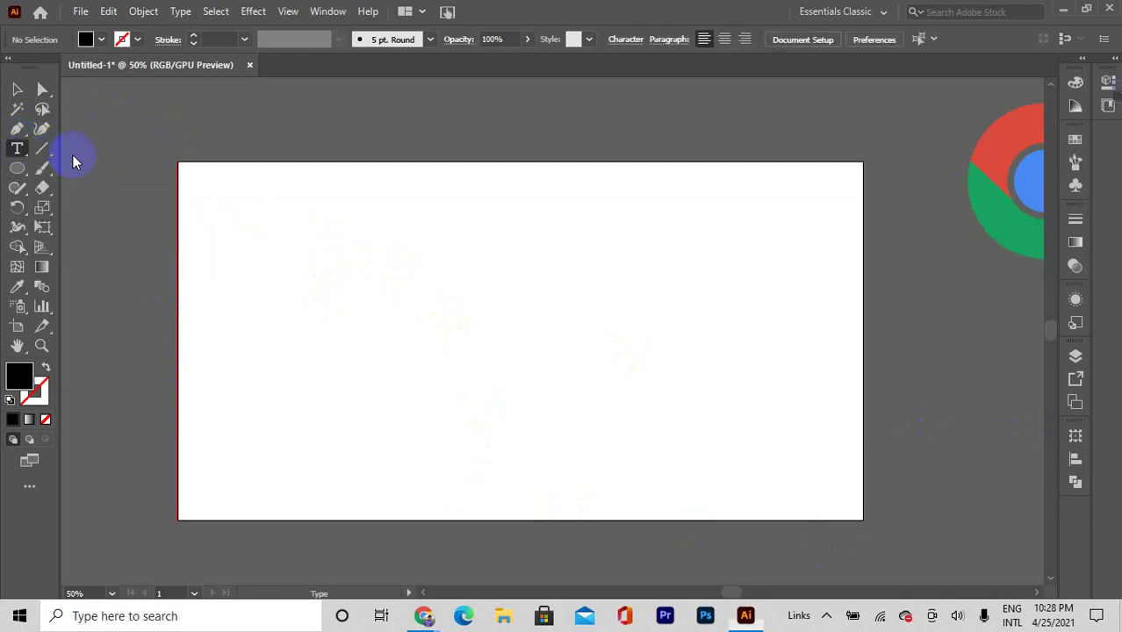
left_click(254, 276)
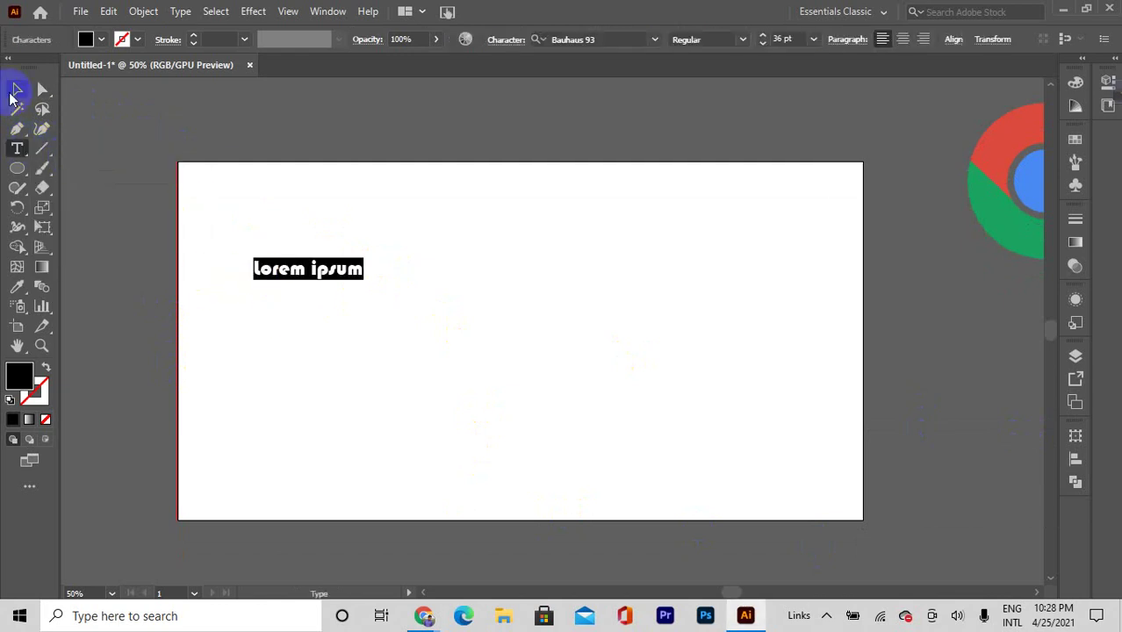
left_click(16, 90)
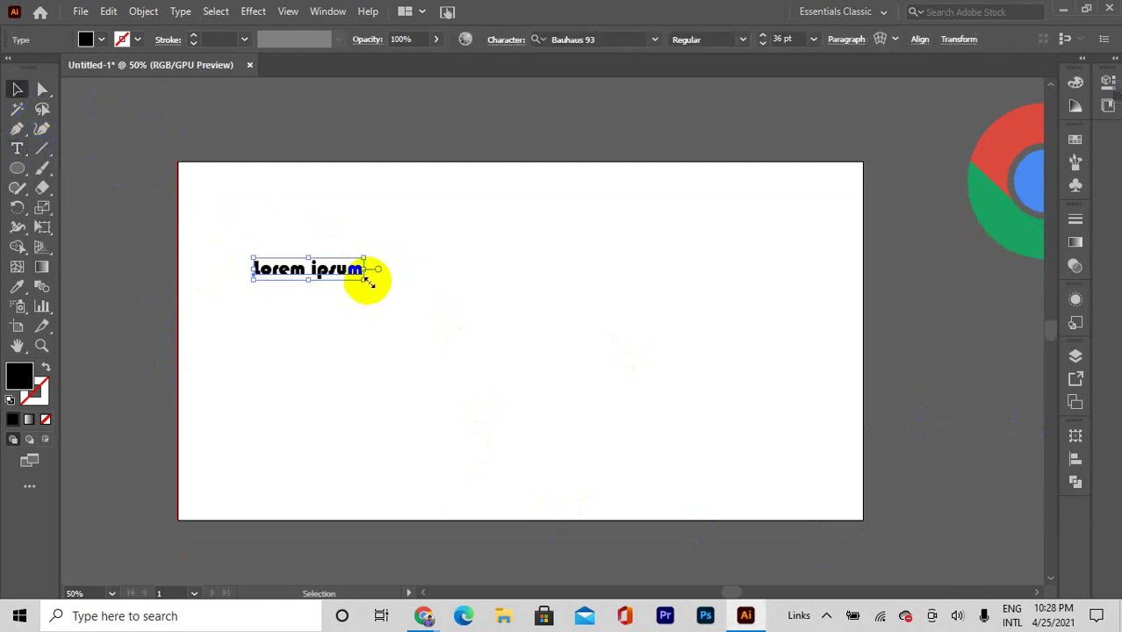
scroll(368, 279, "up", 2)
scroll(314, 263, "down", 2)
left_click_drag(363, 282, 305, 143)
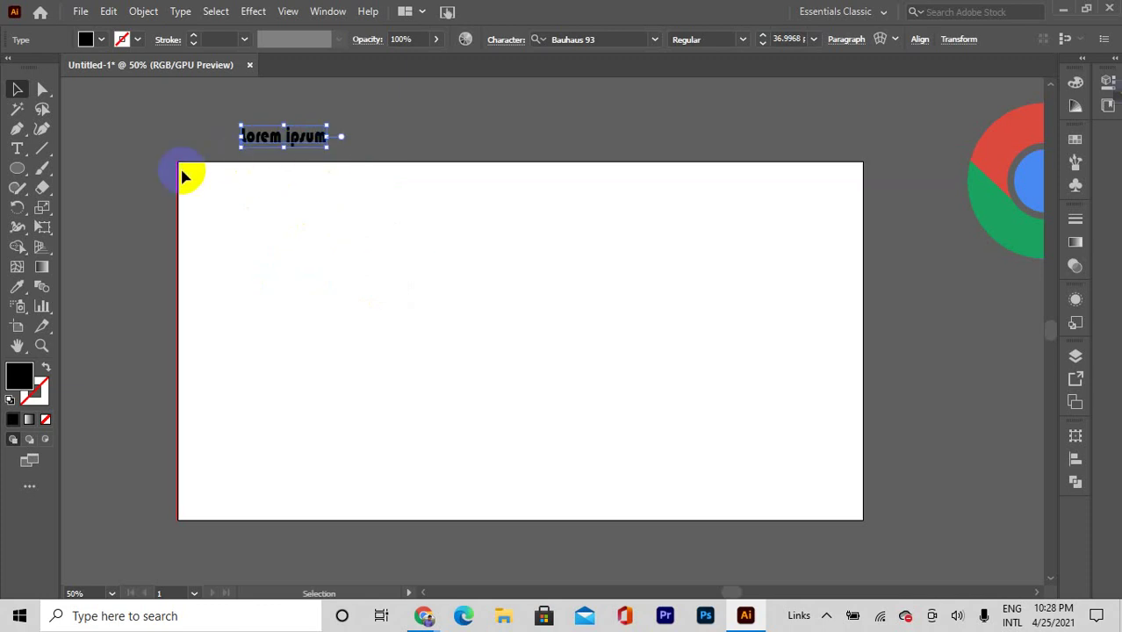
Draw a small ellipse left of the artboard's centre with no fill and a 4 pt black stroke
left_click_drag(12, 180, 55, 205)
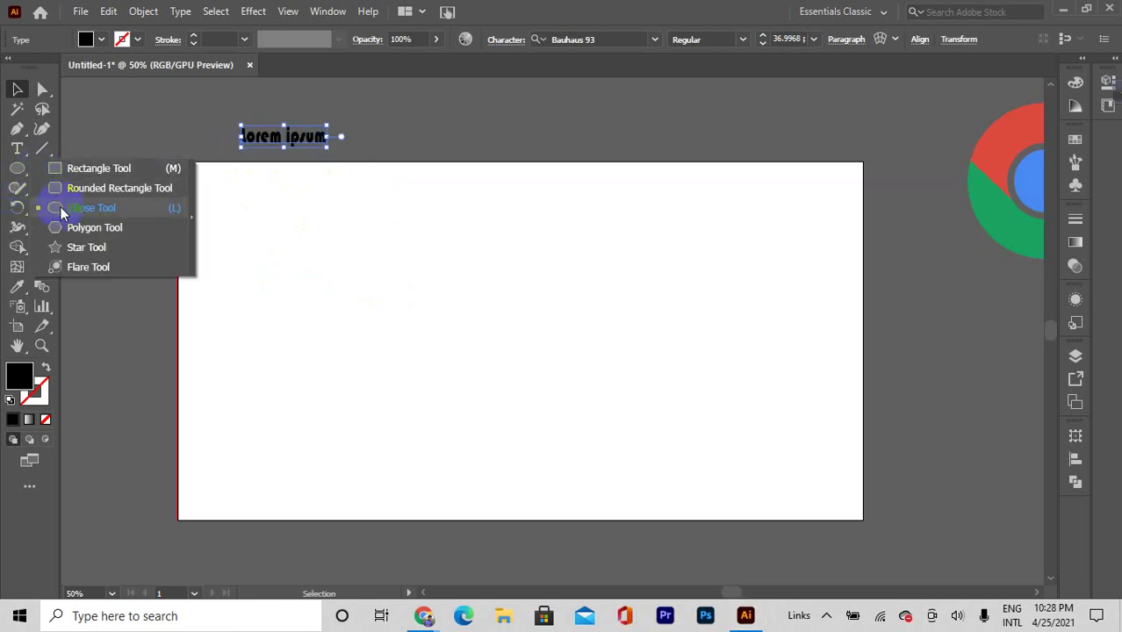
left_click_drag(343, 318, 379, 345)
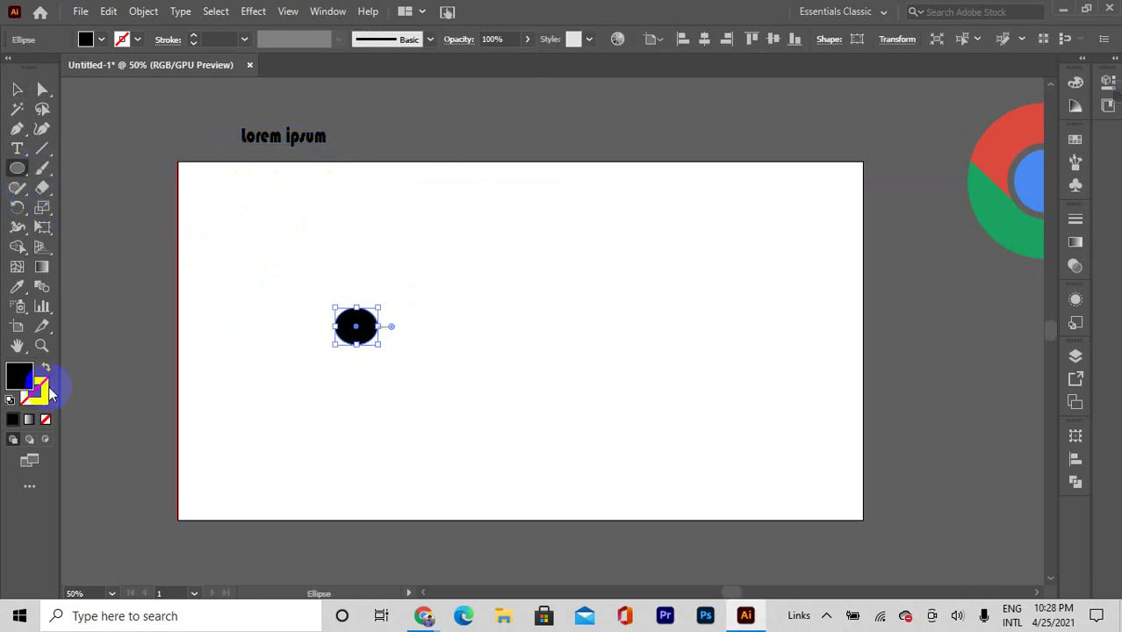
left_click(14, 420)
left_click(45, 420)
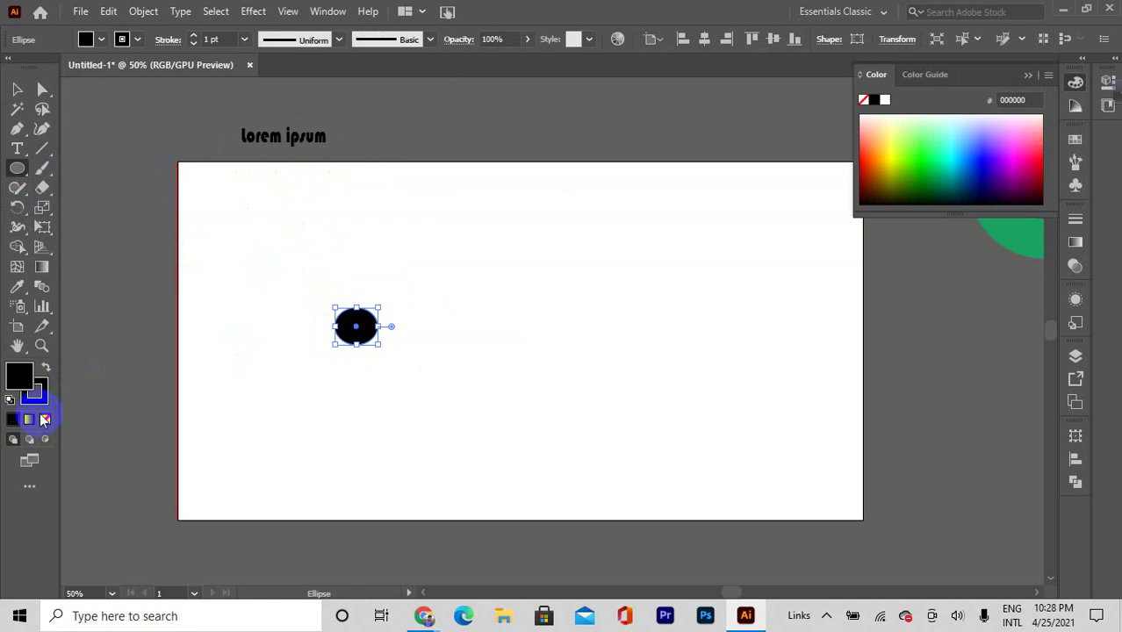
left_click(44, 420)
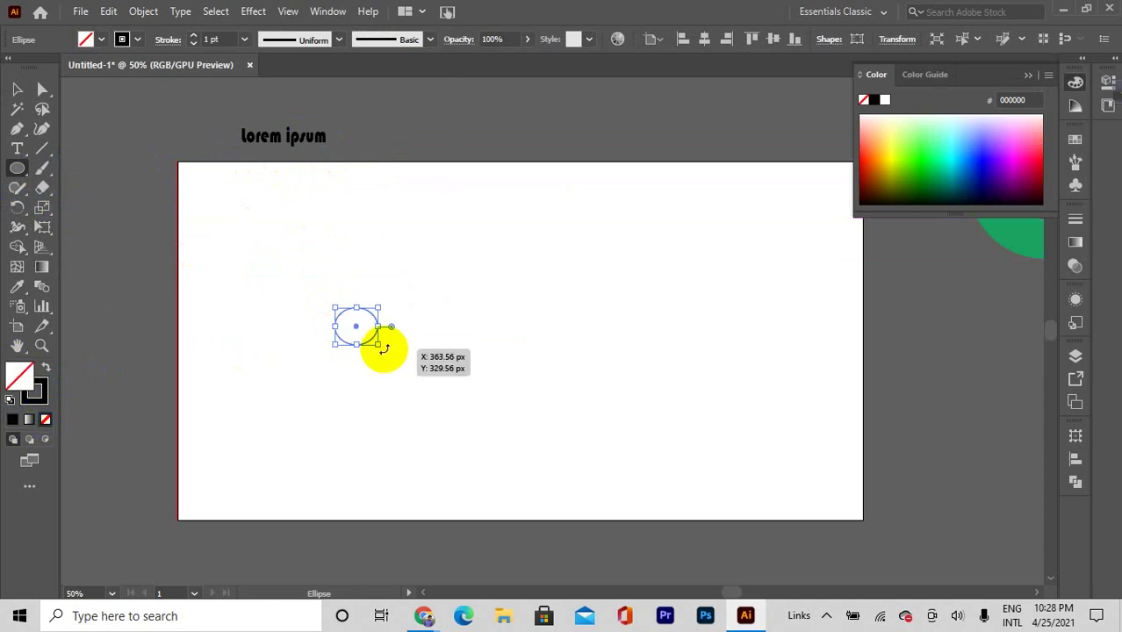
mouse_move(380, 346)
left_mouse_down()
mouse_move(370, 336)
mouse_move(371, 351)
mouse_move(373, 339)
left_mouse_up()
left_click(244, 39)
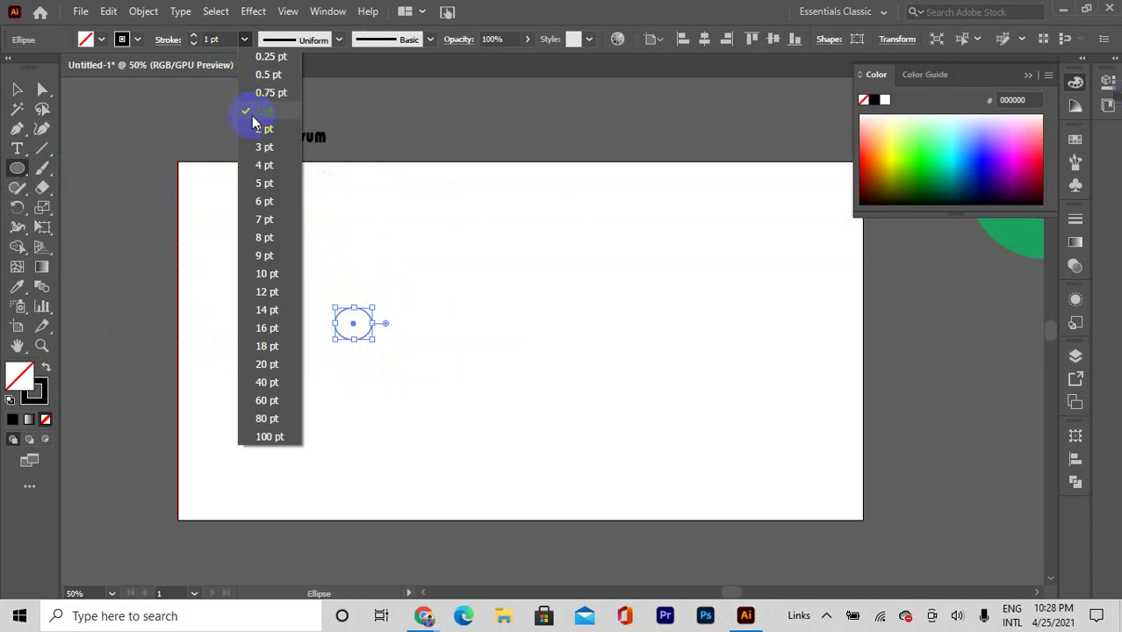
left_click(264, 165)
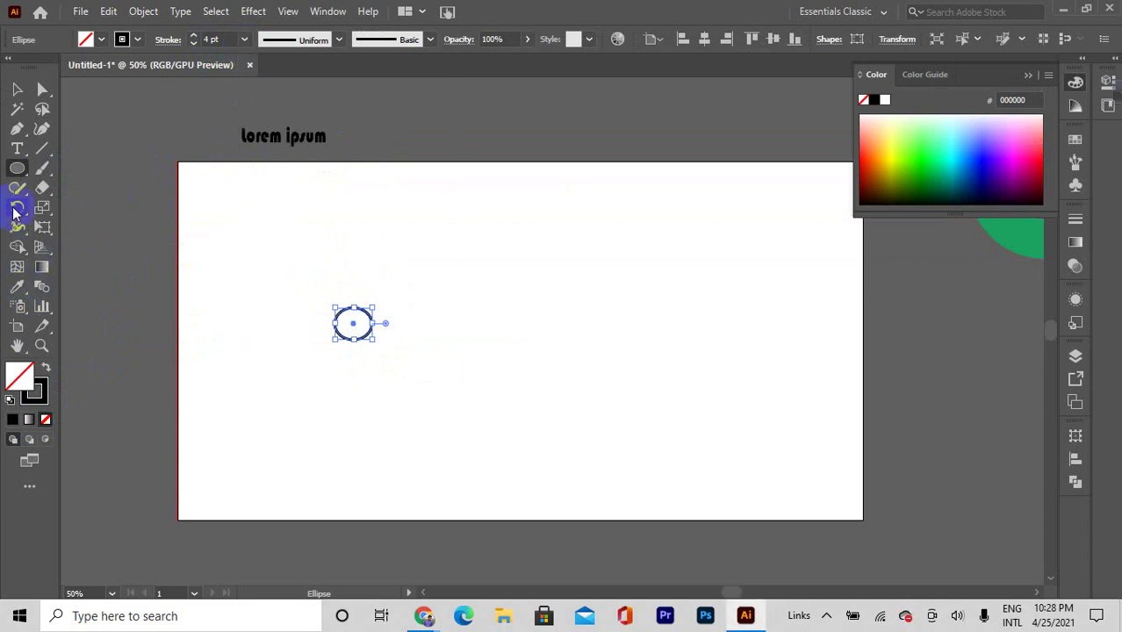
Draw an unfilled circle about 426 px across around the small ellipse and set its stroke to red F11900
left_click(17, 168)
left_click(77, 207)
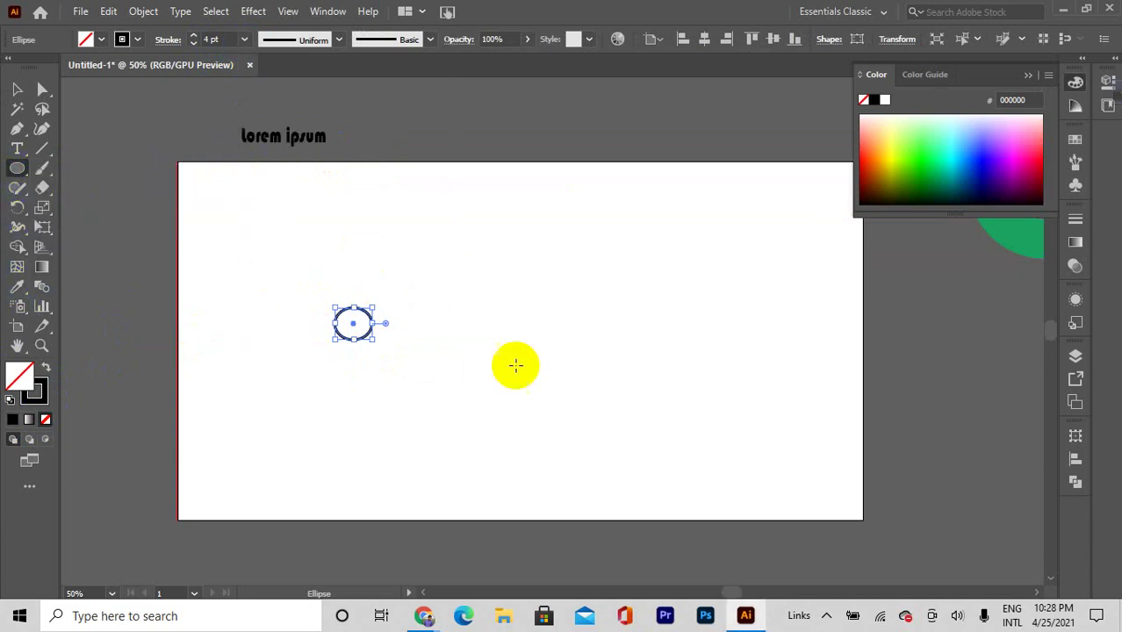
mouse_move(327, 298)
left_mouse_down()
mouse_move(466, 405)
mouse_move(446, 381)
left_mouse_up()
left_click(40, 395)
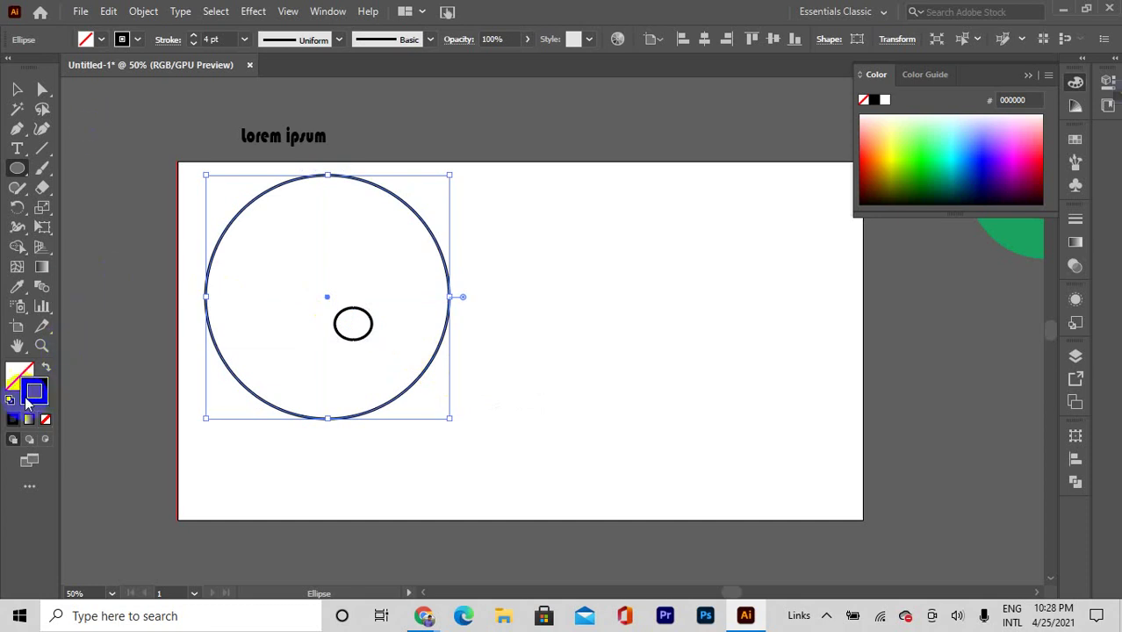
left_click(865, 159)
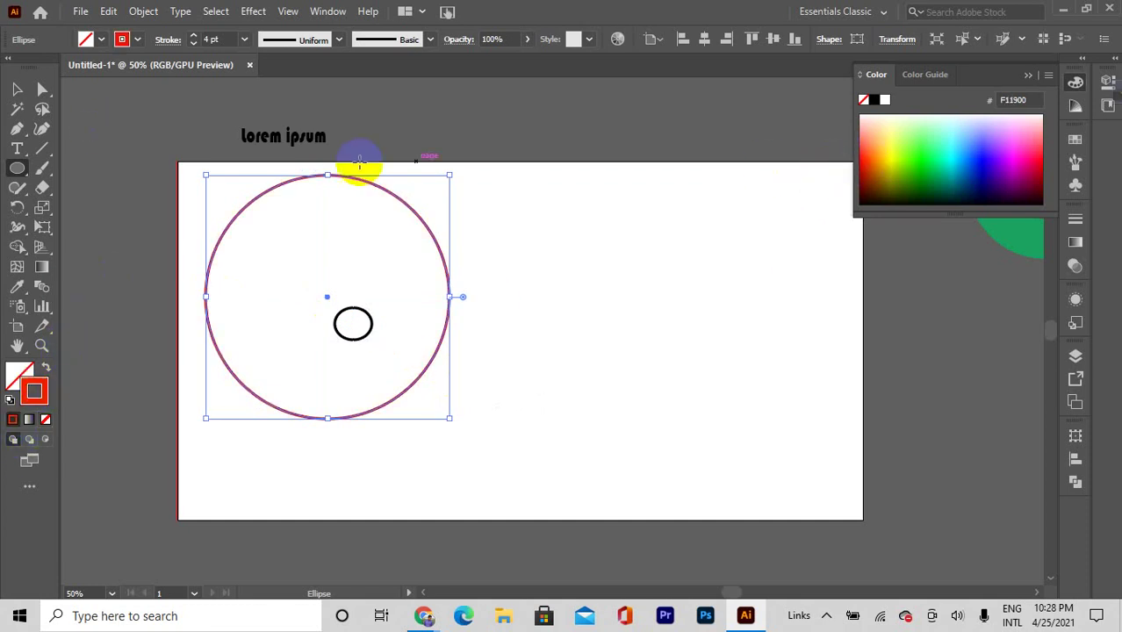
Centre the large red circle around the small black ellipse and blend the two shapes with the Blend tool
left_click(16, 89)
left_click_drag(413, 210, 444, 237)
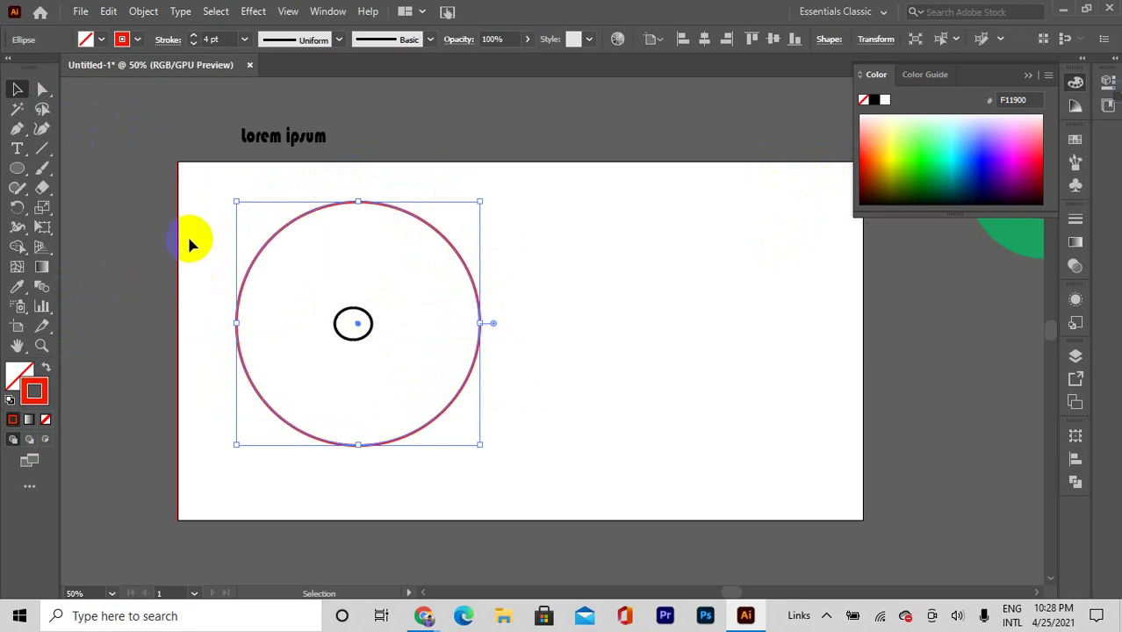
left_click_drag(190, 244, 413, 393)
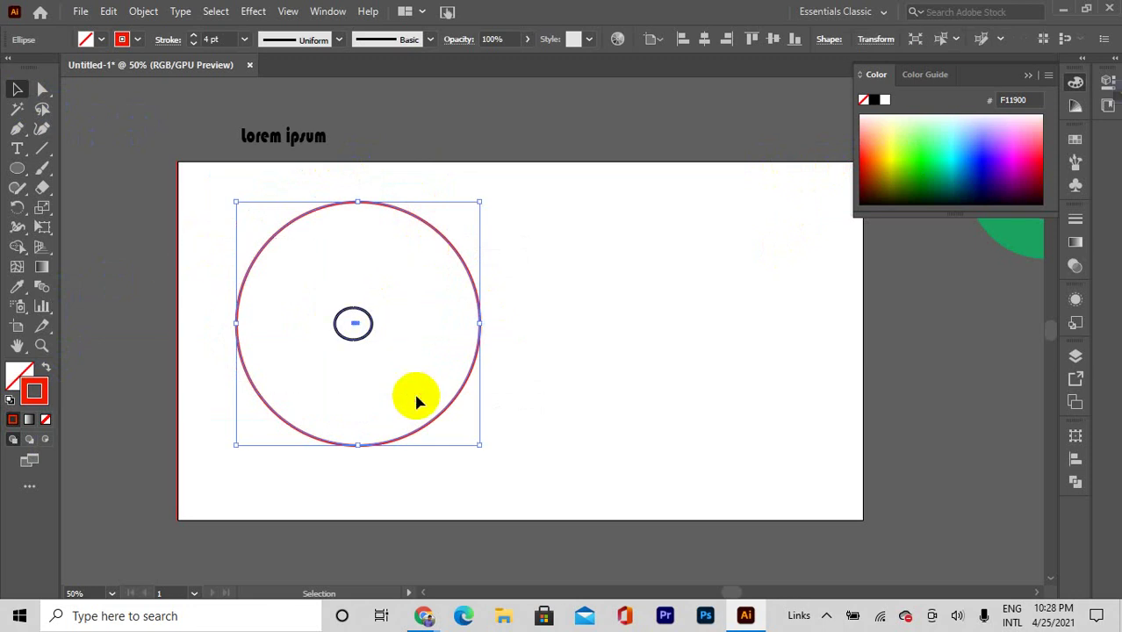
left_click(24, 239)
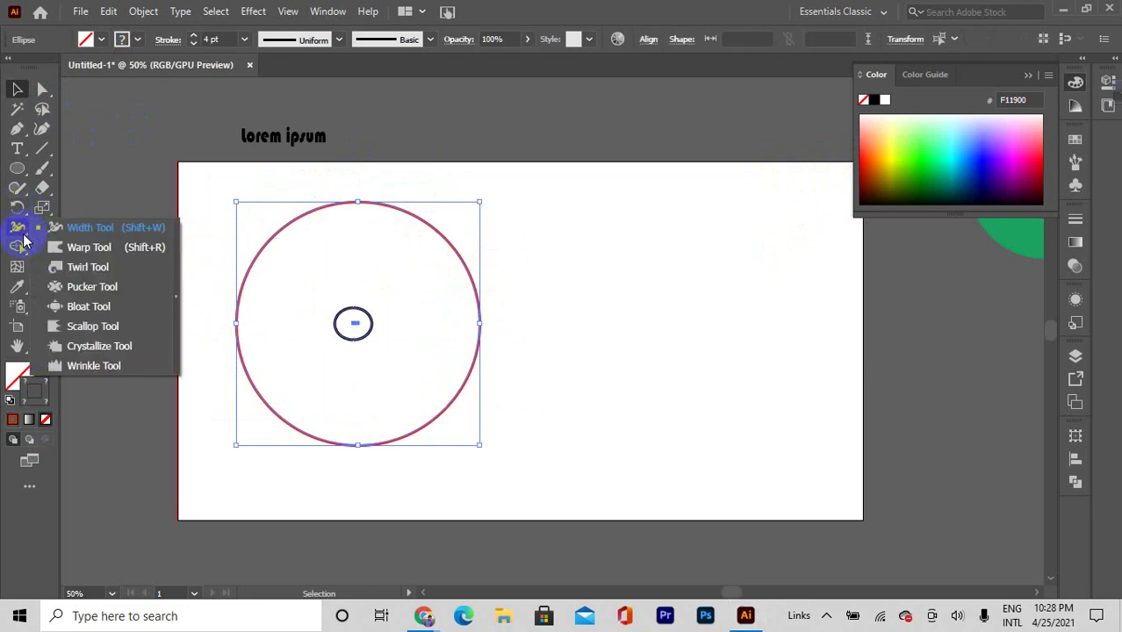
left_click(23, 213)
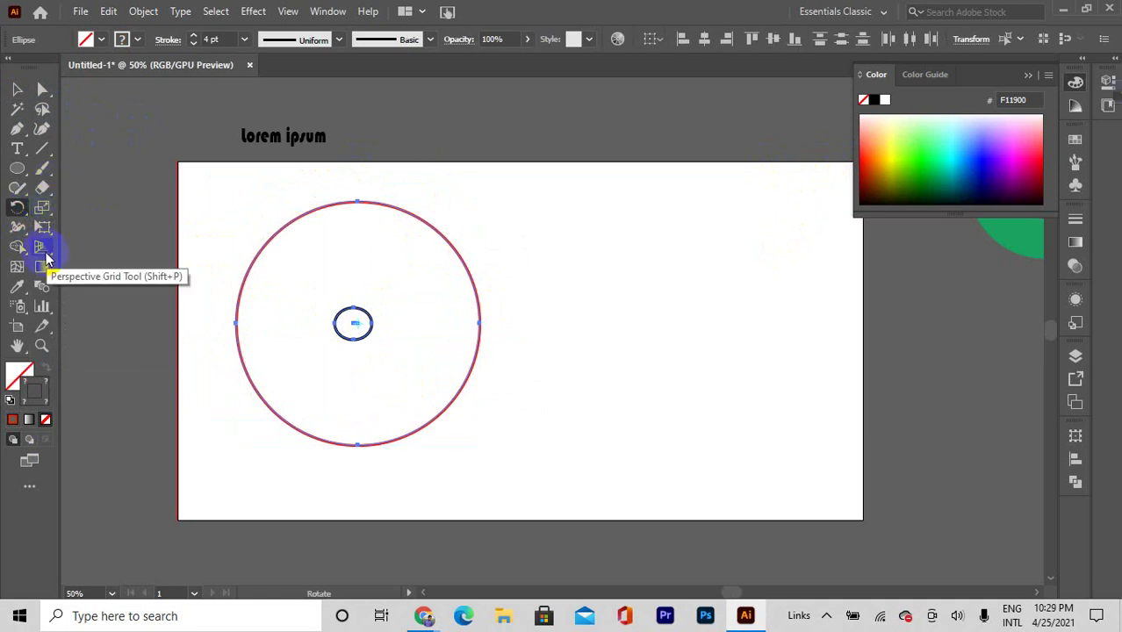
left_click(41, 286)
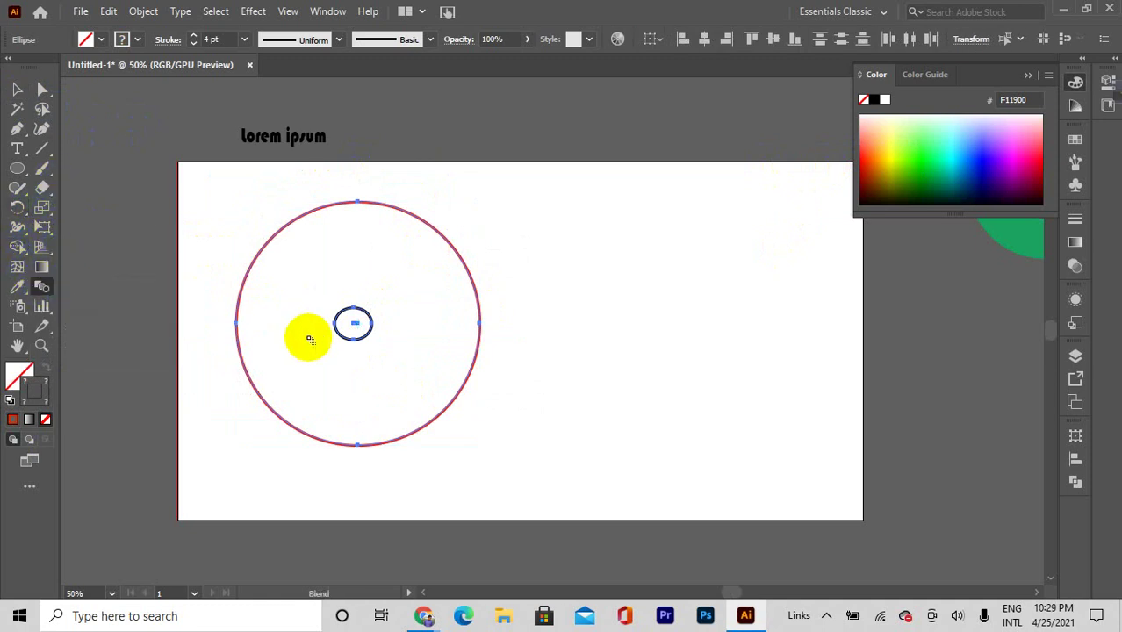
left_click(235, 325)
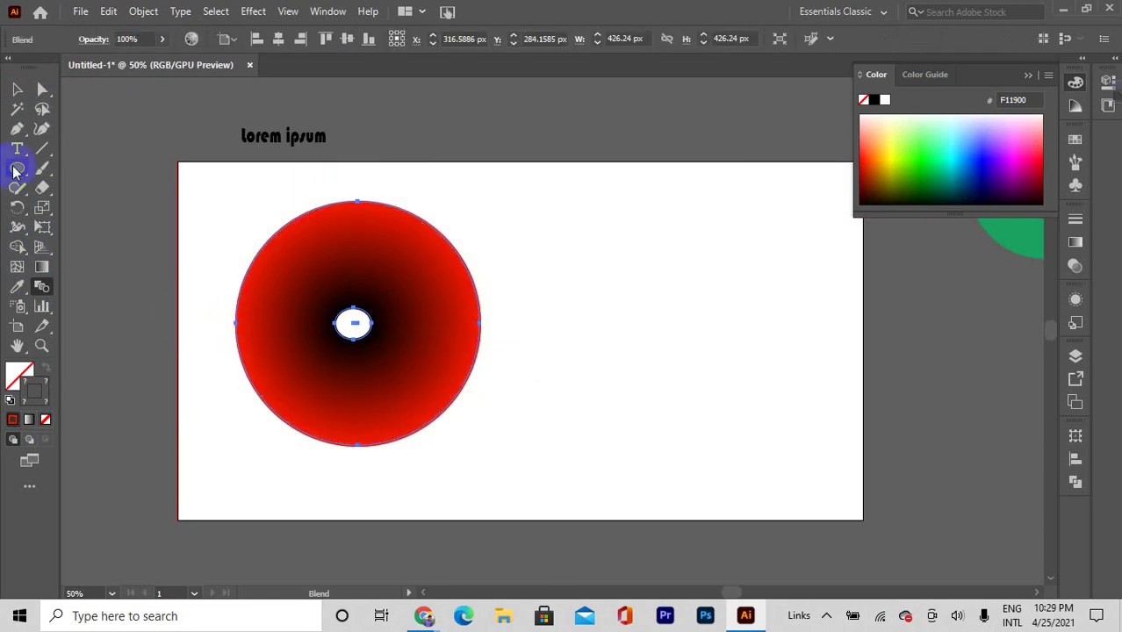
Set the blend's spacing to Specified Steps with 10 steps
double_click(44, 294)
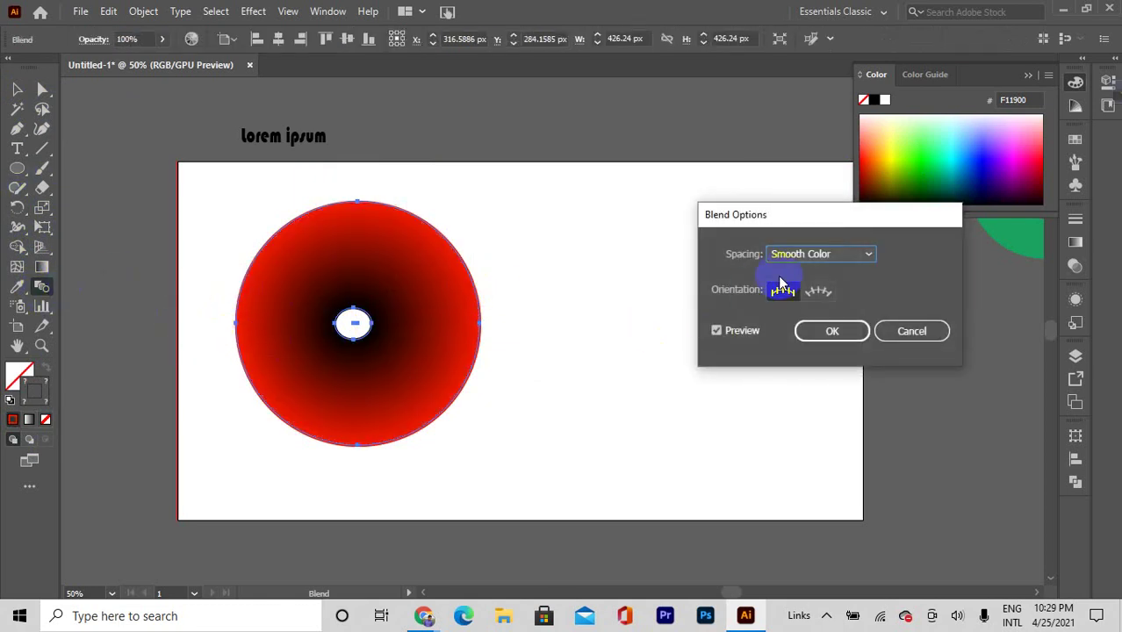
left_click(816, 257)
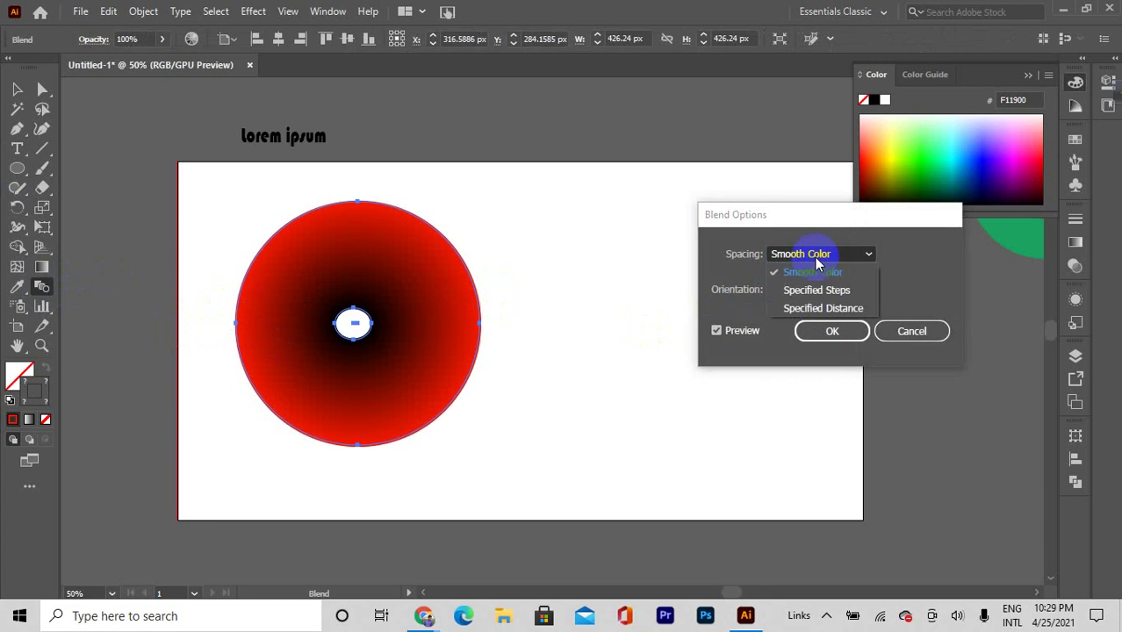
left_click(815, 291)
double_click(902, 257)
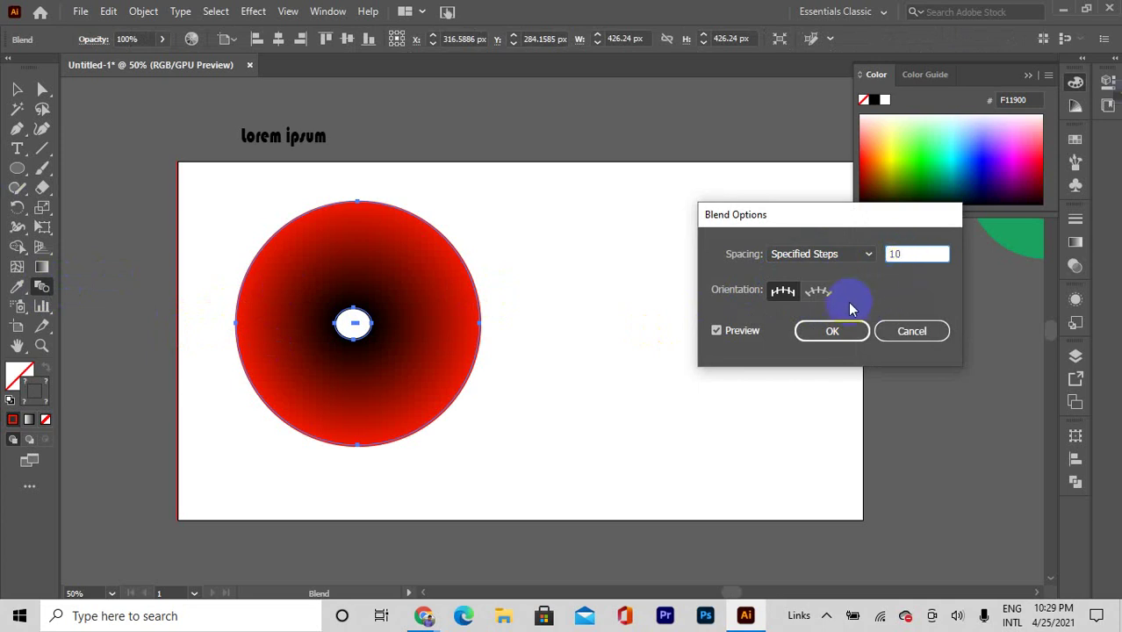
left_click(749, 331)
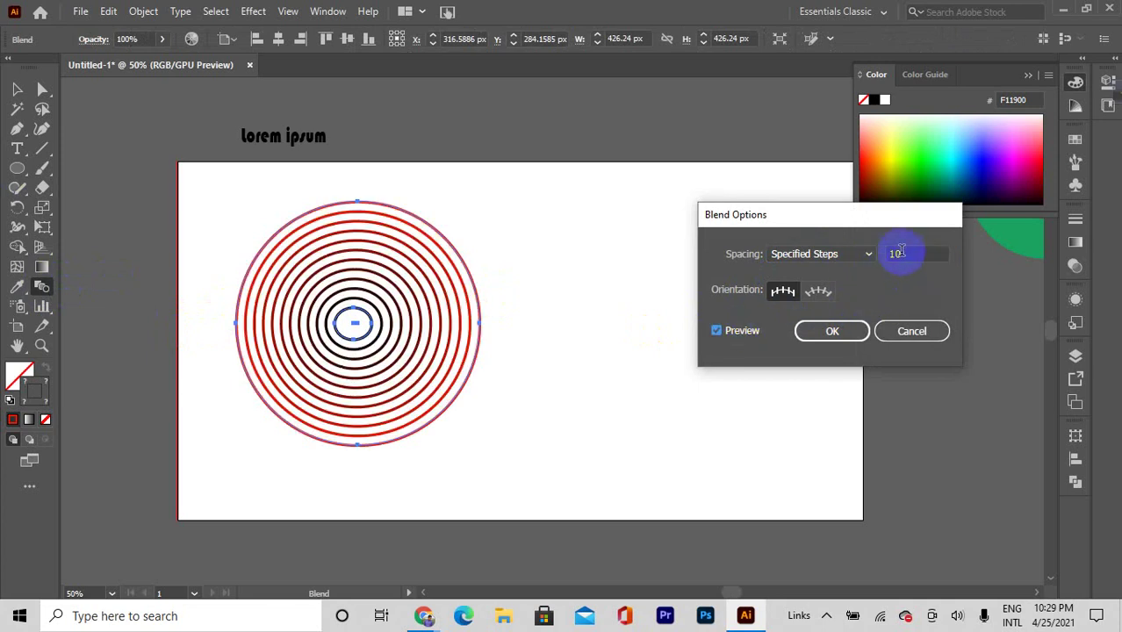
key("Return")
Move the blended rings horizontally to the middle of the artboard and deselect them
left_click(18, 91)
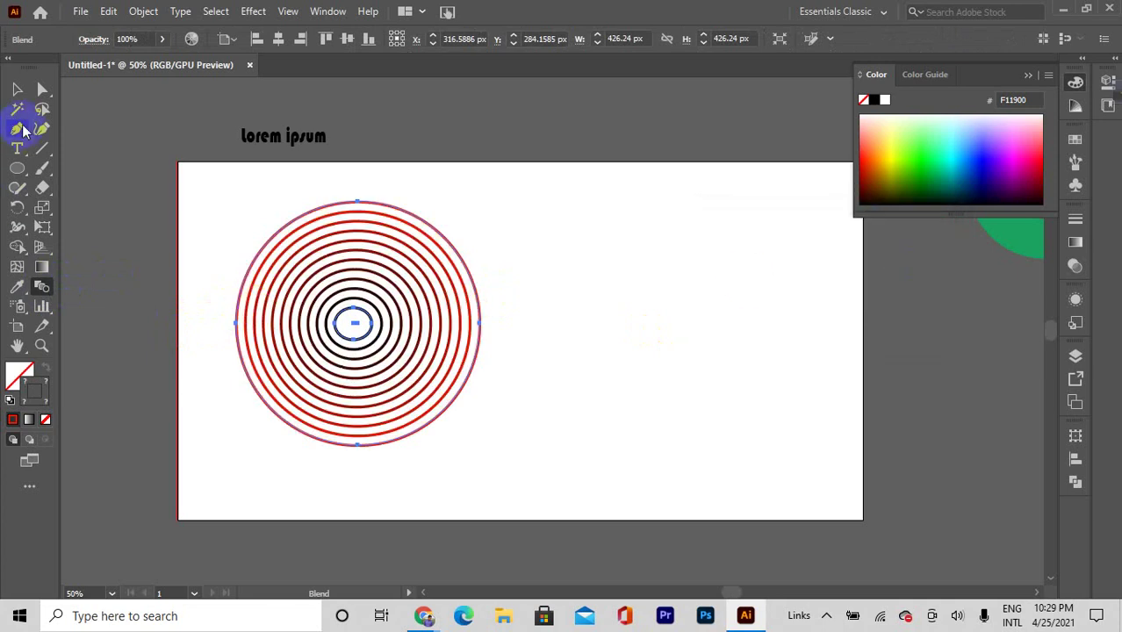
left_click(791, 436)
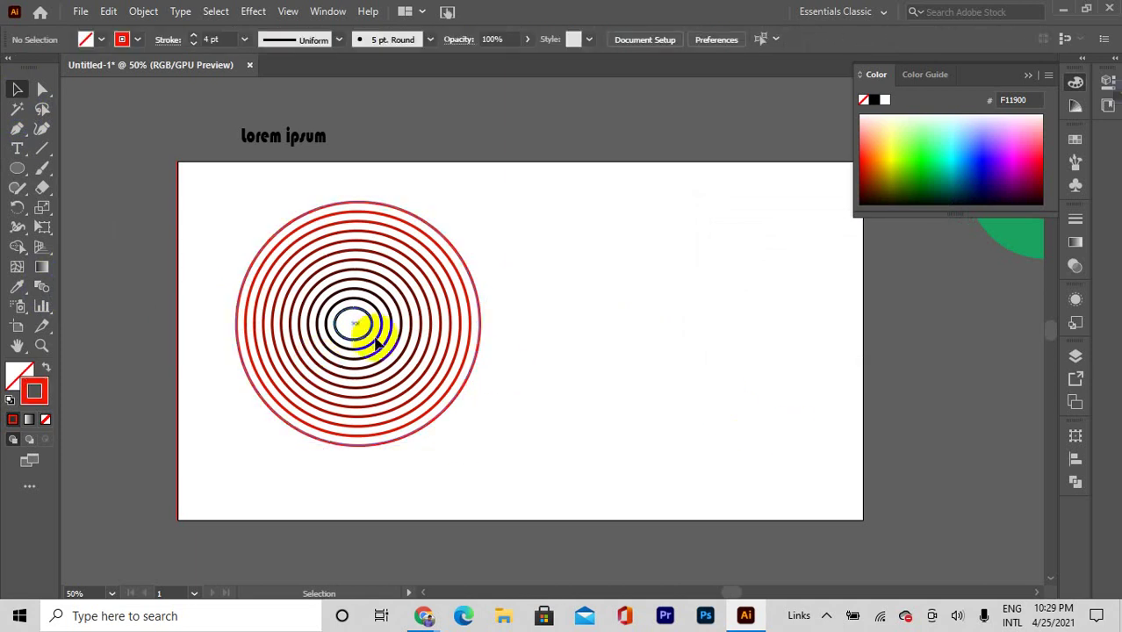
left_click_drag(366, 336, 446, 338)
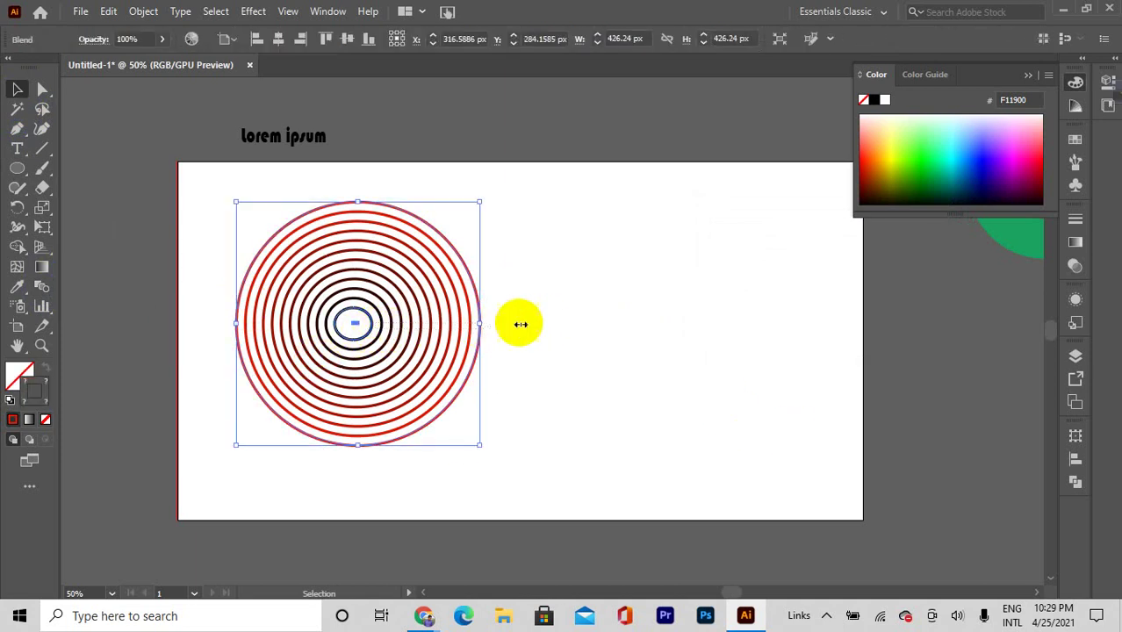
left_click_drag(367, 323, 514, 322)
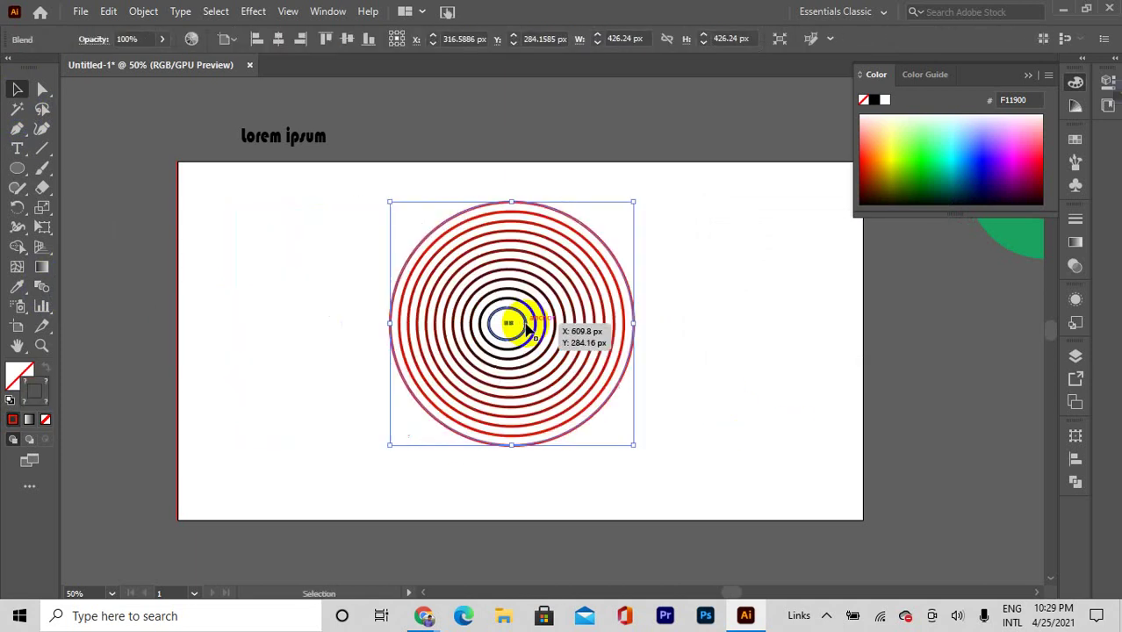
left_click(614, 305)
Scale the blended rings down proportionally about their centre to about 91 px across
scroll(597, 330, "down", 2)
scroll(597, 329, "up", 3)
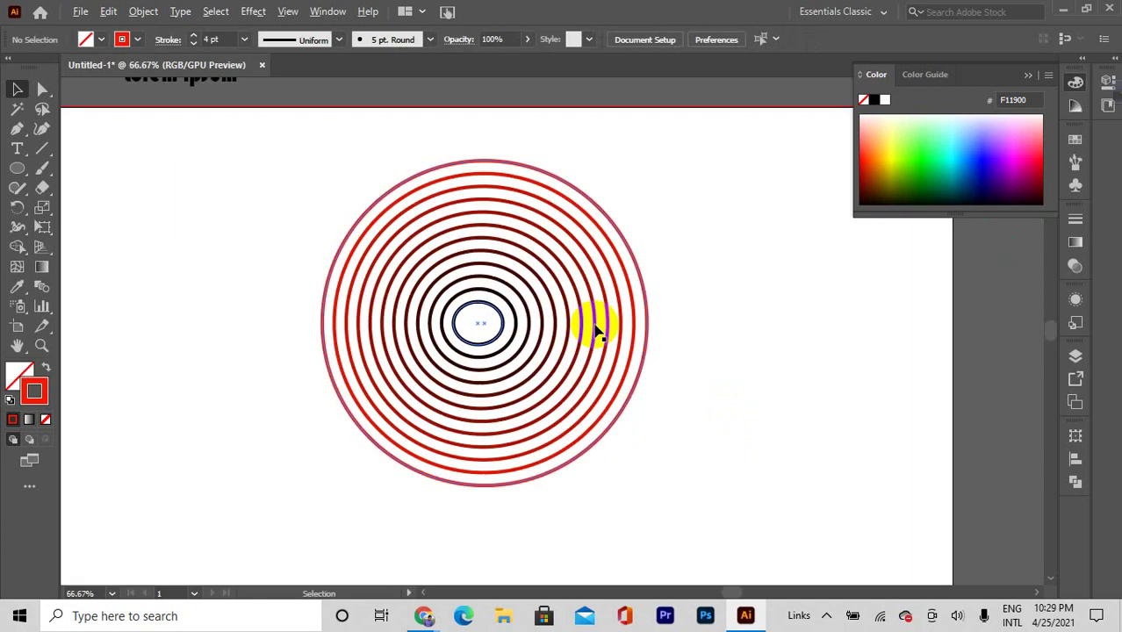
scroll(606, 308, "down", 1)
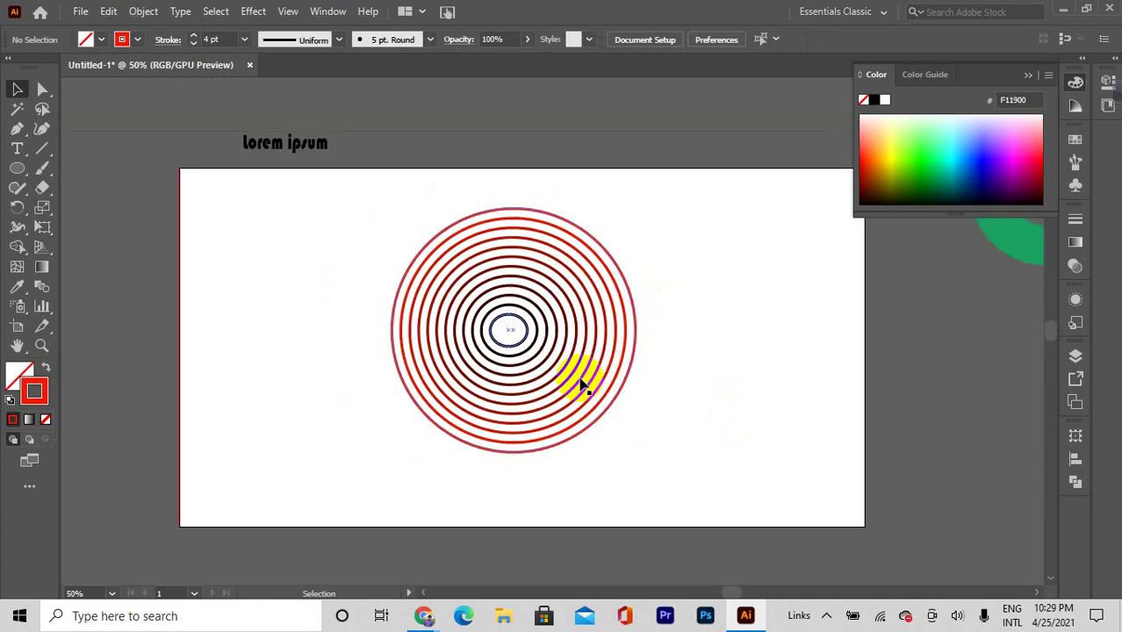
left_click(581, 374)
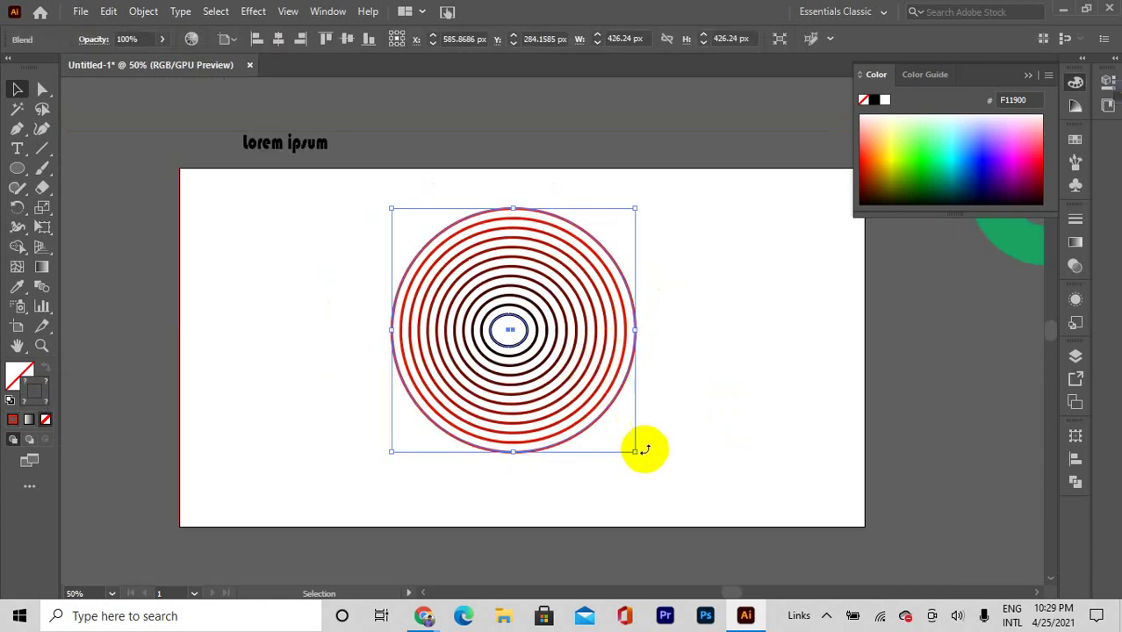
left_click_drag(638, 451, 559, 353)
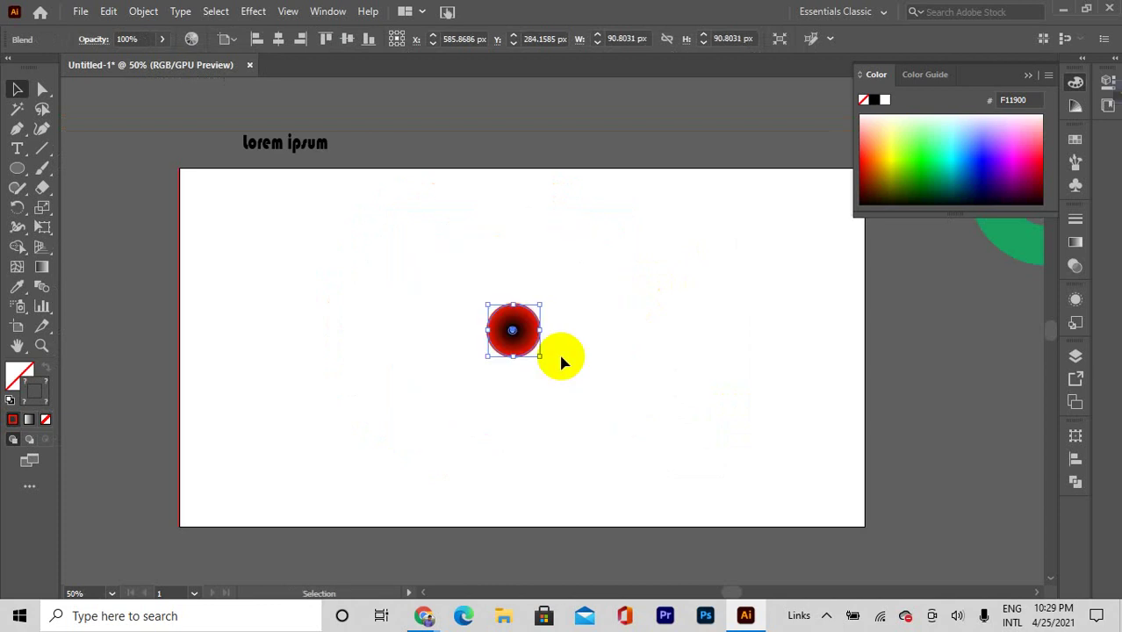
Scale the blended rings up proportionally about their centre to about 525 px across
scroll(515, 332, "up", 6)
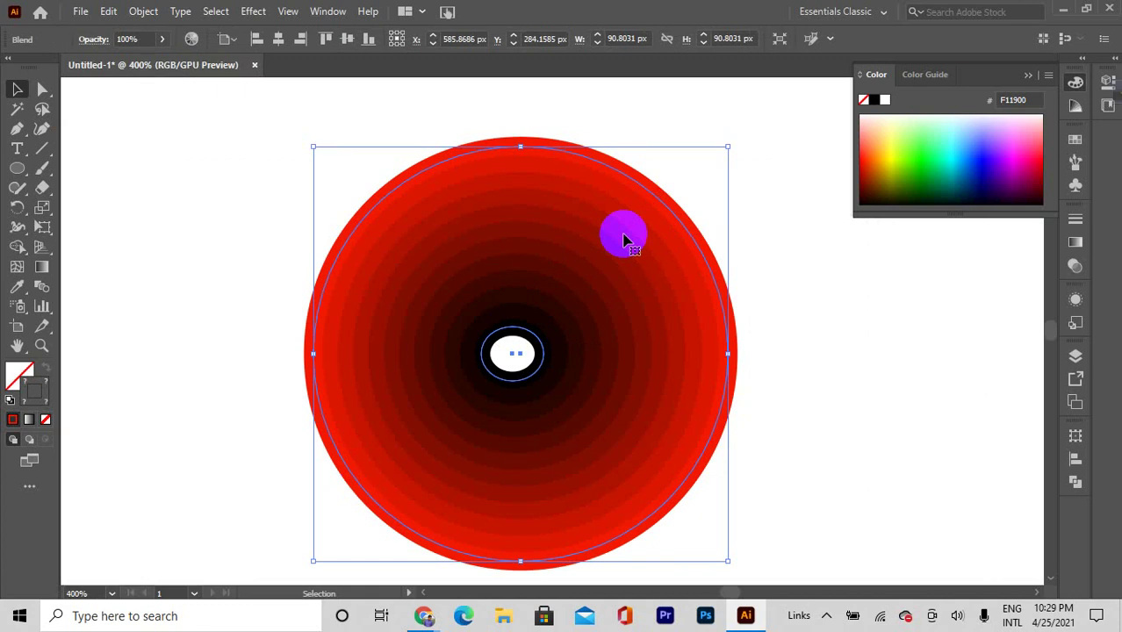
scroll(623, 239, "down", 7)
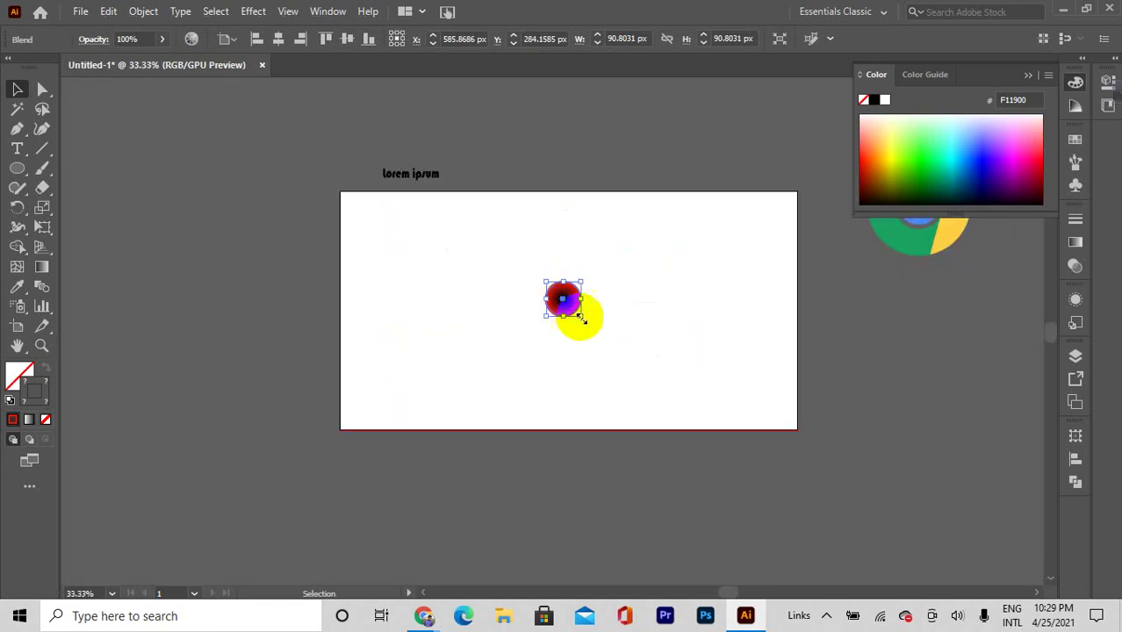
left_click_drag(582, 320, 664, 400)
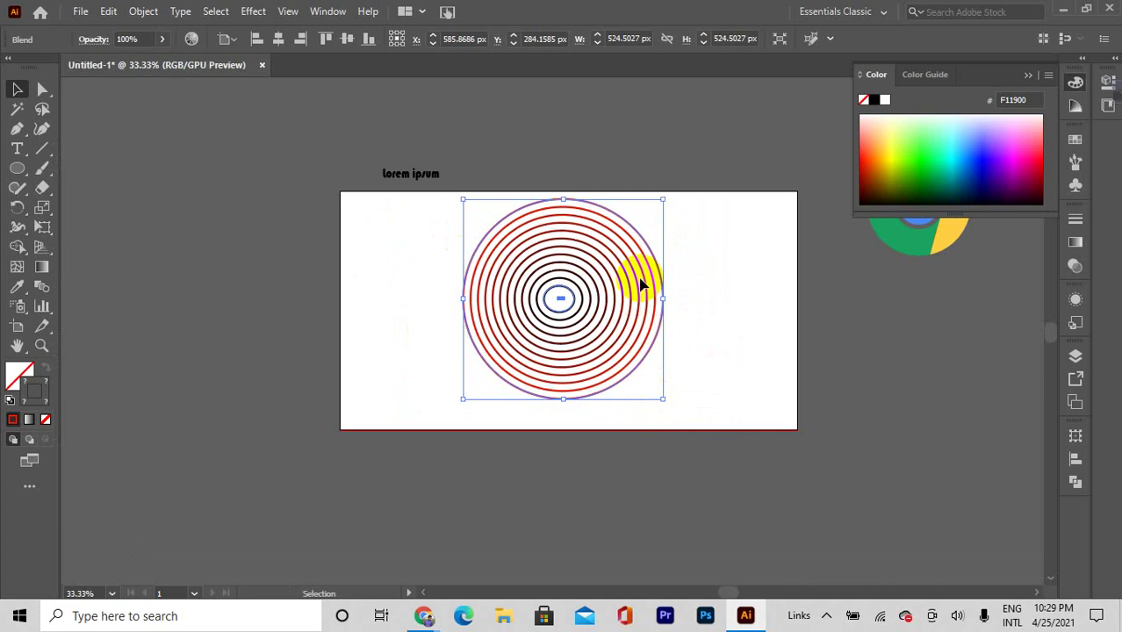
scroll(668, 300, "up", 1)
scroll(759, 303, "down", 2)
scroll(760, 300, "up", 2)
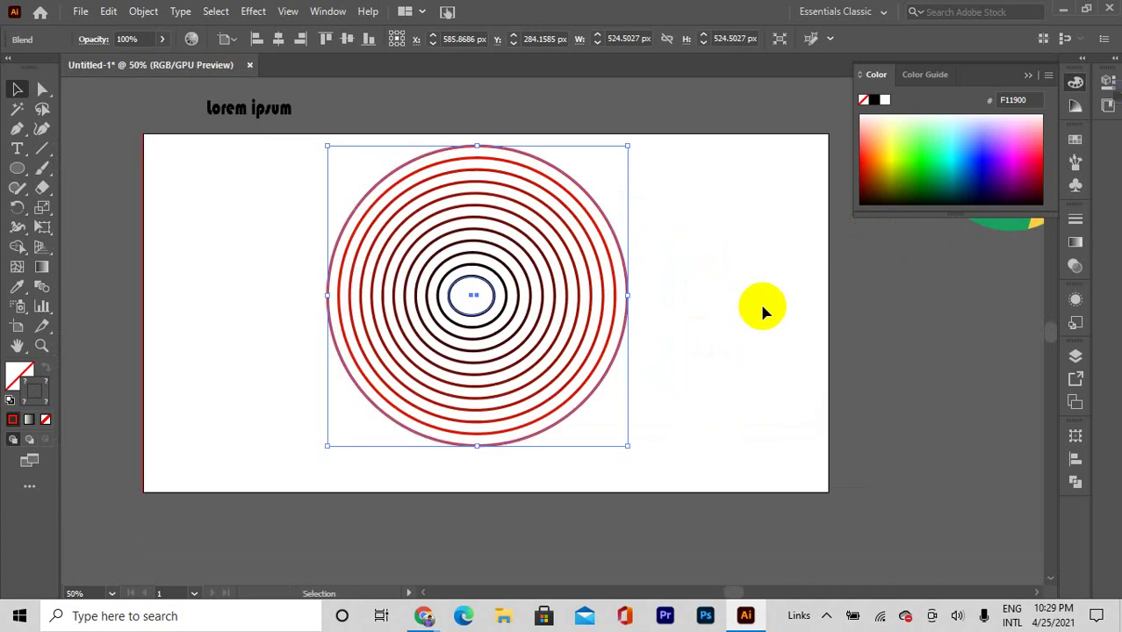
Expand the blended rings with the Object, Fill and Stroke options enabled
left_click(474, 303)
left_click(475, 296)
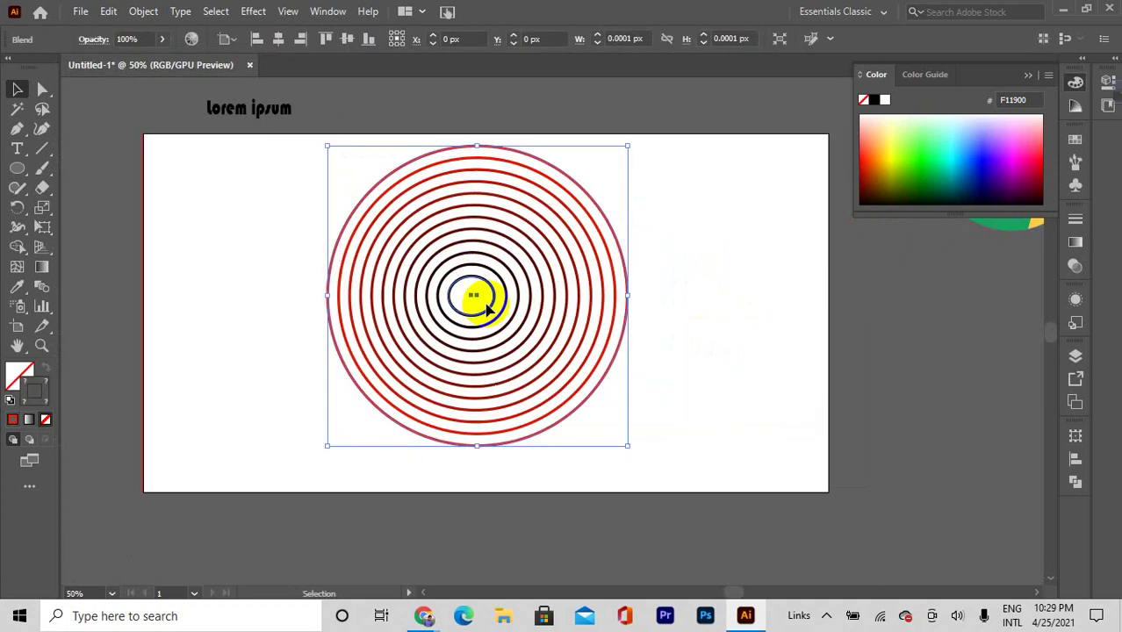
left_click(148, 16)
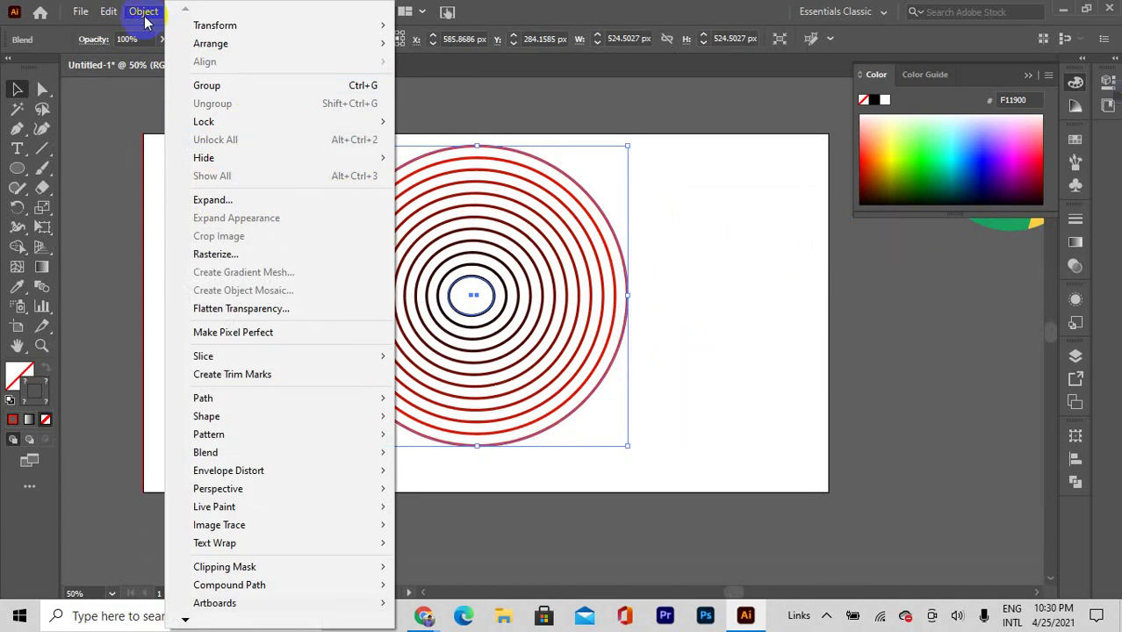
left_click(215, 201)
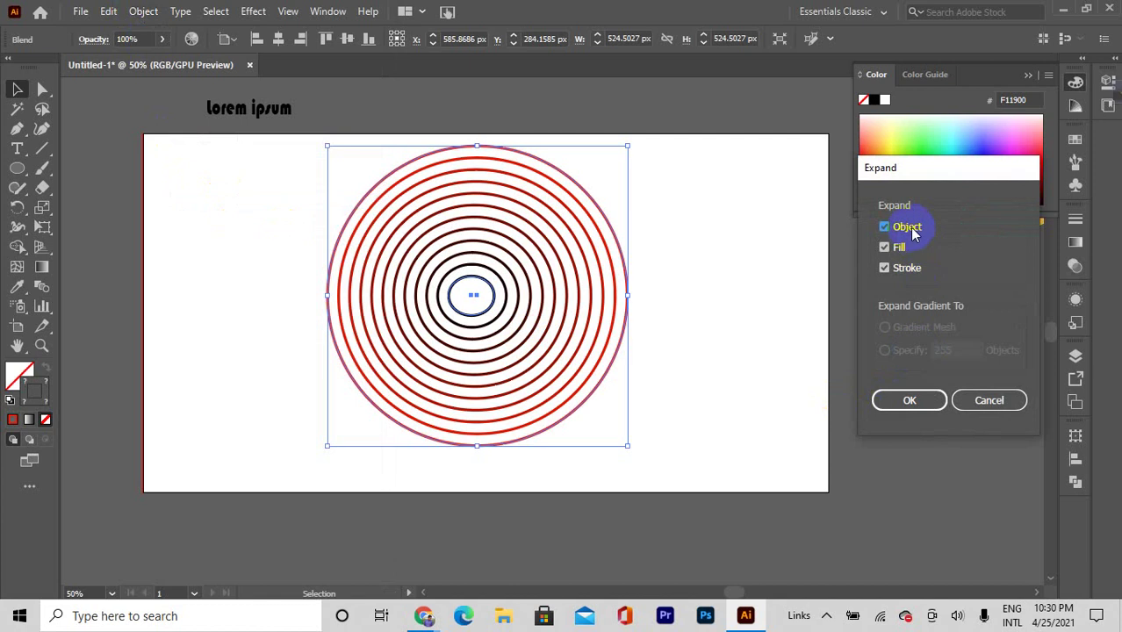
left_click(914, 400)
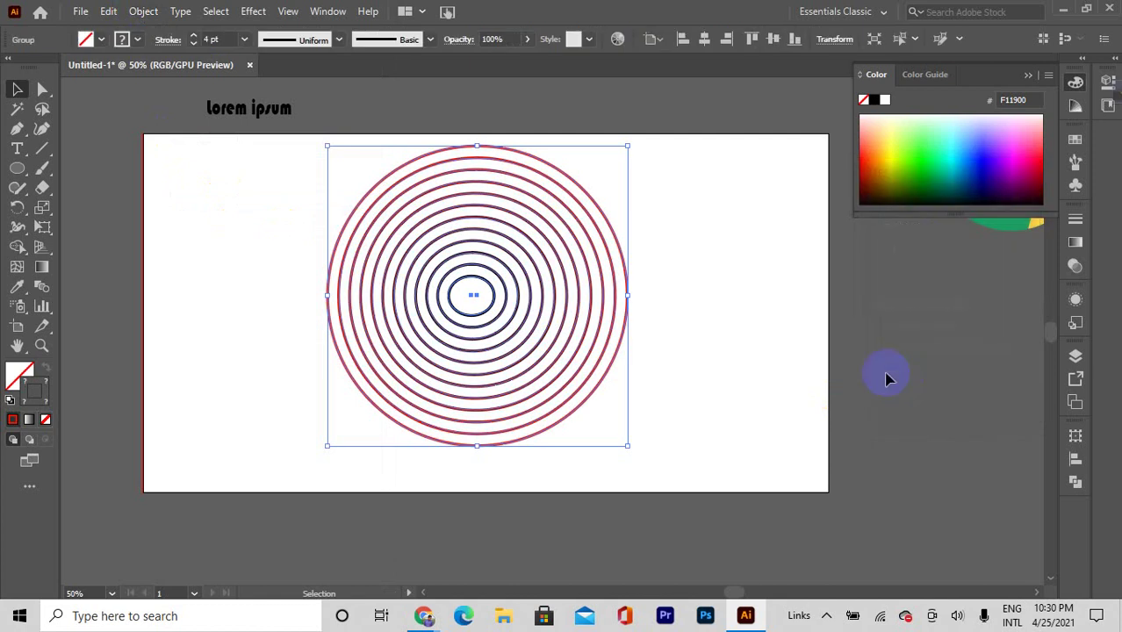
Expand the ring group again with Fill and Stroke enabled to turn its strokes into outlines, and deselect it
left_click(143, 11)
left_click(203, 199)
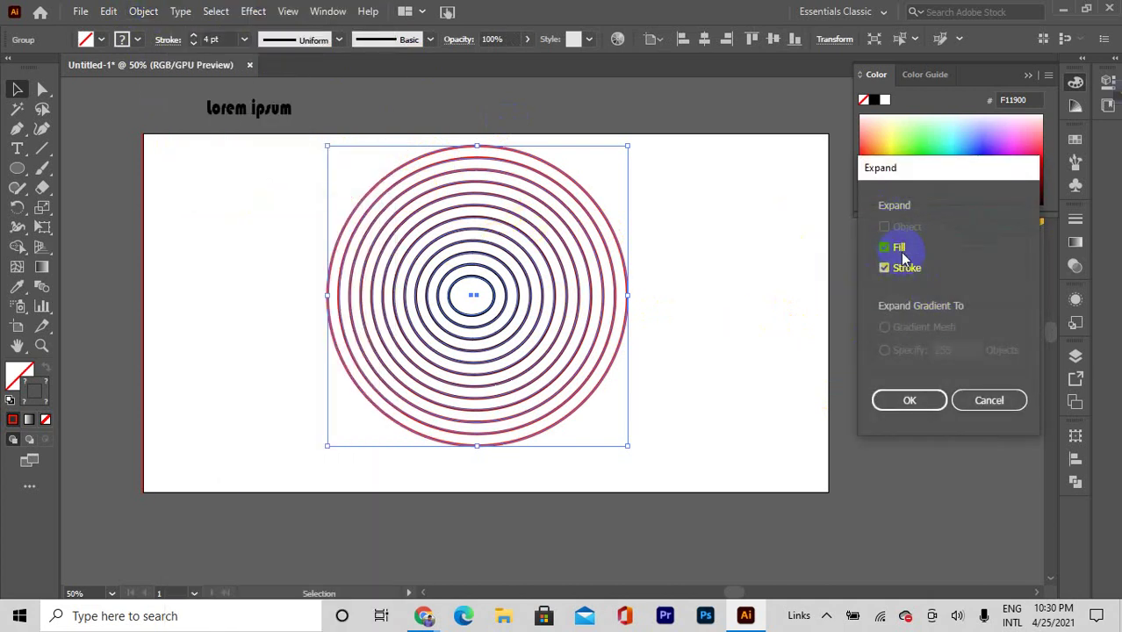
left_click(904, 399)
left_click(666, 273)
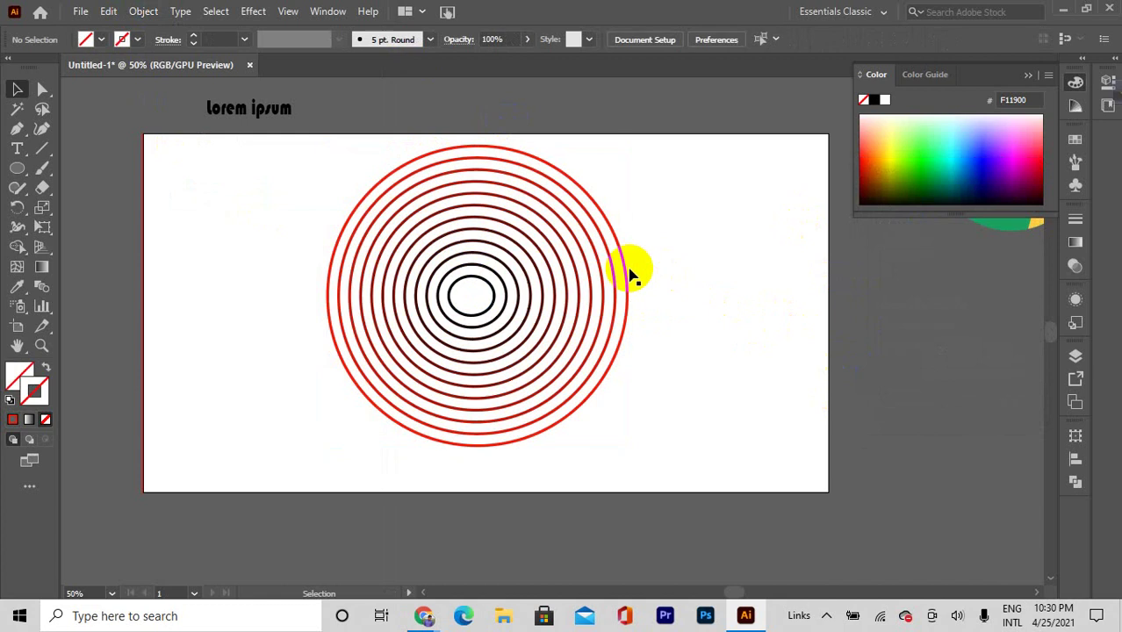
Scale the expanded ring group down to a small size about its centre and examine its line thickness up close
scroll(477, 235, "up", 5)
left_click(472, 277)
scroll(470, 281, "down", 4)
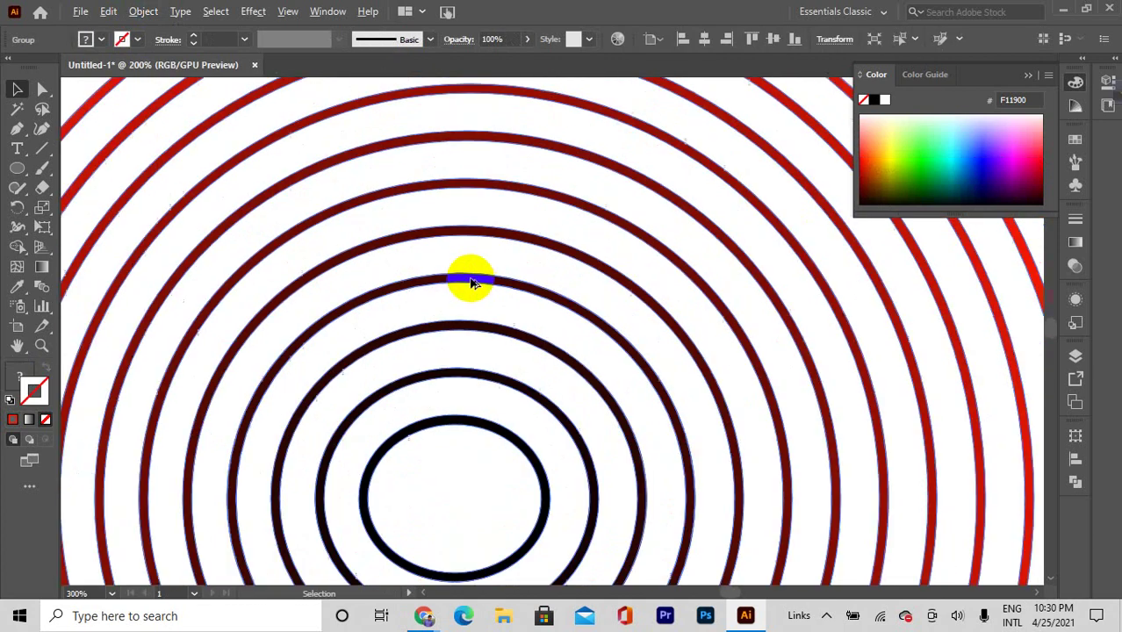
scroll(472, 282, "down", 1)
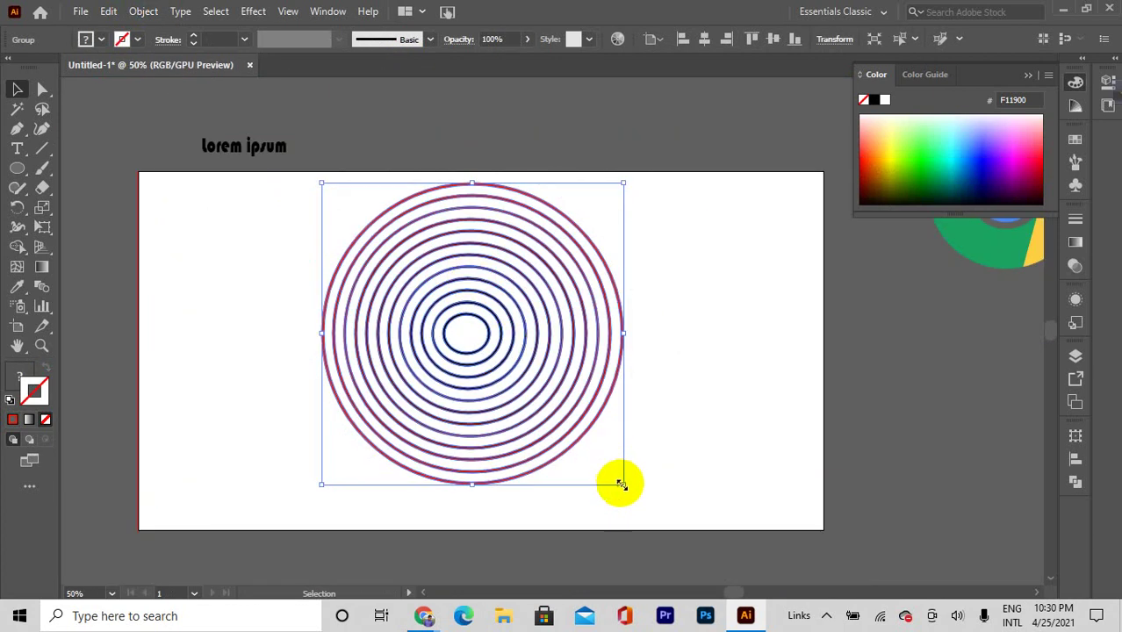
left_click_drag(621, 485, 508, 358)
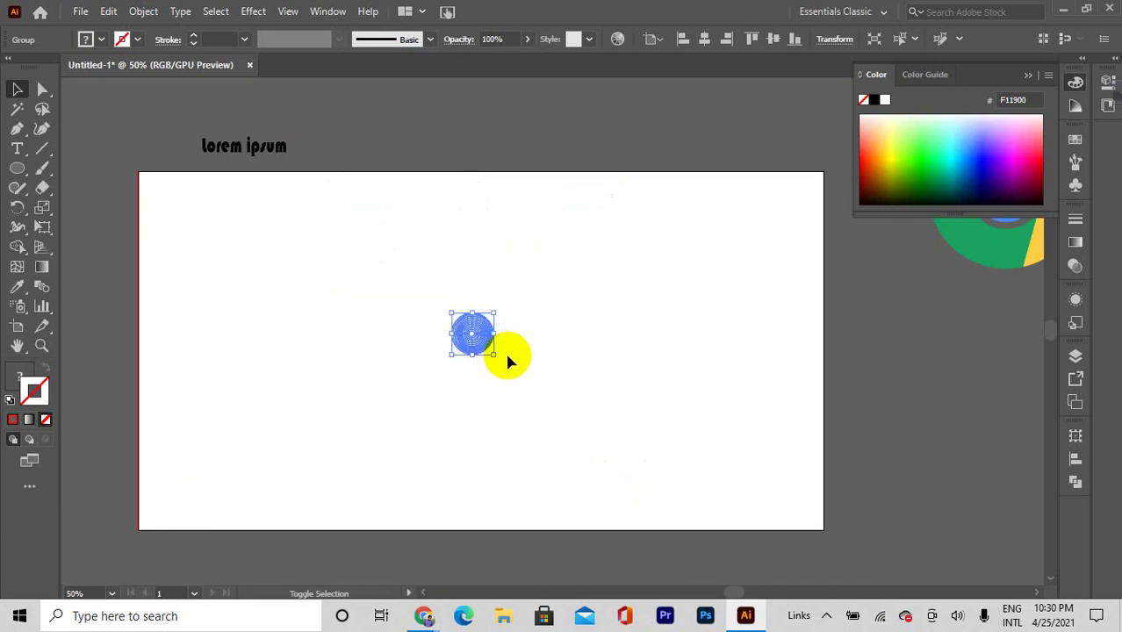
scroll(519, 326, "up", 8)
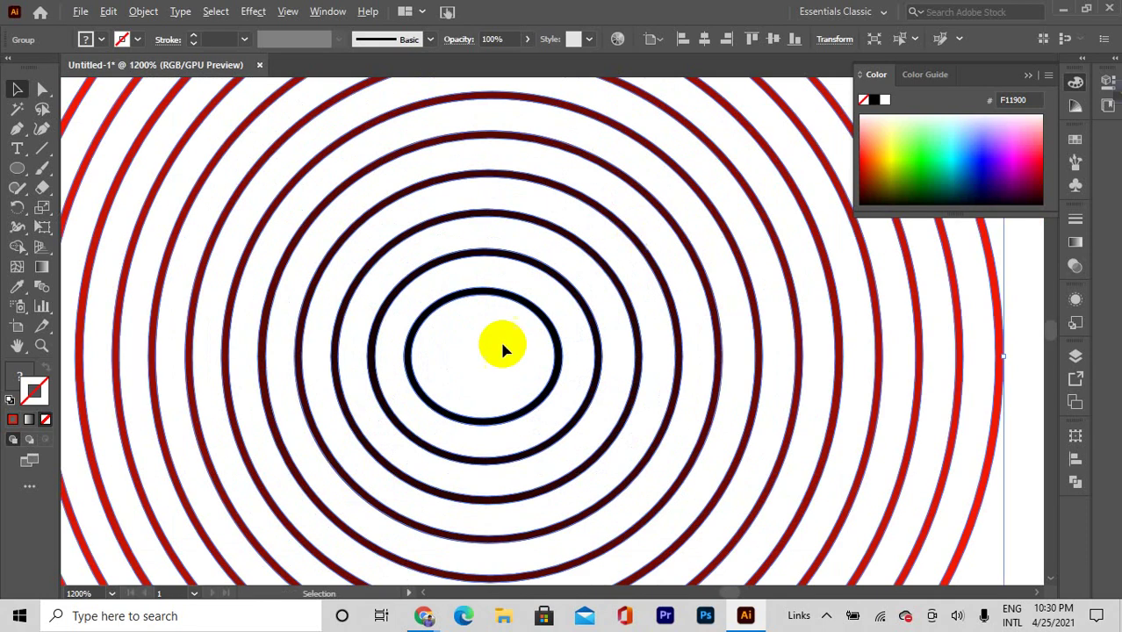
scroll(505, 343, "down", 6)
scroll(518, 350, "down", 7)
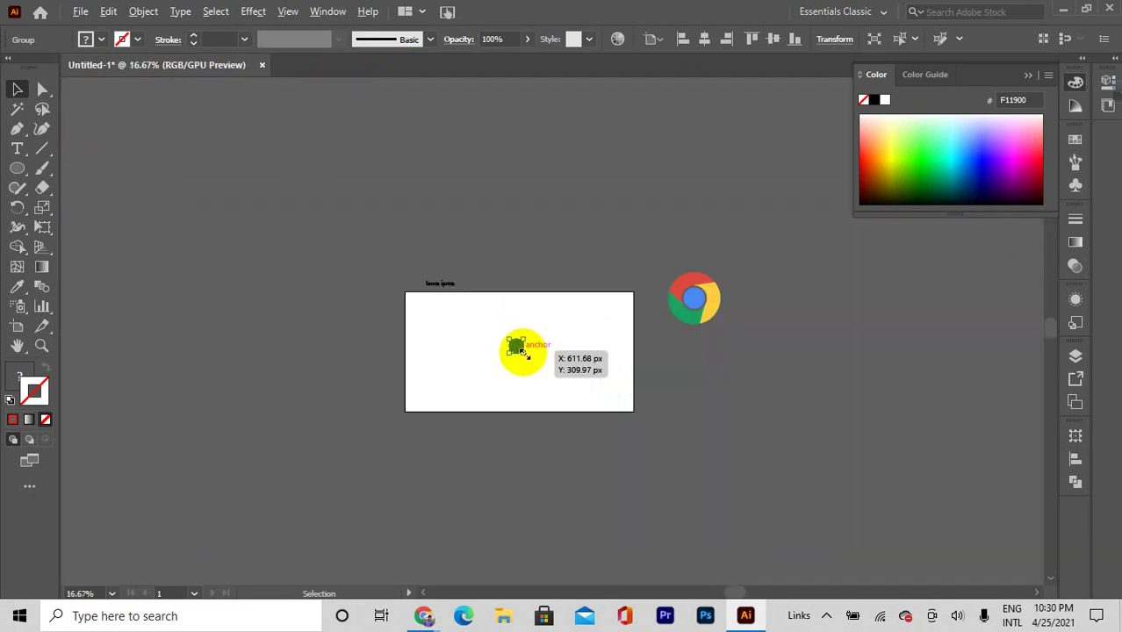
Enlarge the expanded rings proportionally about their centre to nearly the artboard's height and shift them slightly down to fit inside it
scroll(515, 342, "up", 8)
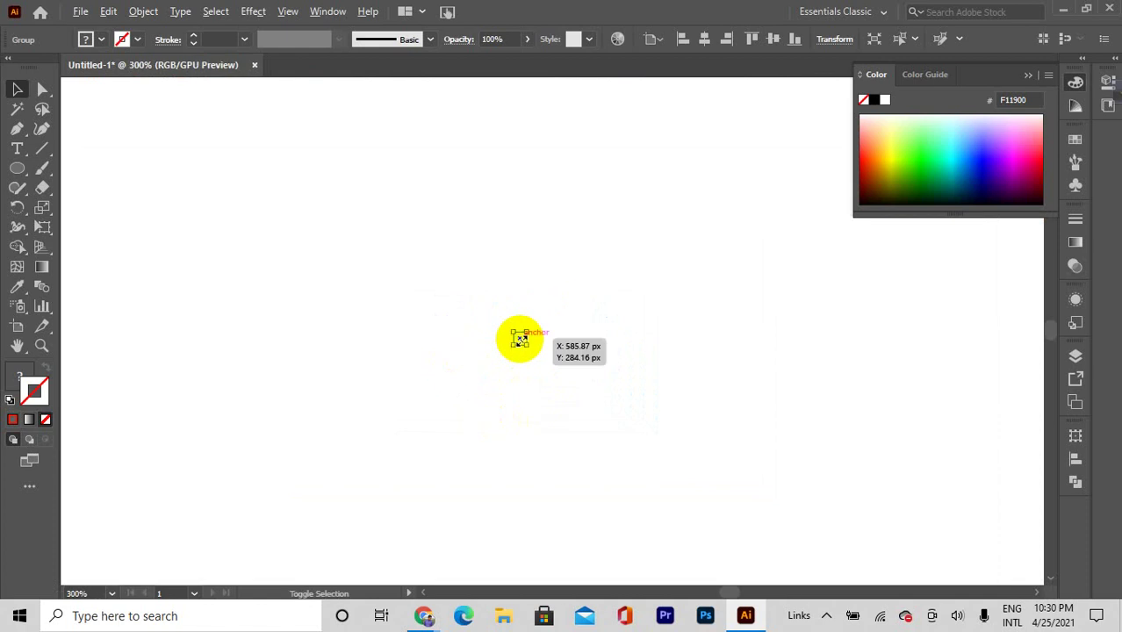
scroll(520, 345, "down", 15)
left_click_drag(503, 324, 552, 370)
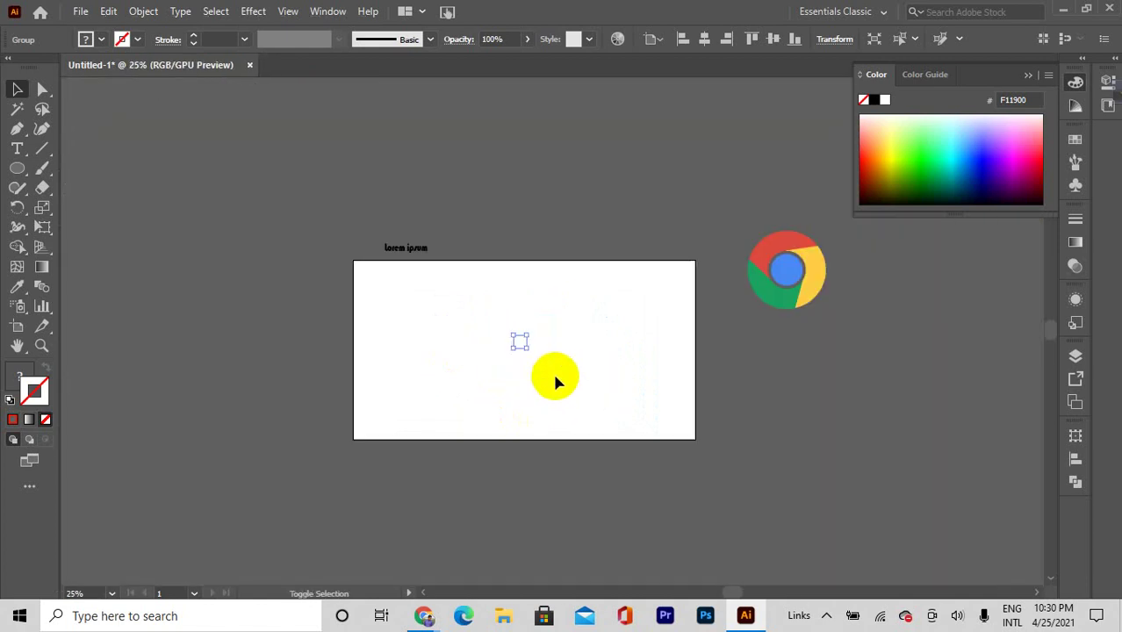
left_click(548, 368)
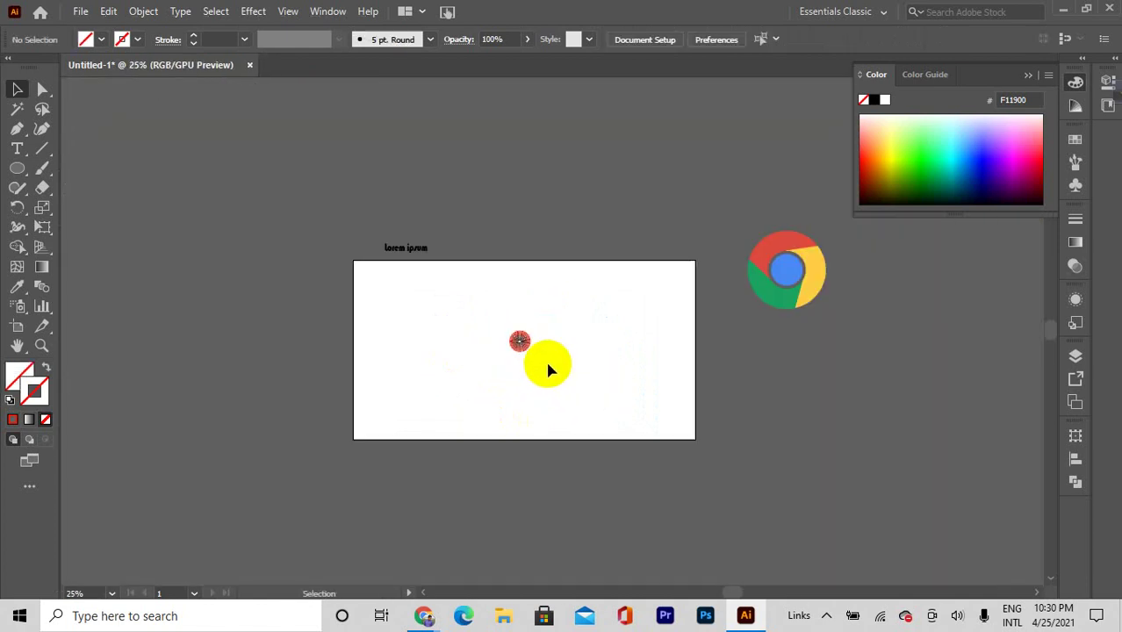
left_click_drag(521, 339, 601, 426)
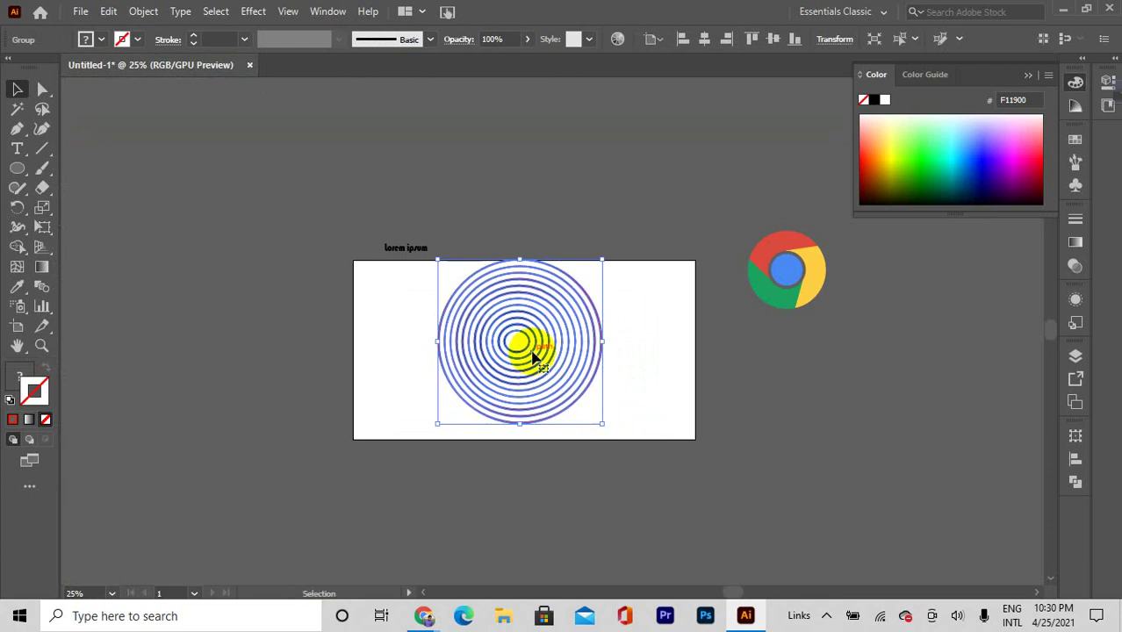
scroll(534, 358, "up", 4)
scroll(533, 365, "down", 3)
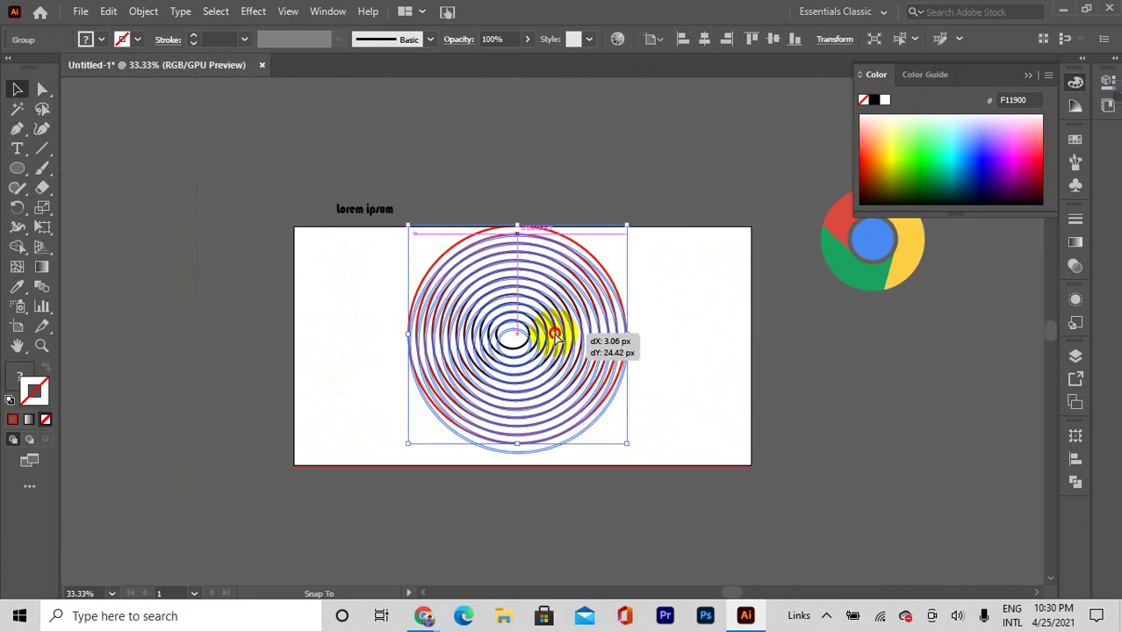
scroll(610, 325, "up", 1)
scroll(610, 323, "up", 3)
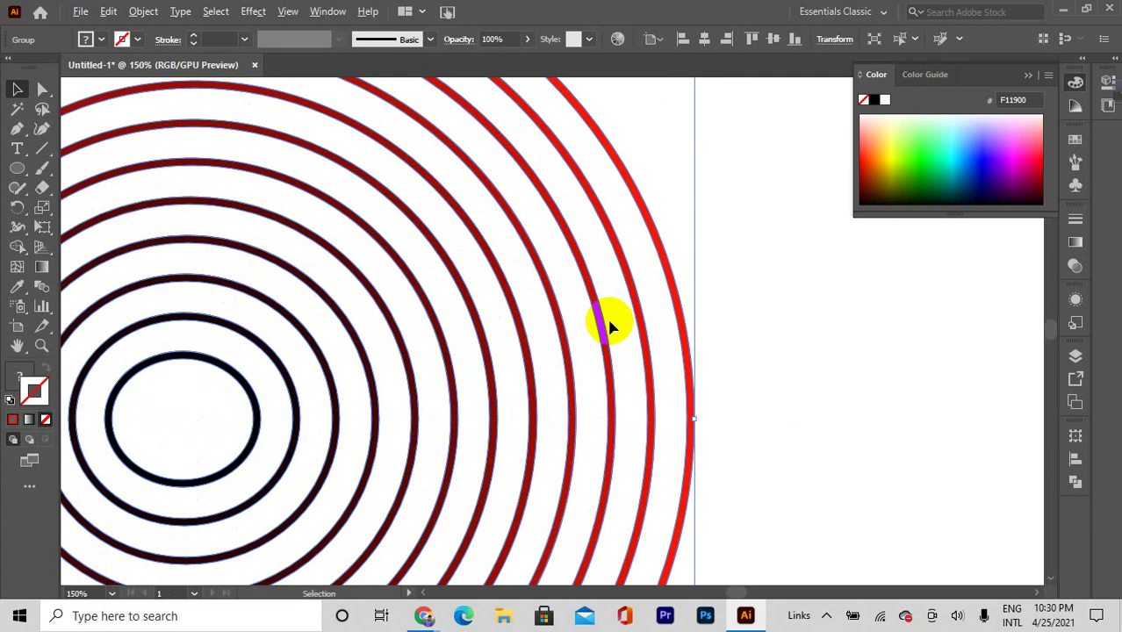
scroll(608, 321, "down", 4)
Move the expanded ring group off the artboard to the empty area below the Chrome logo
left_click(710, 301)
right_click(464, 300)
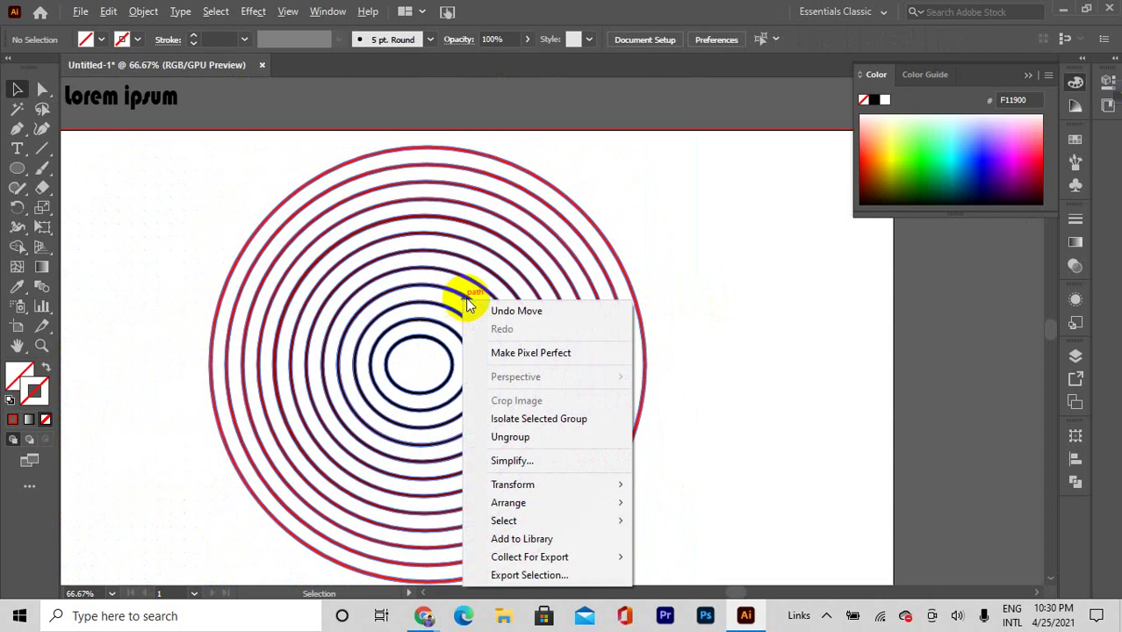
left_click(552, 258)
left_click(562, 258)
scroll(566, 260, "down", 2)
scroll(589, 289, "up", 1)
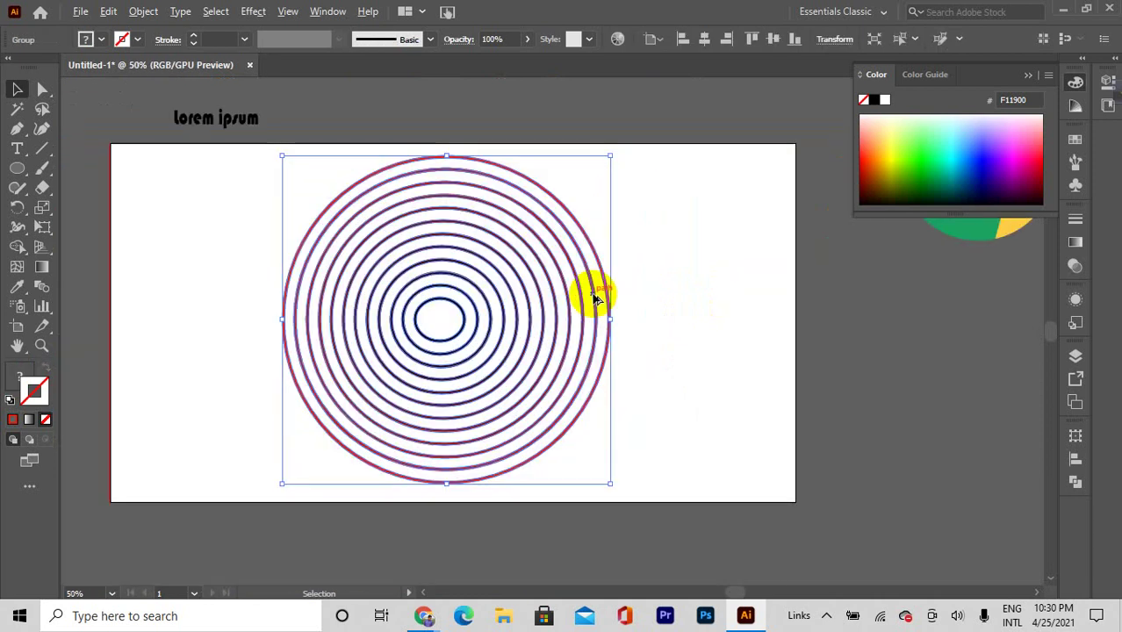
scroll(483, 246, "down", 1)
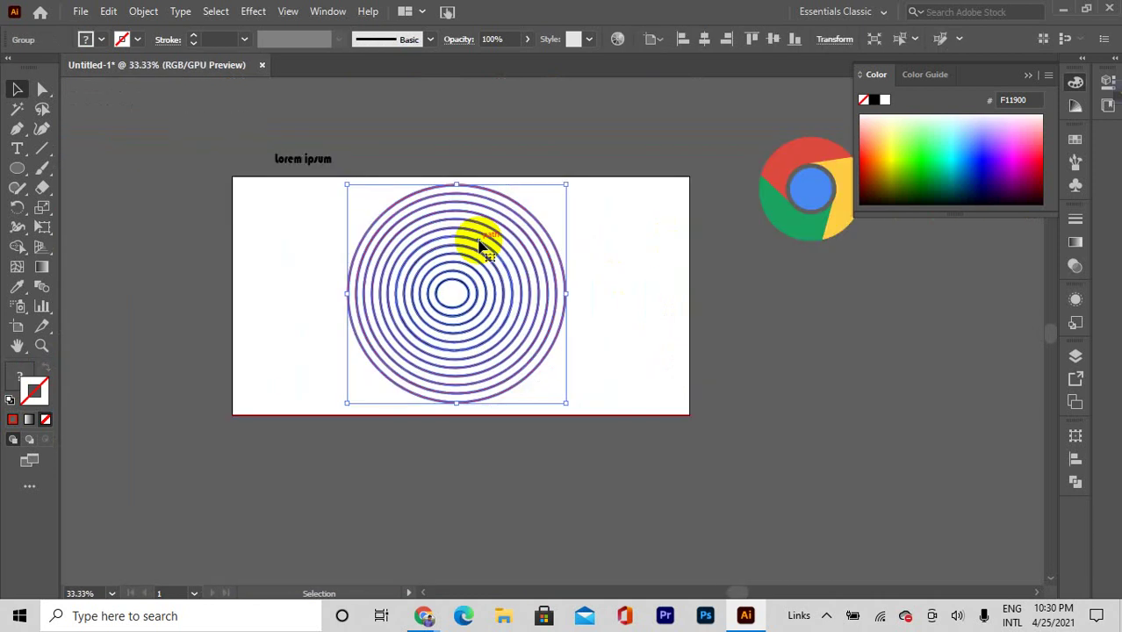
right_click(431, 222)
right_click(399, 274)
left_click_drag(448, 227, 839, 338)
Move the "Lorem ipsum" text to the middle of the artboard and enlarge it proportionally to about 160 pt
right_click(311, 165)
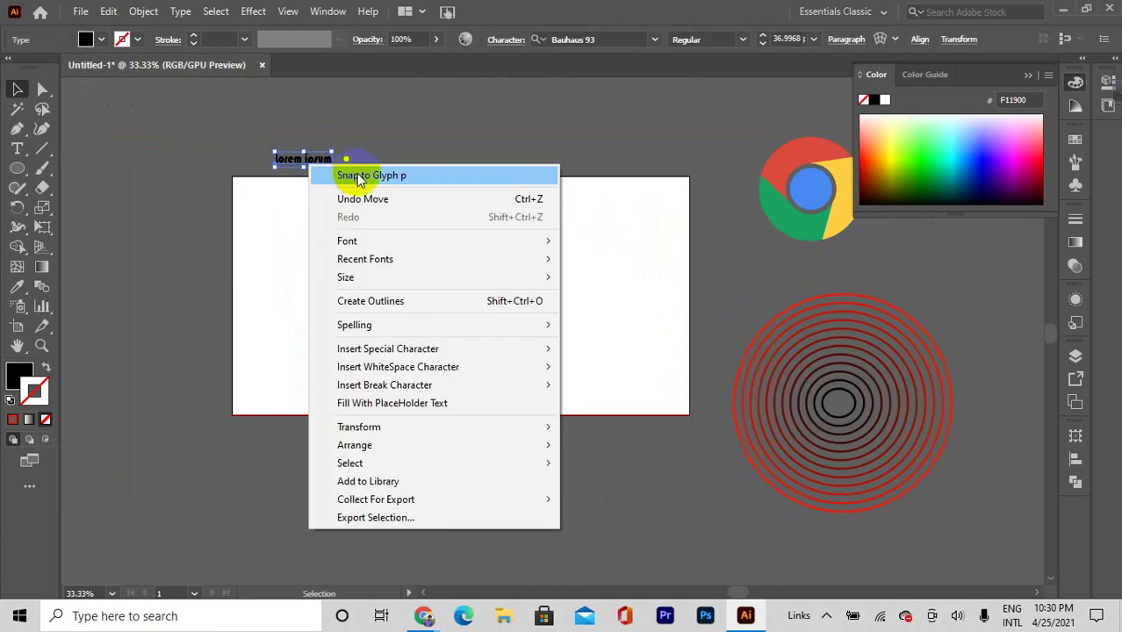
left_click(318, 159)
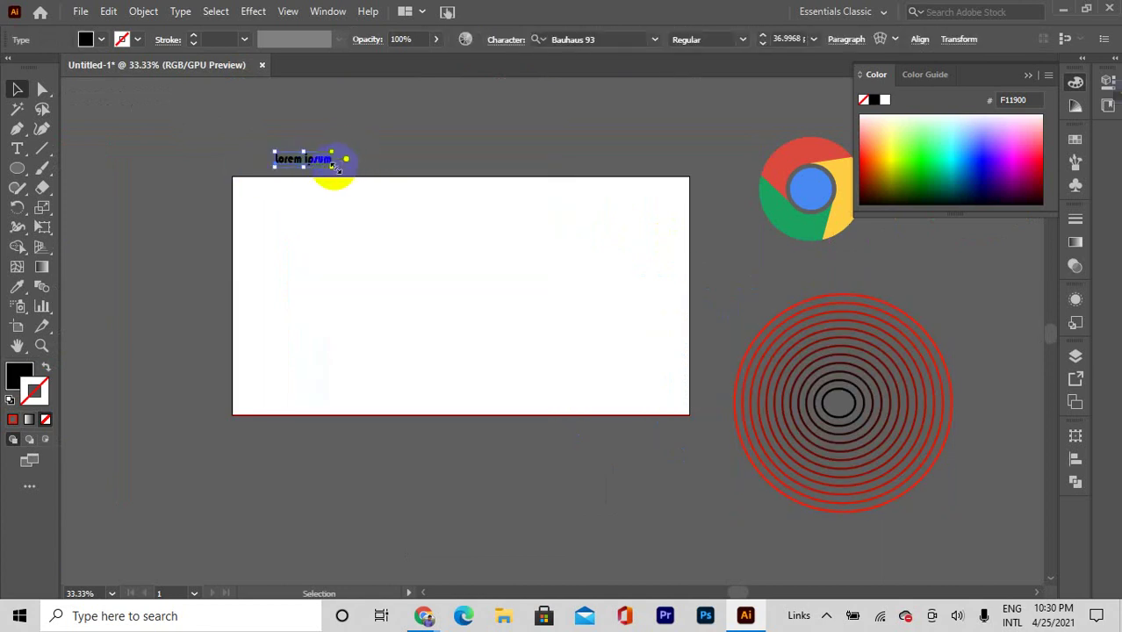
left_click_drag(337, 167, 474, 286)
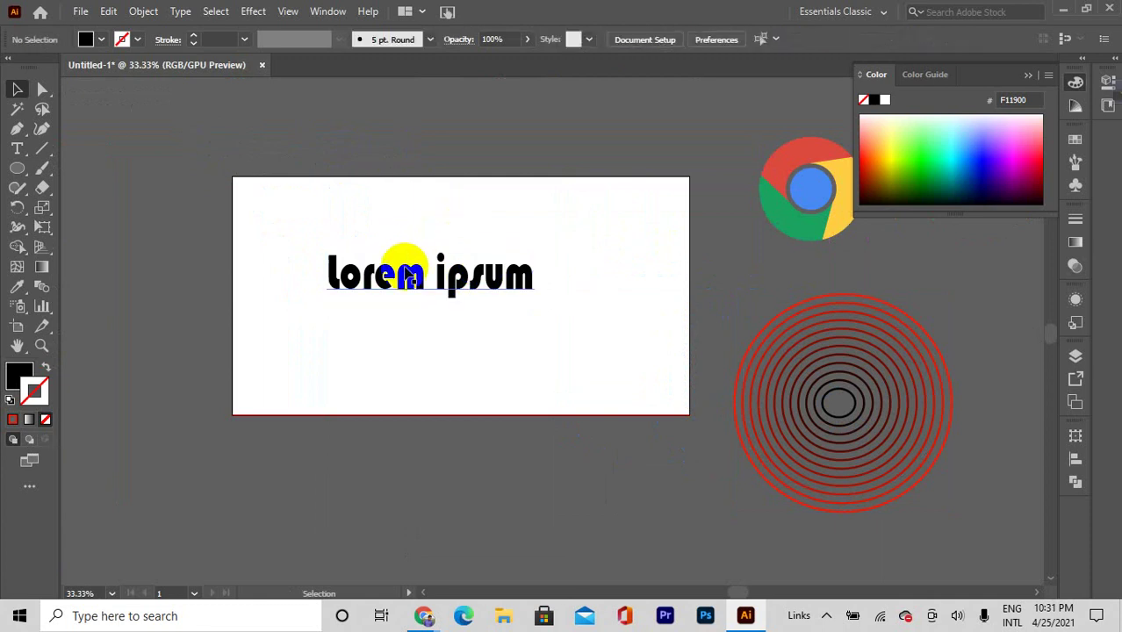
left_click(462, 295)
left_click(450, 283)
left_click_drag(535, 300, 475, 294)
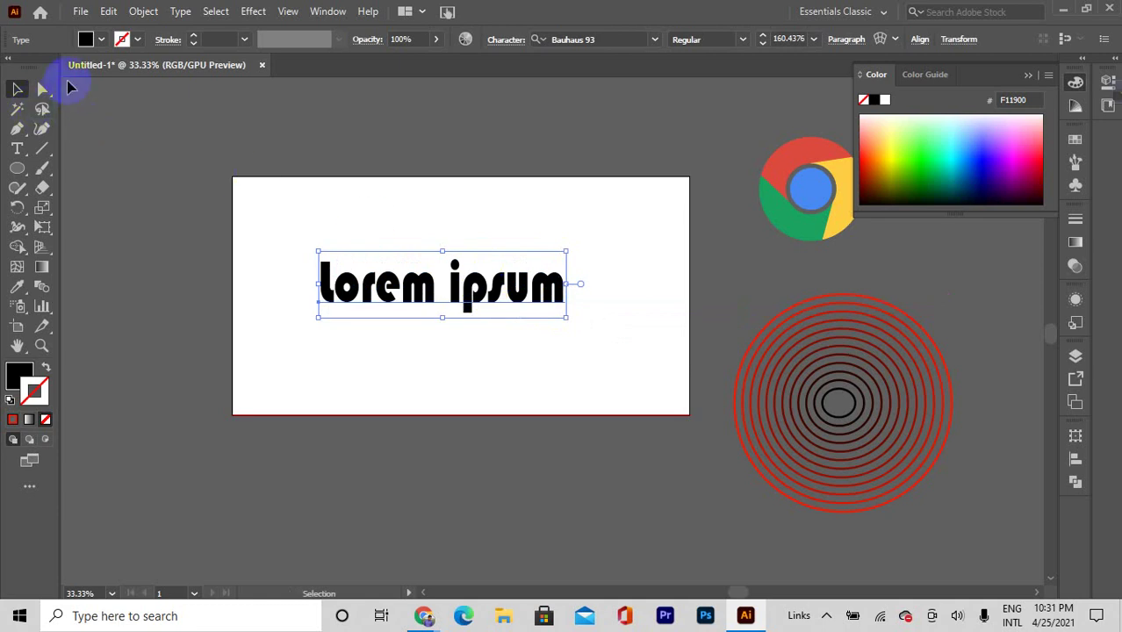
Expand the "Lorem ipsum" text with Object and Fill enabled, and deselect the outlined letters
left_click(159, 13)
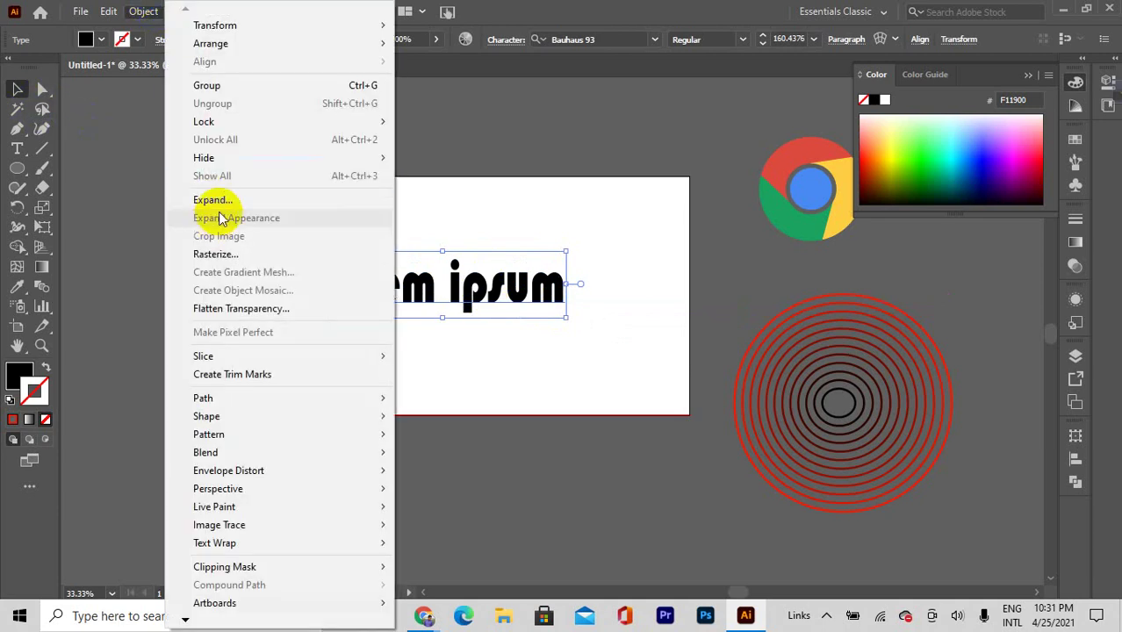
left_click(220, 201)
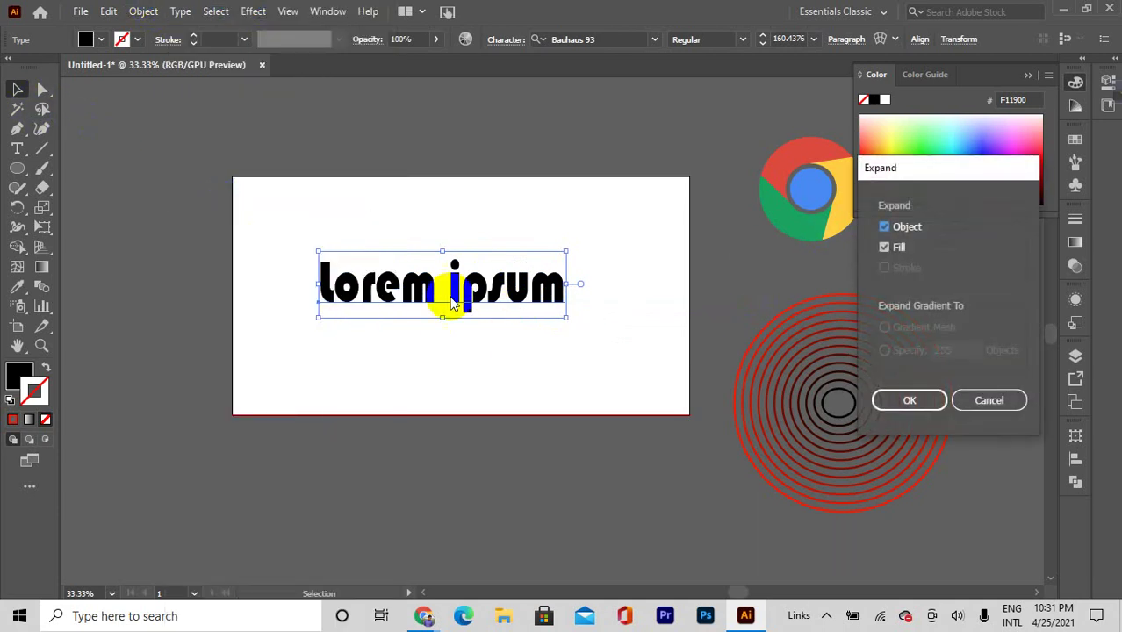
left_click(921, 396)
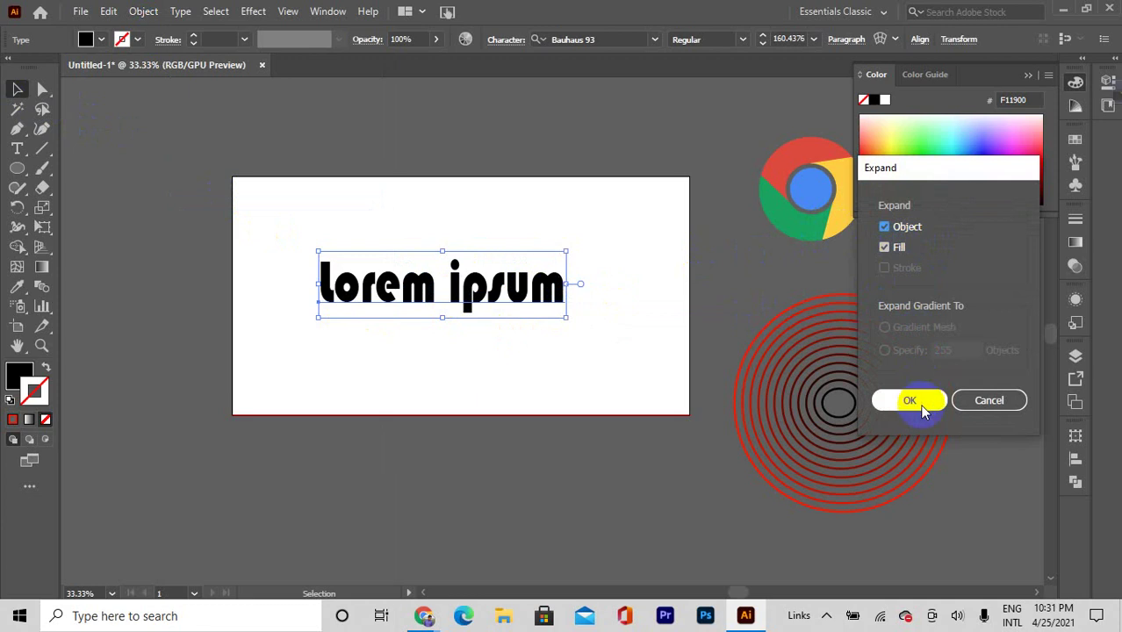
left_click(459, 319)
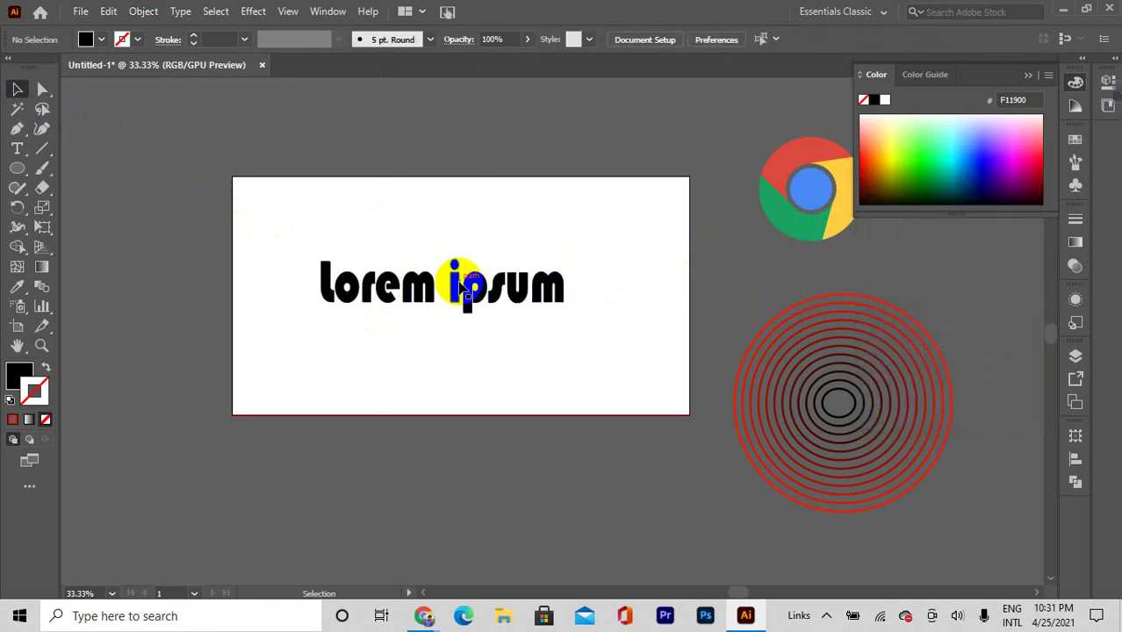
Move the expanded "Lorem ipsum" group lower on the artboard and switch to direct selection of its single letters
left_click_drag(450, 279, 538, 318)
double_click(368, 274)
key("Escape")
key("a")
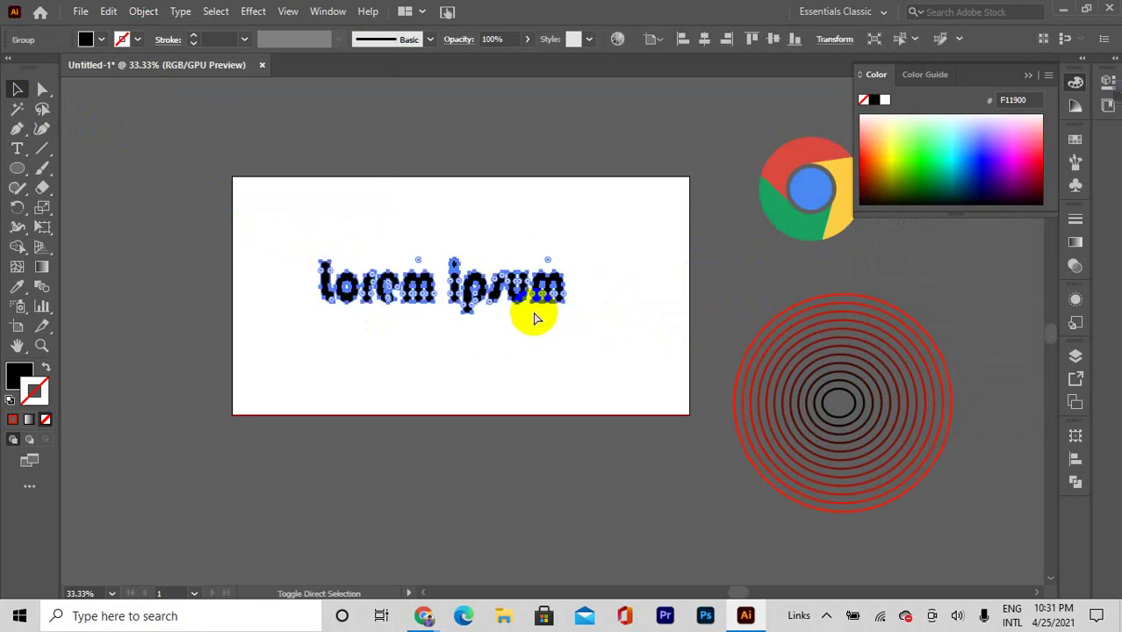
left_click(514, 293)
Try moving the p, the i and another letter of the expanded text separately out of the word
left_click_drag(459, 288, 511, 275)
left_click(501, 370)
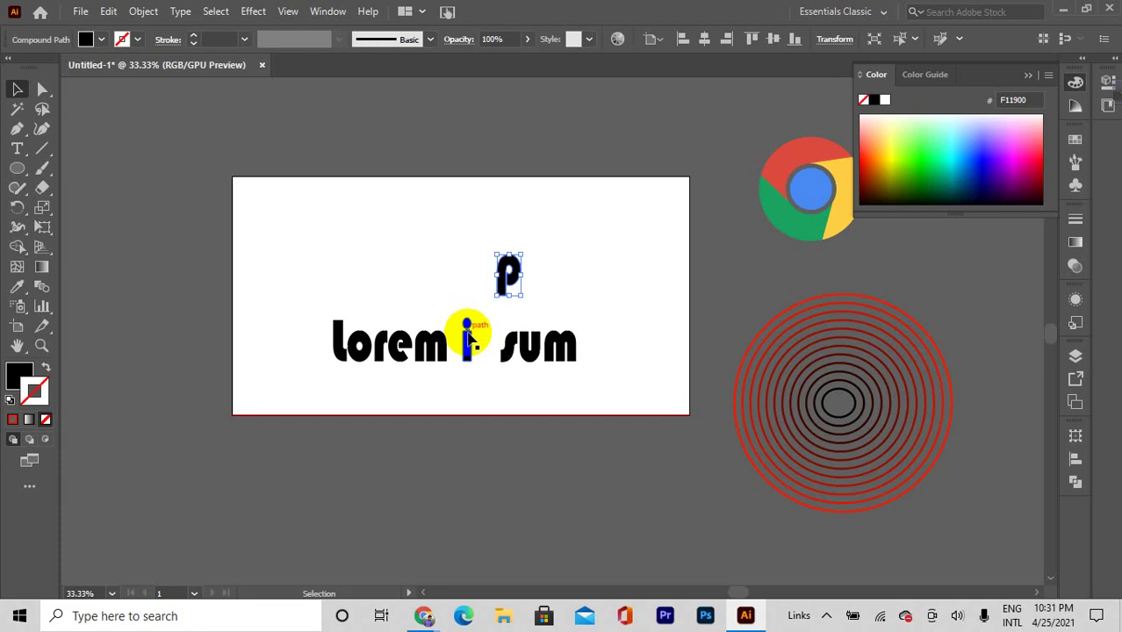
left_click_drag(471, 340, 431, 256)
left_click_drag(411, 339, 493, 318)
Undo the separate letter moves in the expanded text
key("ctrl+z")
key("ctrl+z")
key("ctrl+z")
key("ctrl+z")
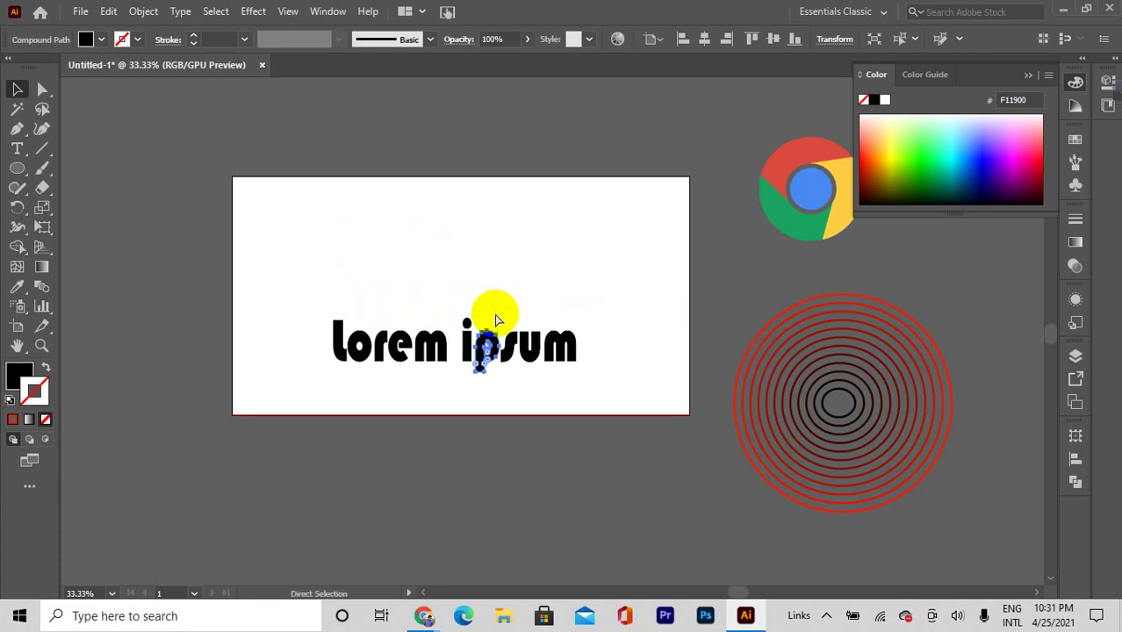
Stretch the stem of the p in the expanded "Lorem ipsum" text far downward with the Direct Selection Tool and deselect it
key("v")
left_click(464, 320)
key("ctrl+=")
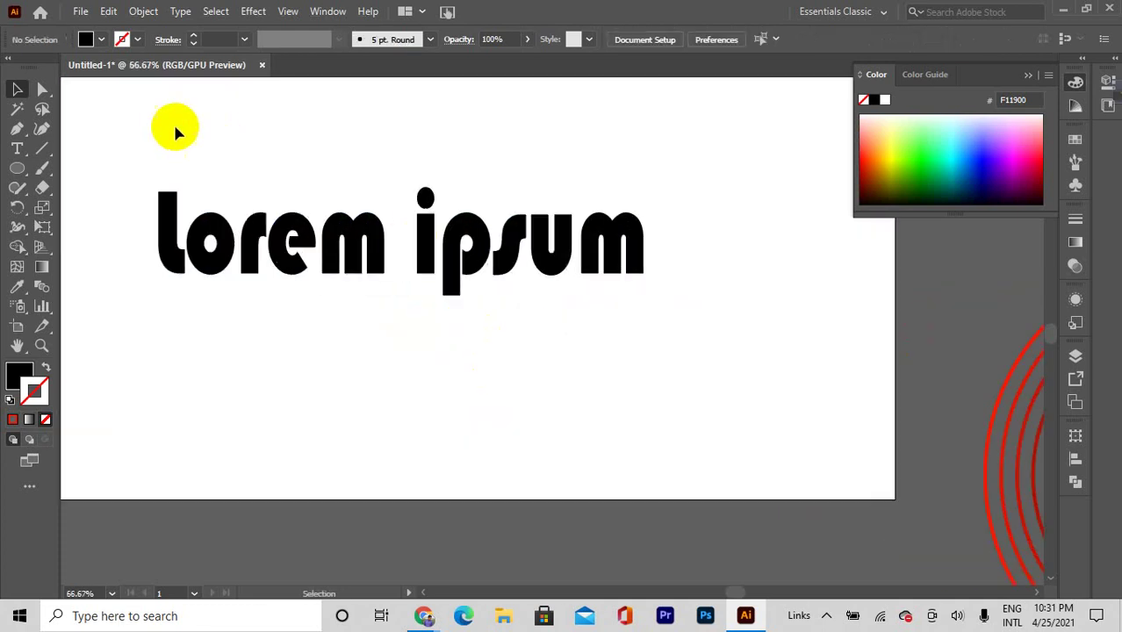
scroll(274, 249, "down", 1)
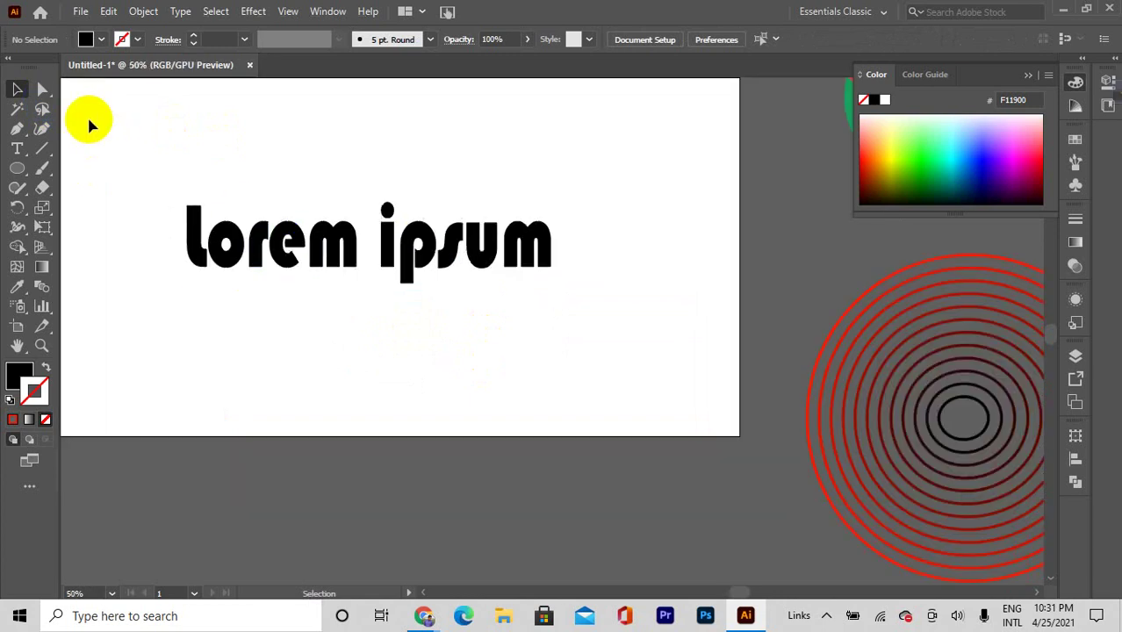
left_click(49, 96)
left_click(42, 90)
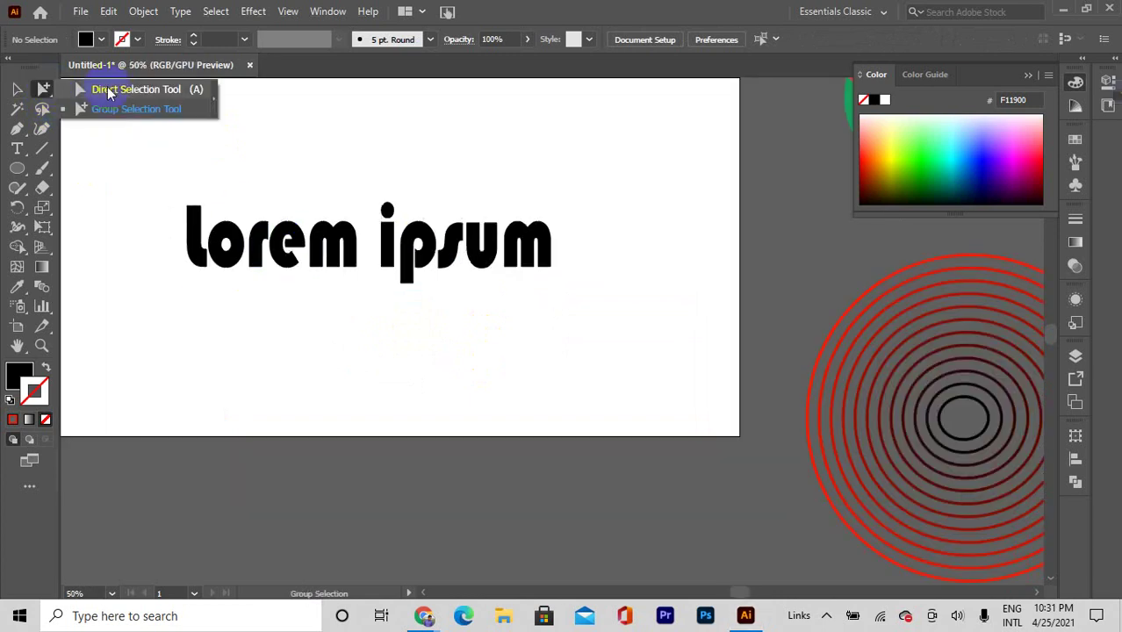
left_click(123, 90)
left_click_drag(403, 281, 407, 376)
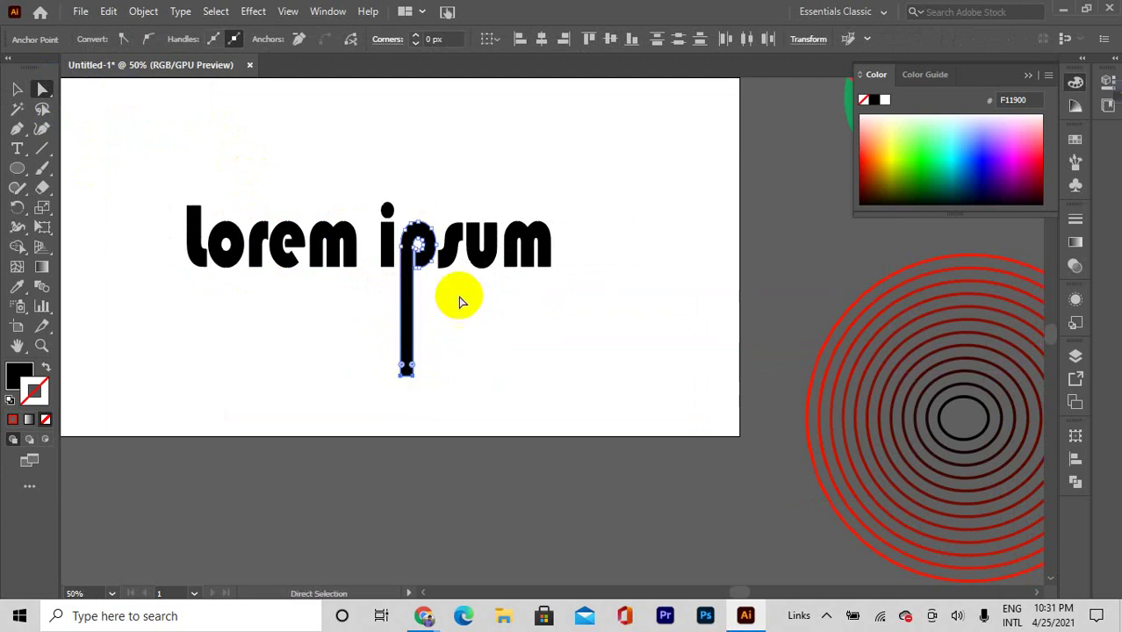
left_click(465, 288)
Stretch the right stem of the u in "ipsum" upward above the other letters and deselect it
left_click(494, 227)
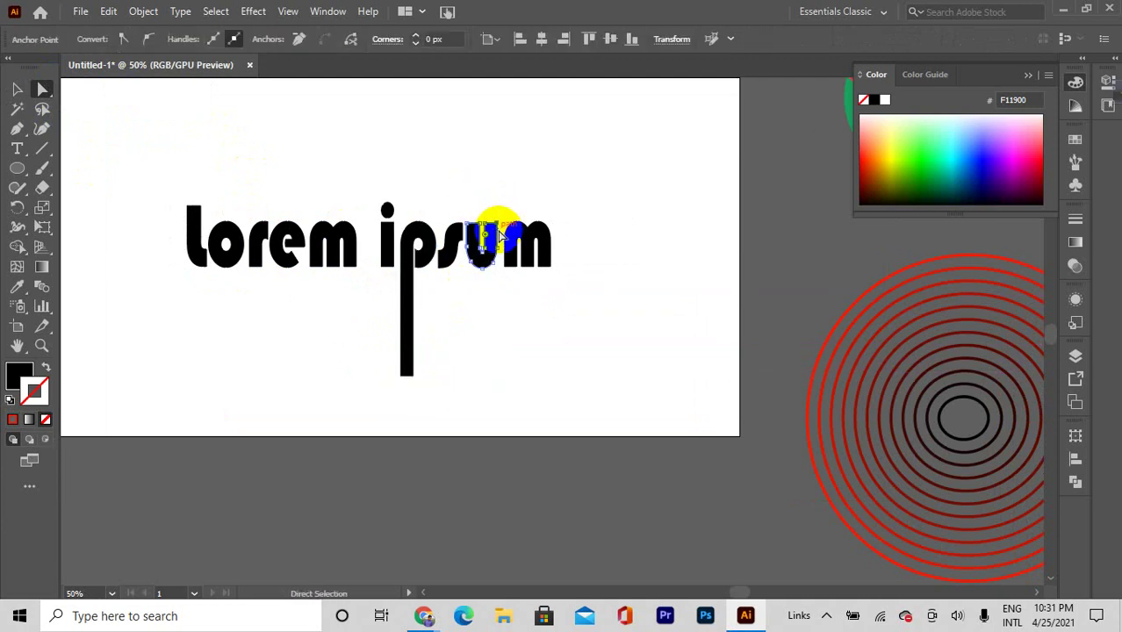
left_click(482, 205)
left_click(489, 229)
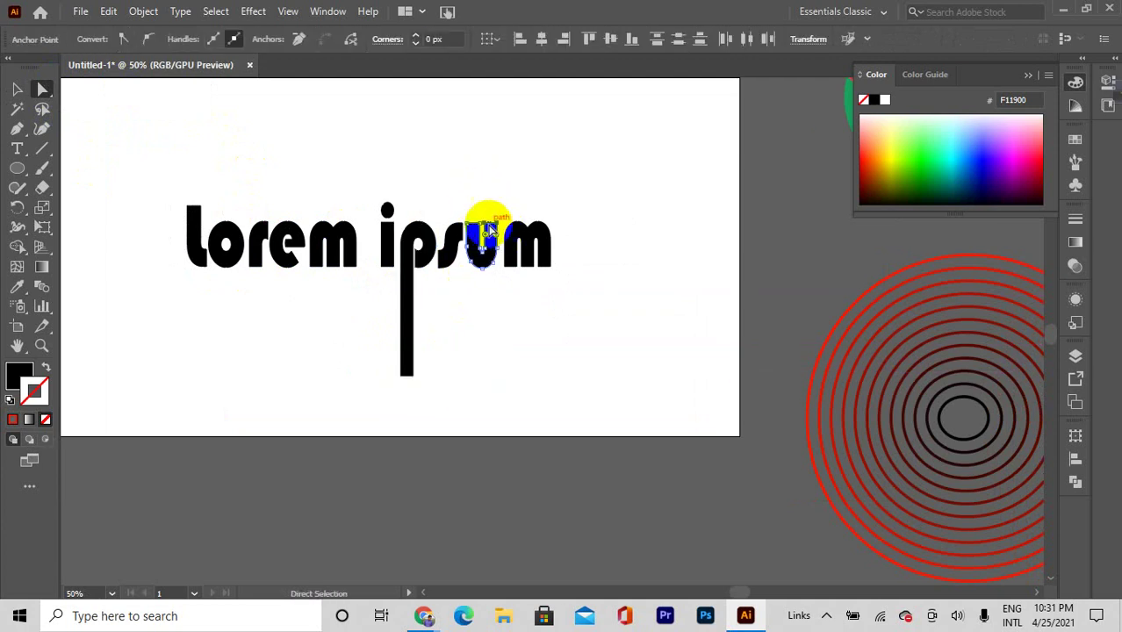
left_click_drag(489, 230, 489, 151)
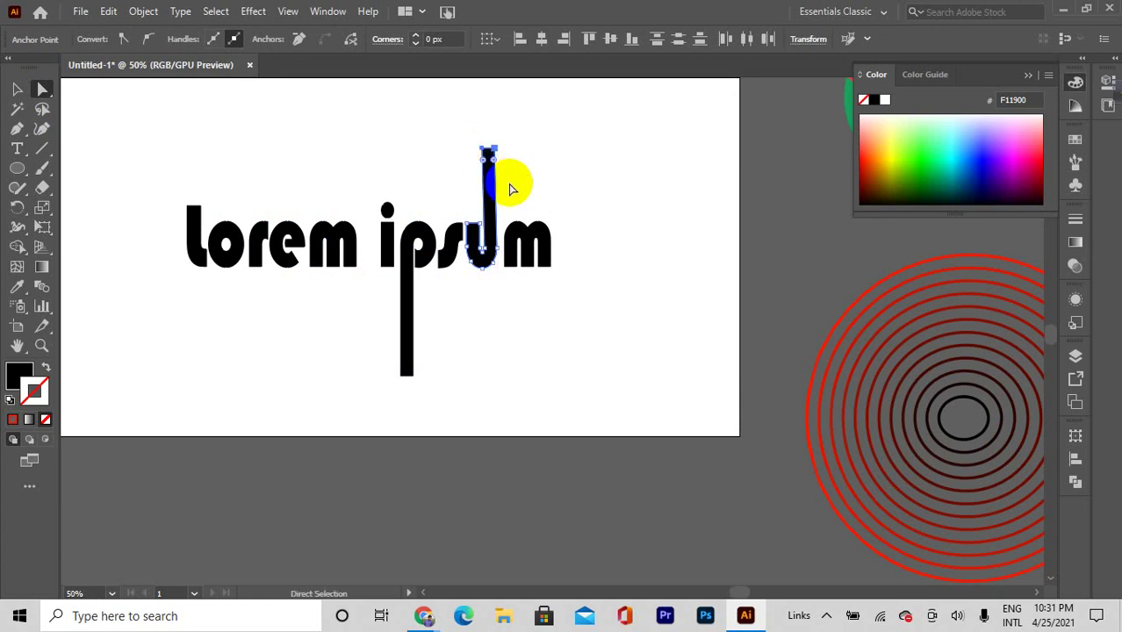
left_click(475, 188)
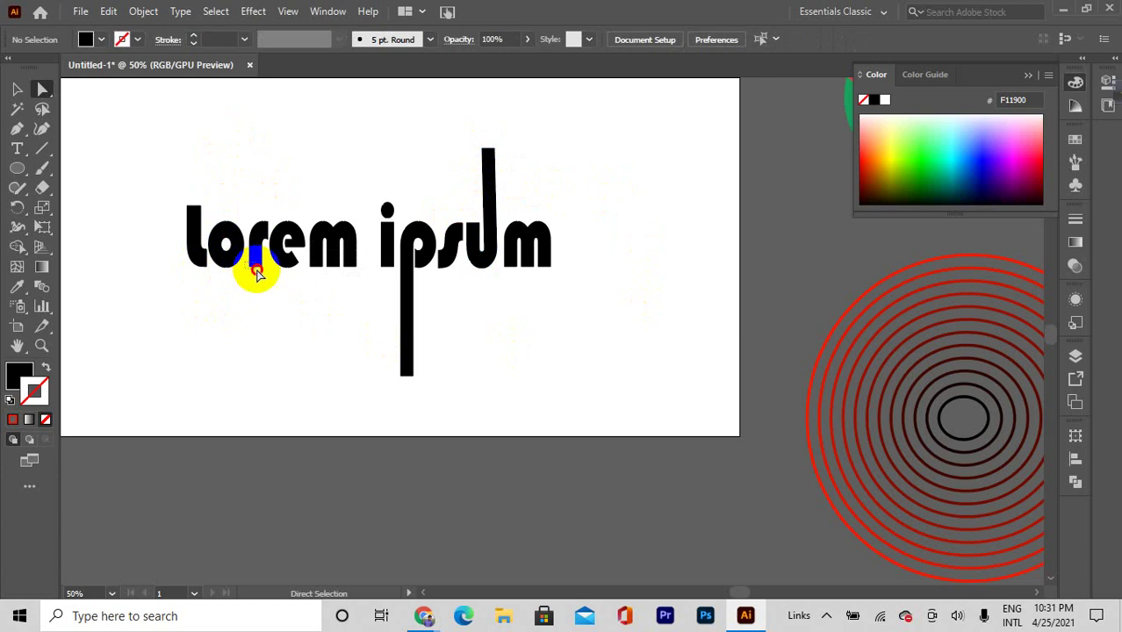
Stretch the foot of the r in "Lorem" down below the baseline and deselect the letter
left_click_drag(266, 278, 254, 348)
left_click(360, 321)
scroll(404, 306, "down", 2)
scroll(356, 301, "up", 1)
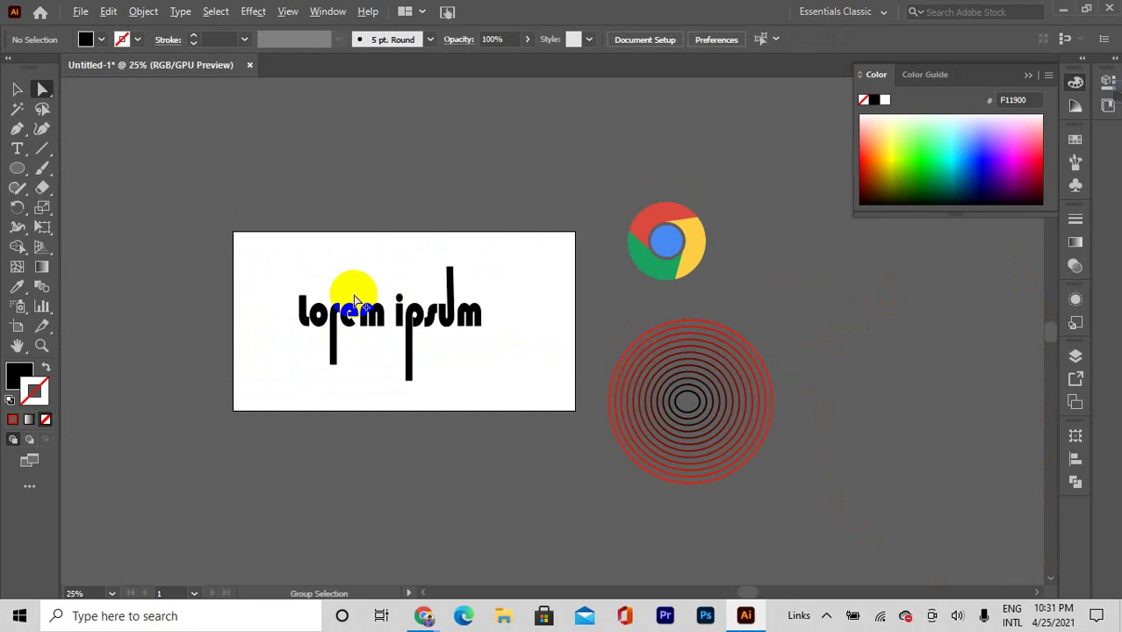
scroll(356, 301, "up", 1)
Select all letters of the reshaped text and move them up toward the area above the artboard
left_click_drag(251, 253, 604, 461)
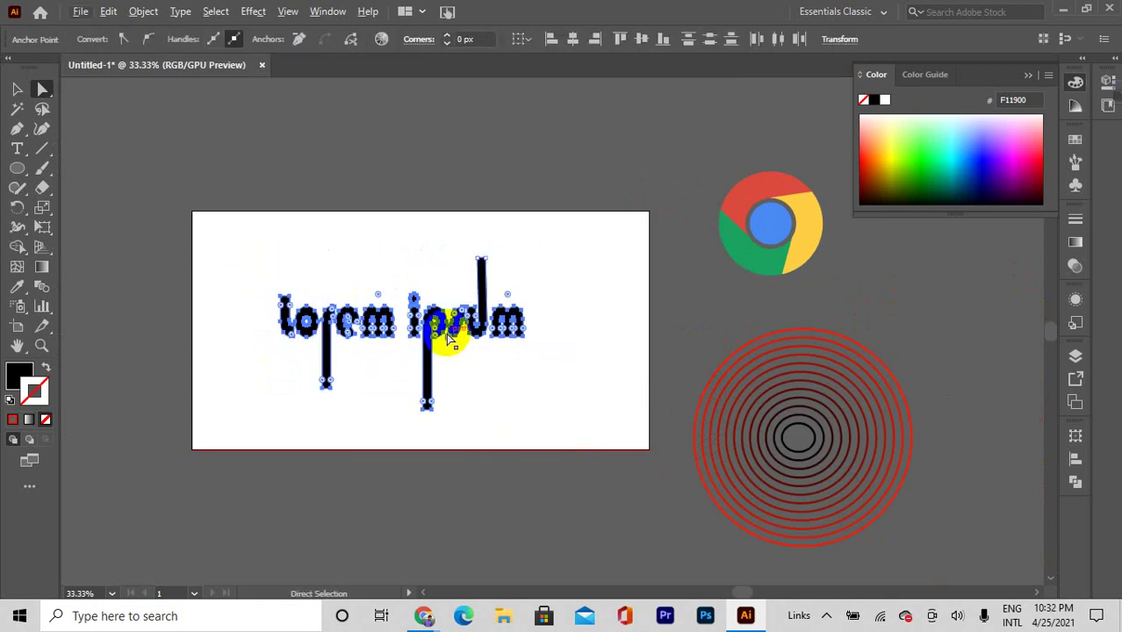
left_click(17, 88)
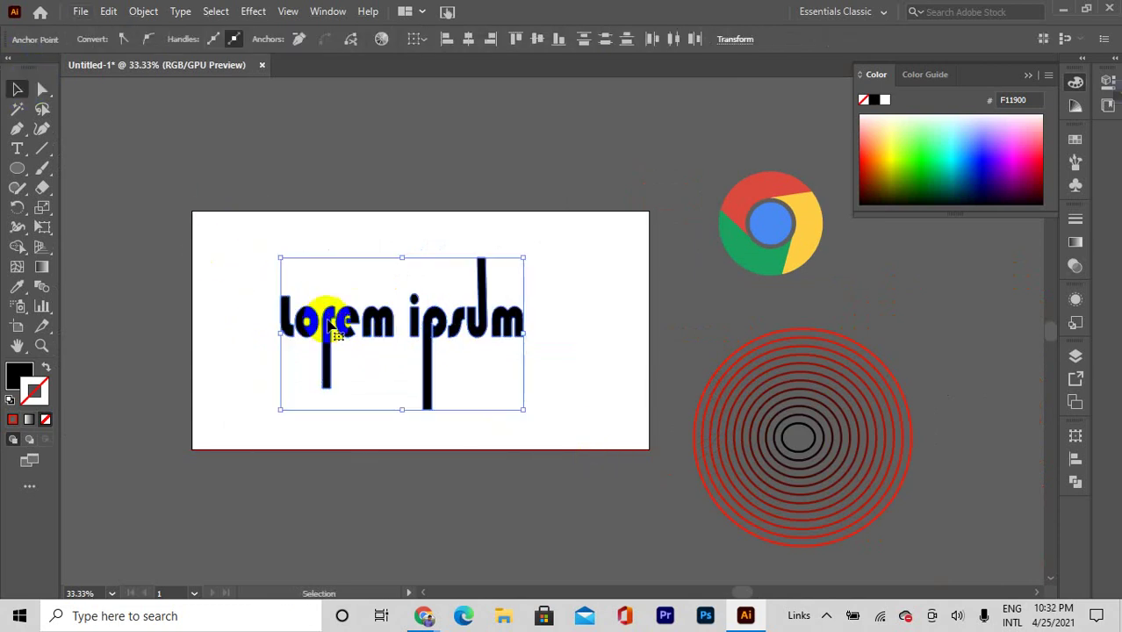
left_click_drag(331, 324, 381, 132)
key("ctrl+z")
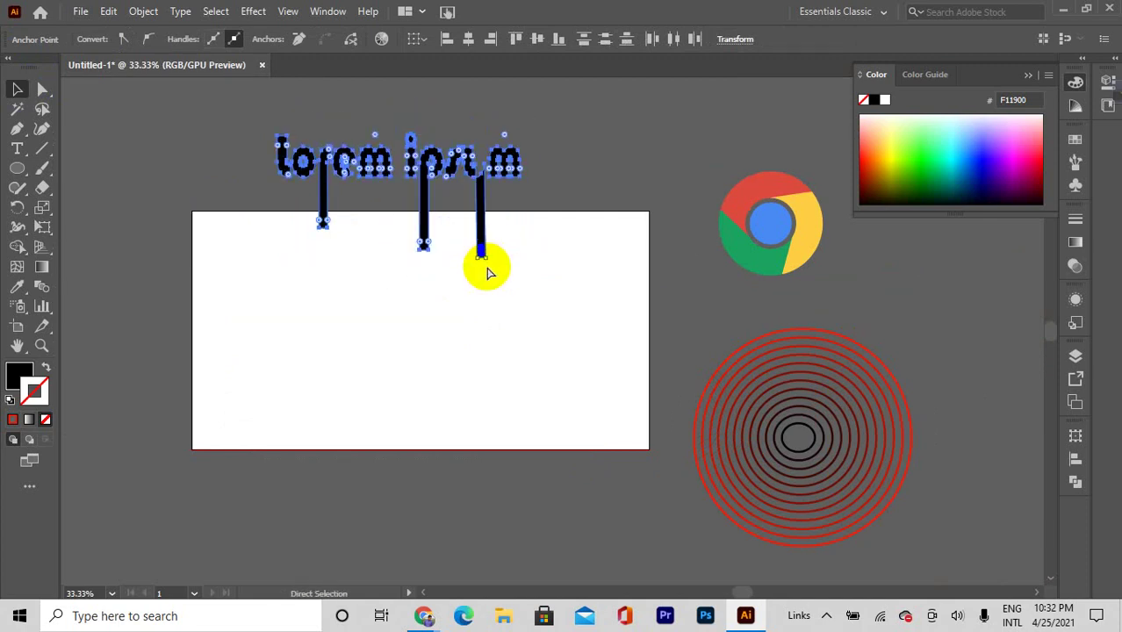
Reselect the complete text, move it farther up until it clears the artboard, and deselect it
left_click_drag(564, 126, 217, 241)
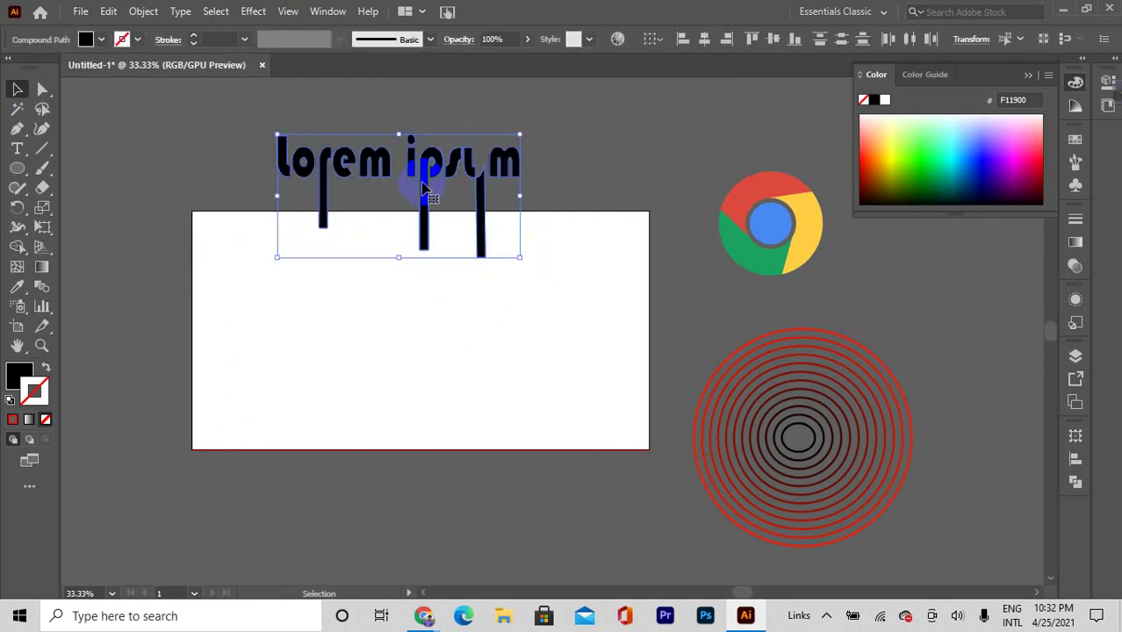
left_click_drag(421, 201, 427, 163)
left_click(480, 265)
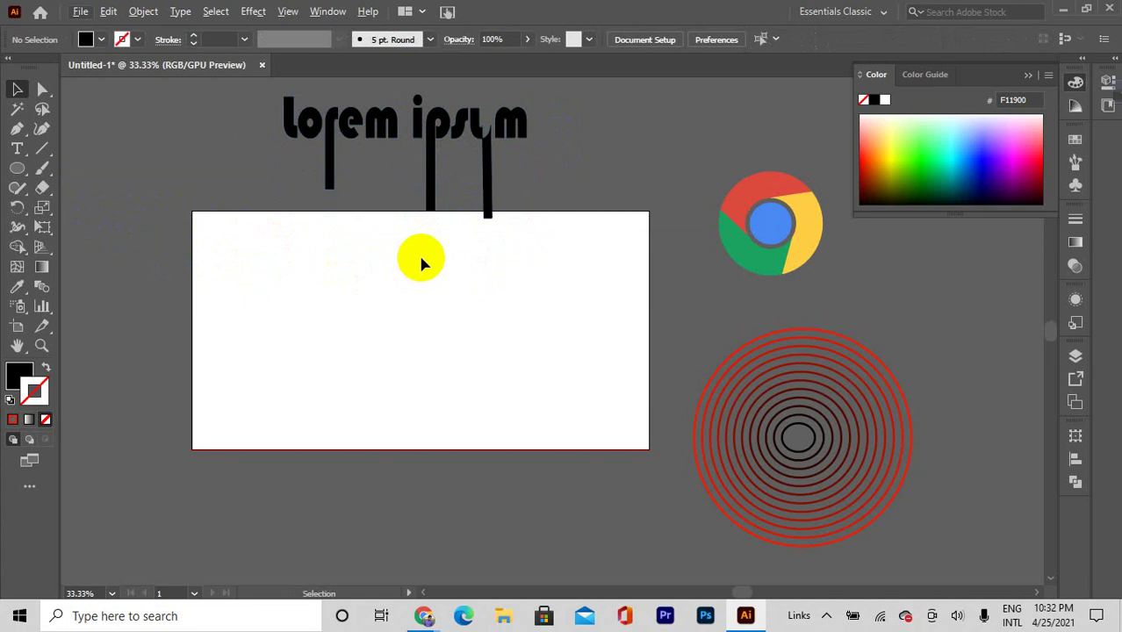
scroll(326, 201, "up", 1)
left_click_drag(253, 99, 552, 297)
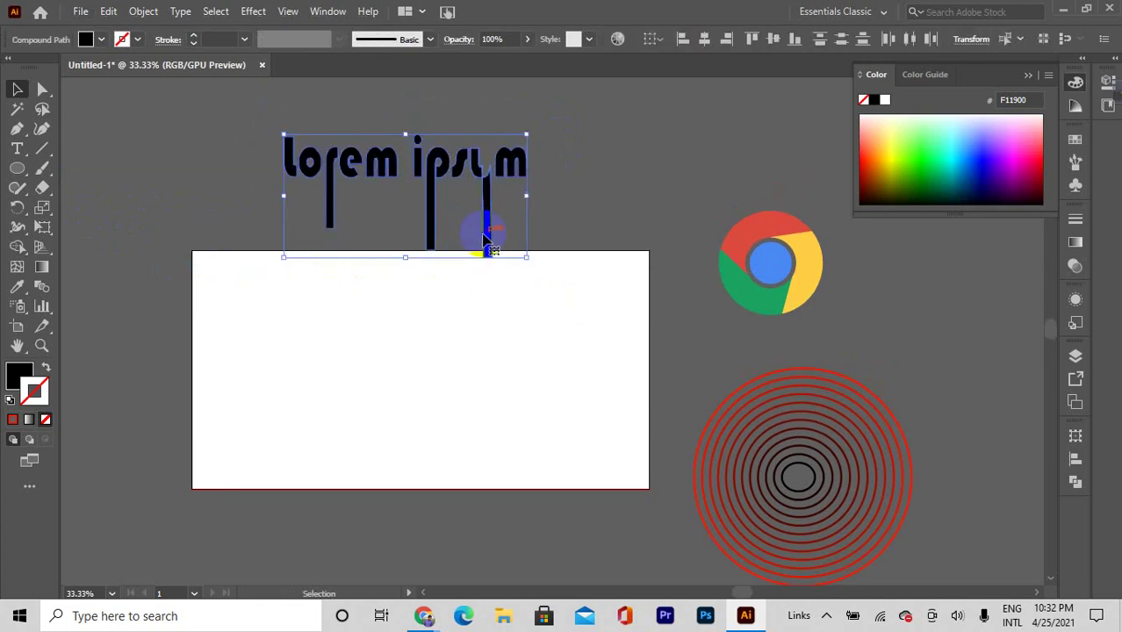
left_click_drag(489, 232, 489, 208)
left_click(468, 276)
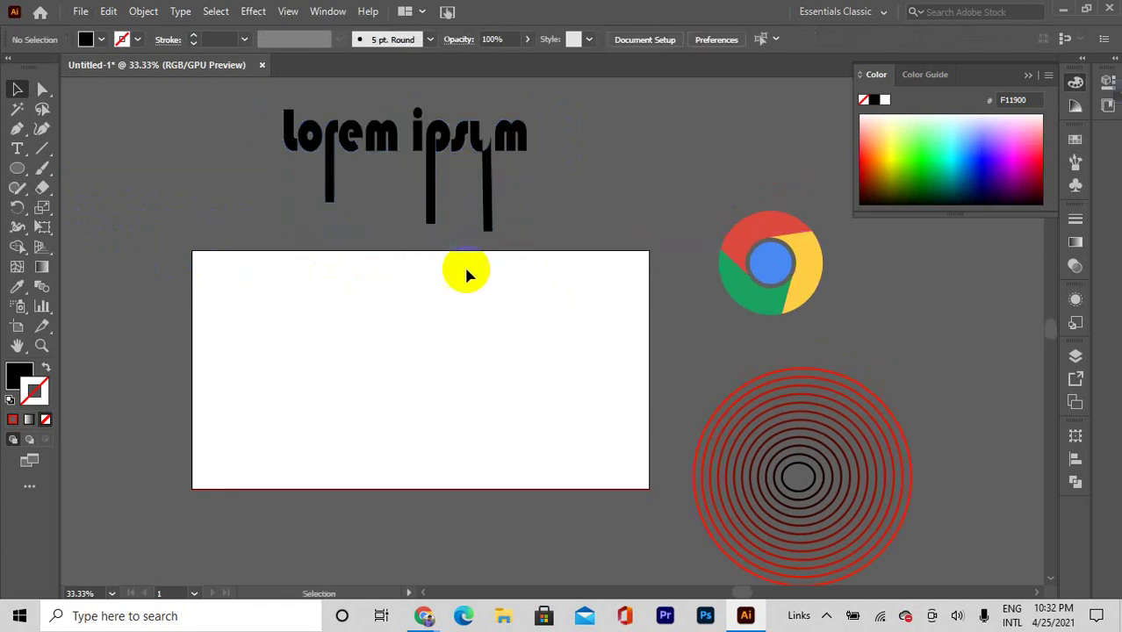
Look over the type tool variants, activate the Paintbrush Tool and display the available brushes
right_click(26, 151)
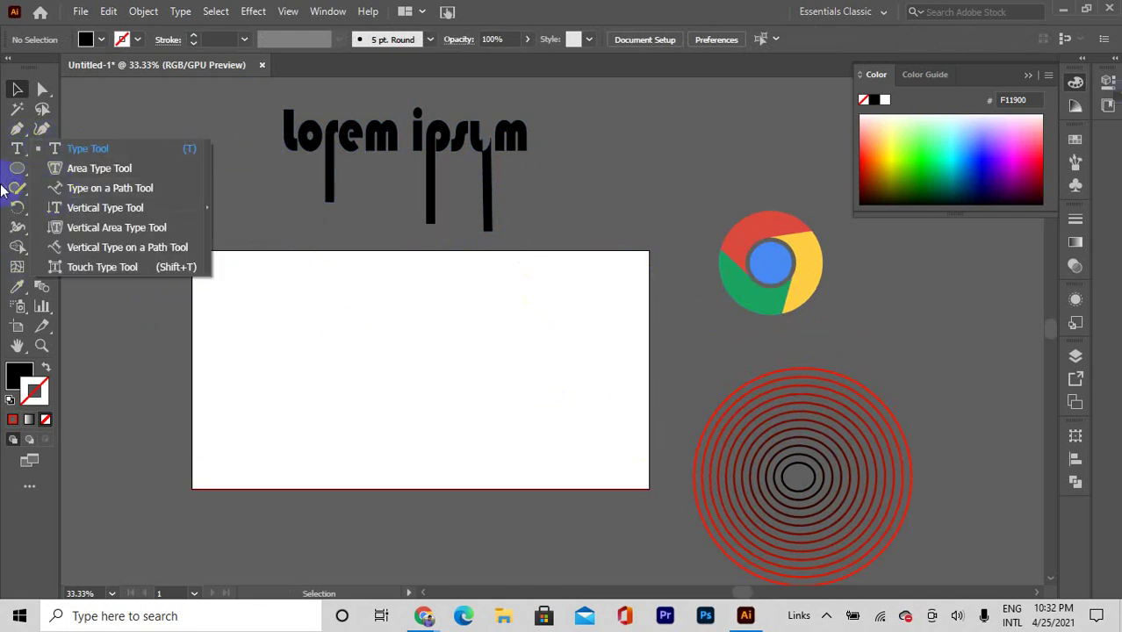
left_click(16, 156)
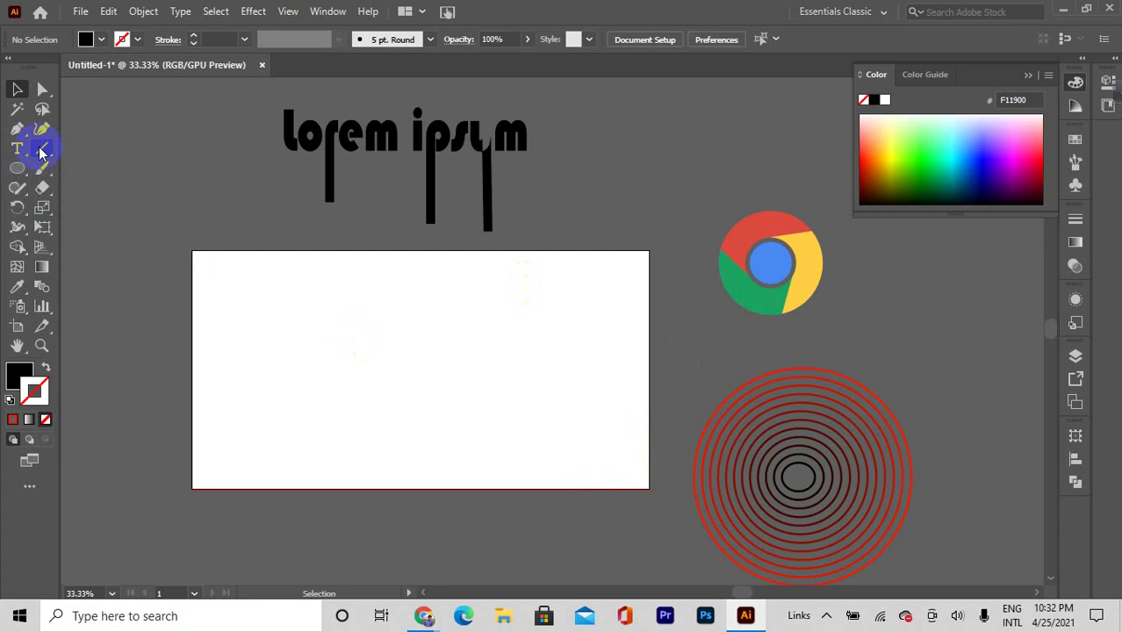
right_click(41, 176)
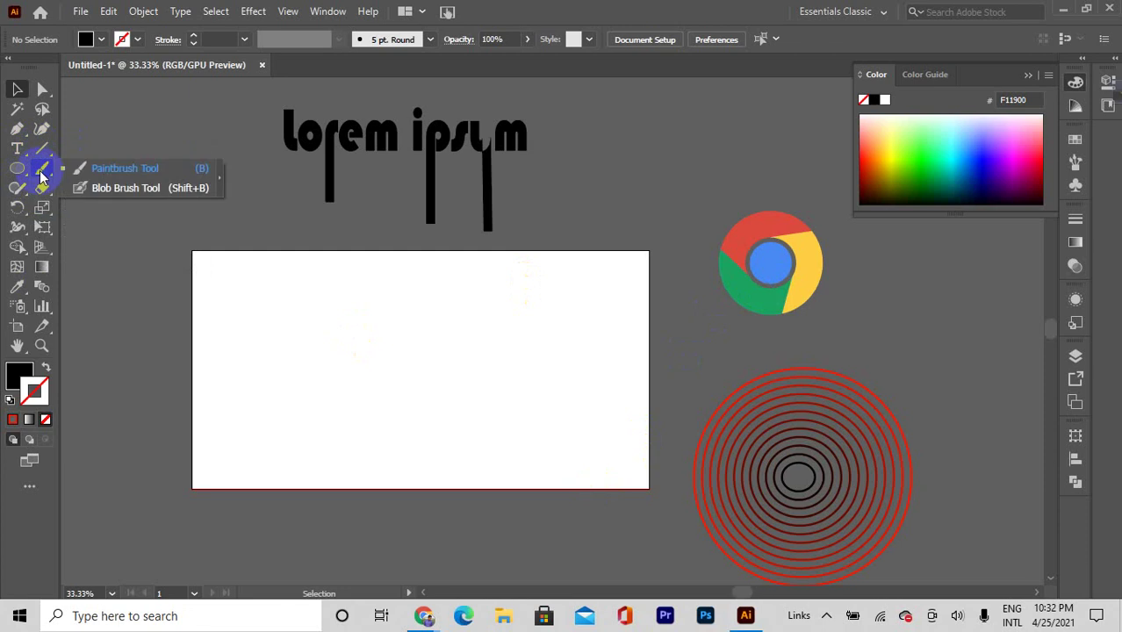
left_click(106, 168)
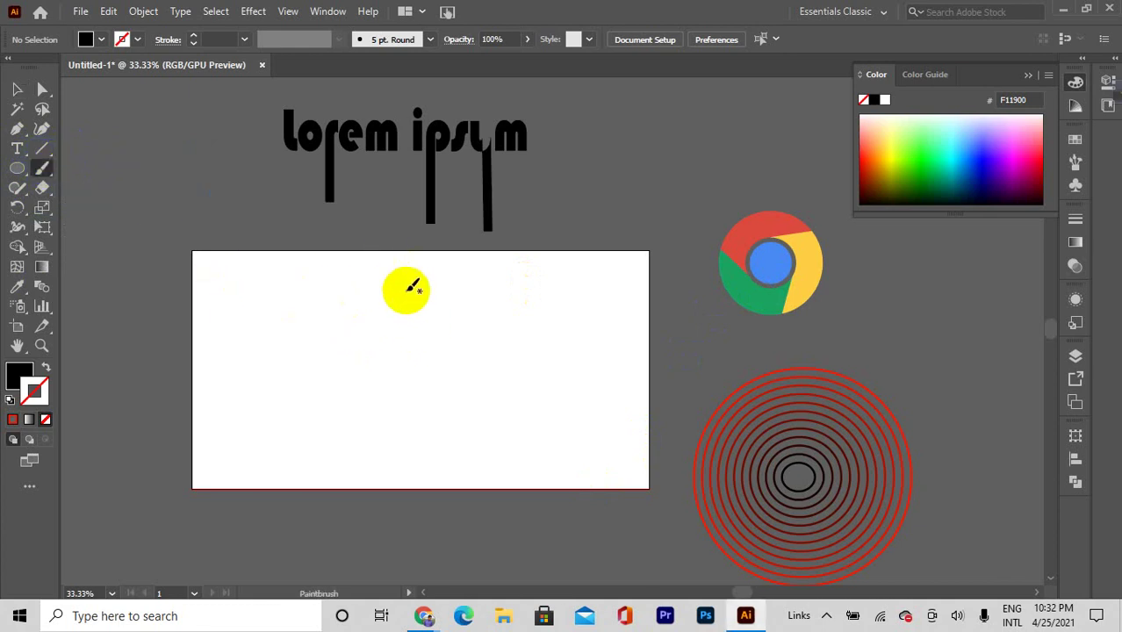
left_click(327, 12)
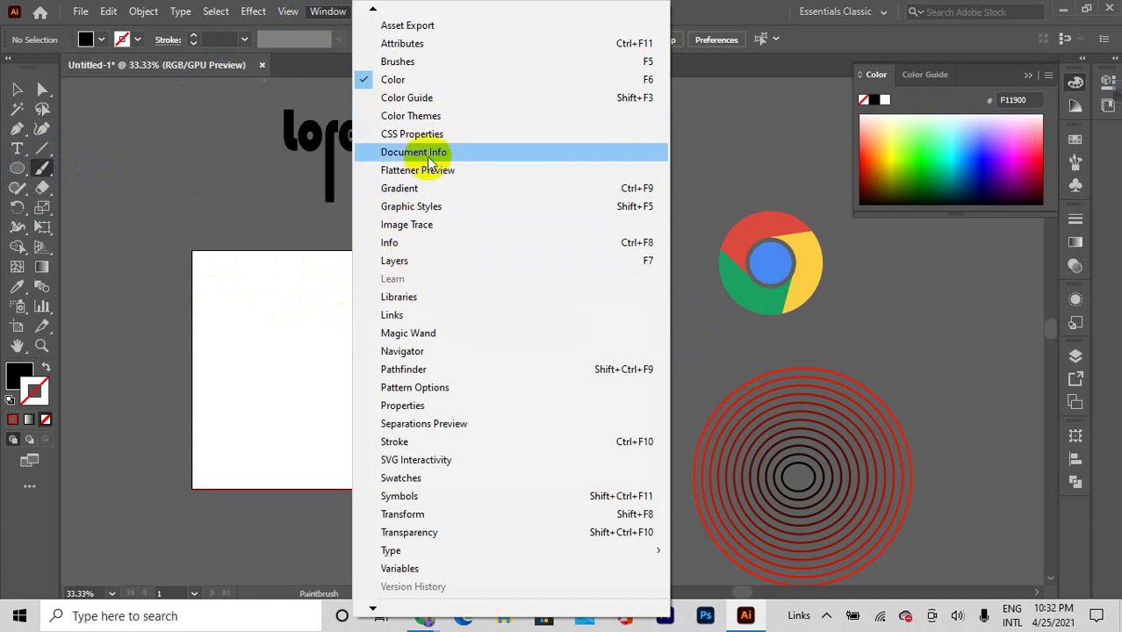
left_click(430, 63)
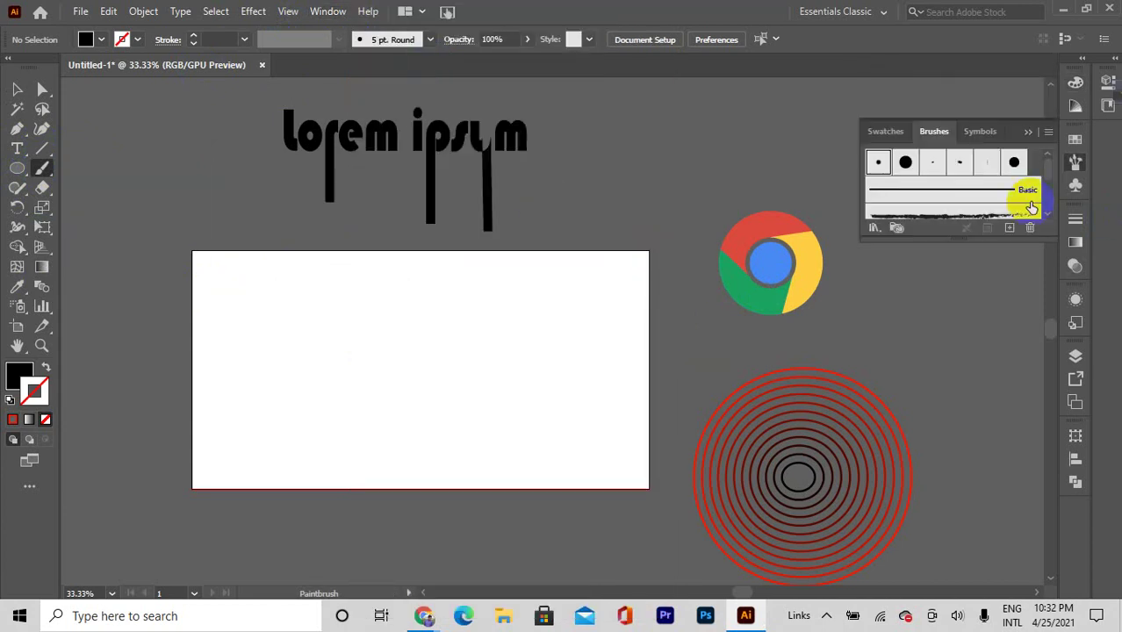
Open the Artistic_Calligraphic brush library and place it beside the artboard
scroll(966, 207, "down", 3)
left_click(876, 228)
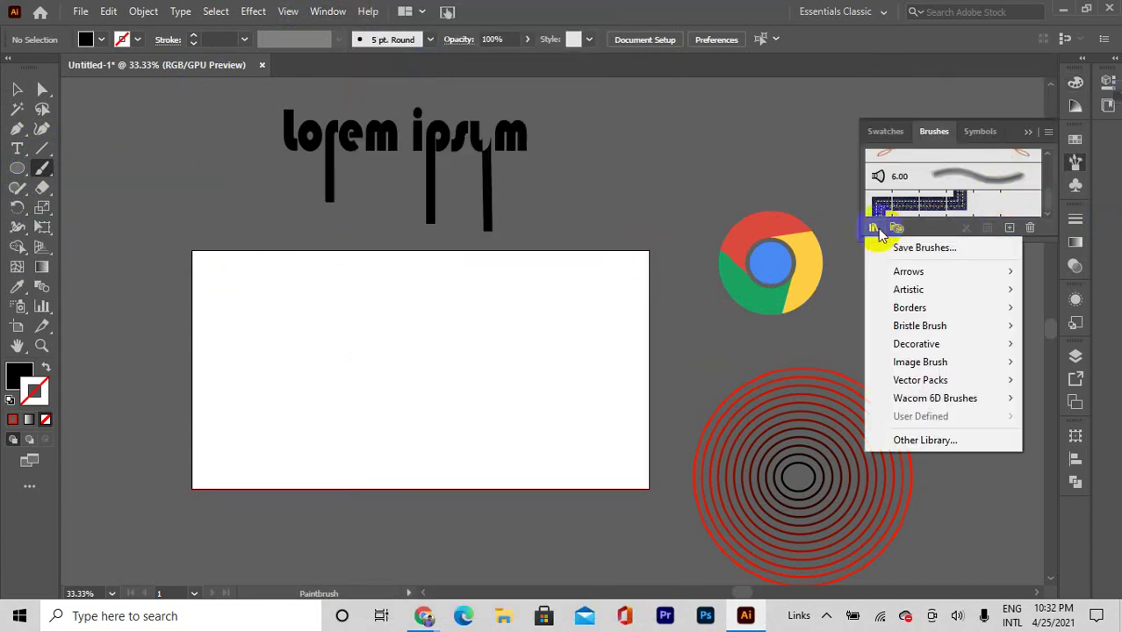
mouse_move(931, 290)
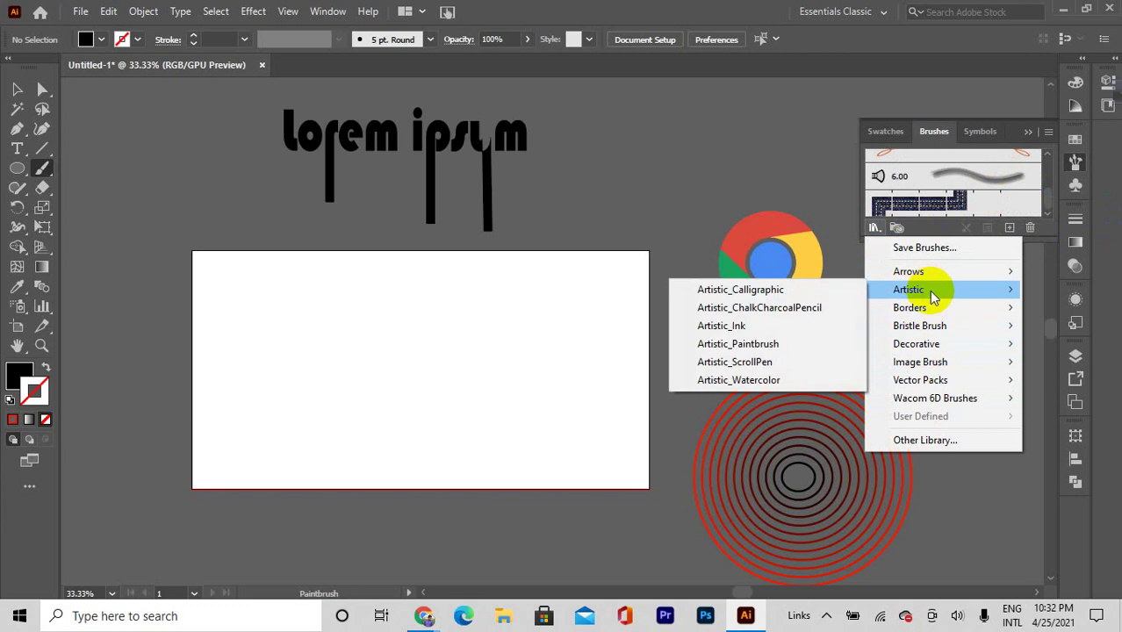
left_click(781, 290)
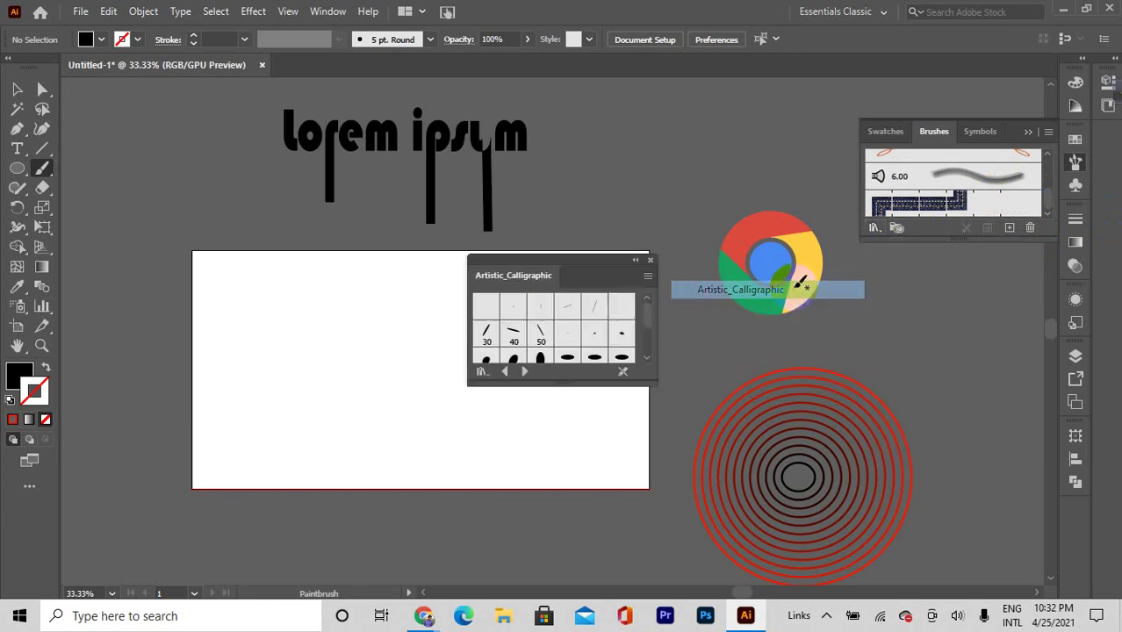
left_click_drag(566, 261, 812, 232)
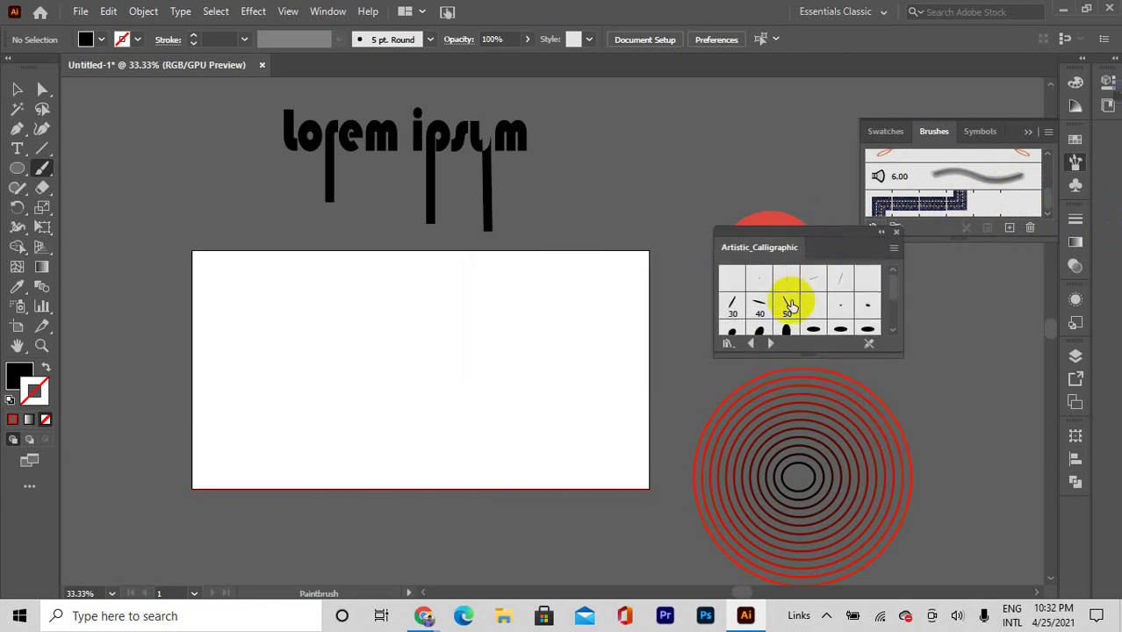
Undo a first test stroke, and paint a curved stroke on the artboard with the 10 pt. Flat calligraphic brush
mouse_move(486, 300)
left_mouse_down()
mouse_move(513, 328)
mouse_move(408, 369)
mouse_move(363, 360)
left_mouse_up()
key("ctrl+z")
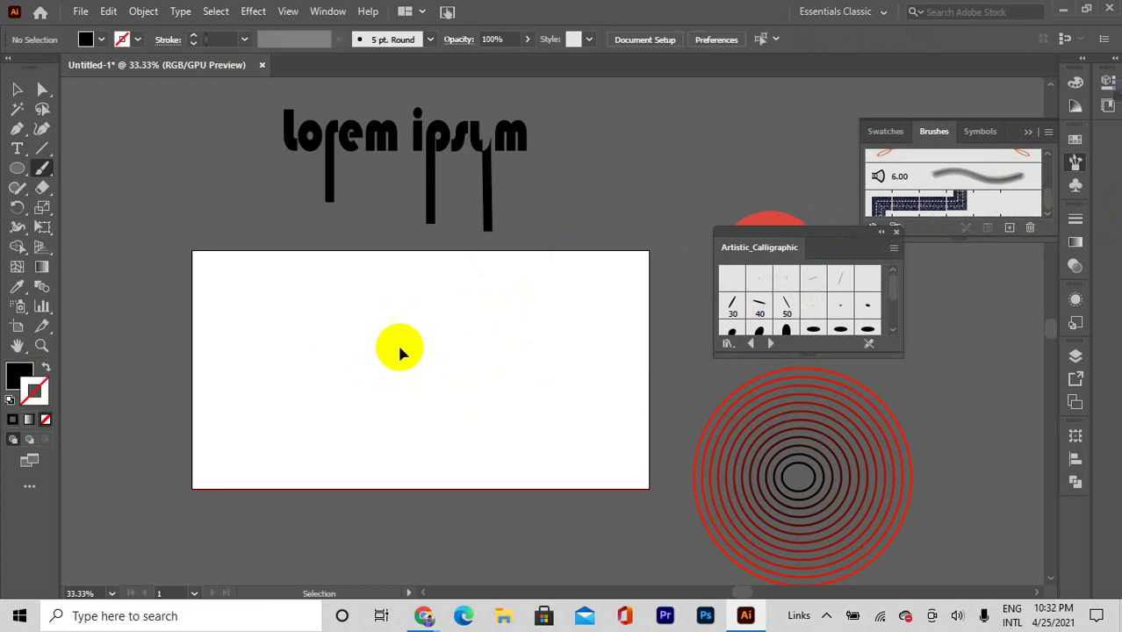
left_click(815, 279)
mouse_move(465, 319)
left_mouse_down()
mouse_move(504, 359)
mouse_move(387, 395)
left_mouse_up()
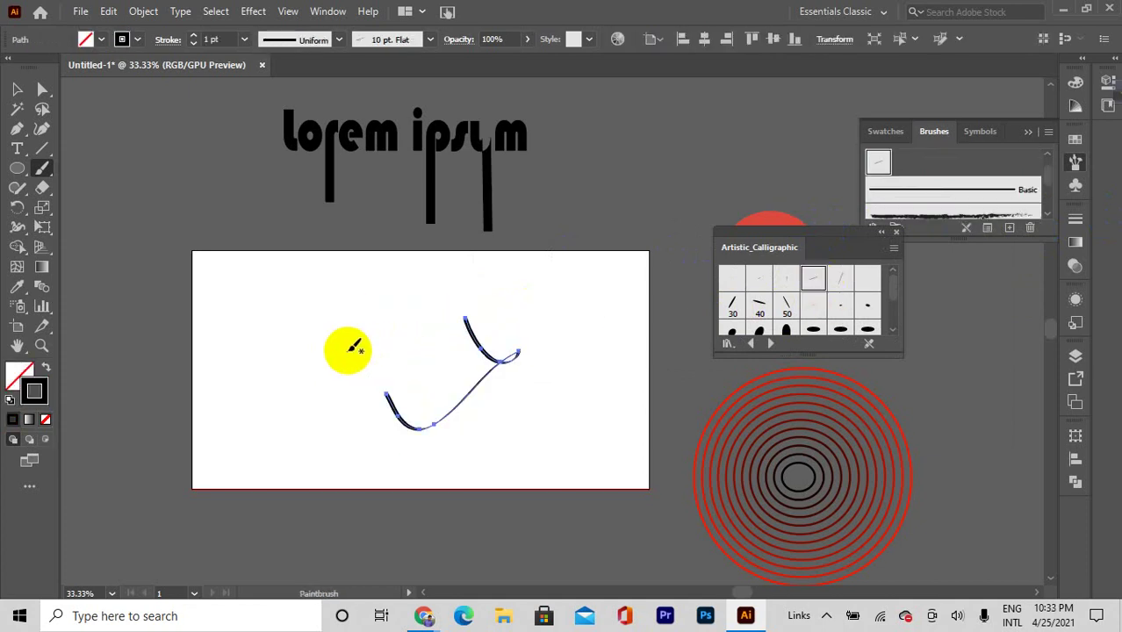
scroll(346, 389, "up", 2)
scroll(349, 389, "down", 2)
scroll(486, 311, "up", 1)
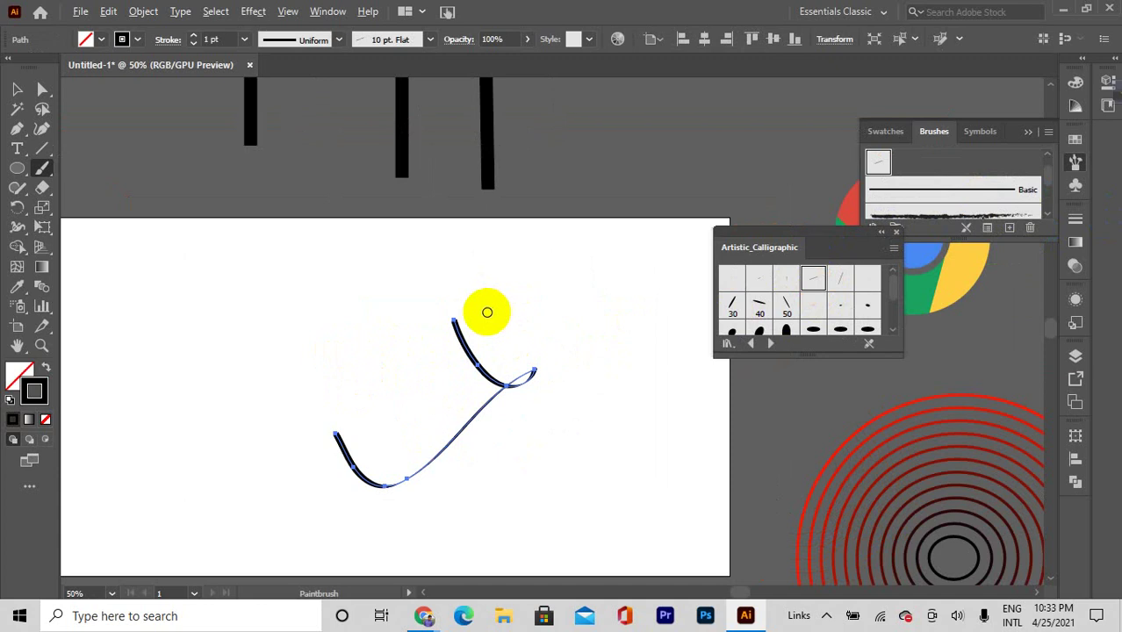
scroll(468, 328, "down", 1)
Paint two more curved strokes with the Paintbrush Tool and apply the 50 pt. Flat brush to the last one
left_click_drag(41, 168, 110, 168)
right_click(70, 163)
mouse_move(362, 230)
left_mouse_down()
mouse_move(381, 278)
mouse_move(405, 252)
mouse_move(375, 283)
mouse_move(255, 278)
left_mouse_up()
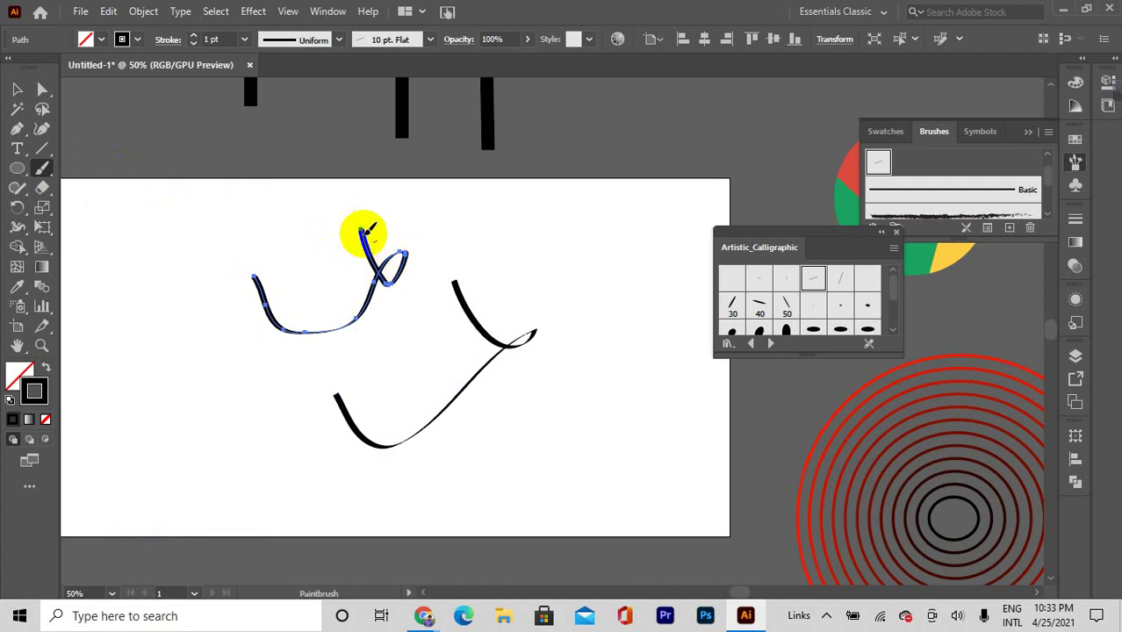
mouse_move(593, 200)
left_mouse_down()
mouse_move(638, 282)
mouse_move(669, 273)
mouse_move(562, 347)
left_mouse_up()
left_click(786, 303)
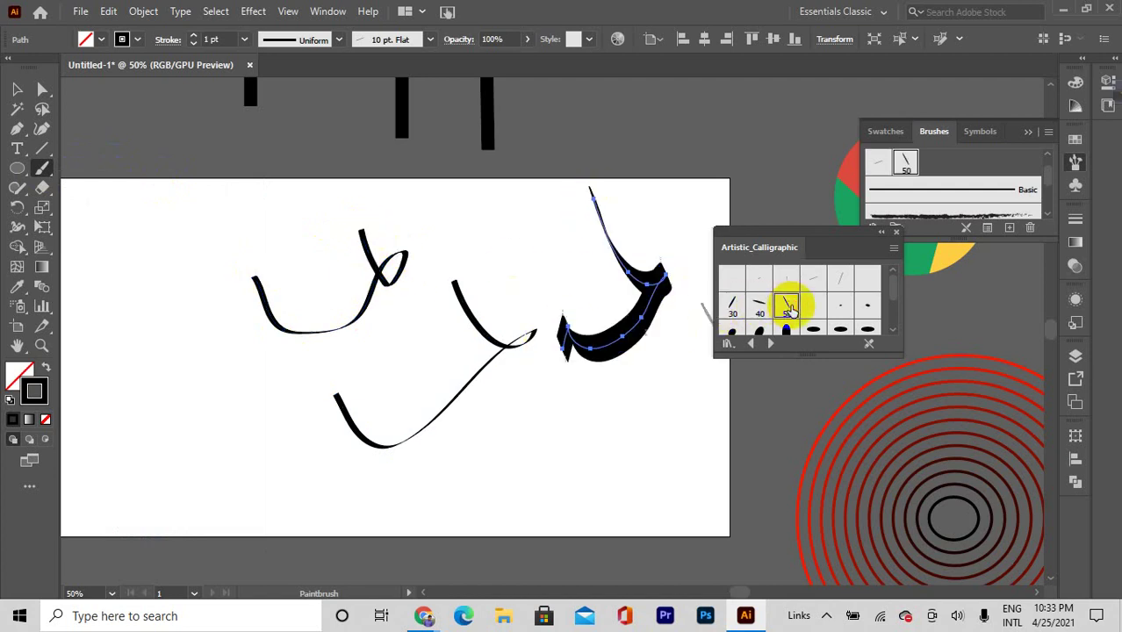
Paint several more strokes across the artboard with the 50 pt. Flat brush and change the last one to 10 pt. Flat
mouse_move(551, 397)
left_mouse_down()
mouse_move(650, 417)
mouse_move(363, 500)
left_mouse_up()
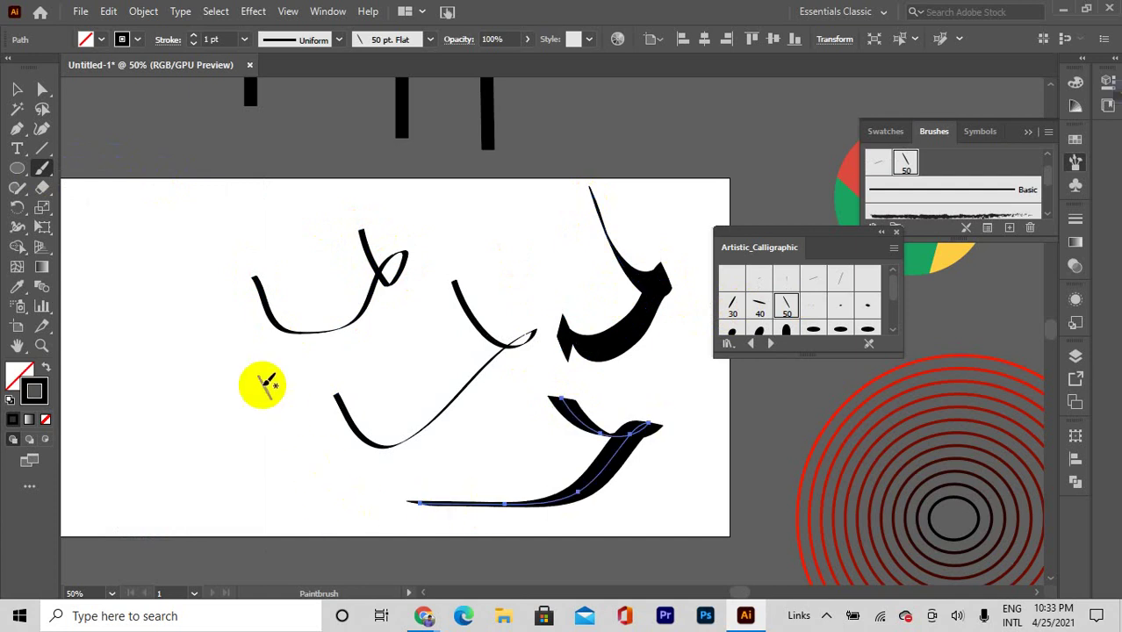
mouse_move(250, 384)
left_mouse_down()
mouse_move(277, 479)
mouse_move(243, 513)
mouse_move(168, 453)
left_mouse_up()
mouse_move(179, 220)
left_mouse_down()
mouse_move(238, 250)
mouse_move(80, 375)
left_mouse_up()
mouse_move(490, 211)
left_mouse_down()
mouse_move(527, 263)
mouse_move(386, 356)
left_mouse_up()
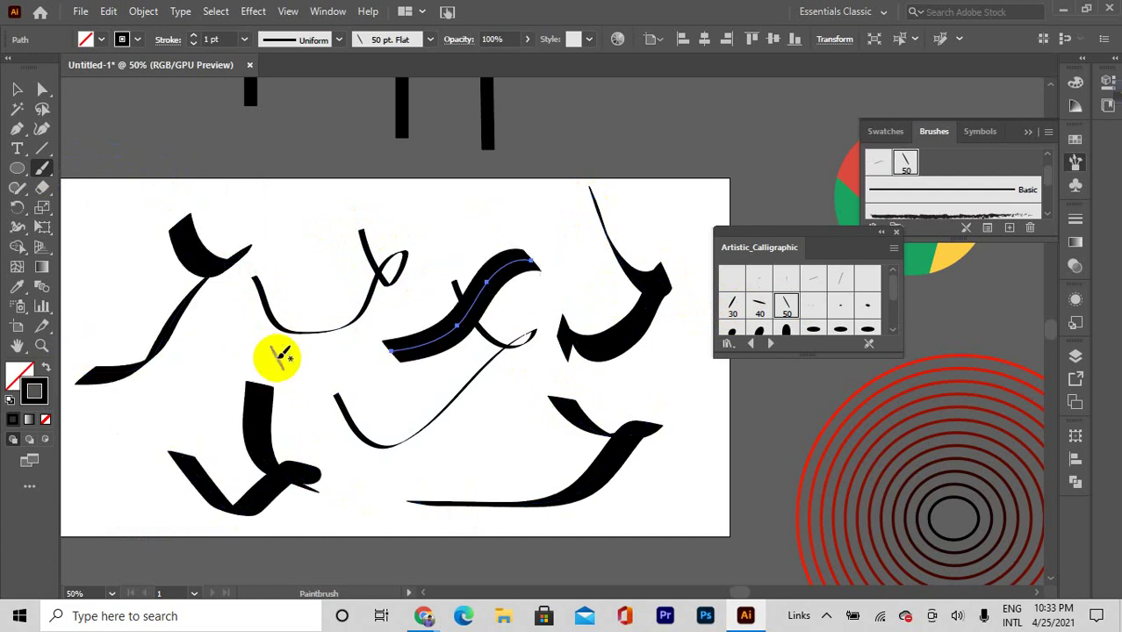
left_click_drag(558, 194, 518, 392)
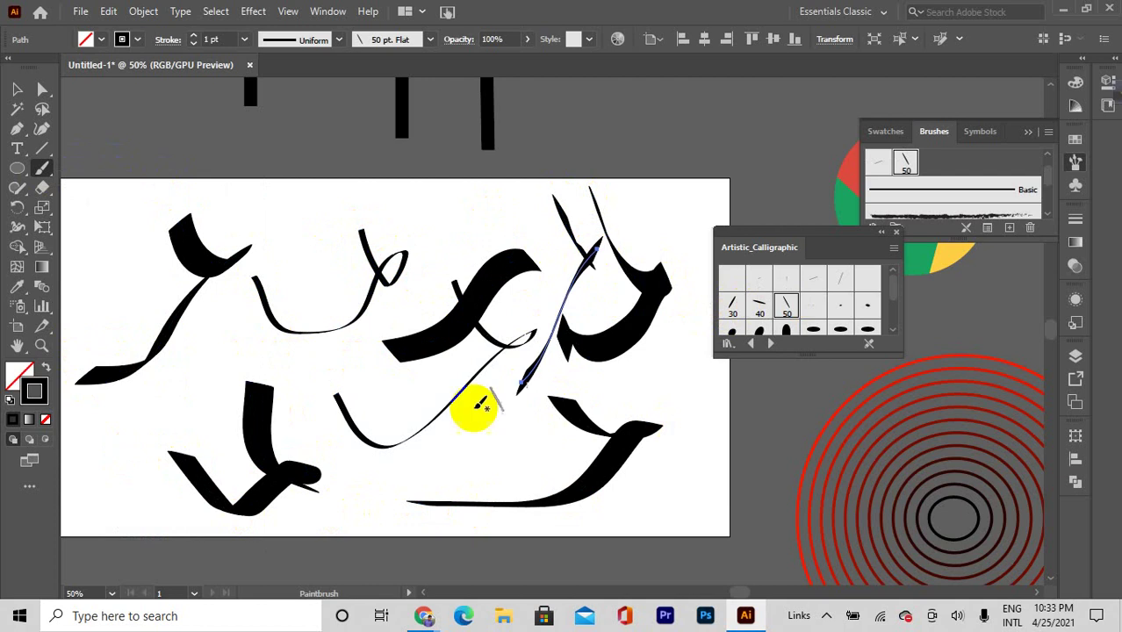
left_click(813, 281)
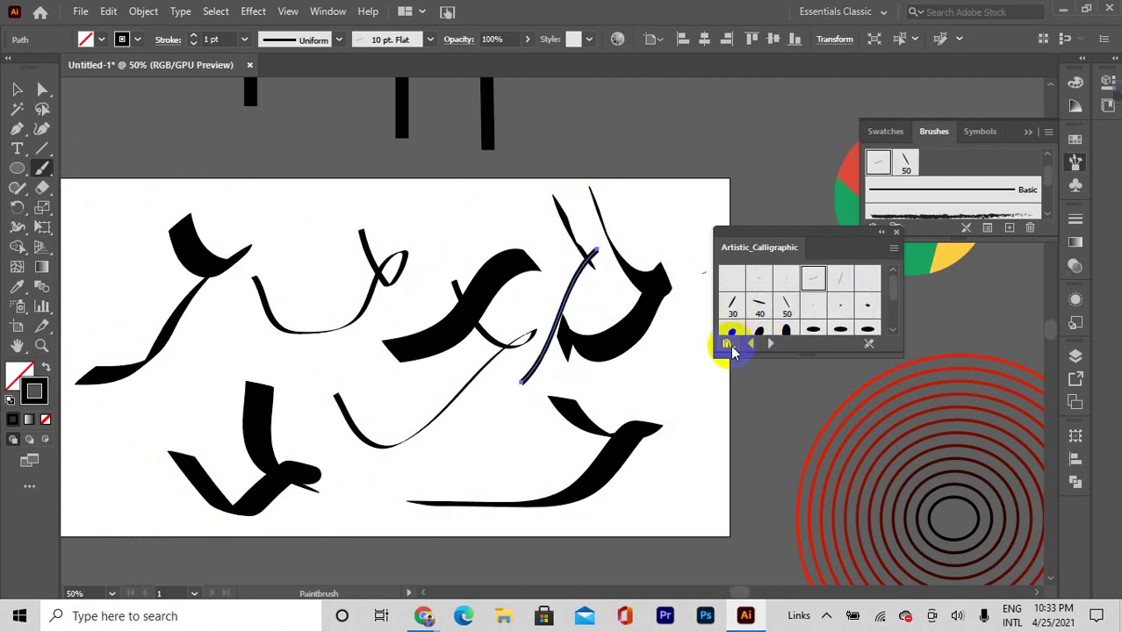
Paint a zigzag stroke at the artboard's upper edge with the 15 pt. Flat calligraphic brush
left_click(729, 344)
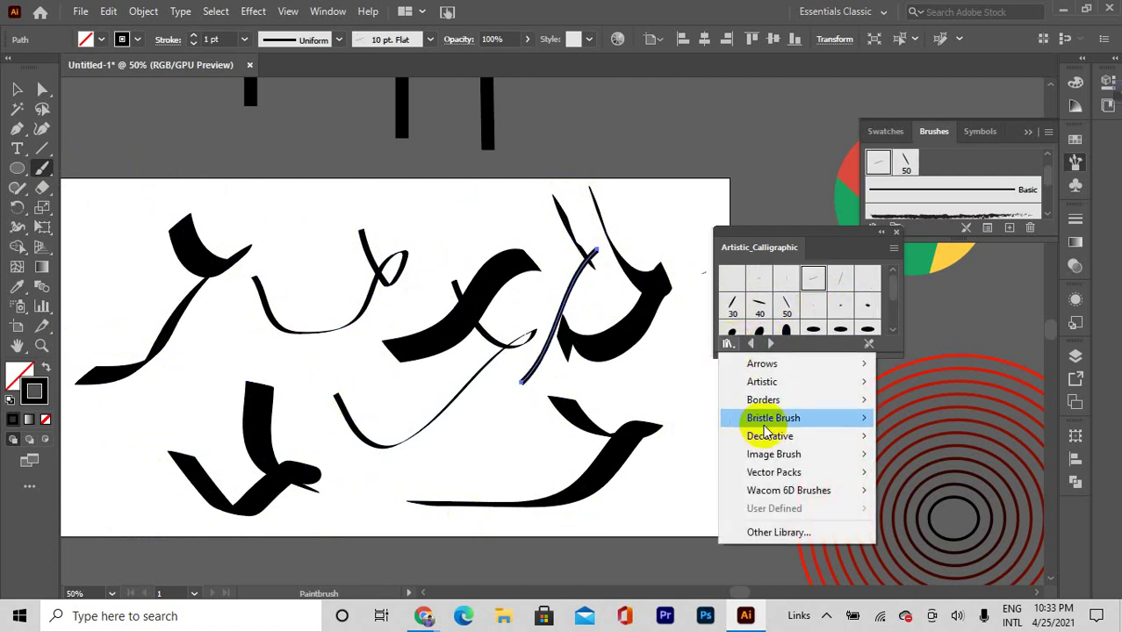
left_click(842, 278)
mouse_move(444, 180)
left_mouse_down()
mouse_move(467, 209)
mouse_move(415, 260)
left_mouse_up()
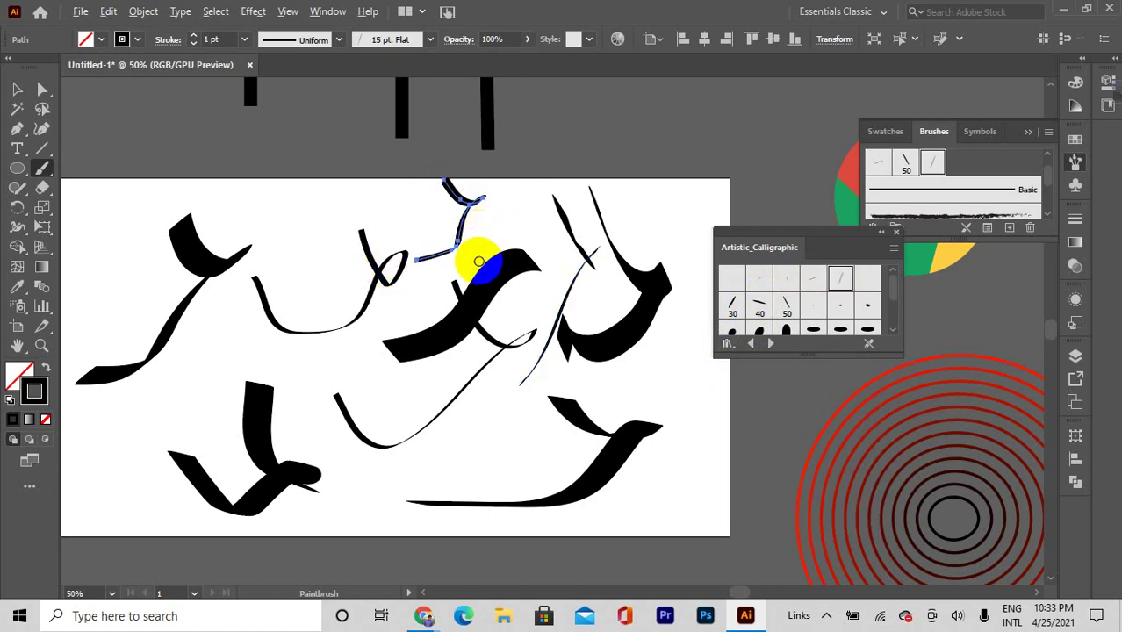
Select all the painted brush strokes on the artboard and delete them
scroll(465, 262, "down", 2)
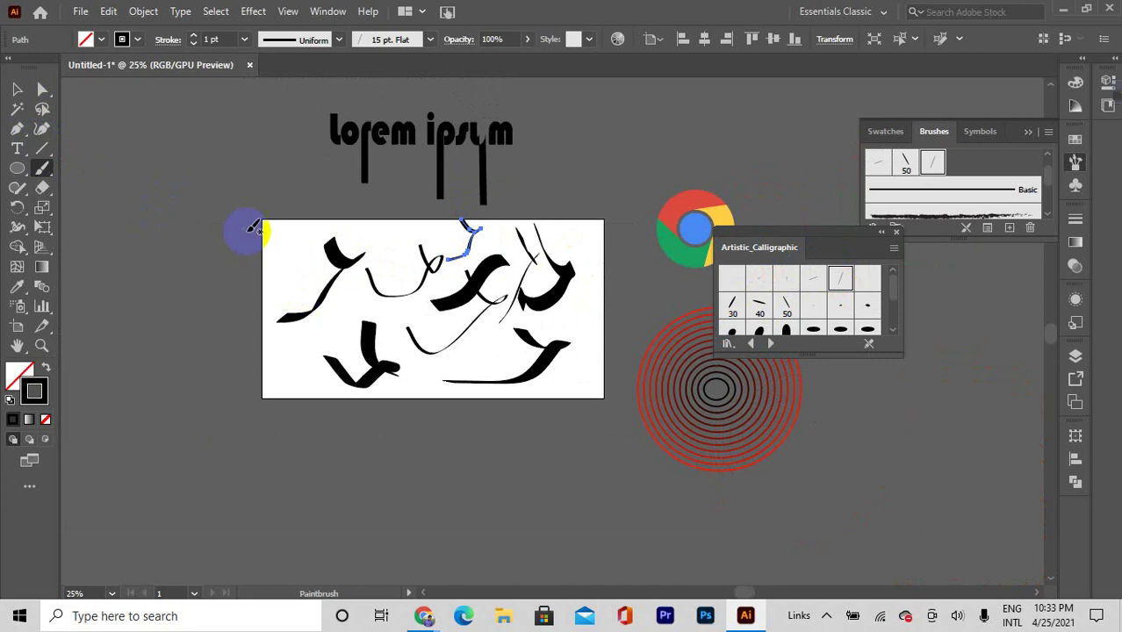
scroll(409, 301, "up", 3)
scroll(518, 180, "down", 1)
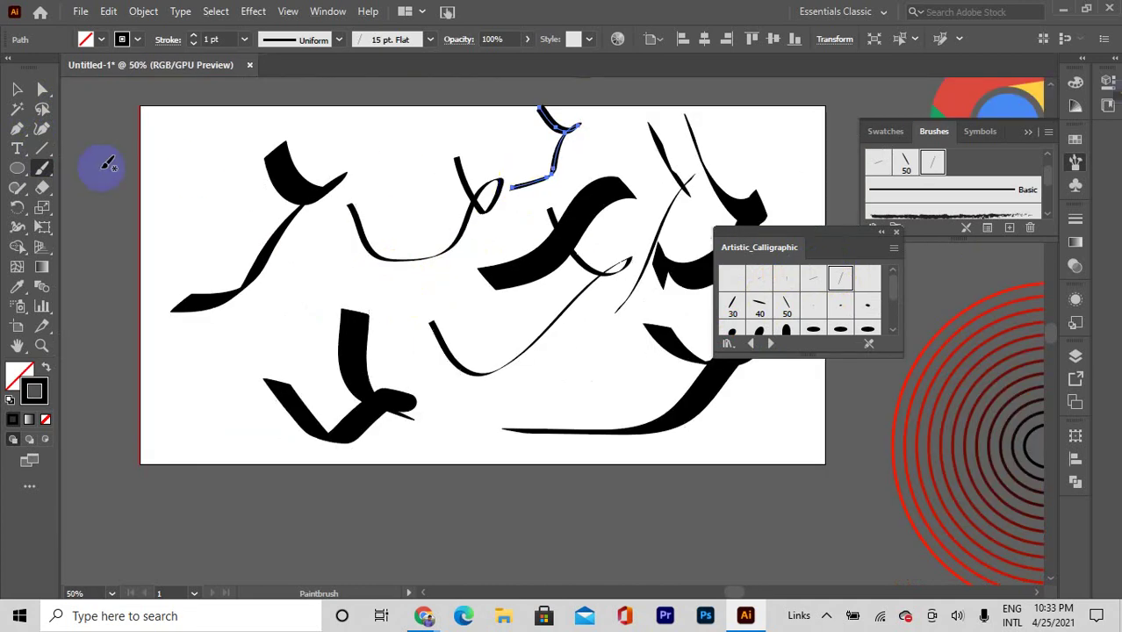
scroll(287, 221, "down", 1)
left_click_drag(301, 205, 287, 221)
left_click(17, 89)
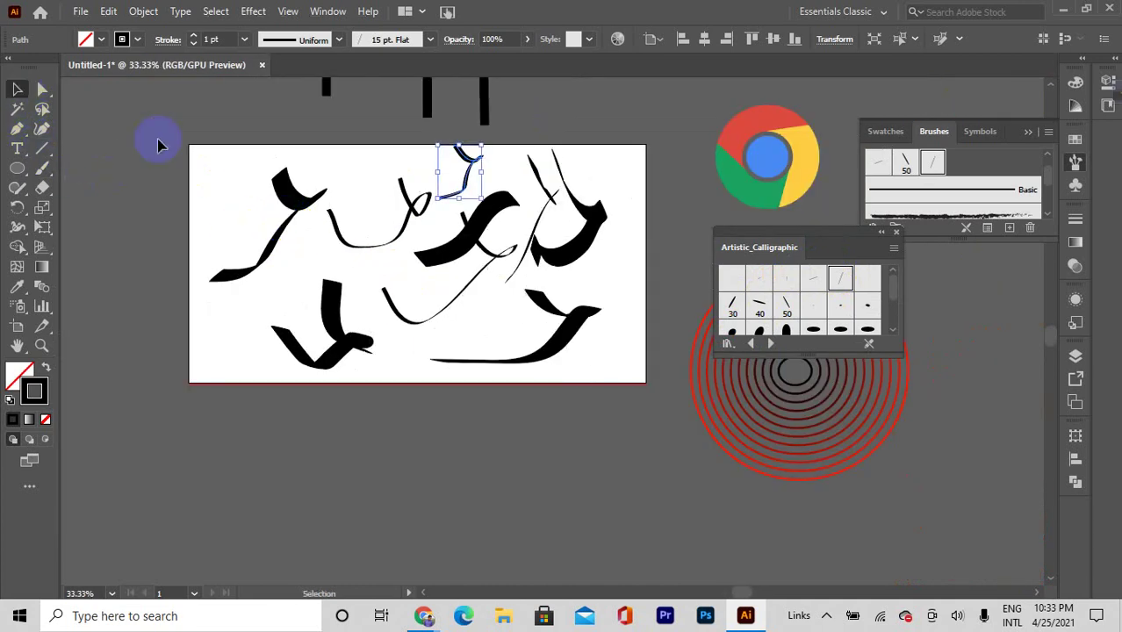
left_click_drag(218, 167, 545, 380)
key("Delete")
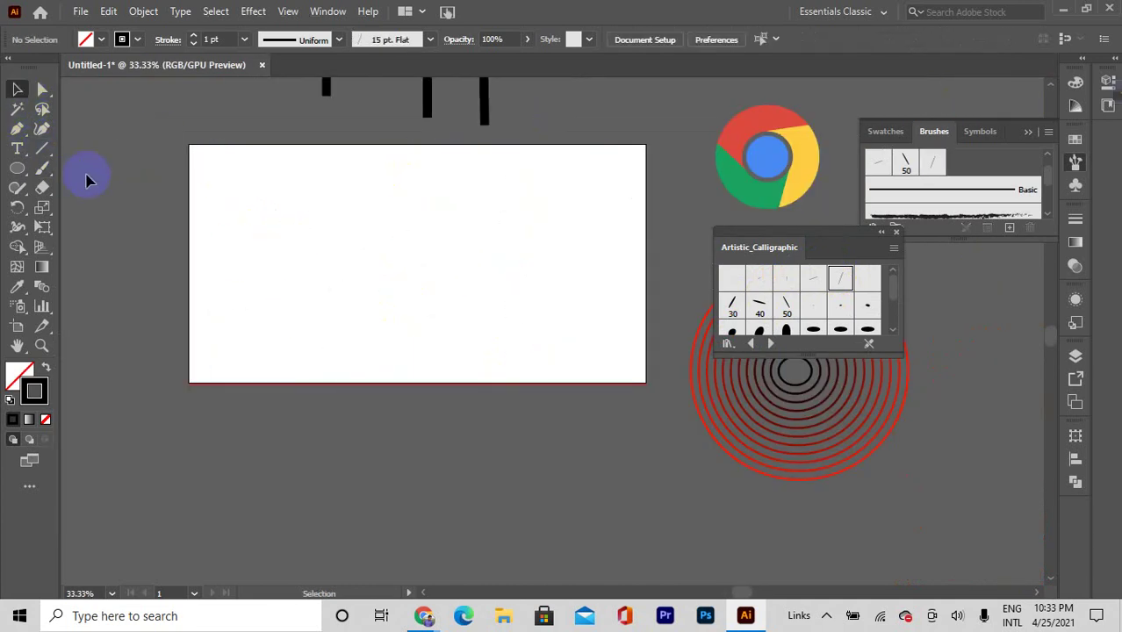
Paint two curved vertical strokes near the middle of the artboard with the 30 pt. Flat calligraphic brush
left_click_drag(46, 169, 103, 168)
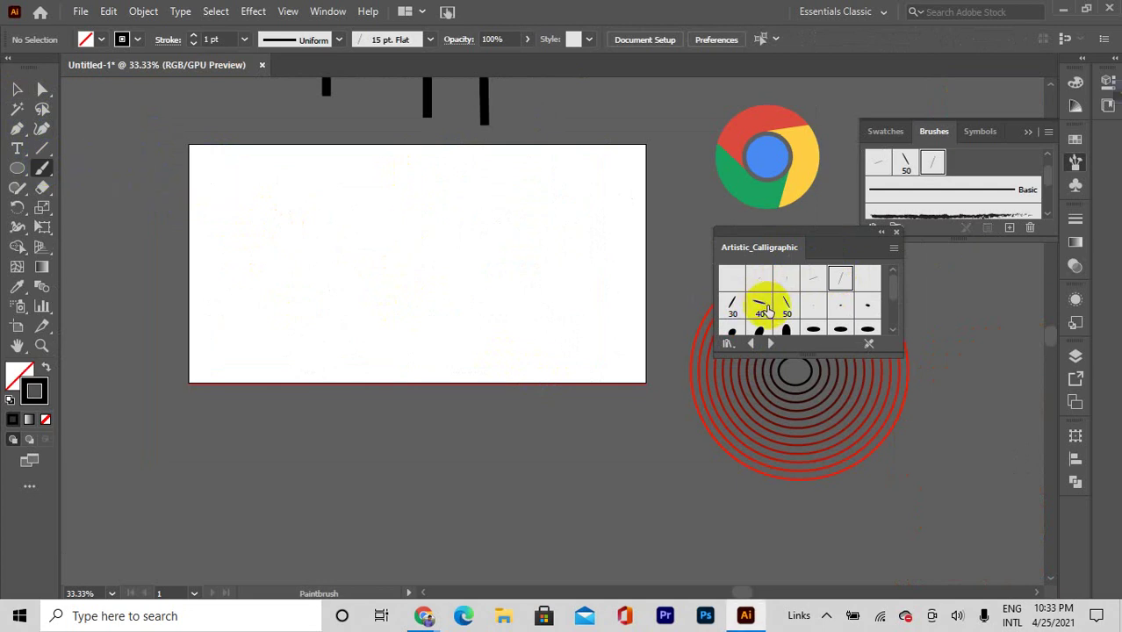
left_click(733, 304)
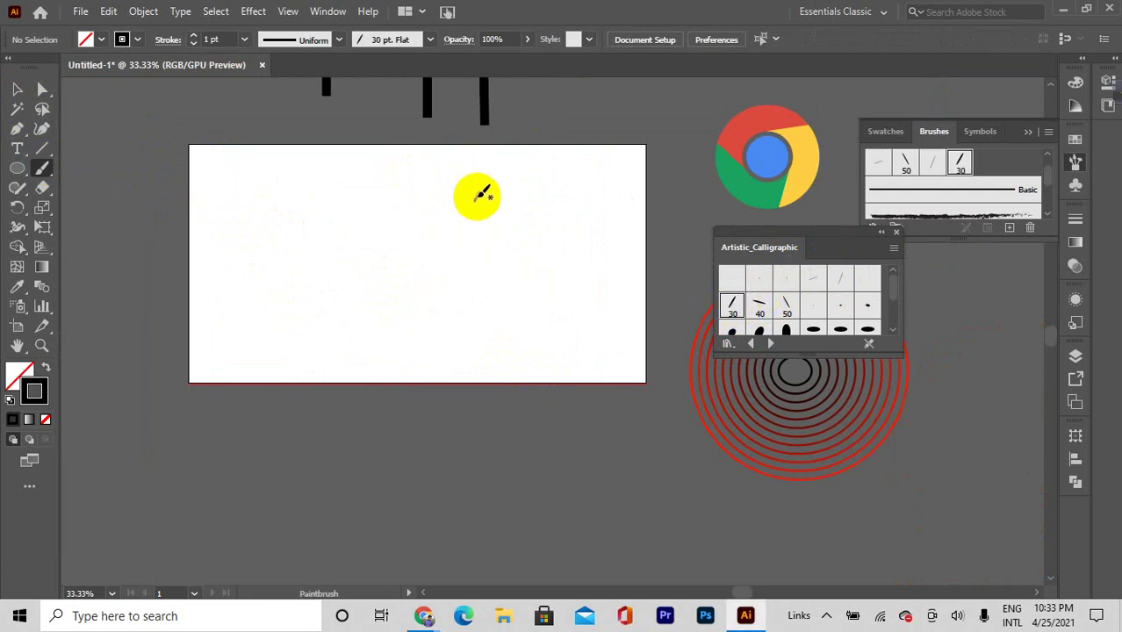
left_click_drag(479, 192, 492, 327)
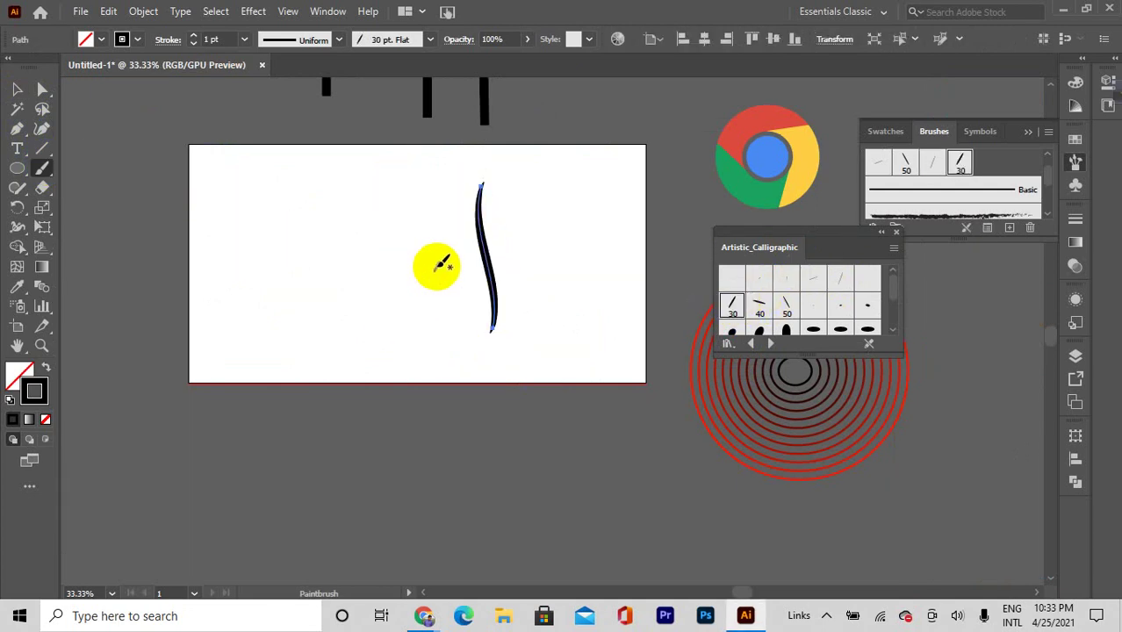
mouse_move(419, 188)
left_mouse_down()
mouse_move(413, 304)
mouse_move(392, 325)
left_mouse_up()
Try four more 30 pt. Flat strokes on both sides of the first two and undo them
left_click_drag(548, 169, 573, 309)
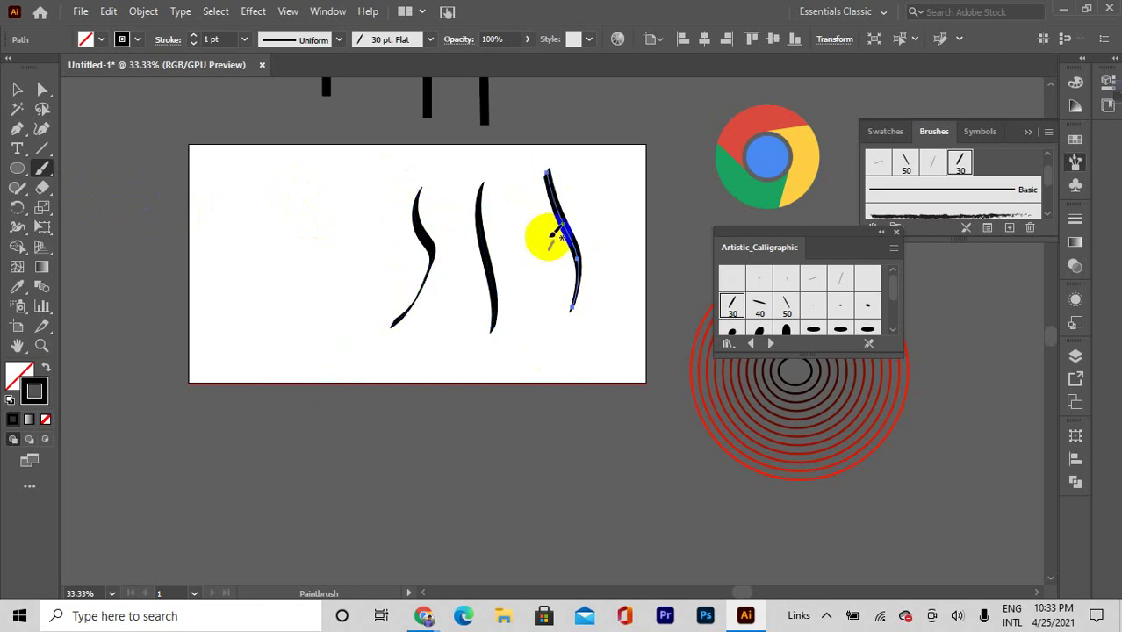
left_click_drag(612, 180, 552, 362)
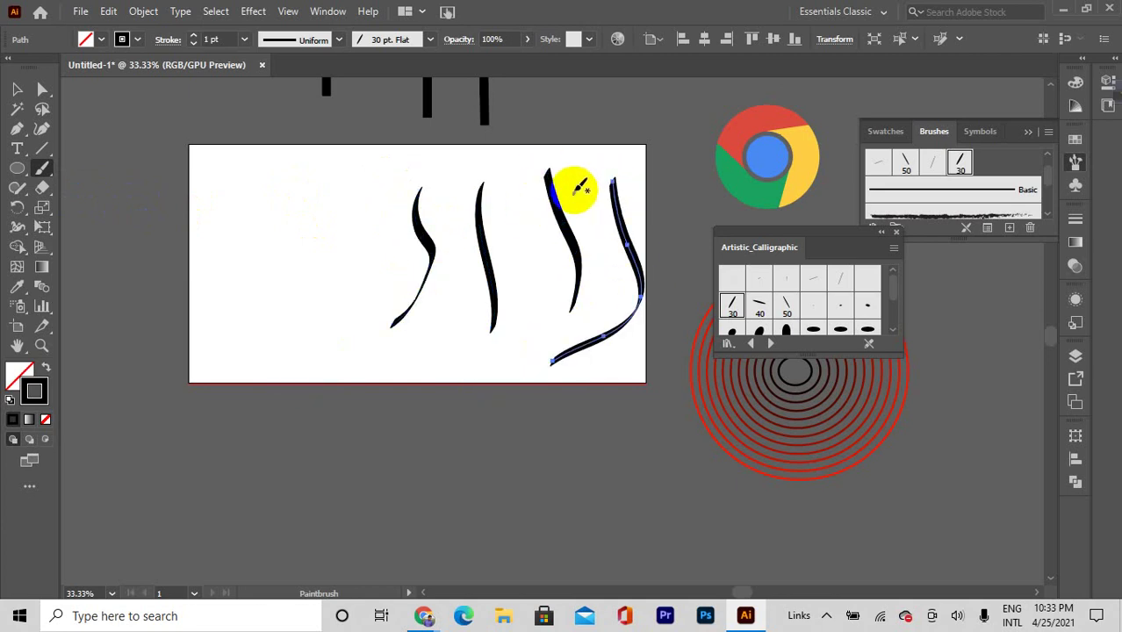
left_click_drag(447, 167, 408, 358)
mouse_move(313, 191)
left_mouse_down()
mouse_move(333, 259)
mouse_move(12, 414)
left_mouse_up()
key("ctrl+z")
key("ctrl+z")
key("ctrl+z")
key("ctrl+z")
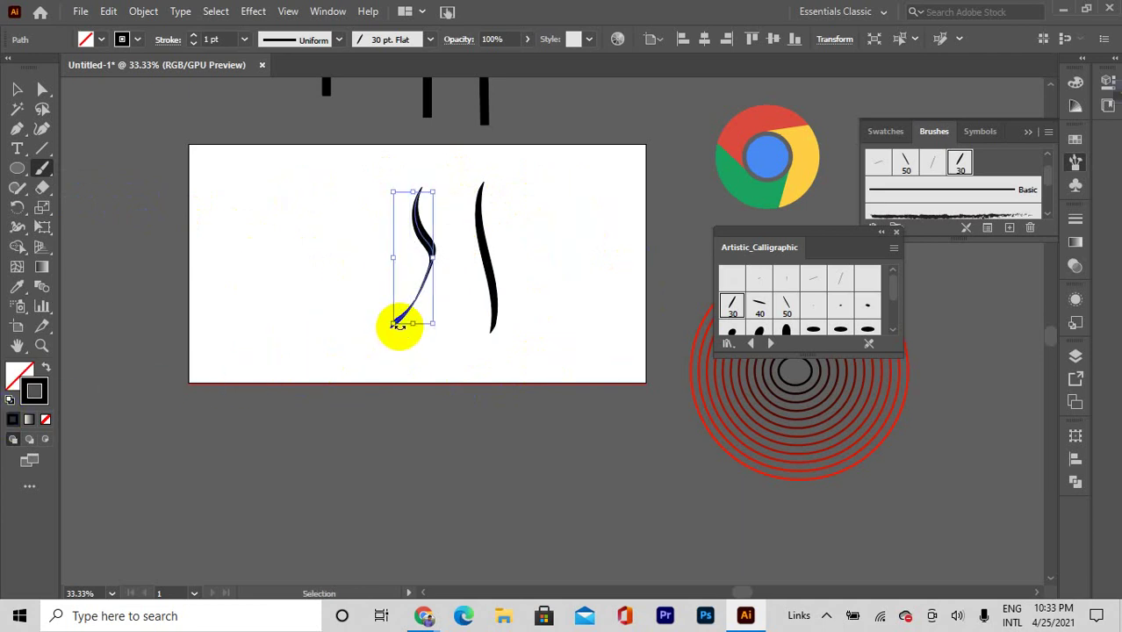
Set the Paintbrush Tool's Fidelity fully to Smooth and turn off Keep Selected in its options
double_click(46, 171)
left_click_drag(862, 118, 871, 141)
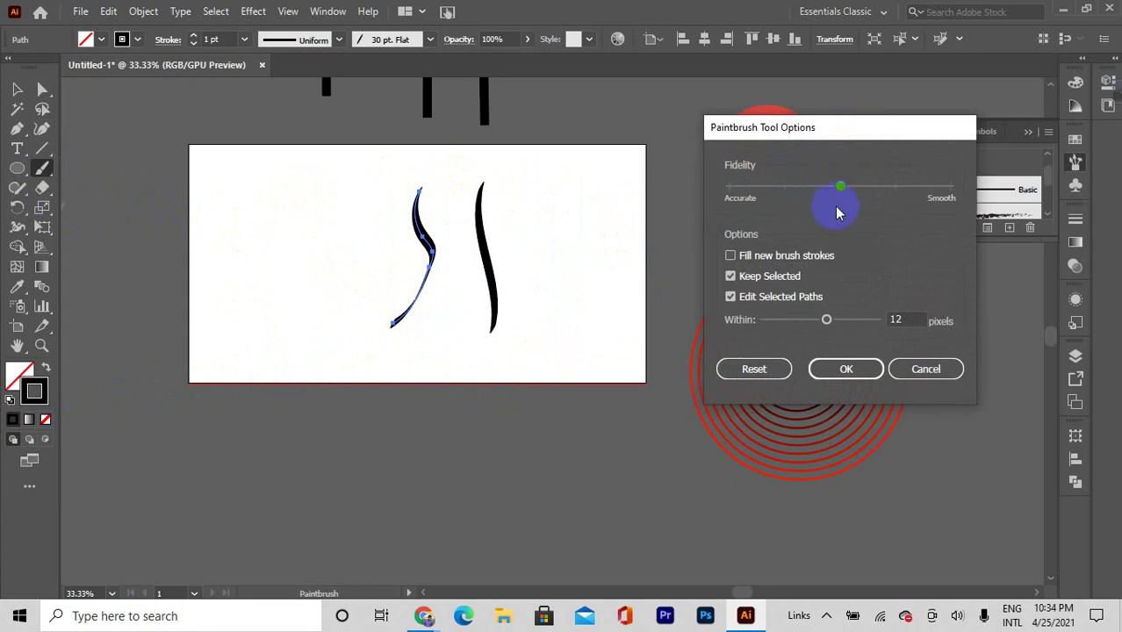
left_click_drag(848, 186, 908, 184)
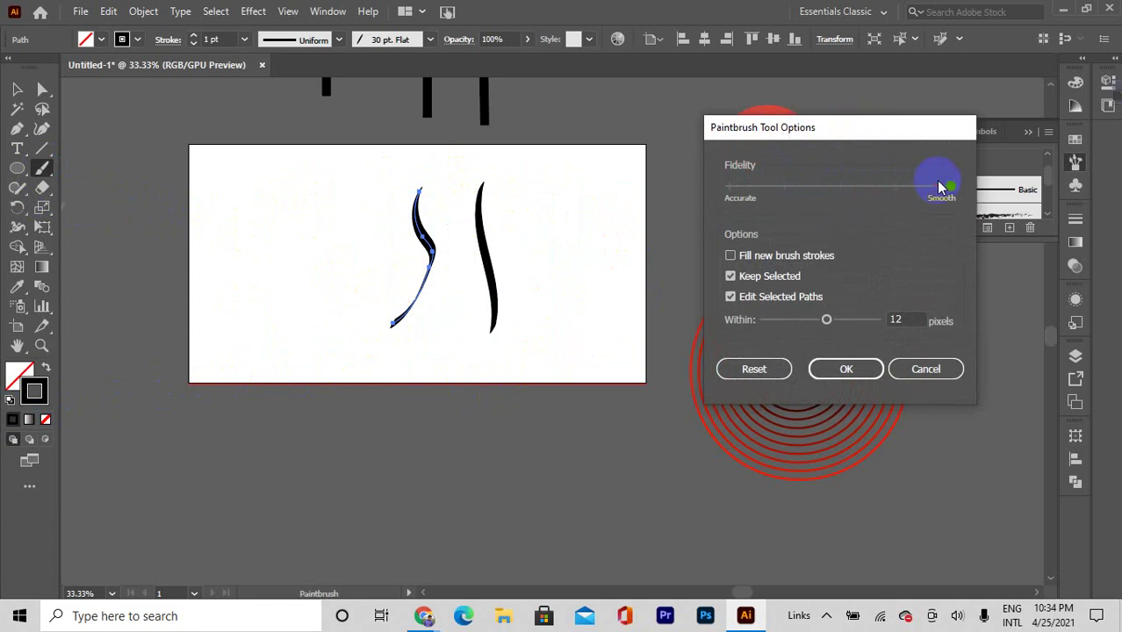
left_click(936, 190)
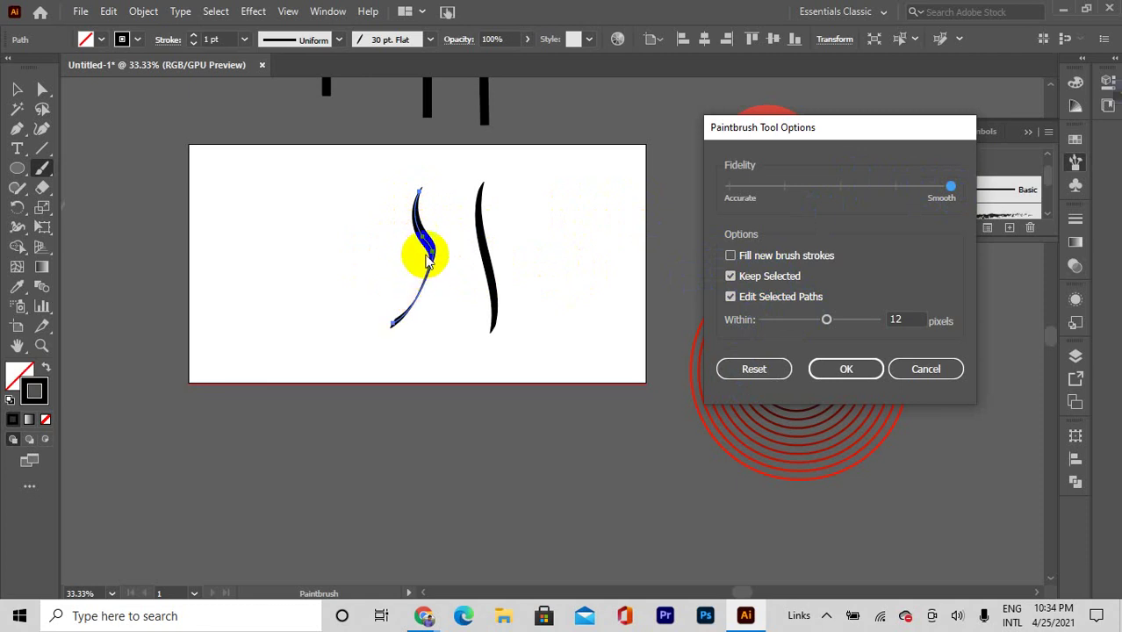
left_click(731, 278)
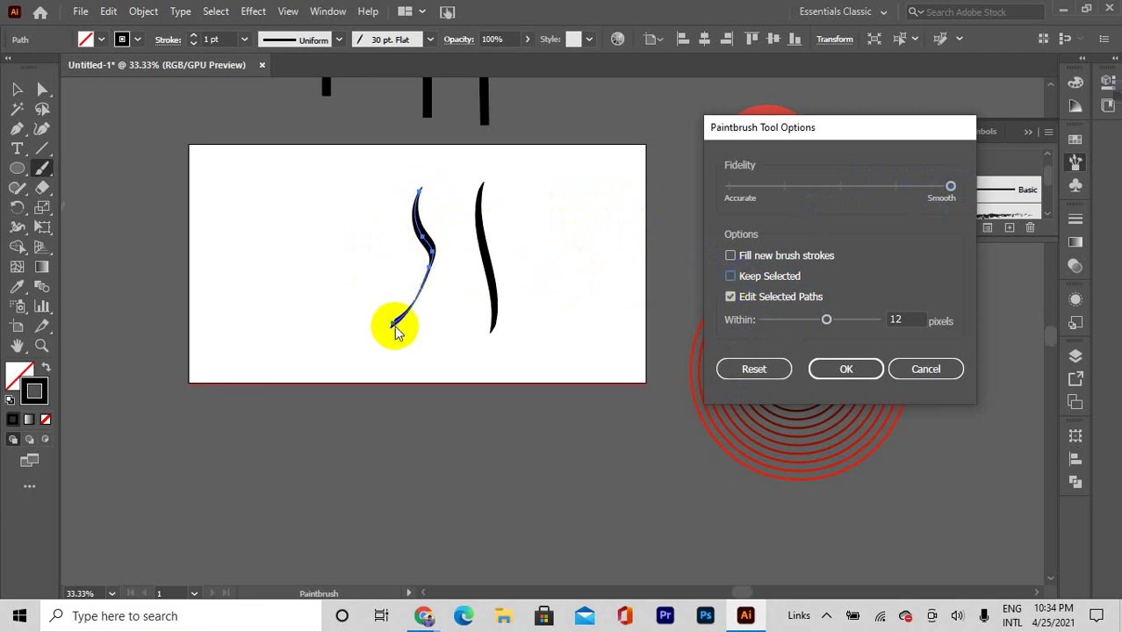
left_click(829, 369)
Paint several more curved strokes across the artboard with the 30 pt. Flat brush to test the new options
mouse_move(545, 204)
left_mouse_down()
mouse_move(561, 251)
mouse_move(525, 349)
left_mouse_up()
left_click_drag(605, 204, 559, 371)
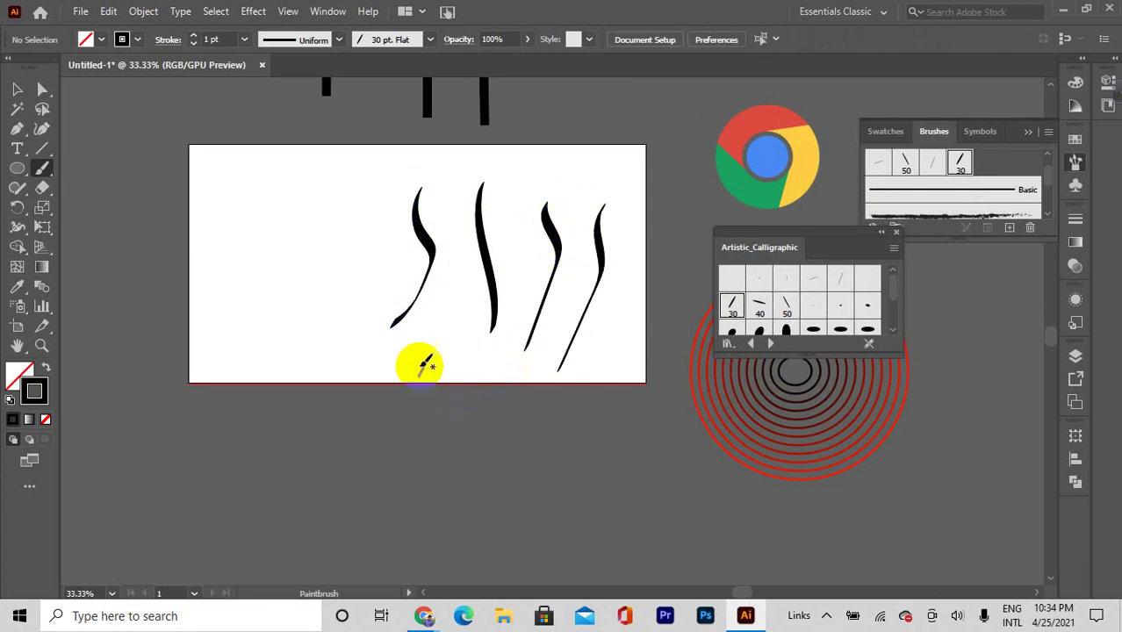
mouse_move(343, 207)
left_mouse_down()
mouse_move(344, 246)
mouse_move(270, 326)
left_mouse_up()
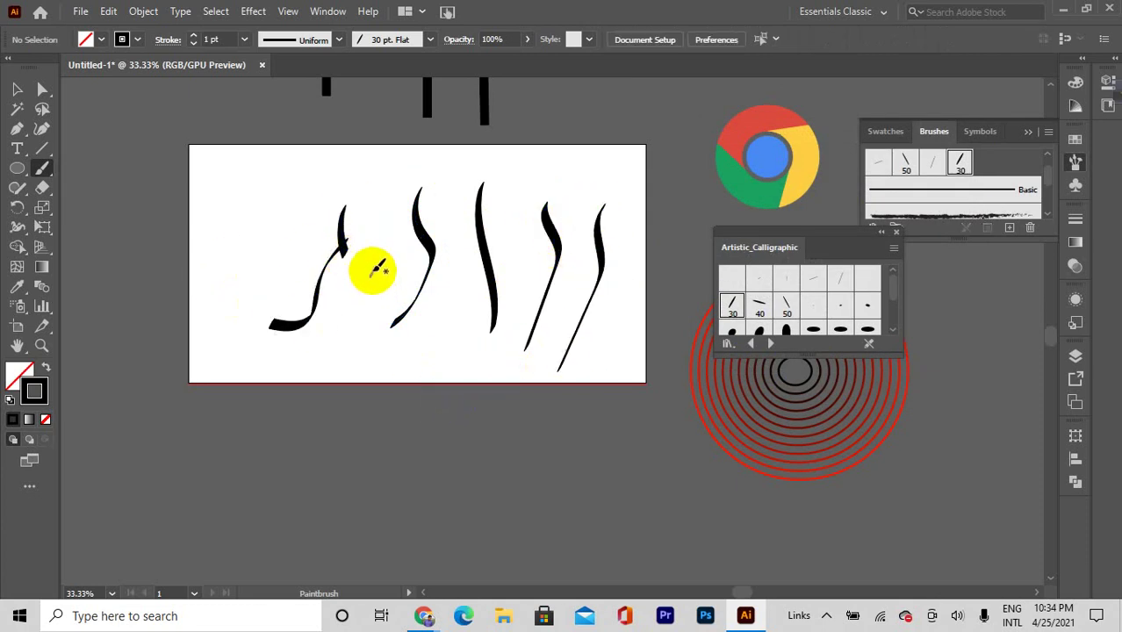
mouse_move(373, 237)
left_mouse_down()
mouse_move(376, 318)
mouse_move(261, 392)
mouse_move(280, 406)
left_mouse_up()
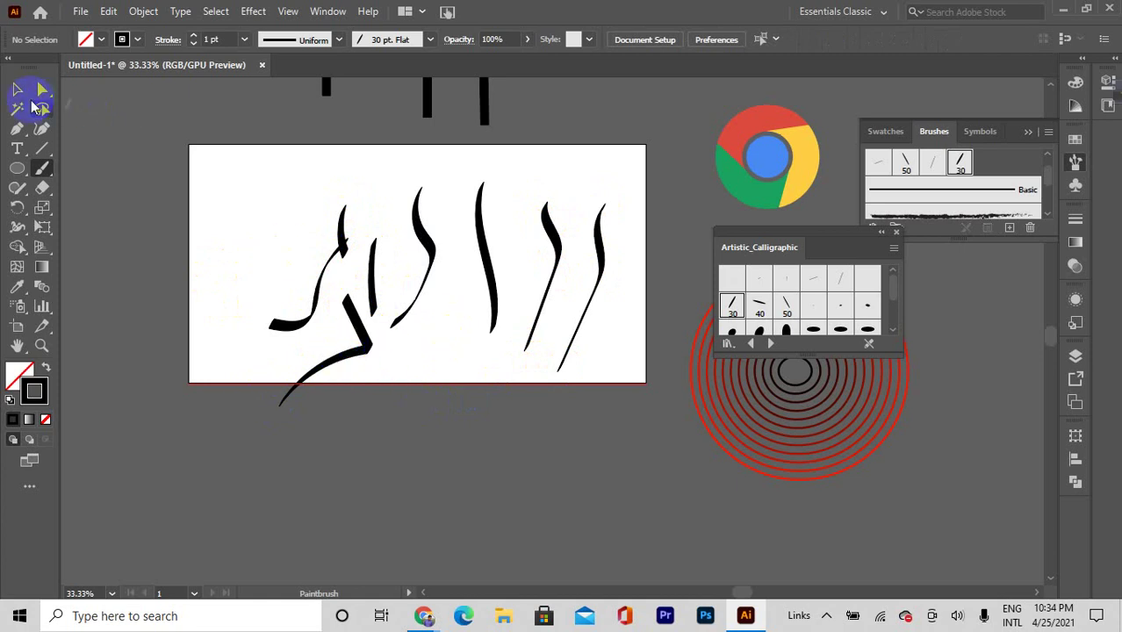
Delete all strokes from the artboard and turn Keep Selected back on in the Paintbrush Tool options
left_click_drag(197, 178, 621, 404)
key("Delete")
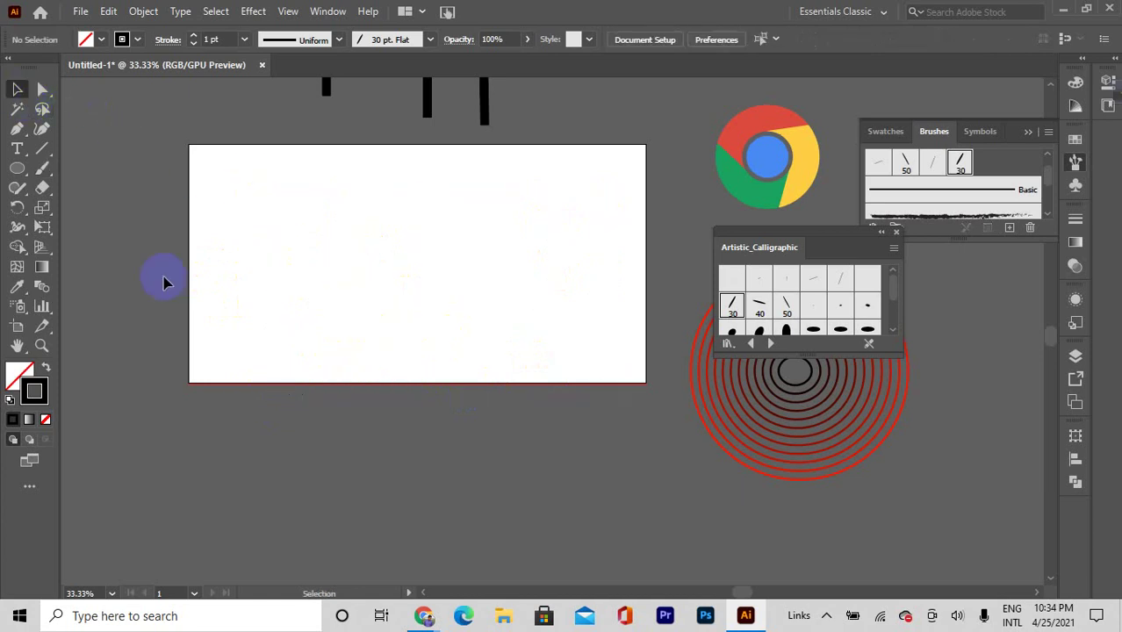
double_click(44, 169)
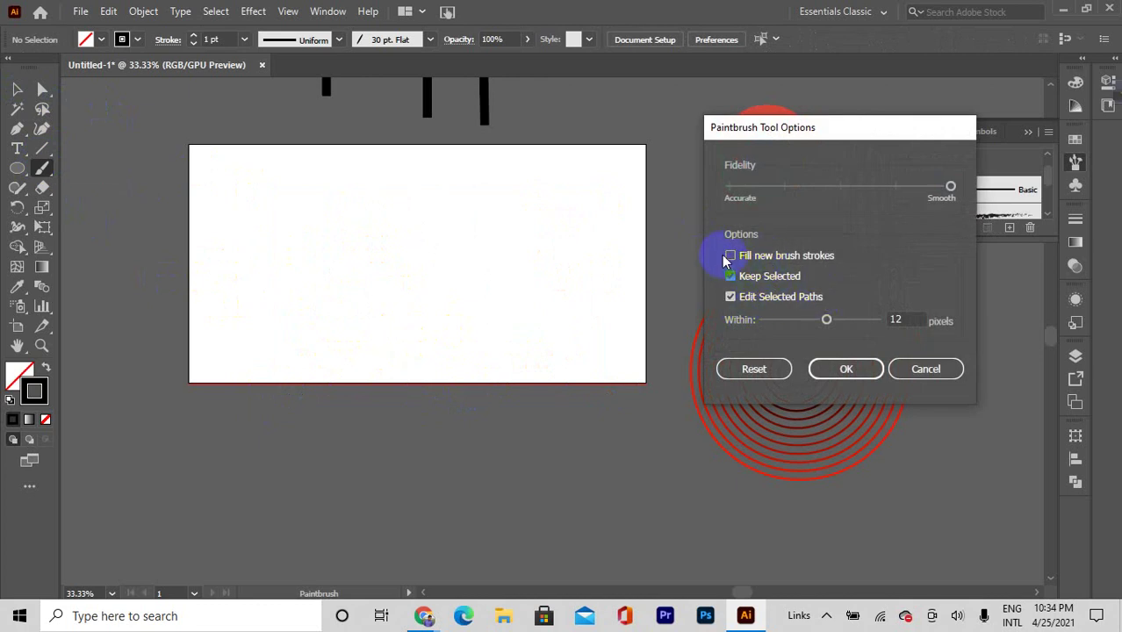
left_click(845, 369)
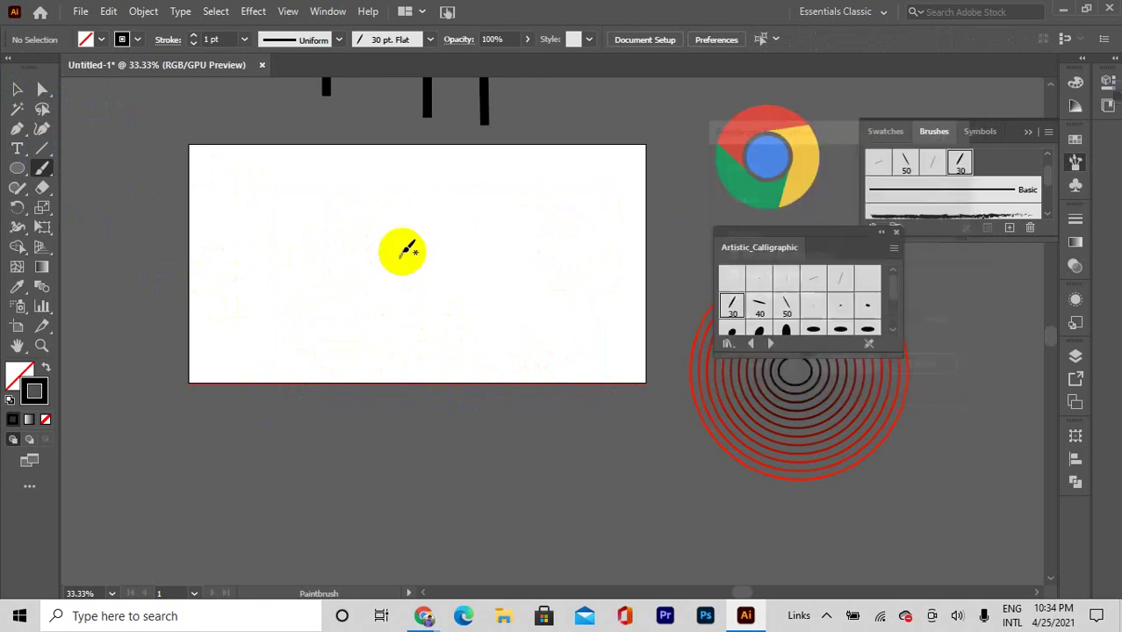
Paint a series of overlapping curved and straight 30 pt. Flat strokes across the cleared artboard
mouse_move(439, 195)
left_mouse_down()
mouse_move(435, 259)
mouse_move(386, 323)
mouse_move(504, 338)
left_mouse_up()
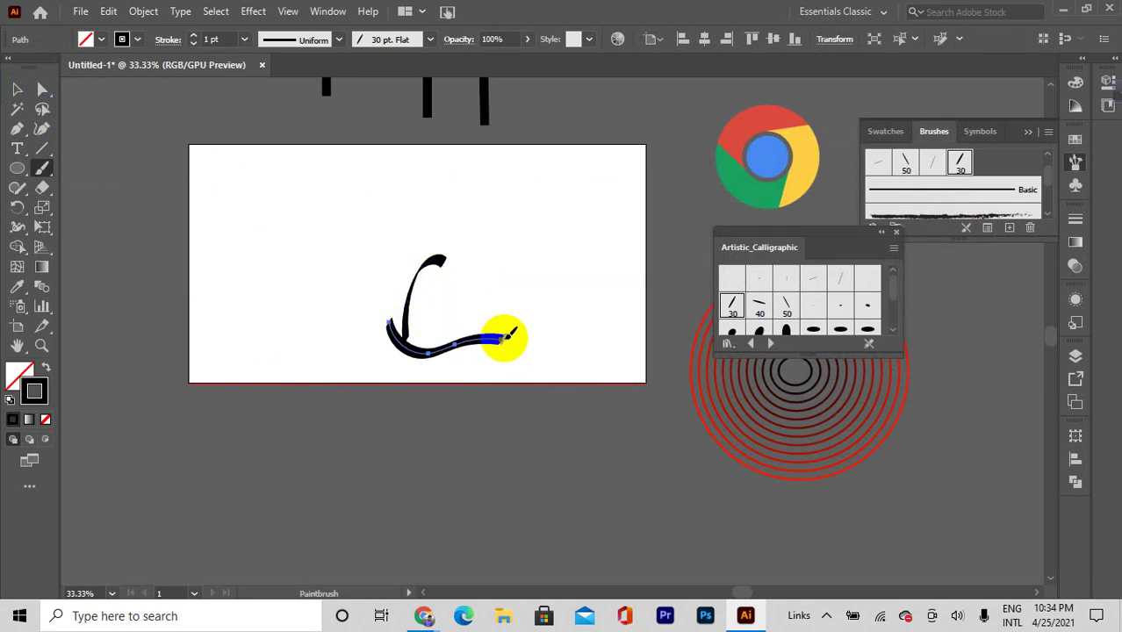
mouse_move(496, 213)
left_mouse_down()
mouse_move(439, 261)
mouse_move(507, 334)
mouse_move(379, 333)
left_mouse_up()
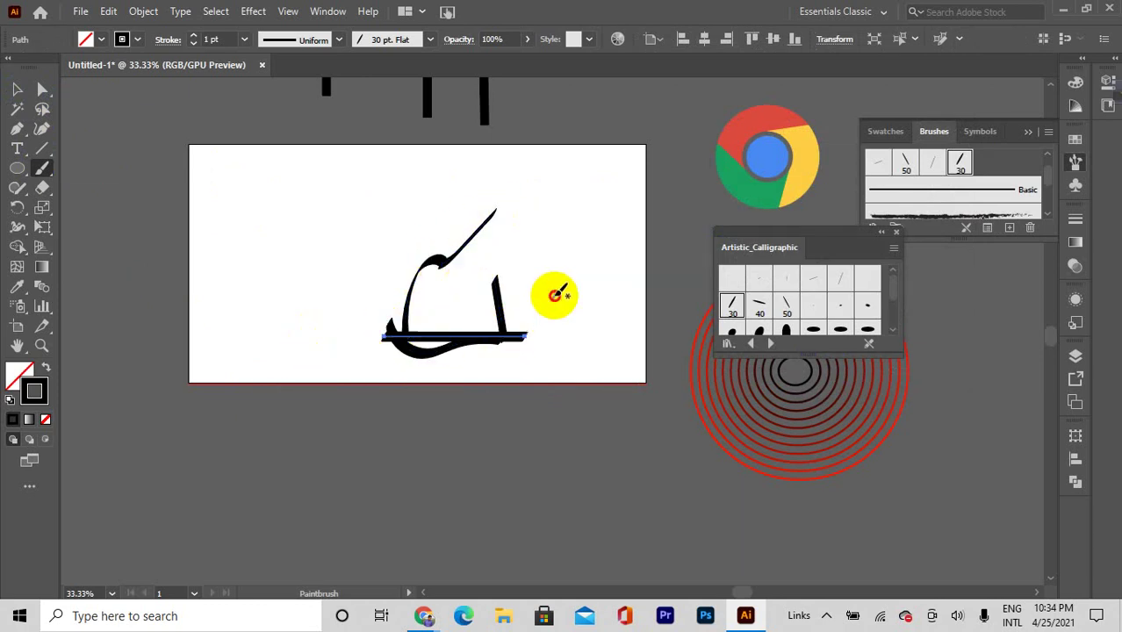
left_click_drag(554, 295, 413, 314)
mouse_move(371, 176)
left_mouse_down()
mouse_move(379, 268)
mouse_move(274, 380)
left_mouse_up()
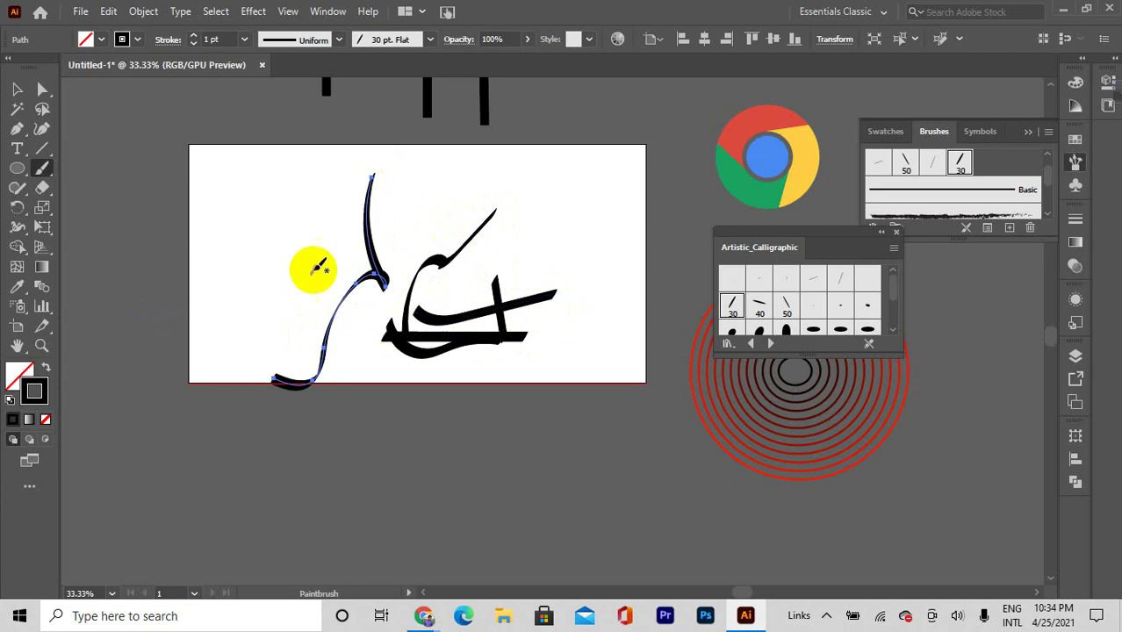
mouse_move(321, 216)
left_mouse_down()
mouse_move(211, 321)
mouse_move(187, 329)
left_mouse_up()
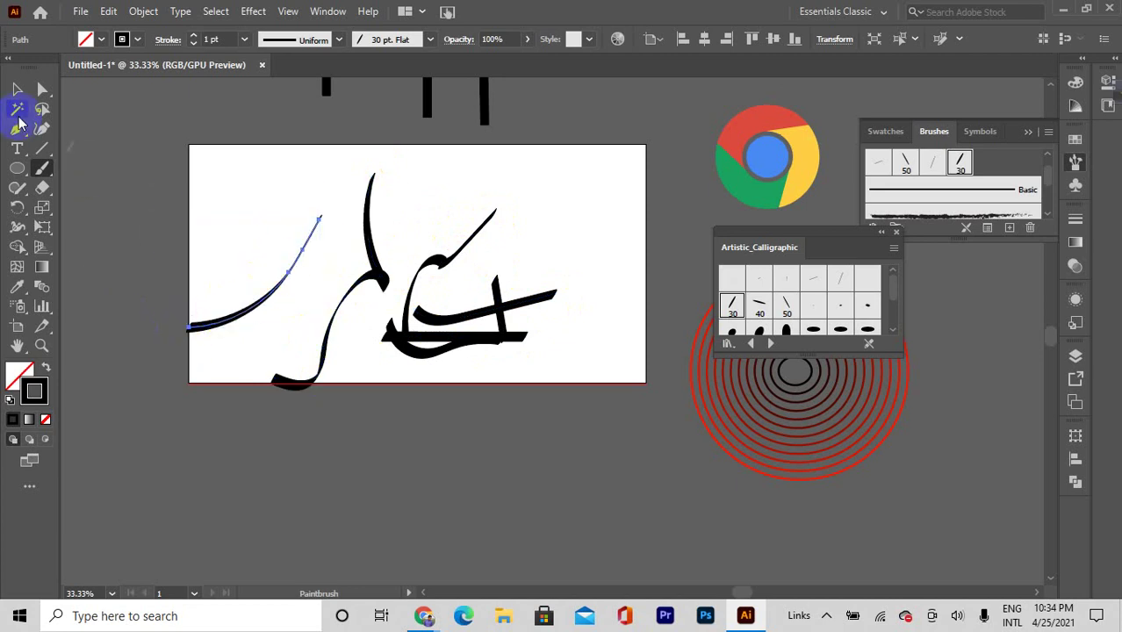
Clear the test strokes from the artboard
key("v")
left_click(534, 446)
key("ctrl+a")
key("Delete")
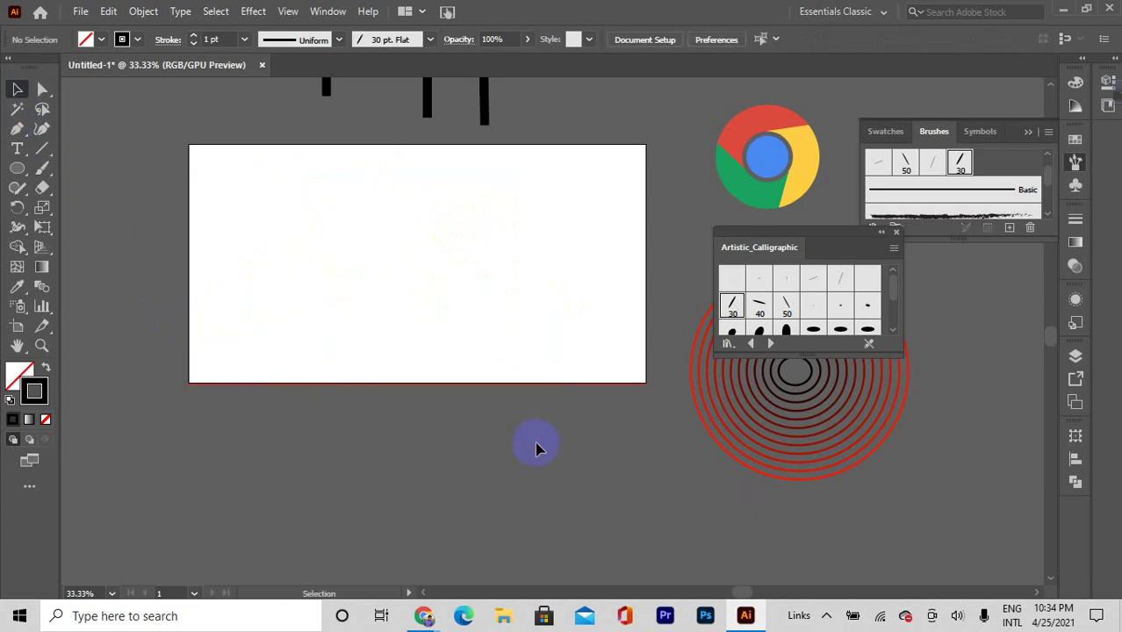
Paint calligraphic lettering with the 30 pt. Flat brush: a large looped stroke, a wavy stroke beside it and small accent marks
left_click_drag(45, 171, 95, 169)
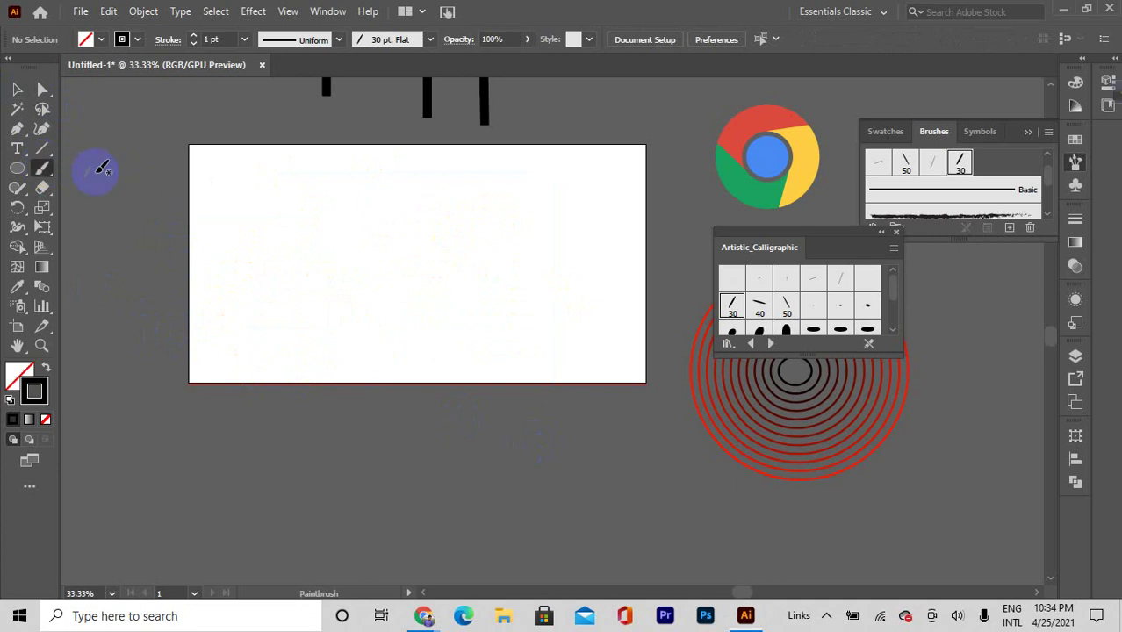
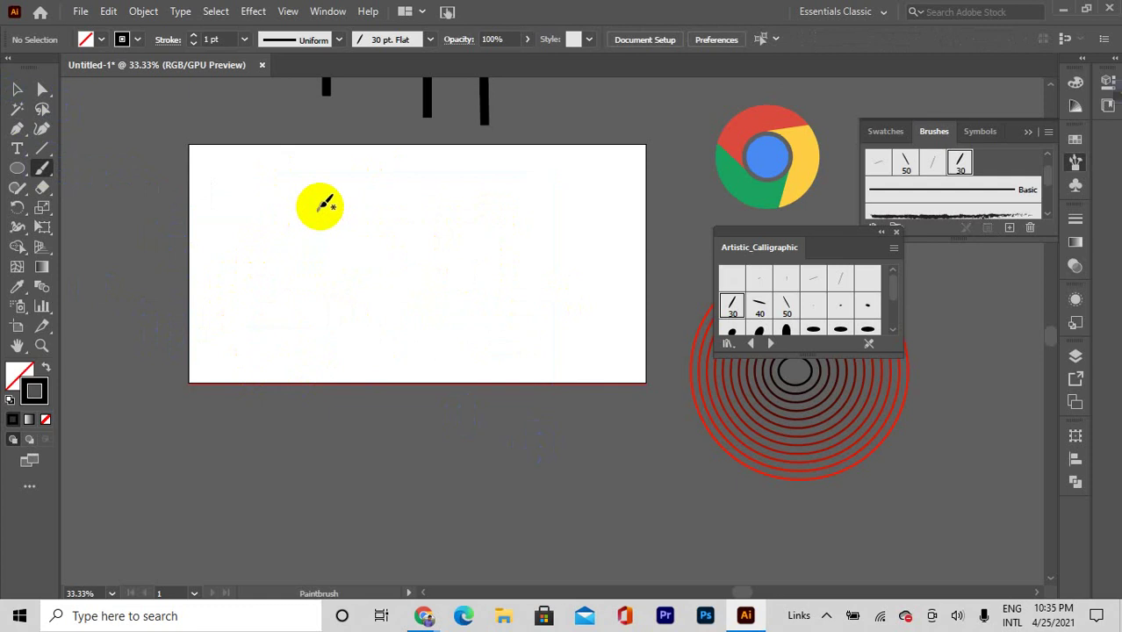
mouse_move(318, 221)
left_mouse_down()
mouse_move(423, 204)
mouse_move(373, 348)
mouse_move(337, 330)
left_mouse_up()
mouse_move(309, 254)
left_mouse_down()
mouse_move(296, 299)
mouse_move(197, 299)
left_mouse_up()
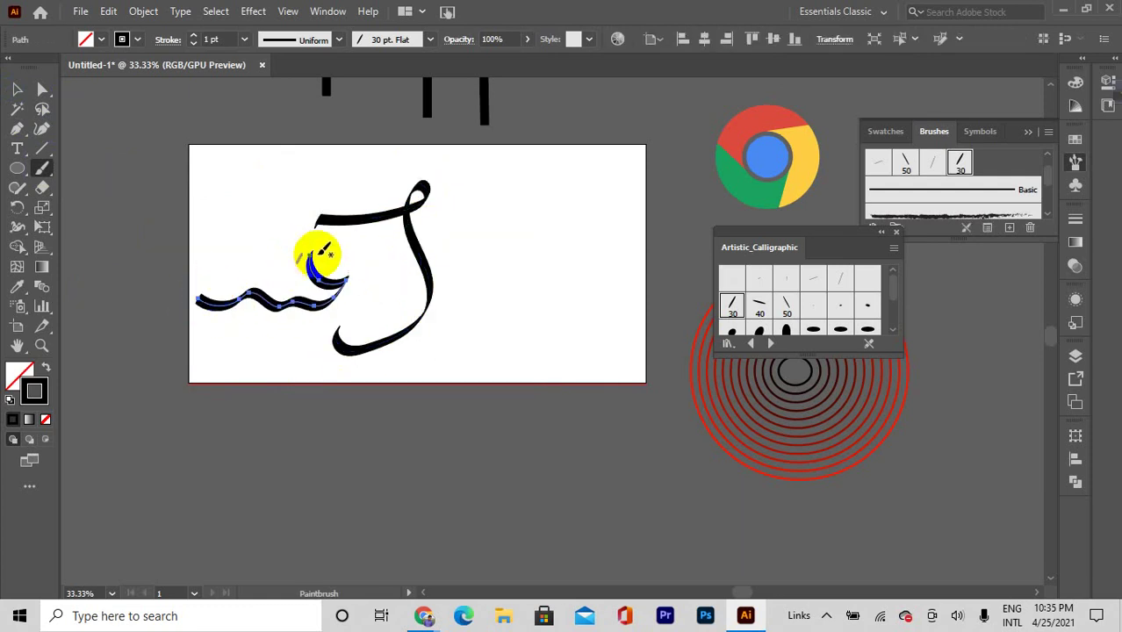
mouse_move(283, 256)
left_mouse_down()
mouse_move(267, 323)
mouse_move(268, 281)
left_mouse_up()
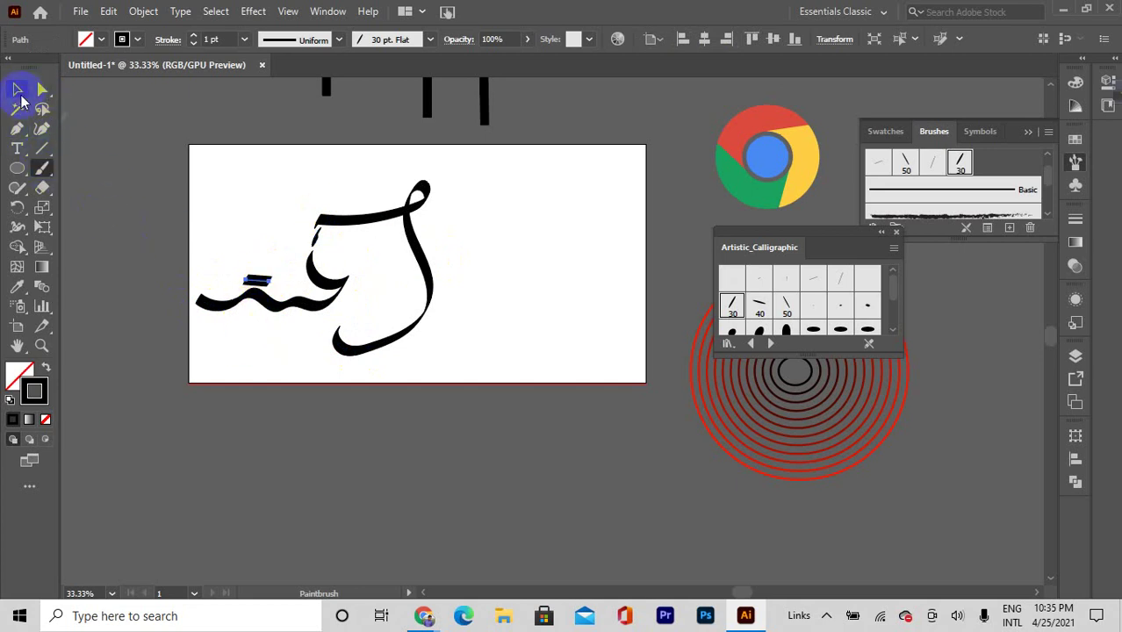
scroll(252, 176, "up", 2)
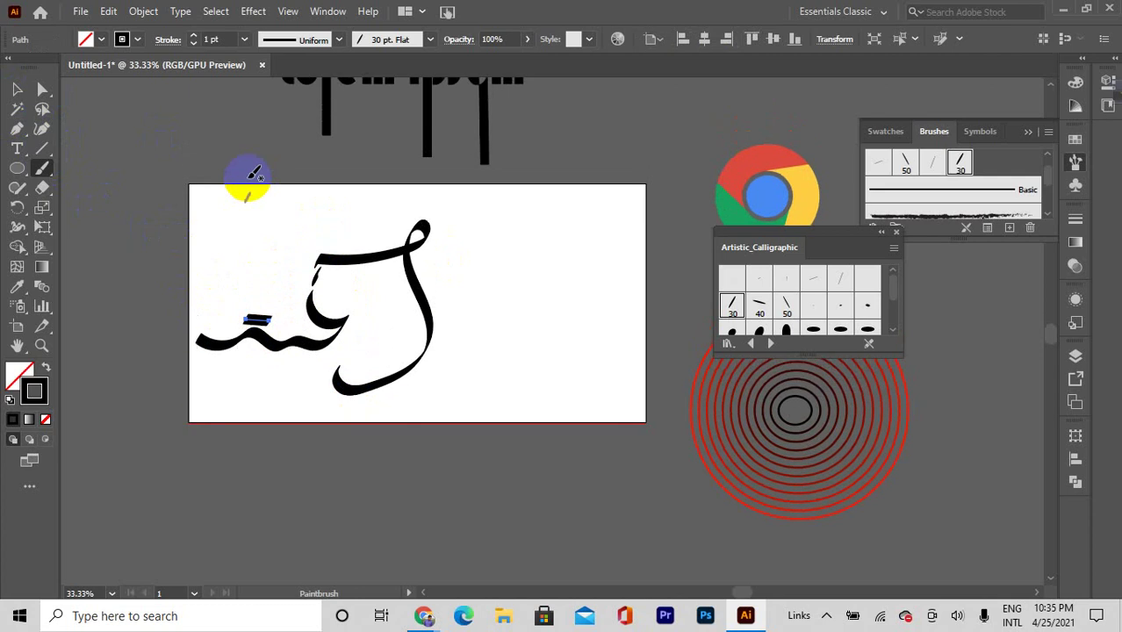
left_click(46, 168)
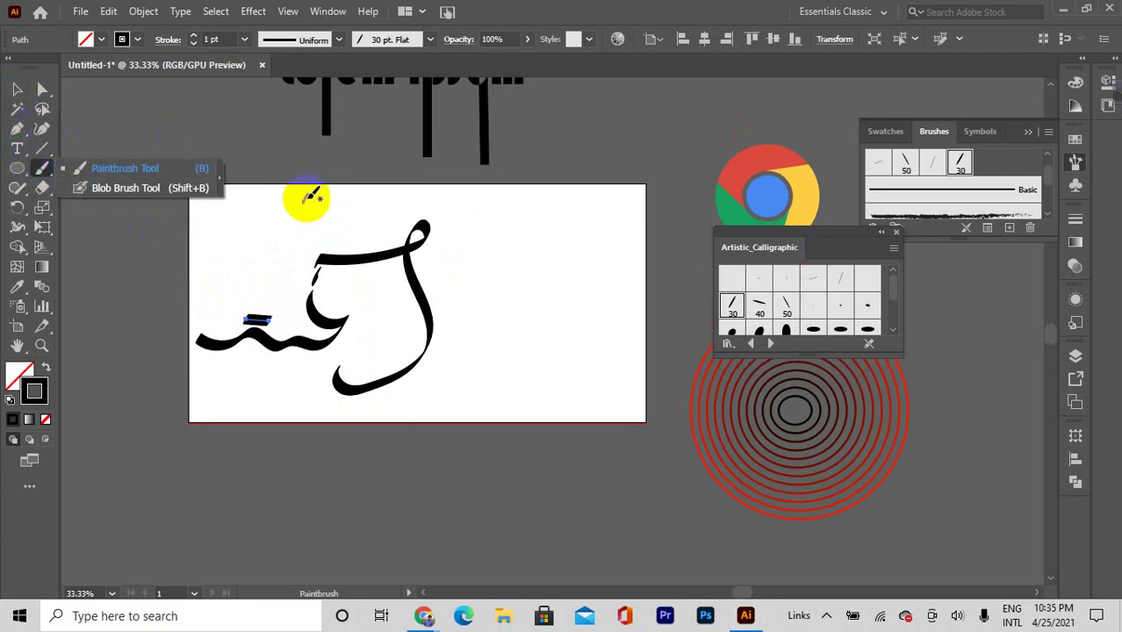
left_click(42, 168)
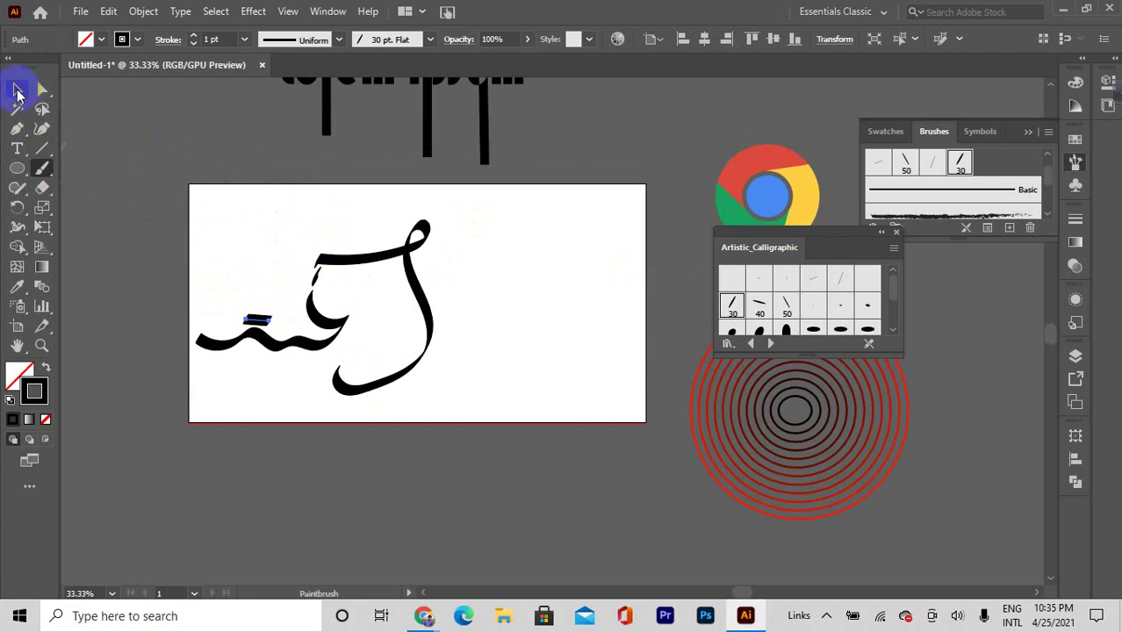
Move the large looped stroke to the right and pull two of its anchor points outward with the Direct Selection Tool
left_click(17, 91)
left_click(408, 250)
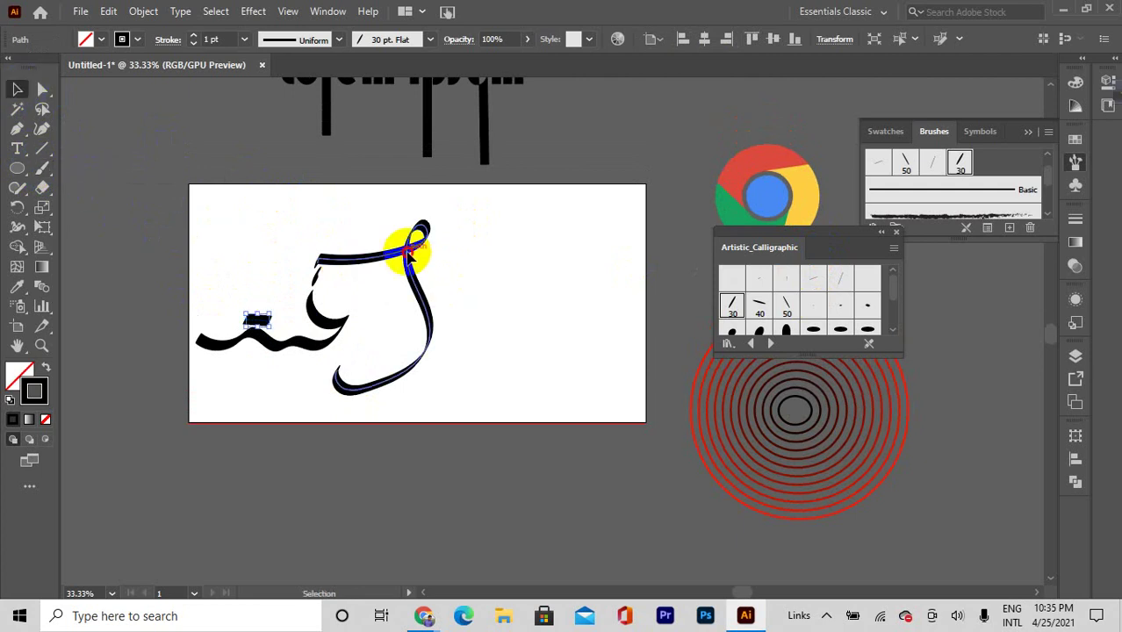
left_click(327, 325)
right_click(405, 265)
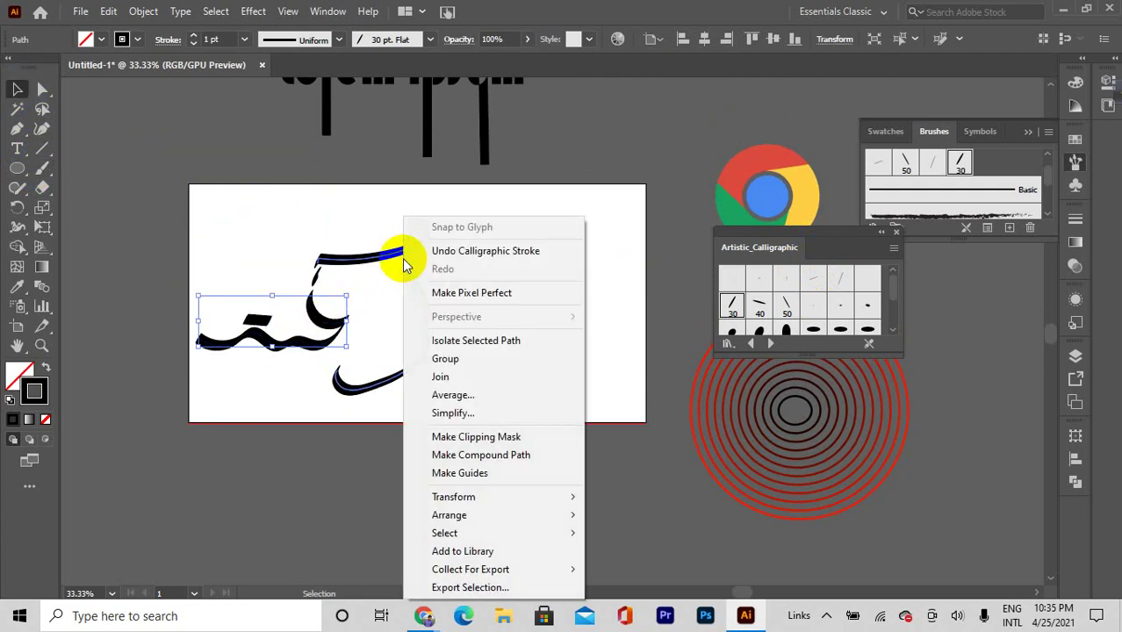
left_click(335, 270)
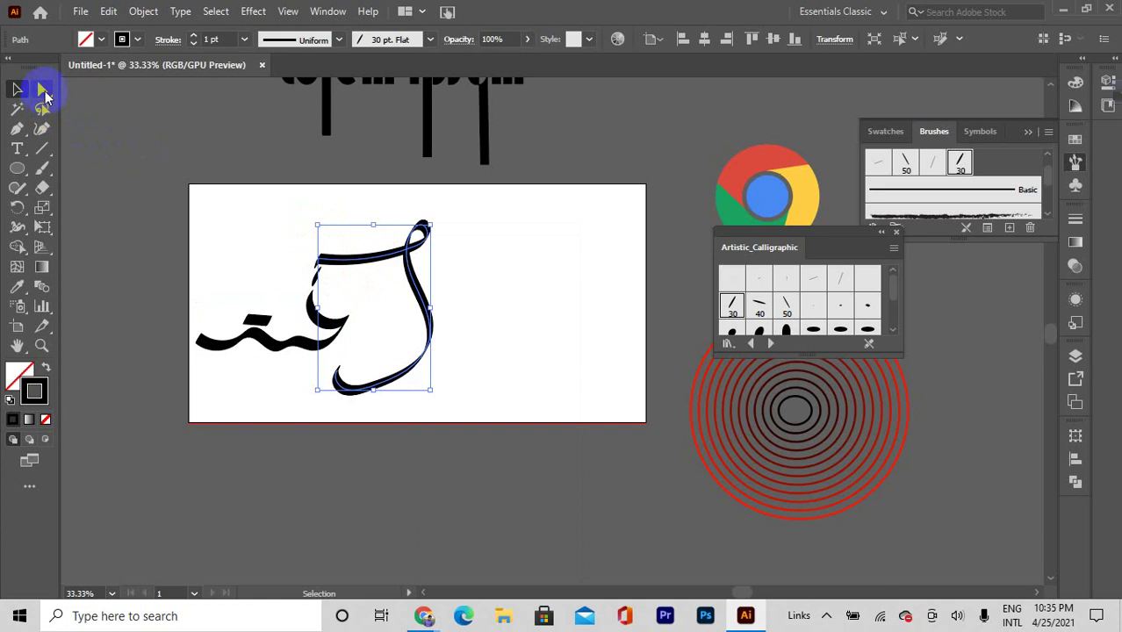
left_click(42, 91)
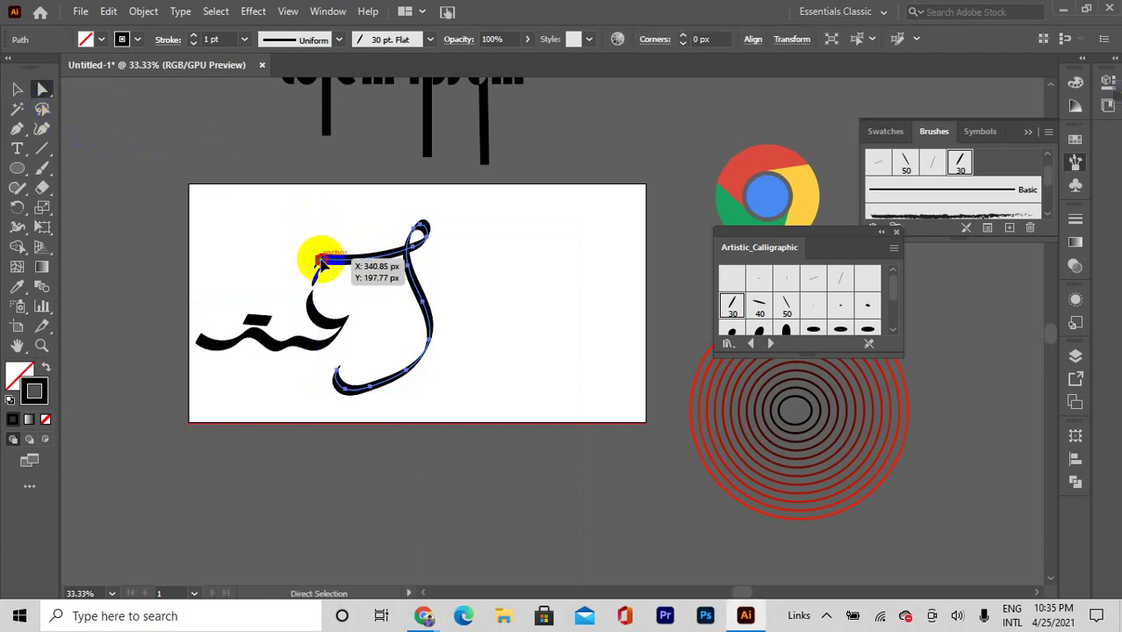
mouse_move(322, 264)
left_mouse_down()
mouse_move(230, 253)
mouse_move(459, 283)
mouse_move(482, 297)
mouse_move(569, 281)
left_mouse_up()
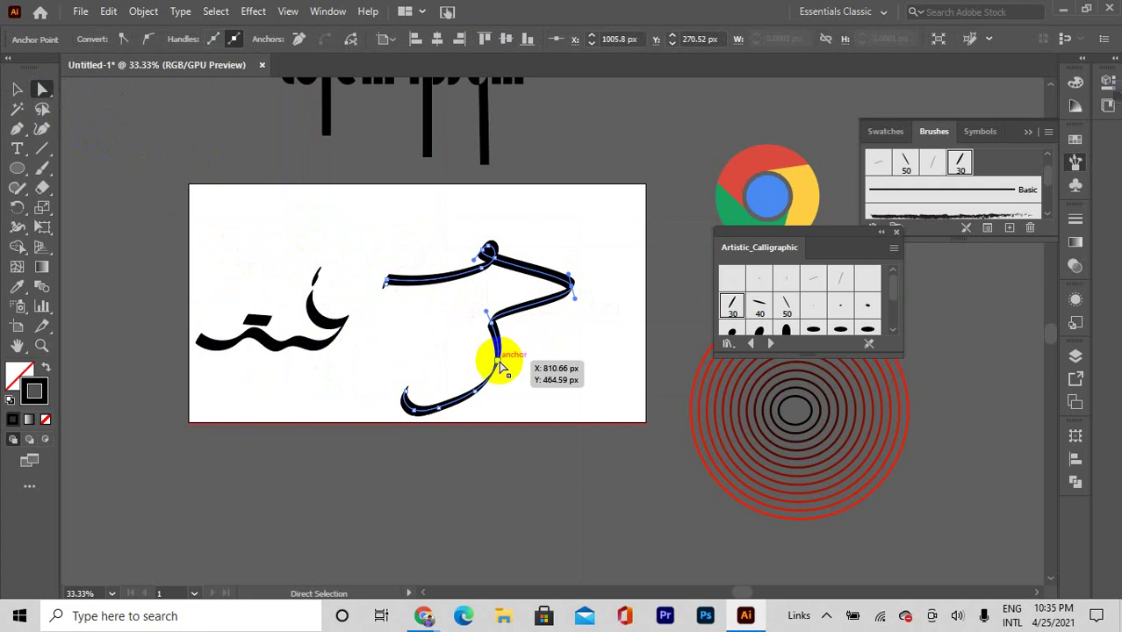
left_click_drag(501, 367, 511, 403)
left_click(596, 364)
left_click_drag(223, 237, 479, 439)
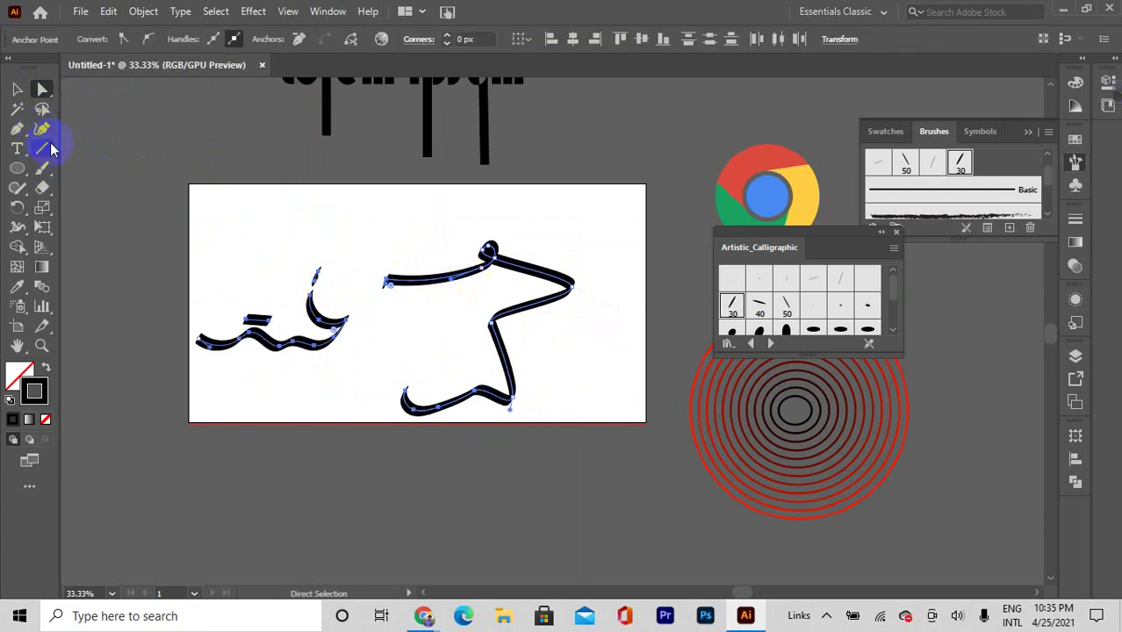
Paint a thick curve, a thin sloping line and a small dot along the upper part of the artboard
left_click_drag(45, 168, 86, 190)
mouse_move(272, 206)
left_mouse_down()
mouse_move(317, 233)
mouse_move(358, 211)
left_mouse_up()
left_click_drag(527, 198, 616, 221)
left_click_drag(357, 192, 358, 192)
Paint a thick sloping curve across the artboard's upper edge with the Blob Brush Tool and an upright oval calligraphic brush
left_click_drag(40, 168, 95, 185)
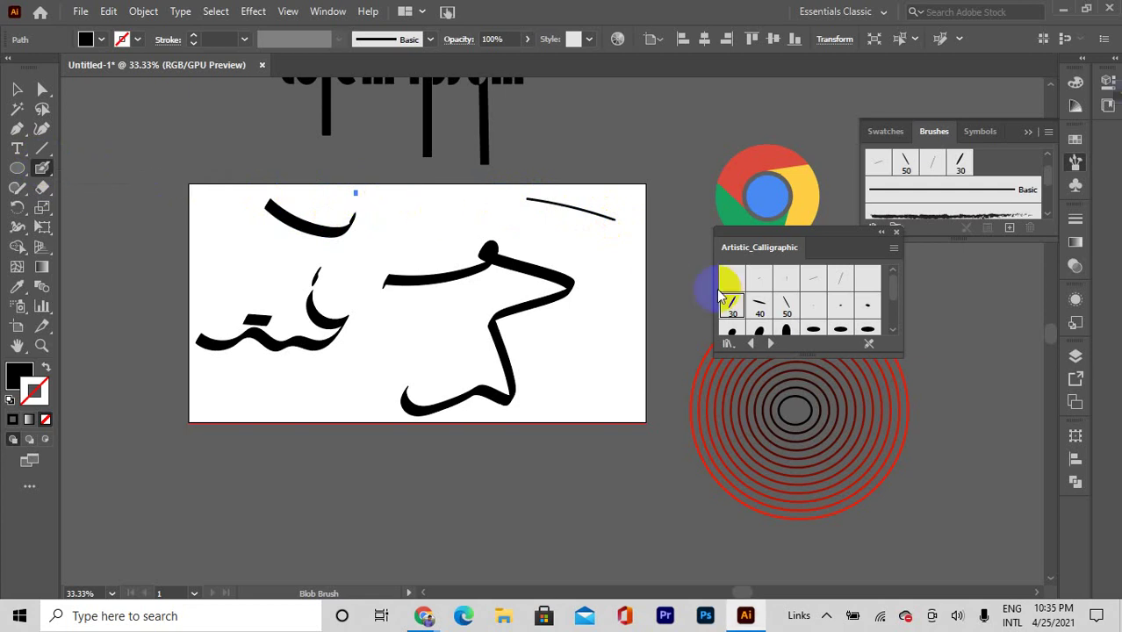
left_click(781, 331)
left_click_drag(363, 184, 517, 237)
scroll(421, 216, "up", 4)
scroll(437, 205, "up", 3)
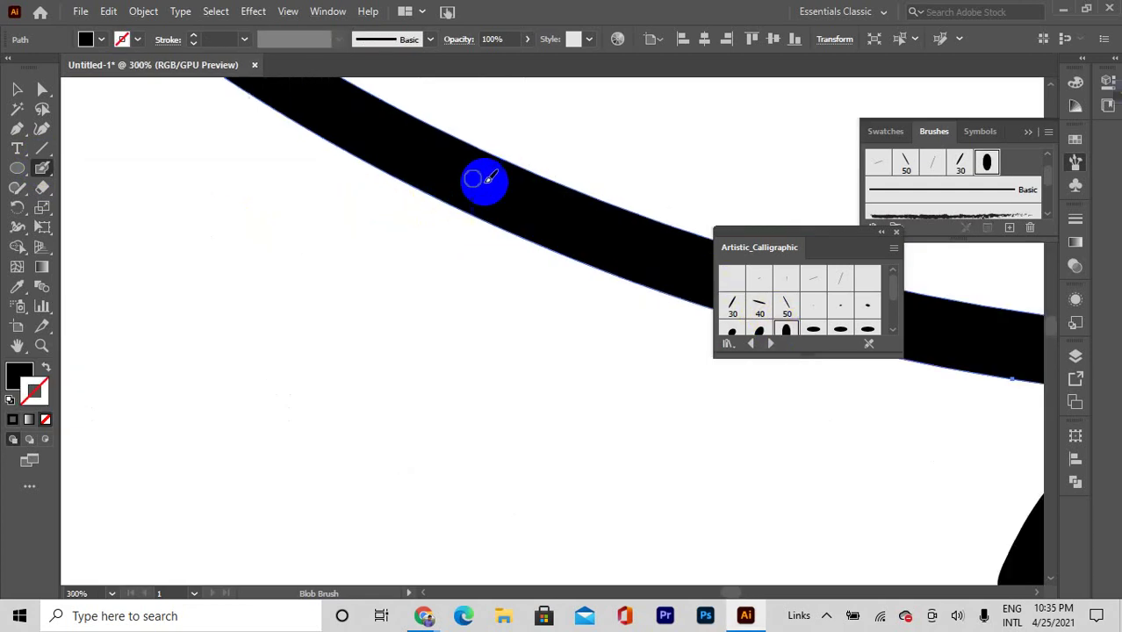
mouse_move(438, 156)
left_mouse_down()
mouse_move(494, 195)
mouse_move(444, 228)
left_mouse_up()
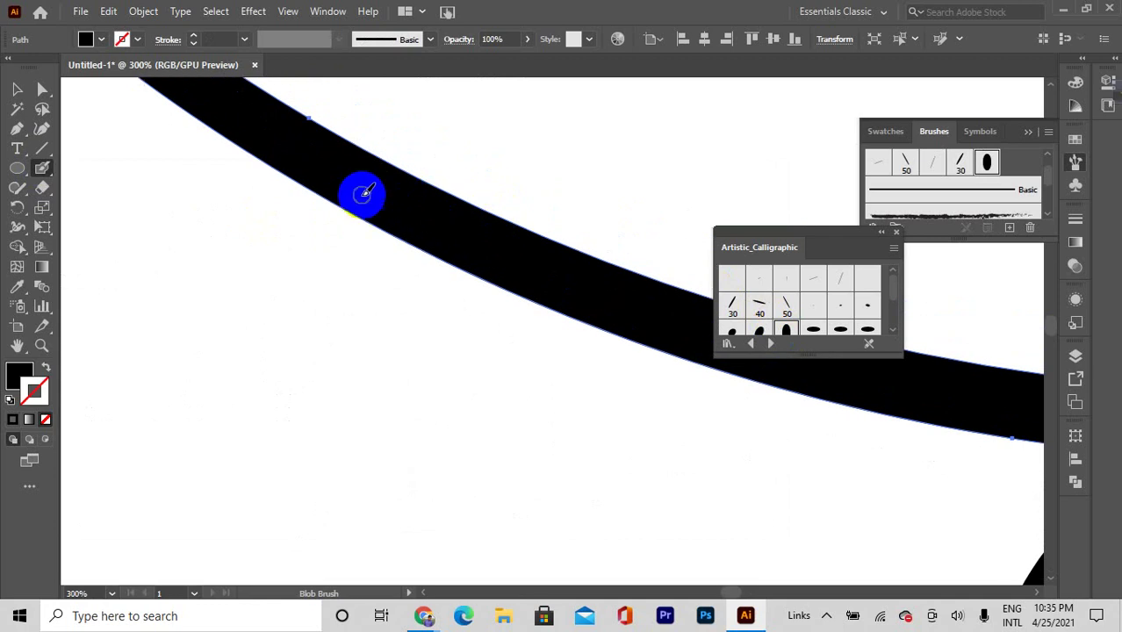
Paint a short diagonal Blob Brush line below the thick curve and move it farther down and to the right
mouse_move(363, 193)
left_mouse_down()
mouse_move(431, 230)
mouse_move(416, 183)
mouse_move(357, 220)
left_mouse_up()
left_click_drag(213, 262, 386, 392)
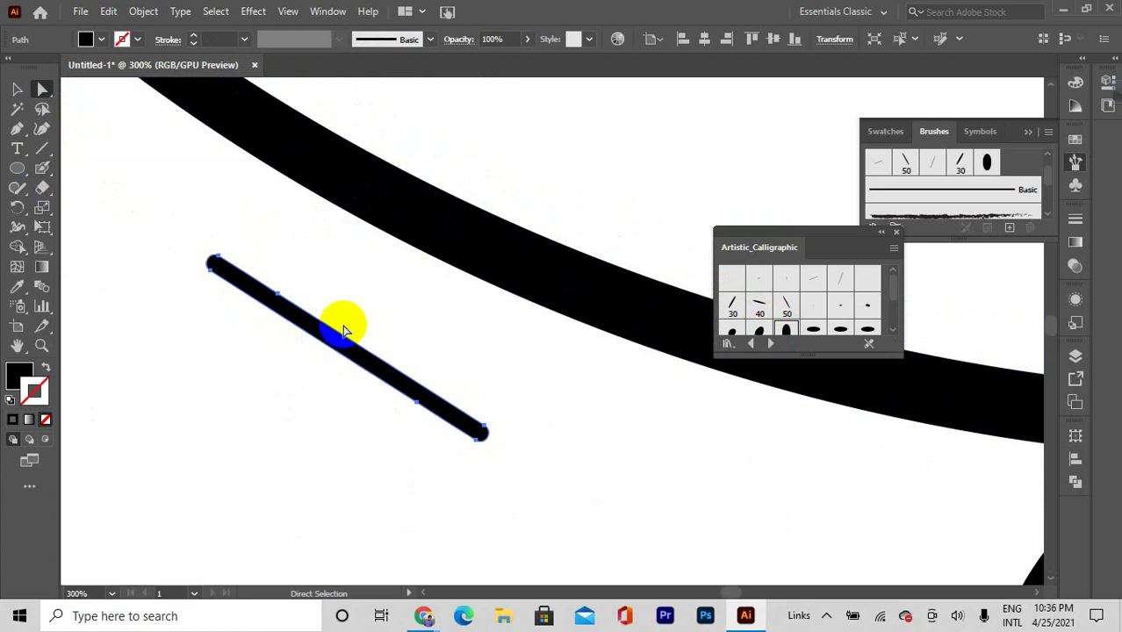
left_click_drag(282, 303, 403, 388)
Set the fill colour of the short diagonal Blob Brush line to red C80010
left_click(30, 381)
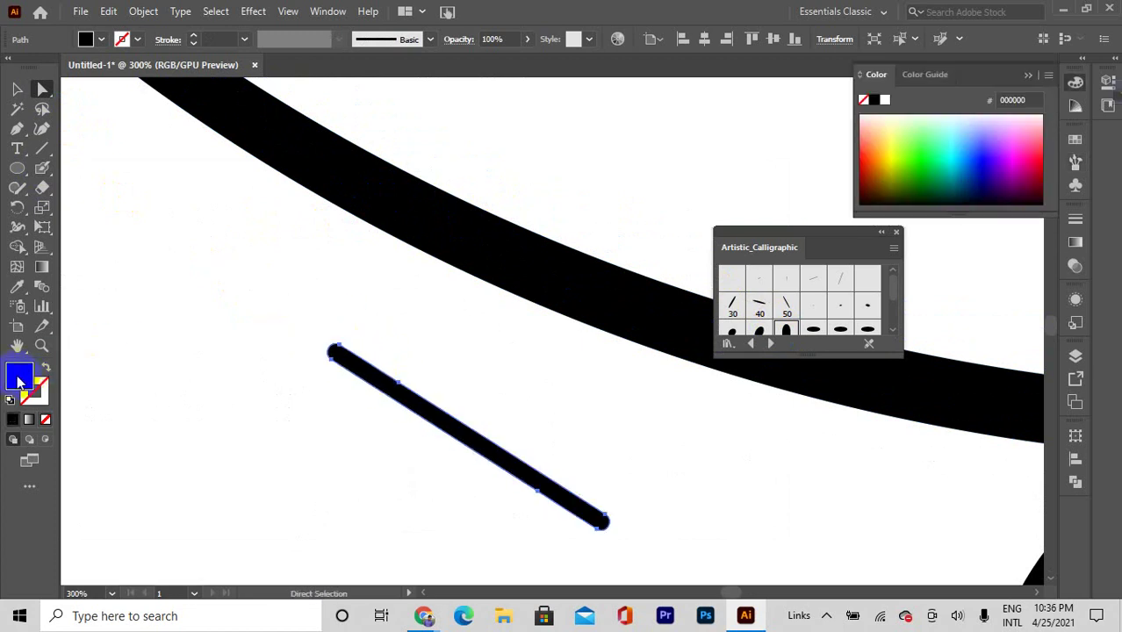
left_click(882, 145)
left_click_drag(881, 145, 834, 206)
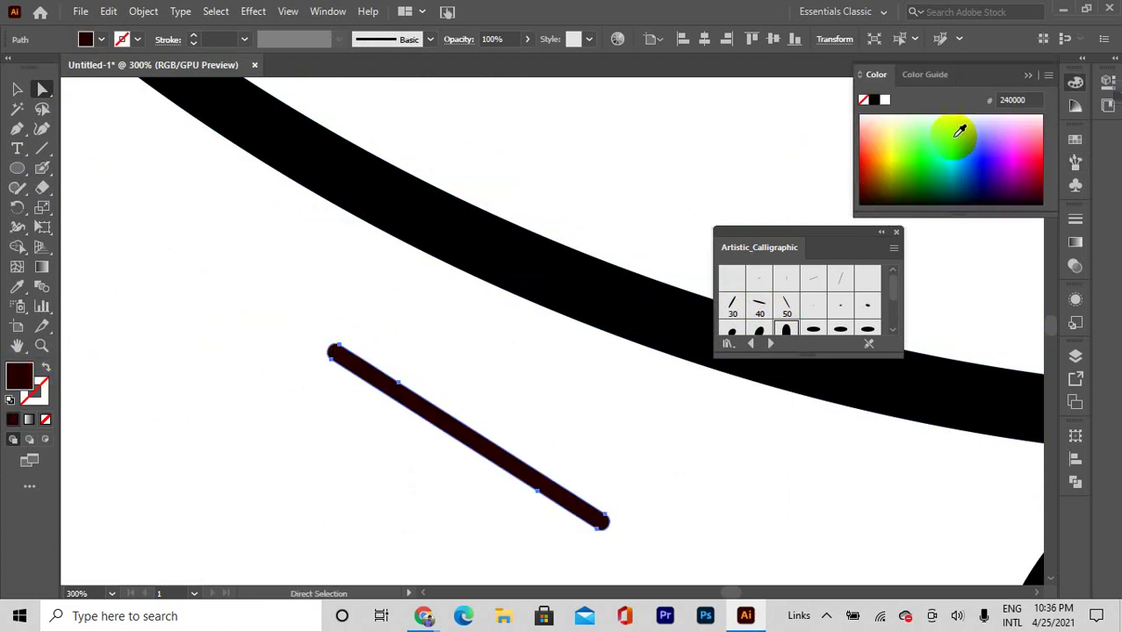
mouse_move(959, 126)
left_mouse_down()
mouse_move(932, 120)
mouse_move(904, 164)
left_mouse_up()
left_click_drag(874, 195, 1037, 160)
scroll(393, 234, "down", 4)
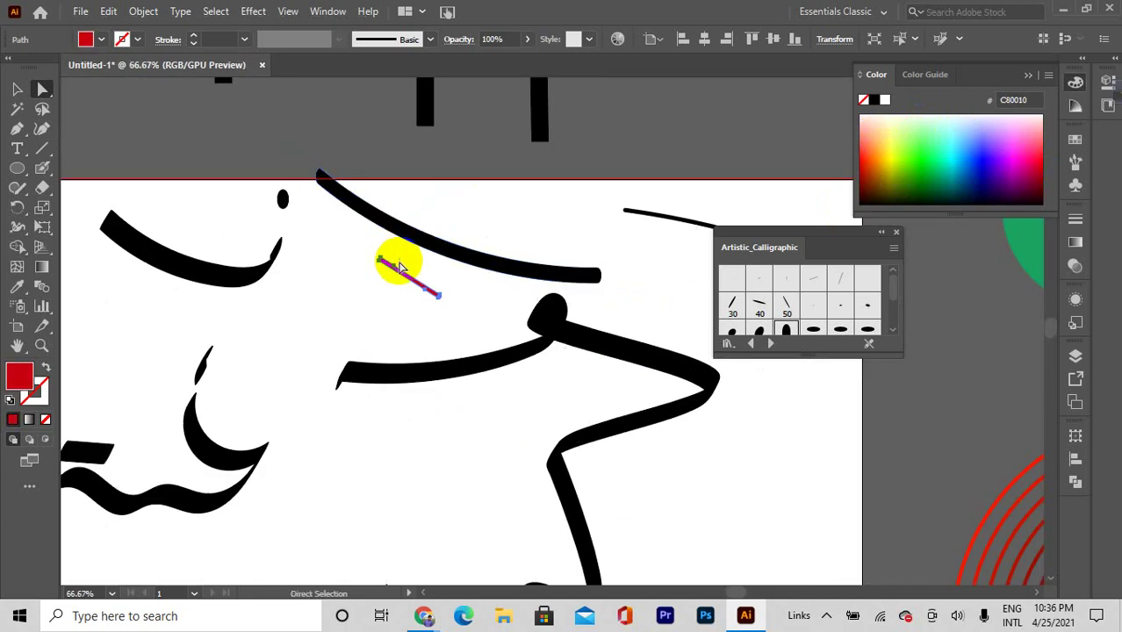
Give the reshaped looped Paintbrush path no fill and set its stroke colour to red F90000
left_click(439, 369)
left_click_drag(945, 128, 942, 199)
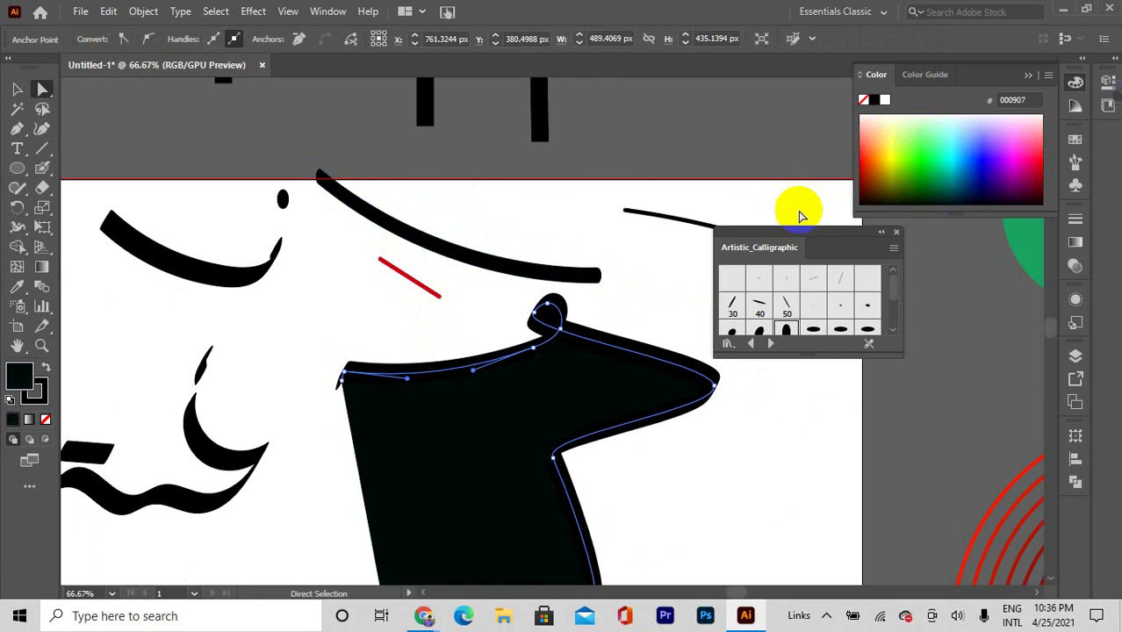
left_click(44, 420)
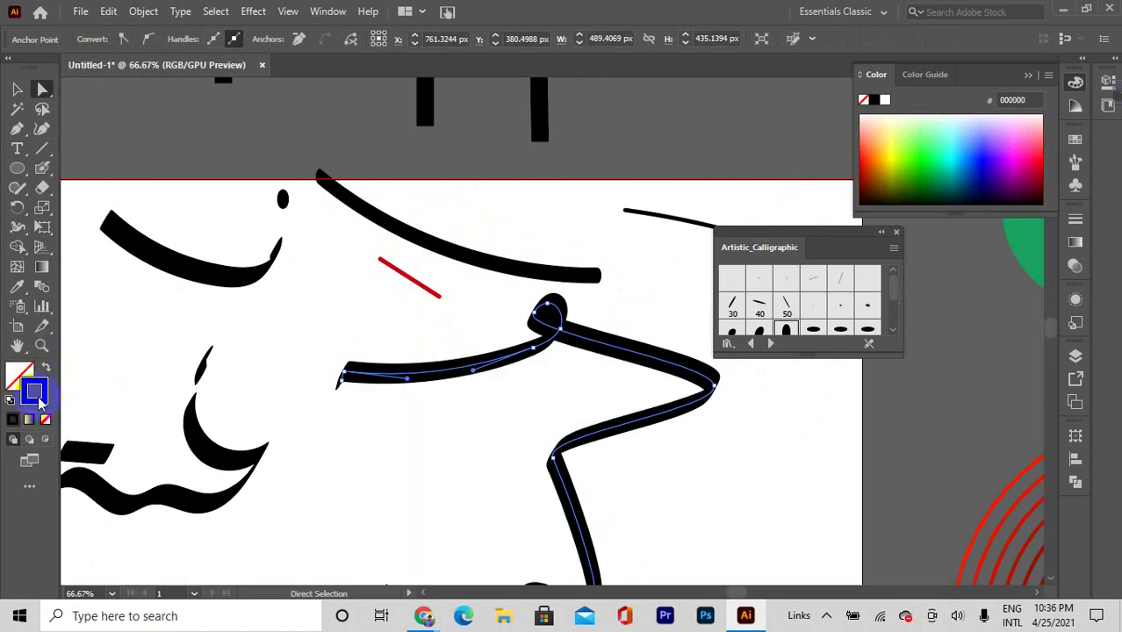
double_click(35, 395)
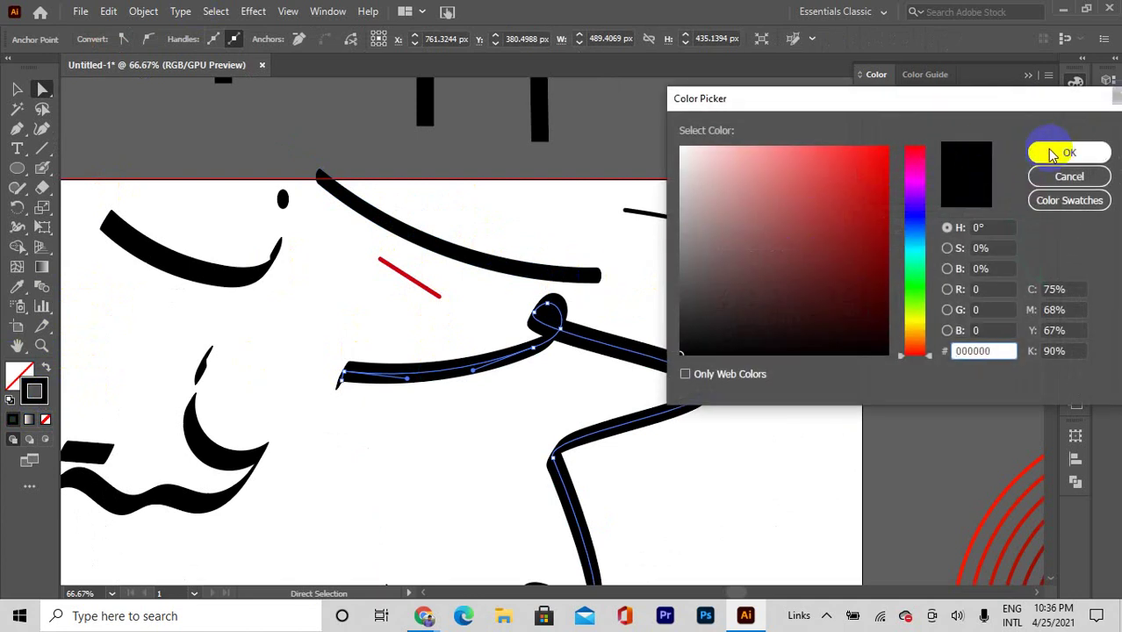
left_click_drag(882, 138, 916, 150)
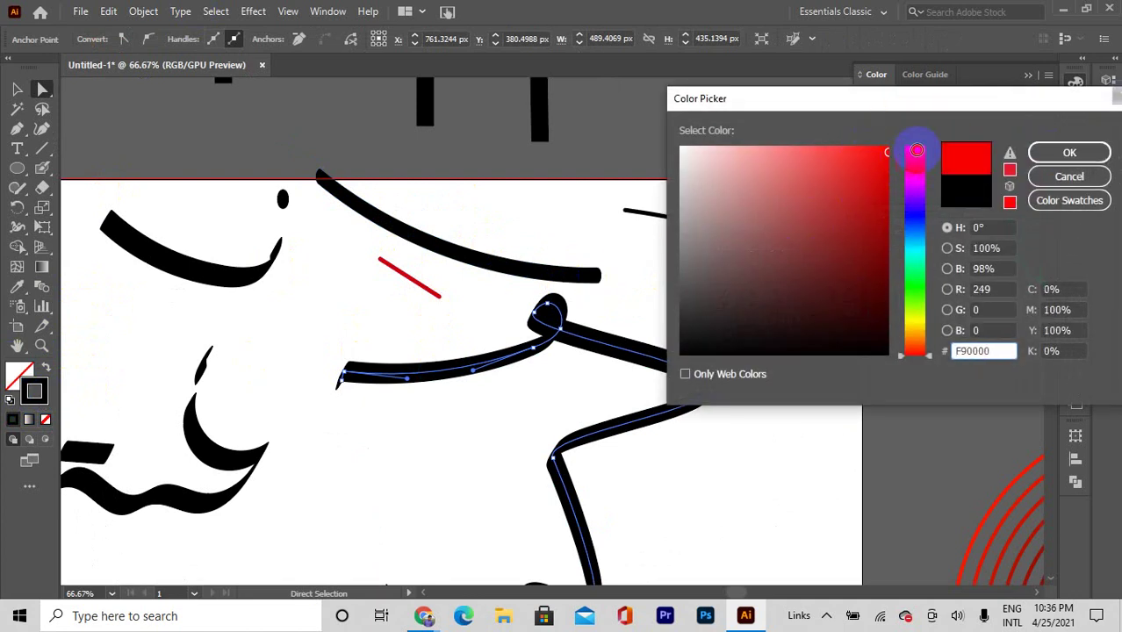
left_click(1070, 153)
Move the calligraphic brush library aside and delete the Lorem ipsum text together with all strokes on the artboard
scroll(696, 257, "down", 5, "alt")
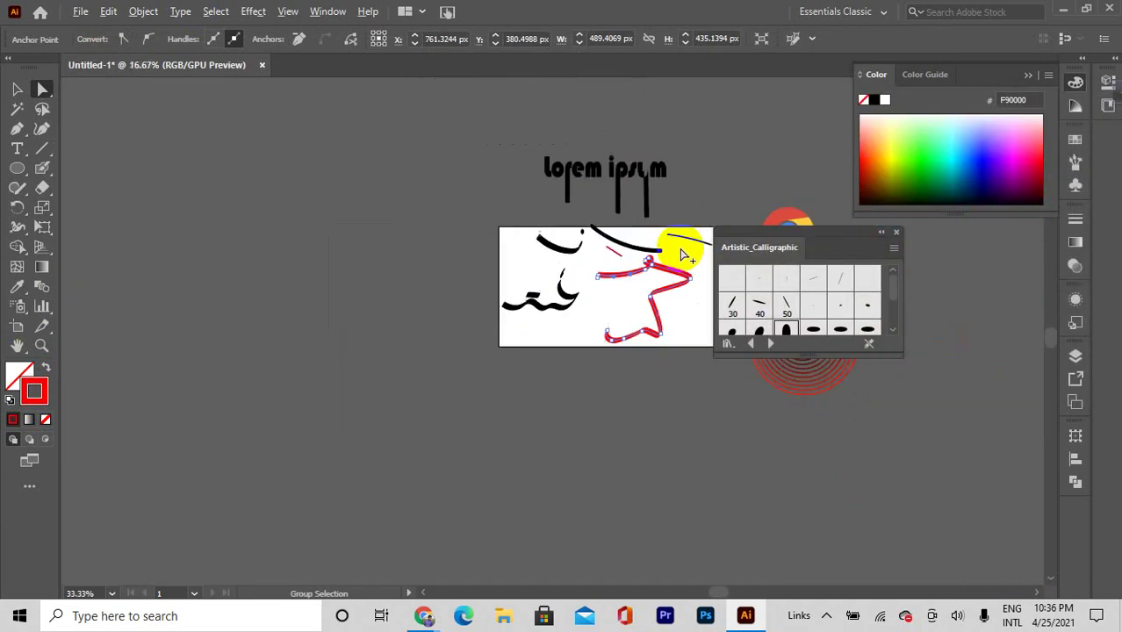
scroll(693, 331, "down", 1, "alt")
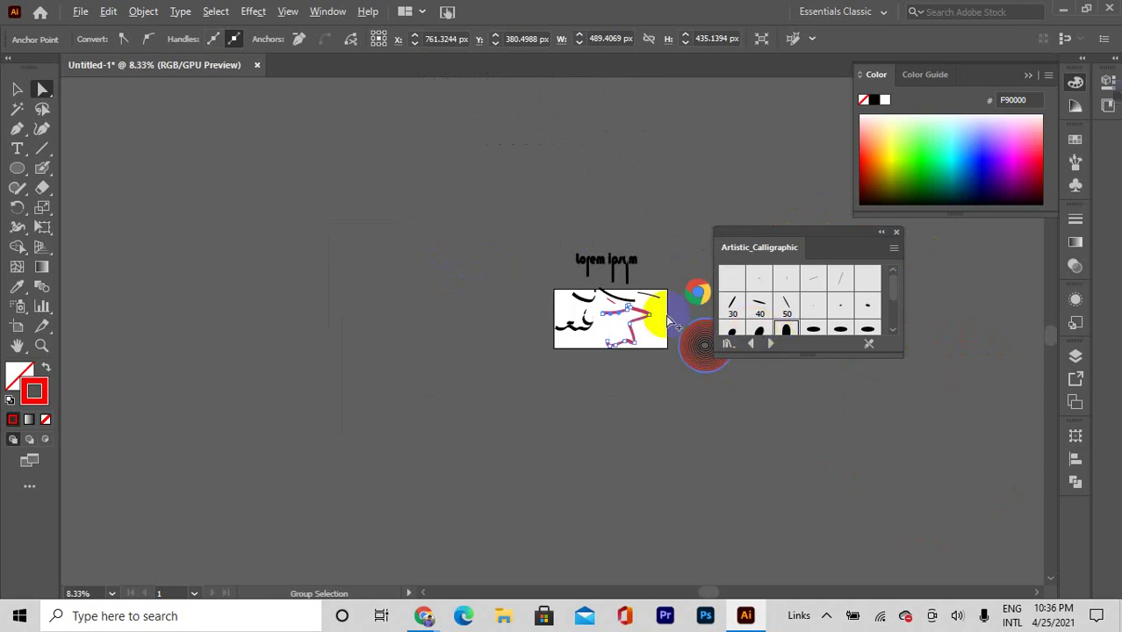
scroll(667, 322, "up", 3, "alt")
left_click_drag(868, 234, 1091, 255)
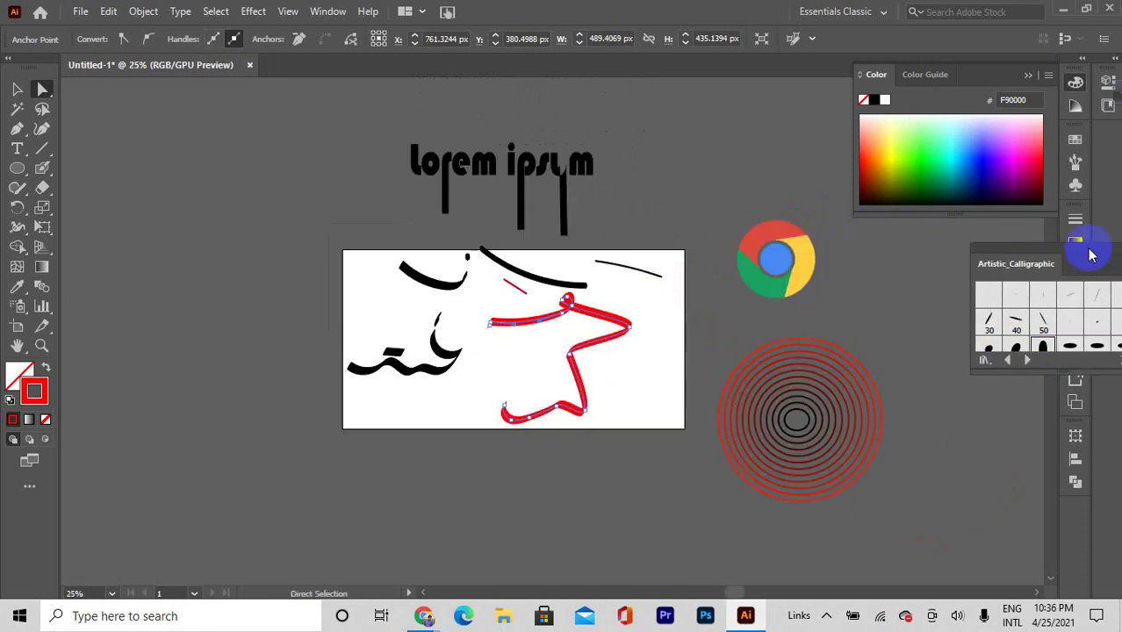
key("ctrl+a")
key("Delete")
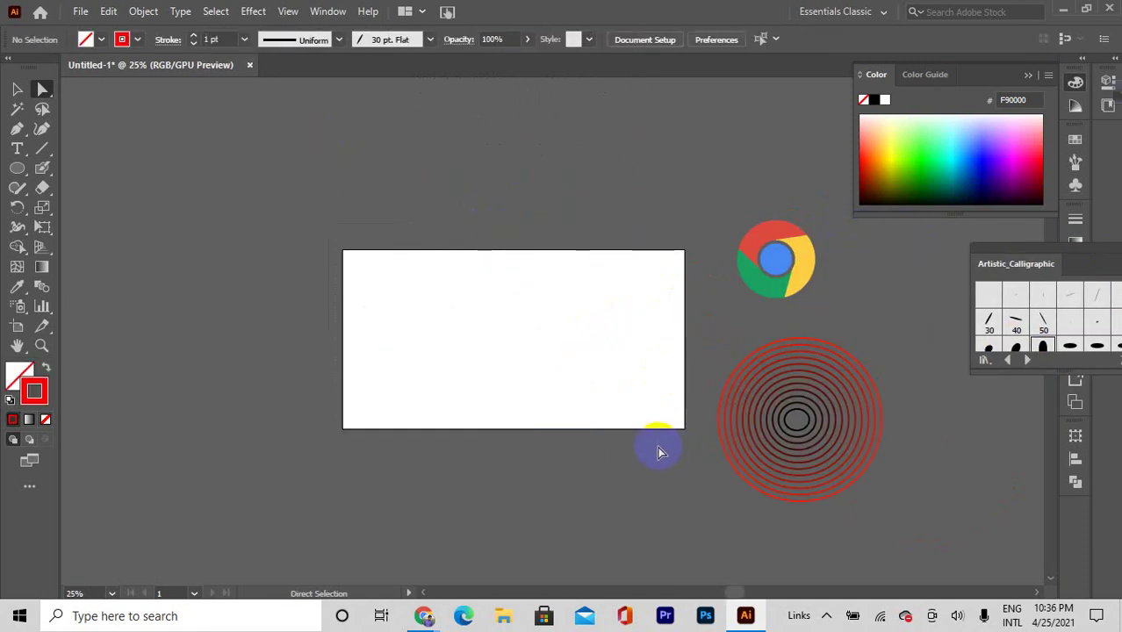
scroll(663, 369, "up", 1)
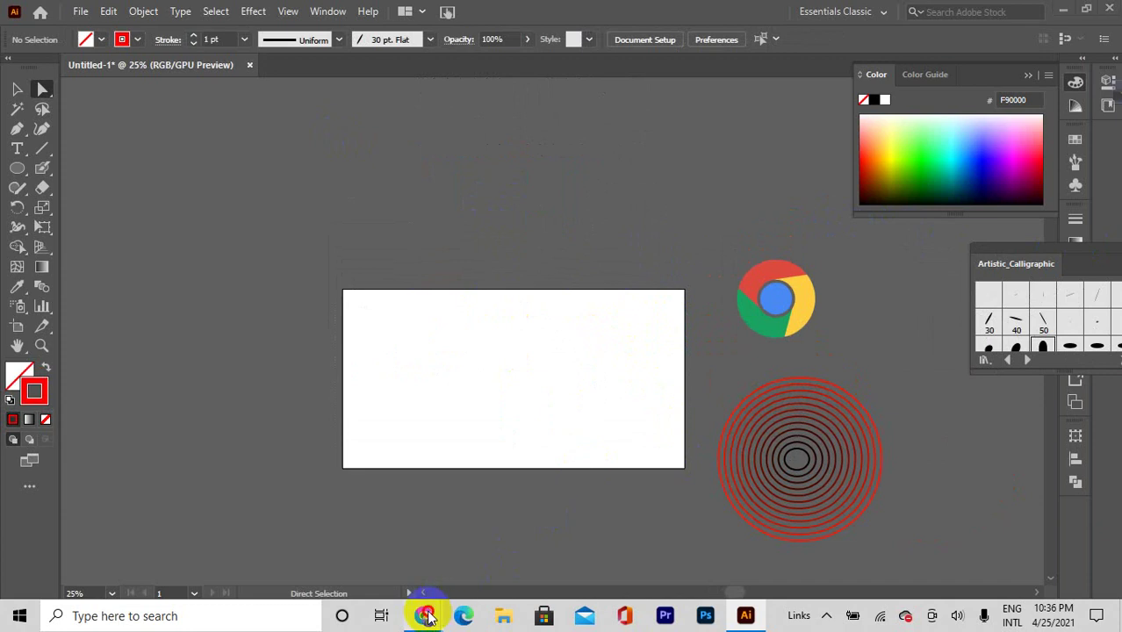
Switch to Chrome and search Google Images for "bangla t shirt" in a new tab
mouse_move(427, 618)
left_click(369, 580)
left_click(619, 16)
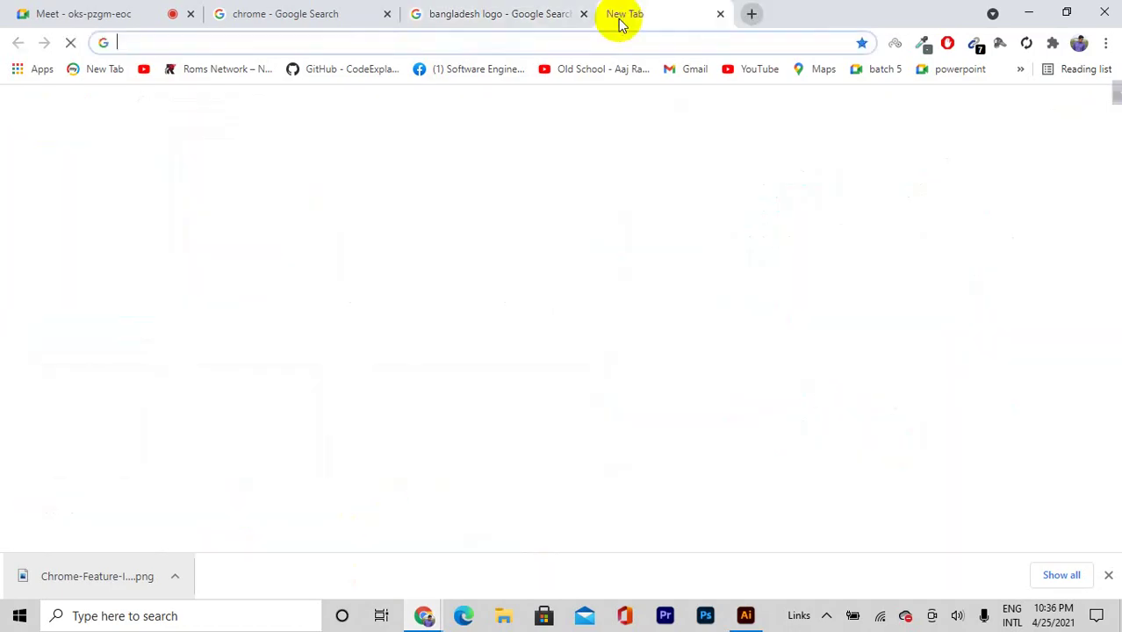
type("bangla")
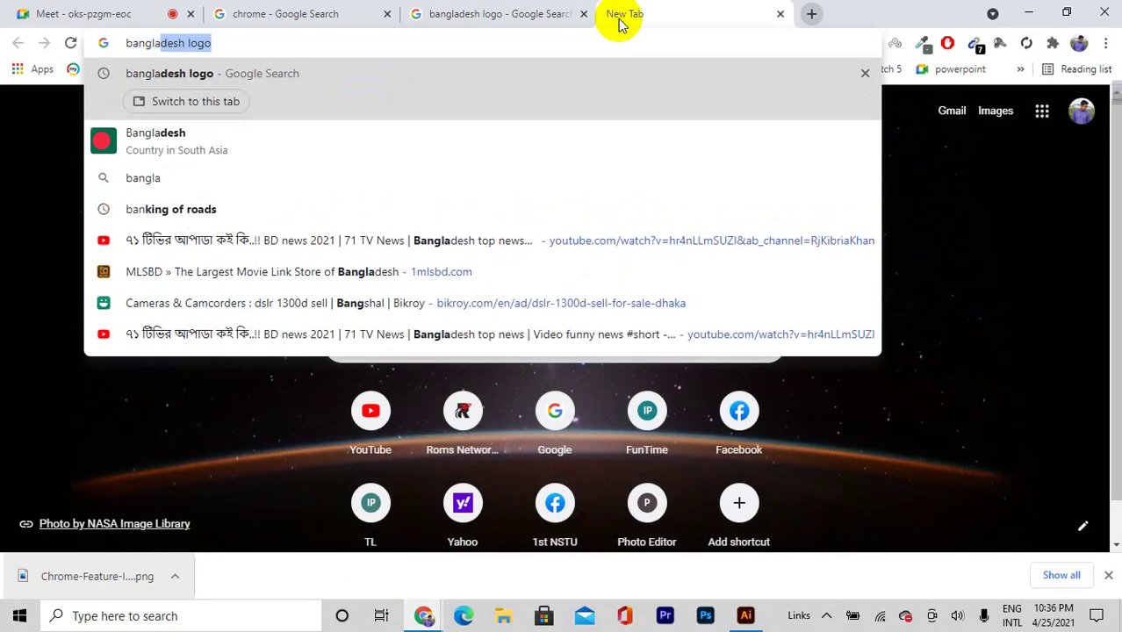
type(" t si")
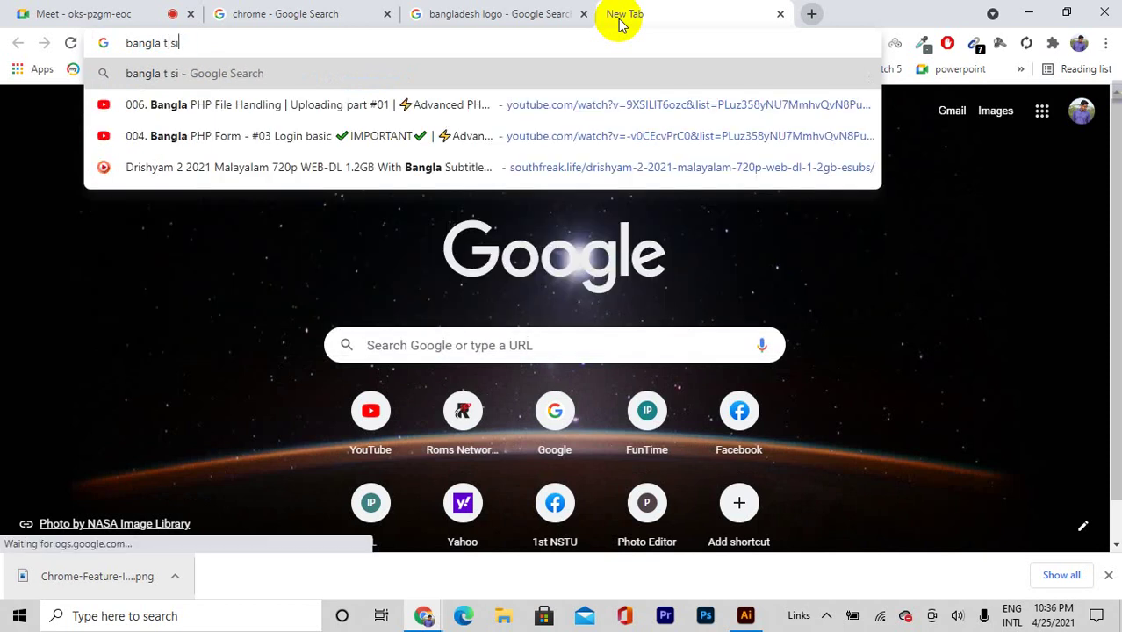
key("BackSpace")
key("Down")
key("Return")
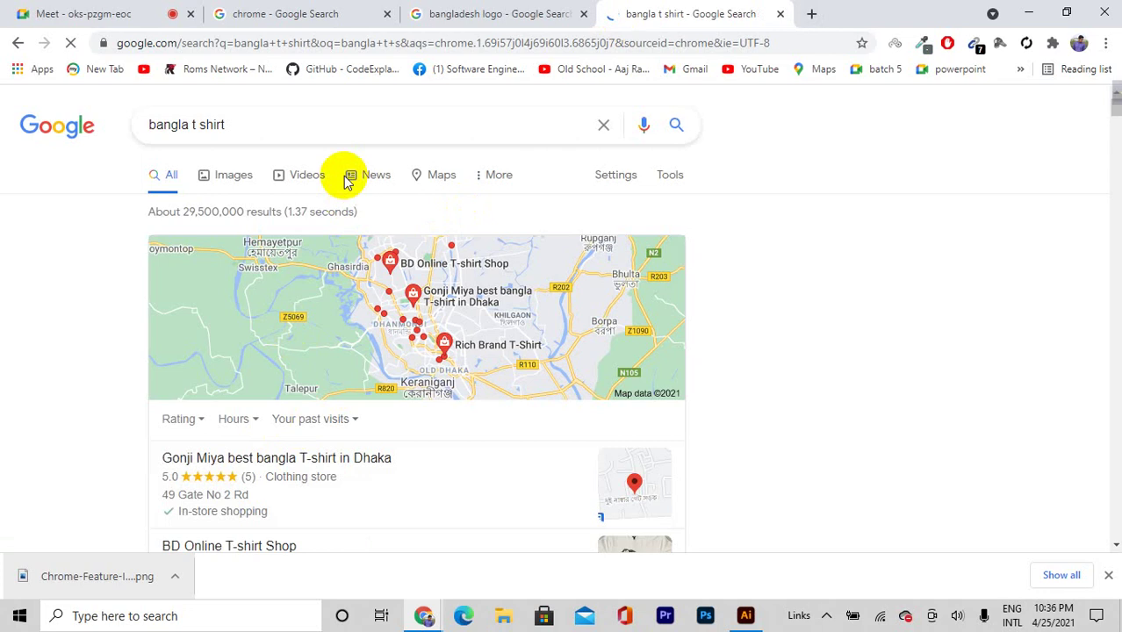
left_click(237, 176)
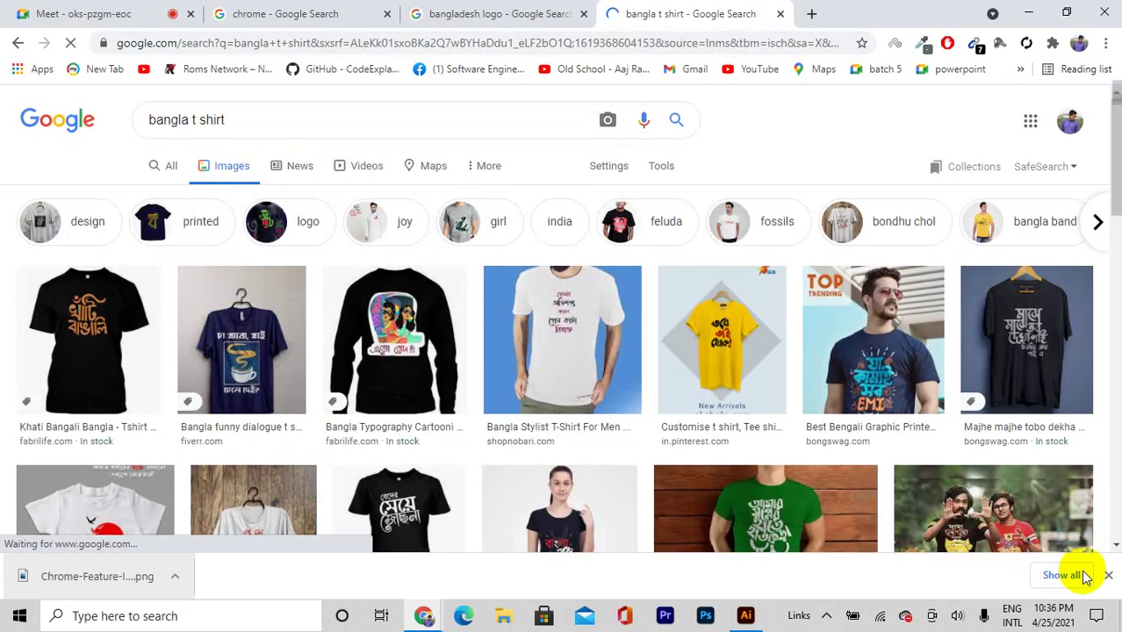
Browse the image results and preview the lettering on the yellow T-shirt and the white Bangla Stylist T-shirt
scroll(641, 398, "down", 2)
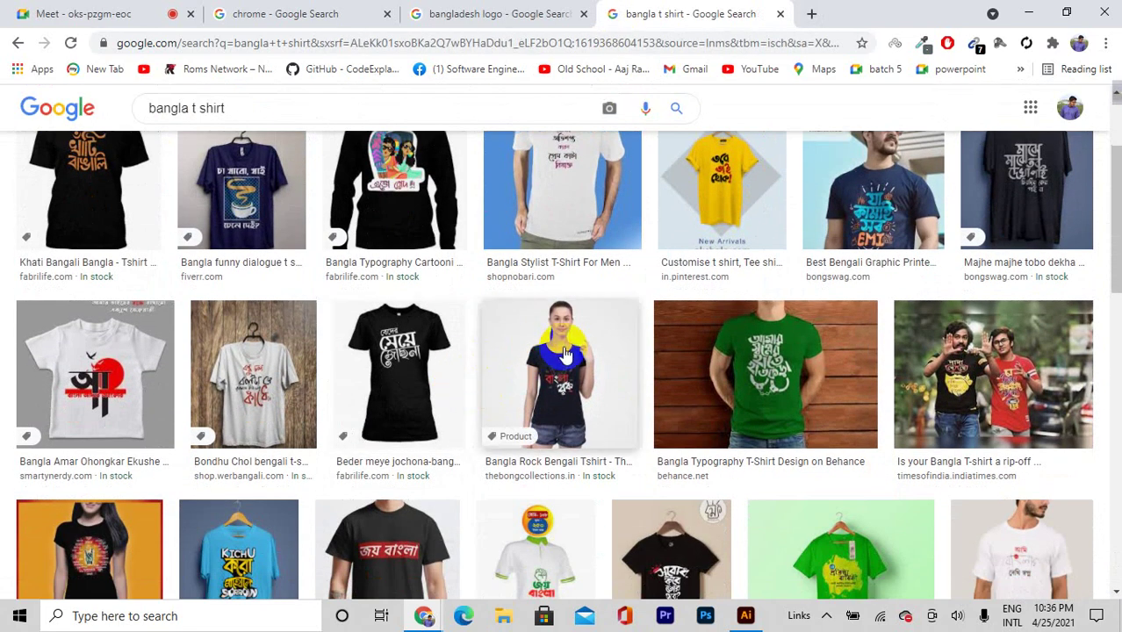
scroll(566, 353, "up", 1)
left_click(723, 284)
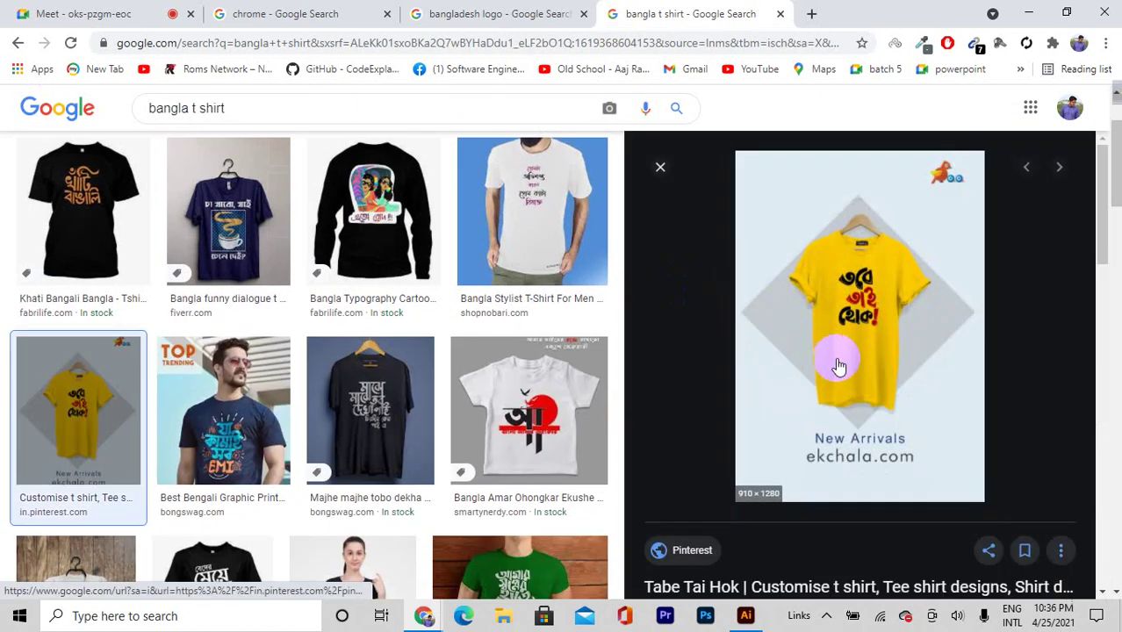
left_click(863, 324)
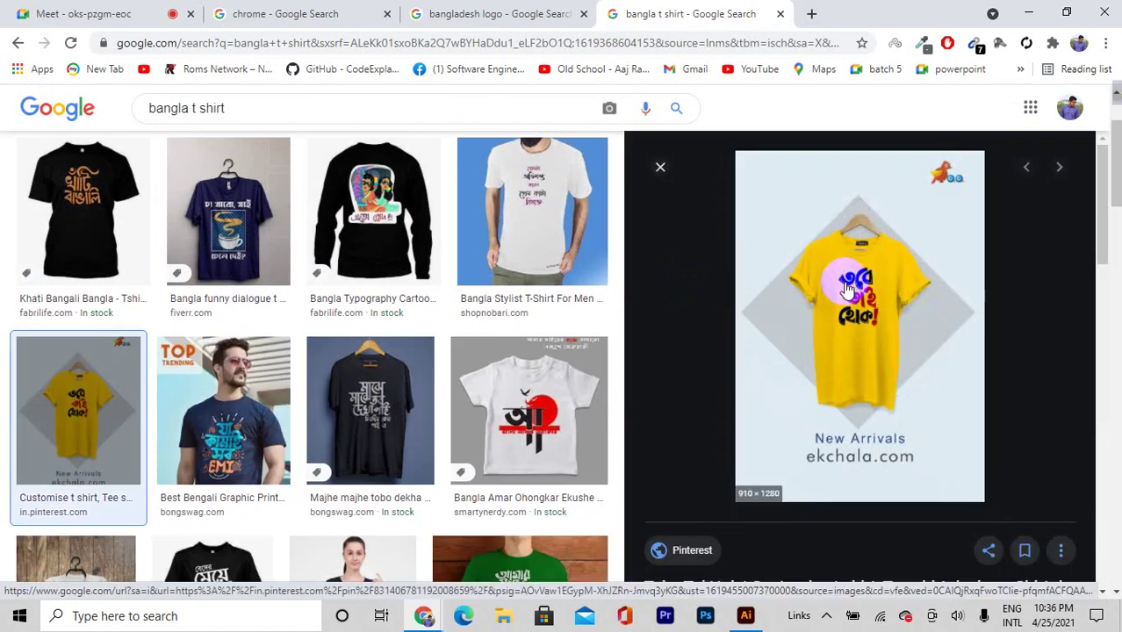
left_click(589, 253)
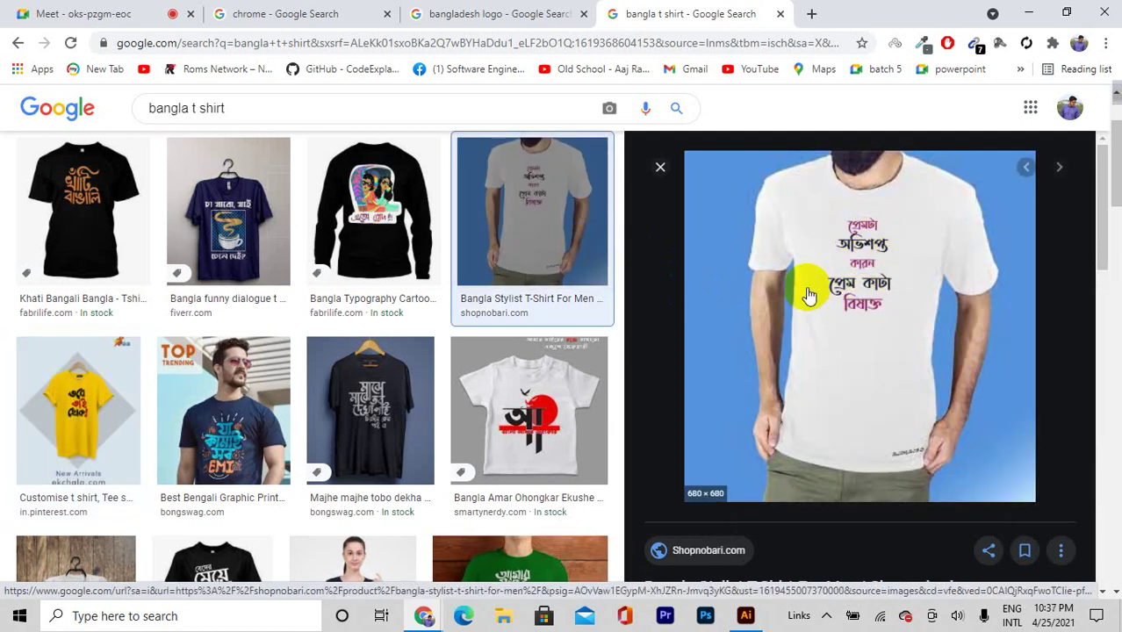
left_click(867, 169)
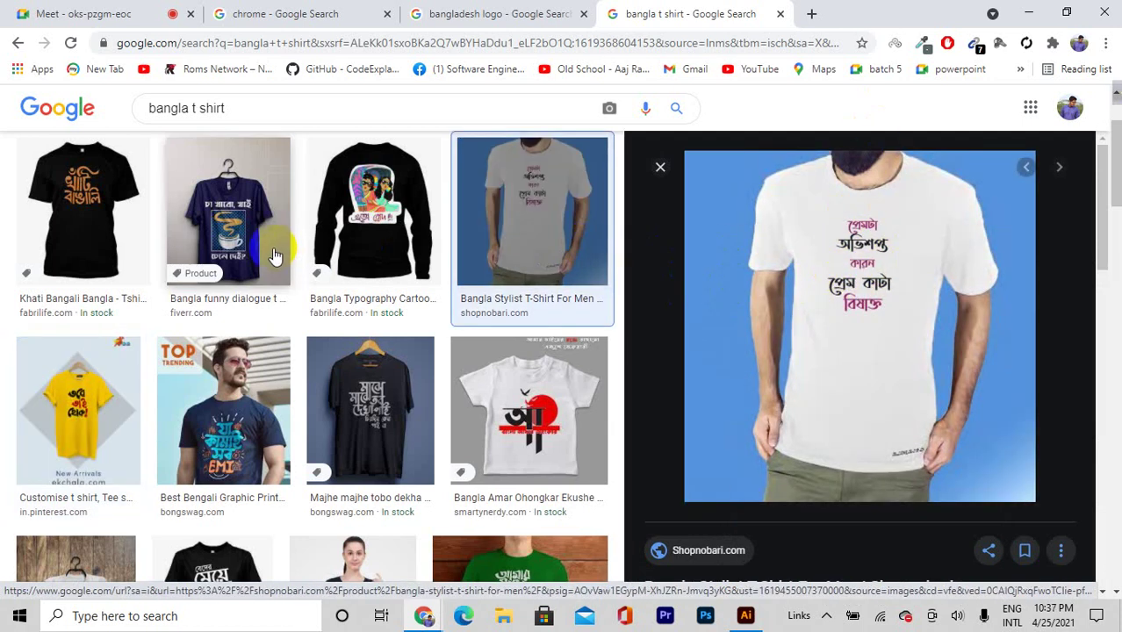
Browse further T-shirt image results and preview the lettering on the blue "Kichu koro nahole sorrow" T-shirt
scroll(290, 351, "down", 1)
scroll(291, 354, "down", 2)
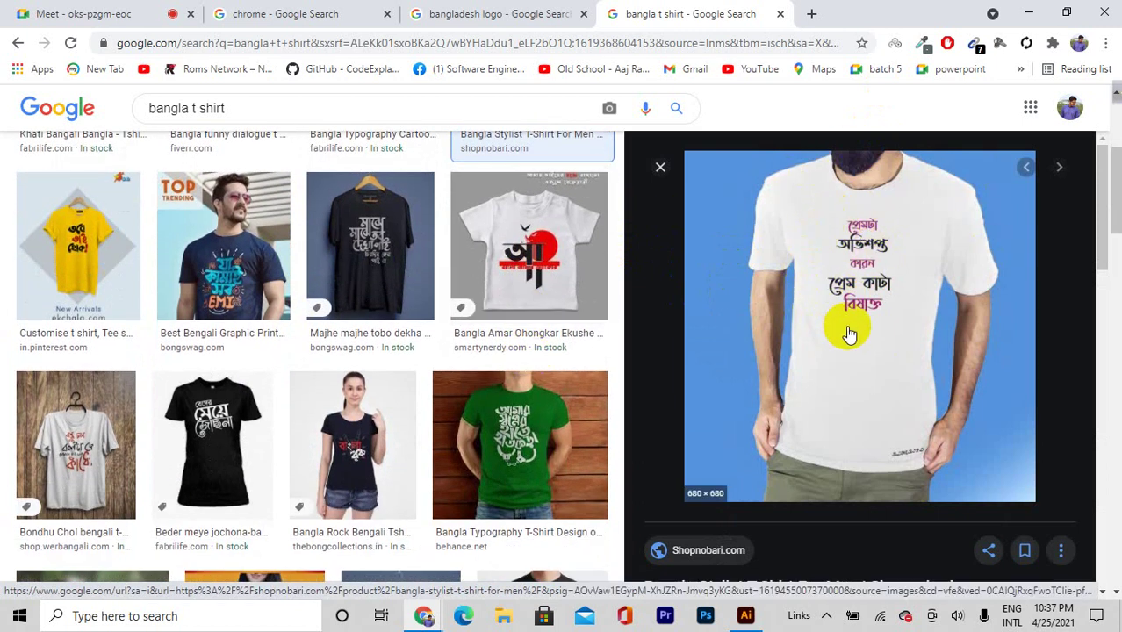
scroll(318, 403, "down", 2)
scroll(318, 404, "down", 1)
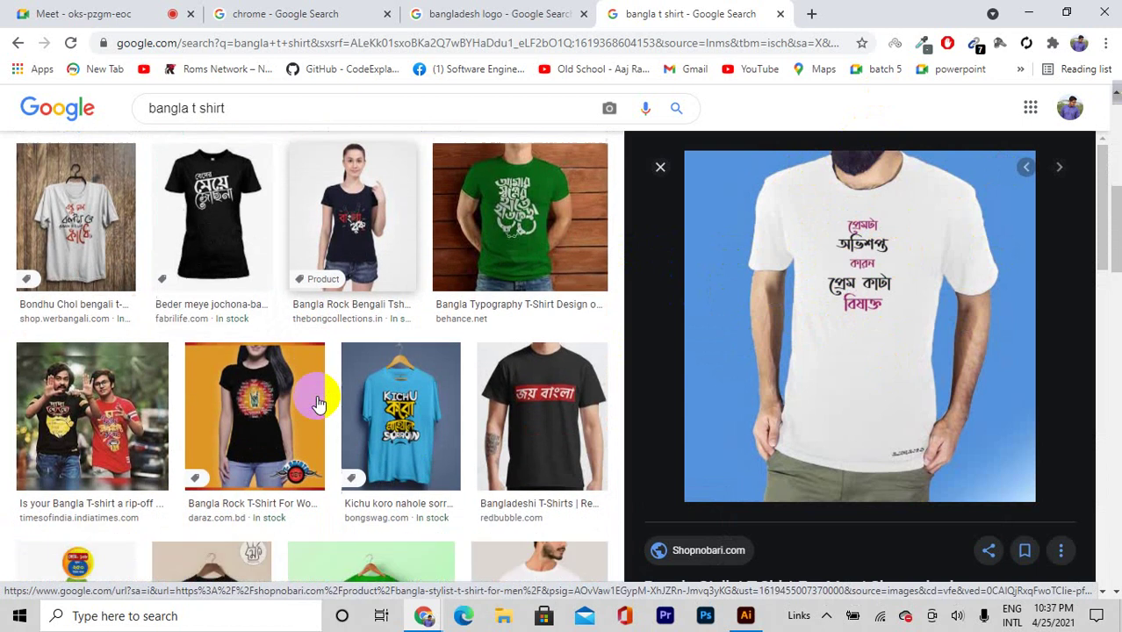
left_click(421, 393)
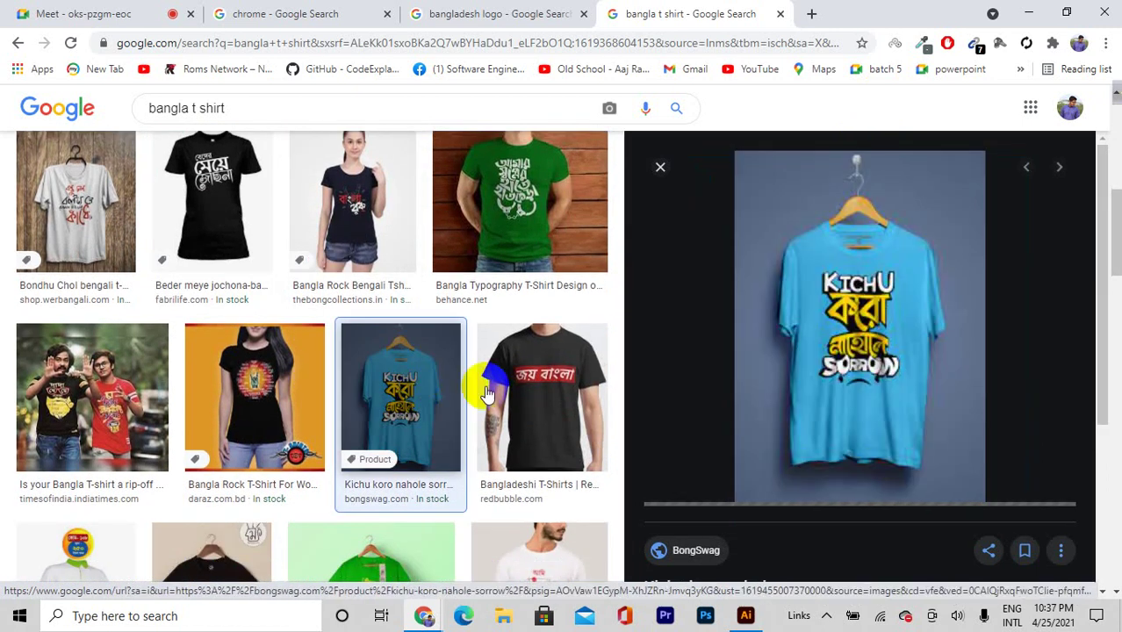
left_click(550, 393)
left_click(439, 428)
left_click(836, 324)
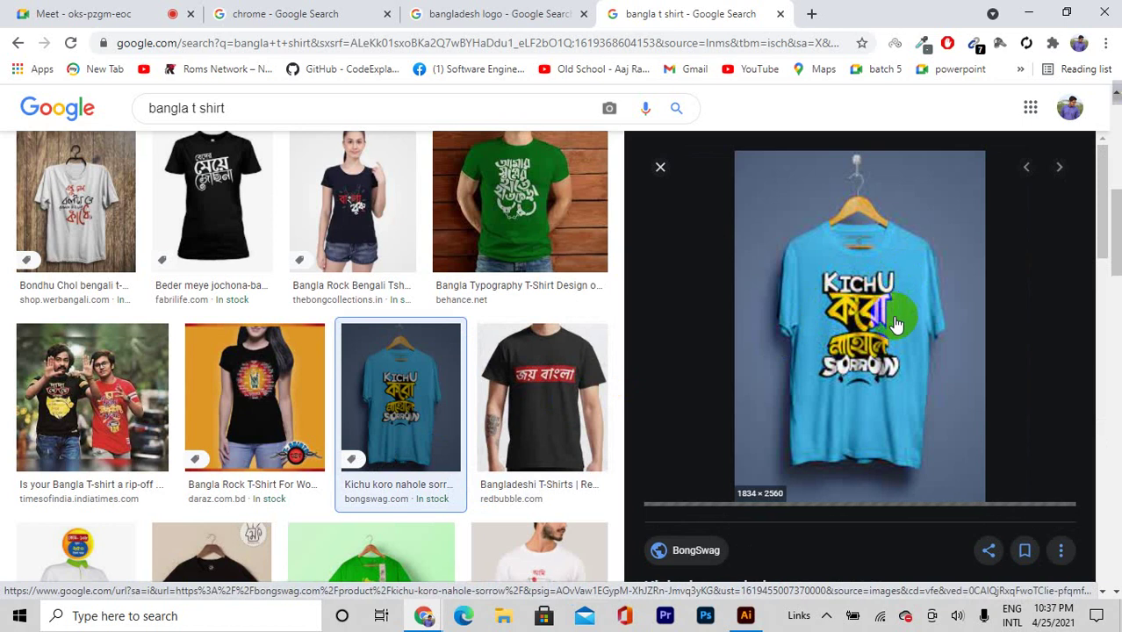
Examine the lettering on the white Joy Bangla polo and the black long-sleeved Bengali T-shirt from IndiaMART
scroll(501, 430, "down", 3)
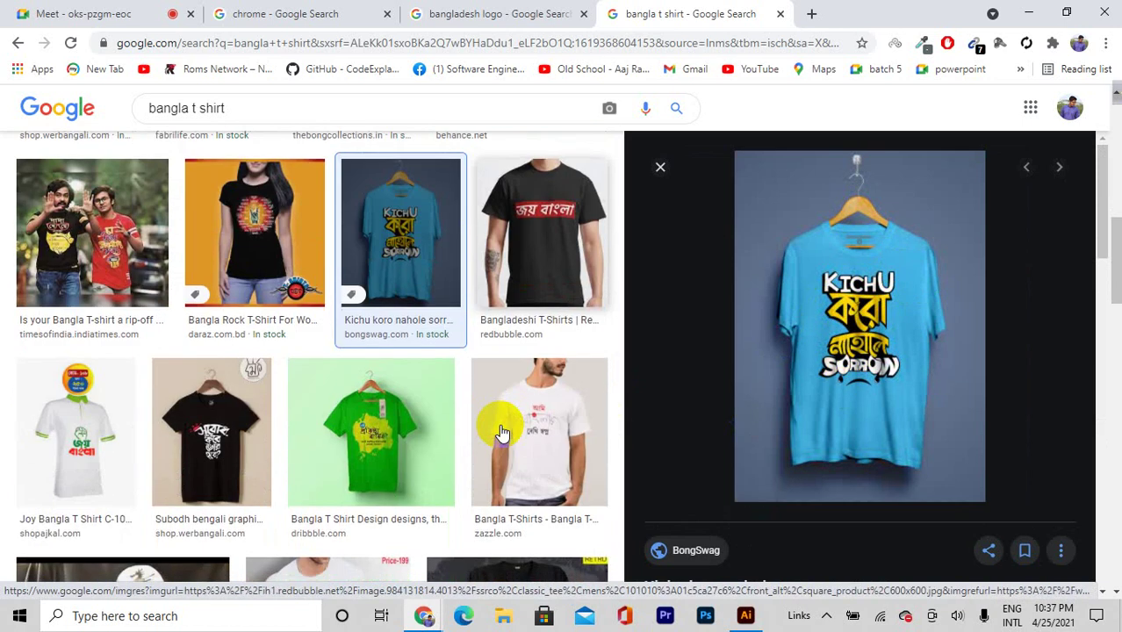
scroll(218, 409, "down", 3)
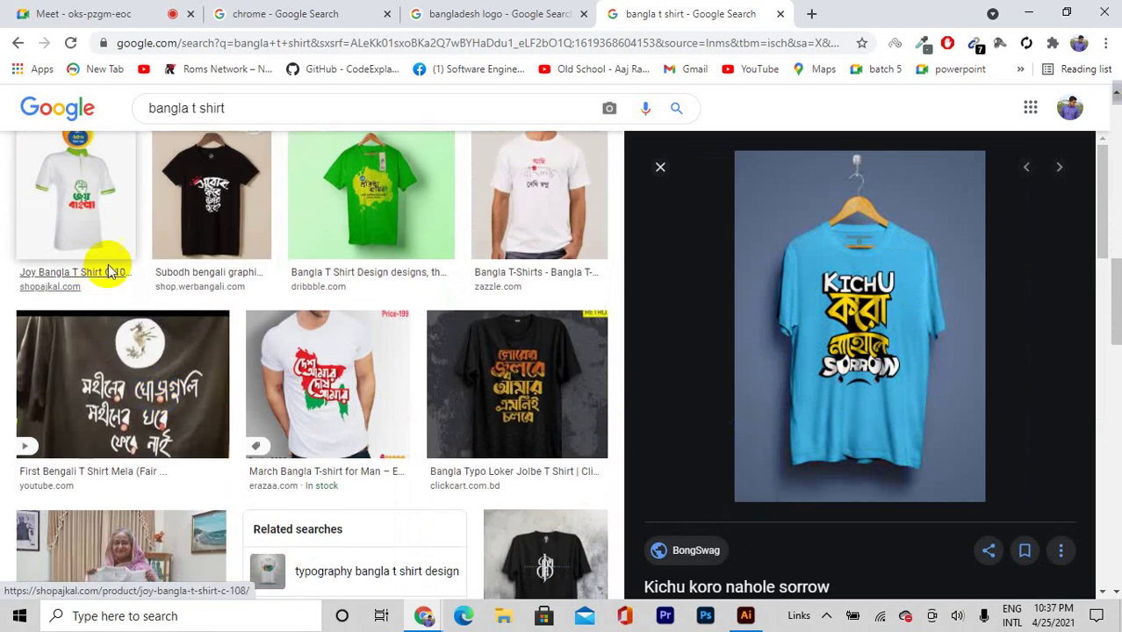
left_click(112, 225)
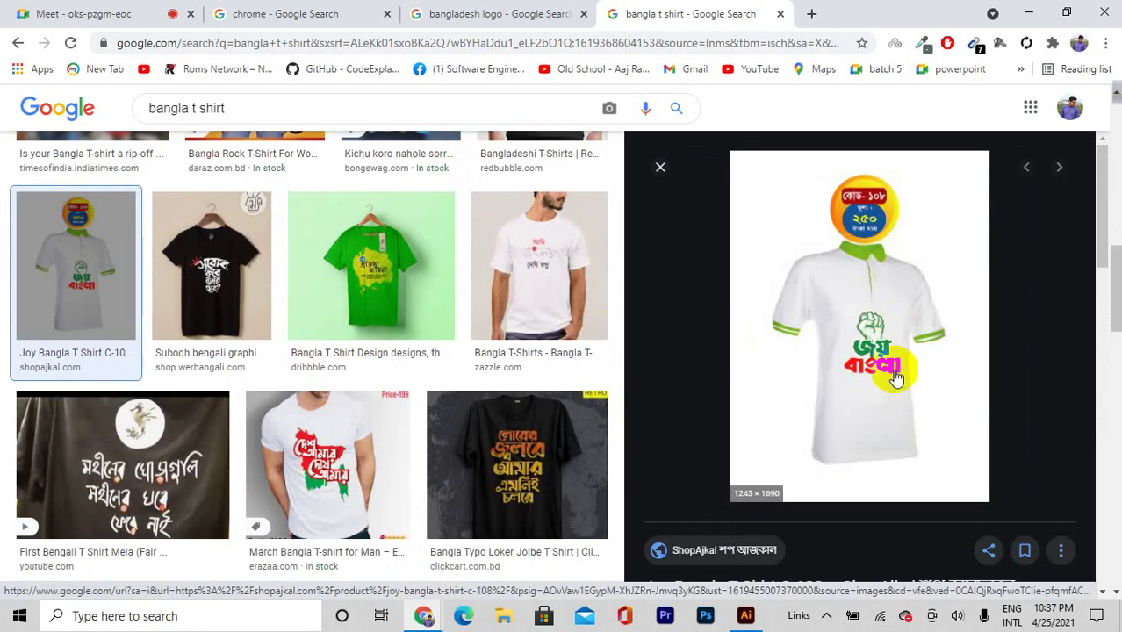
scroll(439, 395, "down", 2)
scroll(430, 397, "down", 4)
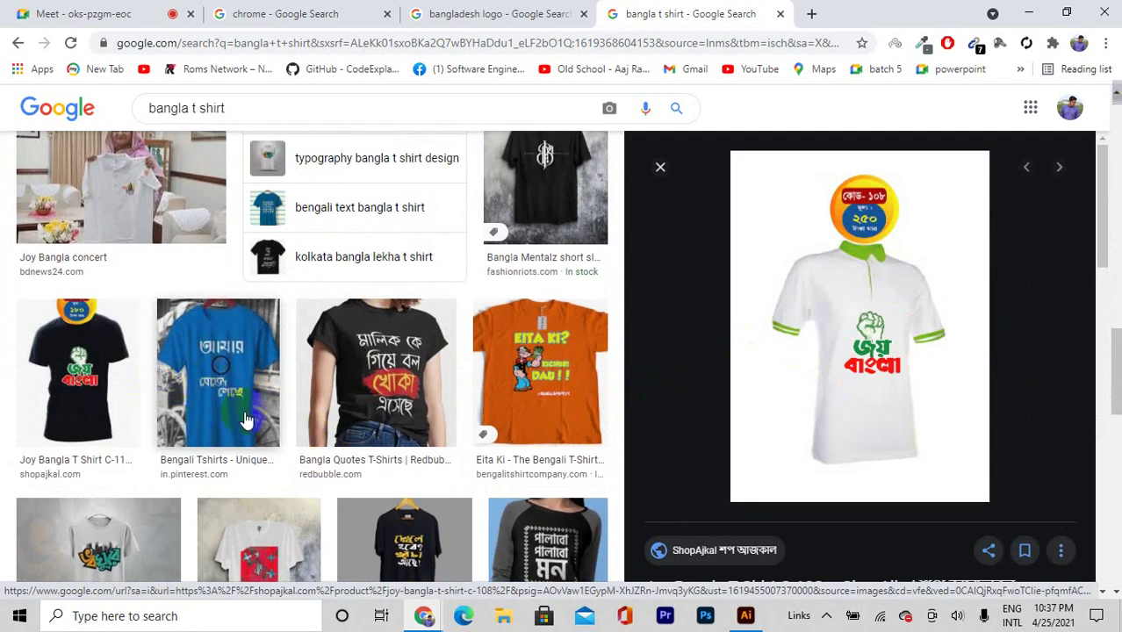
scroll(263, 421, "down", 3)
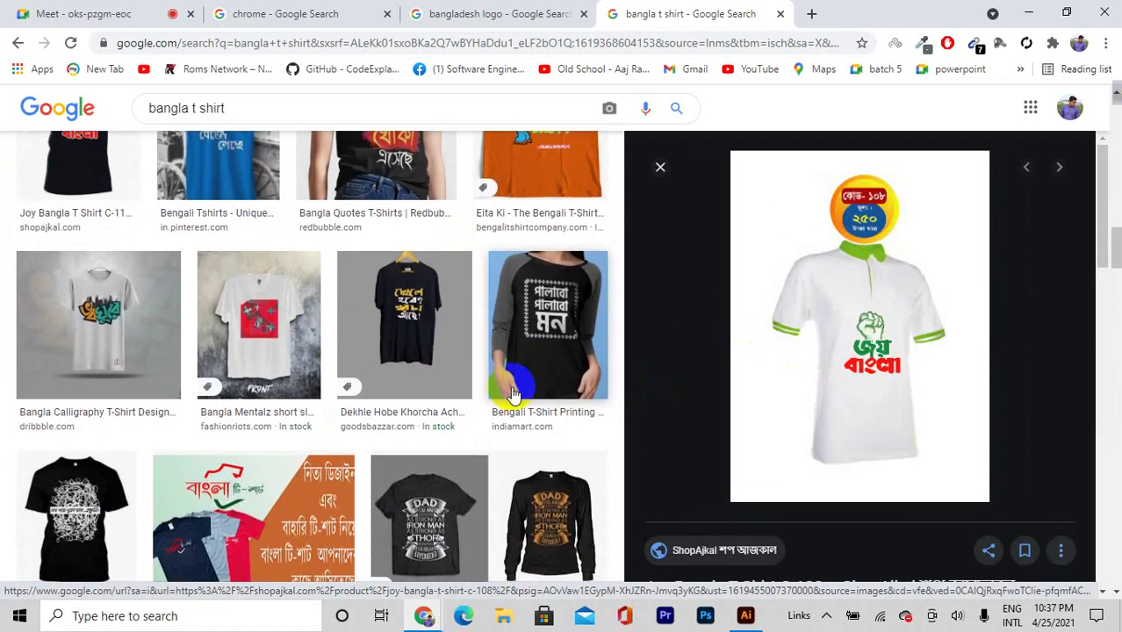
left_click(537, 337)
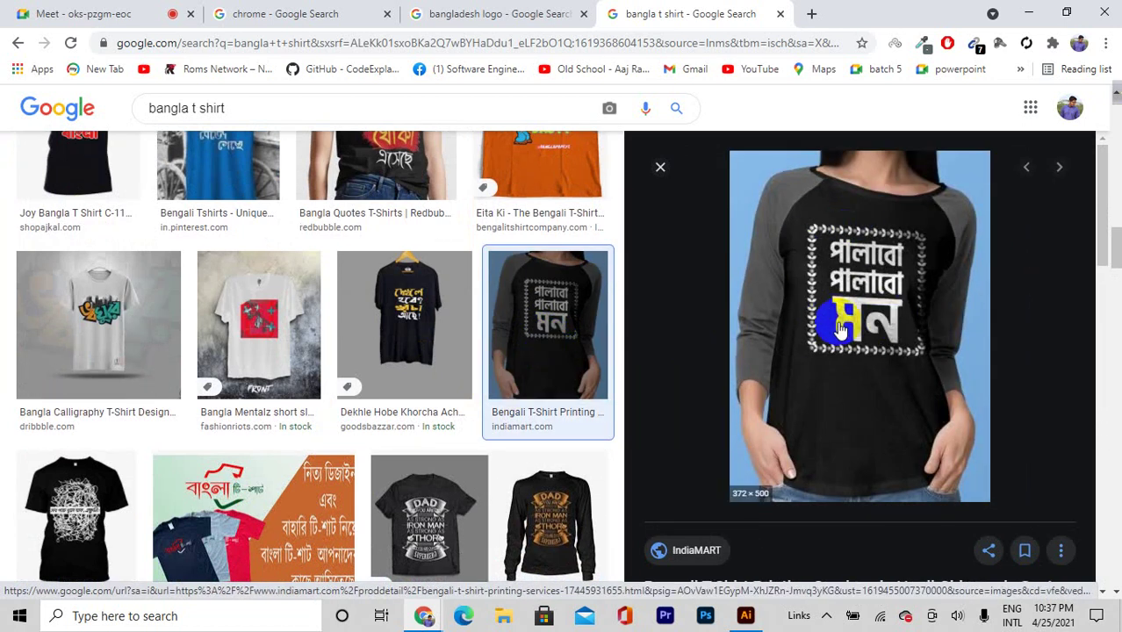
Switch to Illustrator and create a new document from the recent custom 2000 x 2000 px preset
left_click(745, 615)
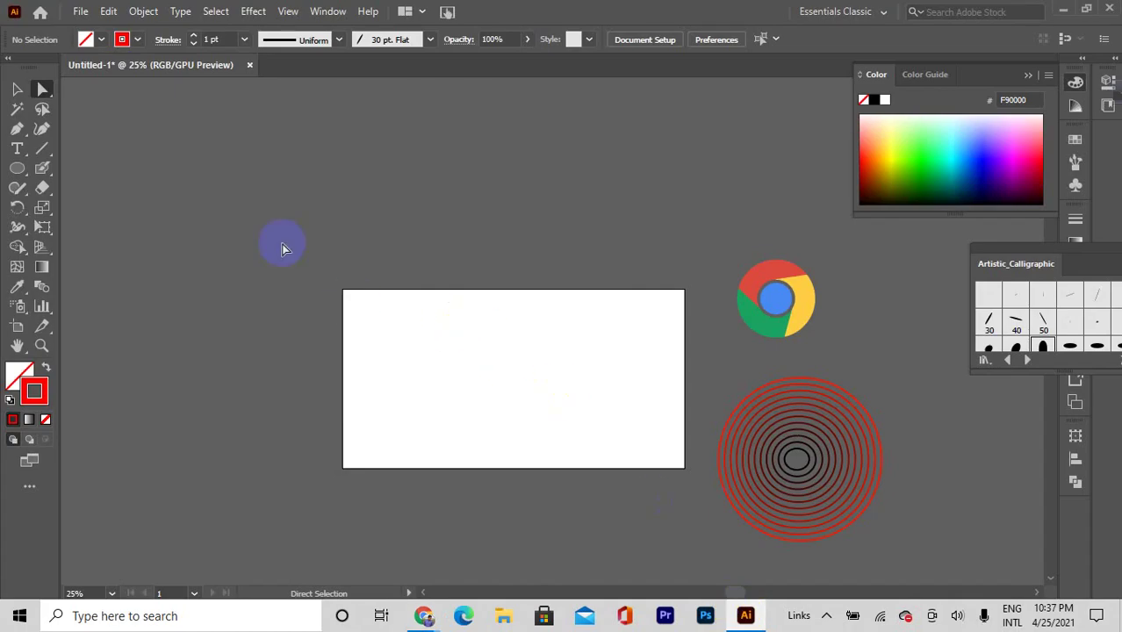
left_click(81, 12)
left_click(106, 23)
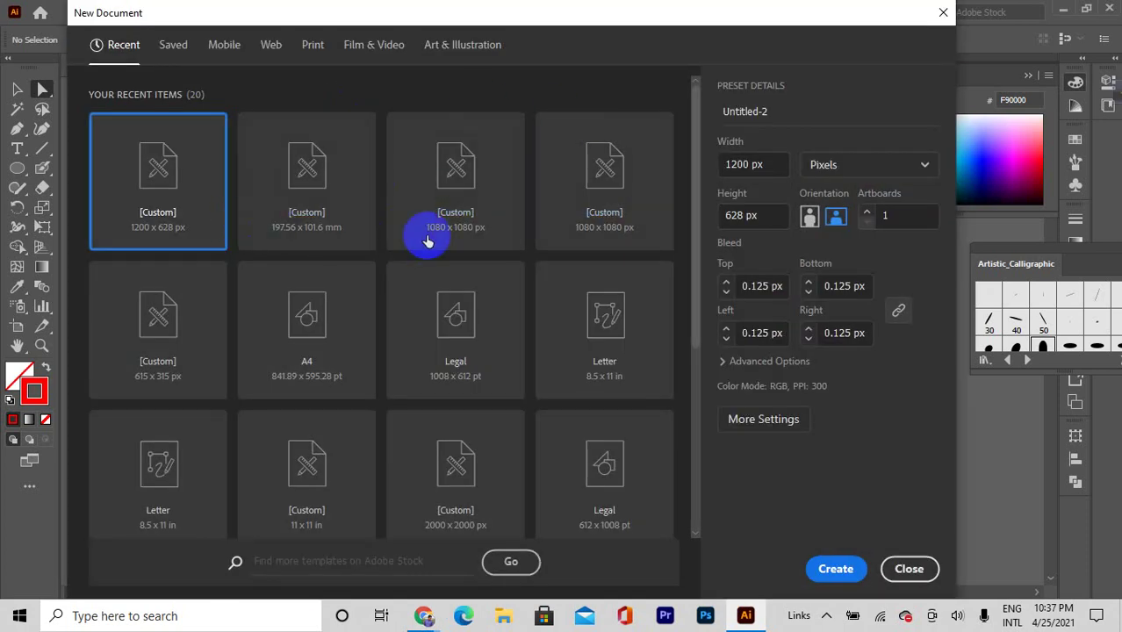
scroll(413, 250, "down", 2)
scroll(483, 211, "up", 2)
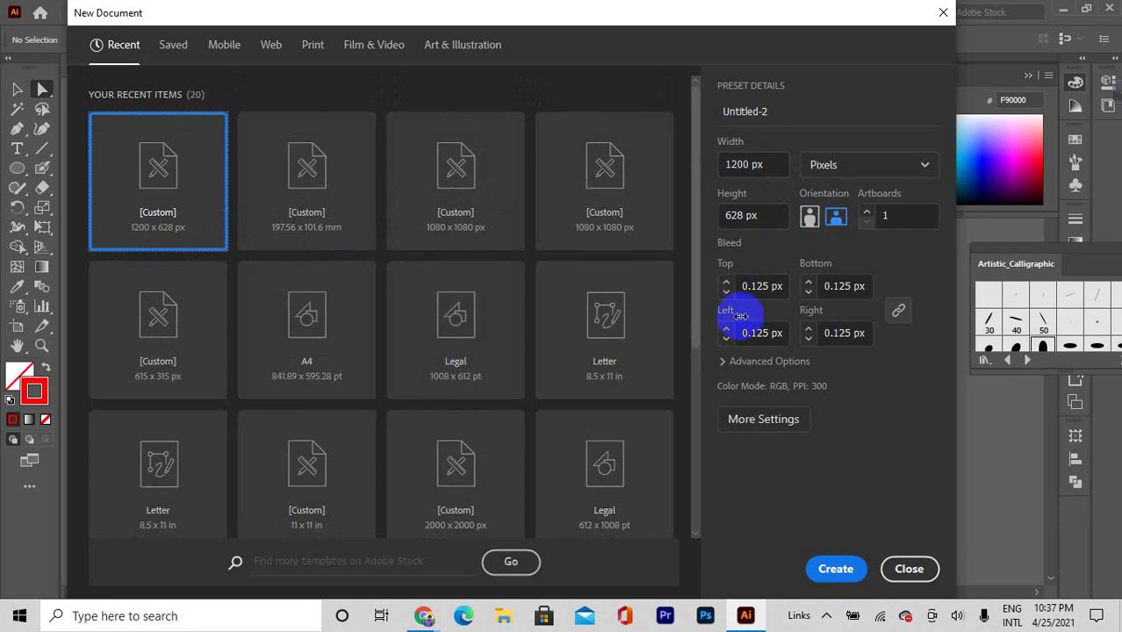
left_click(514, 518)
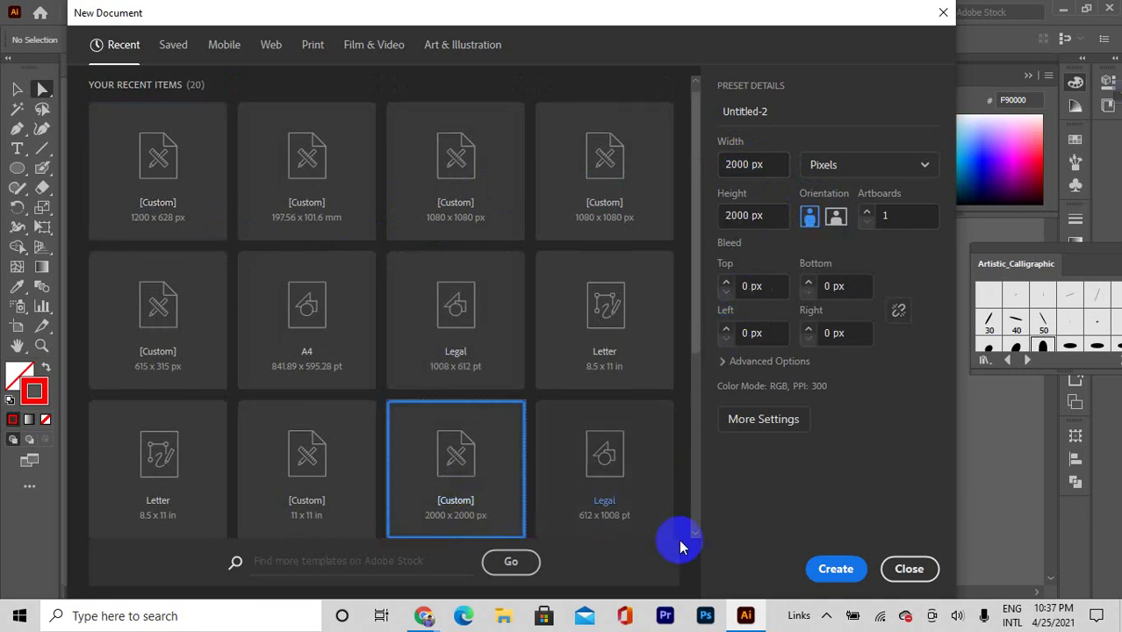
left_click(834, 569)
scroll(531, 361, "down", 1)
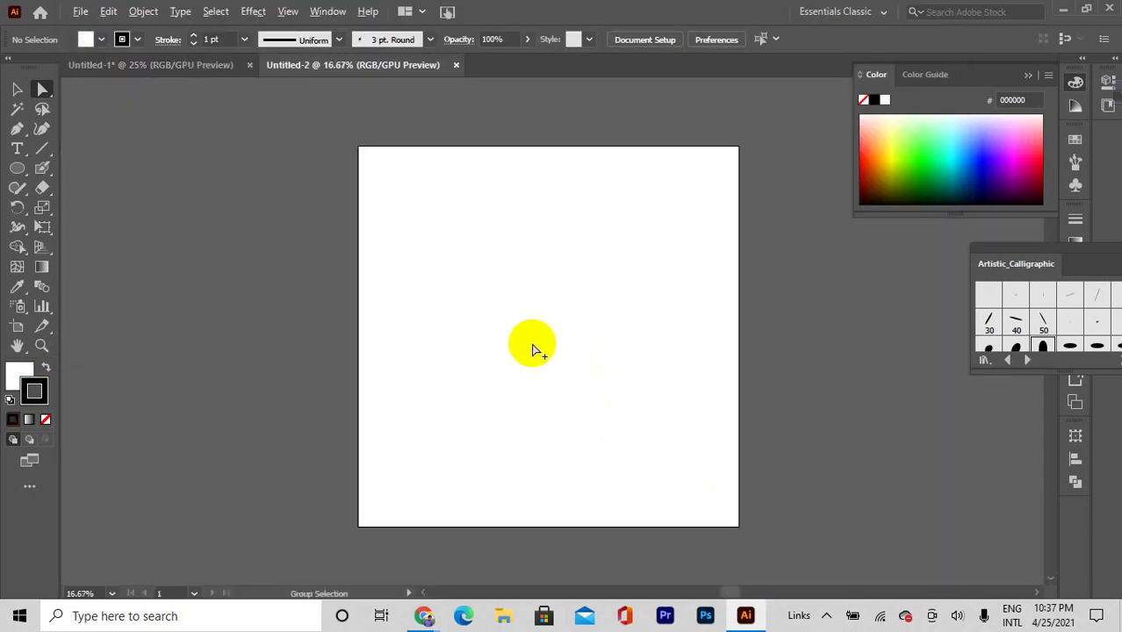
Draw a large circle on the artboard with the Ellipse tool and set its stroke weight to 40 pt
left_click(15, 151)
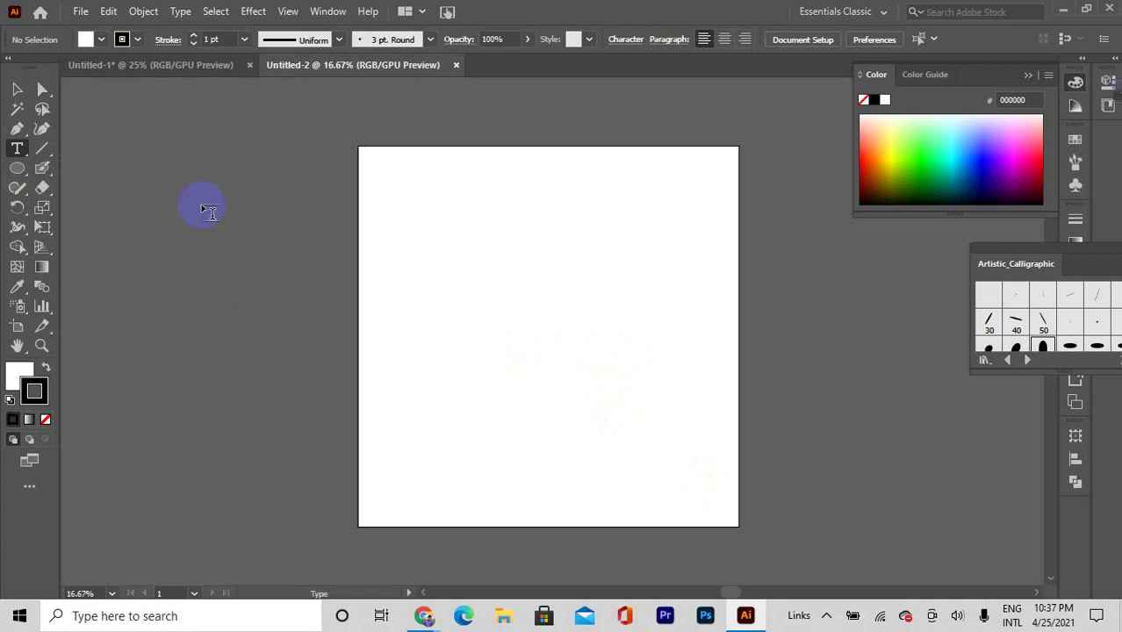
left_click_drag(17, 168, 85, 205)
left_click_drag(517, 320, 647, 448)
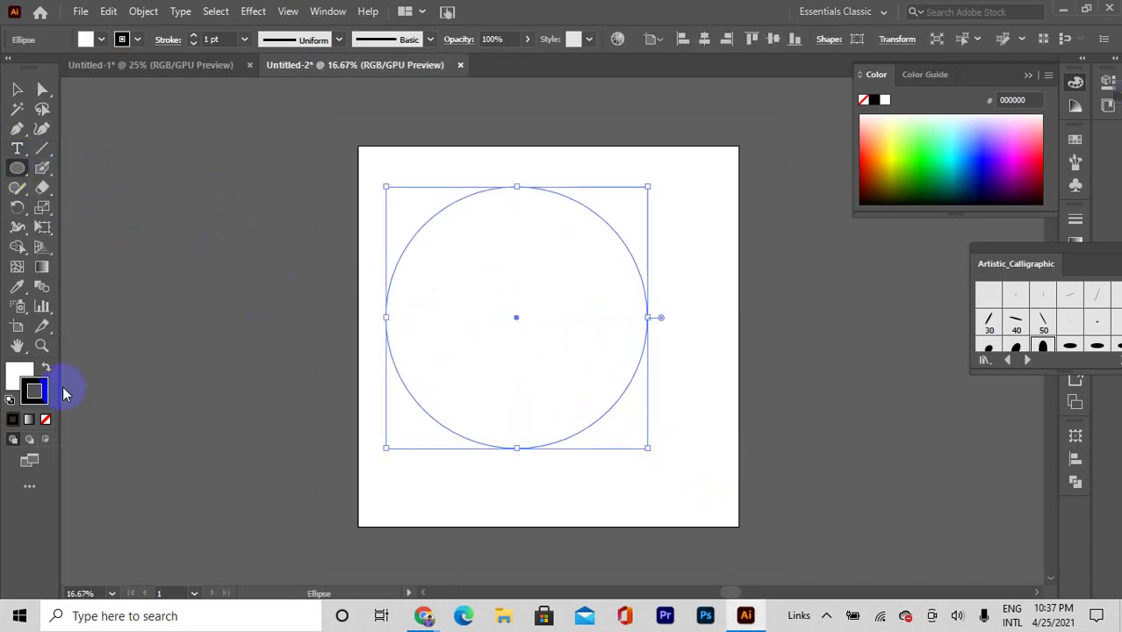
left_click(242, 41)
left_click(257, 291)
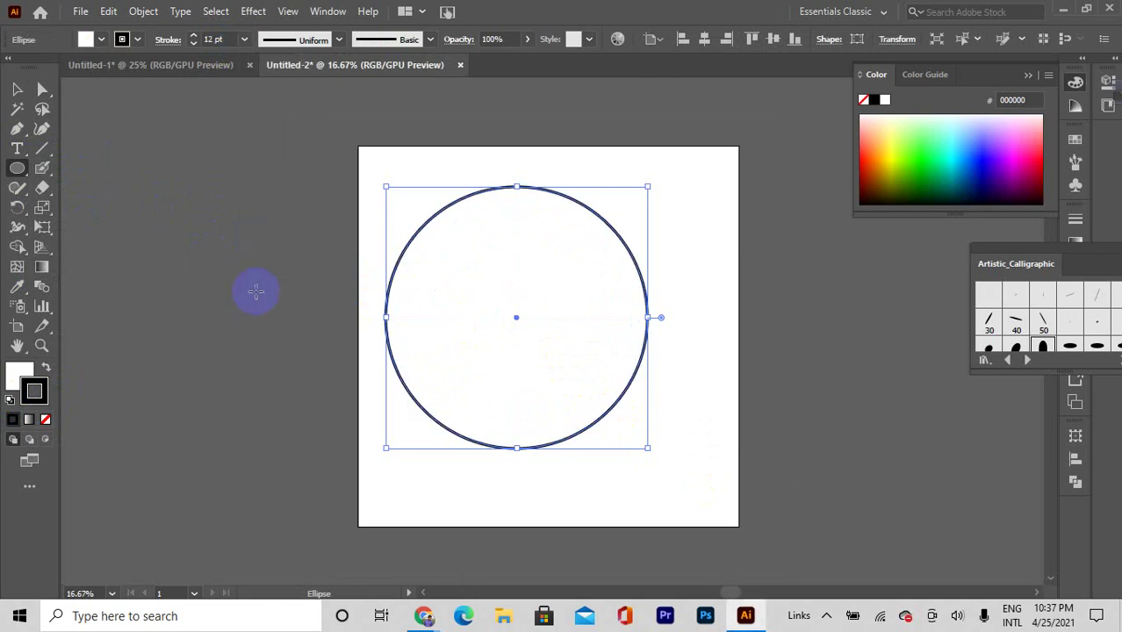
left_click(244, 40)
left_click(258, 376)
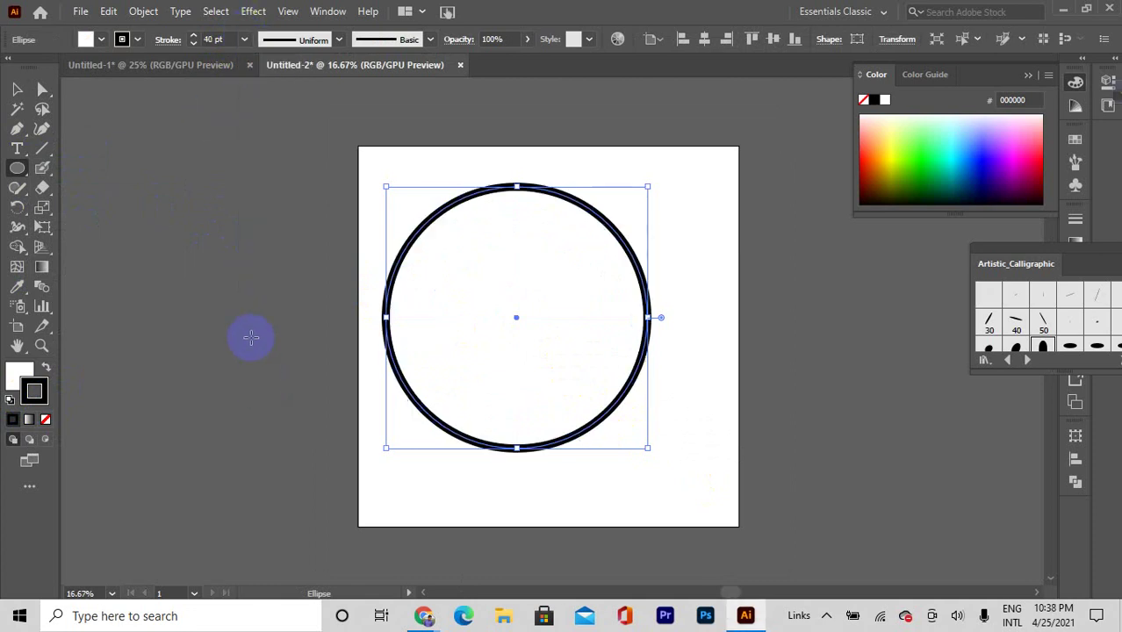
Expand the circle's fill and stroke into shapes and move the resulting group toward the artboard's centre
left_click(140, 10)
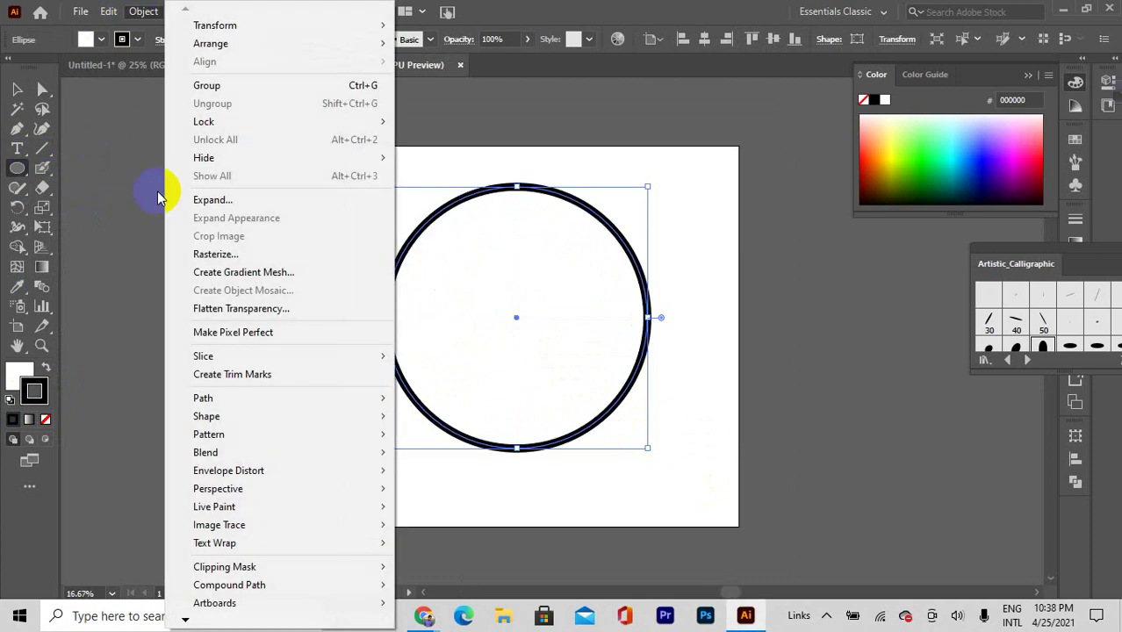
left_click(235, 198)
left_click(929, 418)
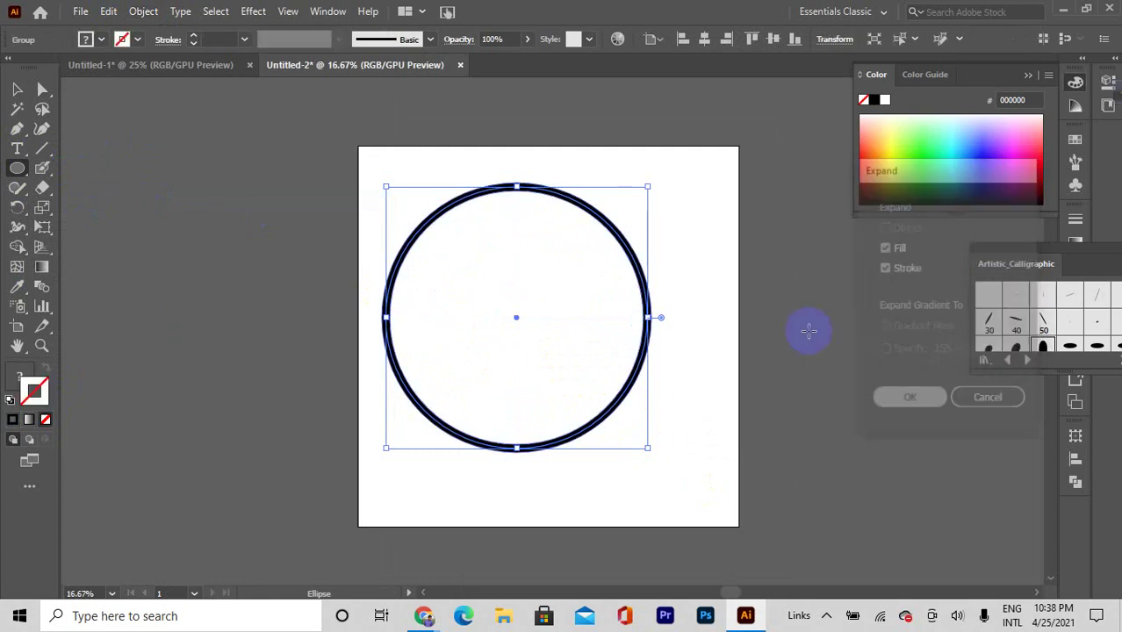
left_click(15, 89)
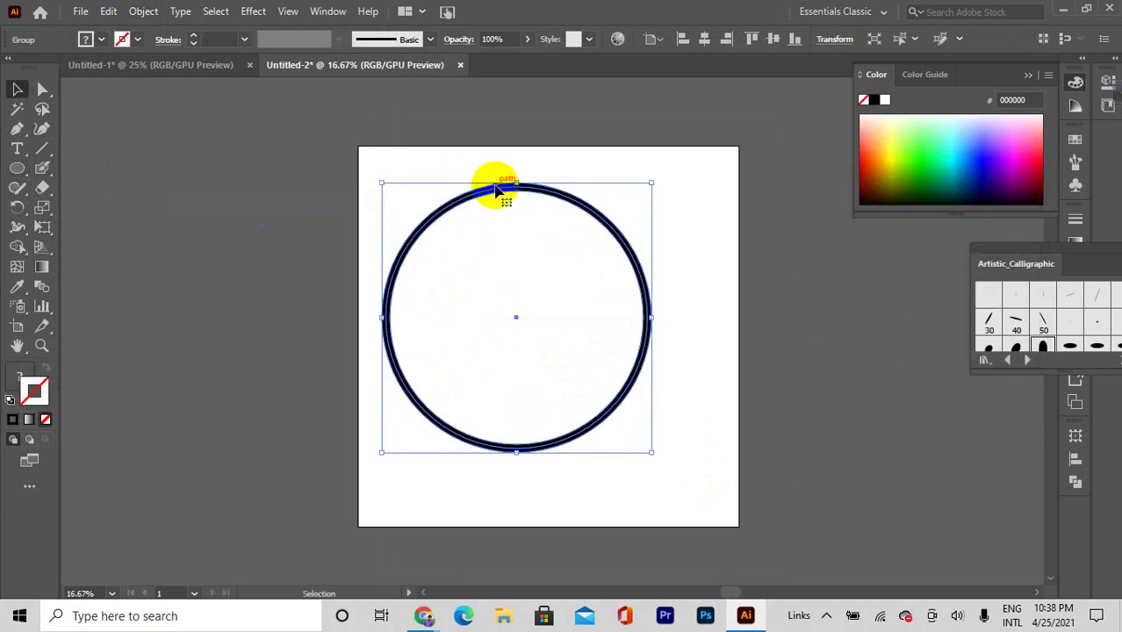
left_click_drag(496, 189, 526, 207)
Try to expand the already expanded circle group again, then deselect it
left_click(143, 11)
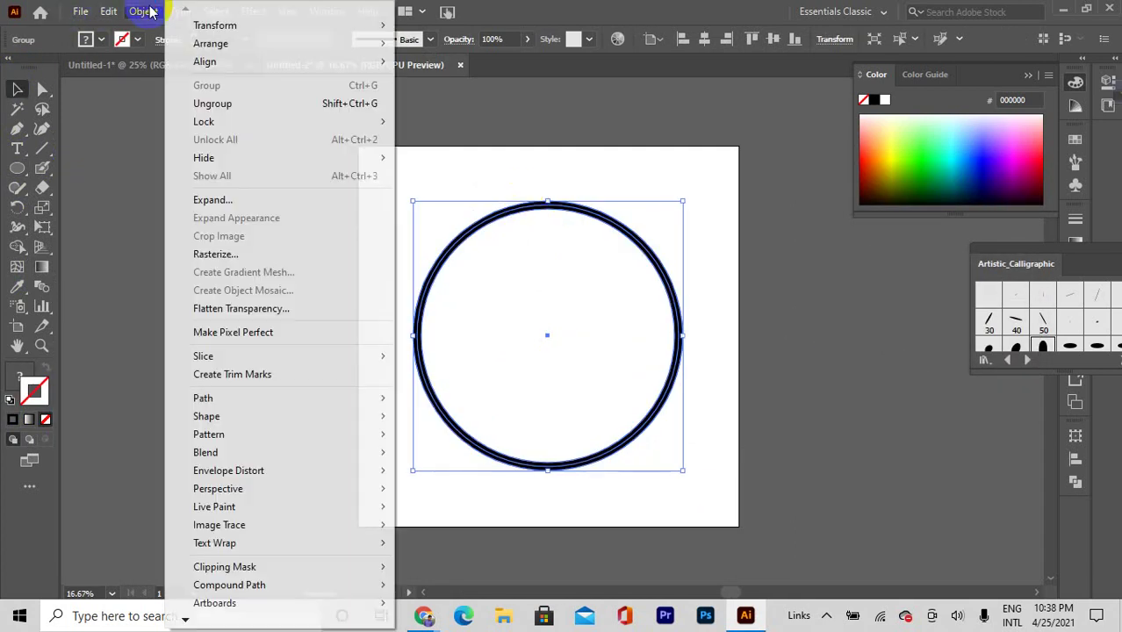
left_click(230, 202)
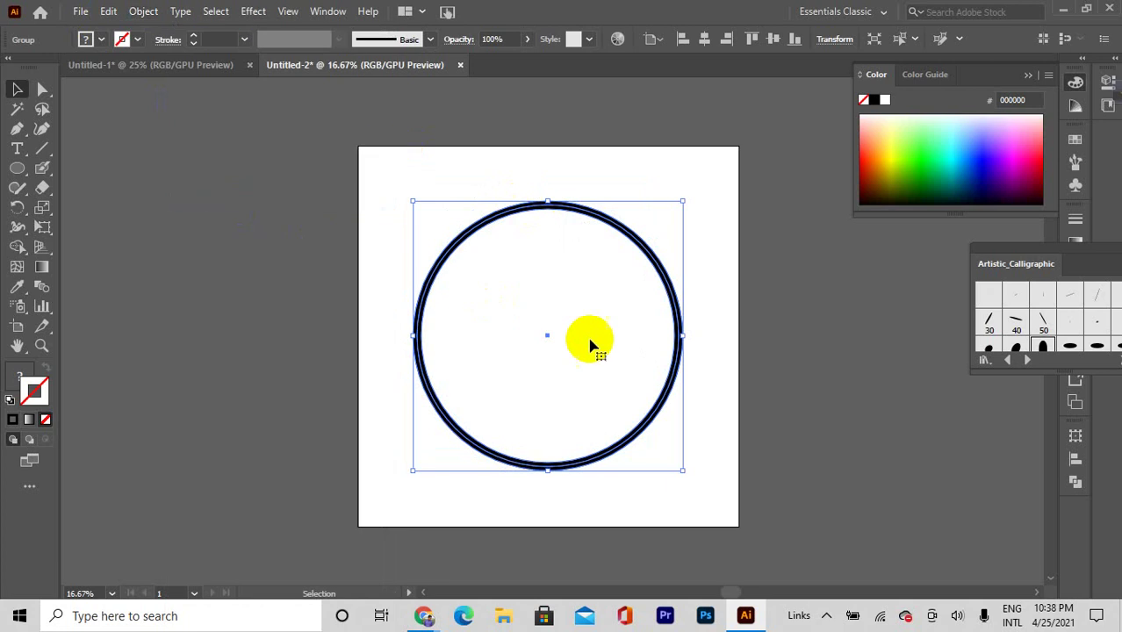
left_click(727, 190)
left_click(563, 211)
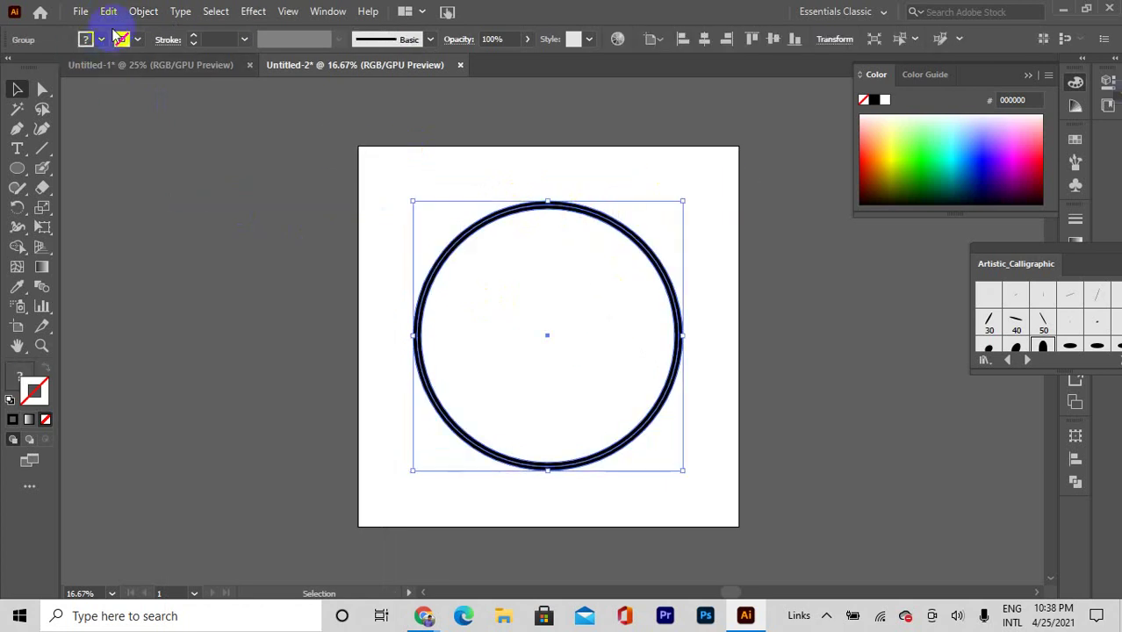
left_click(143, 12)
left_click(221, 196)
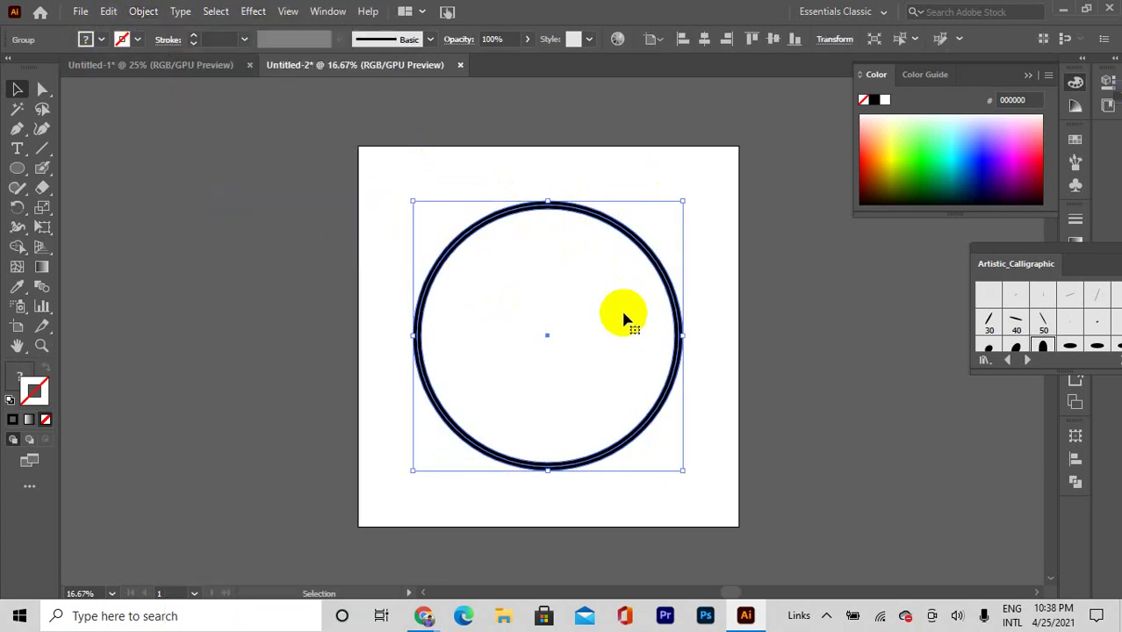
left_click(717, 305)
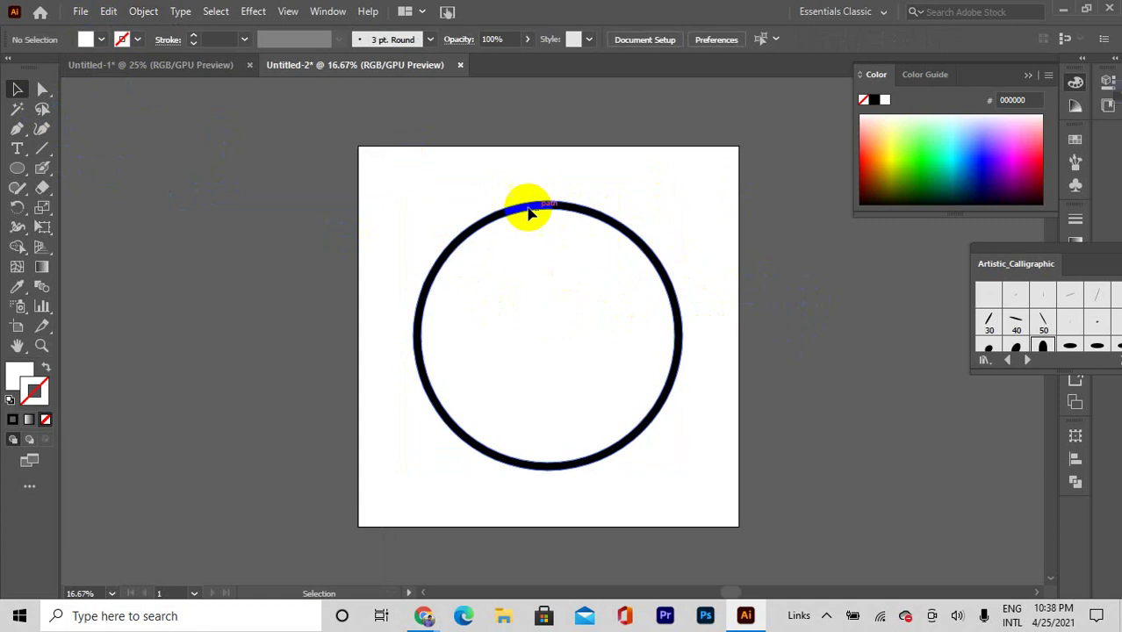
Draw a wide, thin white rounded rectangle across the circle's upper part and shift it slightly lower over the ring
left_click_drag(26, 175, 110, 188)
left_click_drag(418, 216, 675, 260)
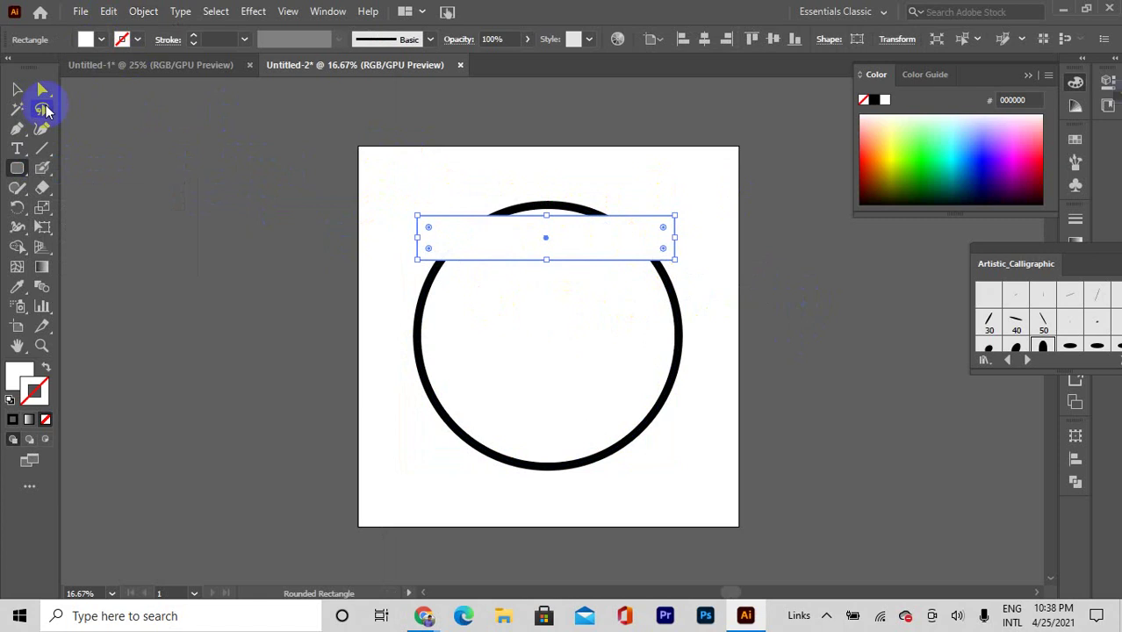
left_click_drag(411, 169, 717, 321)
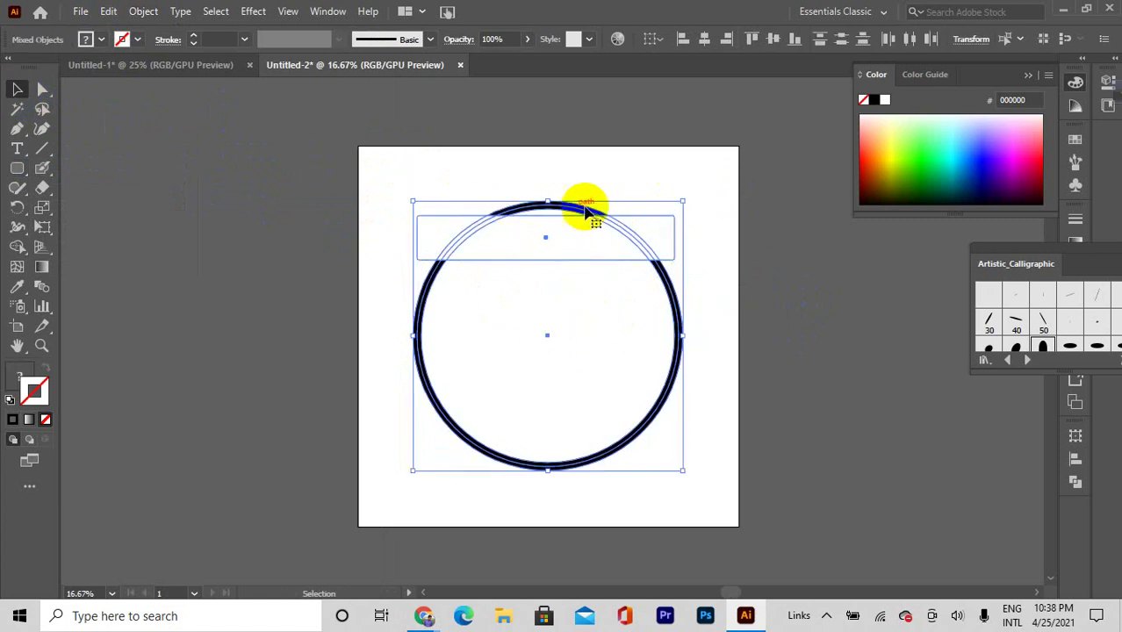
left_click(706, 207)
left_click_drag(643, 222, 649, 257)
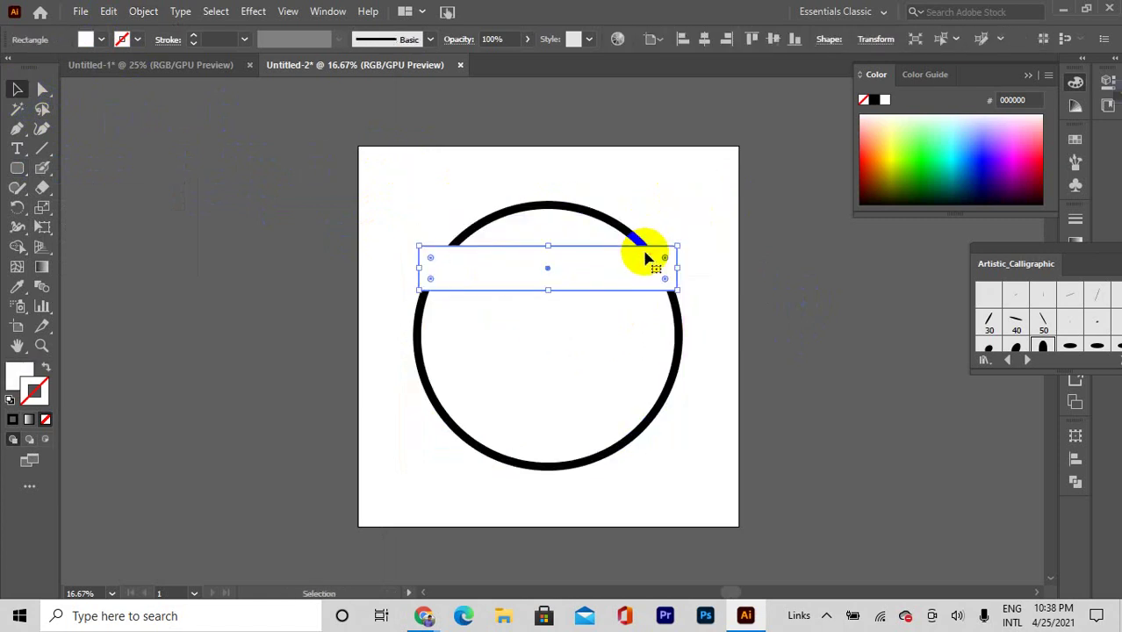
Select the circle and rectangle together, divide them with the Pathfinder Divide operation, and deselect the result
left_click_drag(432, 193, 830, 343)
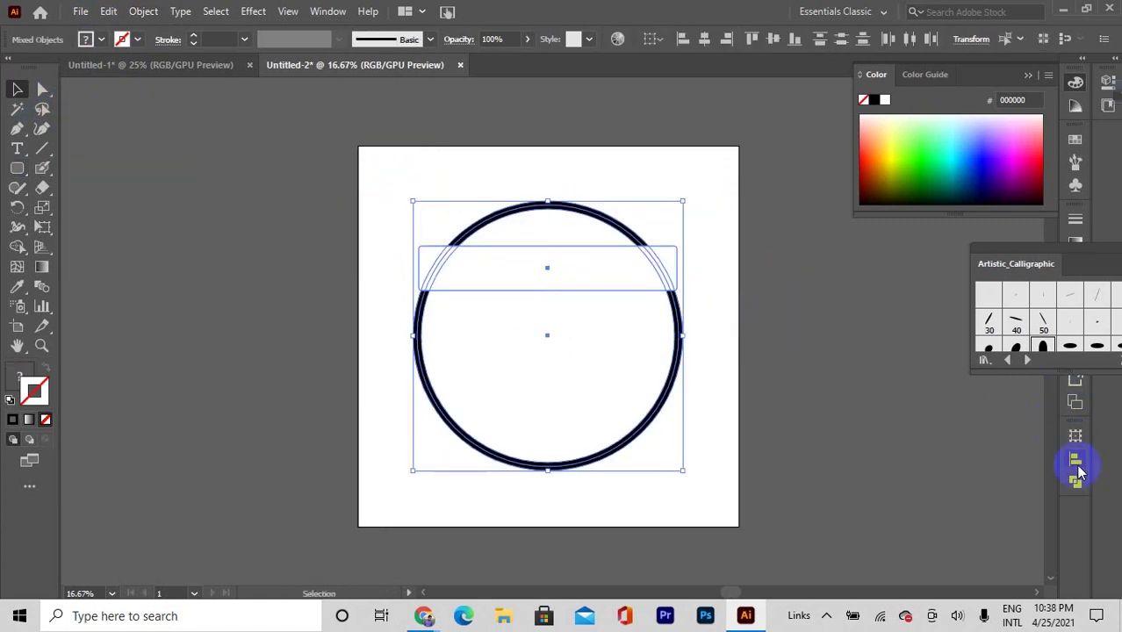
left_click(1077, 478)
left_click(885, 516)
left_click(459, 170)
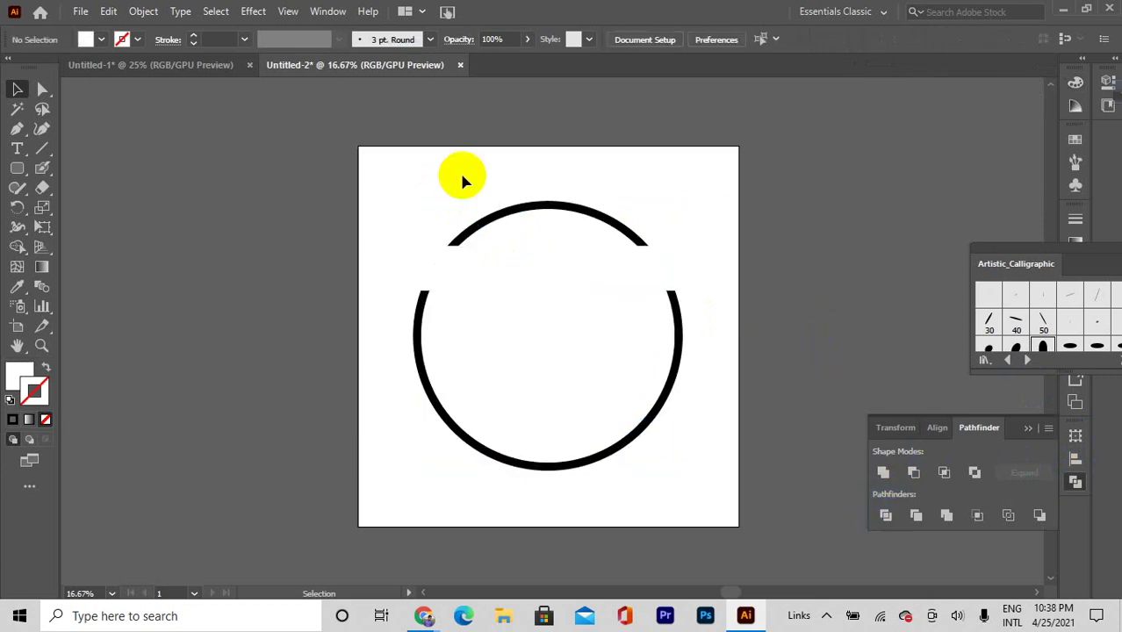
Try to delete the divided circle artwork, then undo the deletion
left_click_drag(391, 149, 725, 371)
key("Delete")
key("ctrl+z")
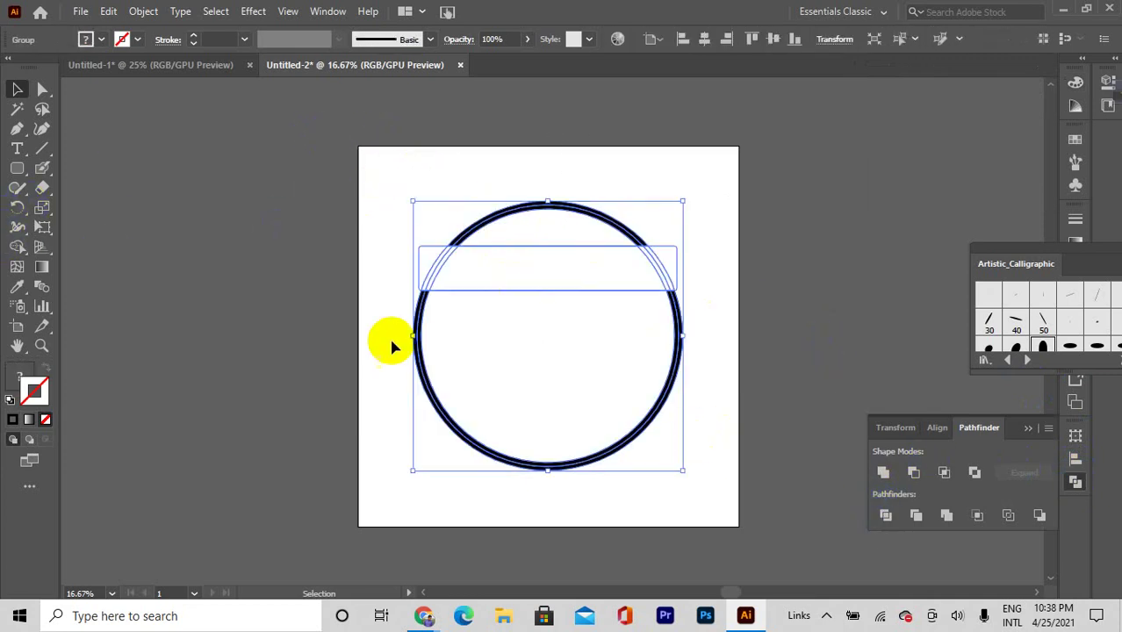
Remove the horizontal band and the ring pieces inside it with the Shape Builder tool, splitting the circle in two
left_click(26, 252)
left_click(92, 243)
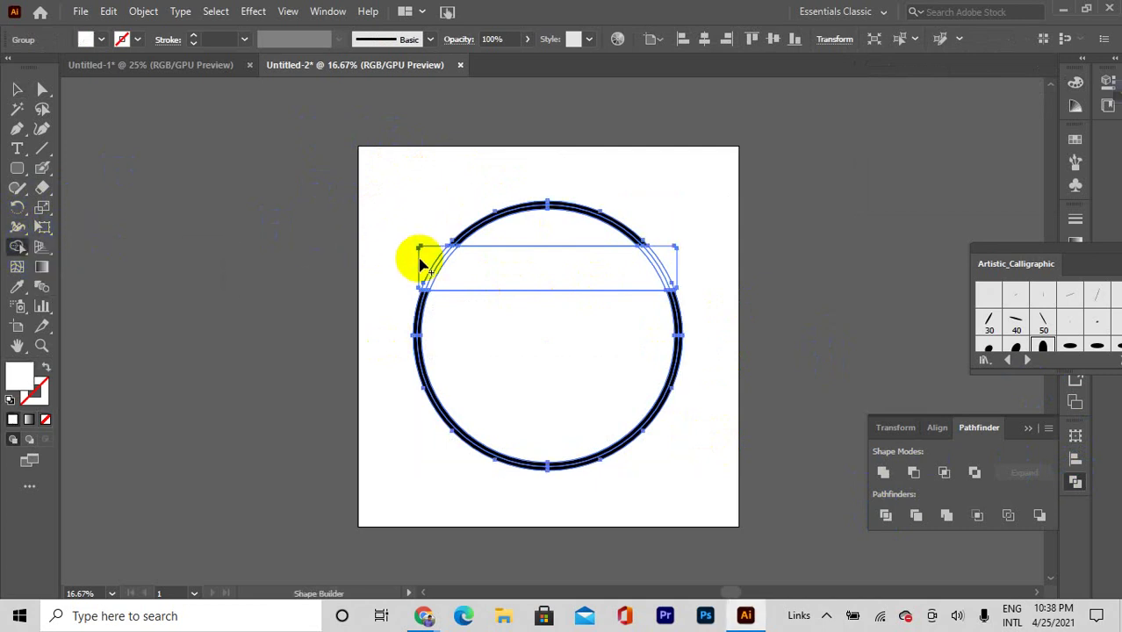
left_click_drag(419, 264, 729, 289)
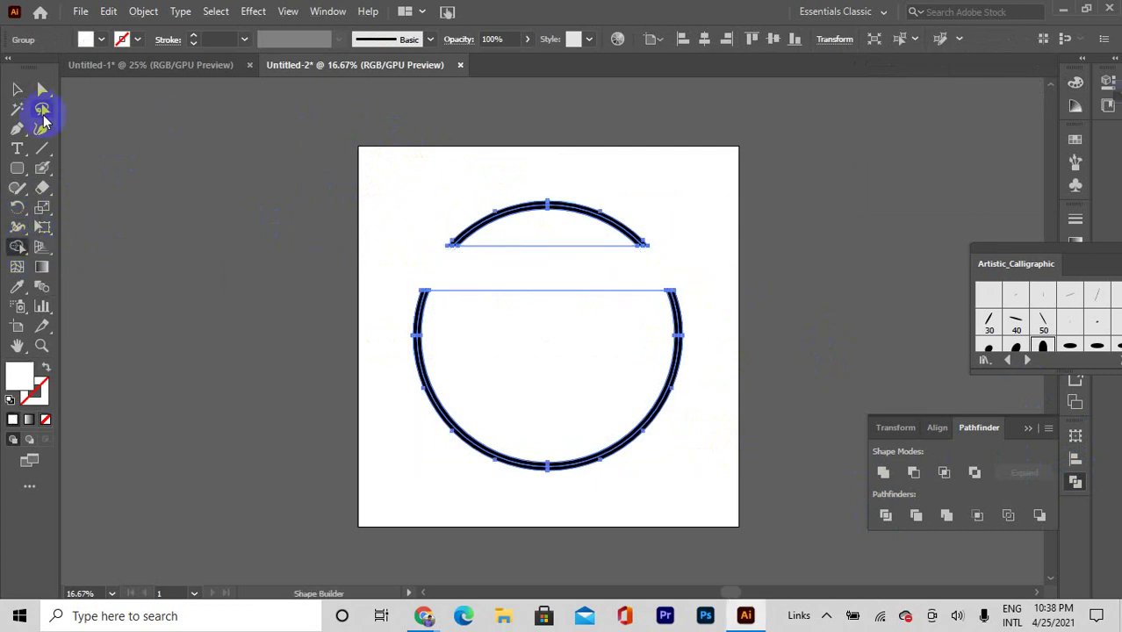
Select both pieces of the split circle, review the document's Export options without exporting, and deselect the artwork
left_click(16, 90)
left_click(406, 164)
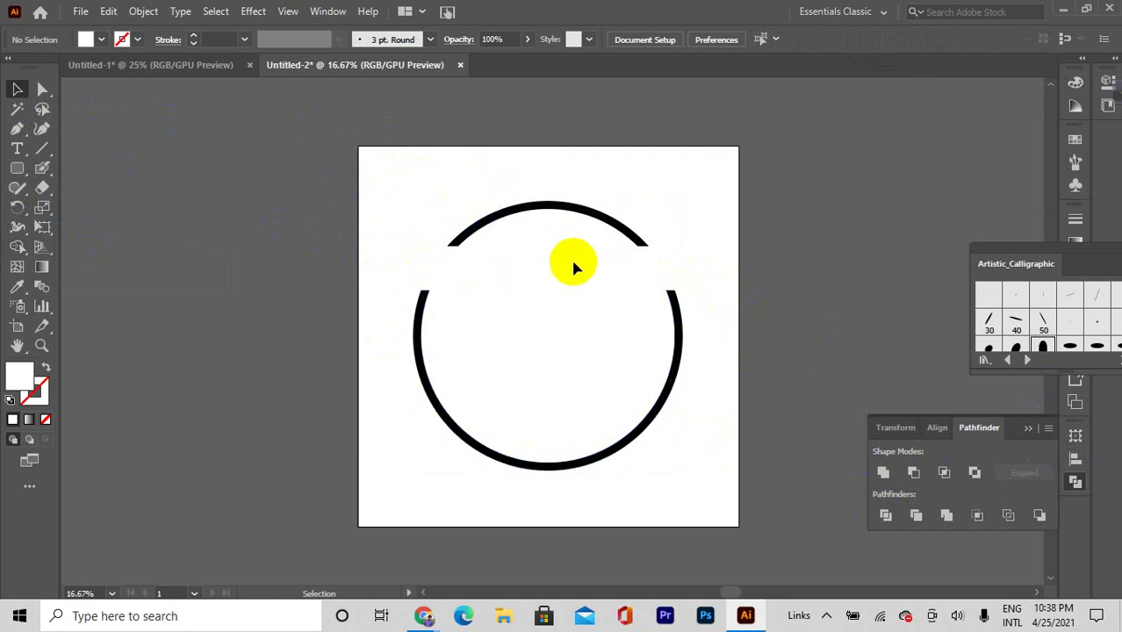
scroll(452, 264, "down", 3)
scroll(404, 207, "up", 2)
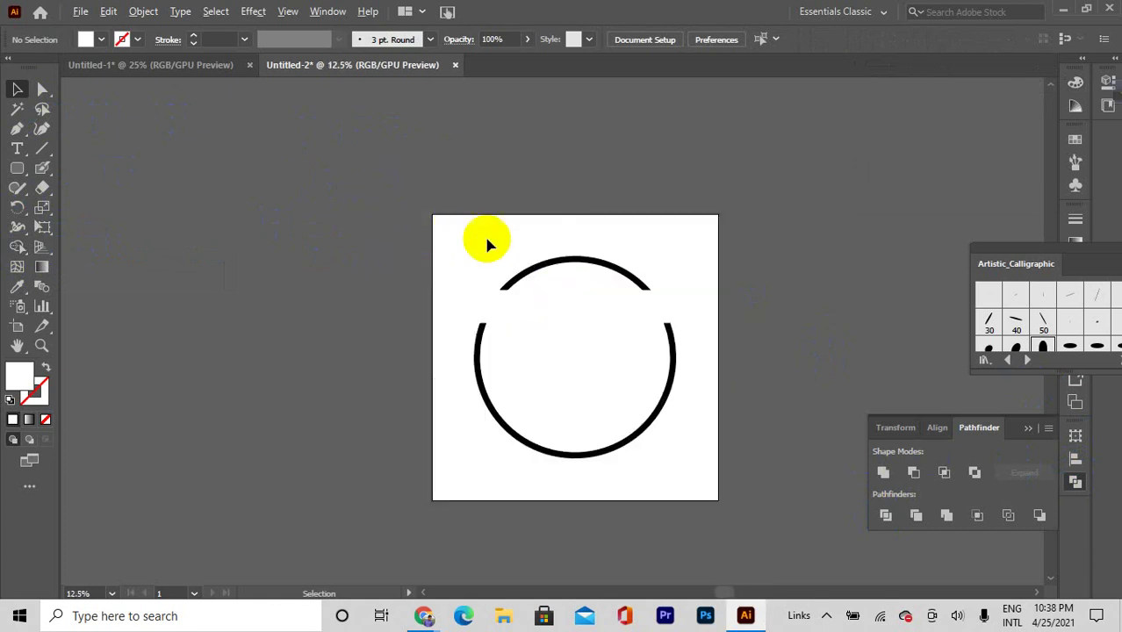
left_click_drag(734, 424, 711, 388)
scroll(815, 376, "down", 1)
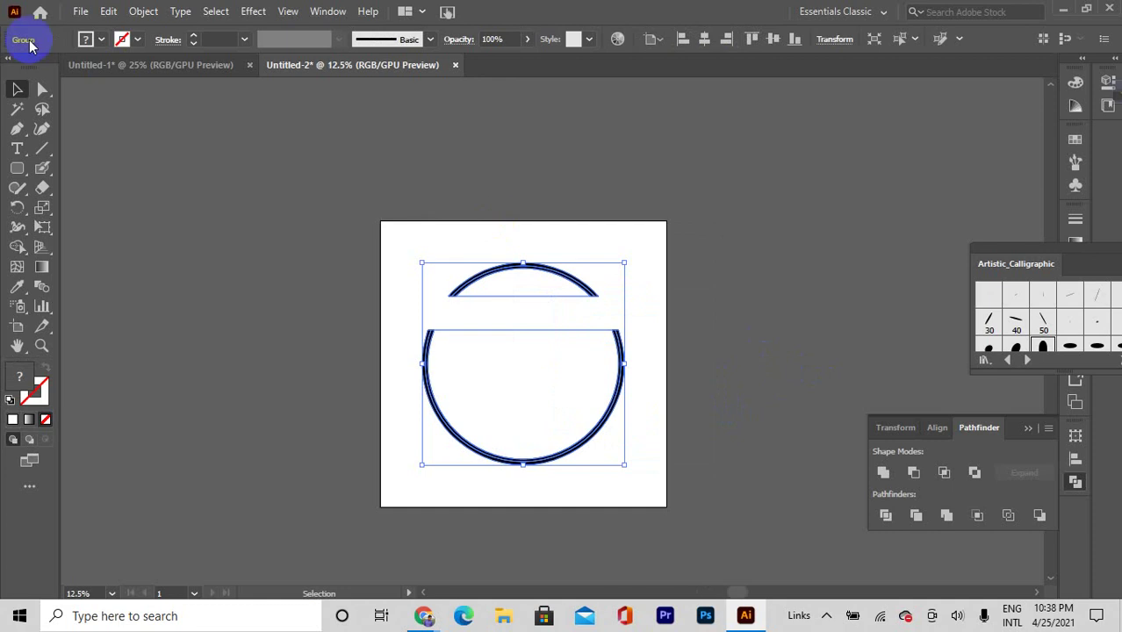
left_click(77, 10)
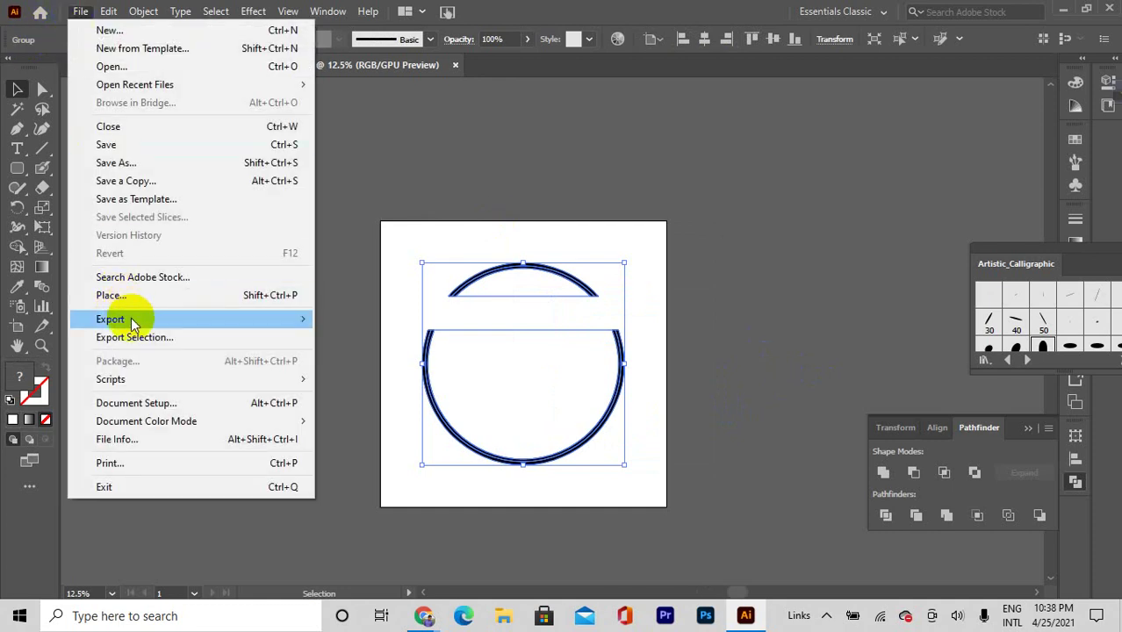
mouse_move(209, 323)
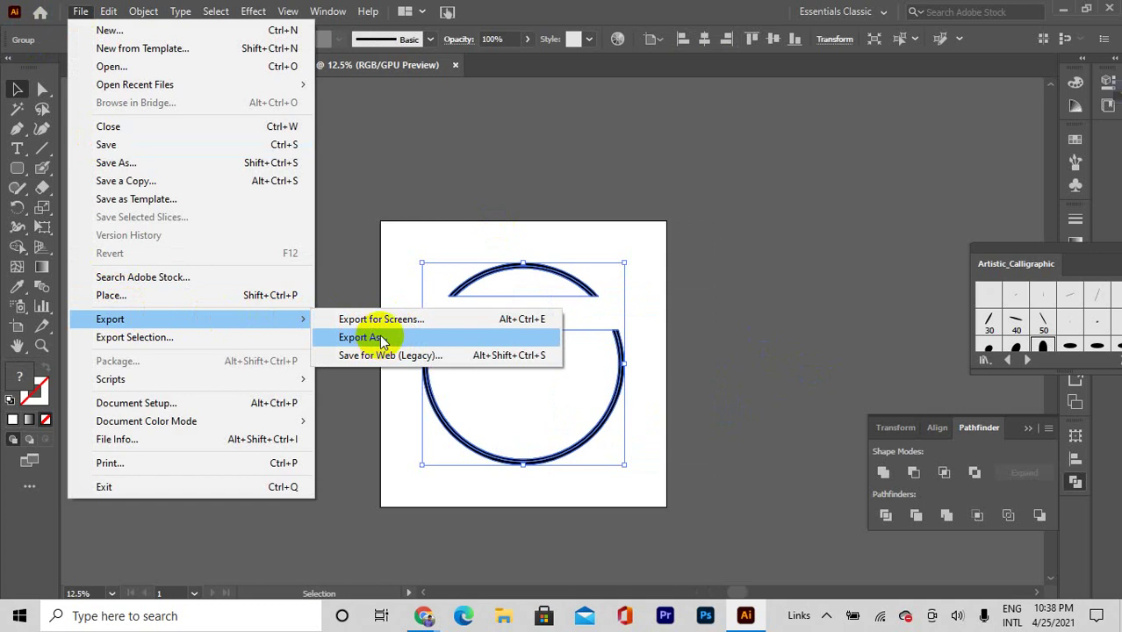
left_click(652, 295)
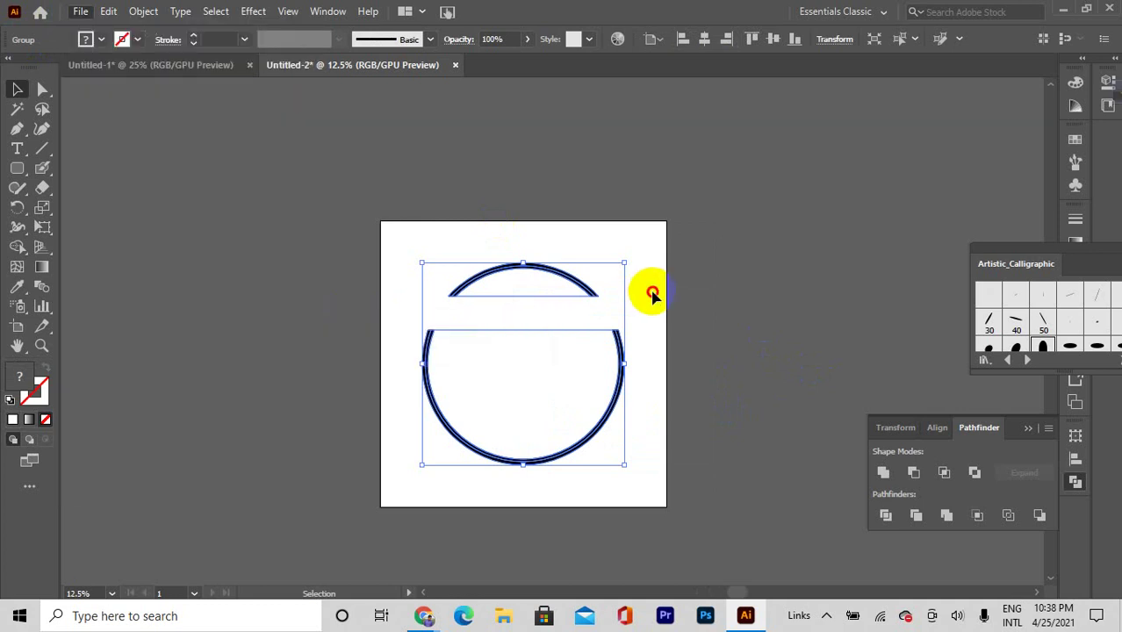
left_click(519, 514)
Switch to Chrome and search Google for "t shirt design size" in a new tab
left_click(430, 620)
left_click(369, 527)
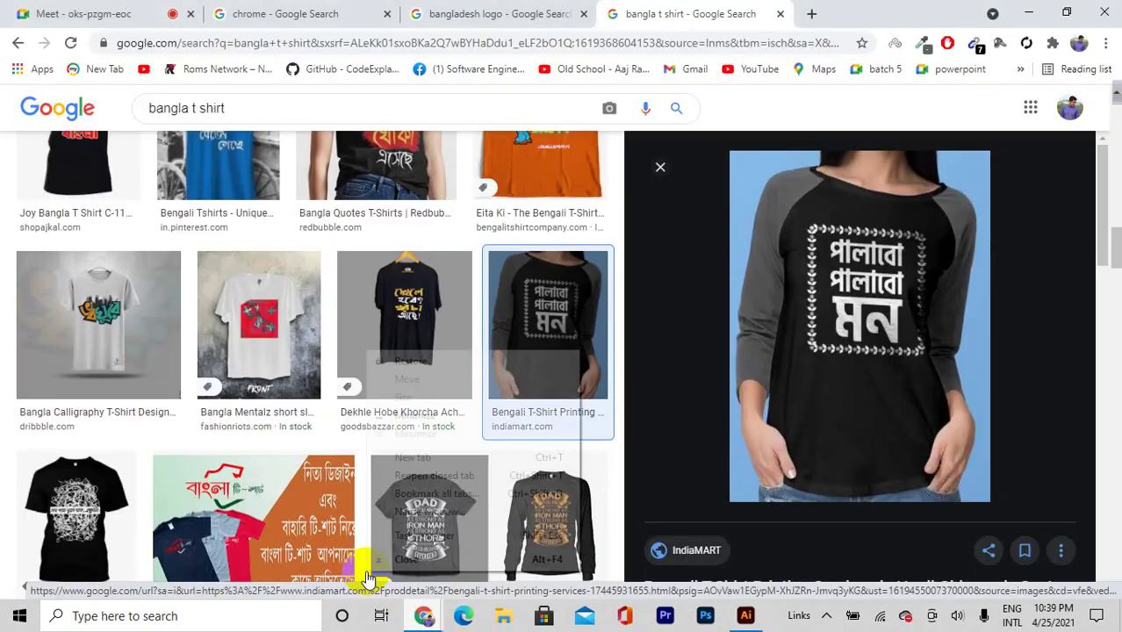
right_click(366, 571)
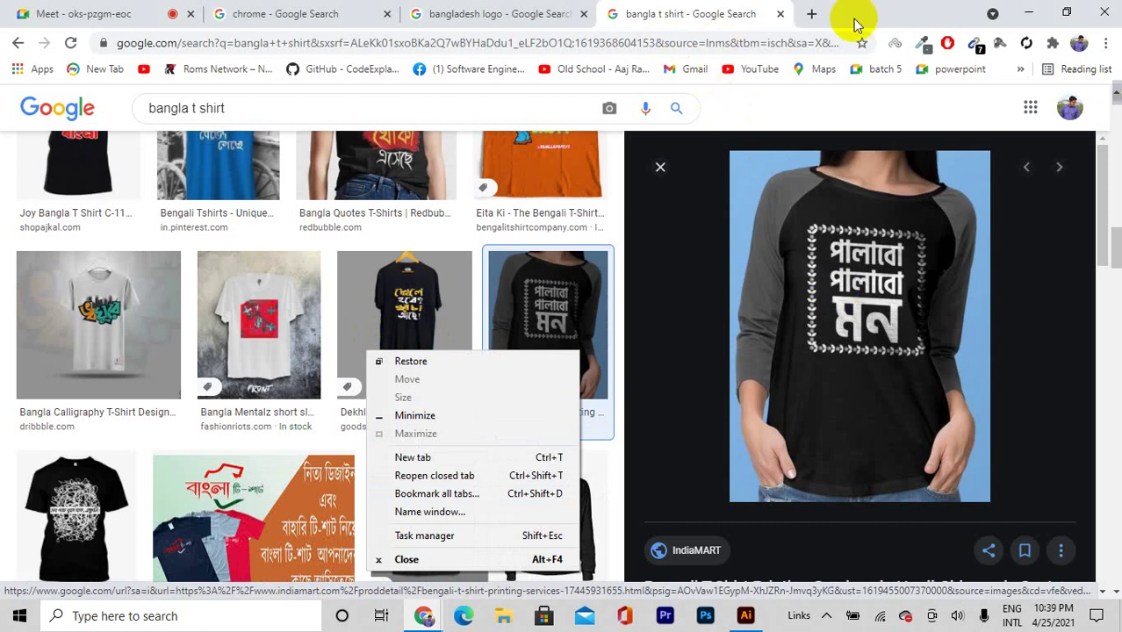
left_click(814, 12)
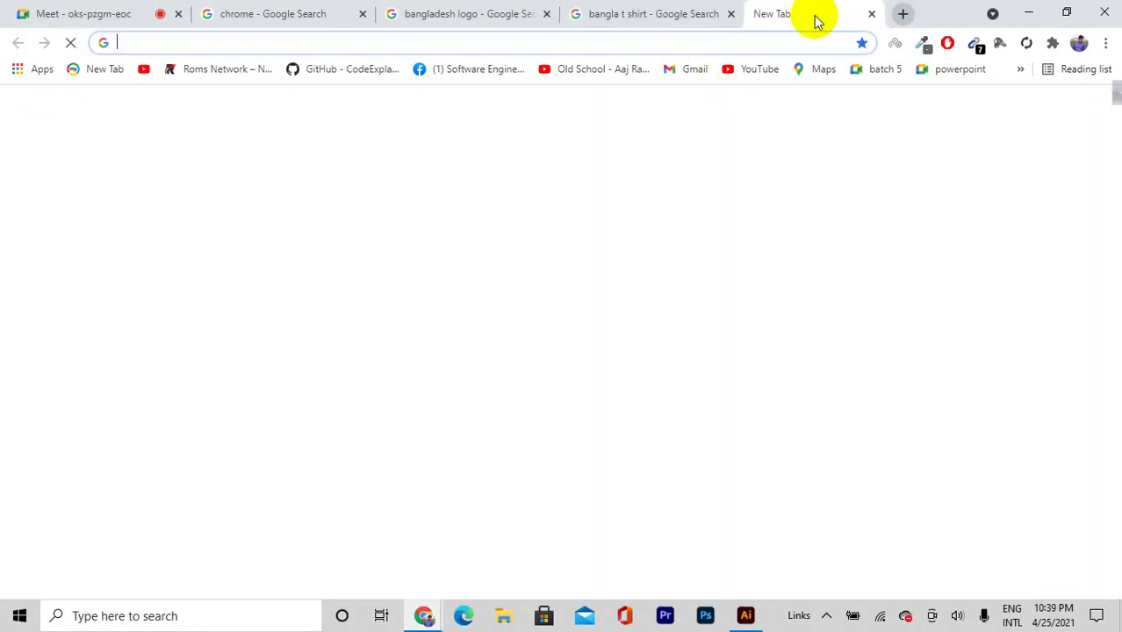
type("t shirt")
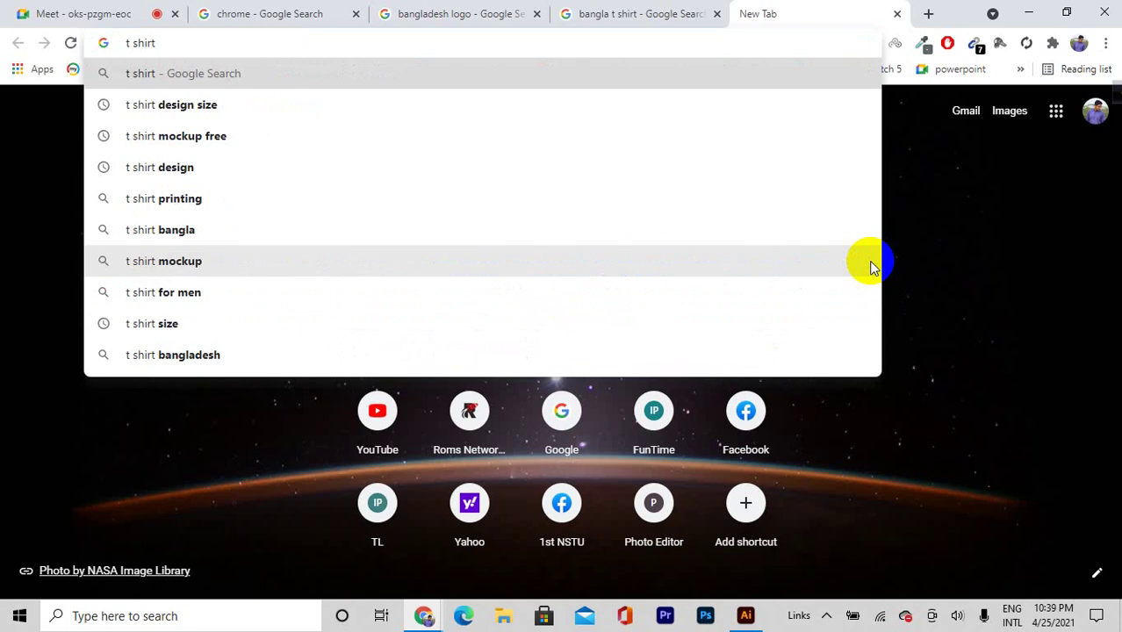
key("Down")
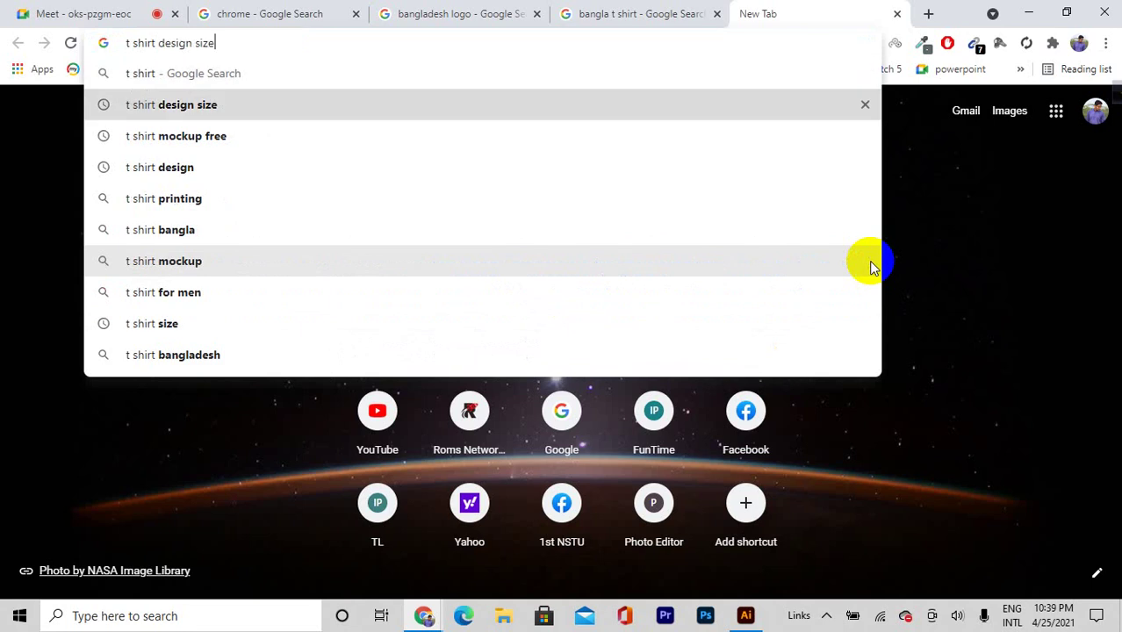
key("Return")
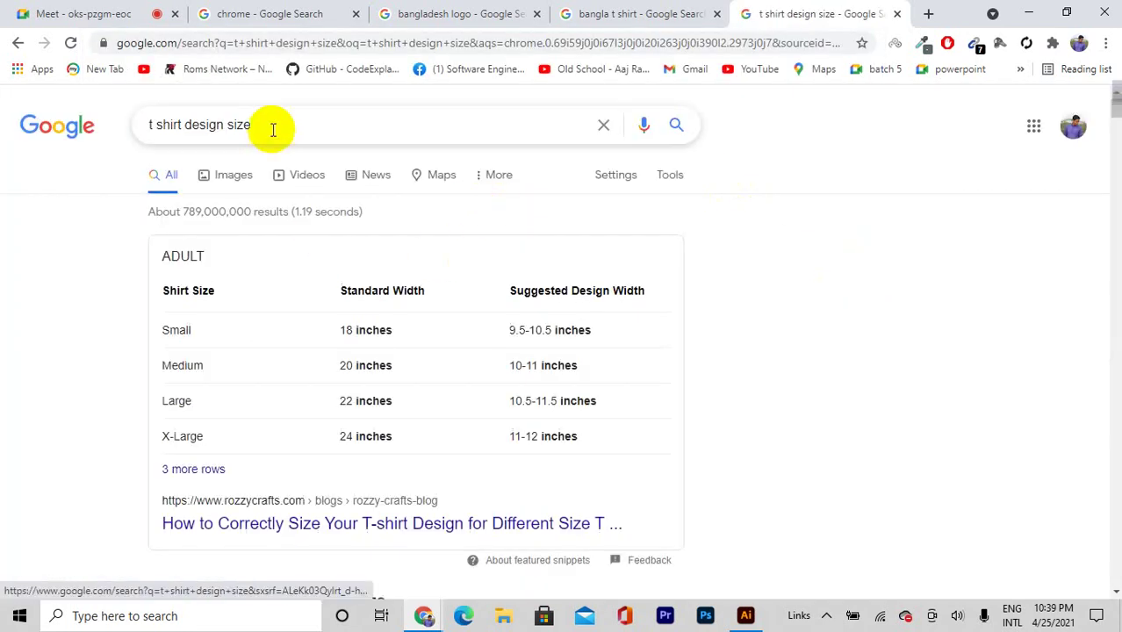
Change the Google search to "t shirt design mockup" and run it
left_click_drag(268, 126, 187, 128)
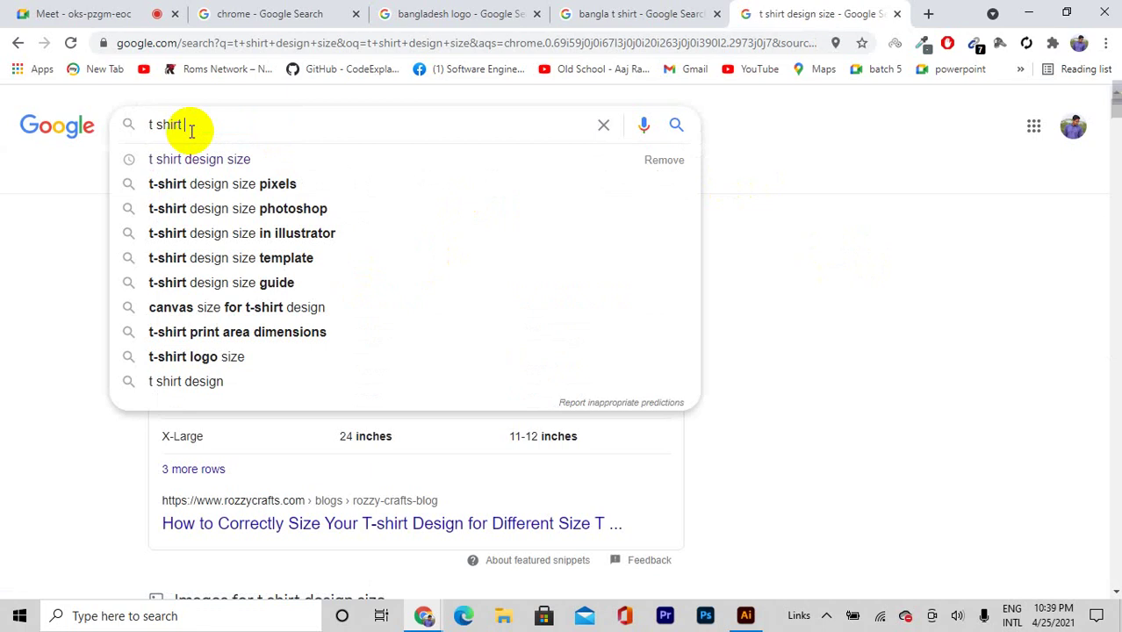
type("design")
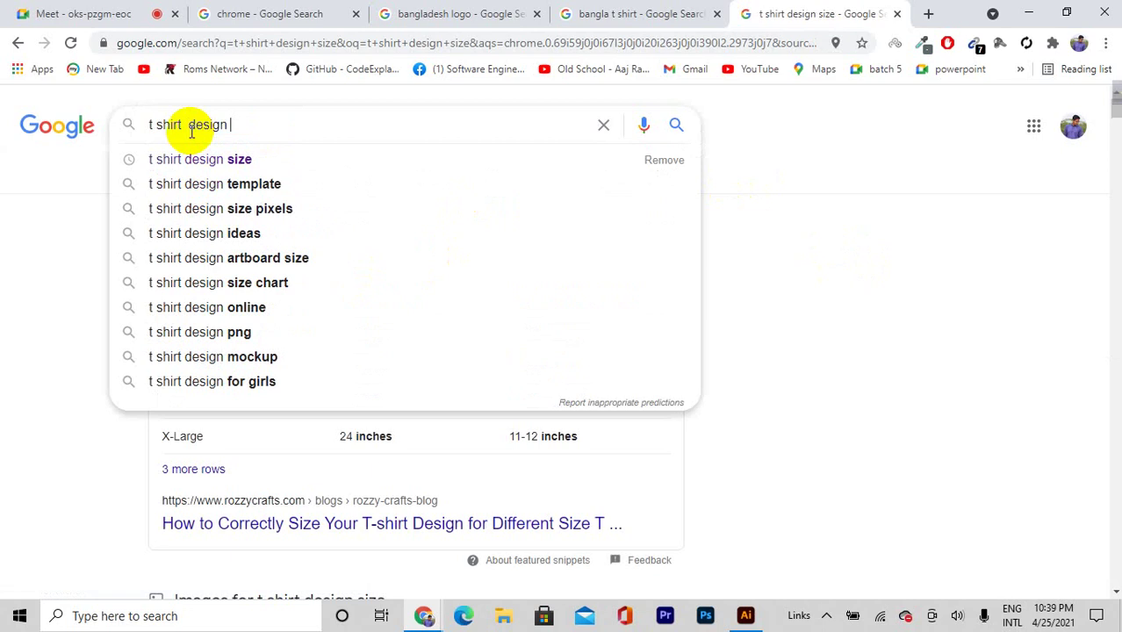
type(" mock")
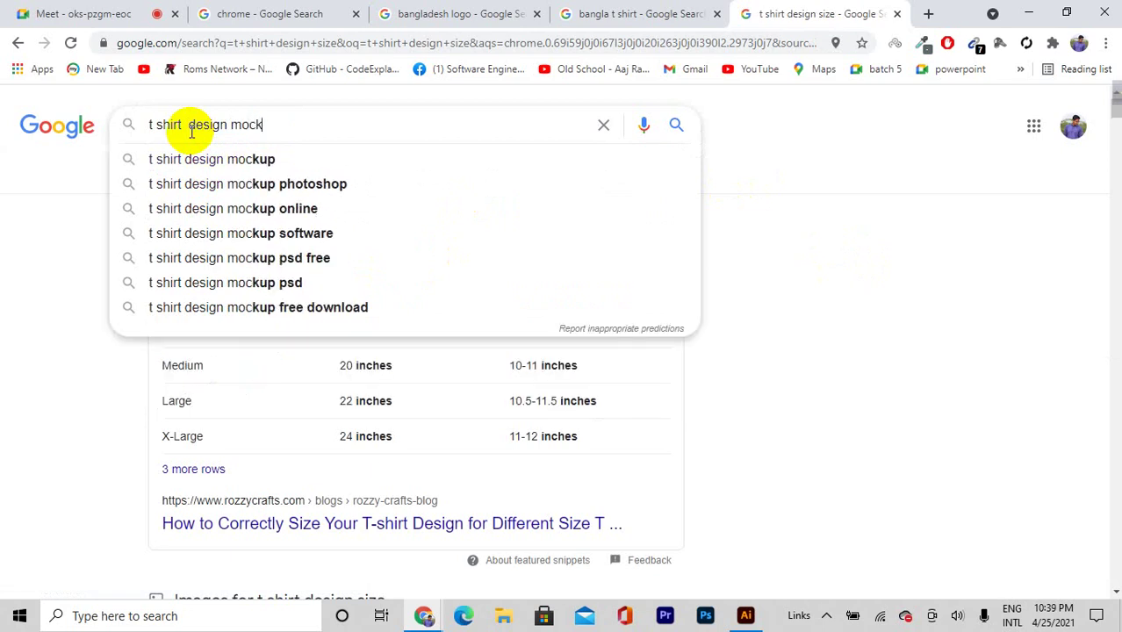
type("up")
key("Return")
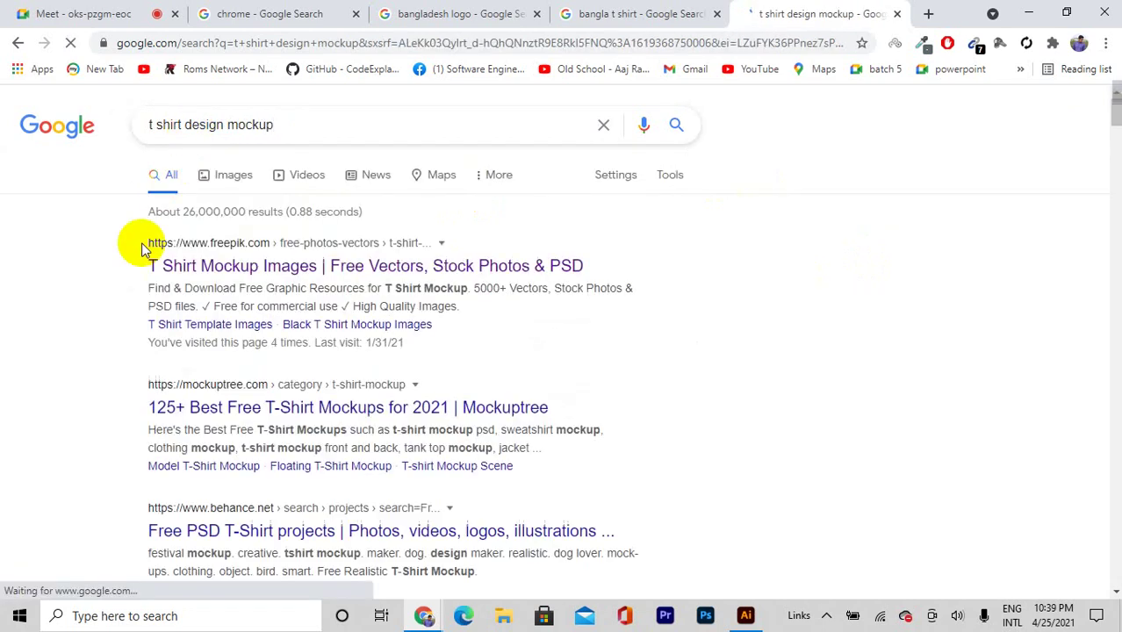
Open Freepik's T Shirt Mockup Images result and look through the T-shirt mockup thumbnails
left_click(264, 265)
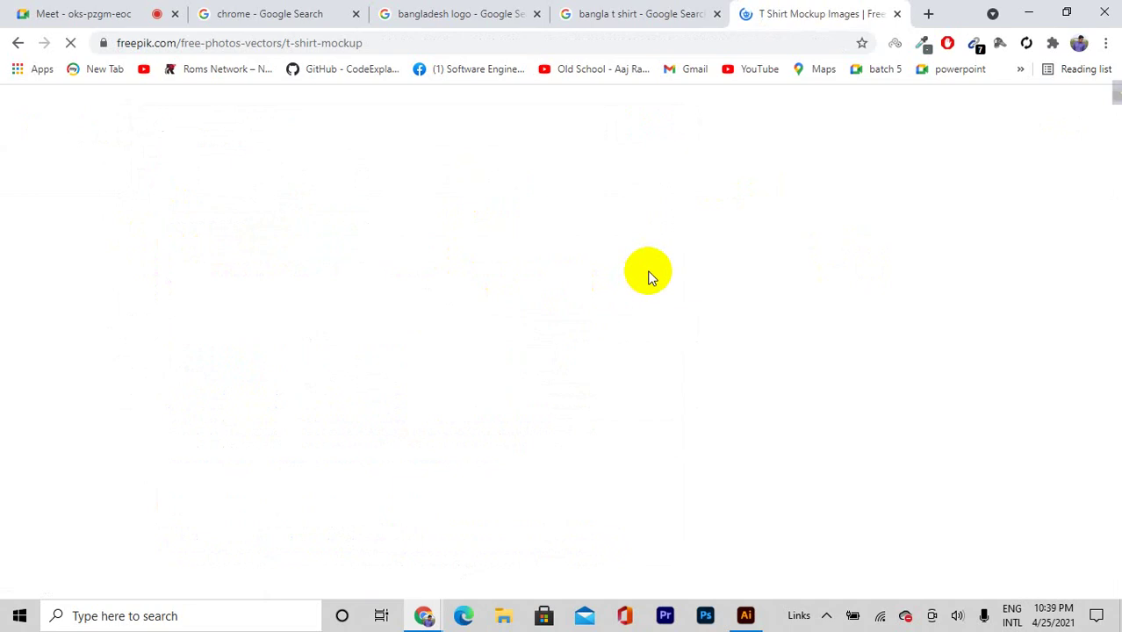
scroll(646, 281, "down", 10)
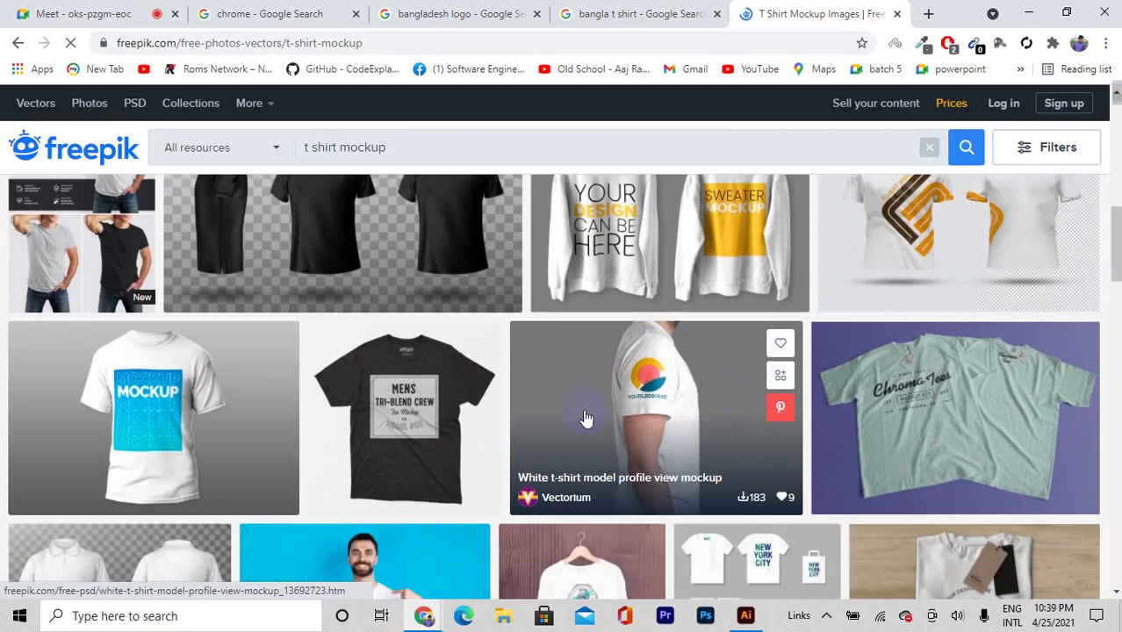
scroll(587, 418, "down", 2)
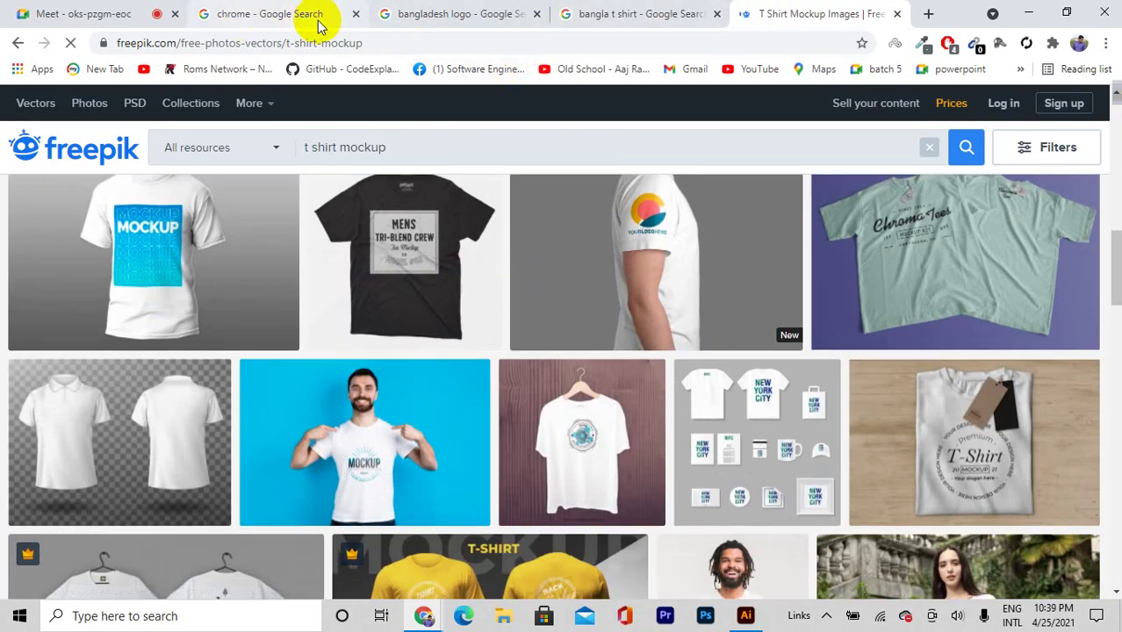
Close the chrome, bangladesh logo, bangla t shirt and Freepik mockup tabs, keeping only the Google Meet tab
left_click(356, 14)
left_click(355, 14)
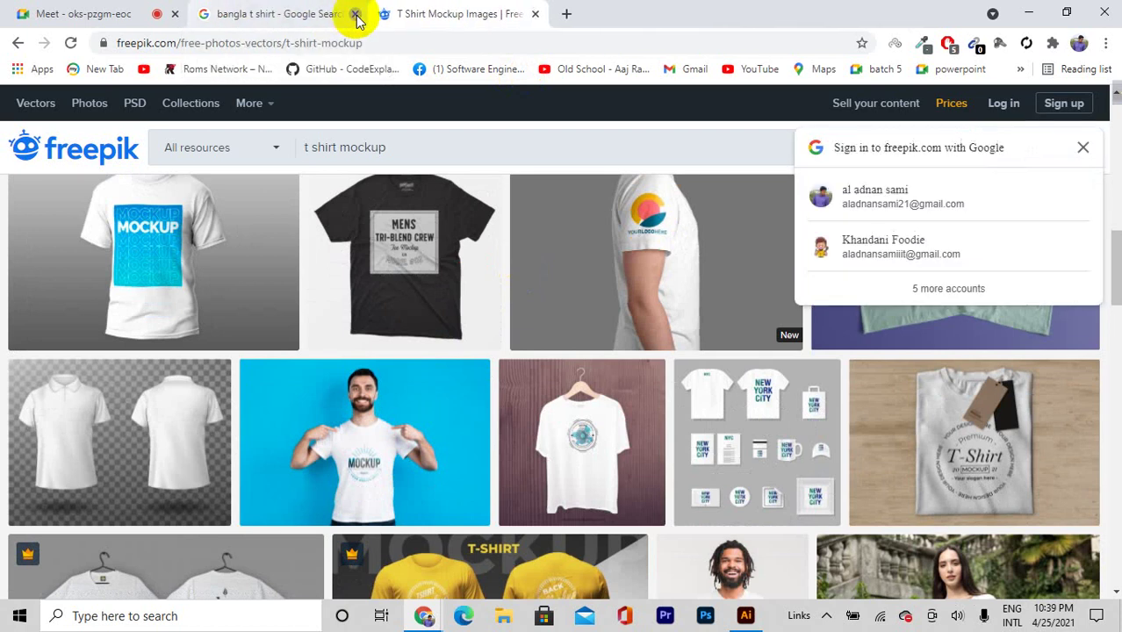
left_click(355, 15)
left_click(356, 14)
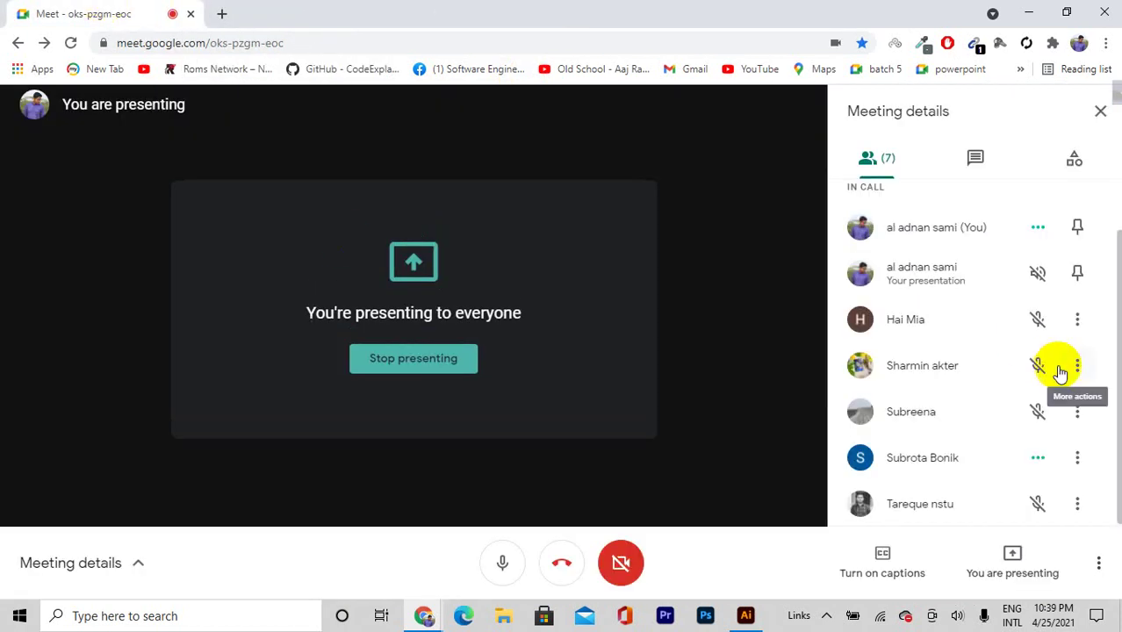
scroll(1082, 459, "up", 1)
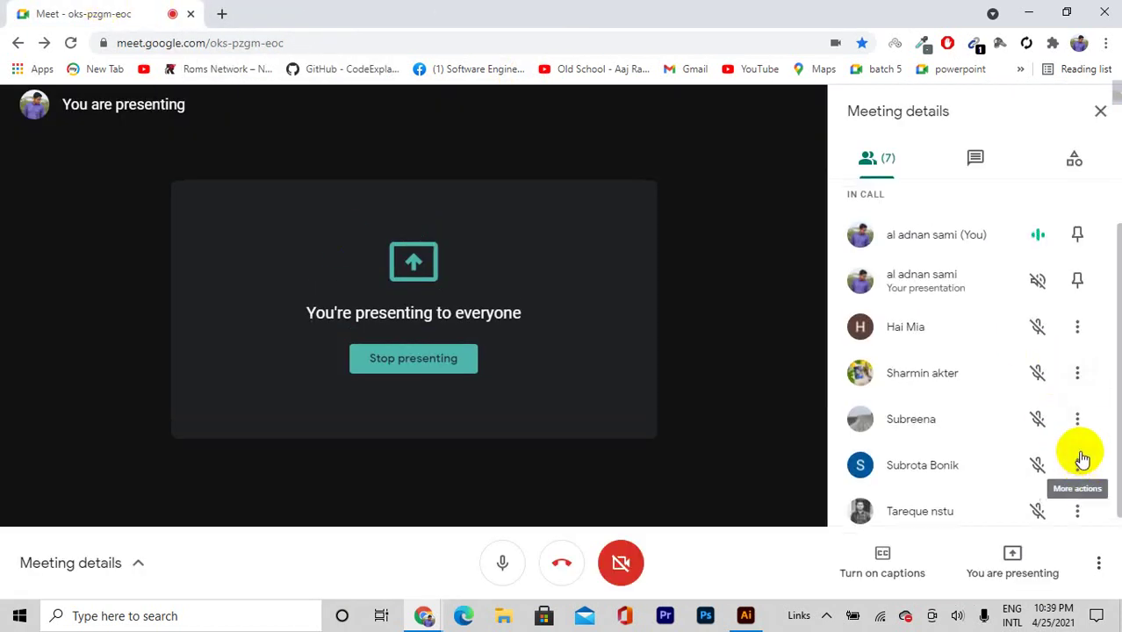
scroll(1083, 458, "up", 1)
scroll(1082, 453, "down", 1)
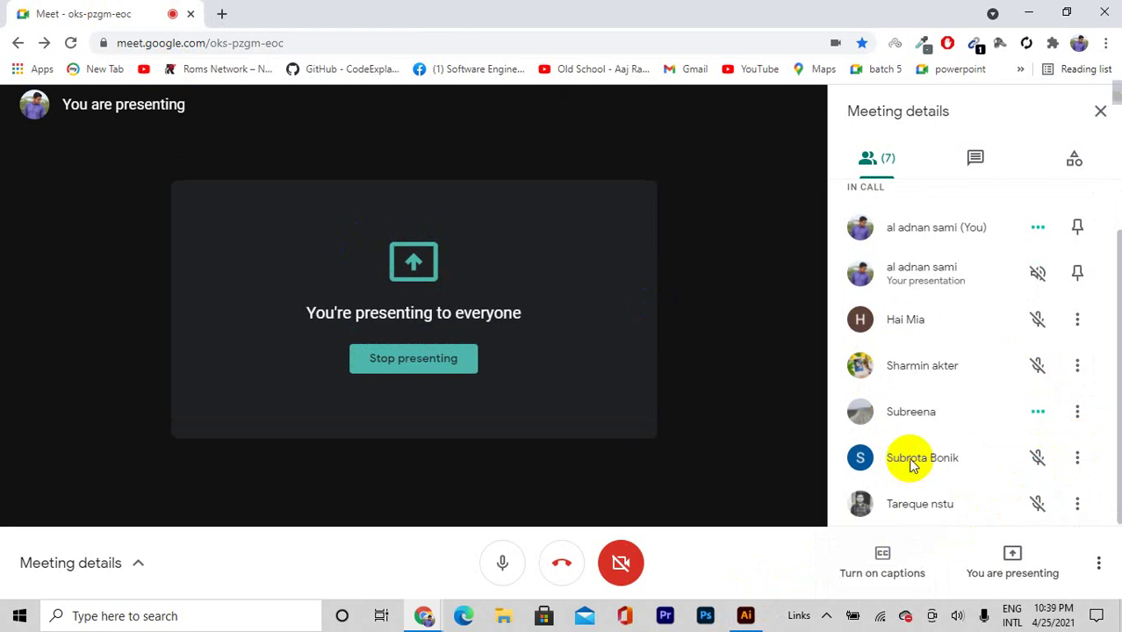
Switch to Illustrator and close the Untitled-2 document without saving its changes
left_click(764, 618)
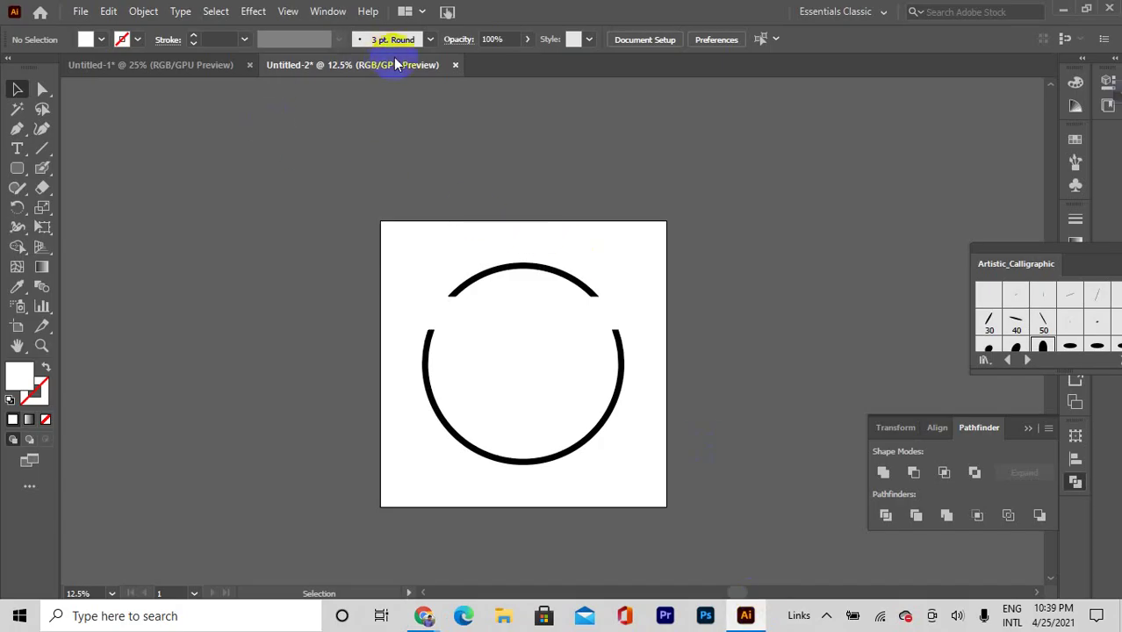
left_click(456, 65)
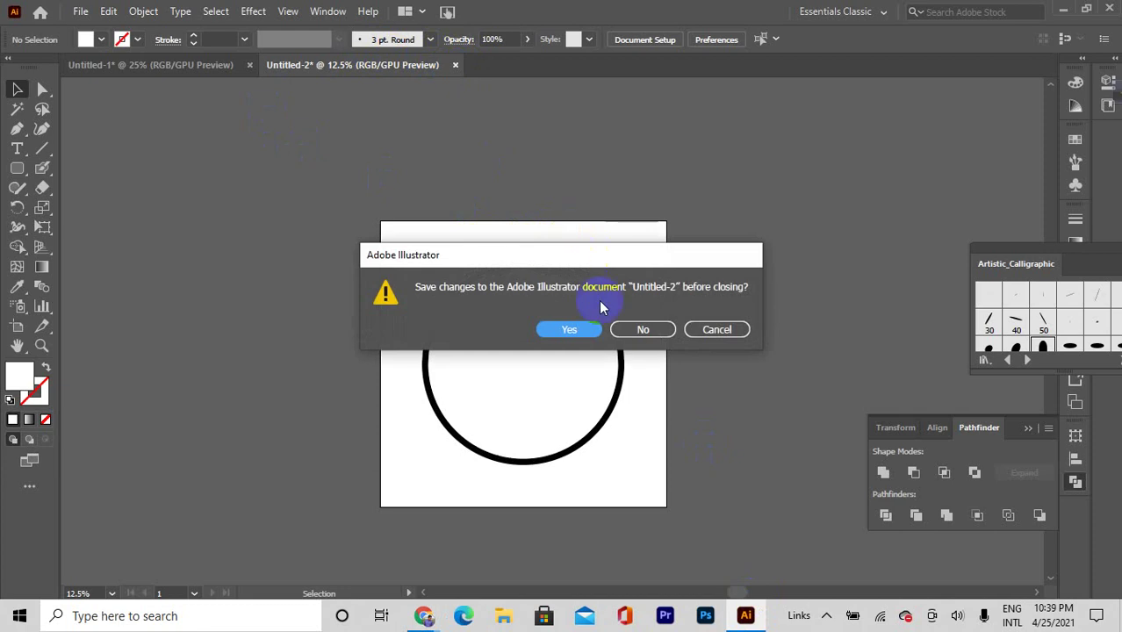
left_click(650, 332)
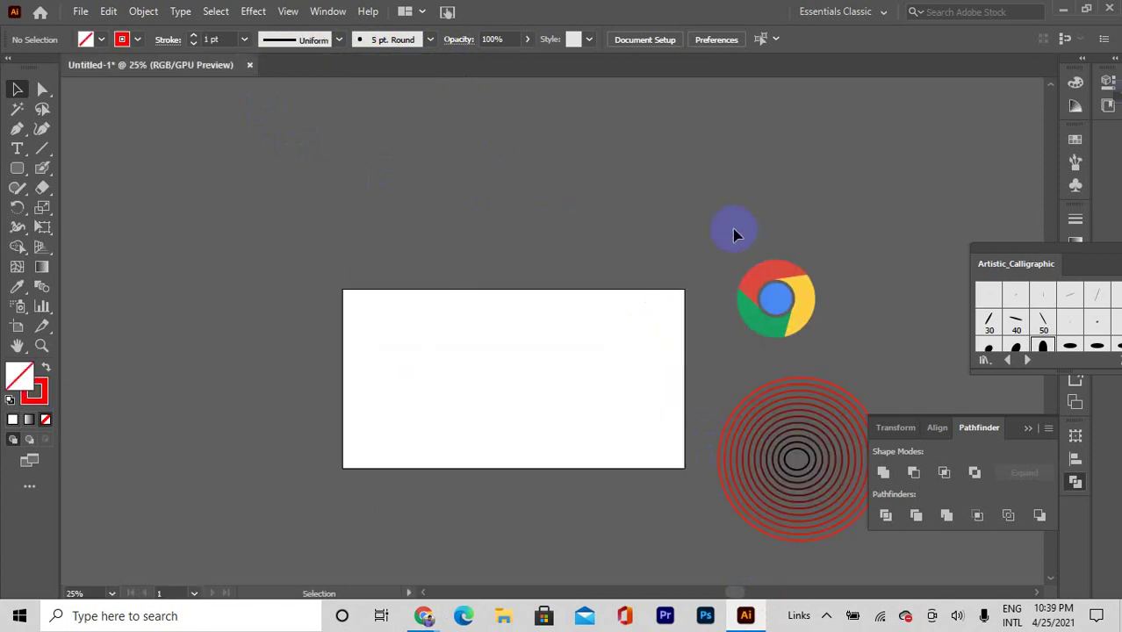
Close the Pathfinder panel and delete the Chrome logo and the concentric circles beside the artboard
left_click(795, 307)
left_click_drag(794, 307, 716, 216)
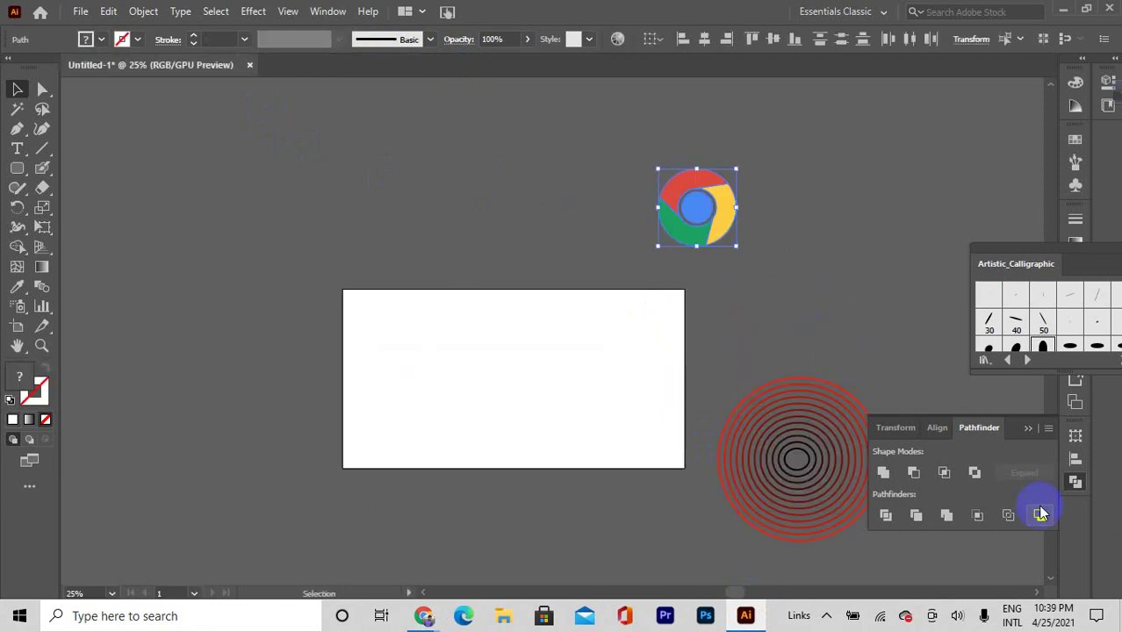
left_click(1029, 434)
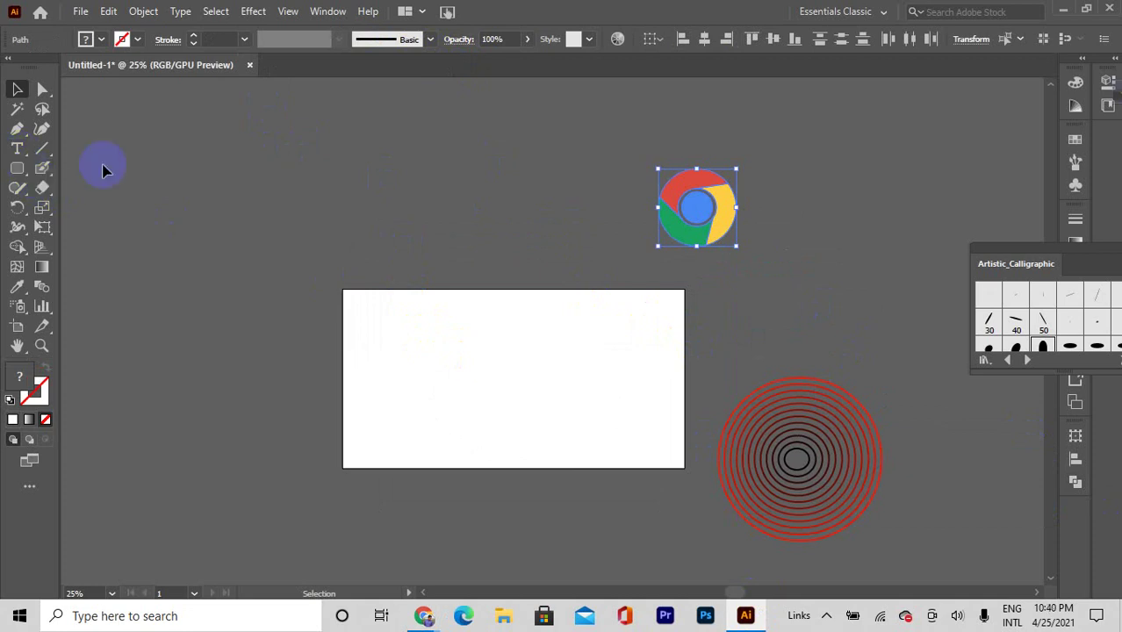
left_click_drag(948, 498, 869, 527)
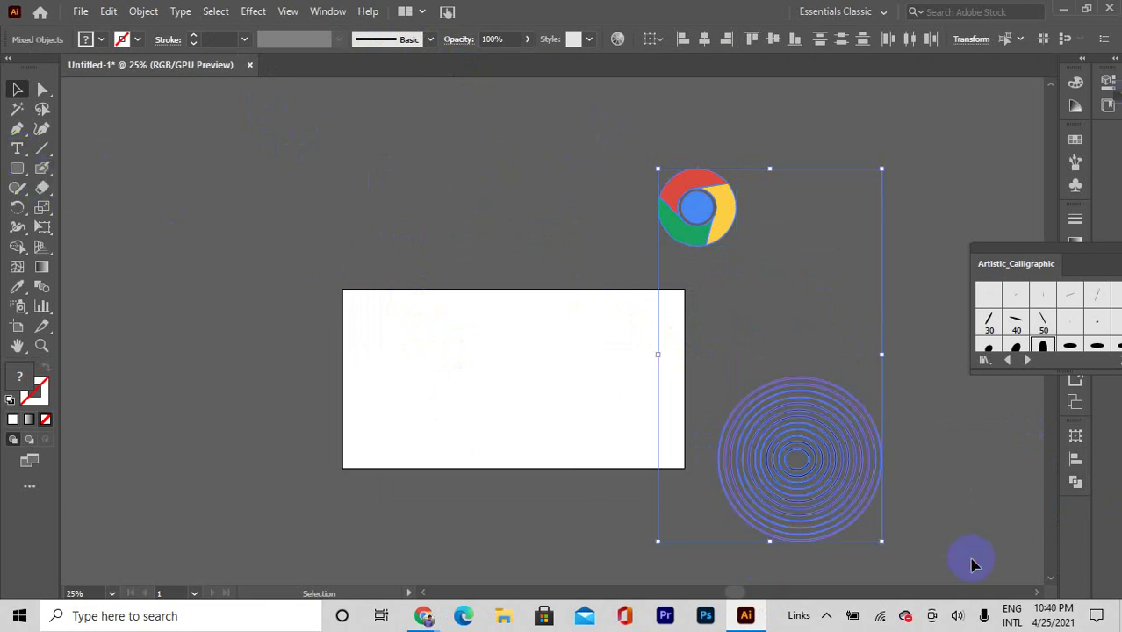
key("Delete")
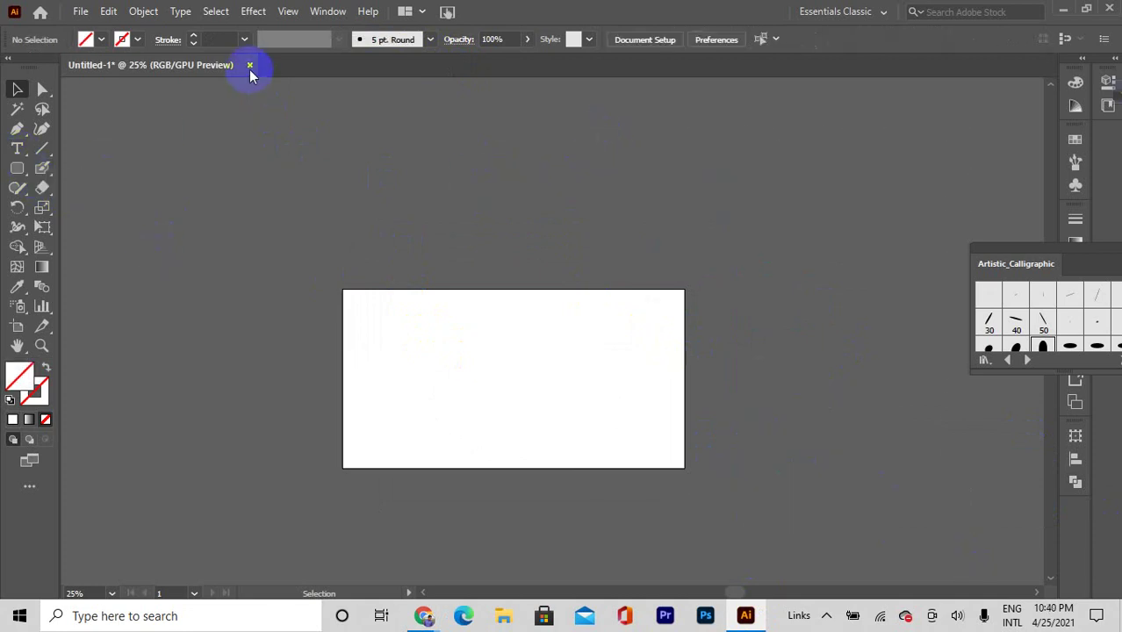
left_click(50, 177)
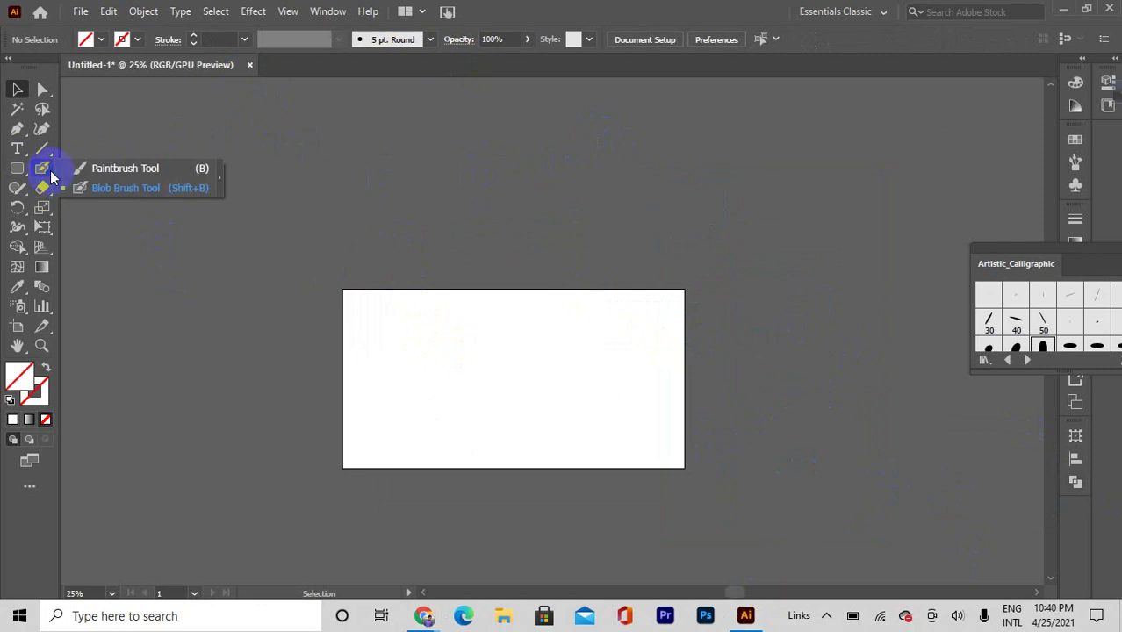
key("shift+b")
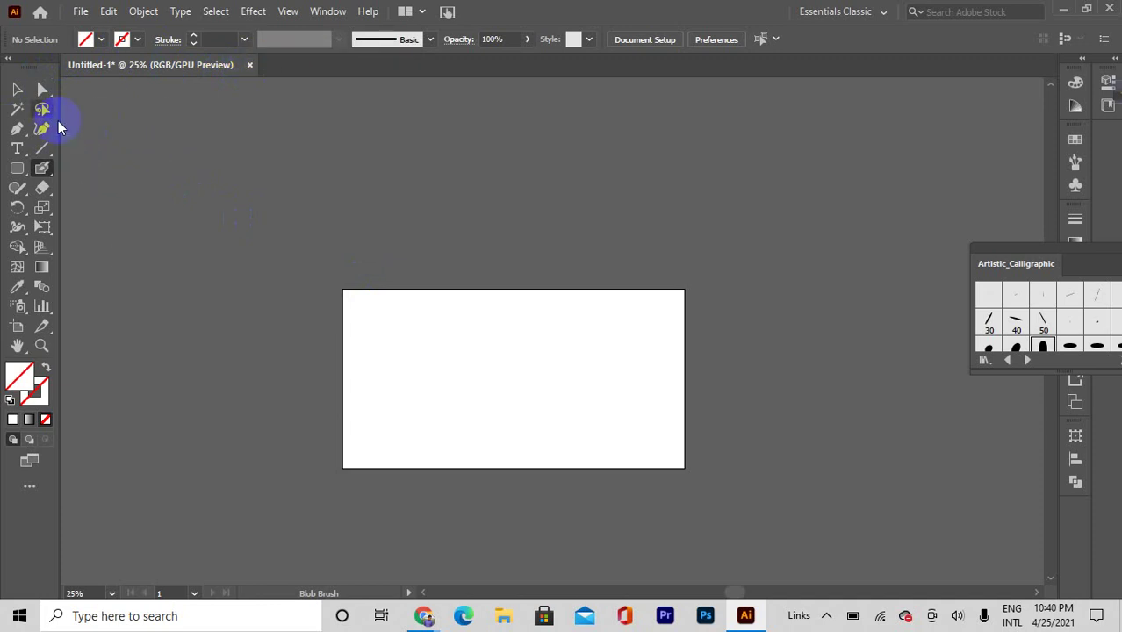
left_click(18, 88)
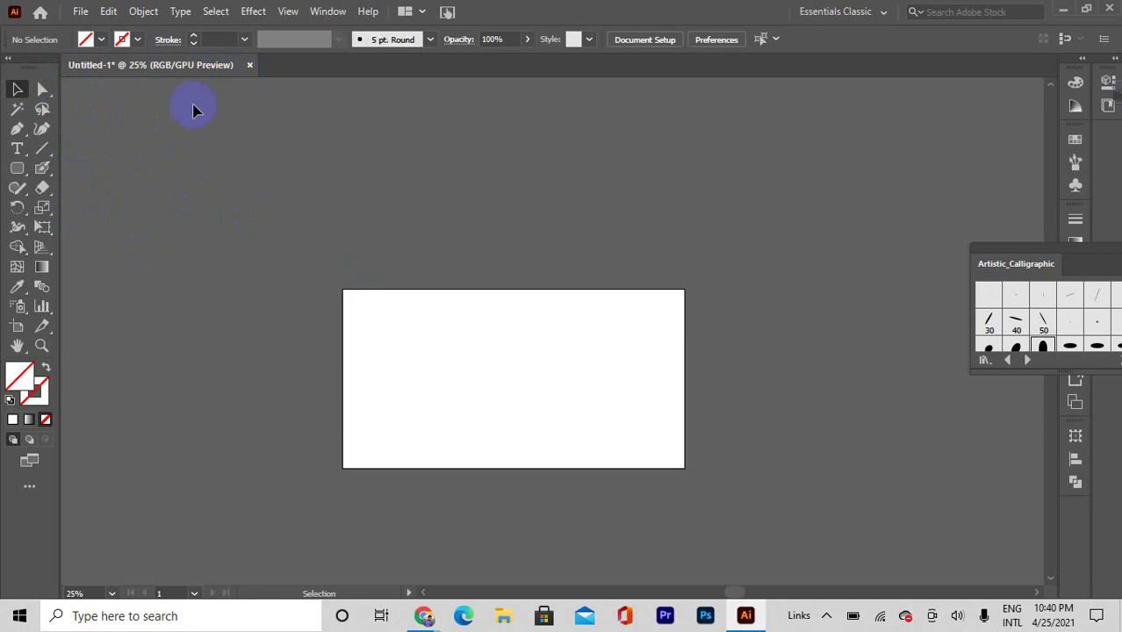
Close the Untitled-1 document without saving and quit Illustrator
left_click(251, 66)
left_click(653, 329)
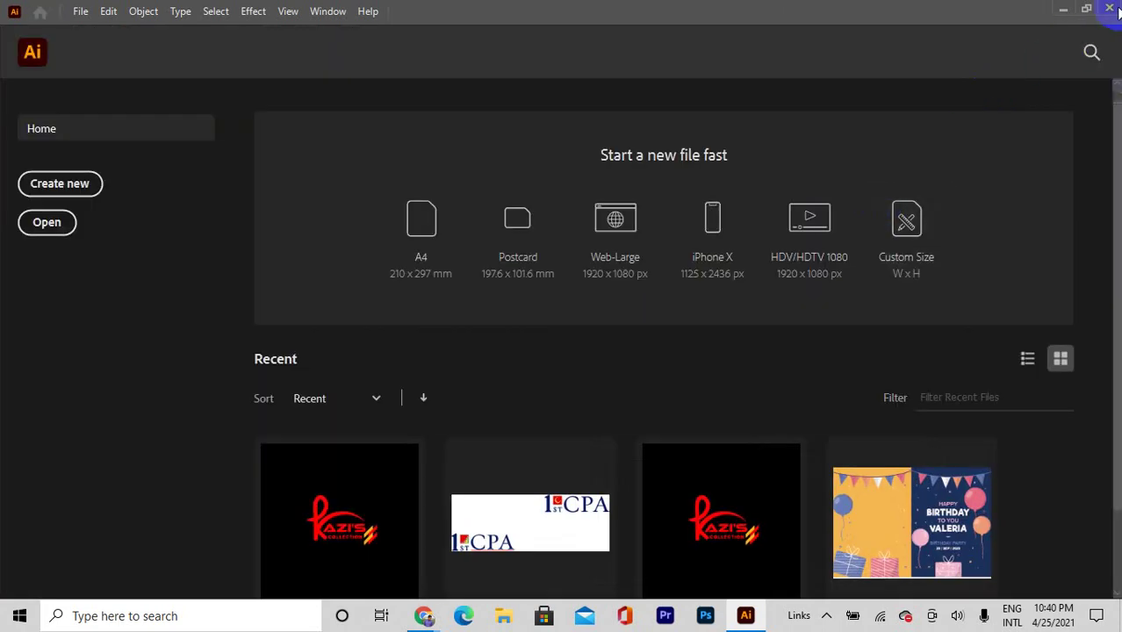
left_click(1110, 8)
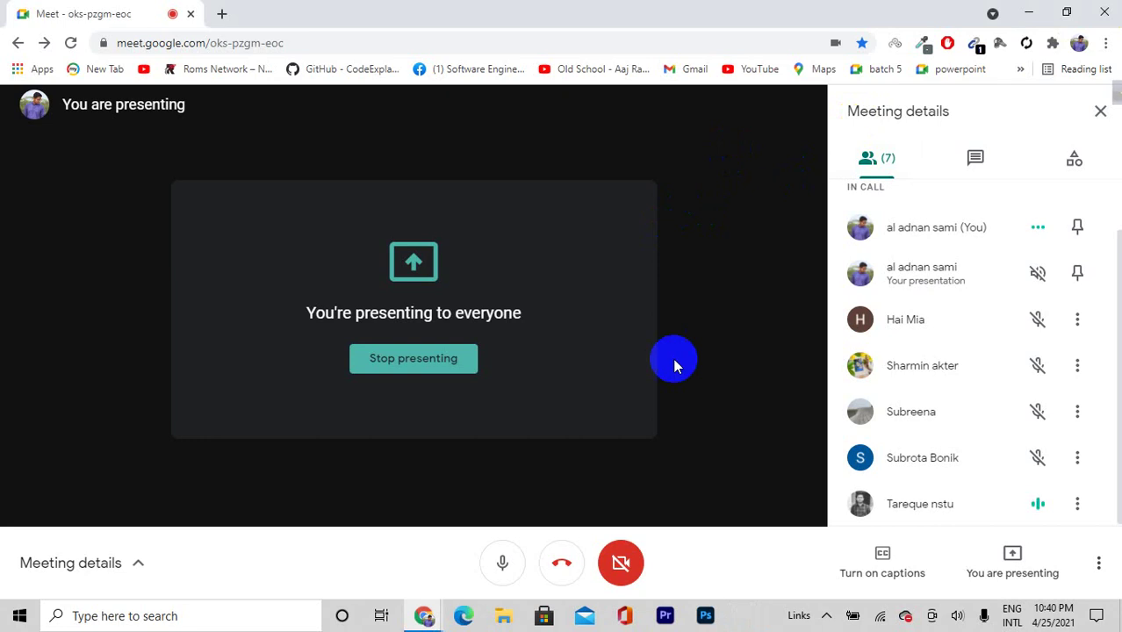
Show the hidden system tray icons
left_click(826, 615)
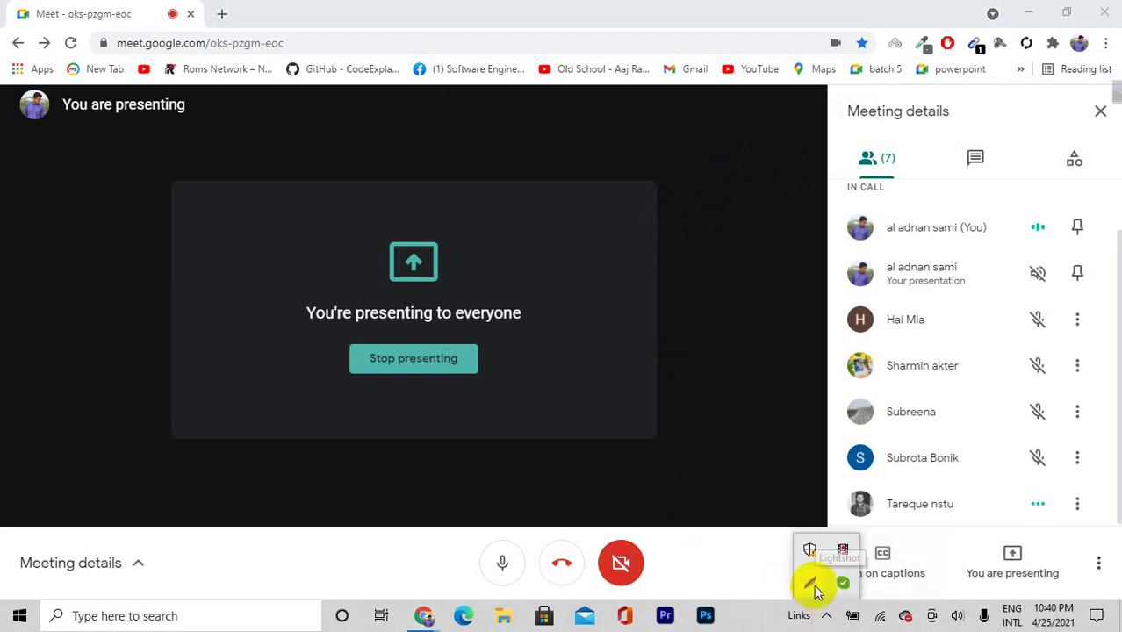